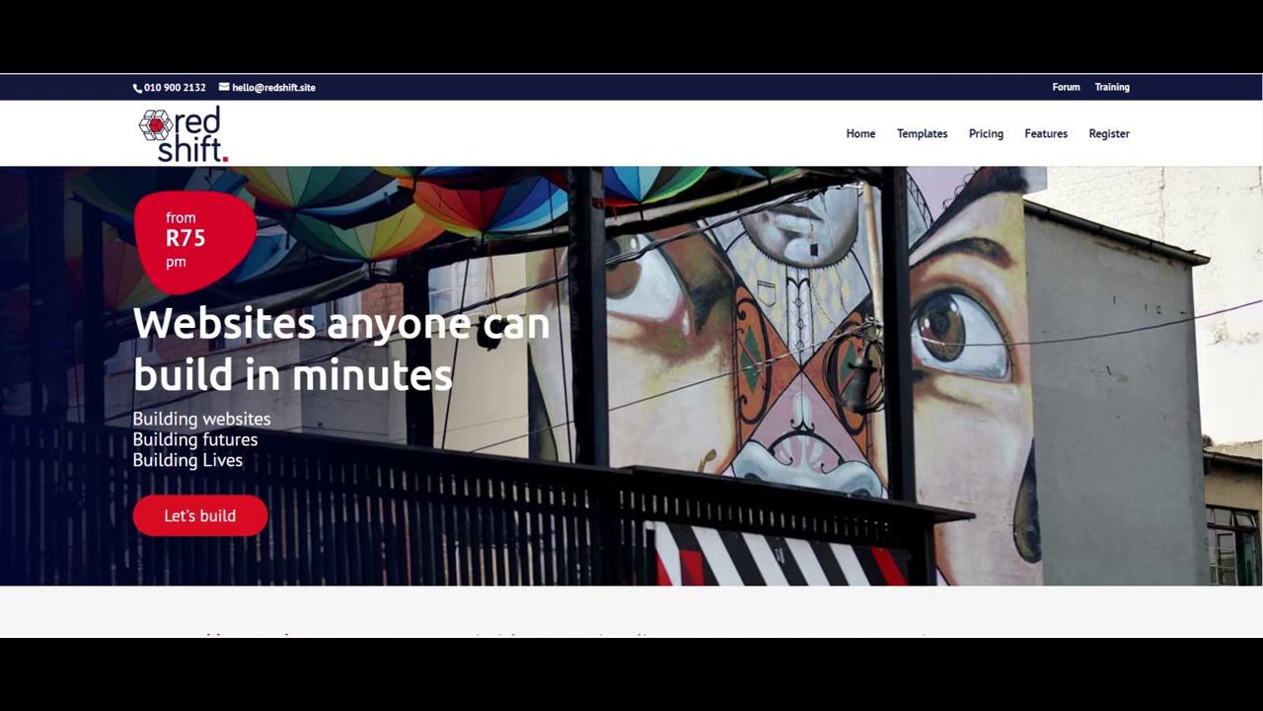
{"action": "scroll", "coordinate": [631, 375], "scroll_direction": "down", "scroll_amount": 5}
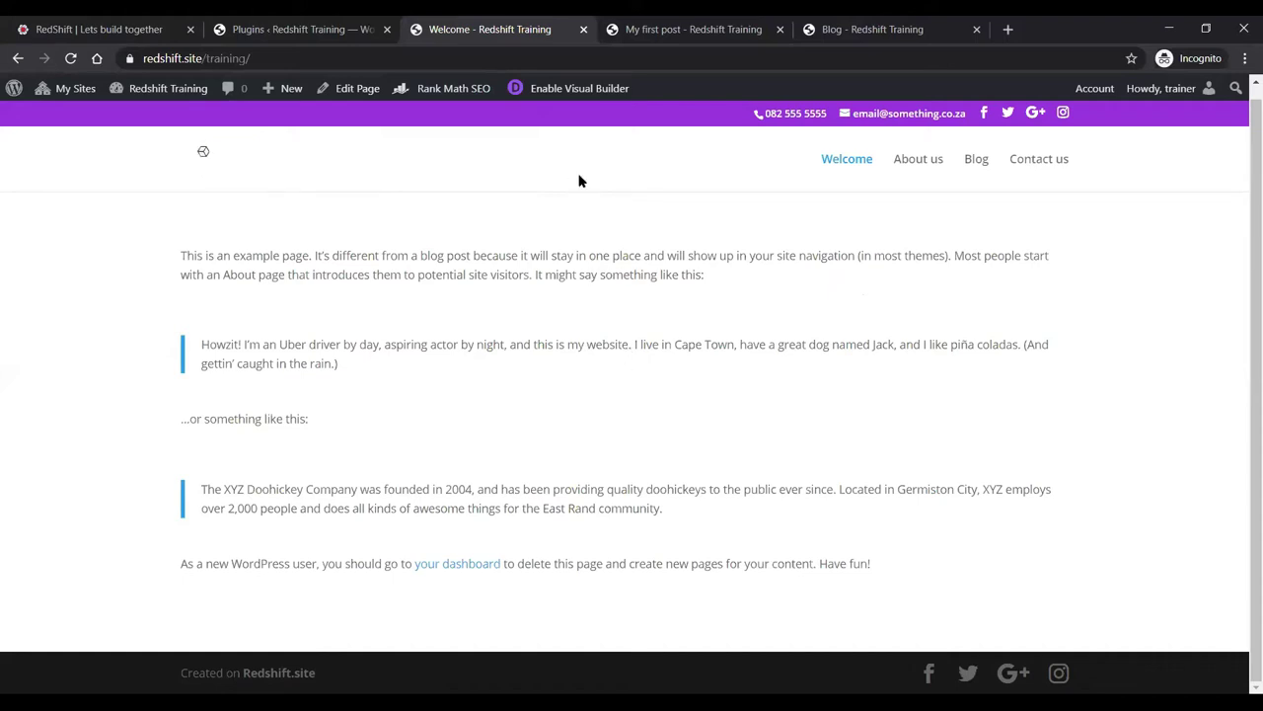
Enable the Visual Builder on the Welcome page and review the example text module's body content, leaving its settings without changes
{"action": "left_click", "coordinate": [578, 89]}
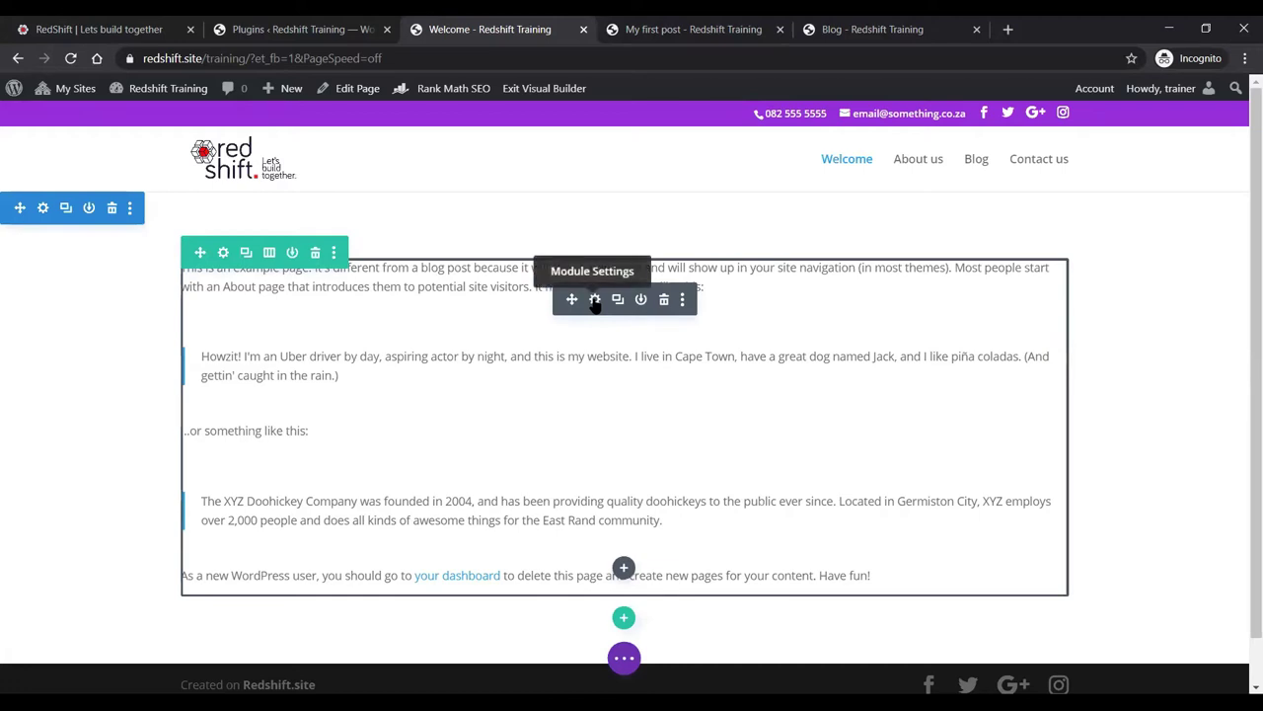
{"action": "left_click", "coordinate": [595, 302]}
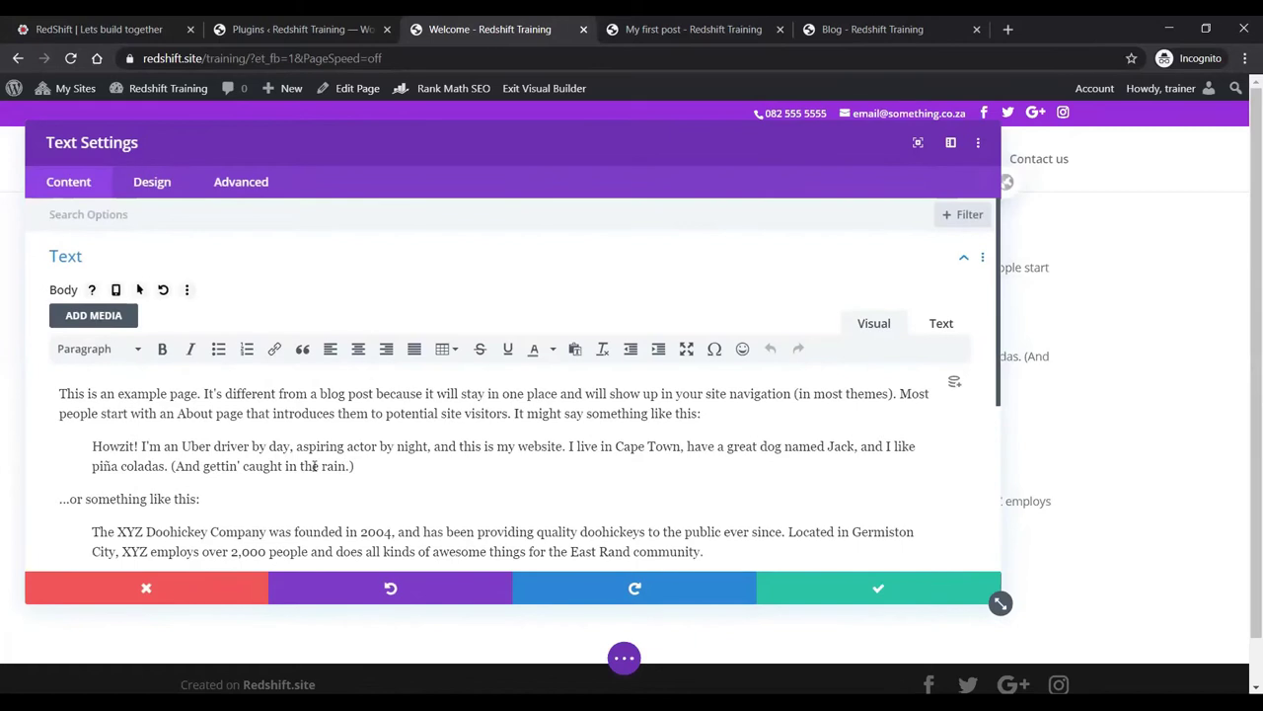
{"action": "scroll", "coordinate": [364, 471], "scroll_direction": "down", "scroll_amount": 1}
{"action": "scroll", "coordinate": [396, 477], "scroll_direction": "up", "scroll_amount": 1}
{"action": "scroll", "coordinate": [631, 399], "scroll_direction": "down", "scroll_amount": 1}
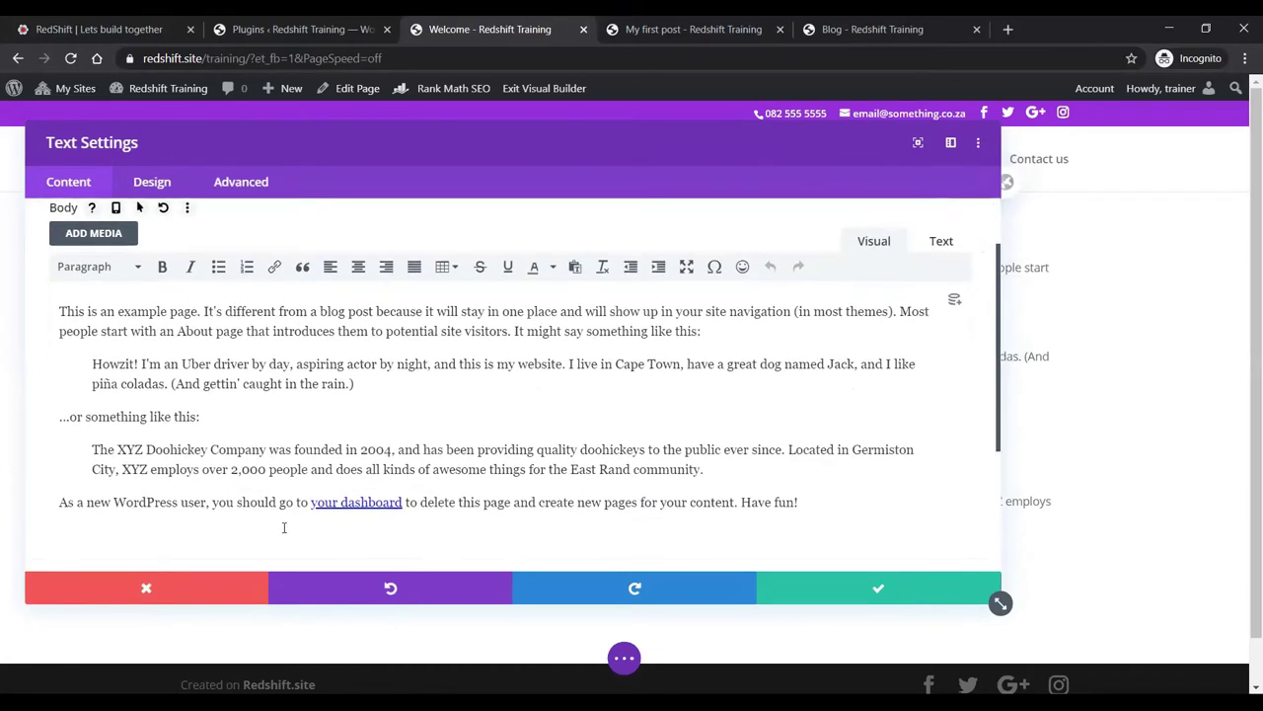
{"action": "left_click", "coordinate": [145, 591]}
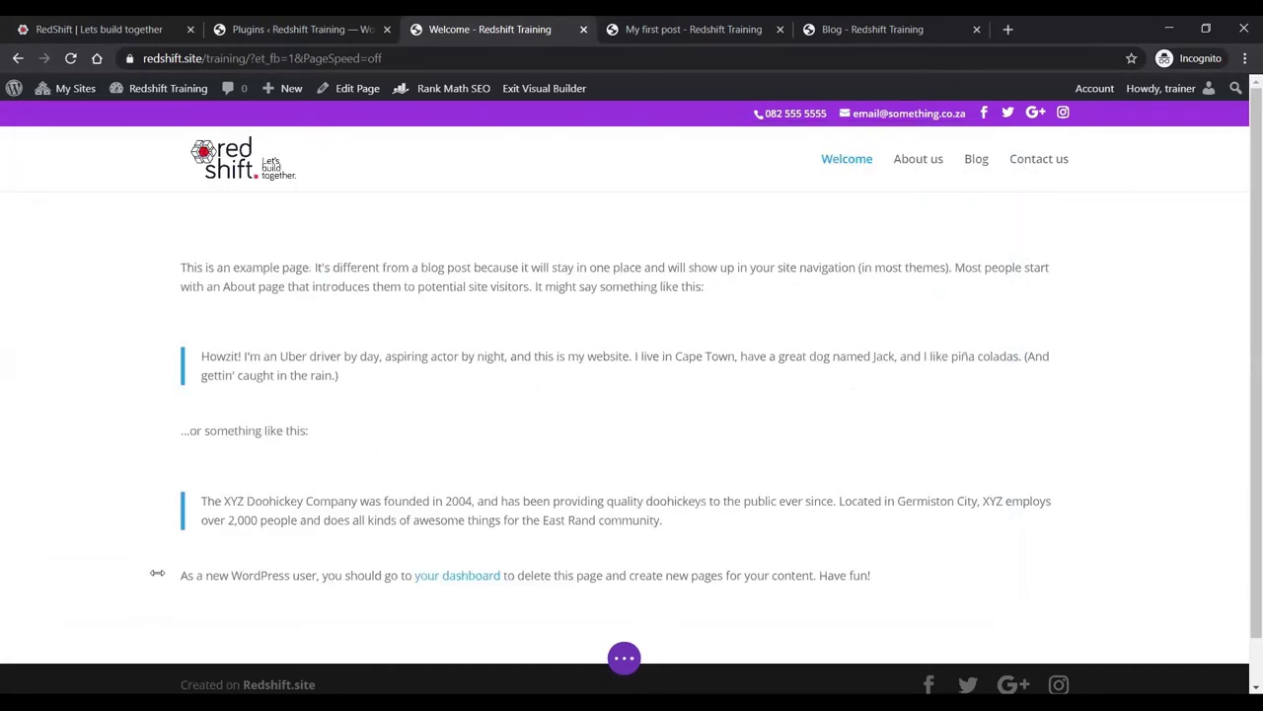
Open the page's layout library and browse the premade layout packs
{"action": "left_click", "coordinate": [624, 662]}
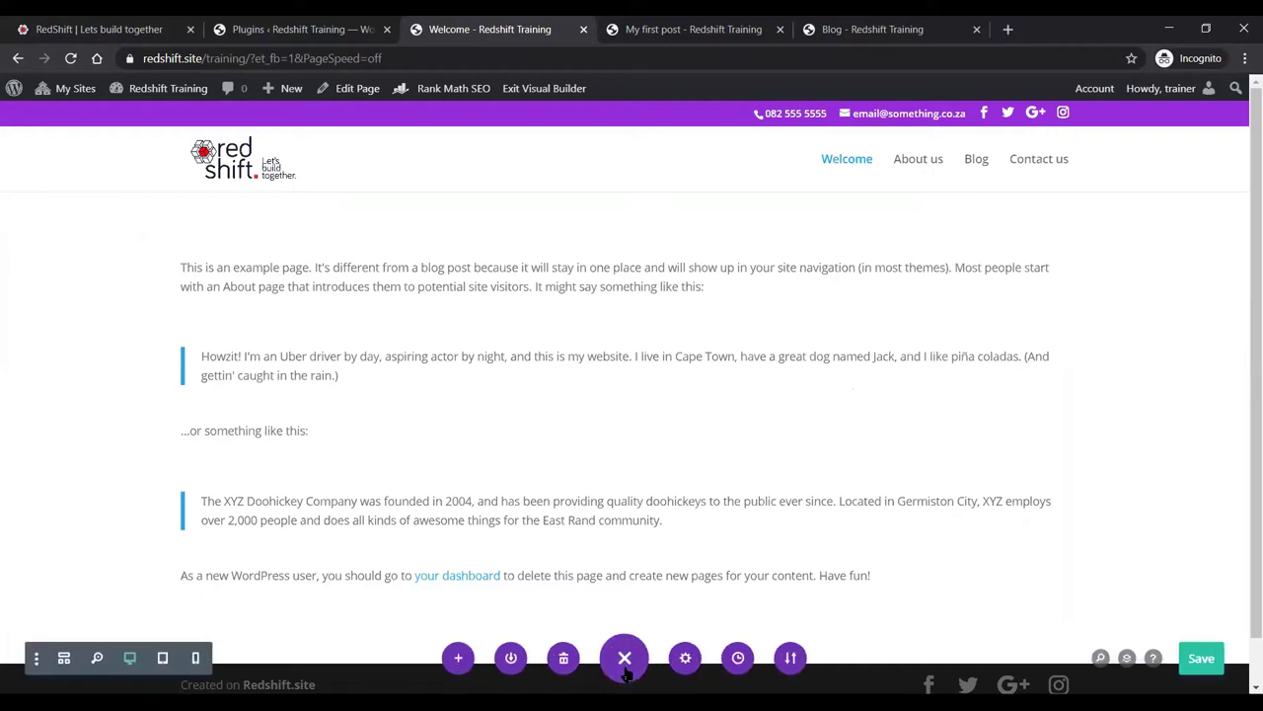
{"action": "left_click", "coordinate": [458, 659]}
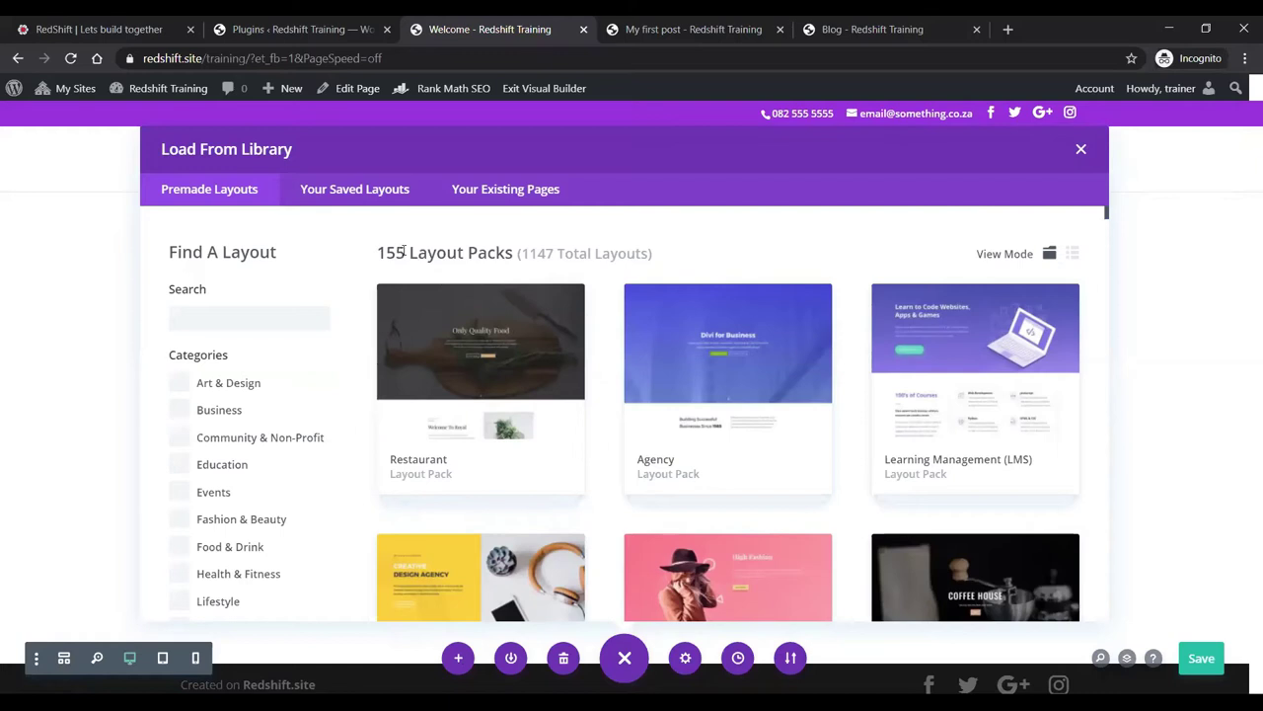
{"action": "left_click_drag", "start_coordinate": [385, 253], "coordinate": [662, 260]}
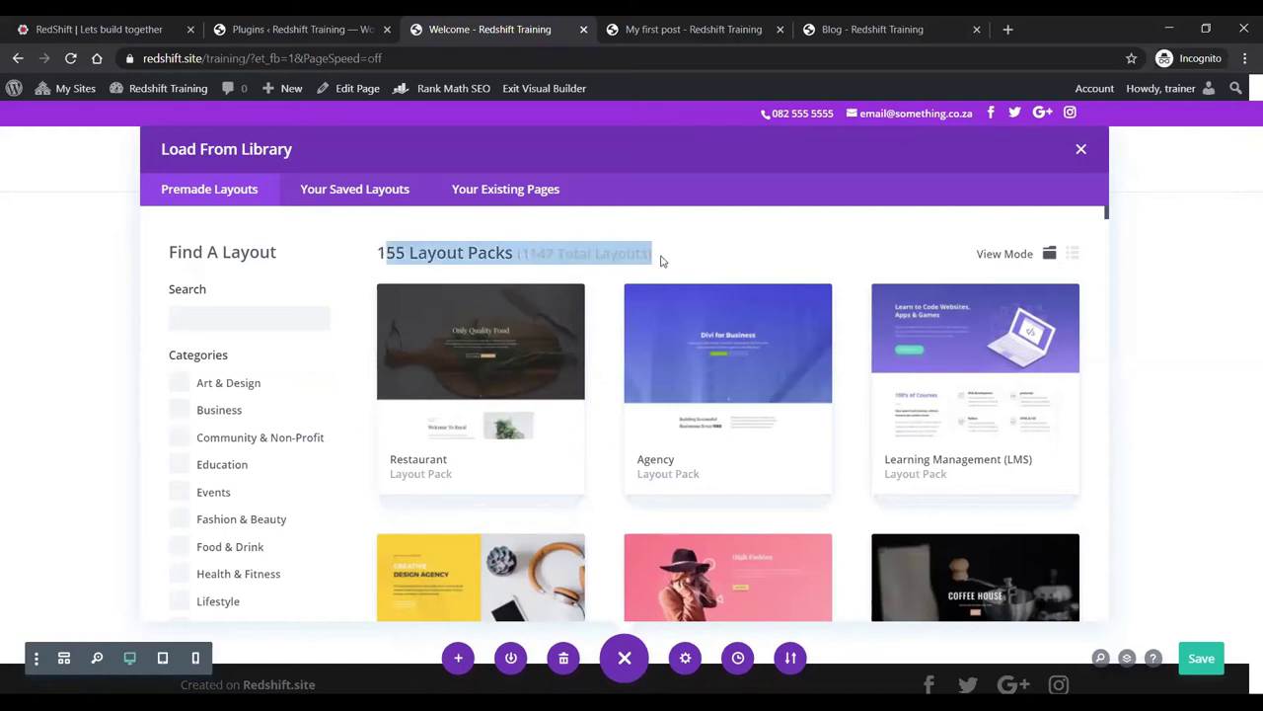
{"action": "left_click", "coordinate": [663, 258]}
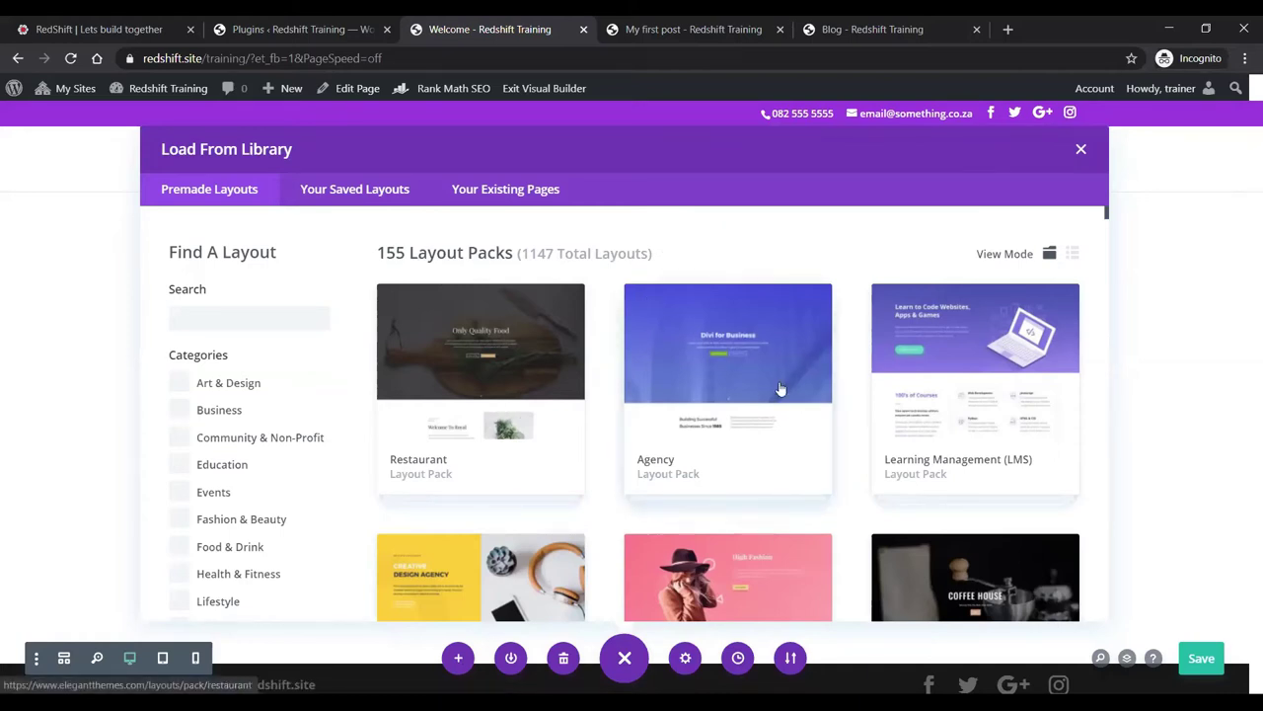
{"action": "scroll", "coordinate": [724, 460], "scroll_direction": "down", "scroll_amount": 3}
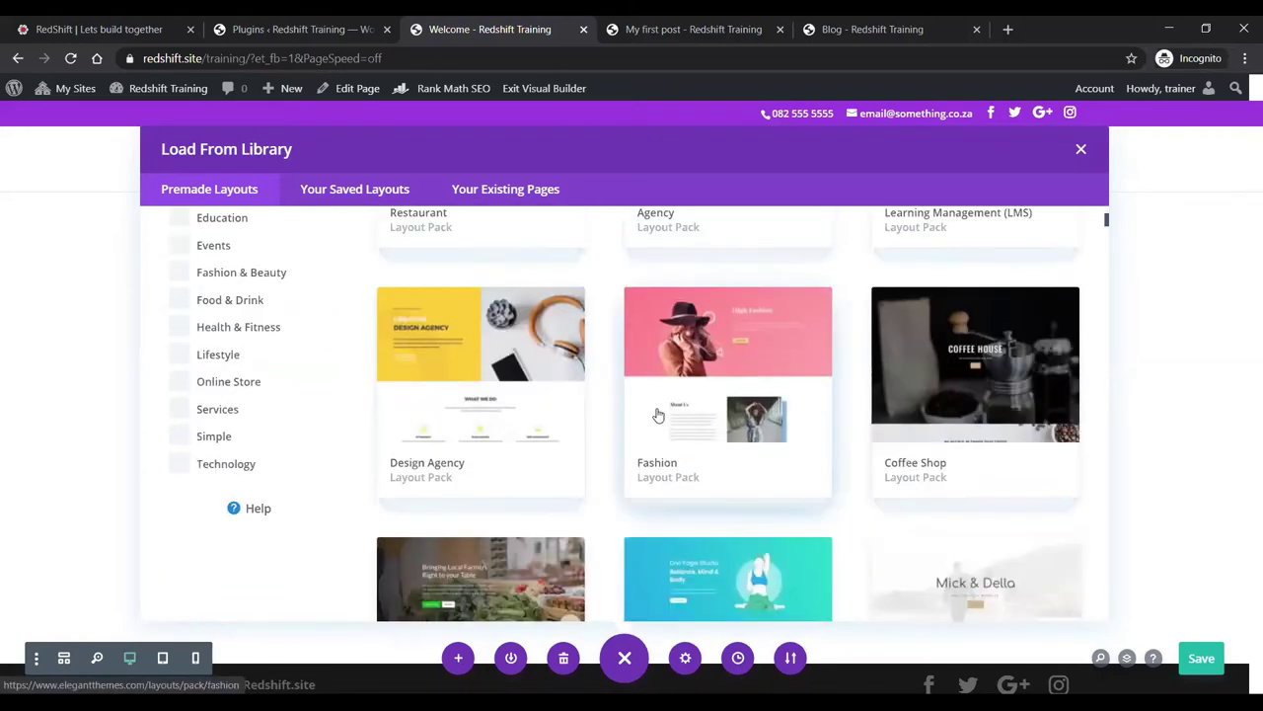
{"action": "scroll", "coordinate": [563, 384], "scroll_direction": "down", "scroll_amount": 2}
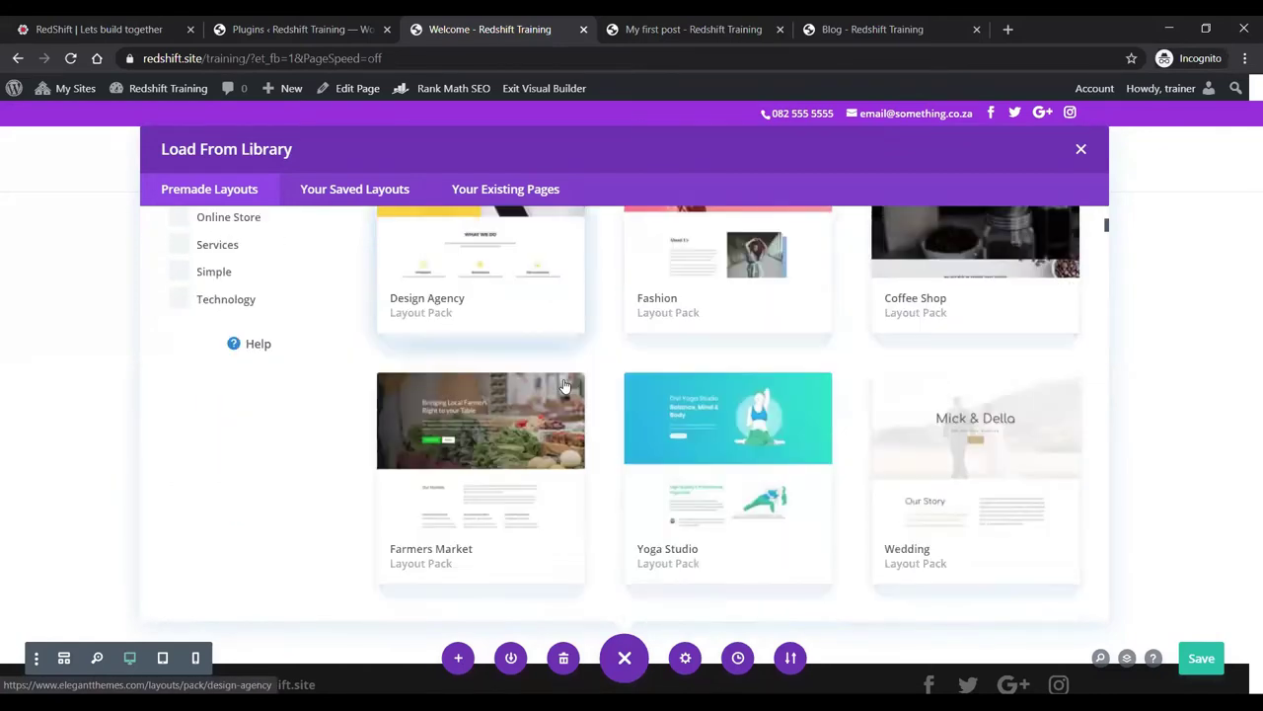
{"action": "scroll", "coordinate": [565, 385], "scroll_direction": "down", "scroll_amount": 3}
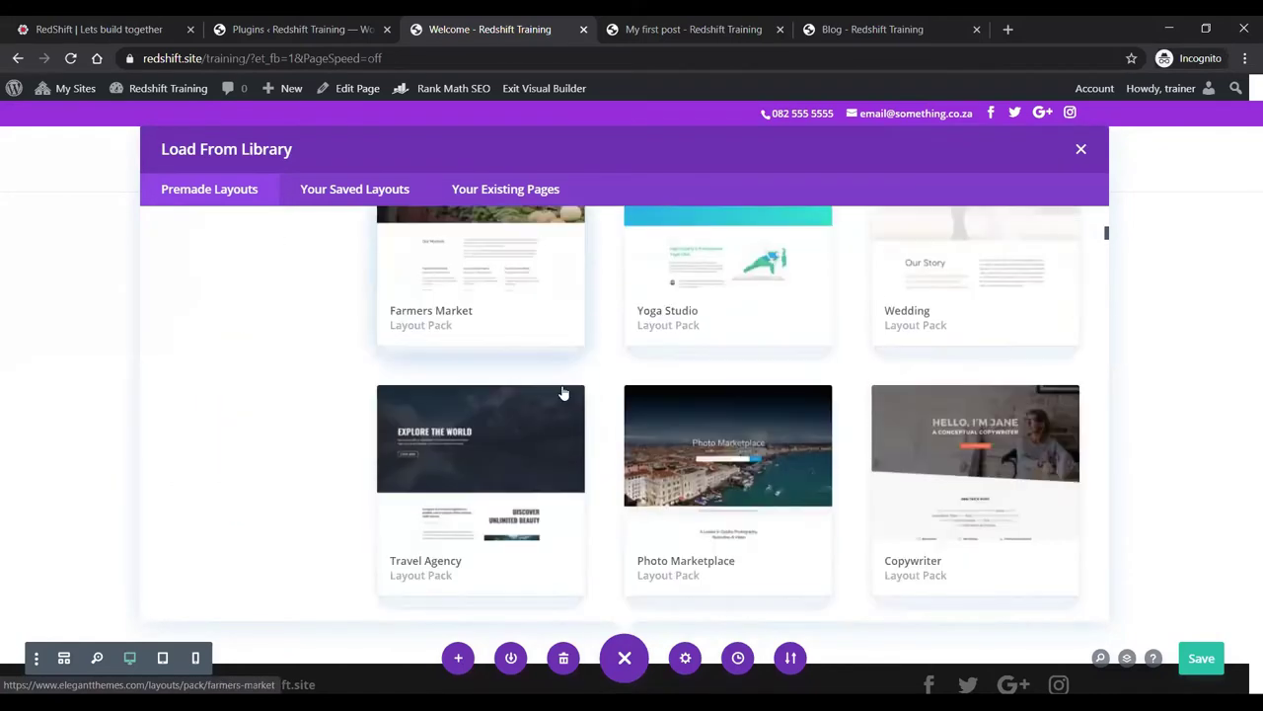
{"action": "scroll", "coordinate": [563, 393], "scroll_direction": "down", "scroll_amount": 1}
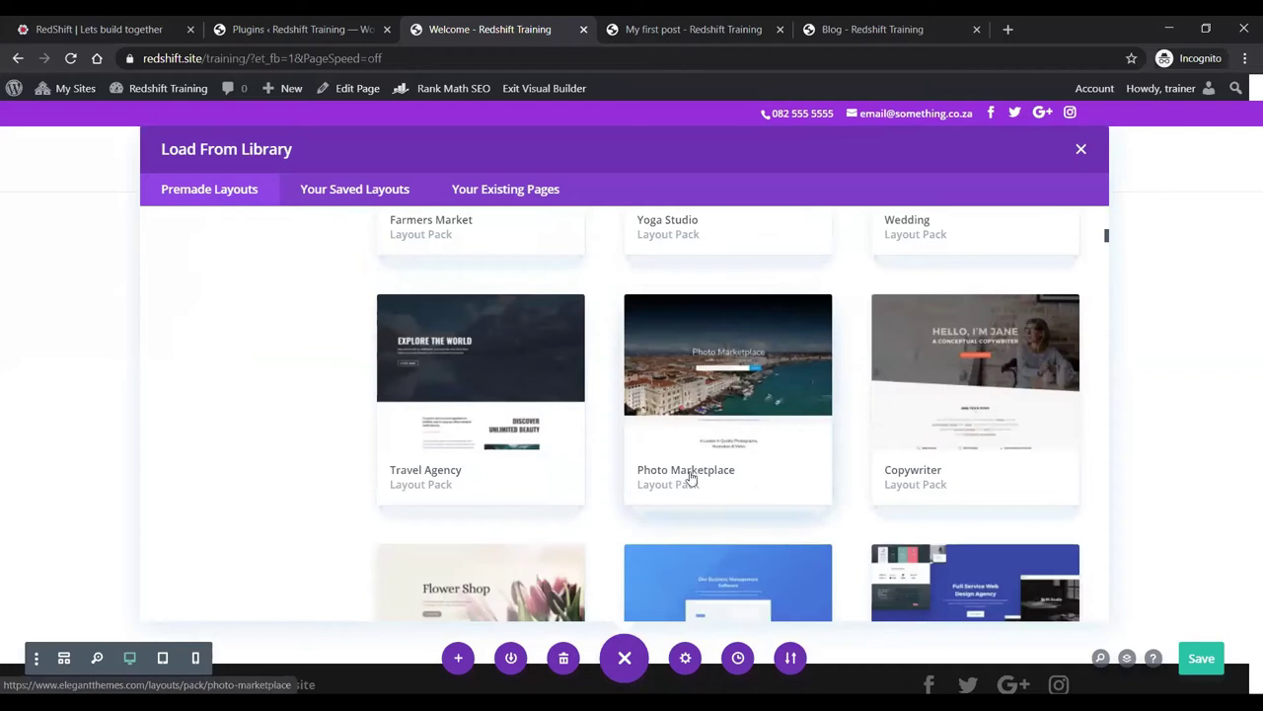
Examine the Photo Marketplace layout pack, preview its About layout, and return to the library overview
{"action": "left_click", "coordinate": [691, 477]}
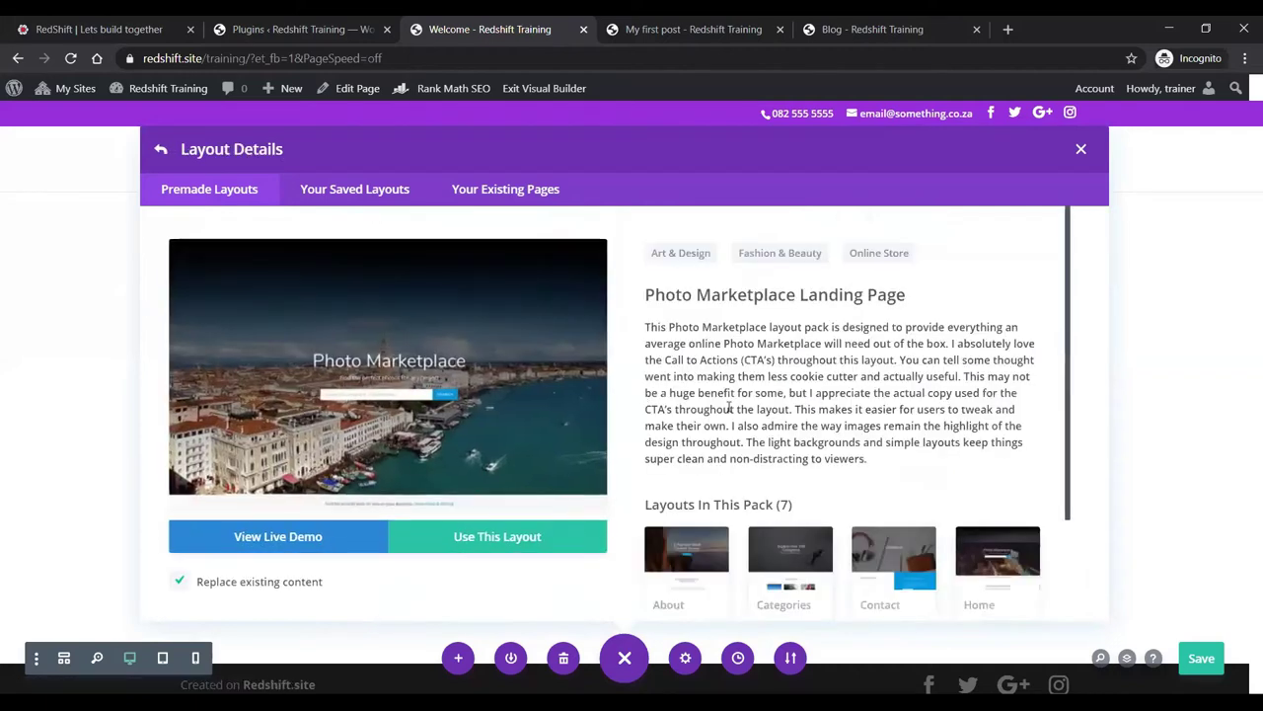
{"action": "scroll", "coordinate": [735, 428], "scroll_direction": "down", "scroll_amount": 2}
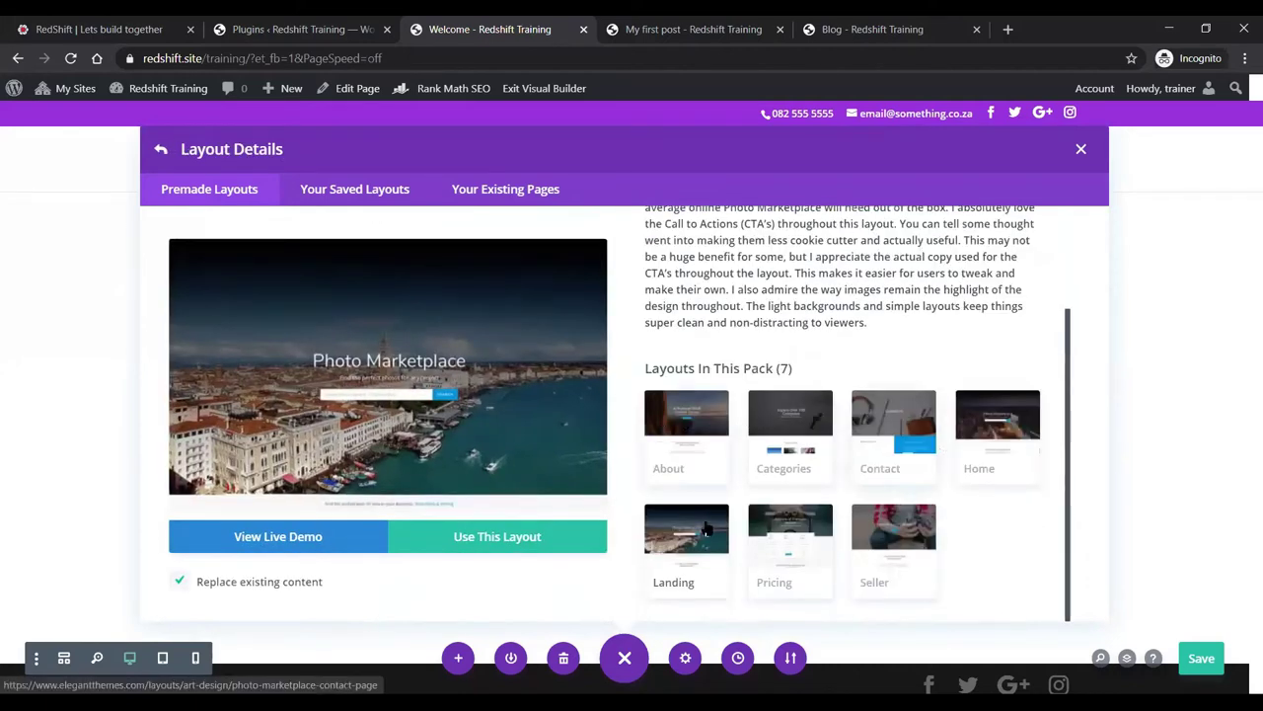
{"action": "left_click", "coordinate": [677, 460]}
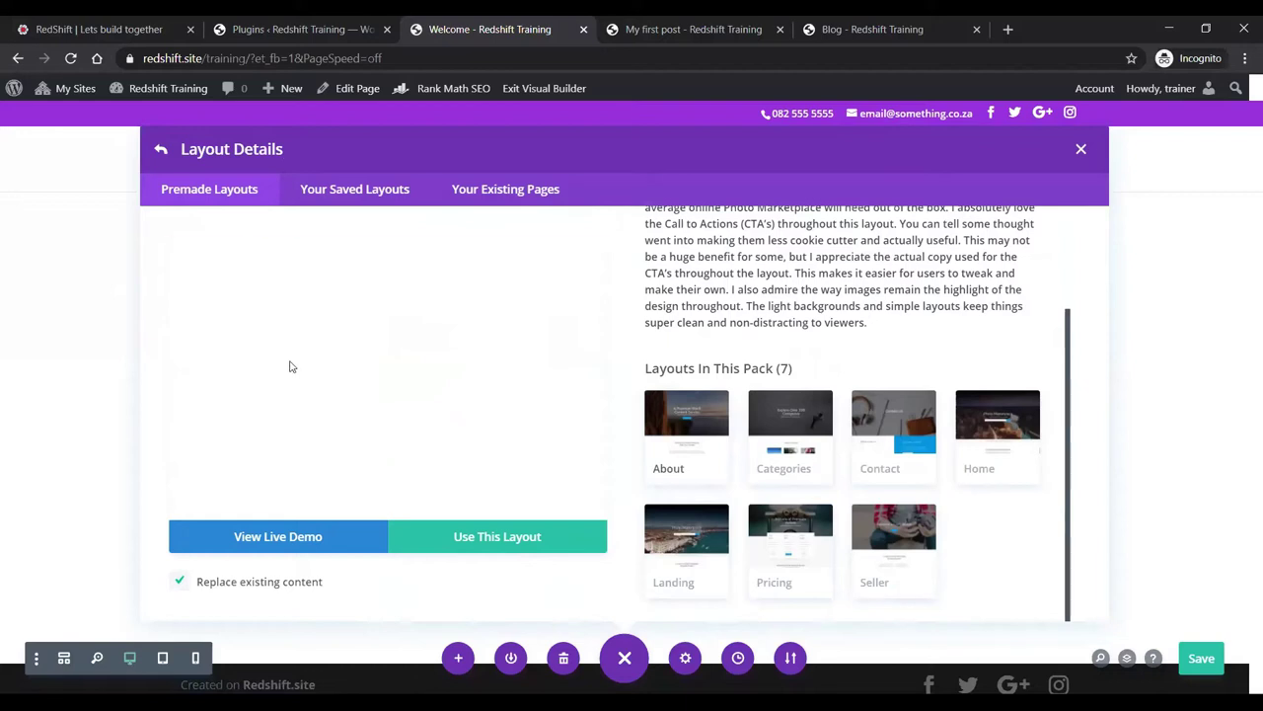
{"action": "scroll", "coordinate": [351, 398], "scroll_direction": "down", "scroll_amount": 3}
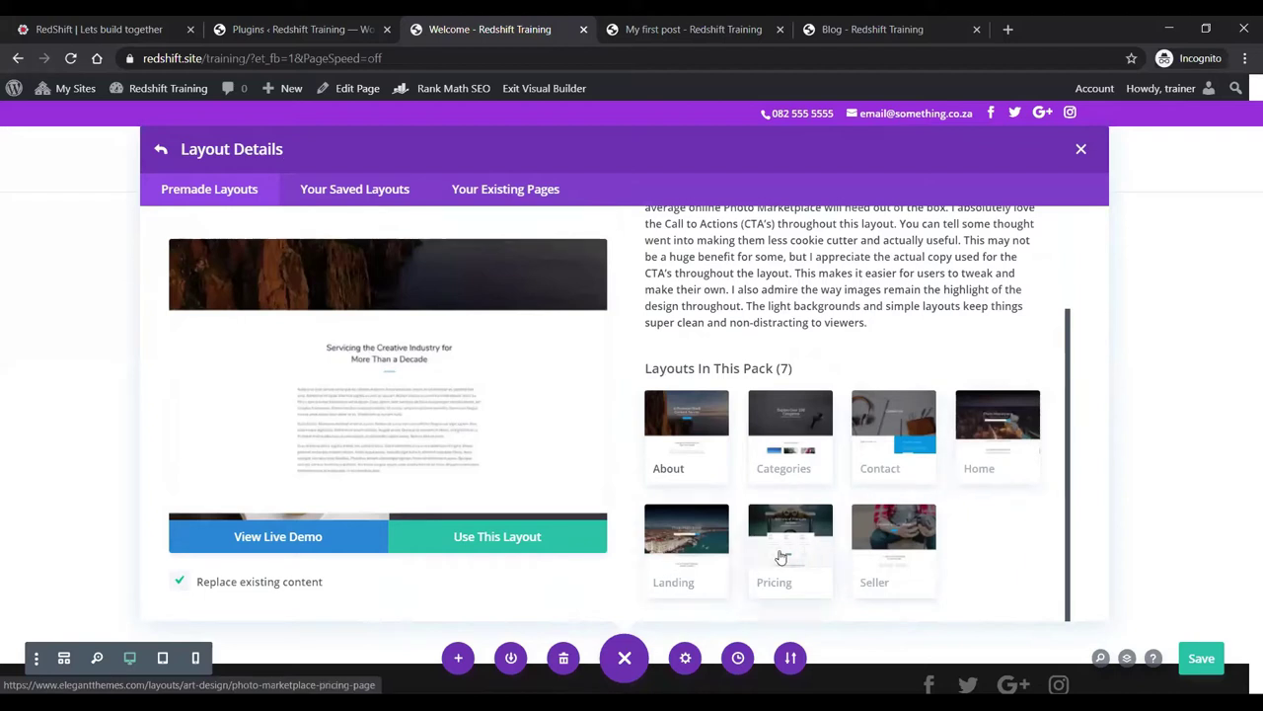
{"action": "left_click", "coordinate": [720, 426]}
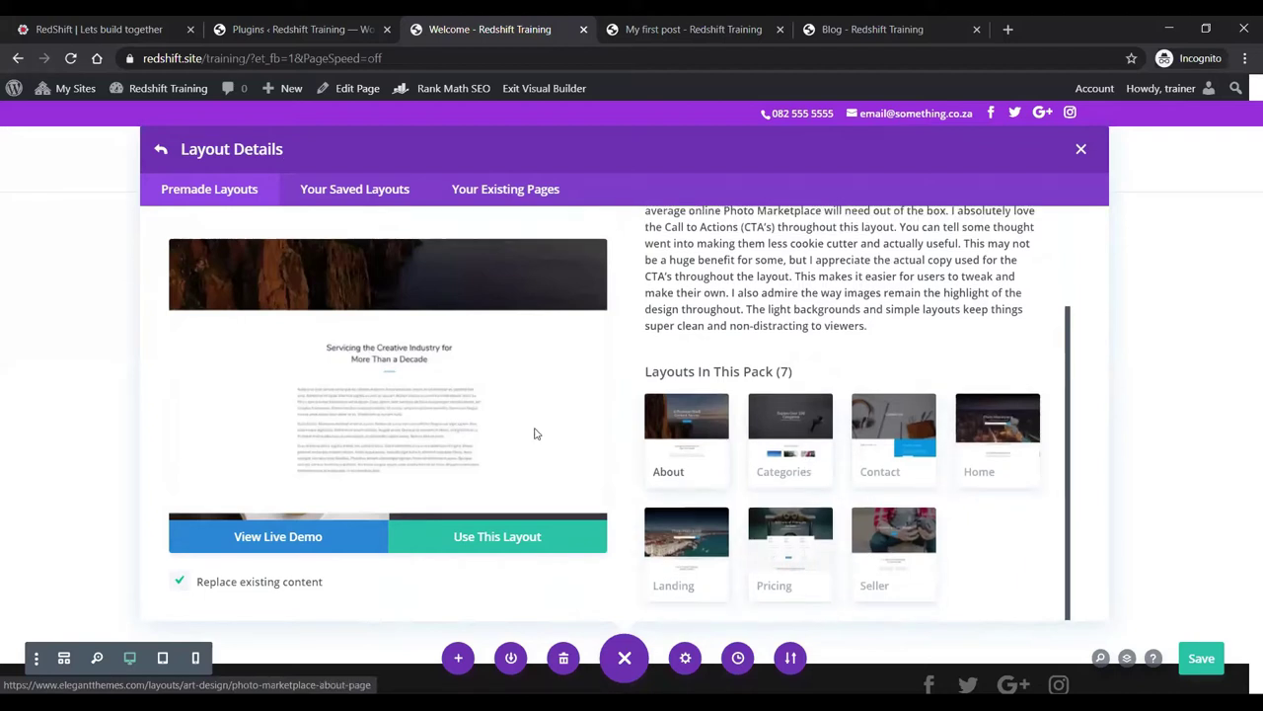
{"action": "left_click", "coordinate": [161, 149]}
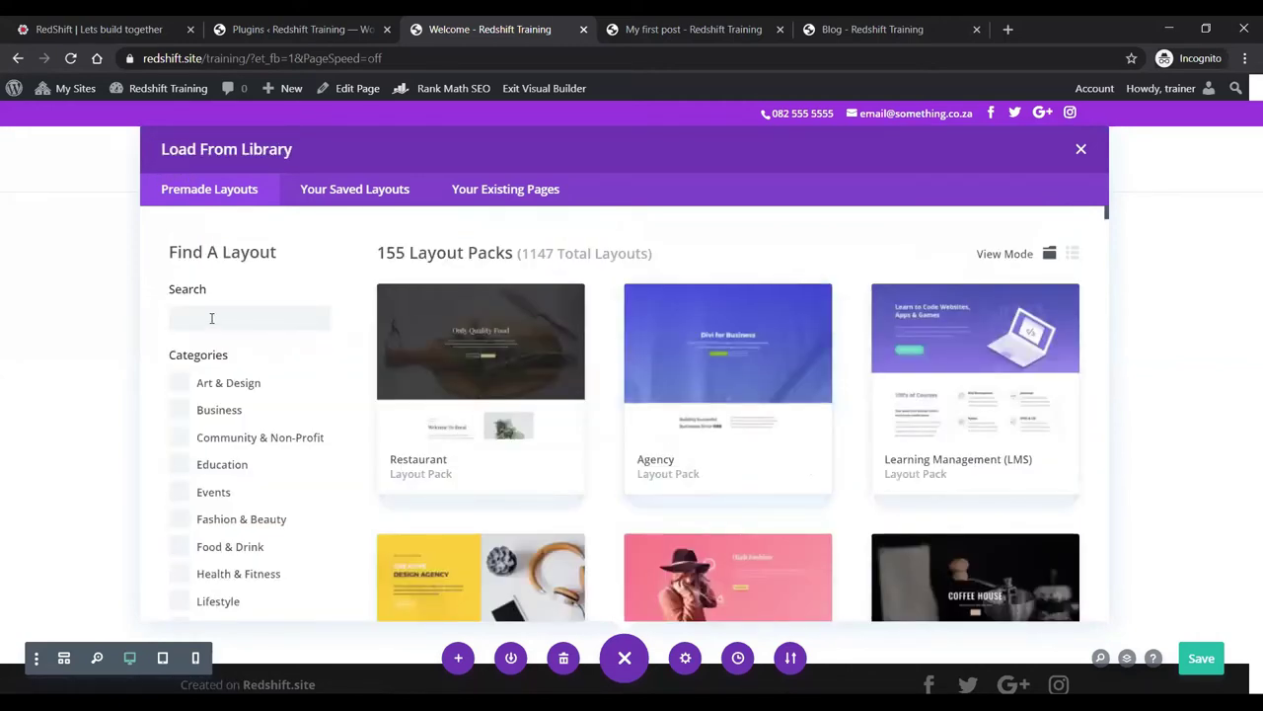
Filter the premade layout packs by the Fashion & Beauty category and look through the matching packs
{"action": "scroll", "coordinate": [242, 423], "scroll_direction": "down", "scroll_amount": 1}
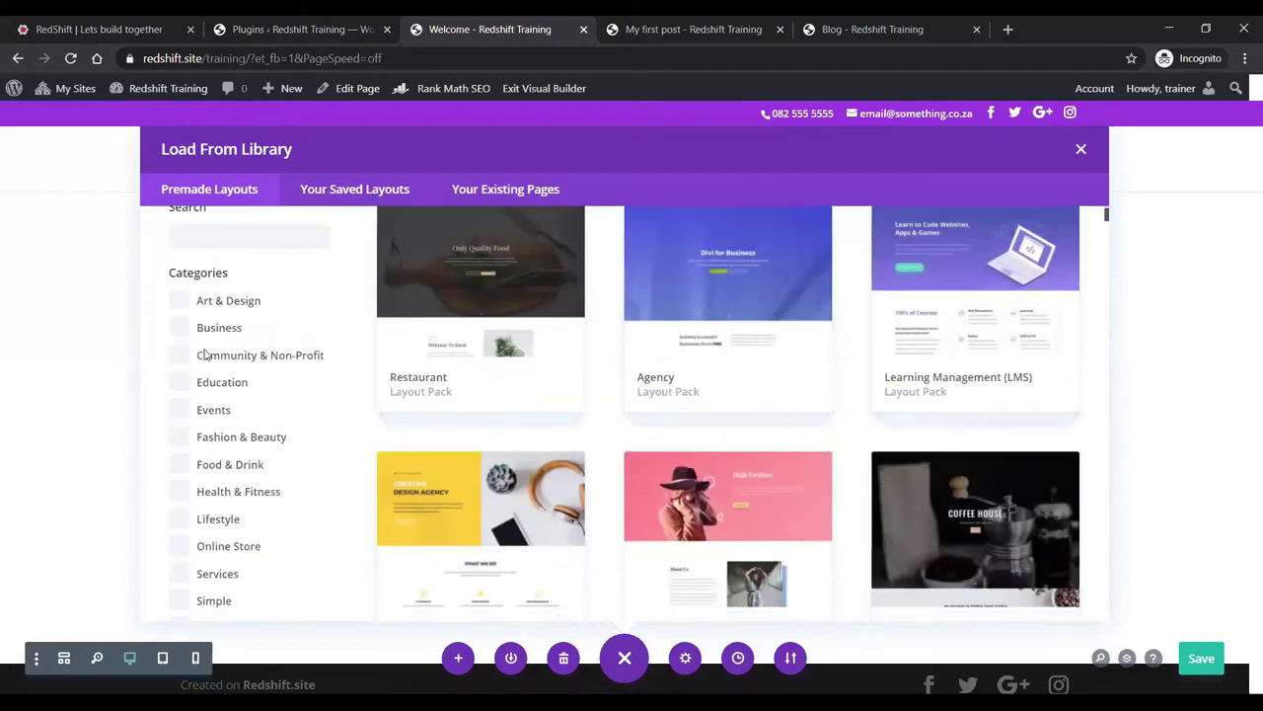
{"action": "scroll", "coordinate": [233, 466], "scroll_direction": "down", "scroll_amount": 2}
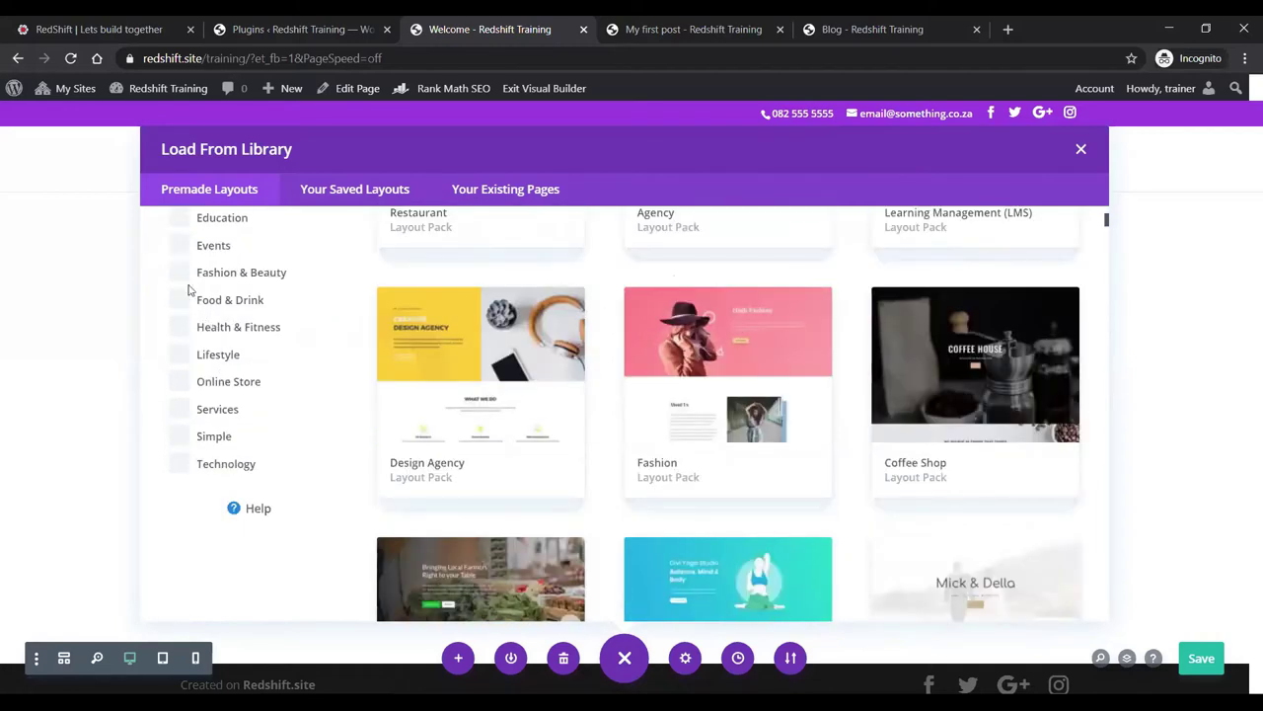
{"action": "scroll", "coordinate": [219, 375], "scroll_direction": "up", "scroll_amount": 1}
{"action": "scroll", "coordinate": [219, 376], "scroll_direction": "up", "scroll_amount": 1}
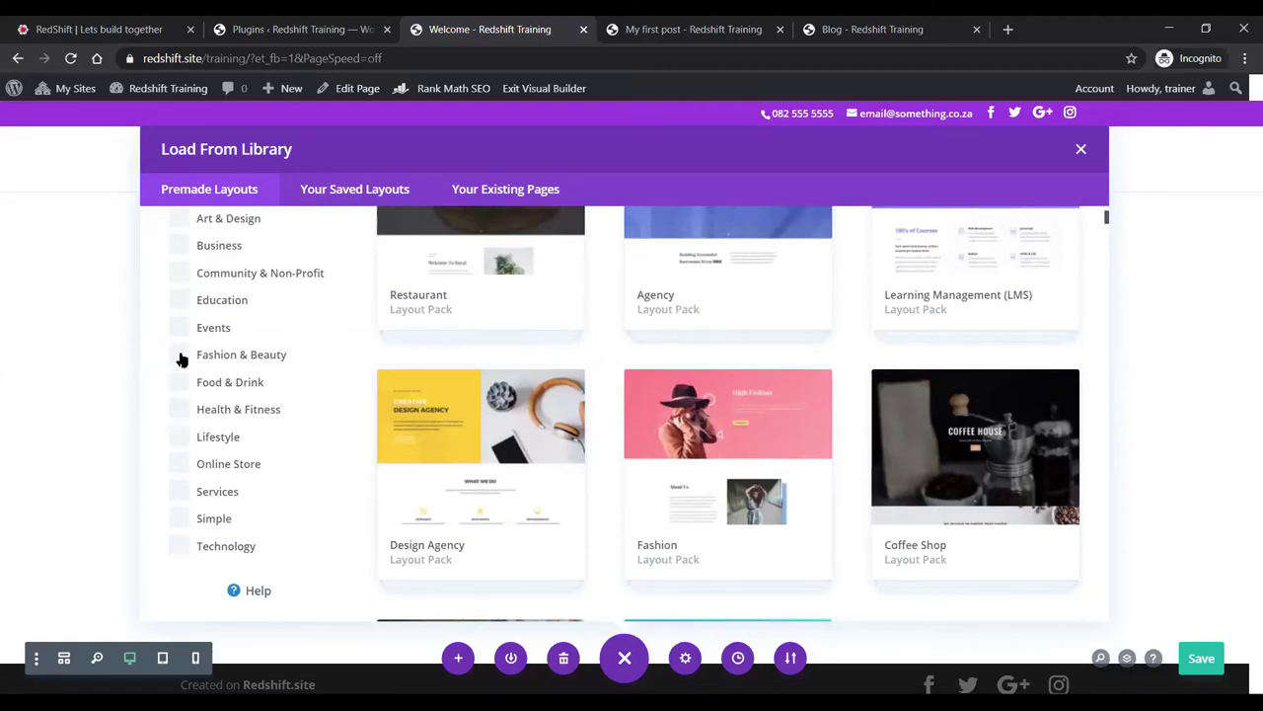
{"action": "left_click", "coordinate": [179, 355]}
{"action": "scroll", "coordinate": [850, 390], "scroll_direction": "up", "scroll_amount": 2}
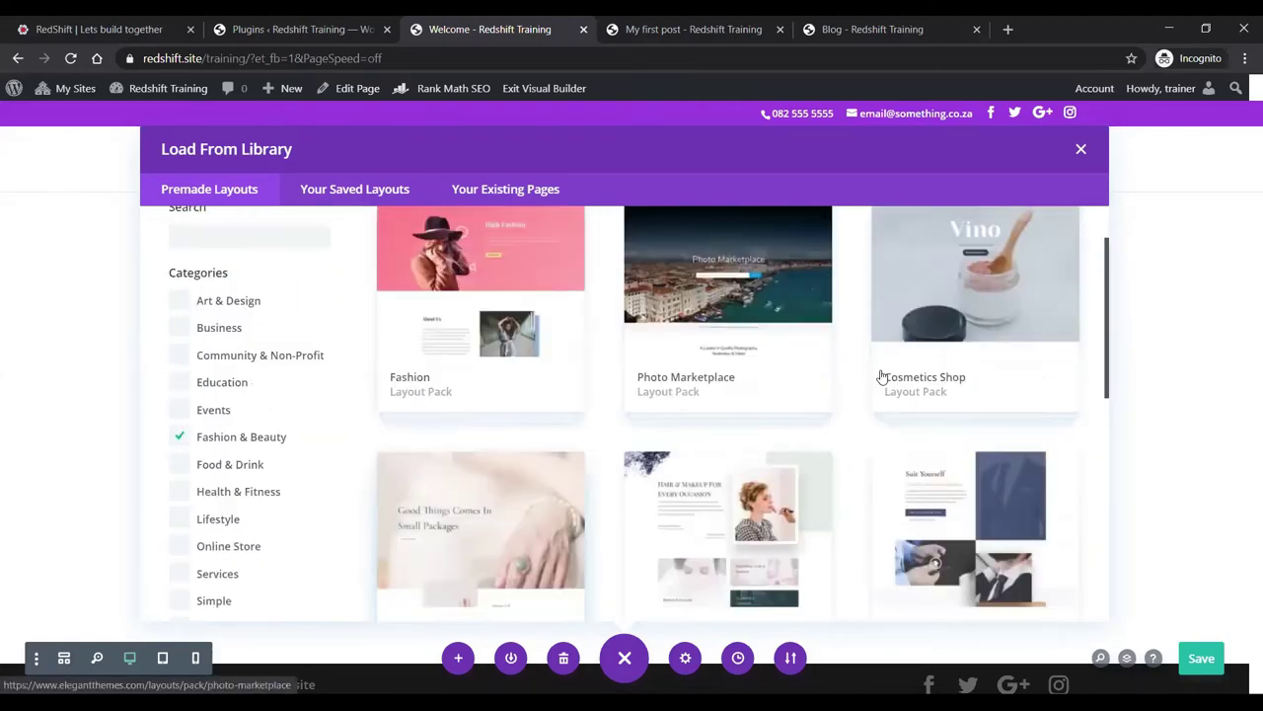
{"action": "scroll", "coordinate": [850, 390], "scroll_direction": "up", "scroll_amount": 2}
{"action": "scroll", "coordinate": [888, 387], "scroll_direction": "down", "scroll_amount": 2}
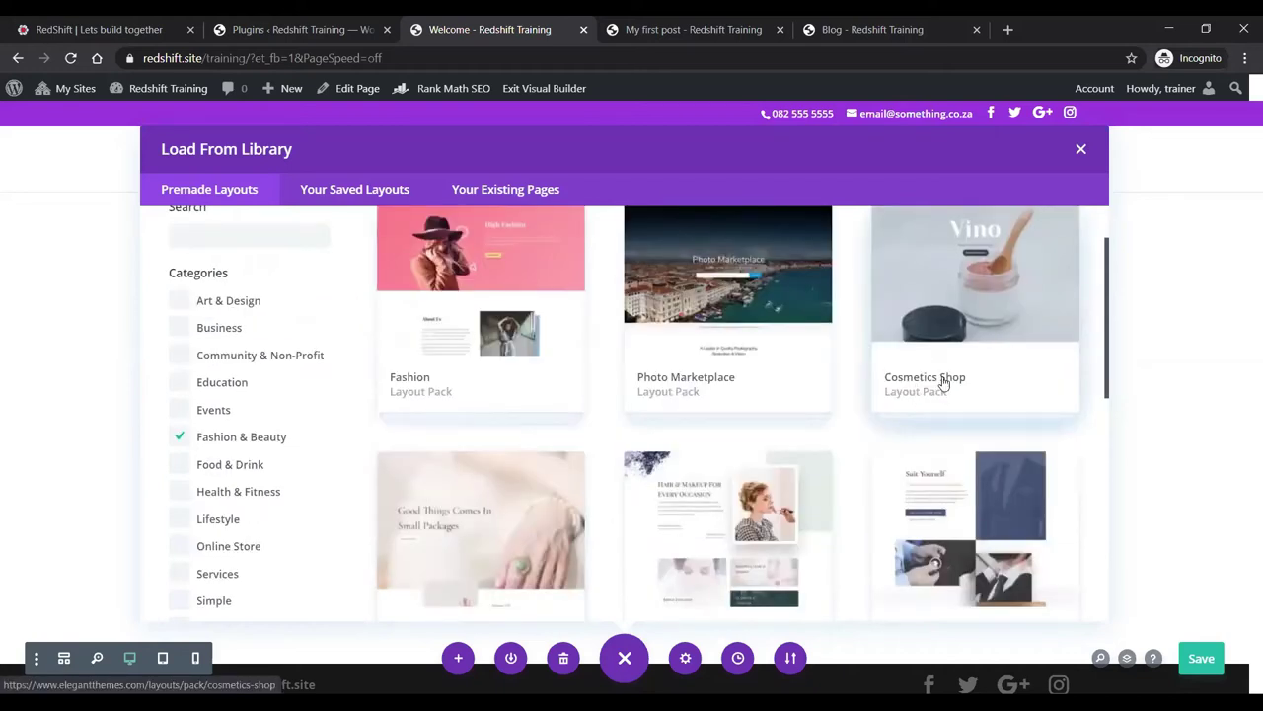
Load the Home layout from the Cosmetics Shop pack onto the Welcome page with existing content replaced
{"action": "left_click", "coordinate": [943, 382]}
{"action": "scroll", "coordinate": [942, 383], "scroll_direction": "down", "scroll_amount": 2}
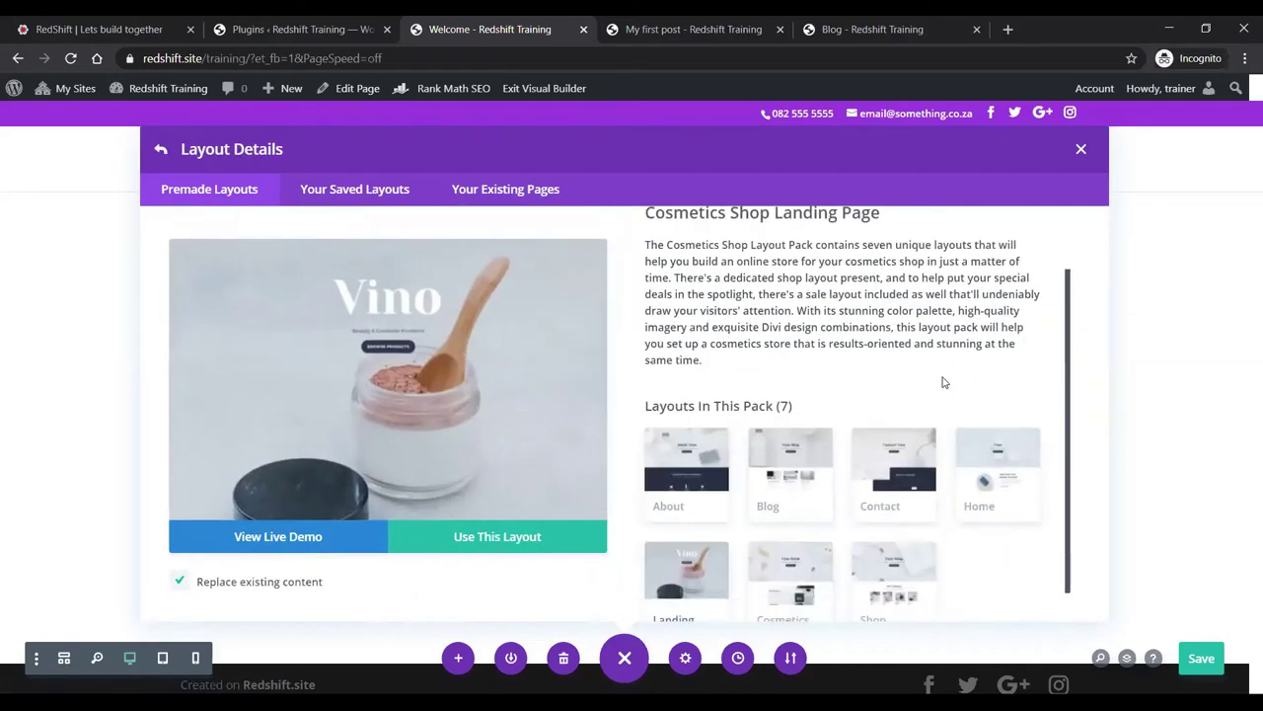
{"action": "scroll", "coordinate": [942, 383], "scroll_direction": "down", "scroll_amount": 1}
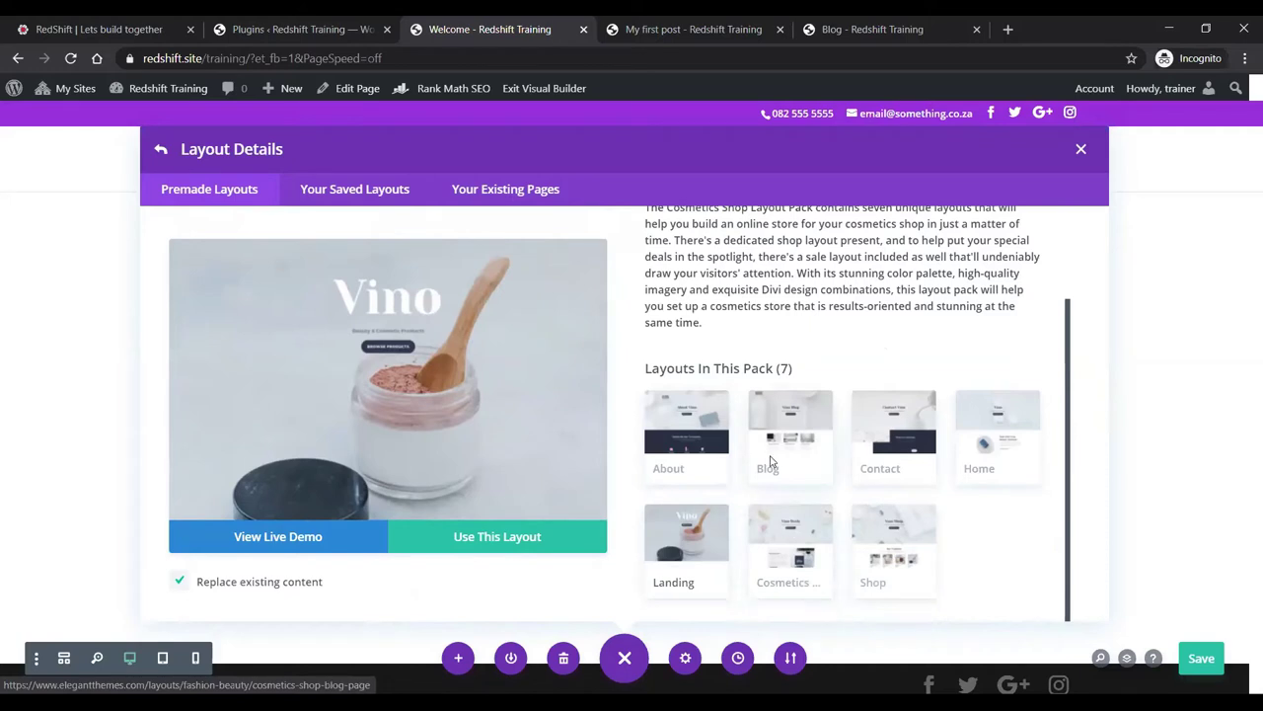
{"action": "left_click", "coordinate": [1002, 444]}
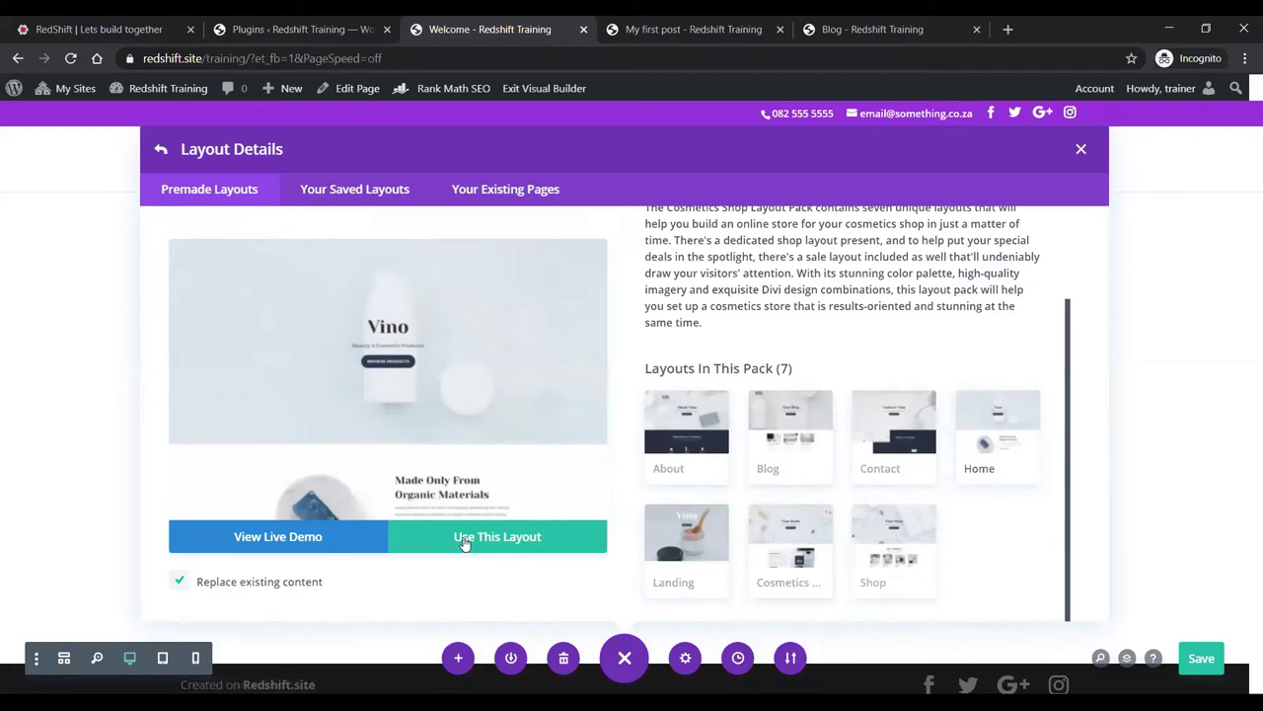
{"action": "scroll", "coordinate": [475, 427], "scroll_direction": "down", "scroll_amount": 3}
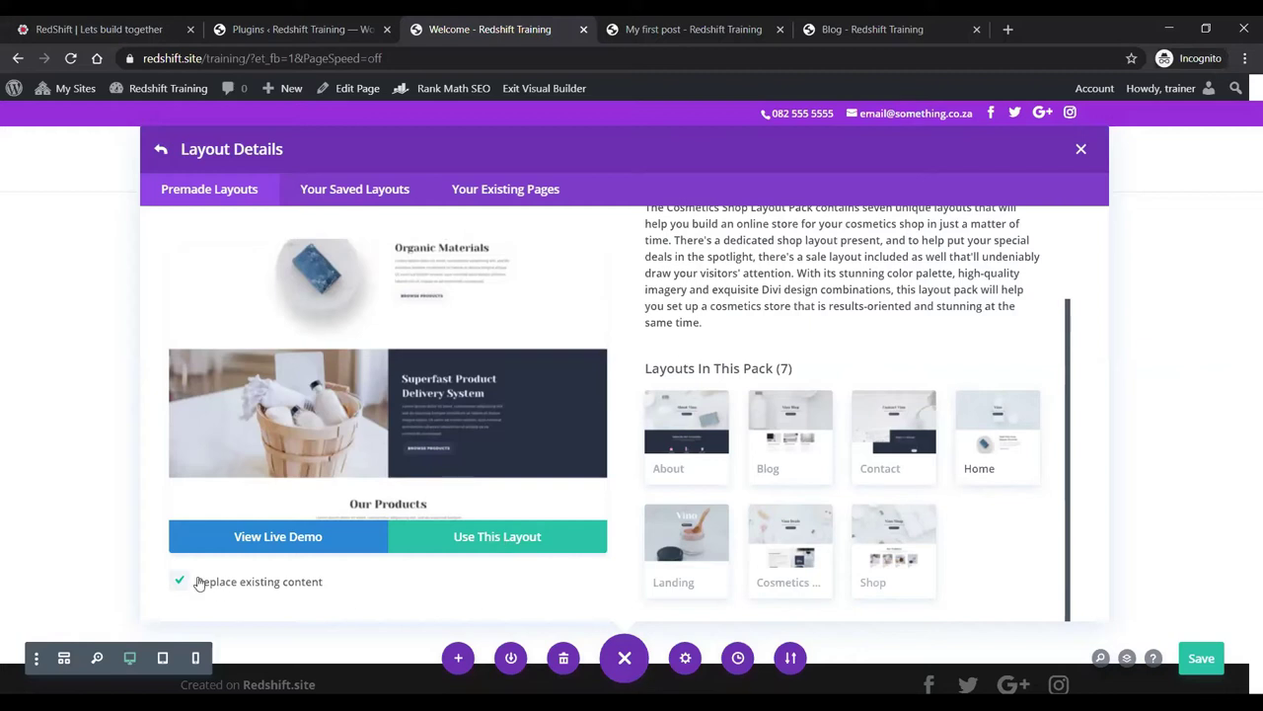
{"action": "left_click", "coordinate": [459, 539]}
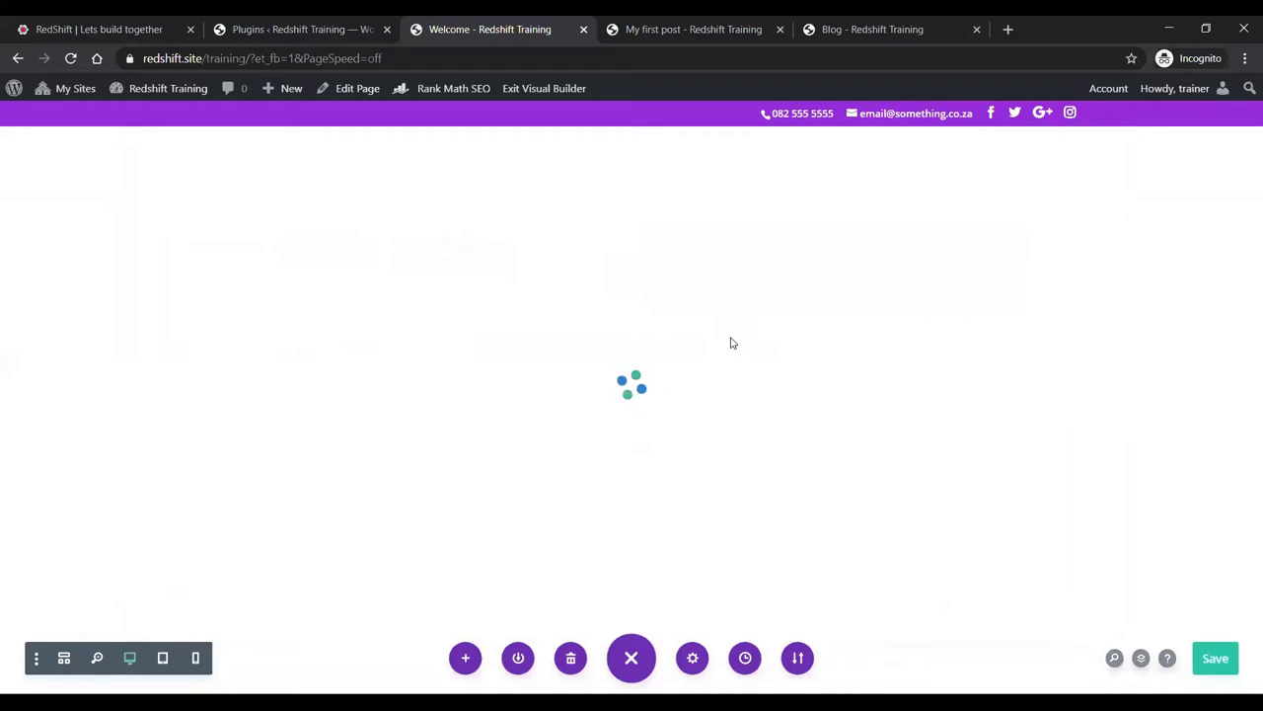
{"action": "key", "text": "F5"}
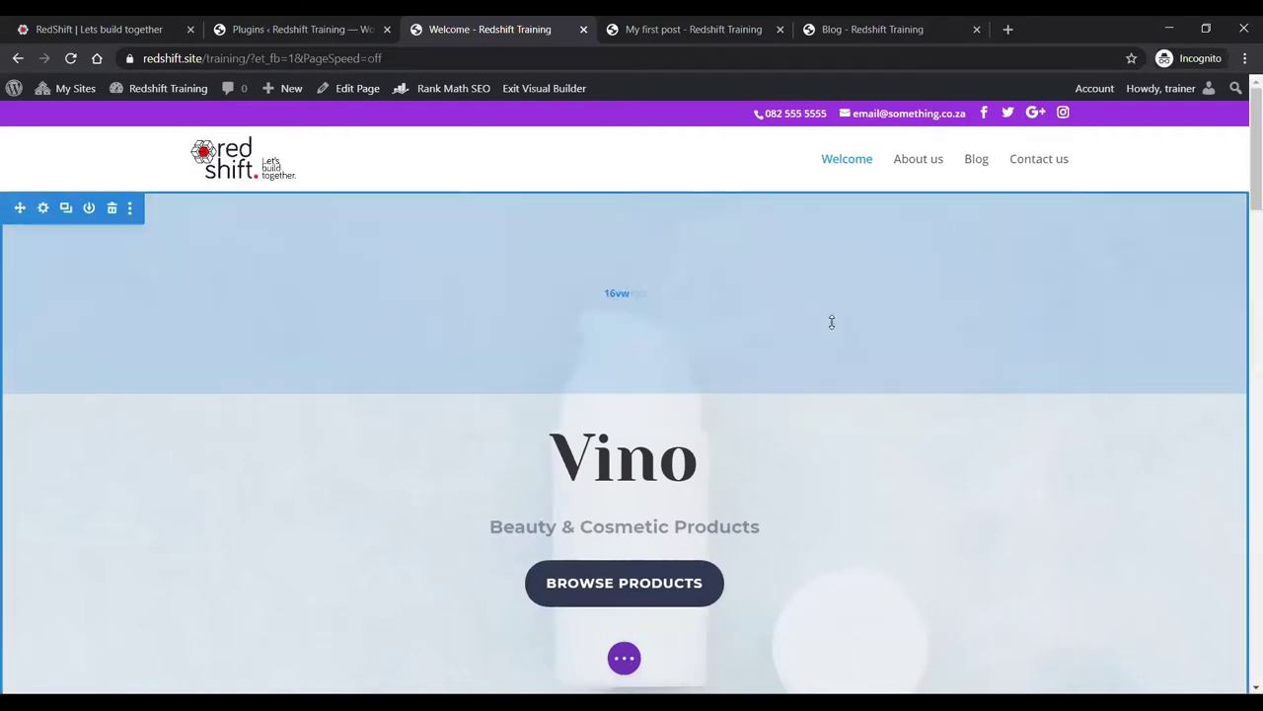
Review the loaded Home layout from its Vino header through the organic materials and delivery sections to Our Products
{"action": "scroll", "coordinate": [832, 322], "scroll_direction": "down", "scroll_amount": 5}
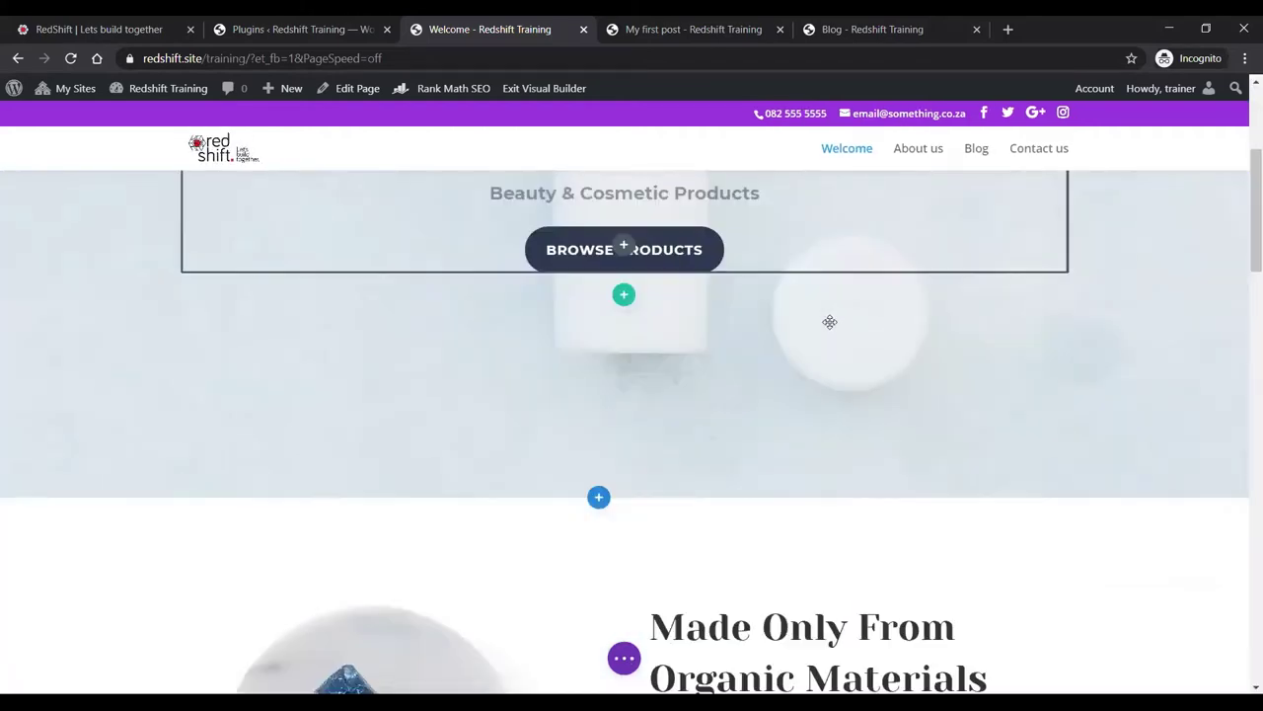
{"action": "scroll", "coordinate": [826, 330], "scroll_direction": "down", "scroll_amount": 6}
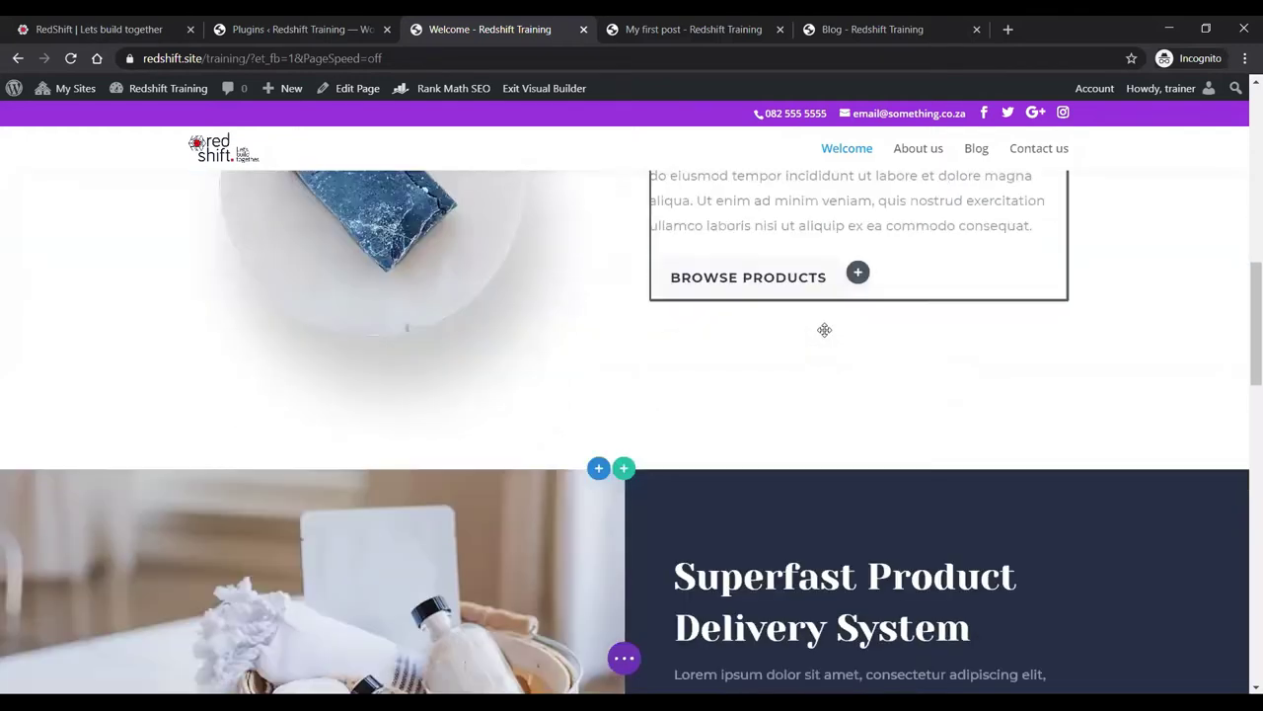
{"action": "scroll", "coordinate": [823, 339], "scroll_direction": "down", "scroll_amount": 5}
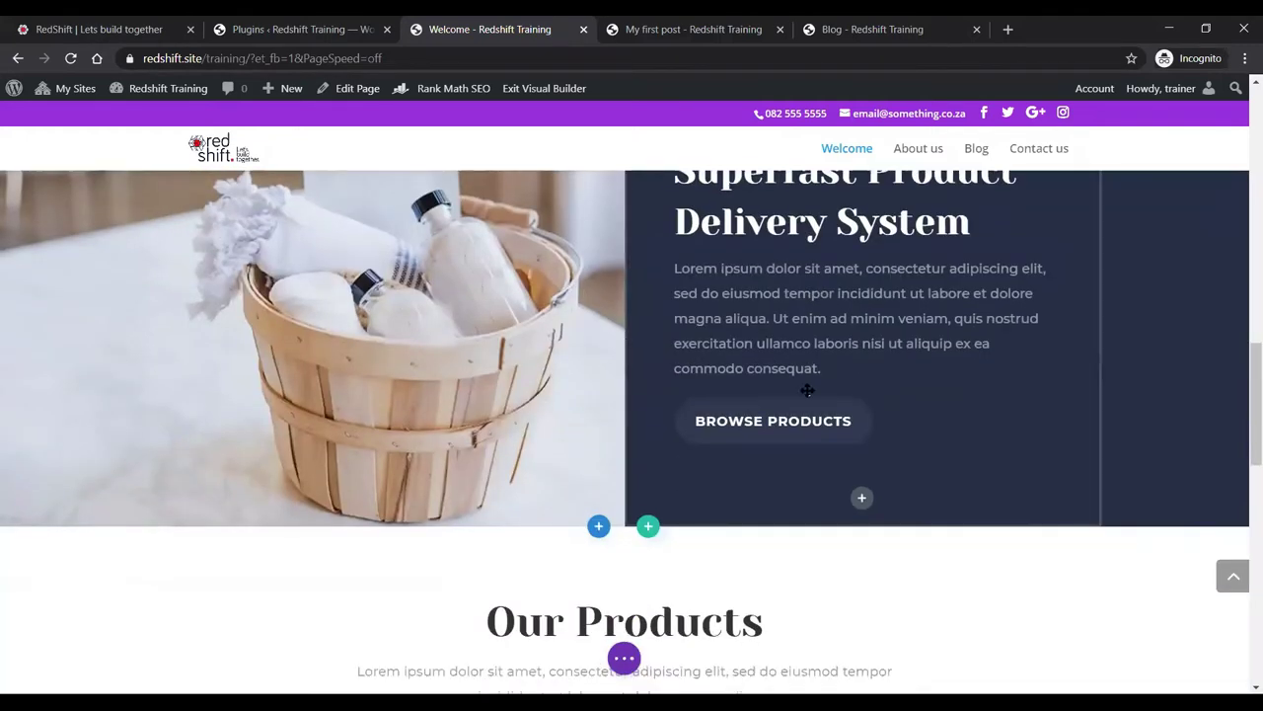
{"action": "scroll", "coordinate": [811, 398], "scroll_direction": "up", "scroll_amount": 2}
{"action": "scroll", "coordinate": [811, 398], "scroll_direction": "up", "scroll_amount": 7}
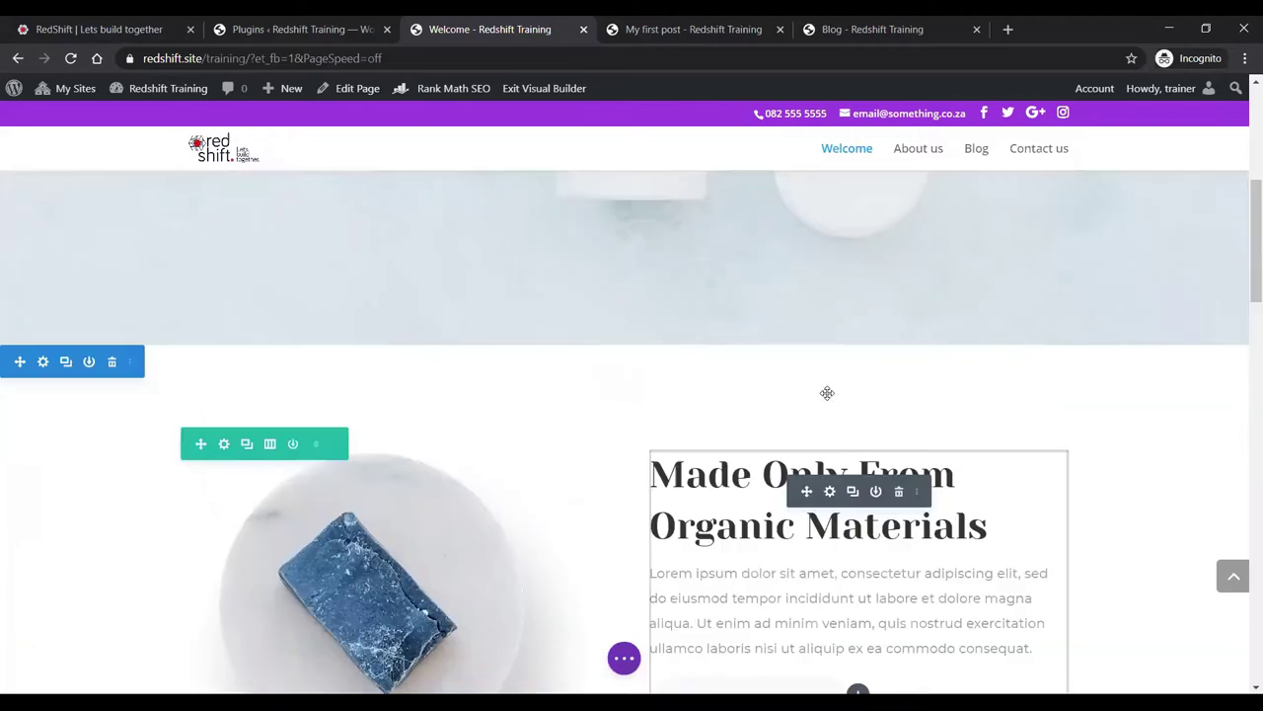
{"action": "scroll", "coordinate": [601, 366], "scroll_direction": "up", "scroll_amount": 3}
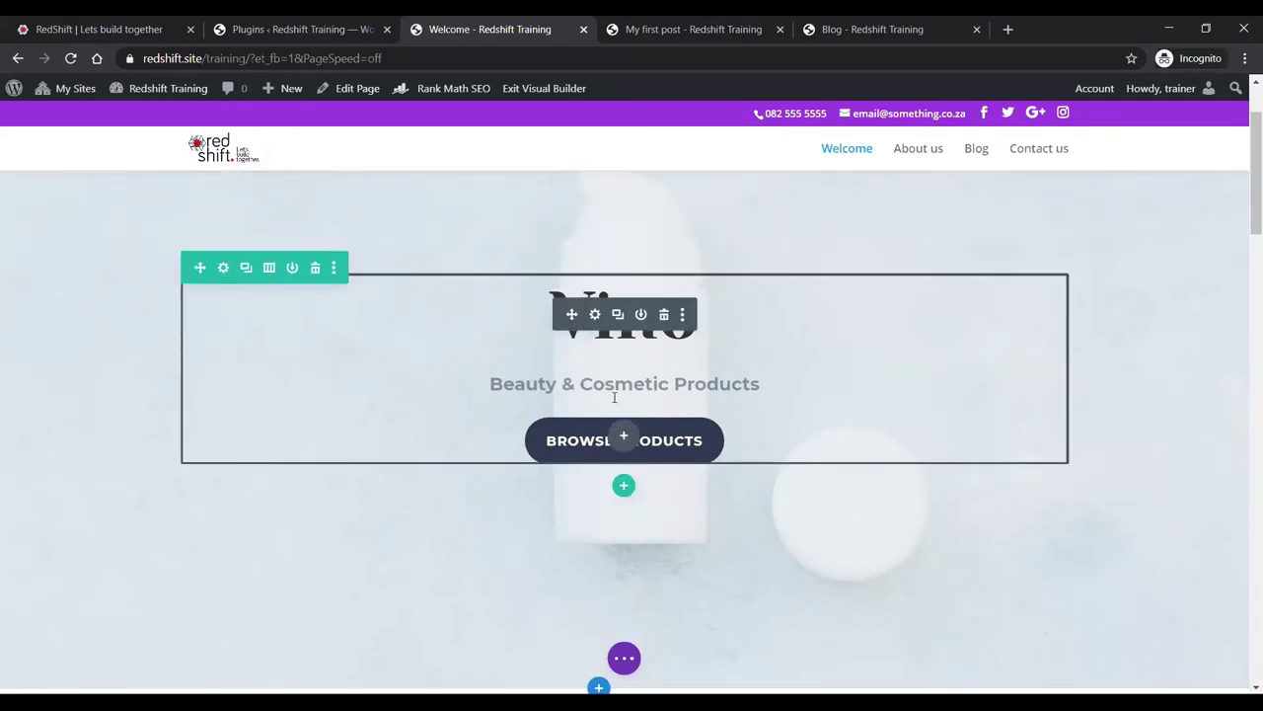
Change the title of the header's call to action to "My Title"
{"action": "left_click", "coordinate": [595, 314]}
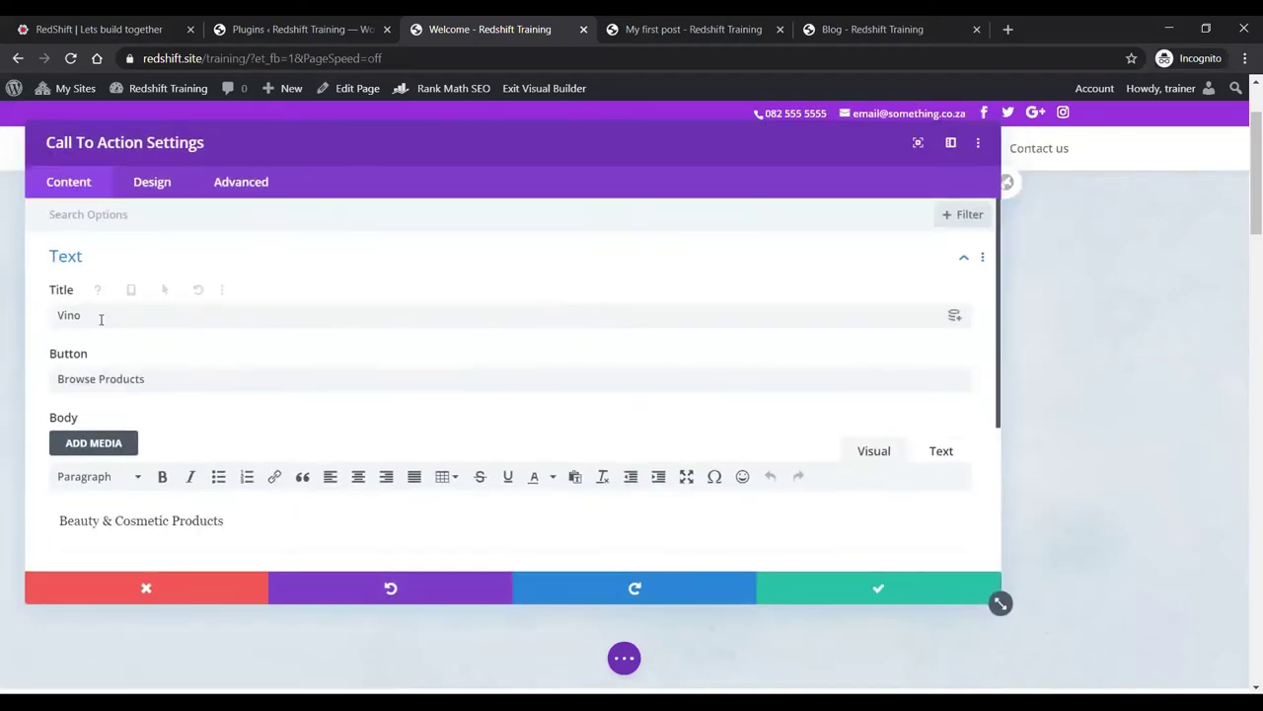
{"action": "left_click_drag", "start_coordinate": [98, 315], "coordinate": [40, 313]}
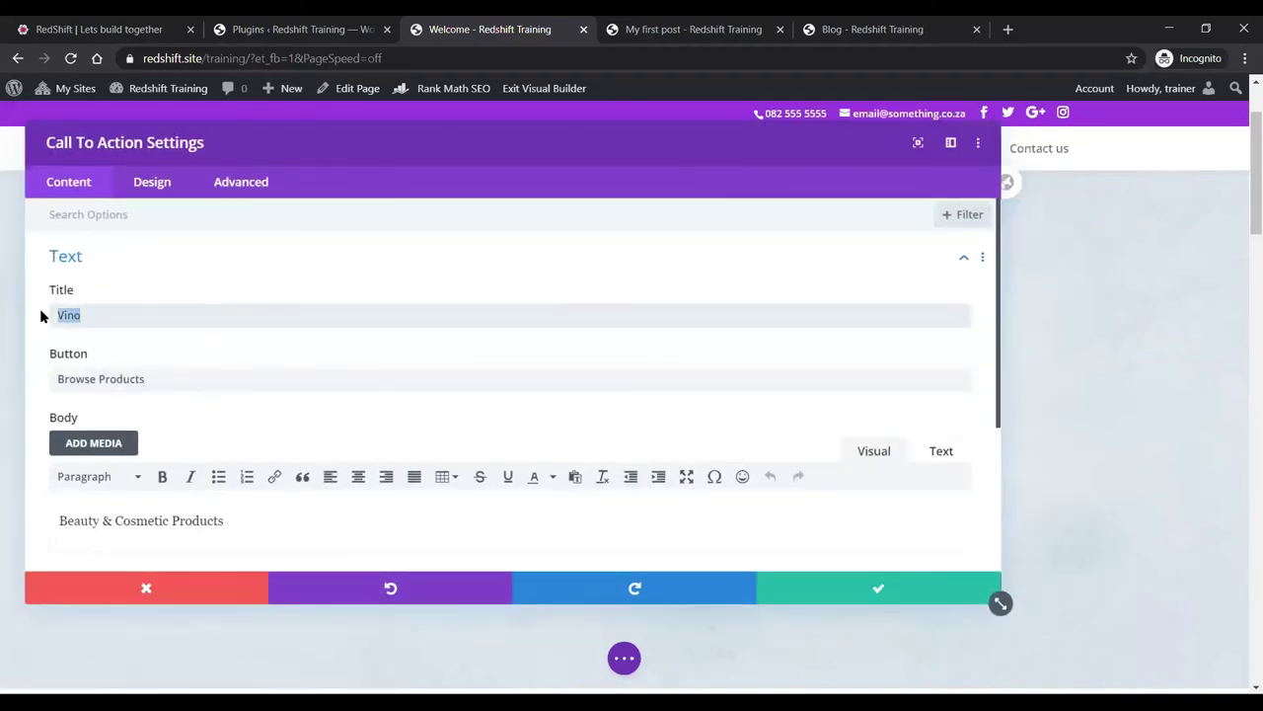
{"action": "type", "text": "My Title"}
Change the header call to action's button text to "See Pricing" and save the page
{"action": "left_click", "coordinate": [62, 385], "text": "shift"}
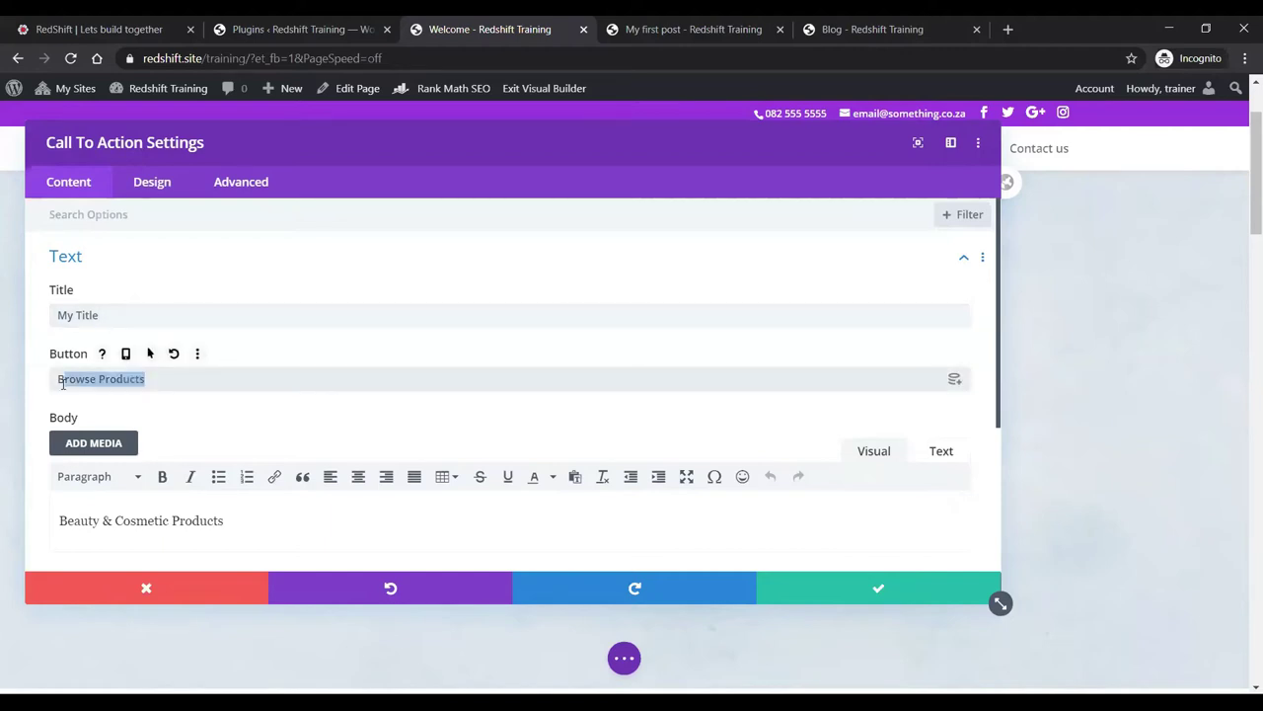
{"action": "key", "text": "BackSpace"}
{"action": "key", "text": "BackSpace"}
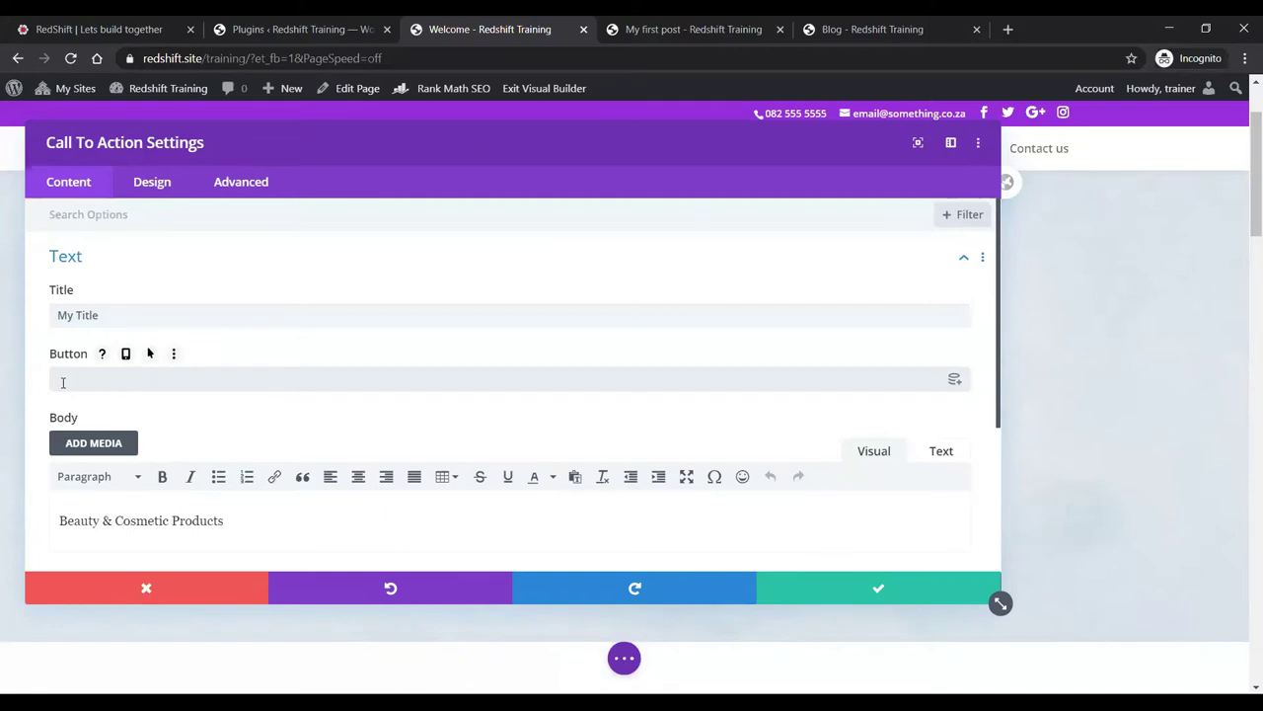
{"action": "type", "text": "See Pricing"}
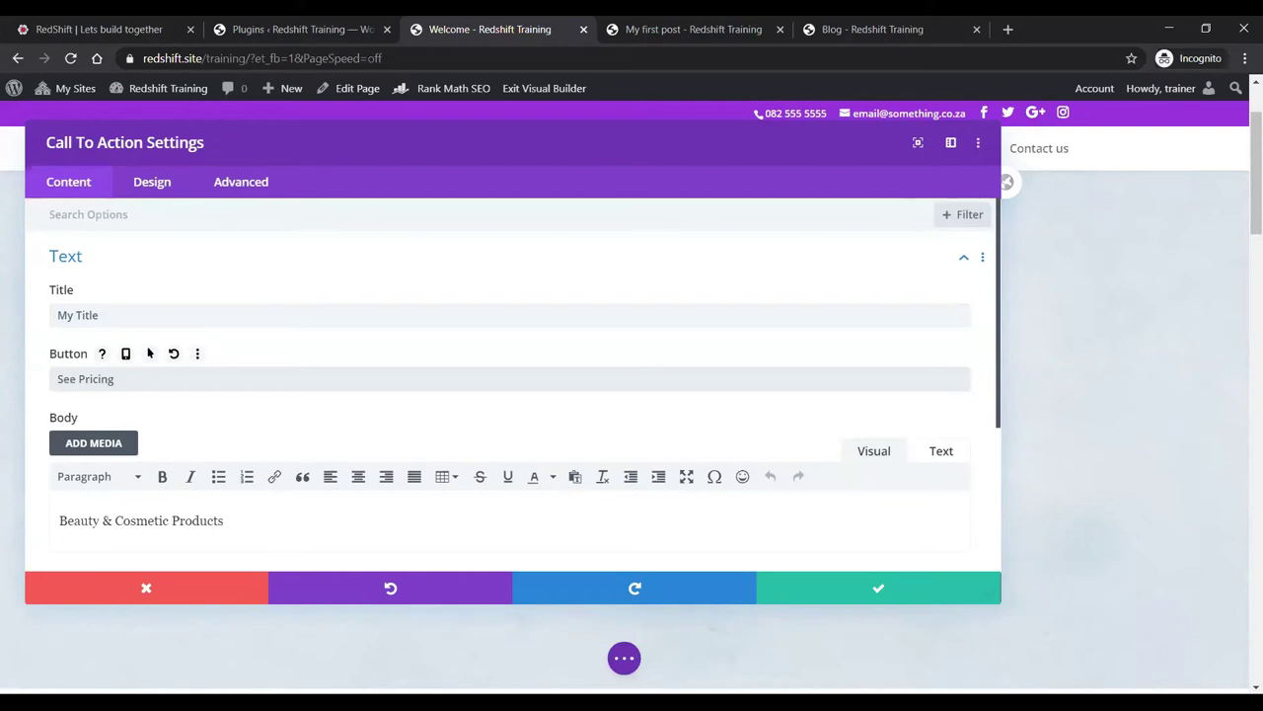
{"action": "left_click", "coordinate": [869, 589]}
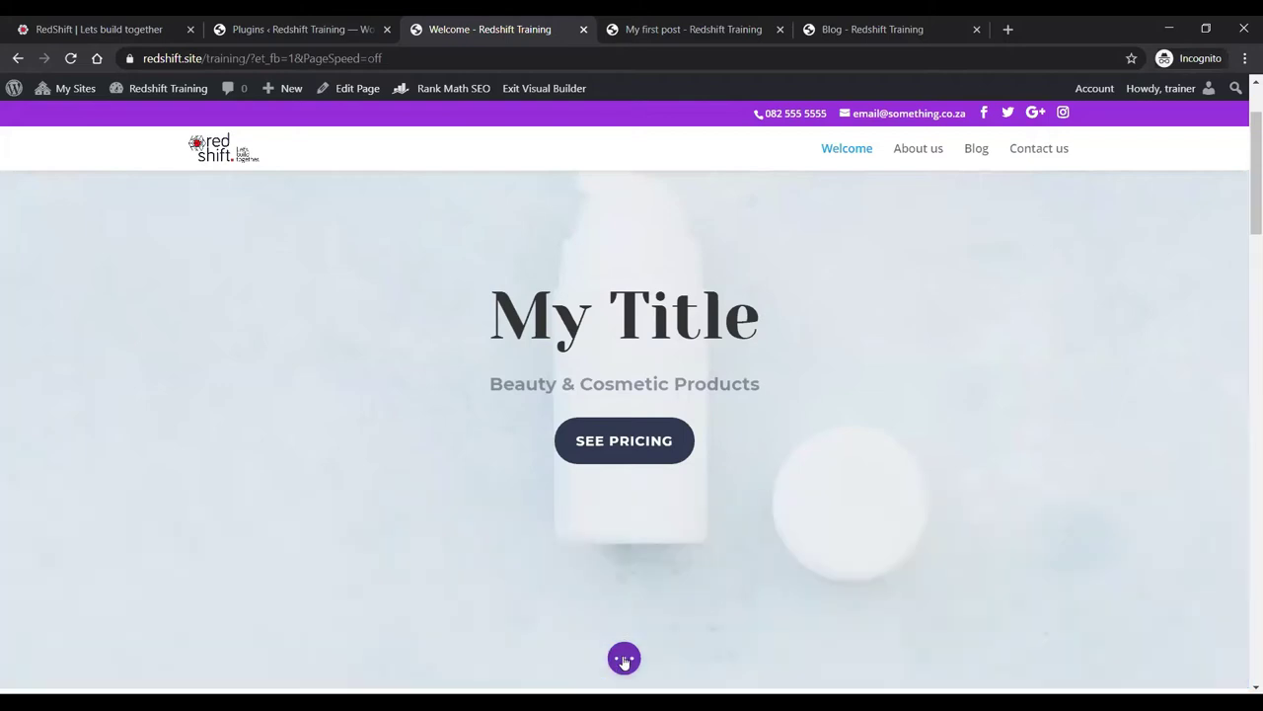
{"action": "left_click", "coordinate": [624, 660]}
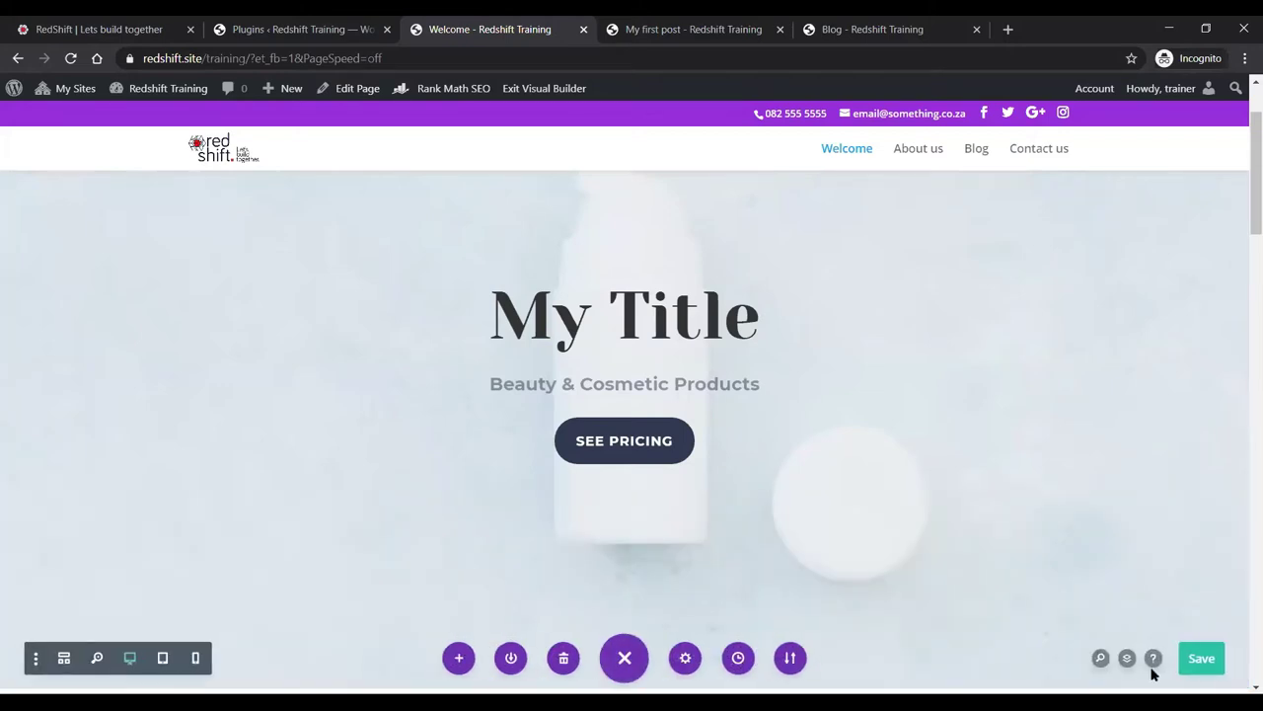
{"action": "left_click", "coordinate": [1202, 661]}
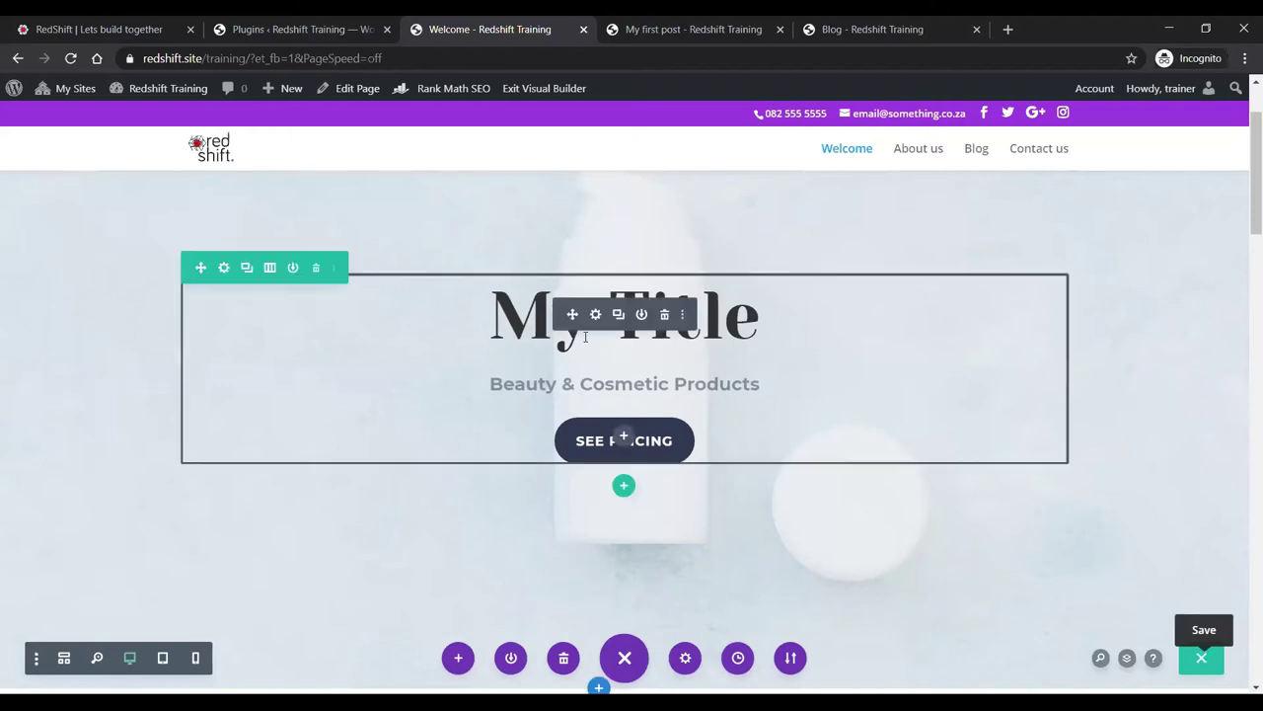
Examine the background image options of the header section and close its settings
{"action": "scroll", "coordinate": [566, 444], "scroll_direction": "down", "scroll_amount": 1}
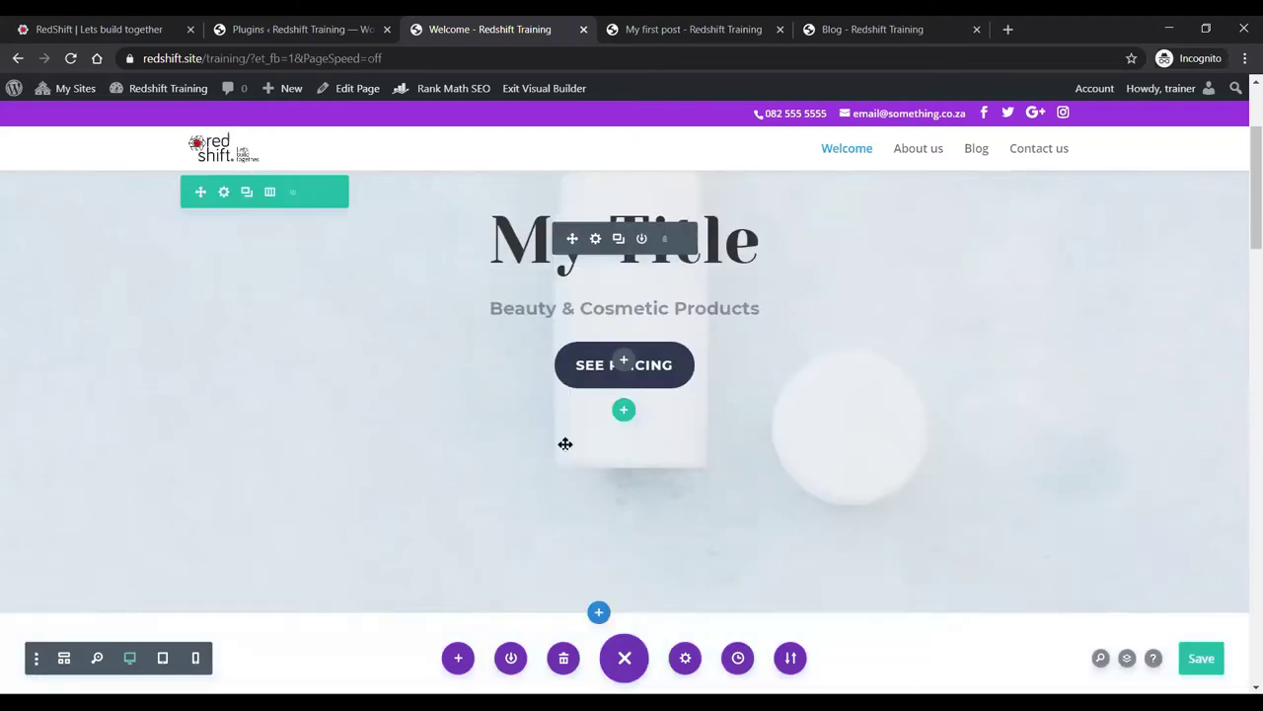
{"action": "scroll", "coordinate": [164, 287], "scroll_direction": "up", "scroll_amount": 3}
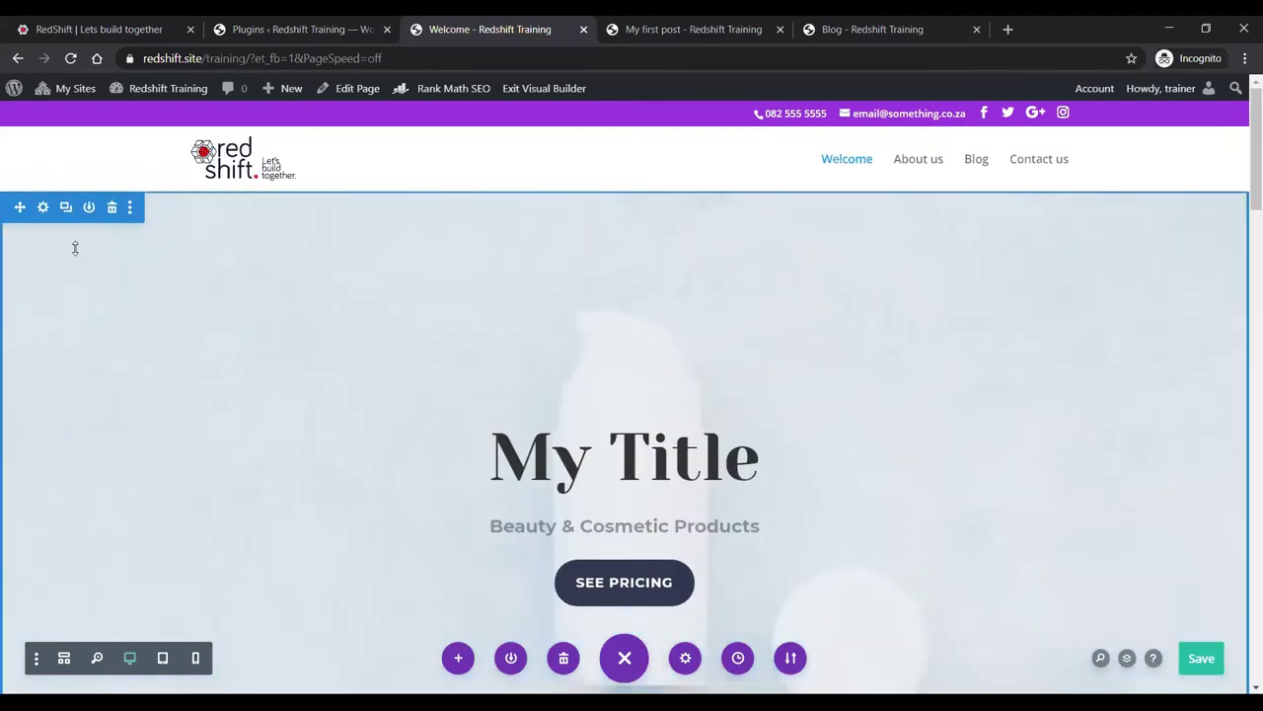
{"action": "left_click", "coordinate": [44, 208]}
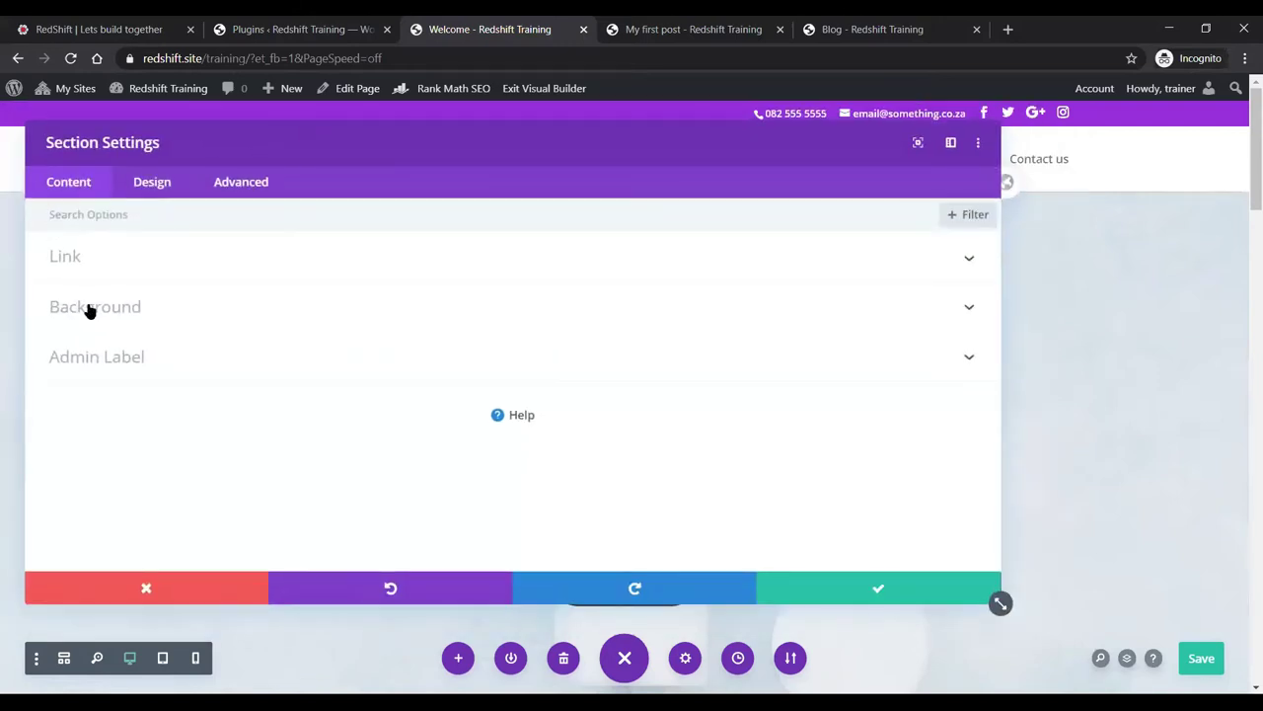
{"action": "left_click", "coordinate": [89, 308]}
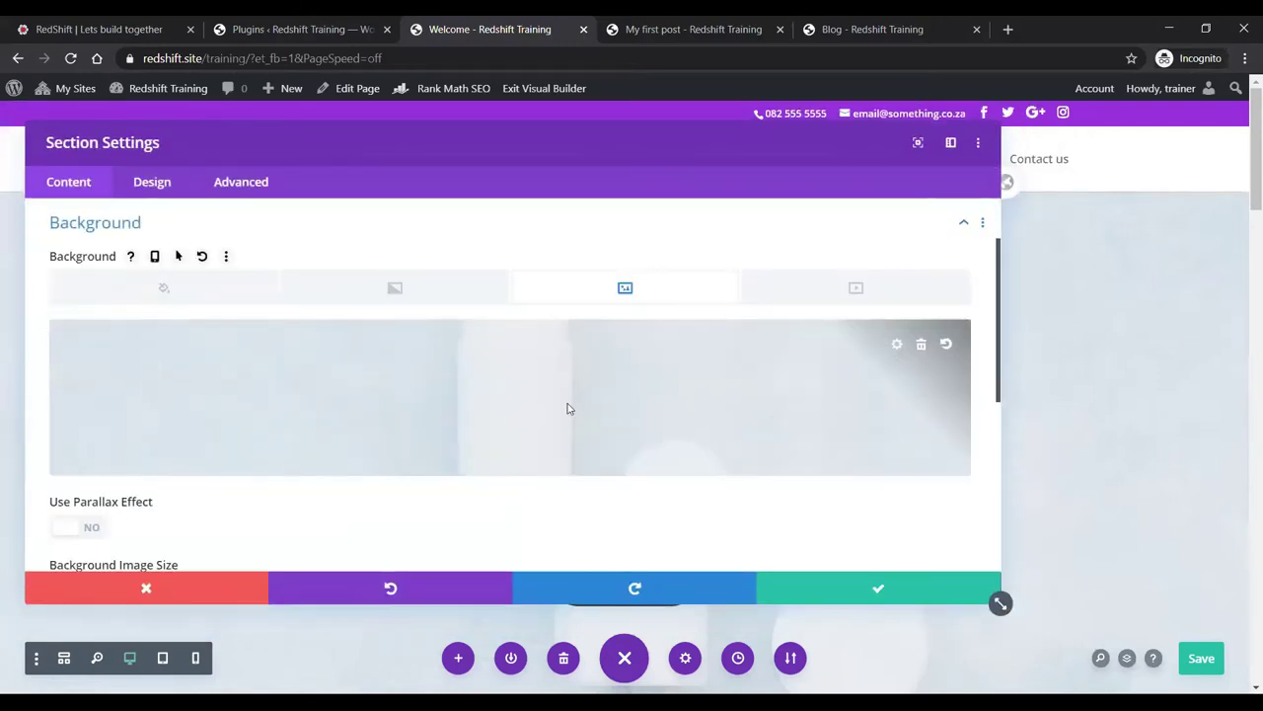
{"action": "scroll", "coordinate": [568, 407], "scroll_direction": "down", "scroll_amount": 1}
{"action": "scroll", "coordinate": [578, 398], "scroll_direction": "up", "scroll_amount": 2}
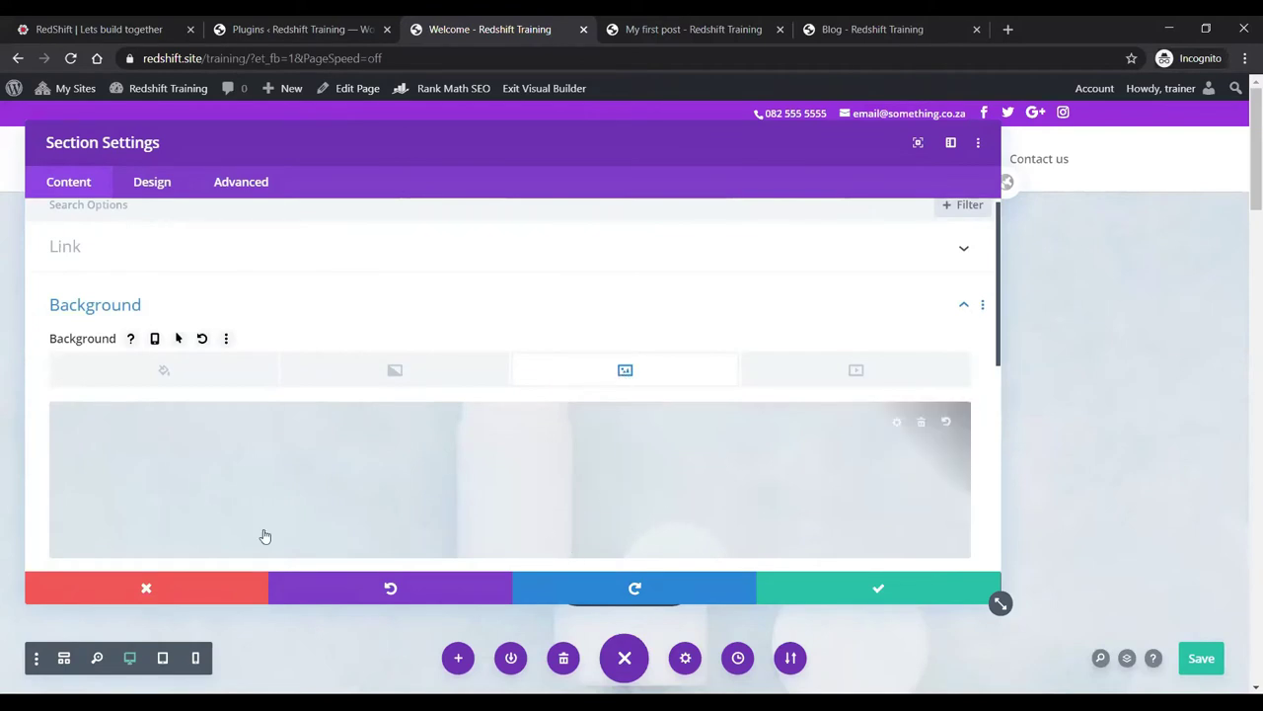
{"action": "key", "text": "Escape"}
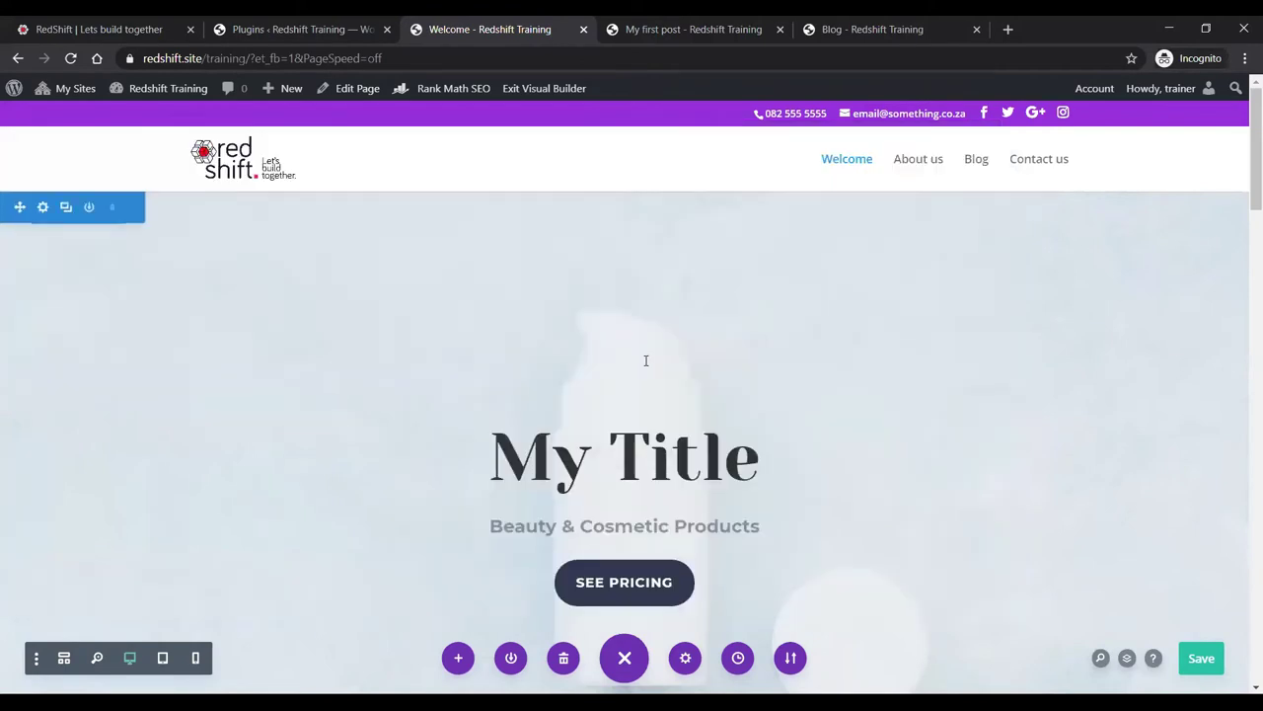
Reduce the top padding of the Made Only From Organic Materials section to about 64px and save the page
{"action": "scroll", "coordinate": [645, 360], "scroll_direction": "down", "scroll_amount": 1}
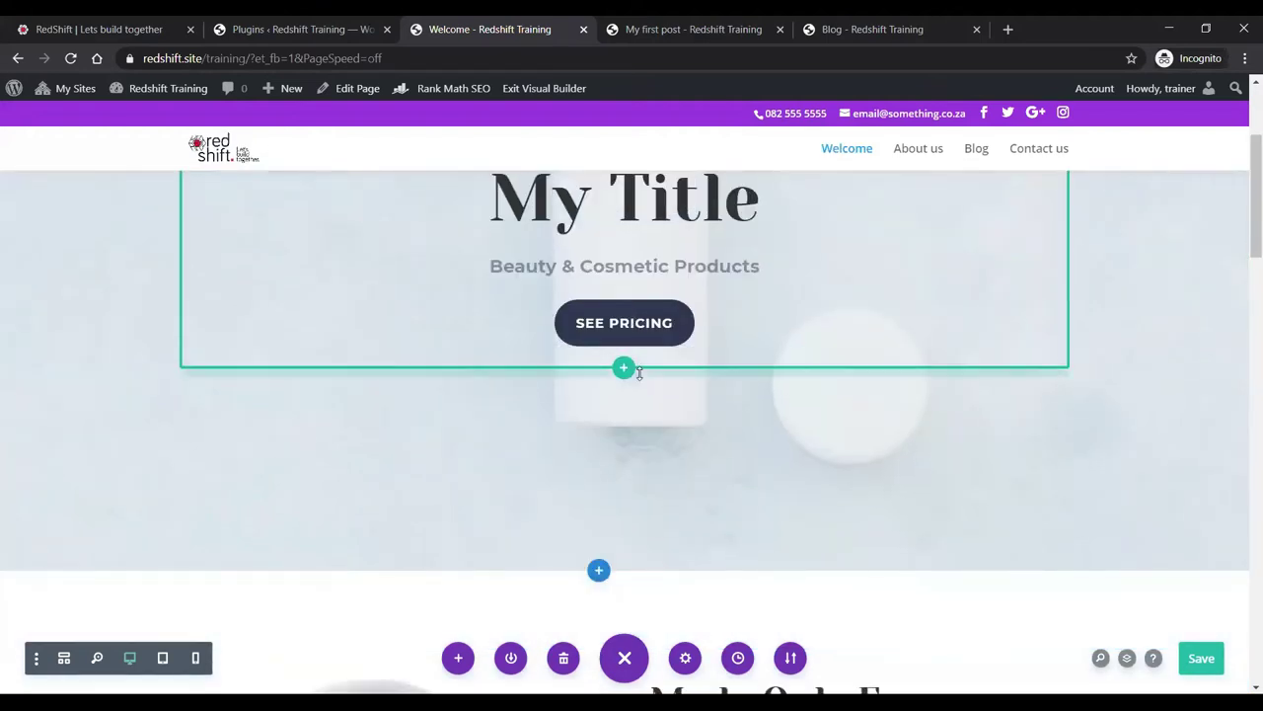
{"action": "scroll", "coordinate": [641, 414], "scroll_direction": "down", "scroll_amount": 2}
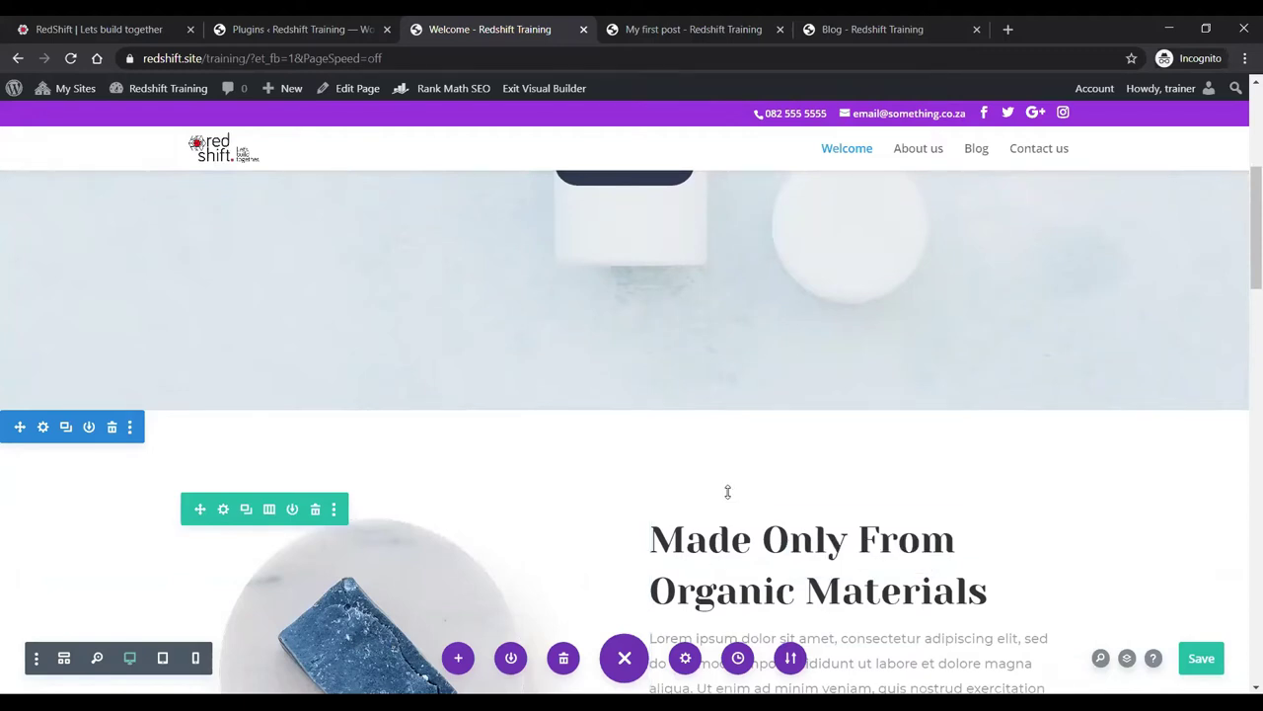
{"action": "mouse_move", "coordinate": [675, 441]}
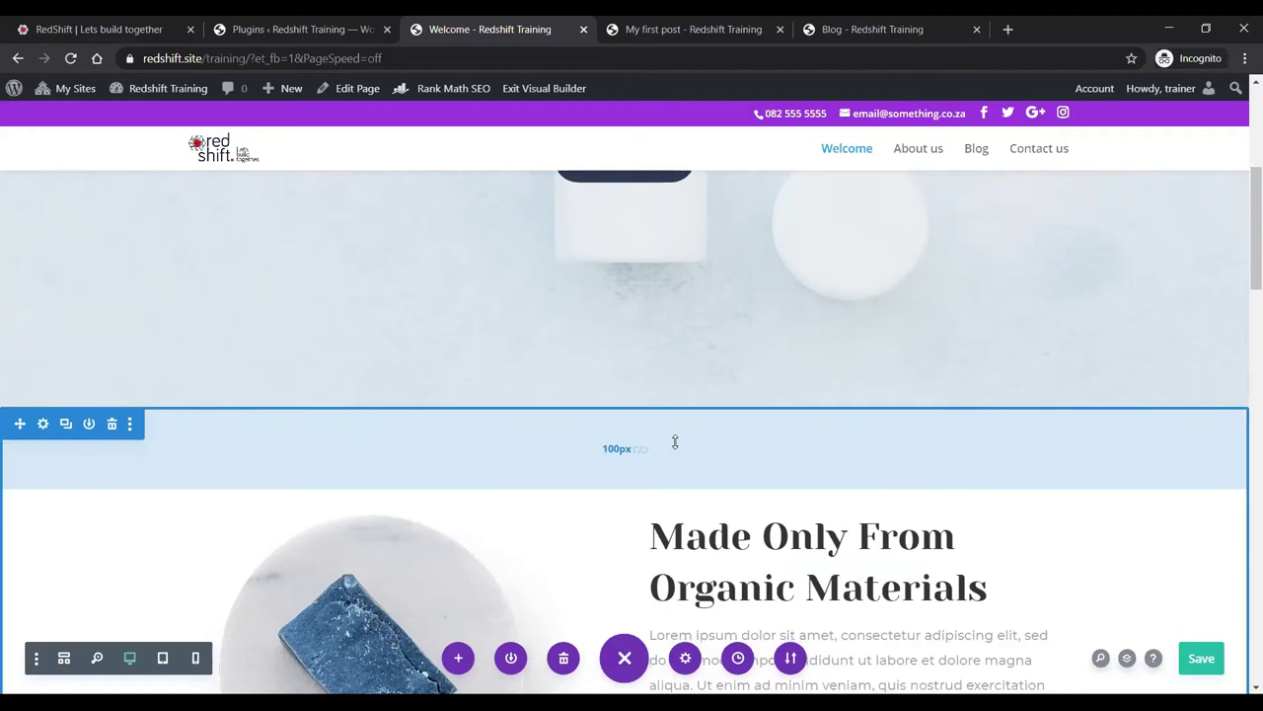
{"action": "scroll", "coordinate": [226, 275], "scroll_direction": "down", "scroll_amount": 2}
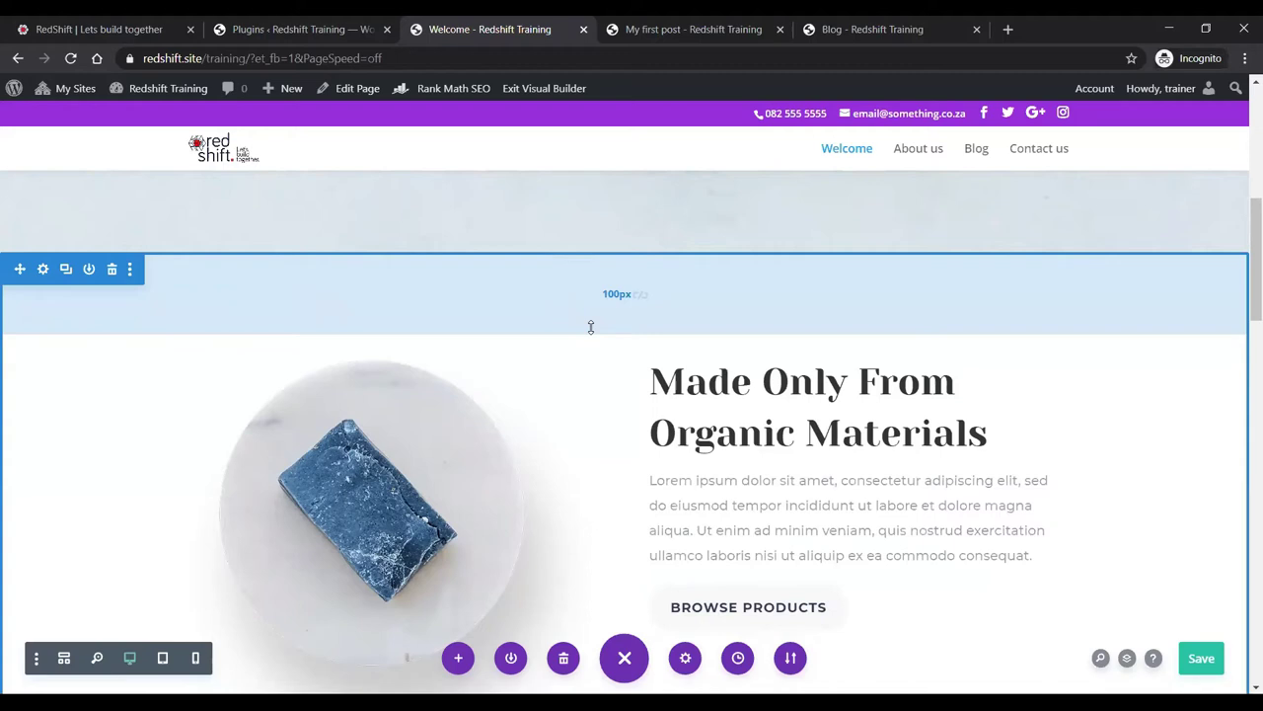
{"action": "left_click_drag", "start_coordinate": [591, 327], "coordinate": [583, 298]}
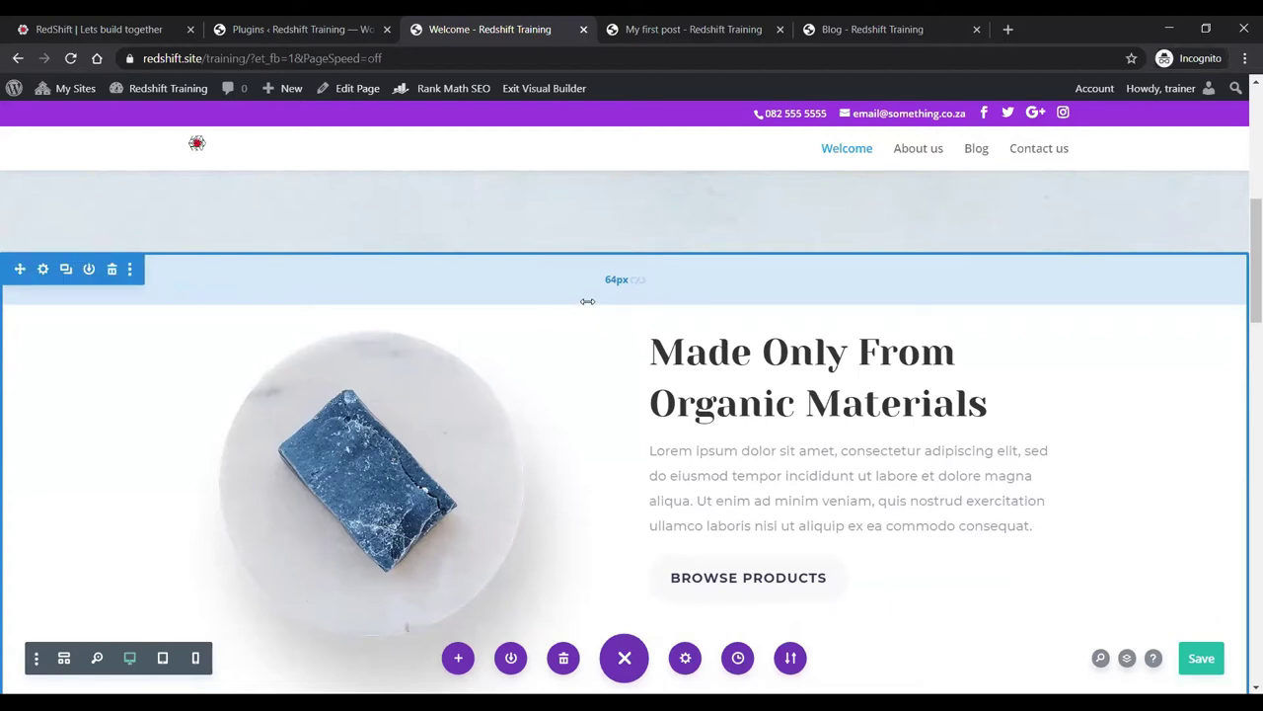
{"action": "scroll", "coordinate": [702, 395], "scroll_direction": "down", "scroll_amount": 3}
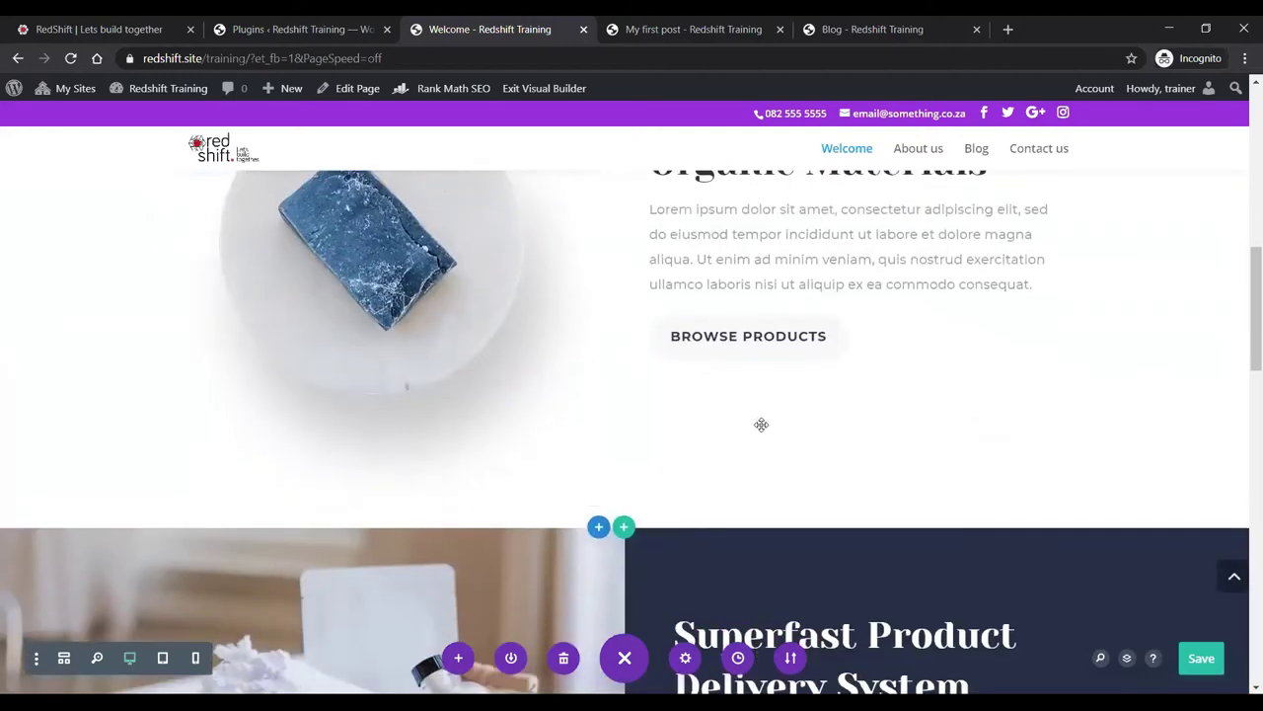
{"action": "key", "text": "ctrl+s"}
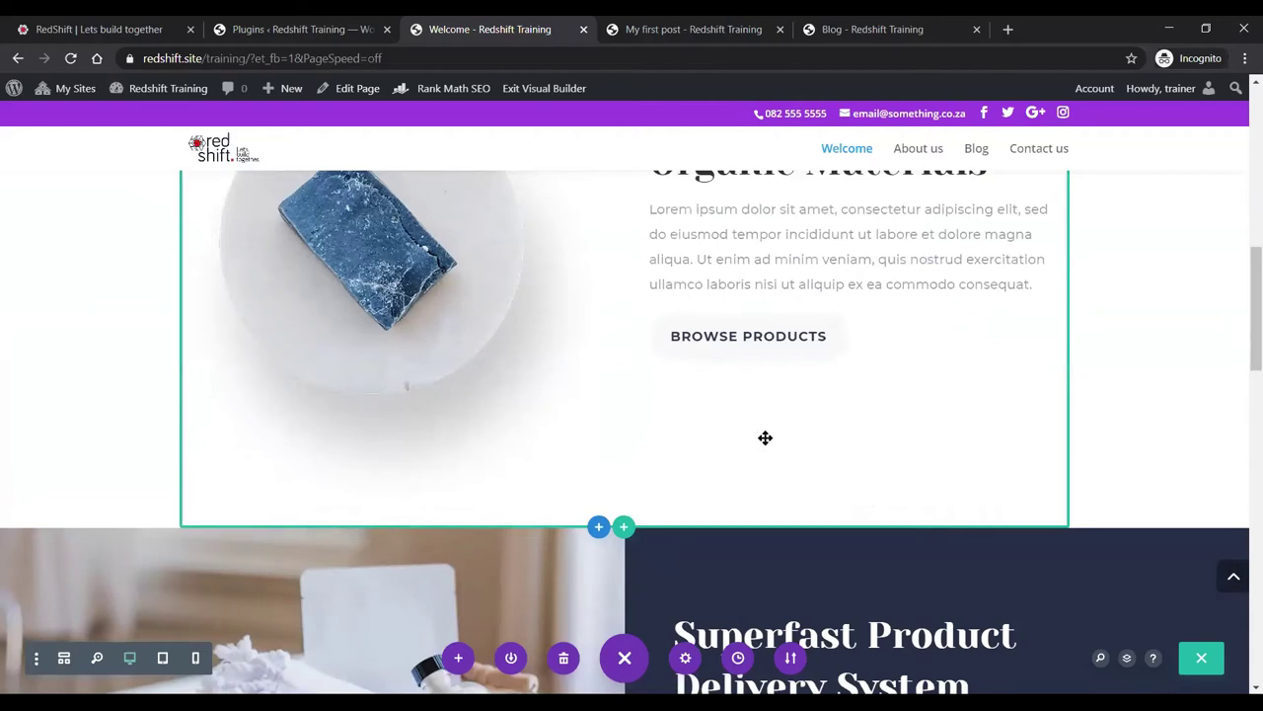
Set linked top and bottom padding of 10px on the row with the basket image and Superfast Product Delivery System text
{"action": "scroll", "coordinate": [764, 437], "scroll_direction": "down", "scroll_amount": 5}
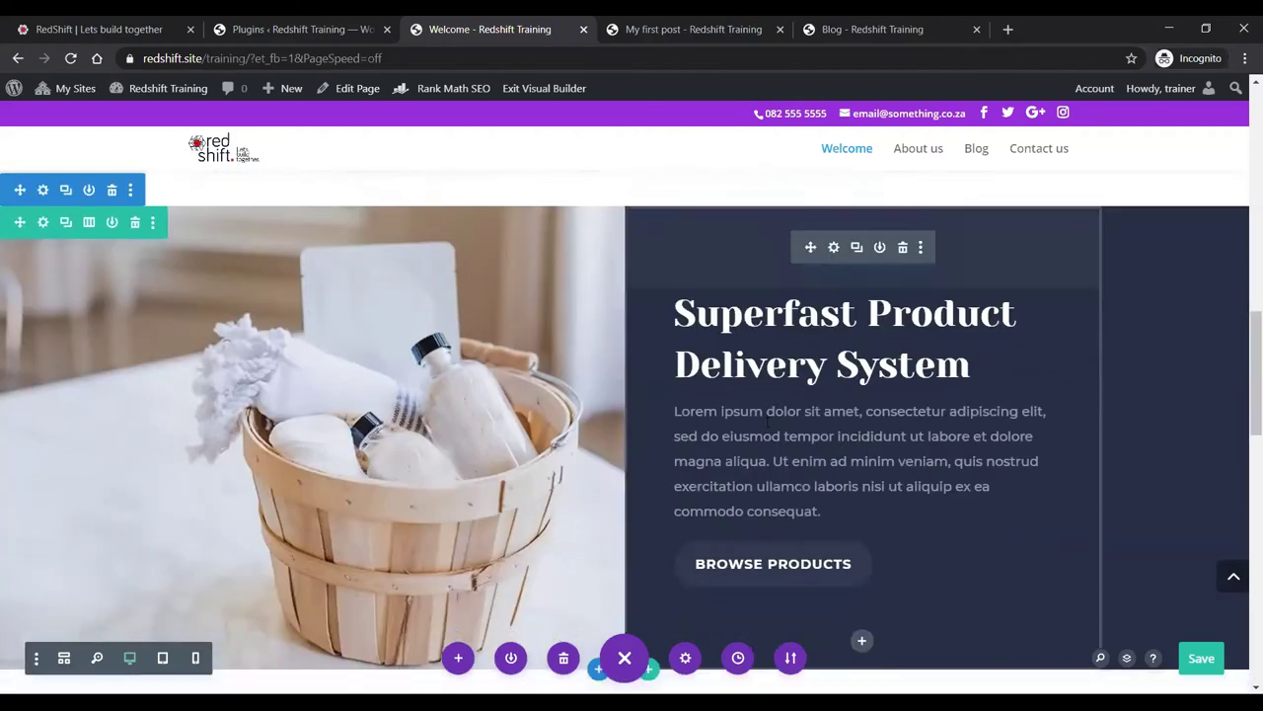
{"action": "scroll", "coordinate": [310, 425], "scroll_direction": "up", "scroll_amount": 1}
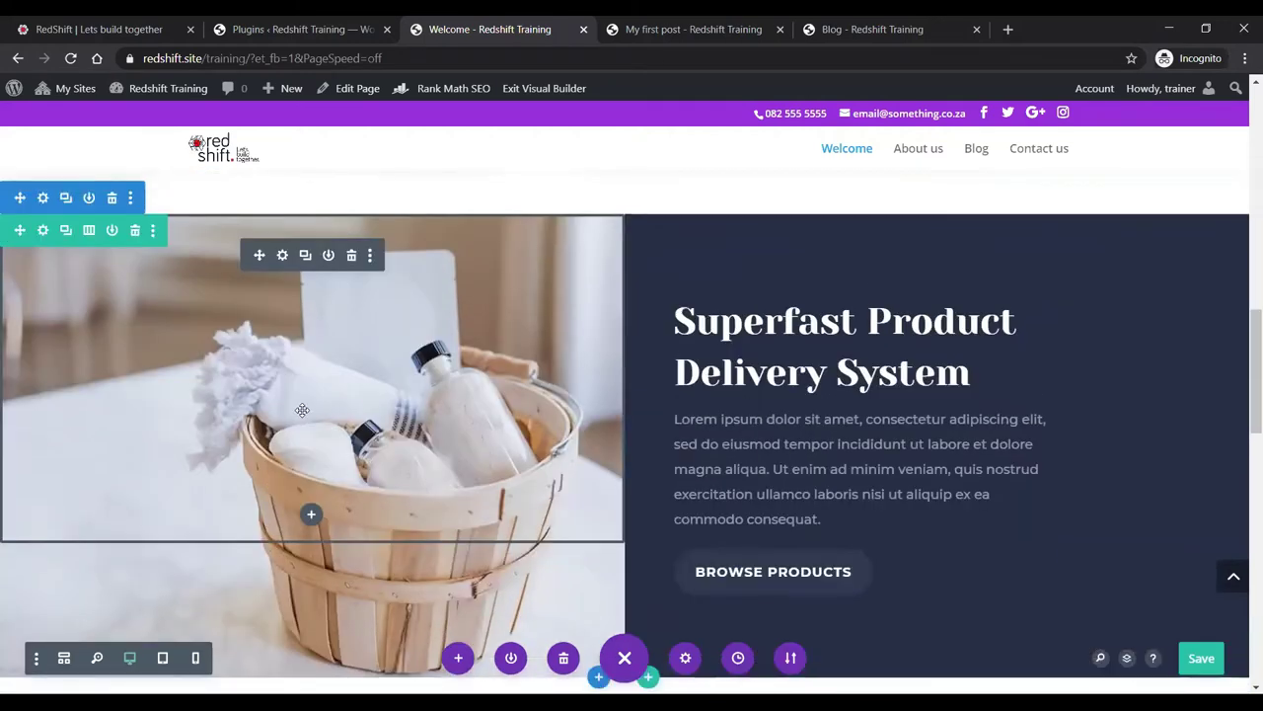
{"action": "scroll", "coordinate": [321, 503], "scroll_direction": "down", "scroll_amount": 1}
{"action": "scroll", "coordinate": [310, 434], "scroll_direction": "up", "scroll_amount": 2}
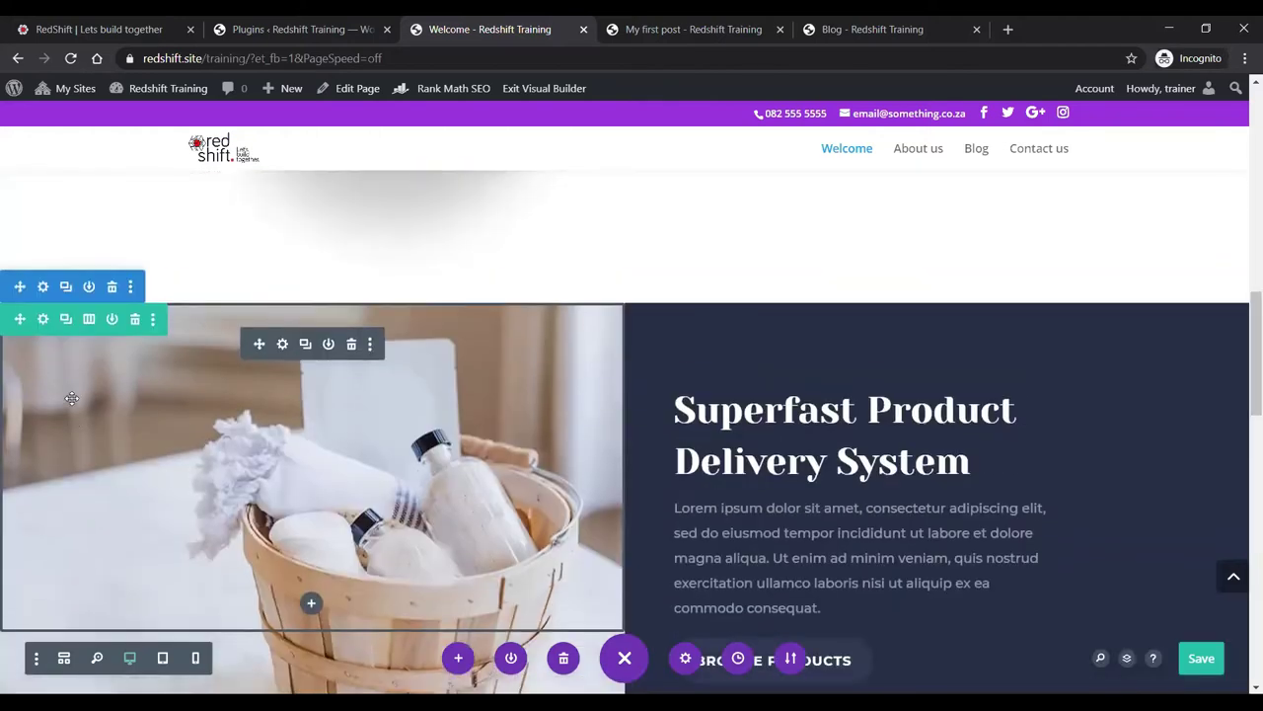
{"action": "left_click", "coordinate": [42, 319]}
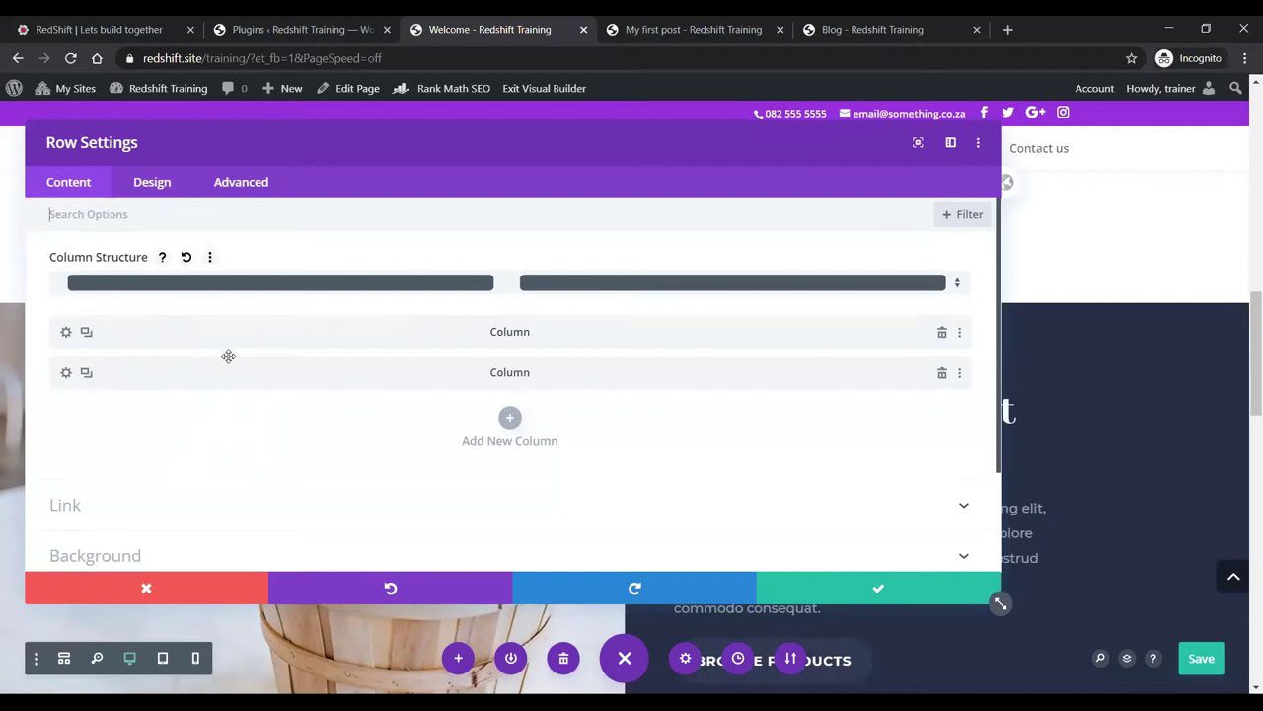
{"action": "left_click", "coordinate": [151, 187]}
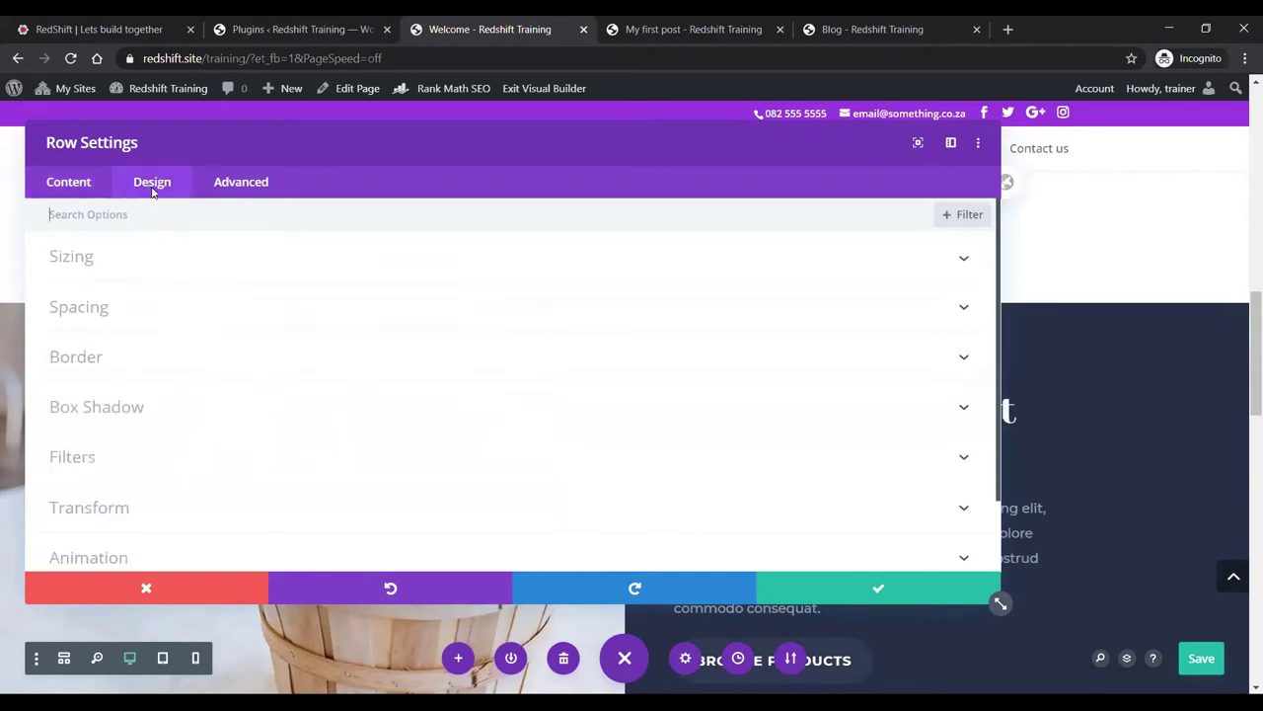
{"action": "left_click", "coordinate": [95, 309]}
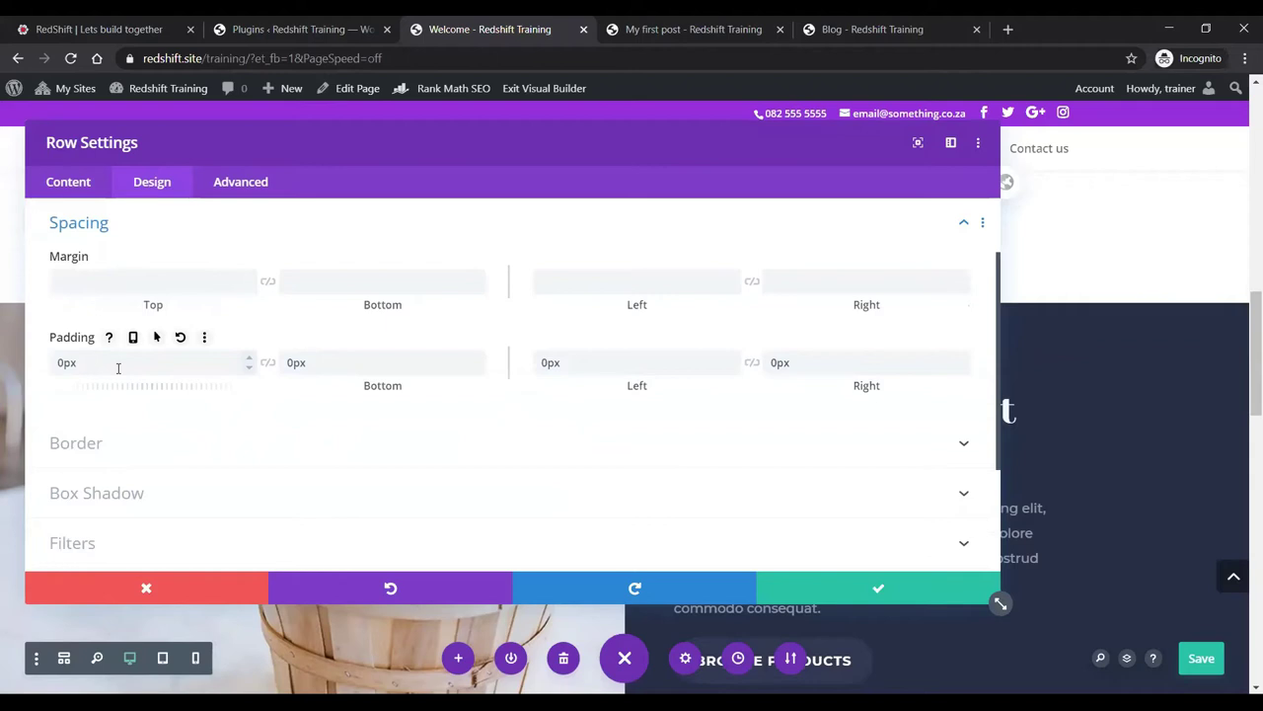
{"action": "left_click_drag", "start_coordinate": [88, 367], "coordinate": [55, 364]}
{"action": "type", "text": "10px"}
{"action": "left_click", "coordinate": [267, 362]}
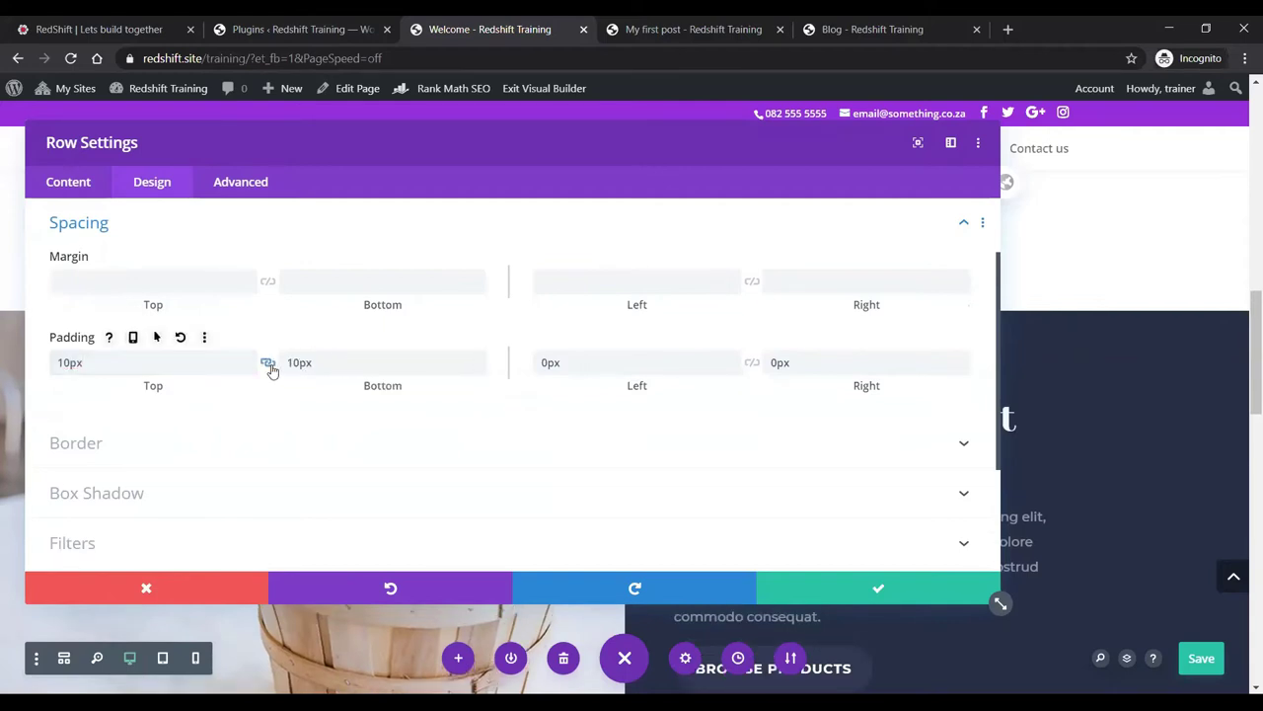
Set the delivery row's left padding to 10px and link the right padding to it
{"action": "double_click", "coordinate": [549, 362]}
{"action": "left_click_drag", "start_coordinate": [578, 369], "coordinate": [524, 369]}
{"action": "type", "text": "10px"}
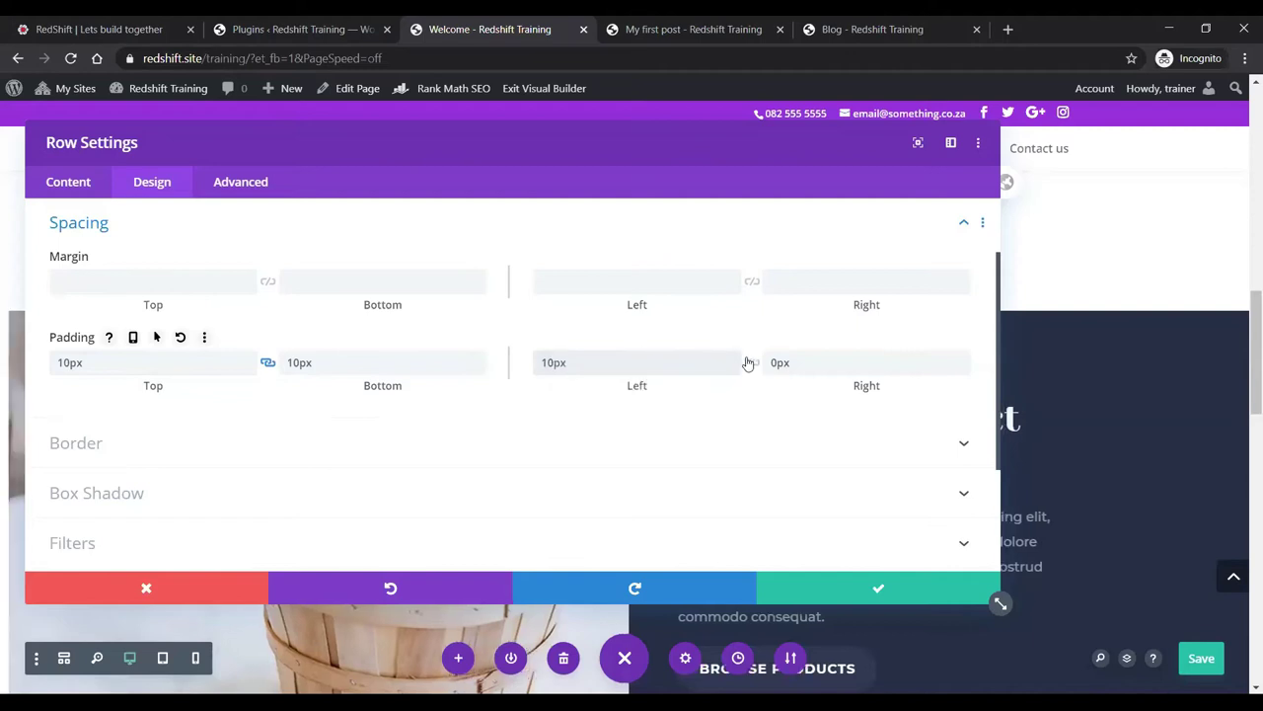
{"action": "left_click", "coordinate": [750, 362]}
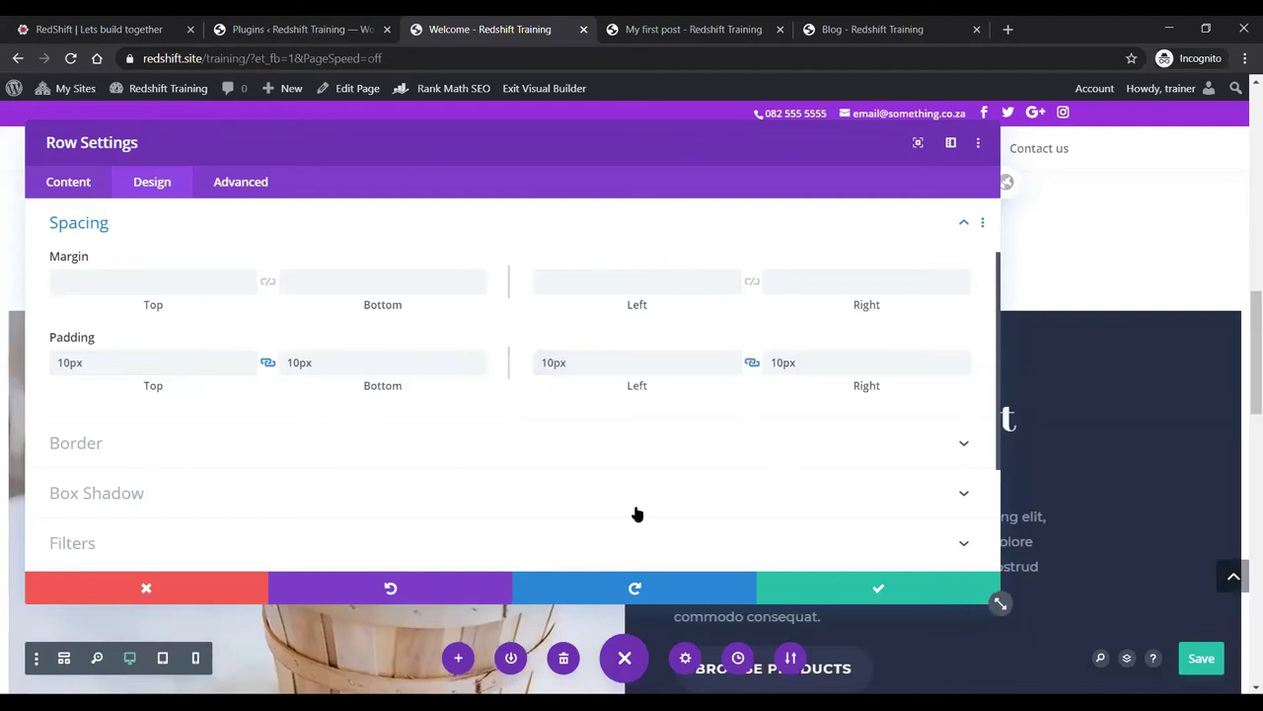
Increase the delivery row's top and bottom padding to 100px, moving the settings window aside to uncover the basket image
{"action": "left_click_drag", "start_coordinate": [554, 171], "coordinate": [947, 161]}
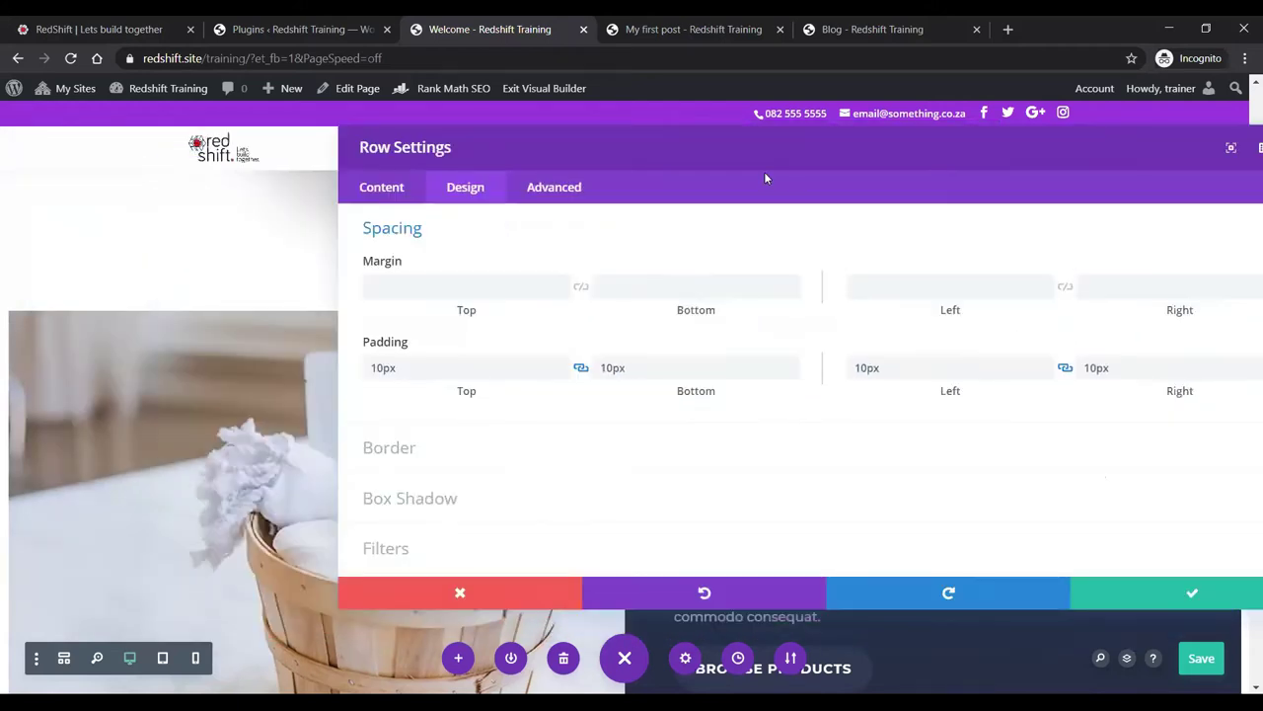
{"action": "left_click", "coordinate": [381, 367]}
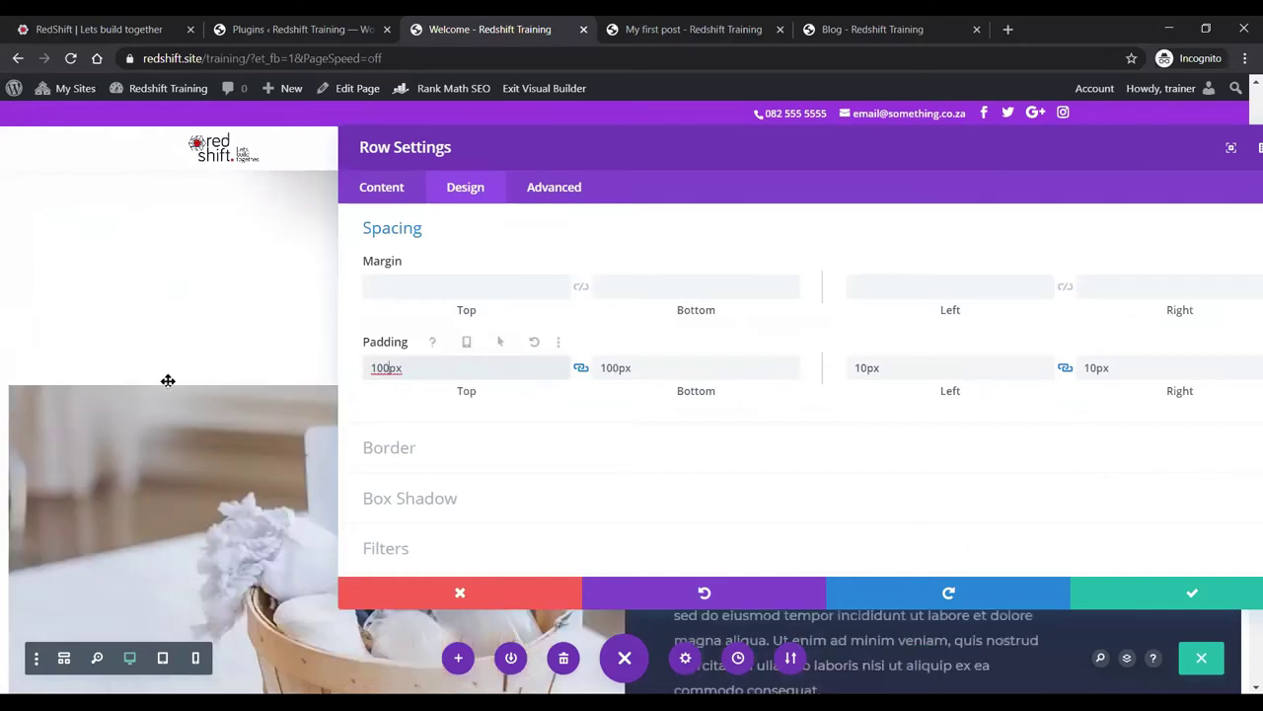
{"action": "left_click", "coordinate": [502, 139]}
{"action": "left_click_drag", "start_coordinate": [503, 139], "coordinate": [481, 177]}
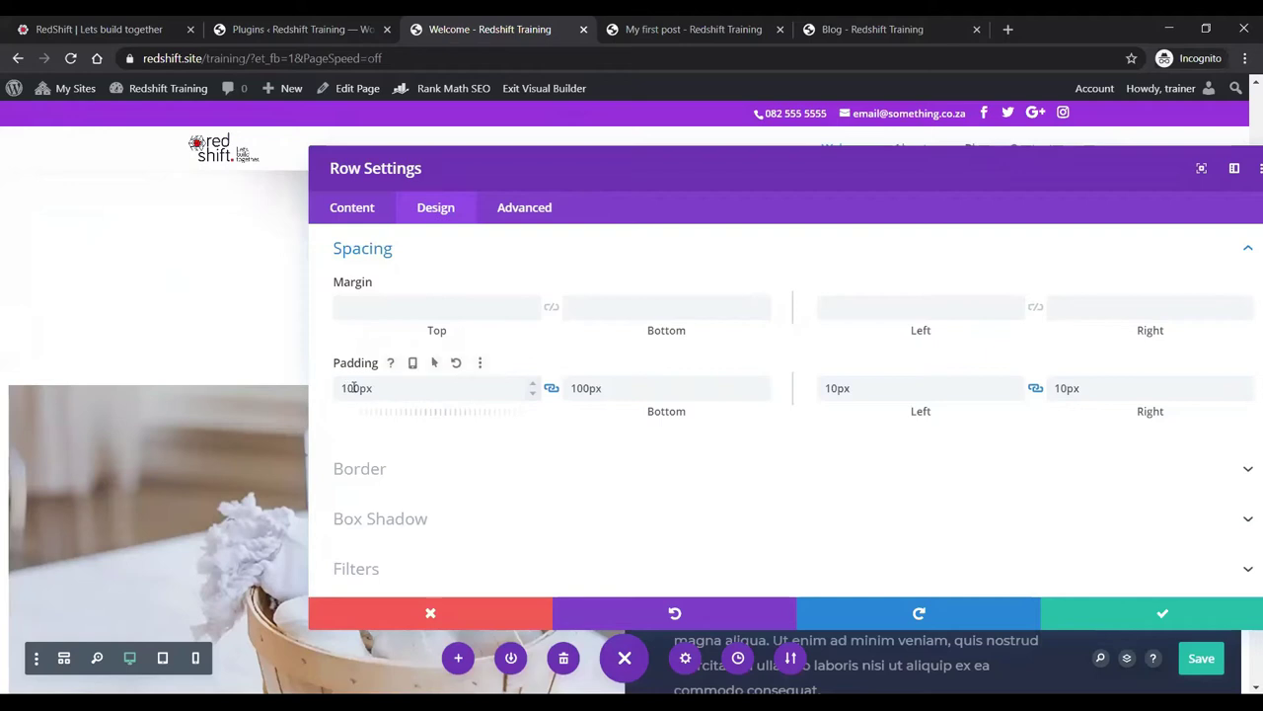
Reset the delivery row's top, bottom, left and right padding to 0px
{"action": "left_click_drag", "start_coordinate": [375, 388], "coordinate": [333, 383]}
{"action": "type", "text": "0"}
{"action": "left_click_drag", "start_coordinate": [841, 387], "coordinate": [823, 387]}
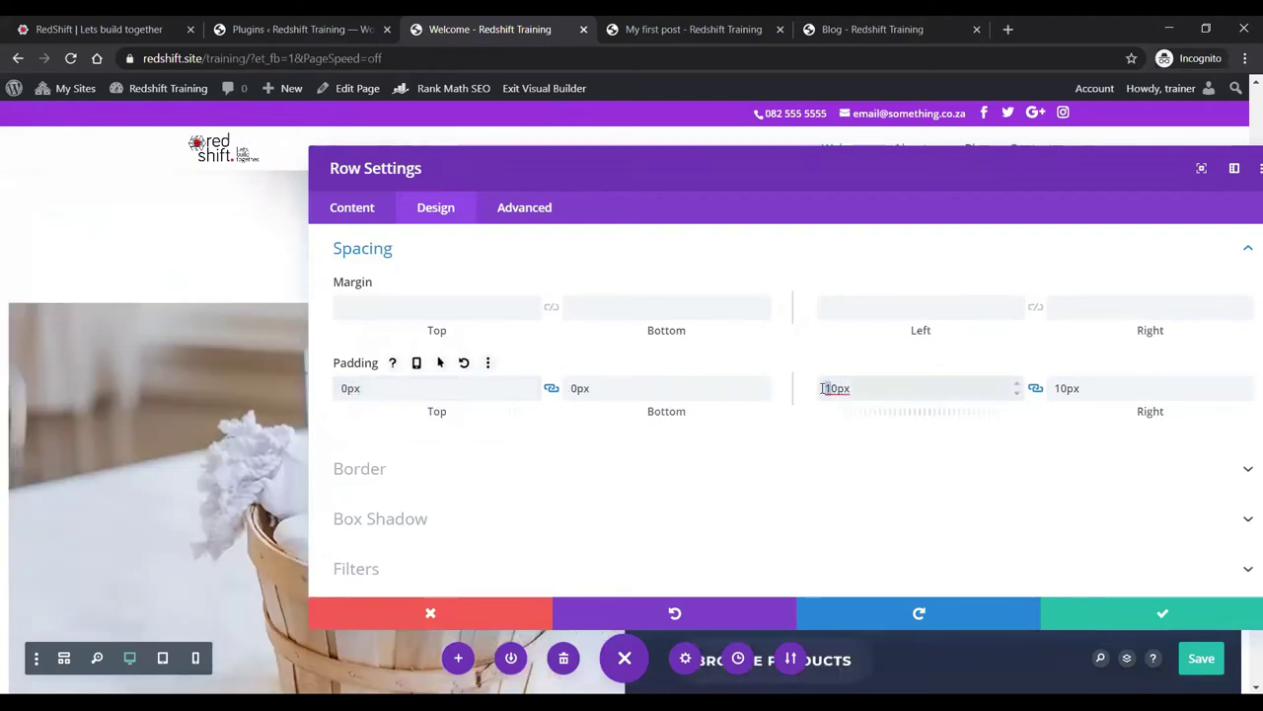
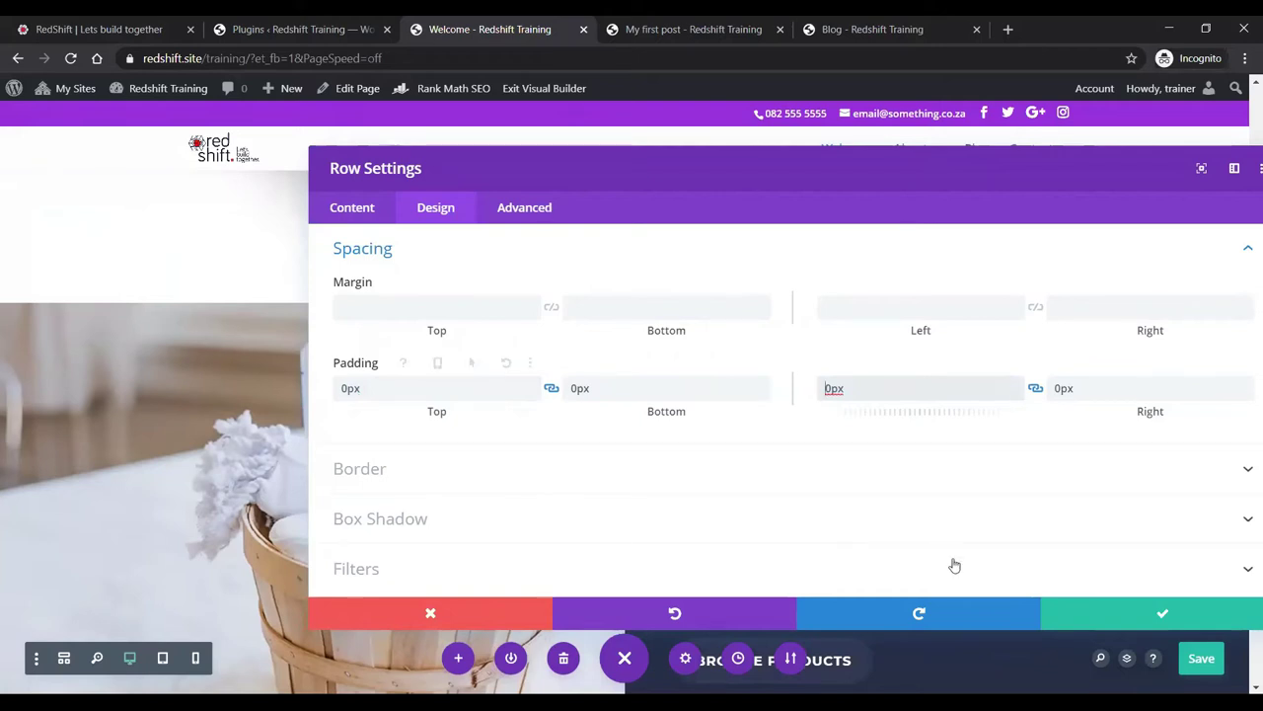
Apply a Slide animation style to the delivery row and review its direction, duration, delay, intensity, opacity, speed curve and repeat options
{"action": "scroll", "coordinate": [492, 435], "scroll_direction": "down", "scroll_amount": 3}
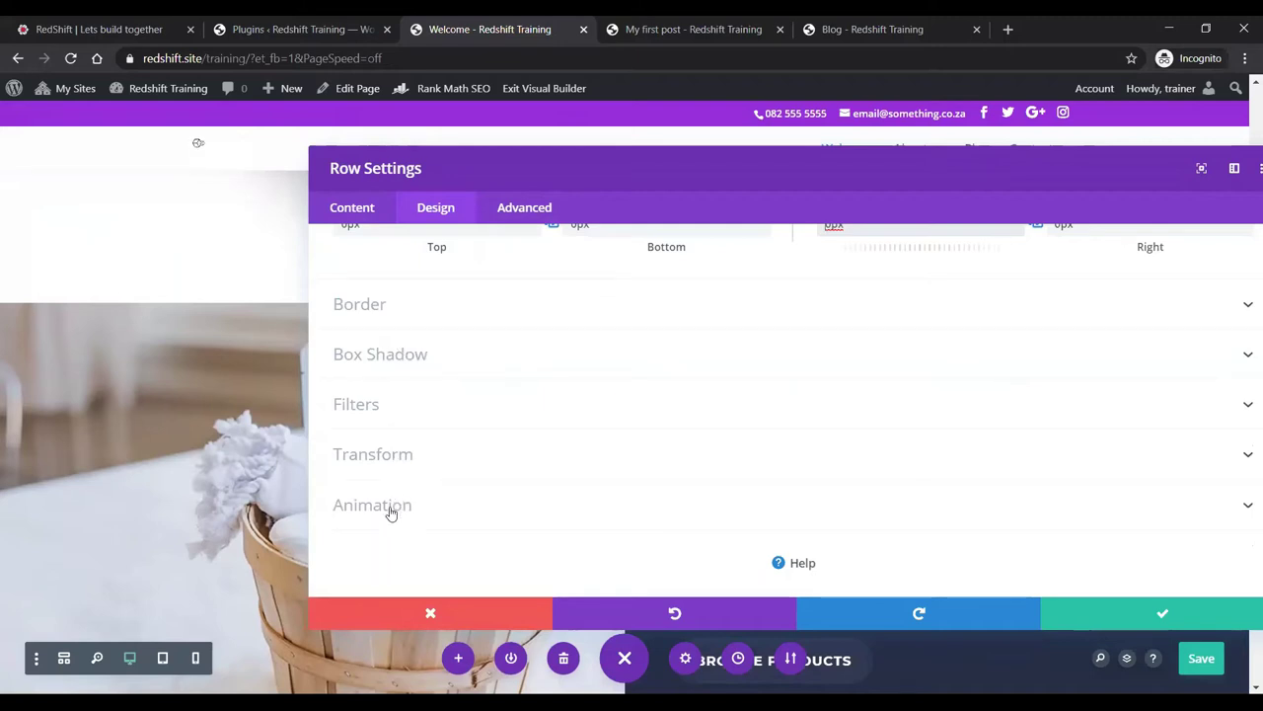
{"action": "left_click", "coordinate": [391, 509]}
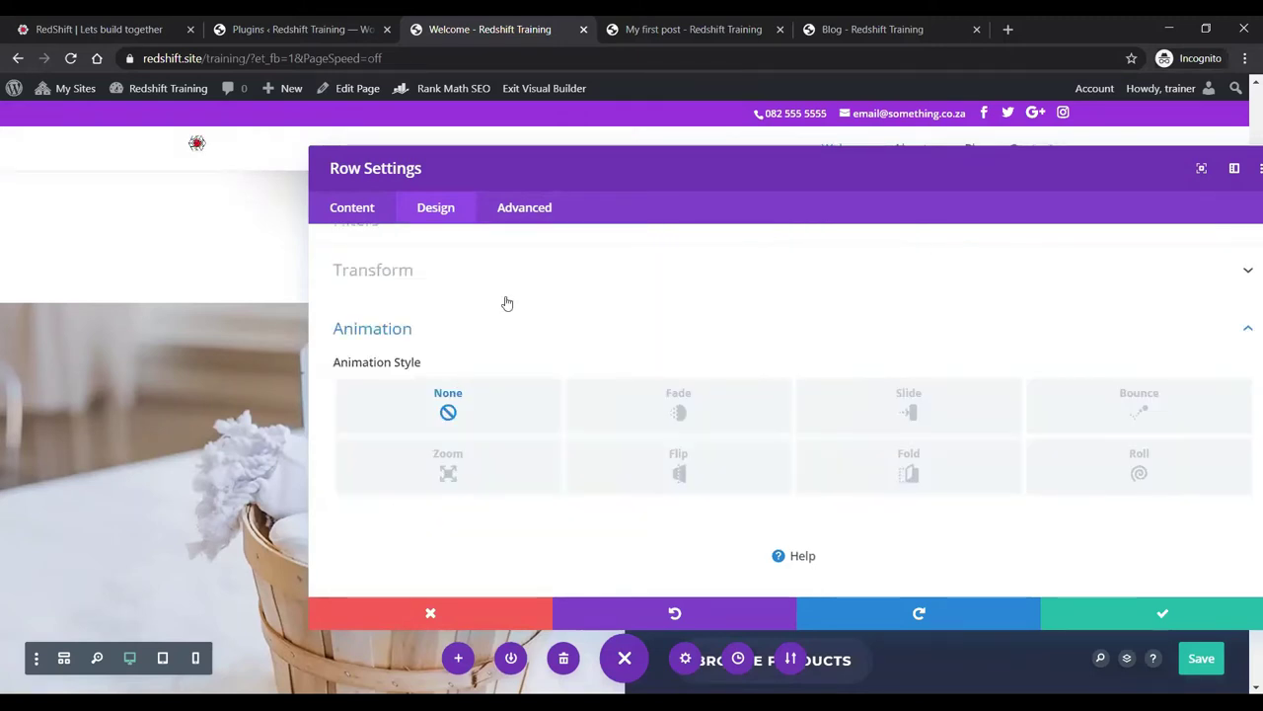
{"action": "left_click_drag", "start_coordinate": [849, 172], "coordinate": [676, 136]}
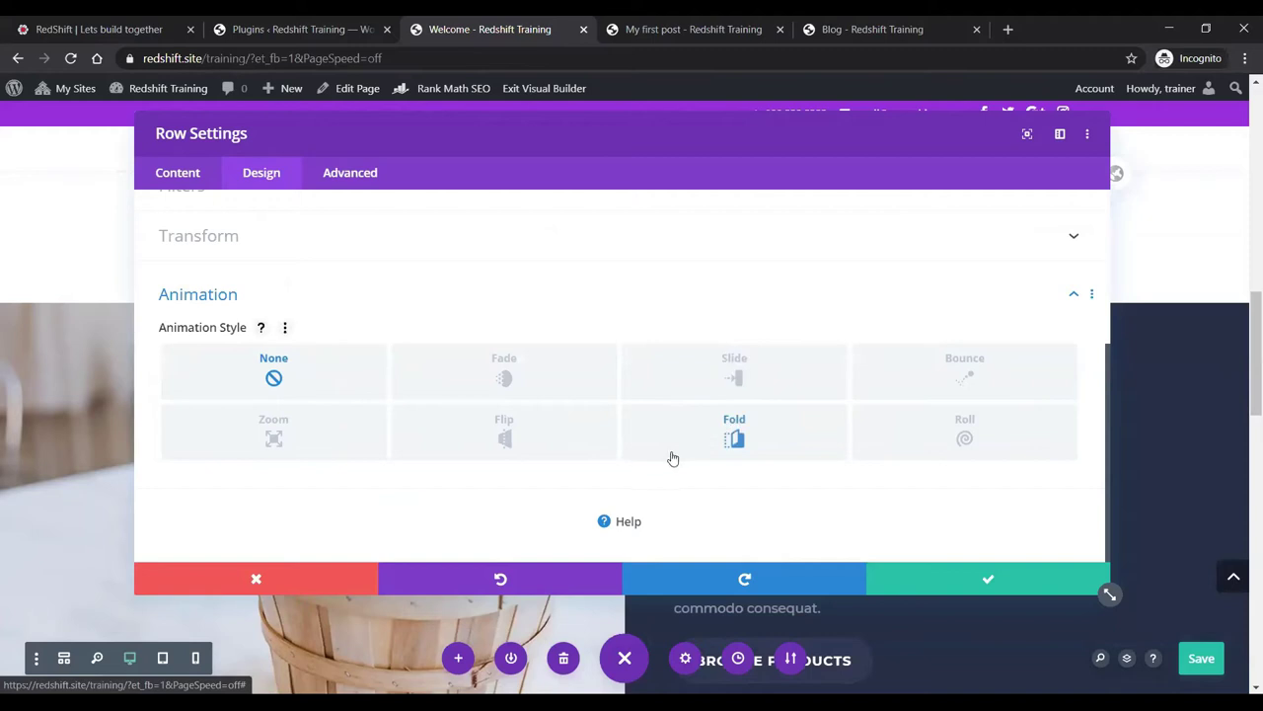
{"action": "left_click", "coordinate": [734, 379]}
{"action": "scroll", "coordinate": [561, 392], "scroll_direction": "down", "scroll_amount": 5}
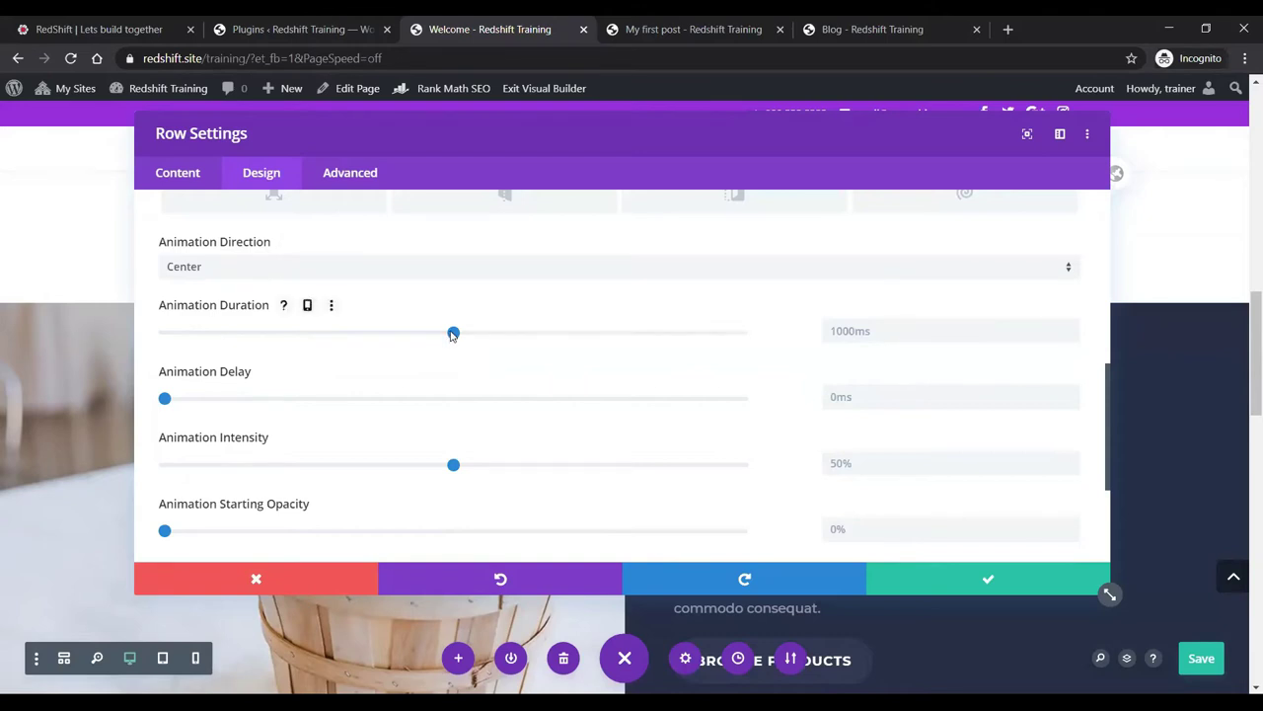
{"action": "scroll", "coordinate": [417, 400], "scroll_direction": "down", "scroll_amount": 3}
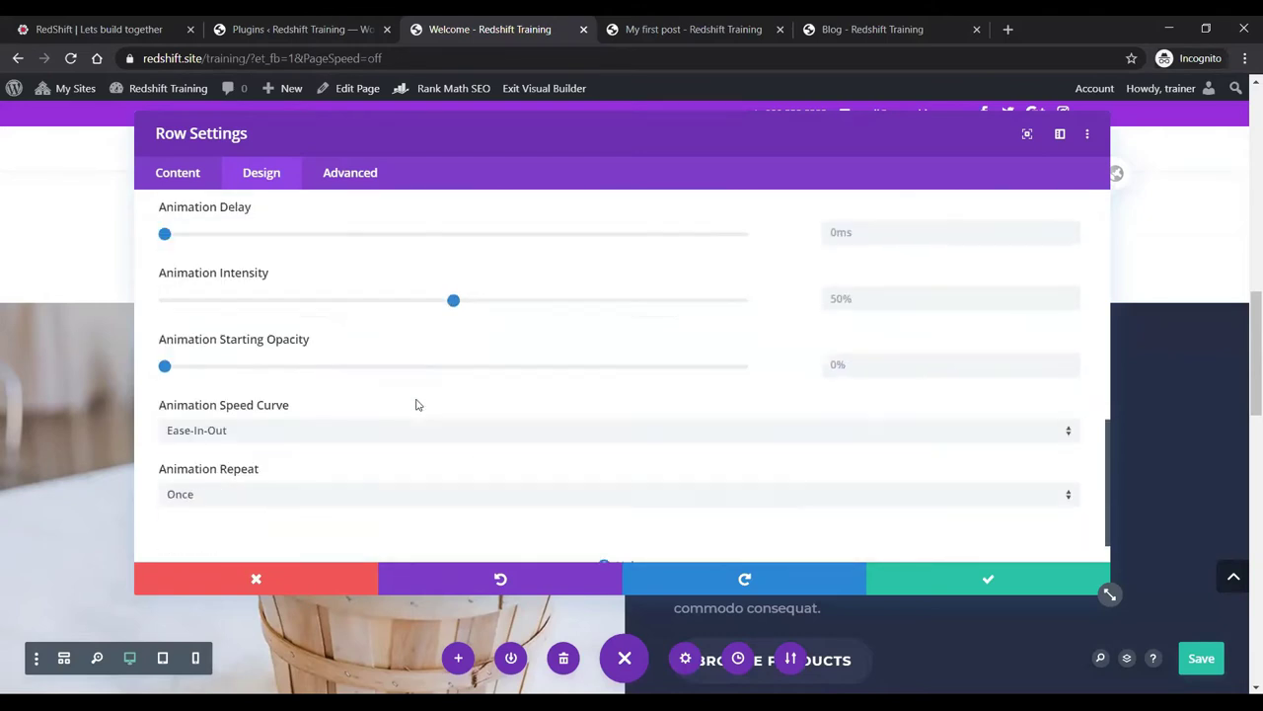
{"action": "scroll", "coordinate": [415, 402], "scroll_direction": "down", "scroll_amount": 1}
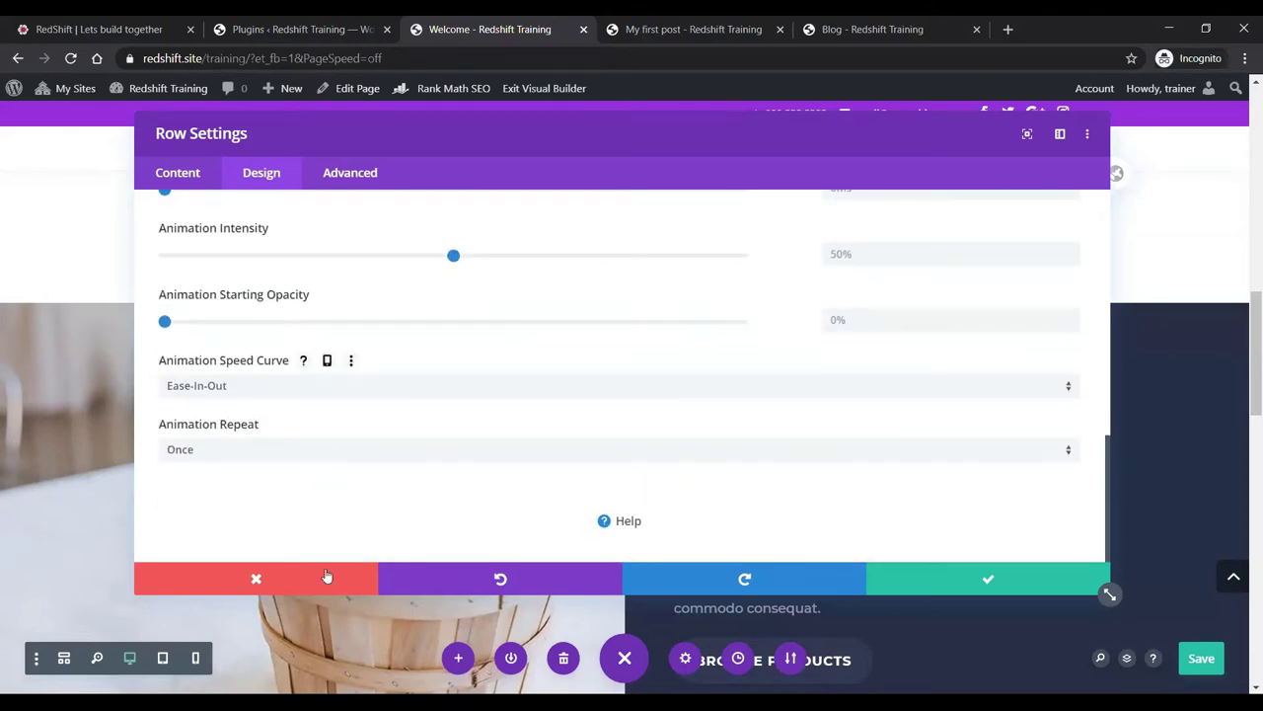
{"action": "scroll", "coordinate": [345, 394], "scroll_direction": "up", "scroll_amount": 6}
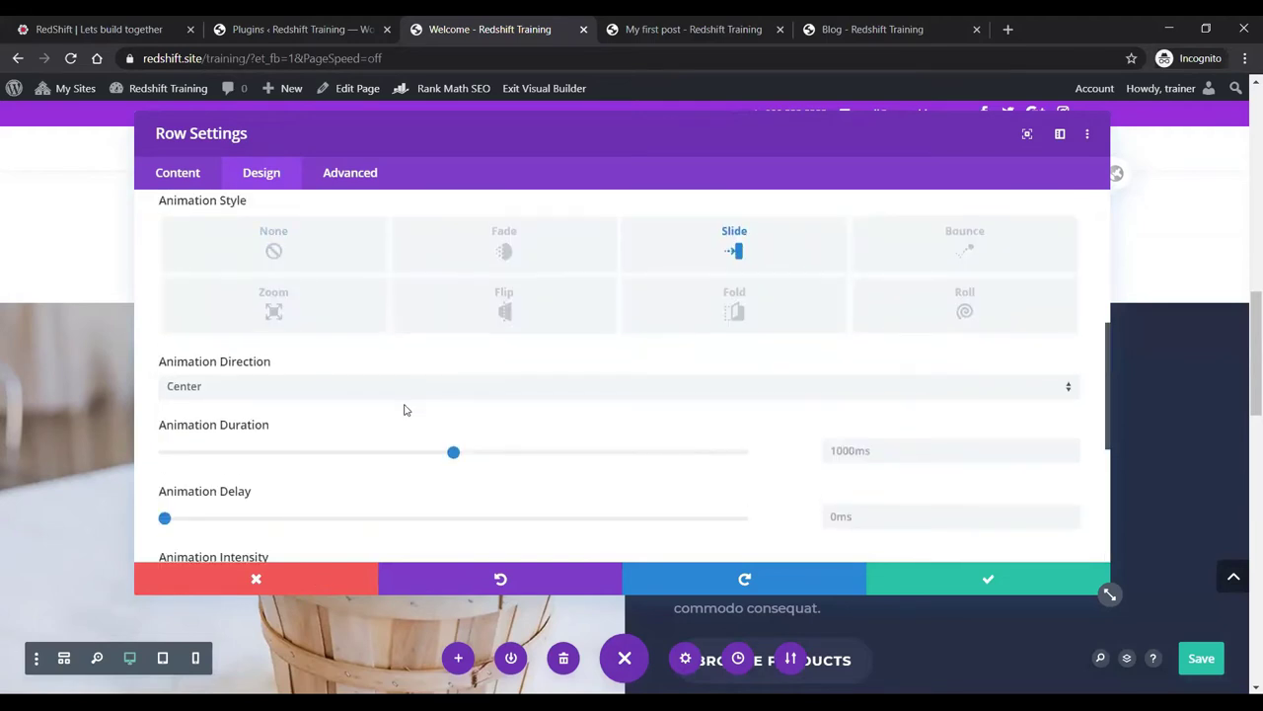
{"action": "scroll", "coordinate": [404, 409], "scroll_direction": "up", "scroll_amount": 5}
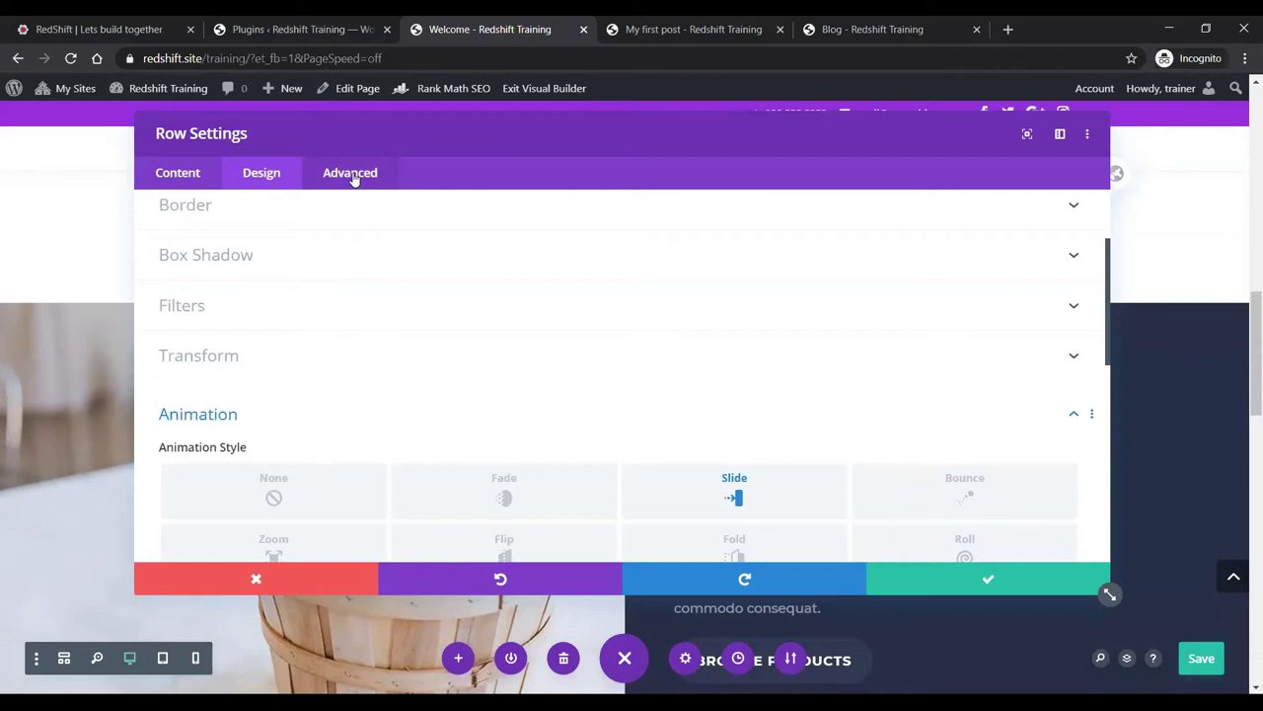
Examine the delivery row's advanced CSS ID & Classes and Custom CSS settings, and close the row settings by discarding the changes
{"action": "left_click", "coordinate": [351, 176]}
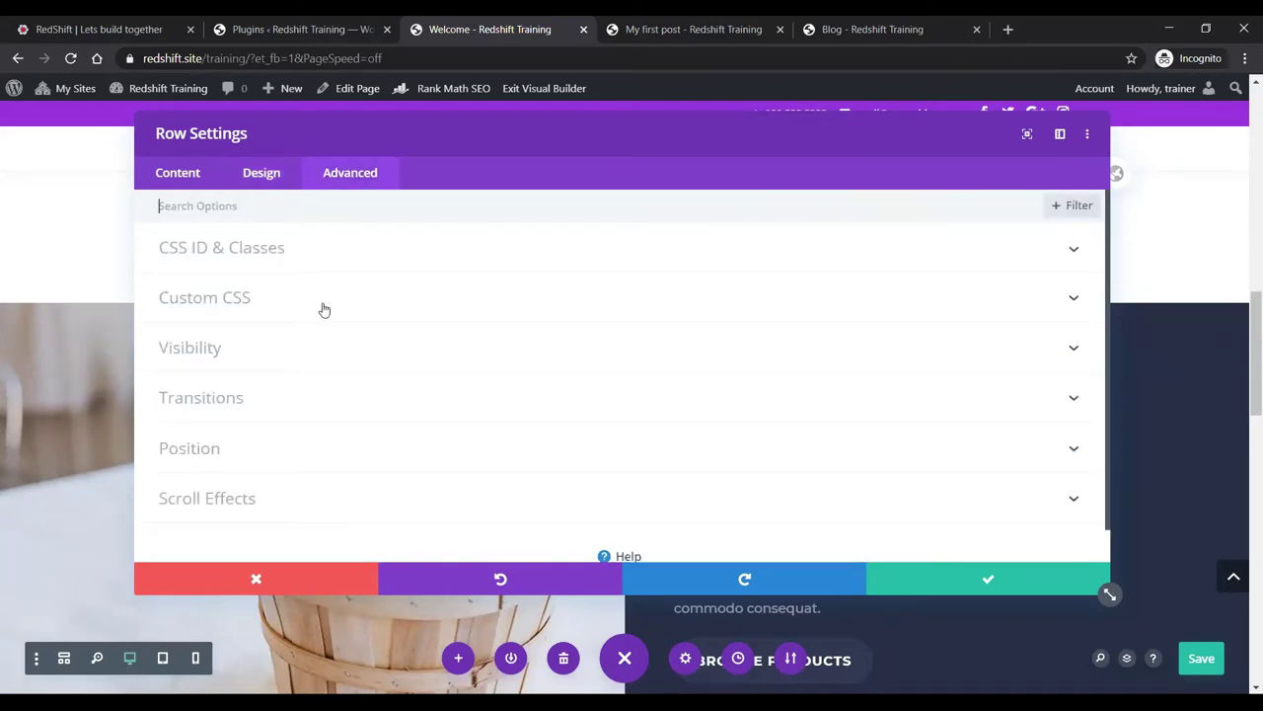
{"action": "key", "text": "ctrl+s"}
{"action": "left_click", "coordinate": [284, 258]}
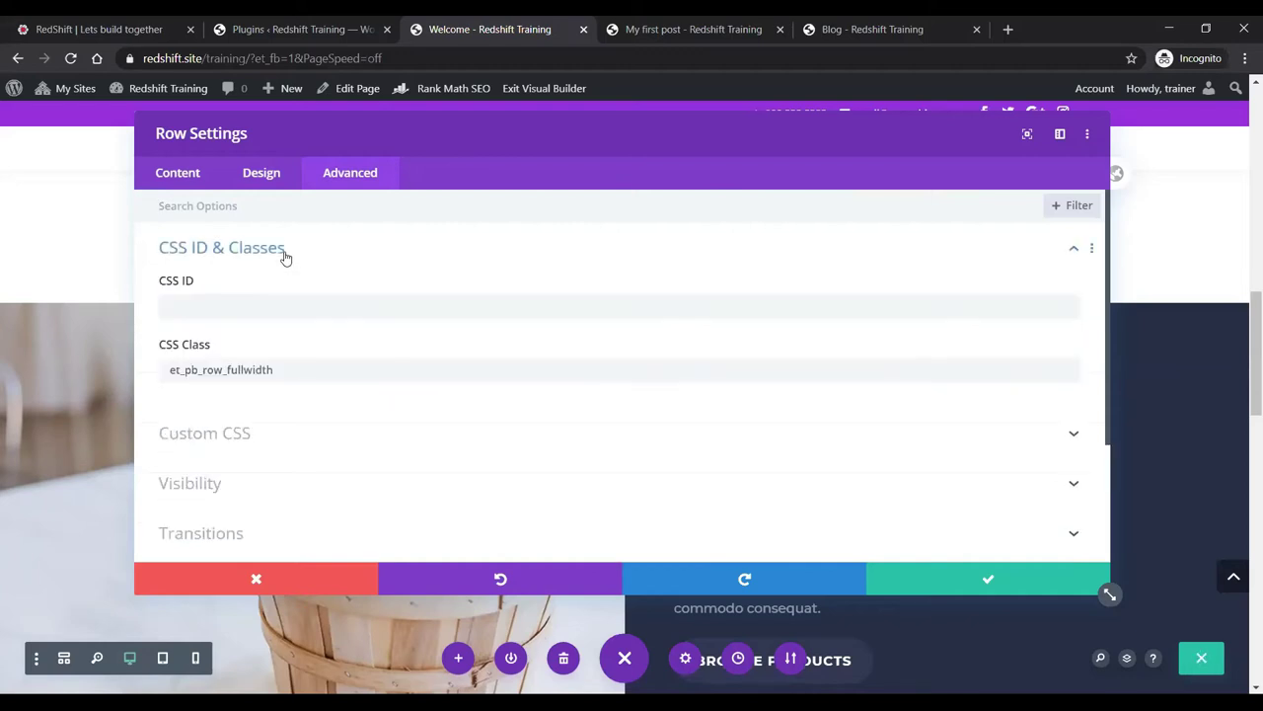
{"action": "left_click", "coordinate": [285, 255]}
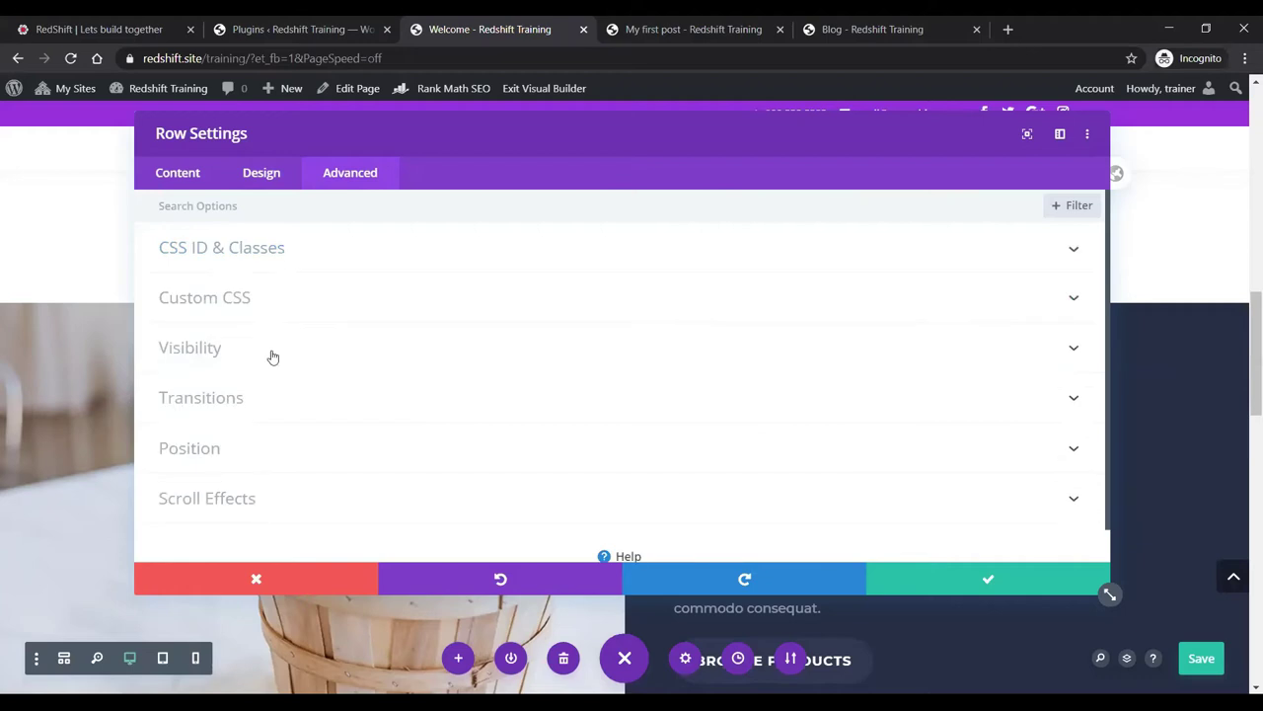
{"action": "left_click", "coordinate": [212, 299]}
{"action": "scroll", "coordinate": [316, 375], "scroll_direction": "down", "scroll_amount": 3}
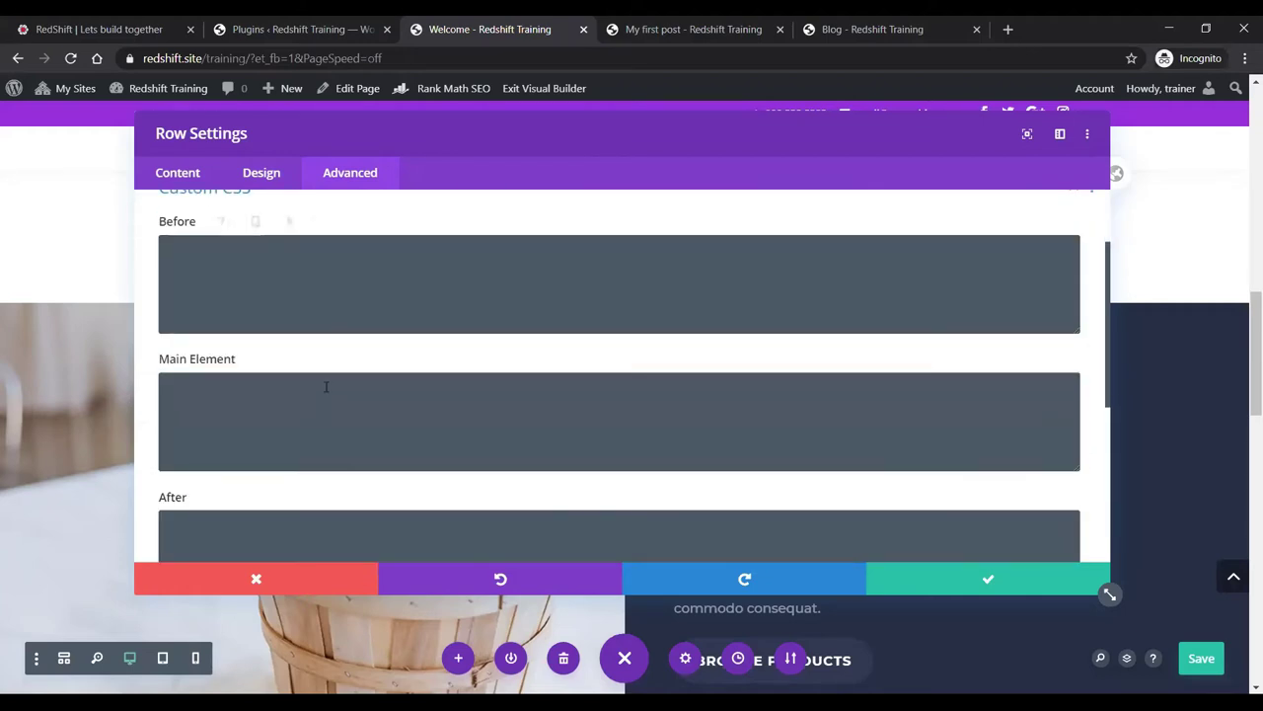
{"action": "scroll", "coordinate": [307, 373], "scroll_direction": "up", "scroll_amount": 1}
{"action": "scroll", "coordinate": [306, 373], "scroll_direction": "up", "scroll_amount": 2}
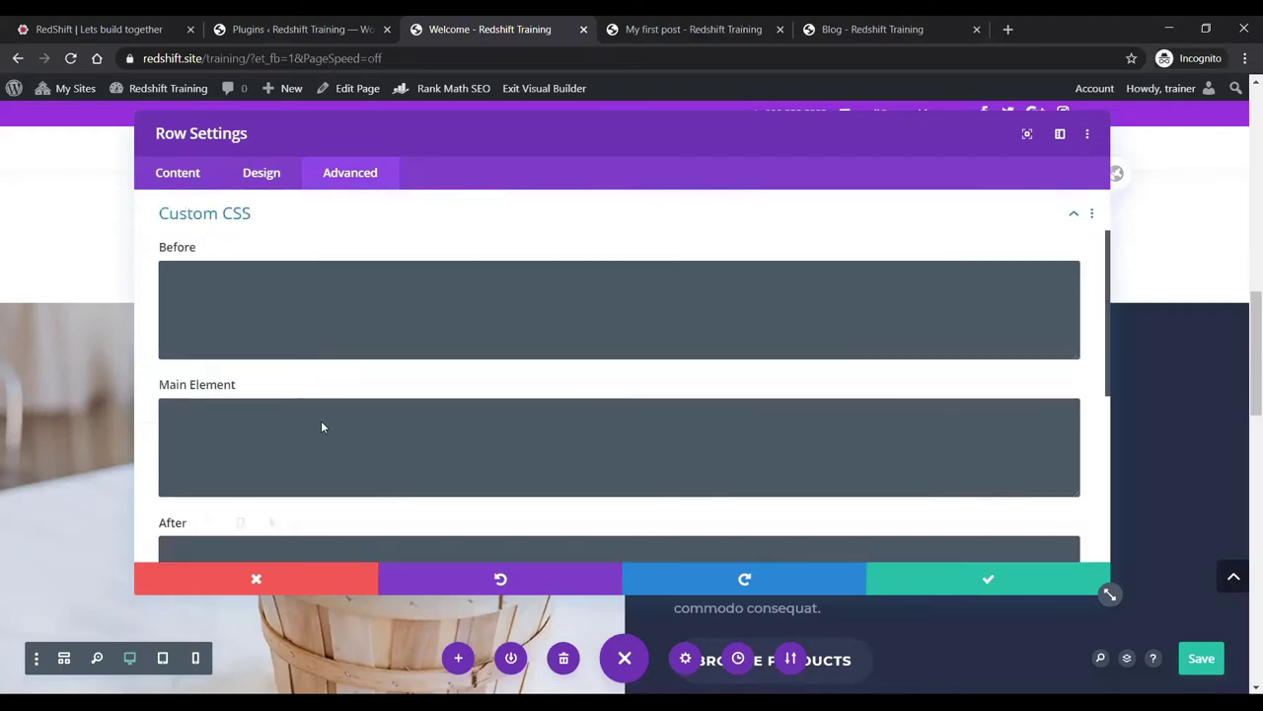
{"action": "left_click", "coordinate": [292, 579]}
Save the Welcome page in the Visual Builder
{"action": "mouse_move", "coordinate": [837, 346]}
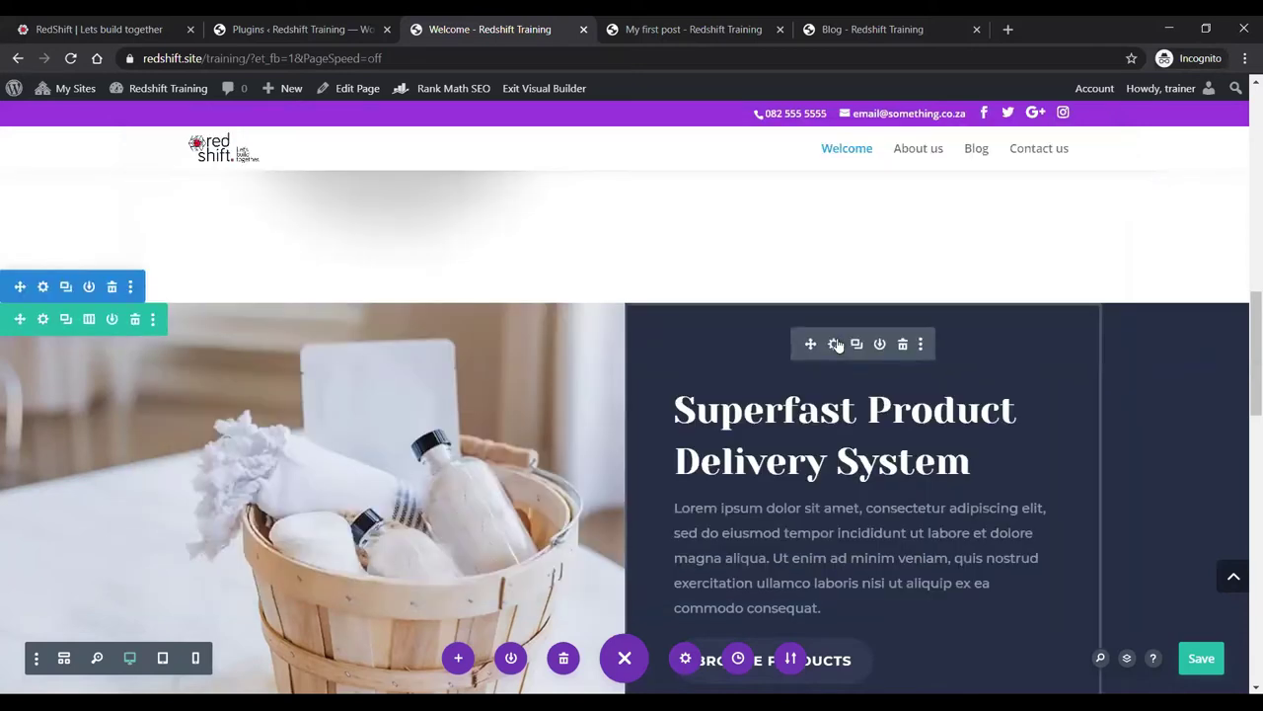
{"action": "scroll", "coordinate": [867, 348], "scroll_direction": "down", "scroll_amount": 5}
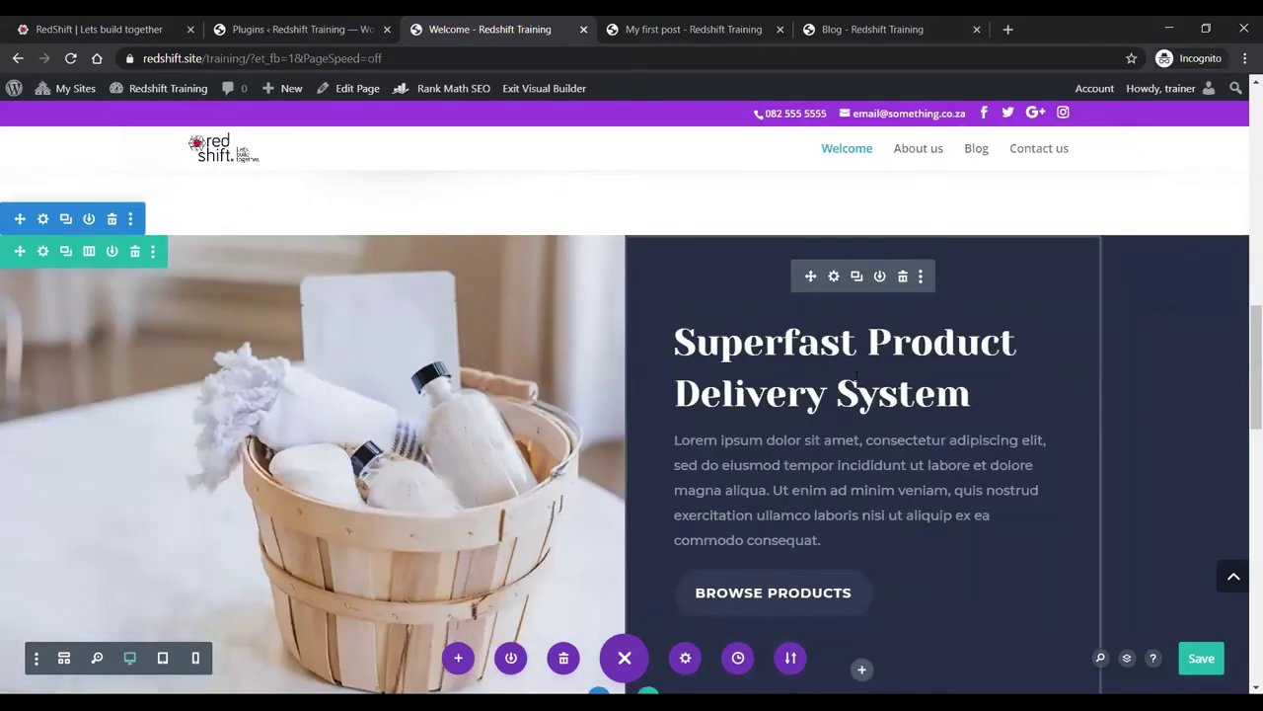
{"action": "scroll", "coordinate": [854, 378], "scroll_direction": "down", "scroll_amount": 1}
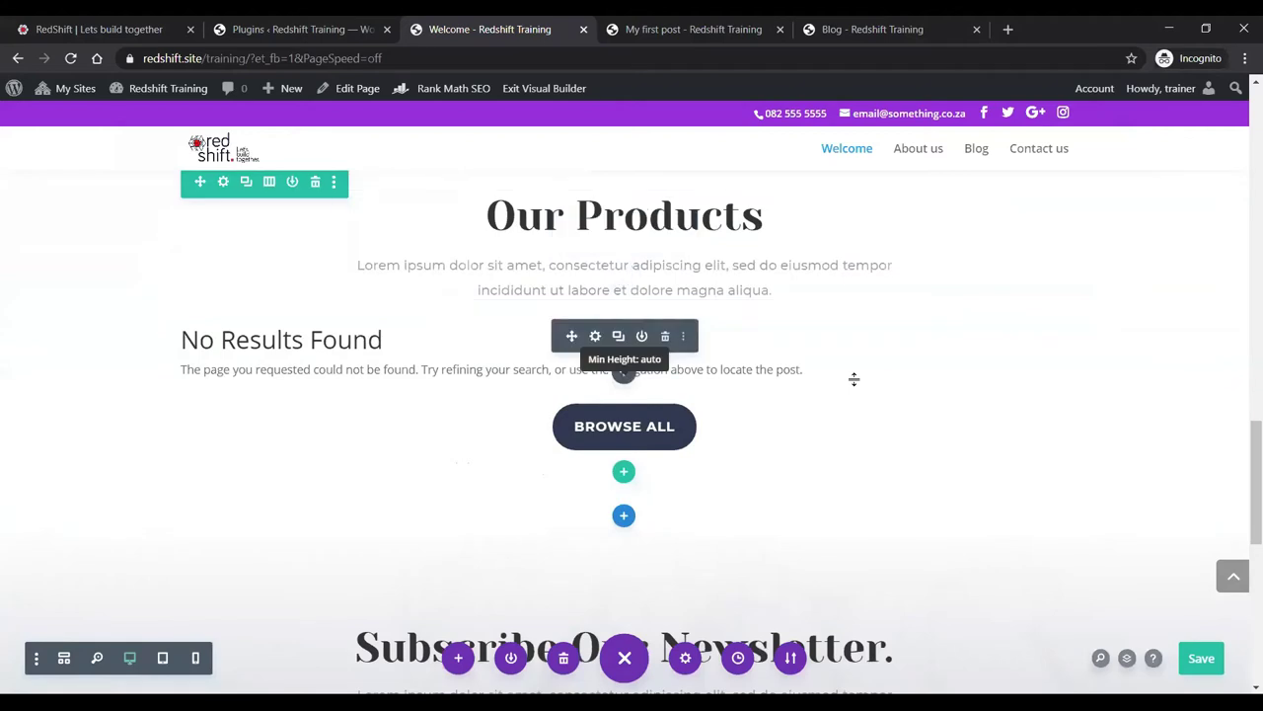
{"action": "left_click", "coordinate": [1200, 659]}
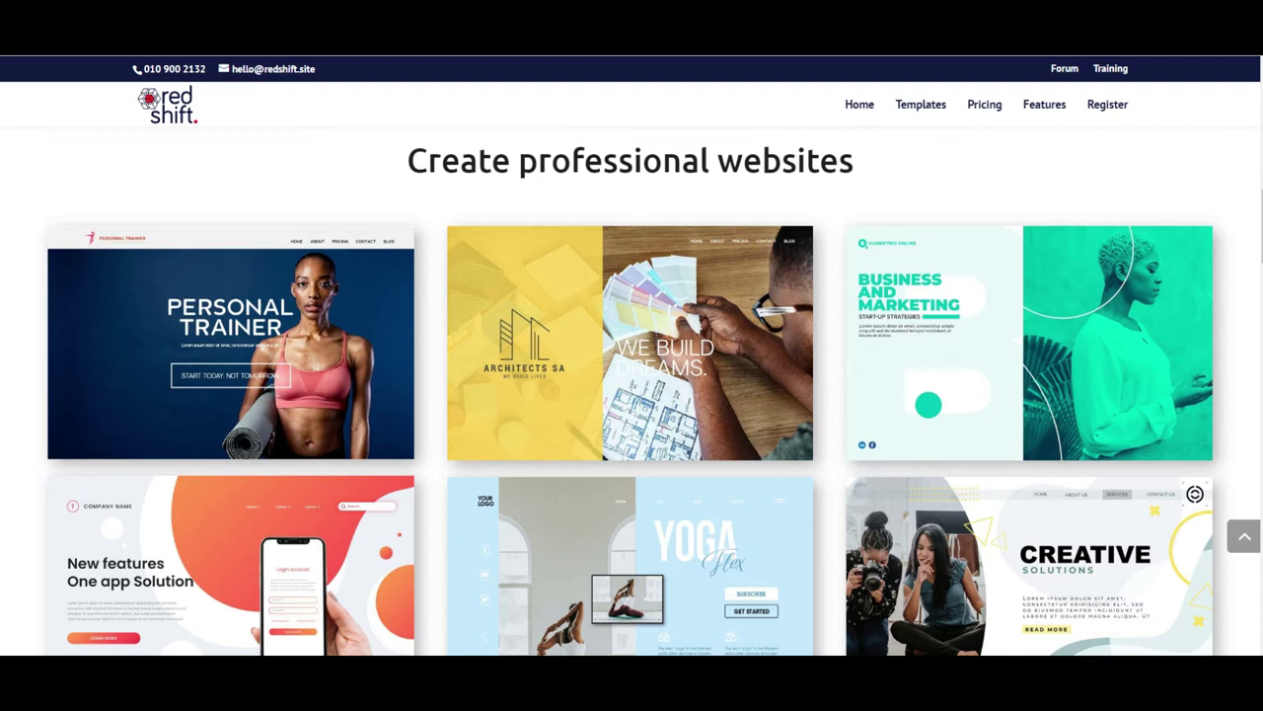
{"action": "scroll", "coordinate": [631, 394], "scroll_direction": "down", "scroll_amount": 3}
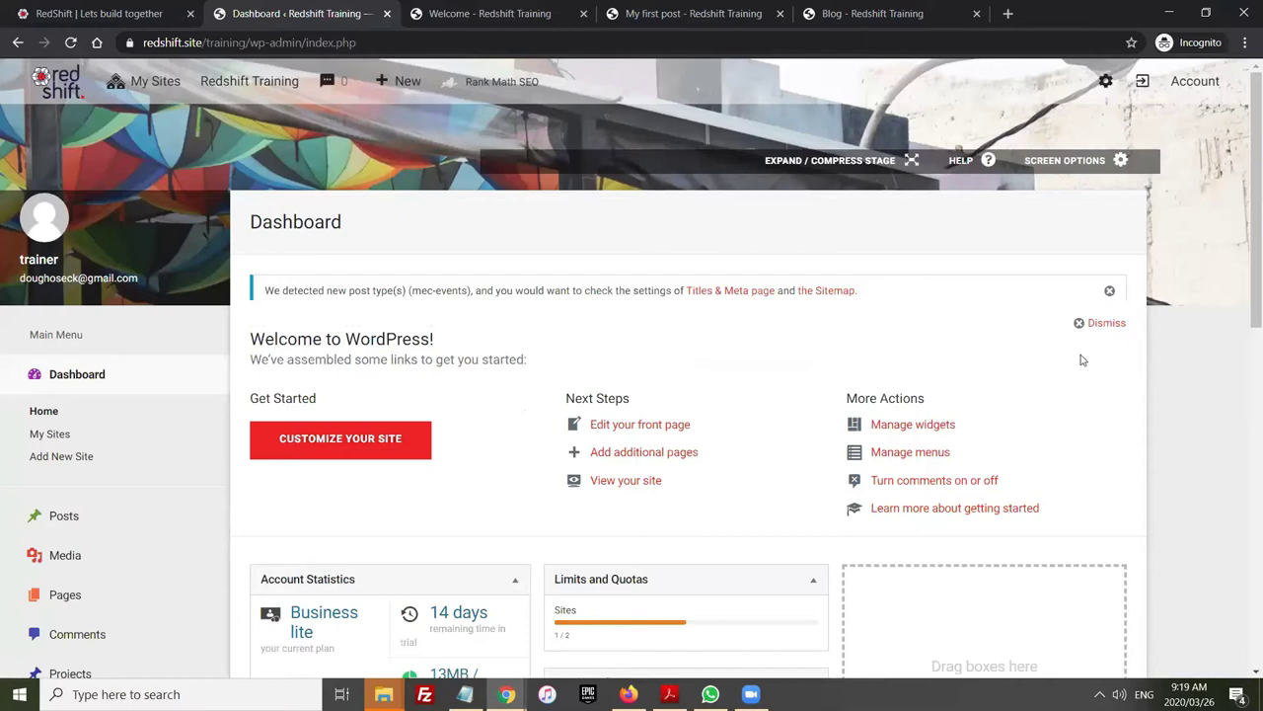
Look through the WordPress dashboard's account statistics, quotas, quick draft, news and main menu entries
{"action": "scroll", "coordinate": [575, 447], "scroll_direction": "down", "scroll_amount": 1}
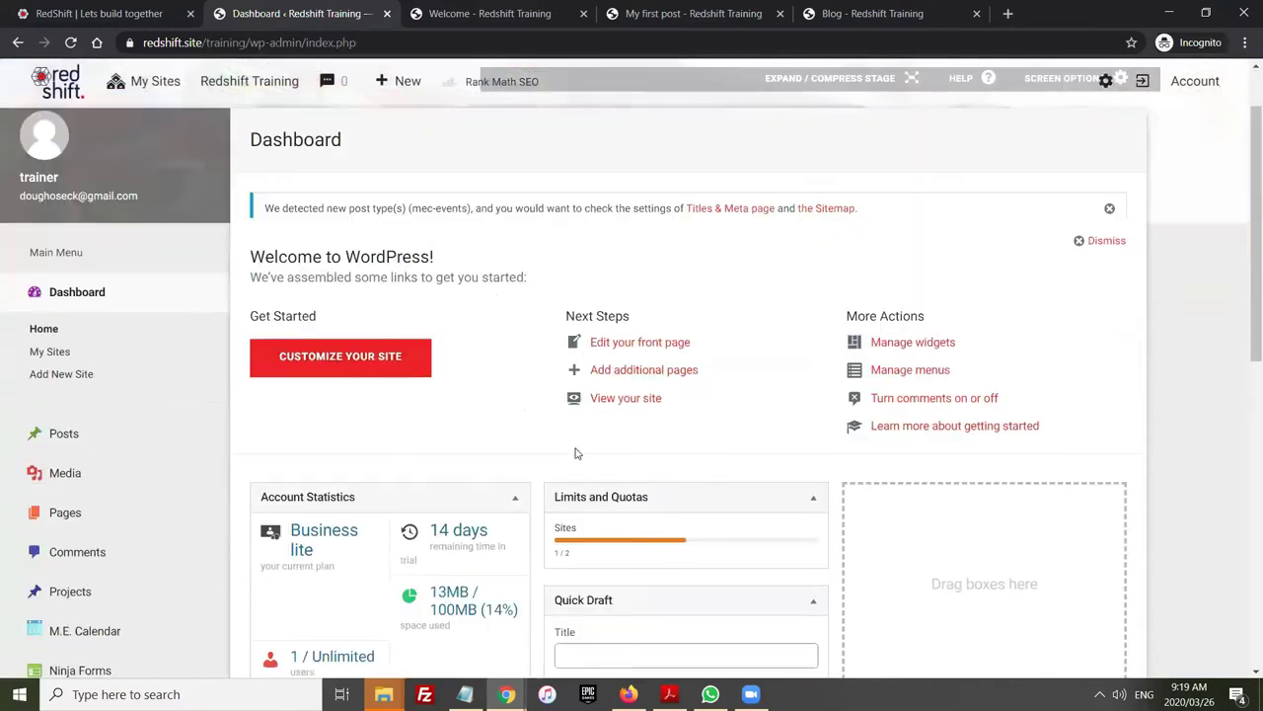
{"action": "scroll", "coordinate": [575, 447], "scroll_direction": "down", "scroll_amount": 2}
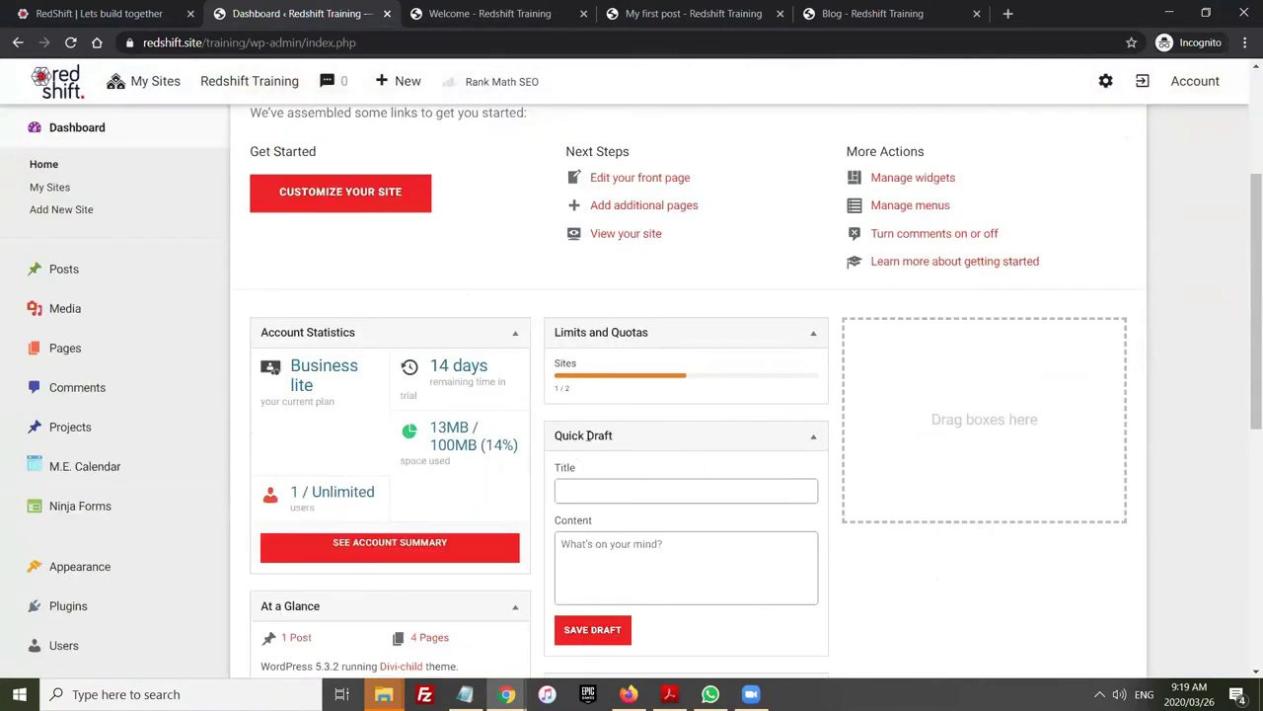
{"action": "scroll", "coordinate": [575, 447], "scroll_direction": "down", "scroll_amount": 1}
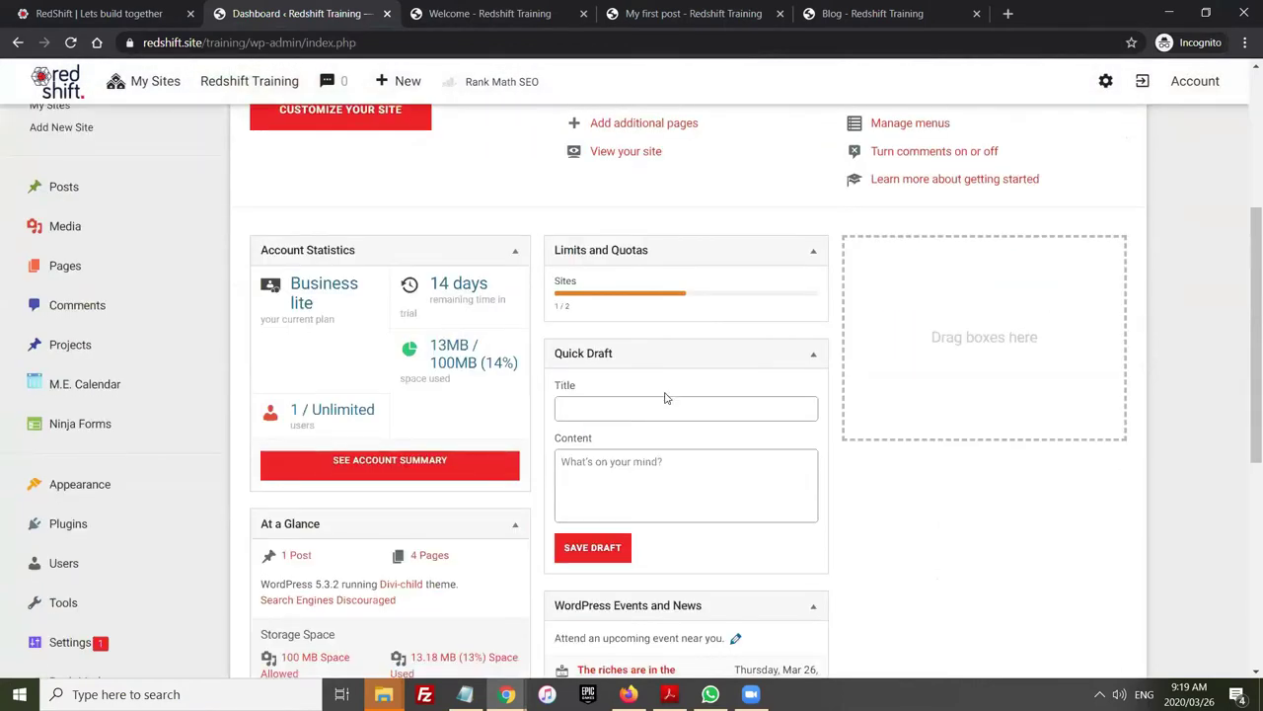
{"action": "scroll", "coordinate": [911, 308], "scroll_direction": "down", "scroll_amount": 2}
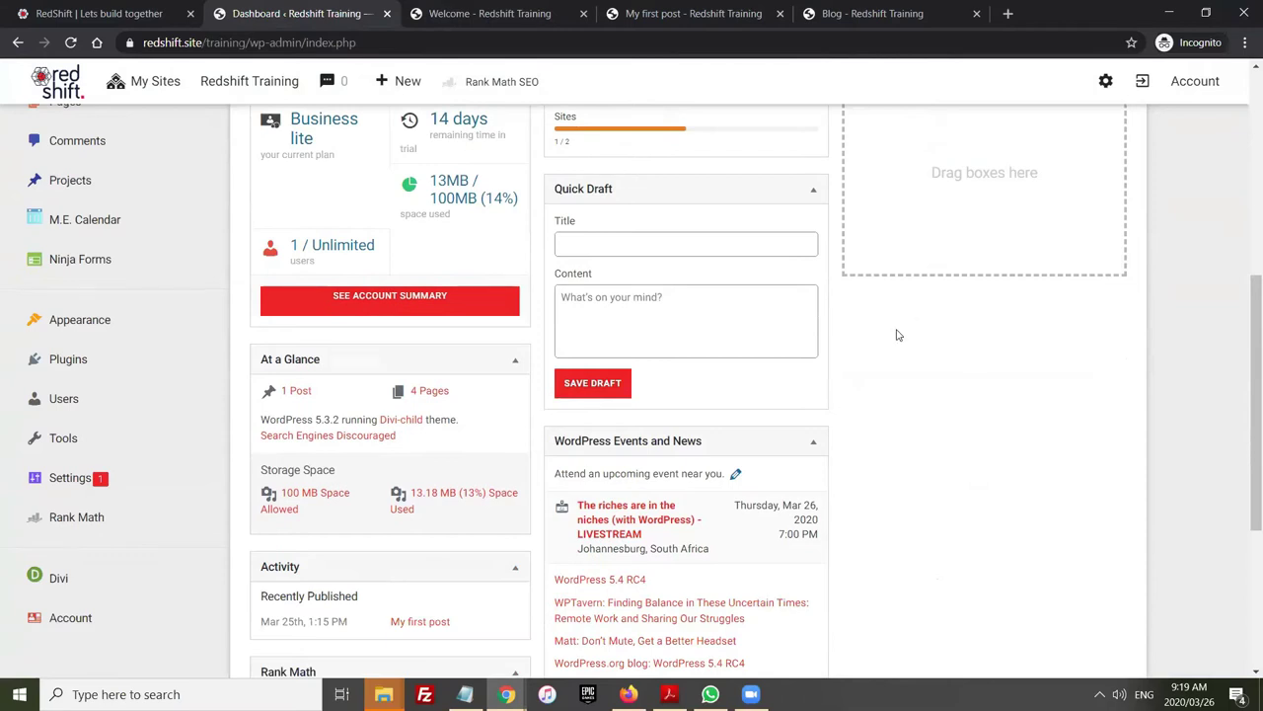
{"action": "scroll", "coordinate": [891, 345], "scroll_direction": "up", "scroll_amount": 2}
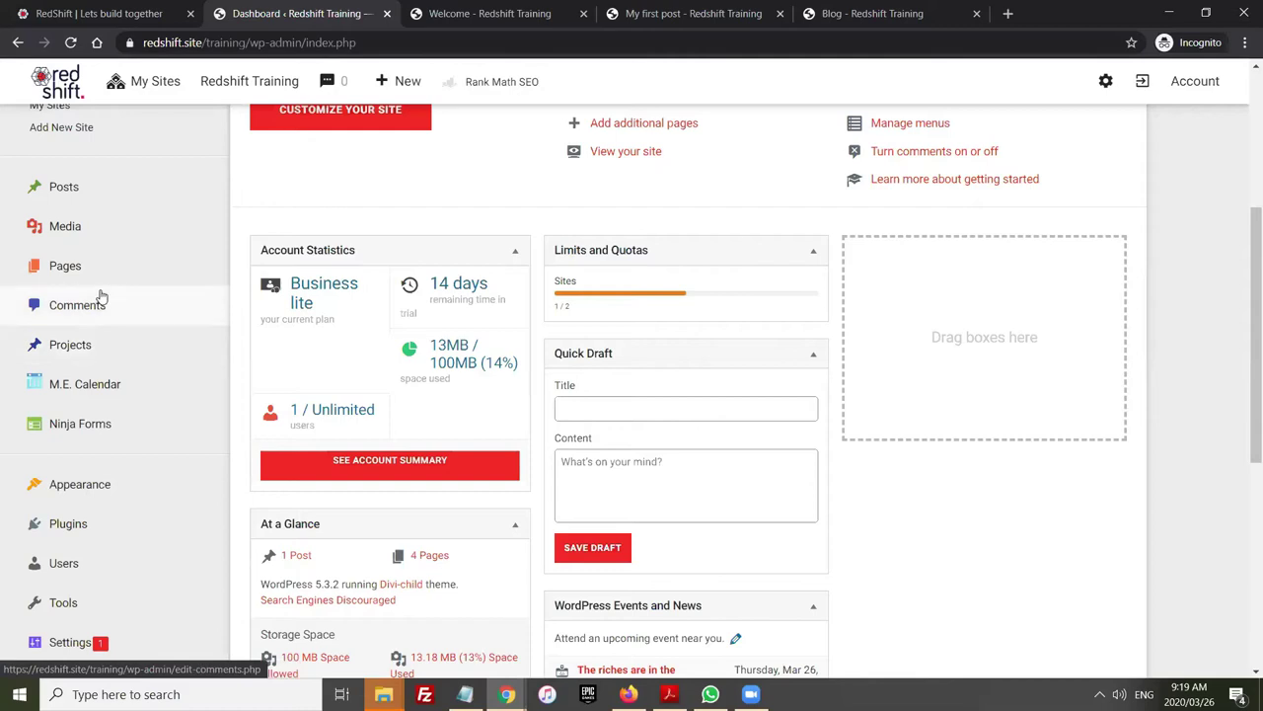
{"action": "scroll", "coordinate": [101, 296], "scroll_direction": "down", "scroll_amount": 1}
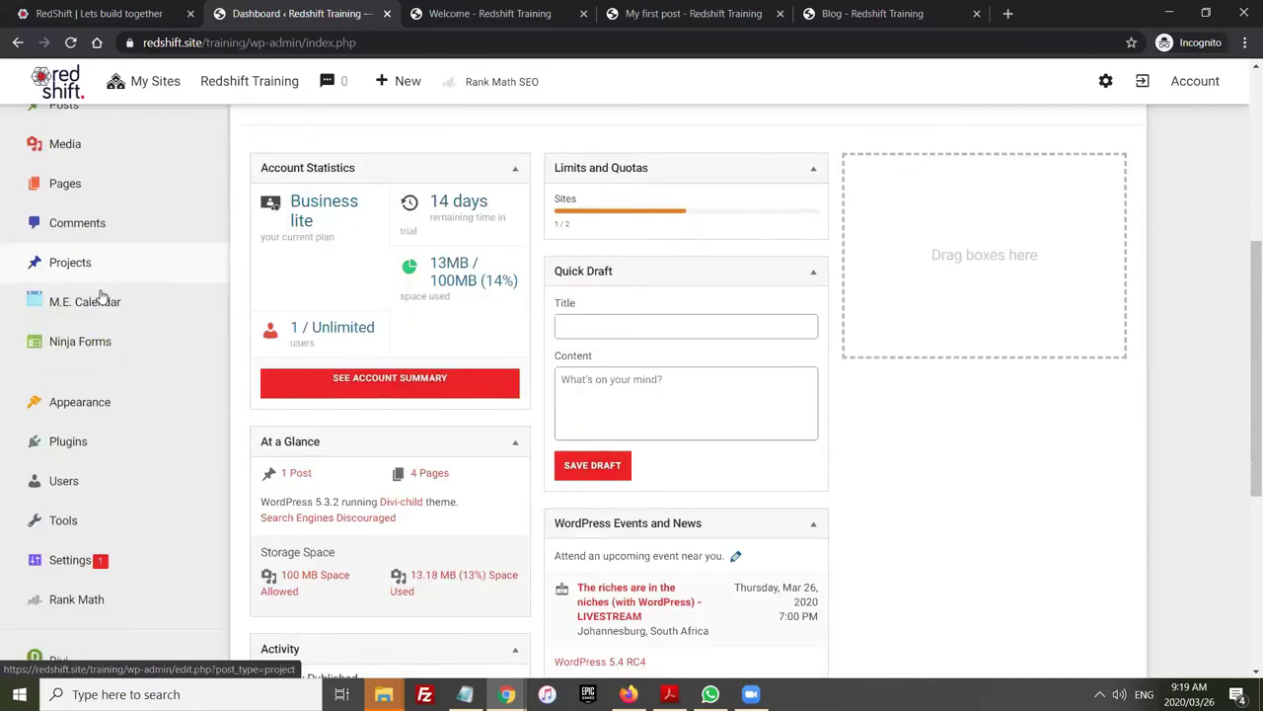
Open the training site's plugin list and review the Modern Events Calendar Lite and Asgaros Forum entries
{"action": "left_click", "coordinate": [76, 448]}
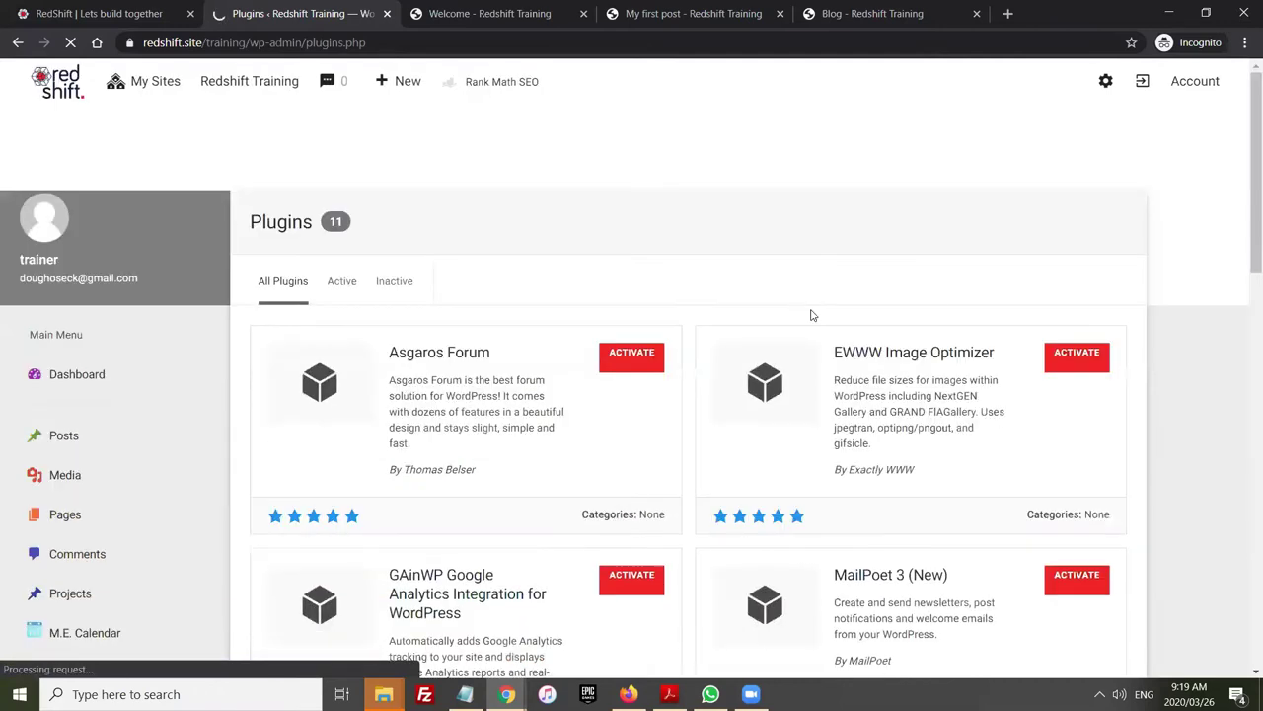
{"action": "scroll", "coordinate": [781, 336], "scroll_direction": "down", "scroll_amount": 2}
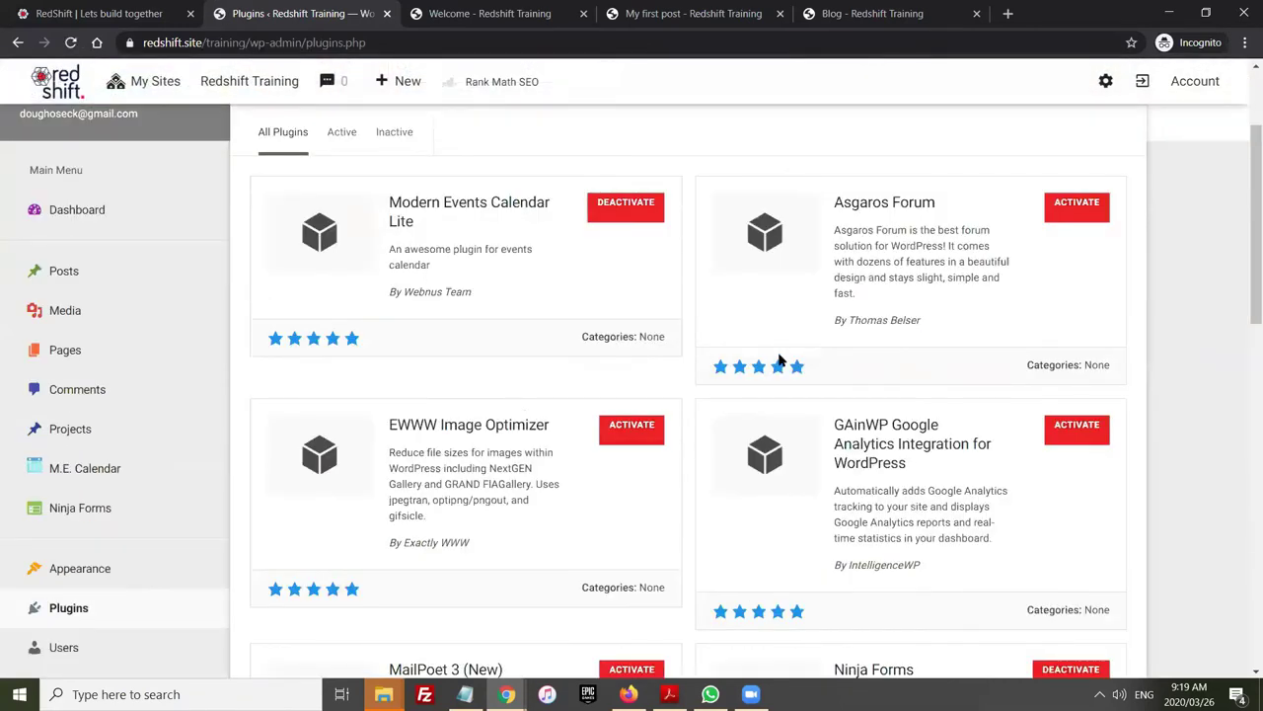
{"action": "scroll", "coordinate": [487, 284], "scroll_direction": "up", "scroll_amount": 1}
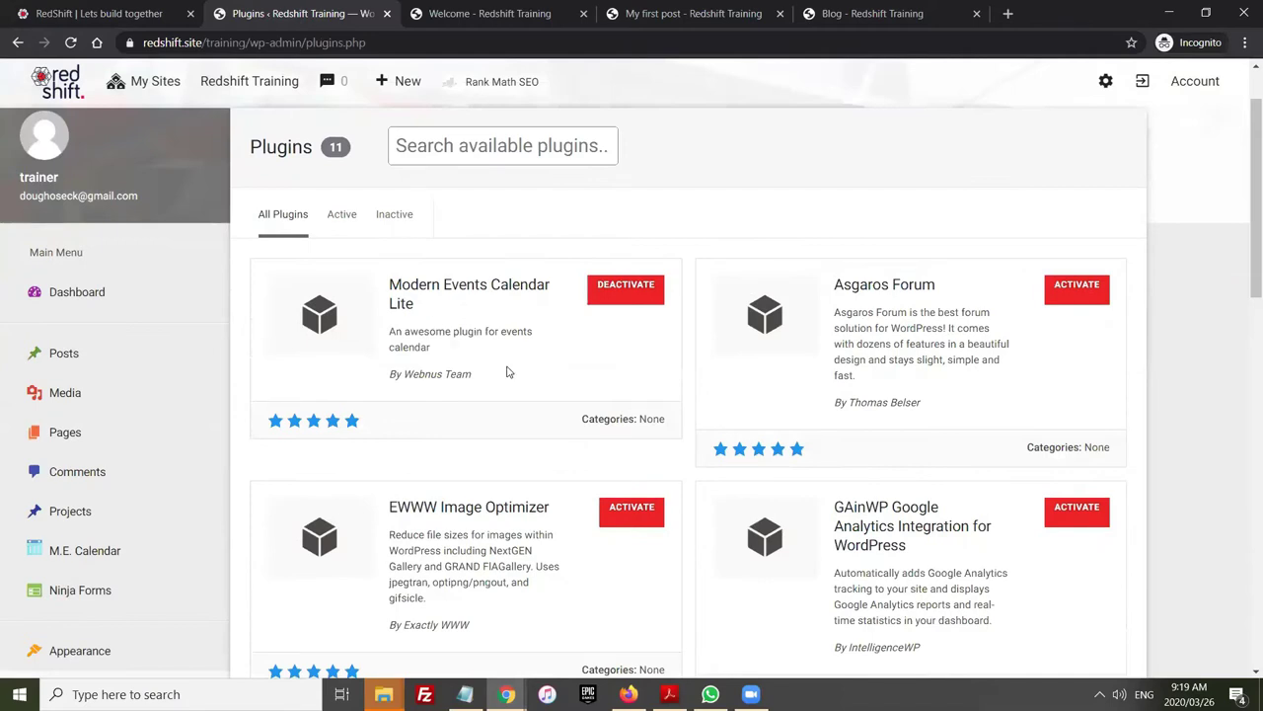
{"action": "scroll", "coordinate": [848, 316], "scroll_direction": "down", "scroll_amount": 1}
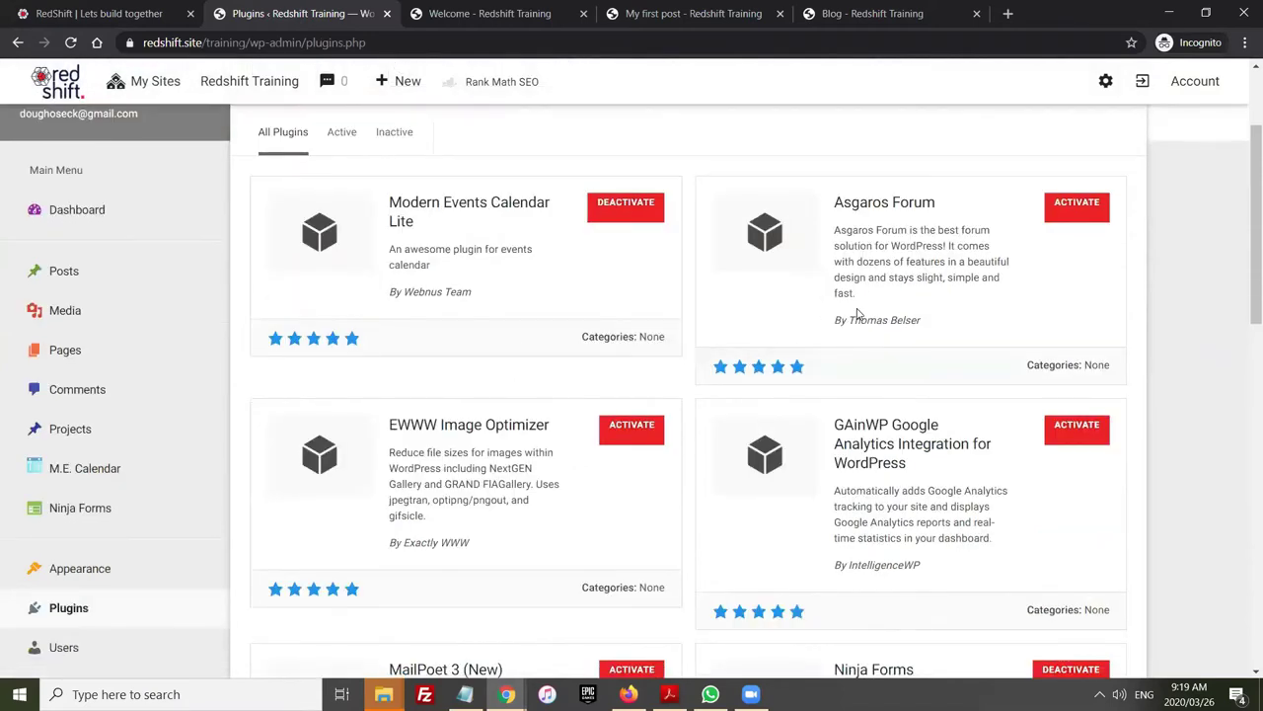
{"action": "scroll", "coordinate": [870, 276], "scroll_direction": "down", "scroll_amount": 1}
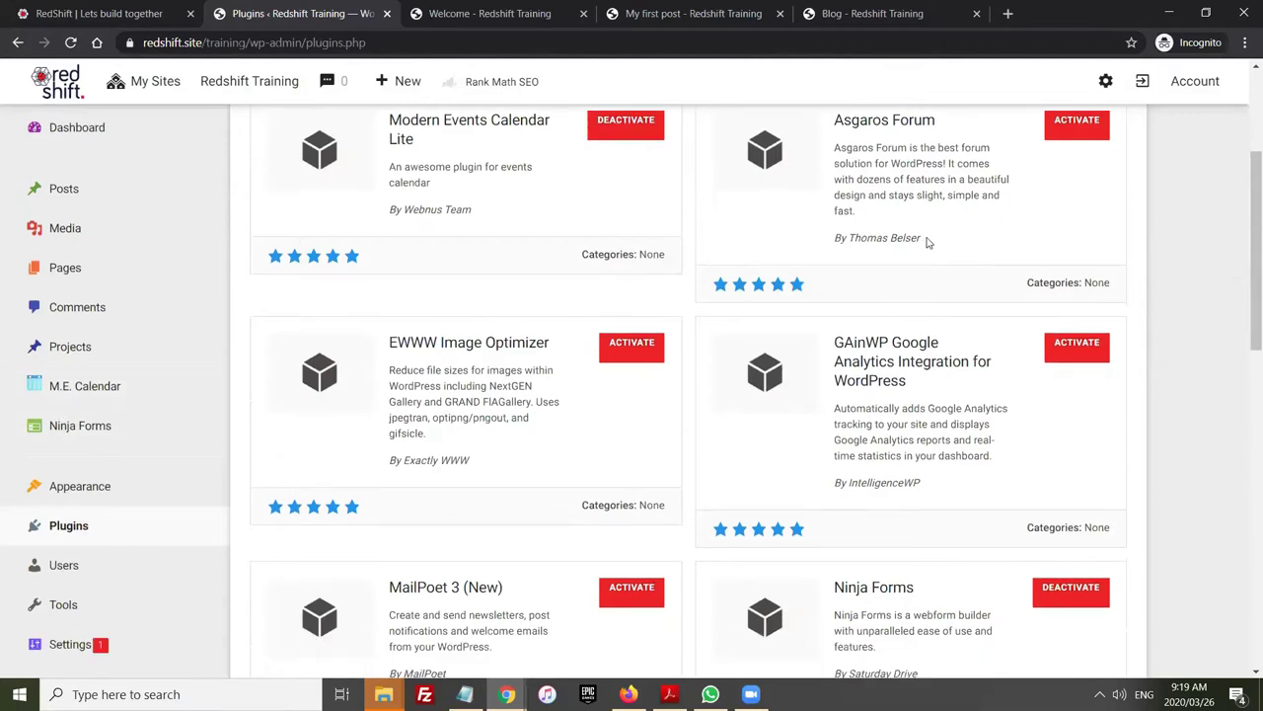
Switch to the RedShift main site, open its support forum and look over the Knowledgebase forum categories
{"action": "left_click", "coordinate": [106, 16]}
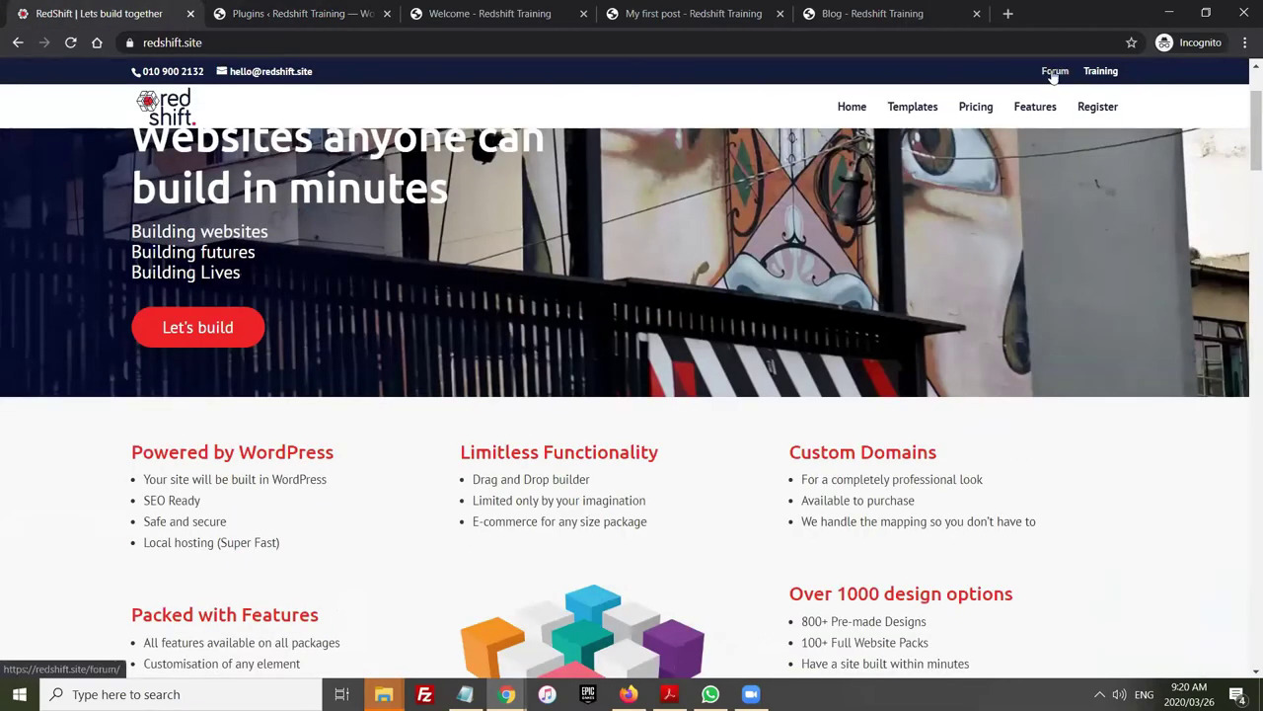
{"action": "left_click", "coordinate": [1054, 73]}
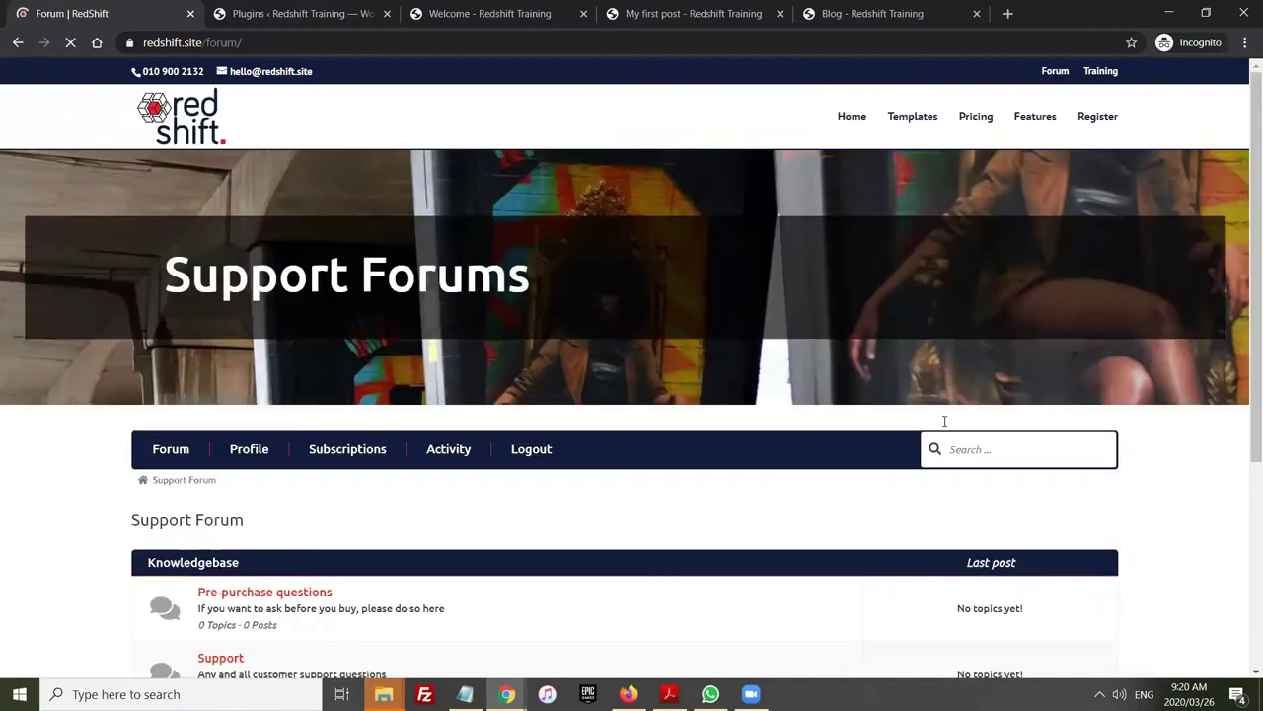
{"action": "scroll", "coordinate": [987, 444], "scroll_direction": "down", "scroll_amount": 3}
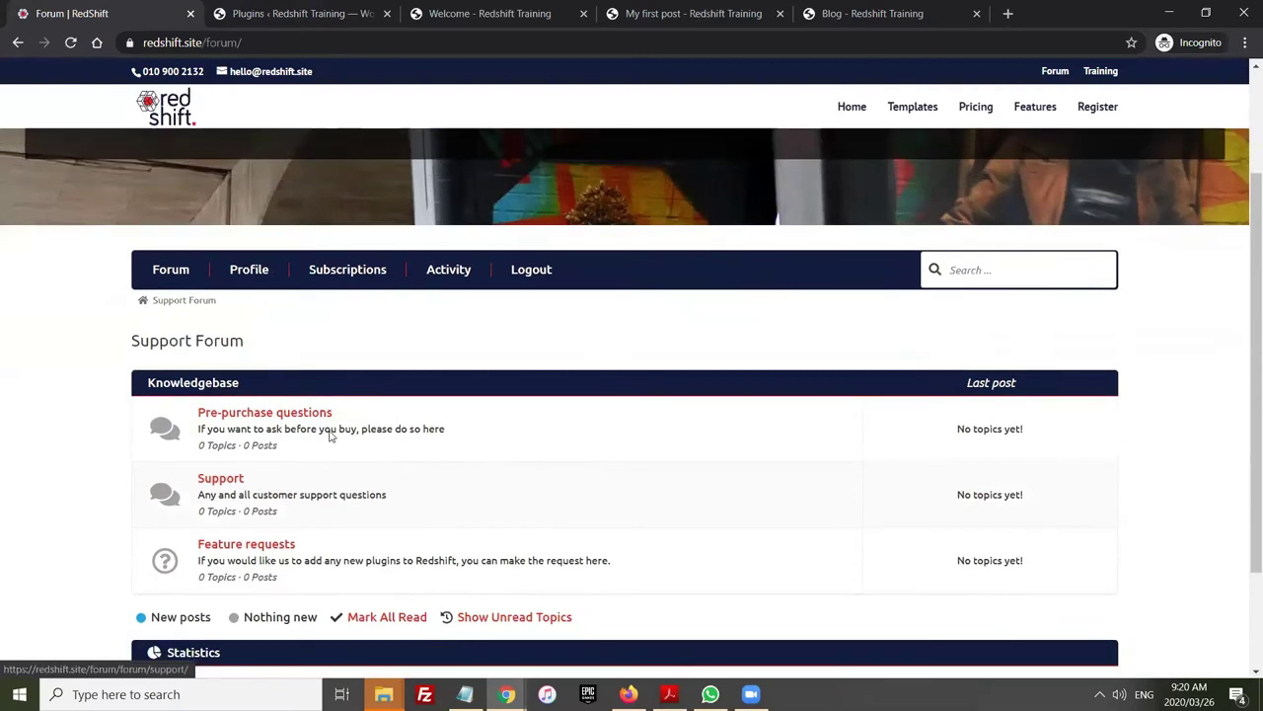
{"action": "scroll", "coordinate": [652, 400], "scroll_direction": "up", "scroll_amount": 3}
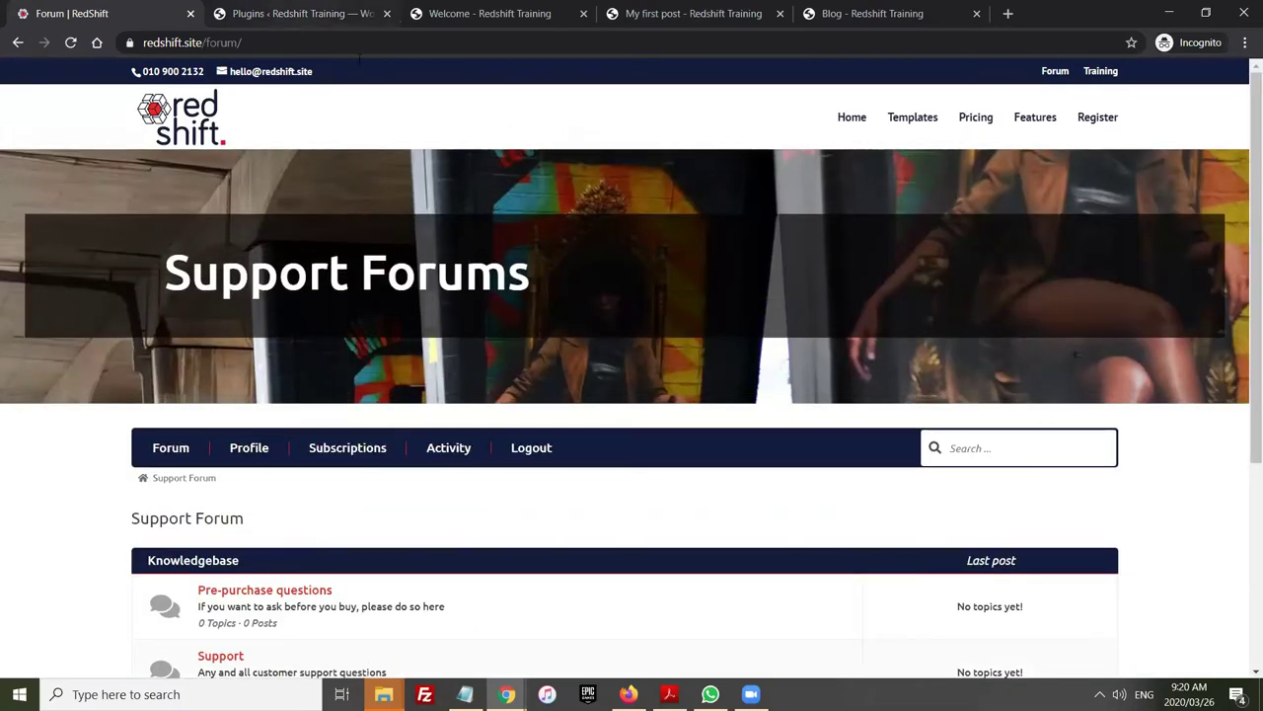
Return to the training site's plugin list and review the entries from EWWW Image Optimizer through WooCommerce PayFast Gateway
{"action": "left_click", "coordinate": [321, 19]}
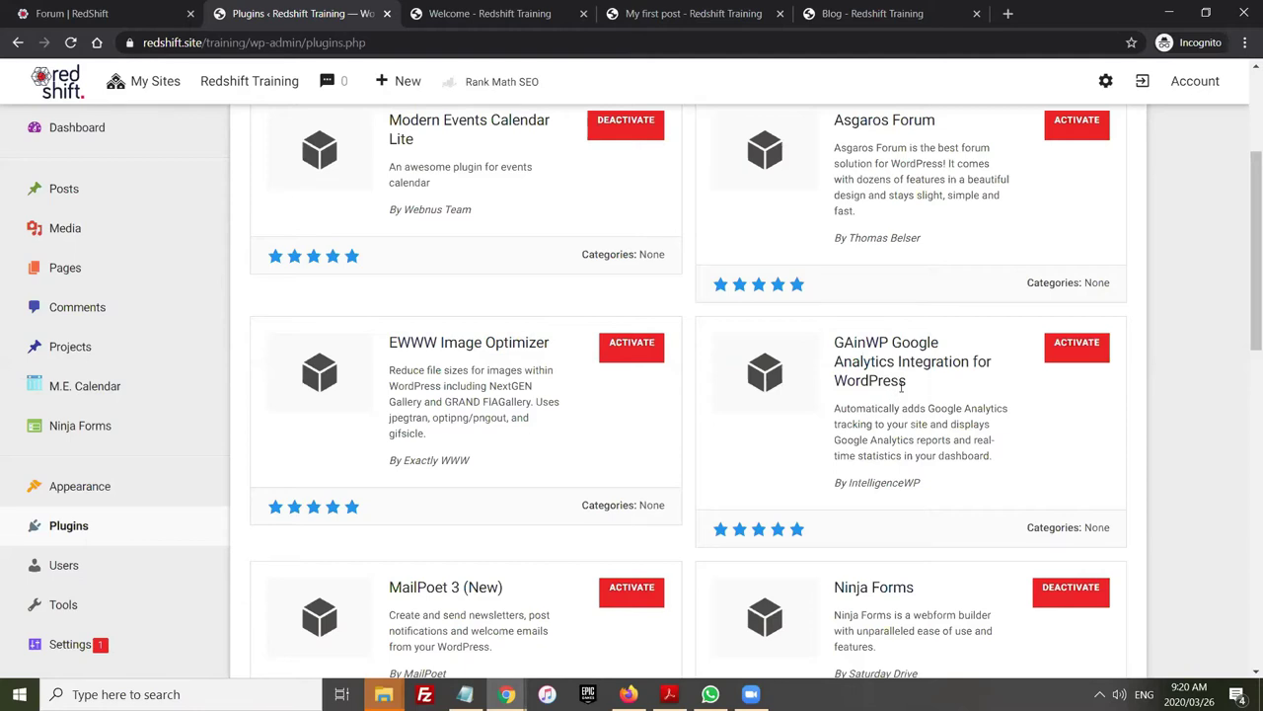
{"action": "scroll", "coordinate": [892, 390], "scroll_direction": "down", "scroll_amount": 1}
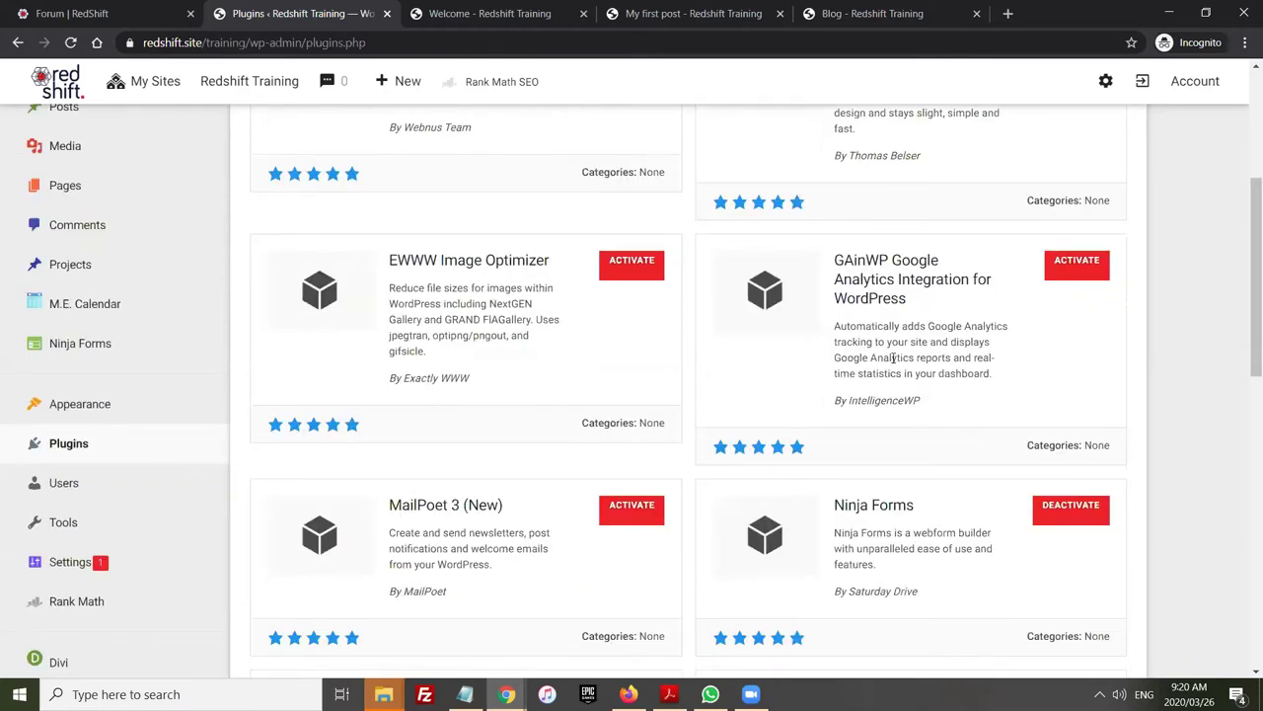
{"action": "scroll", "coordinate": [892, 358], "scroll_direction": "down", "scroll_amount": 1}
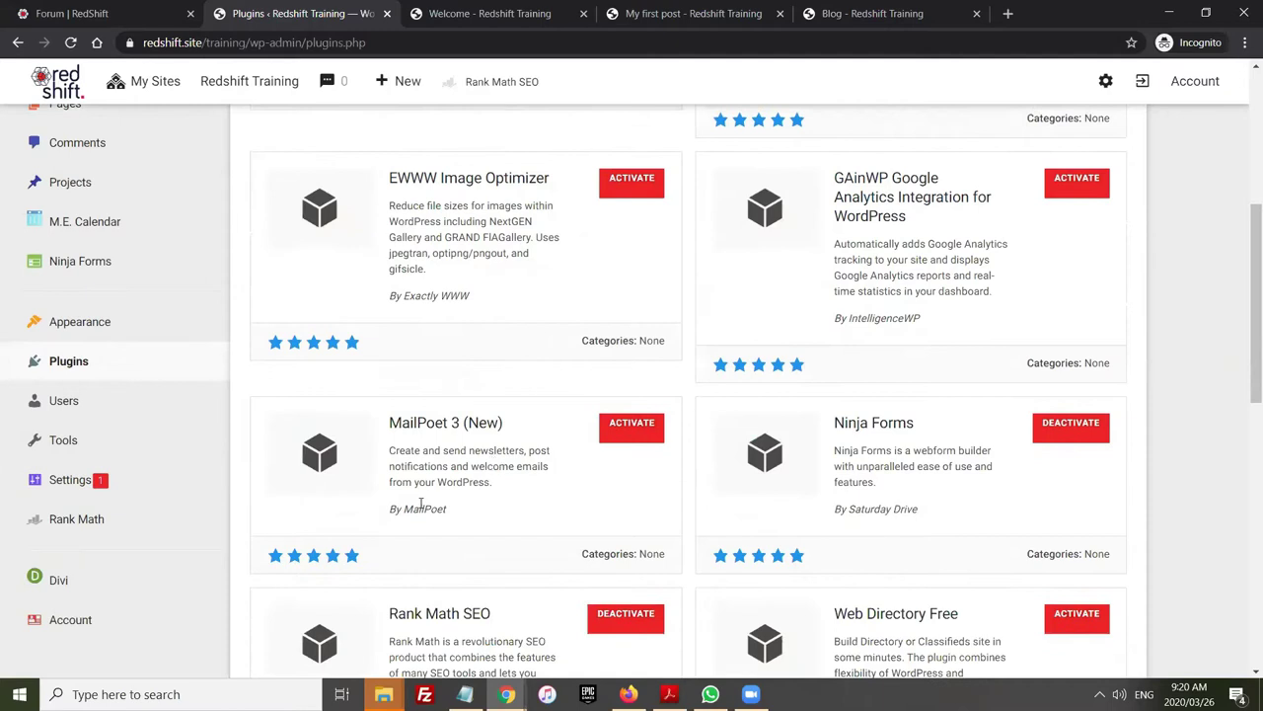
{"action": "scroll", "coordinate": [423, 504], "scroll_direction": "down", "scroll_amount": 2}
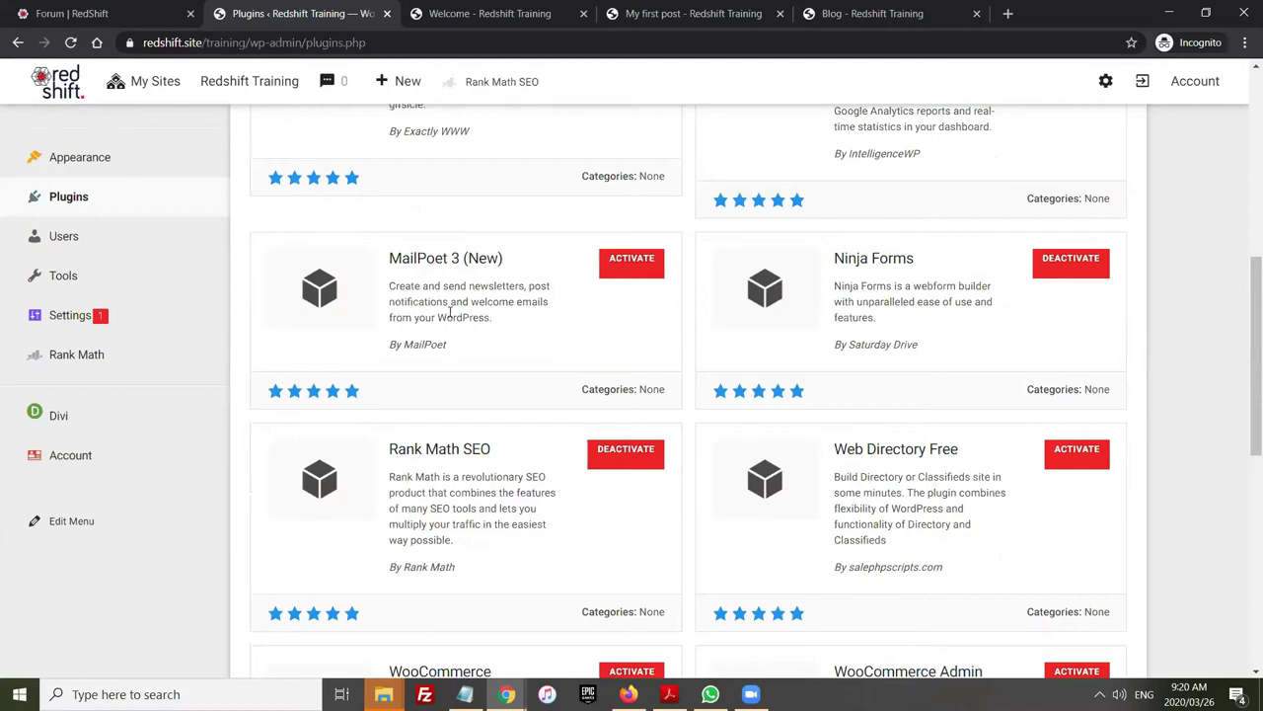
{"action": "scroll", "coordinate": [868, 336], "scroll_direction": "down", "scroll_amount": 1}
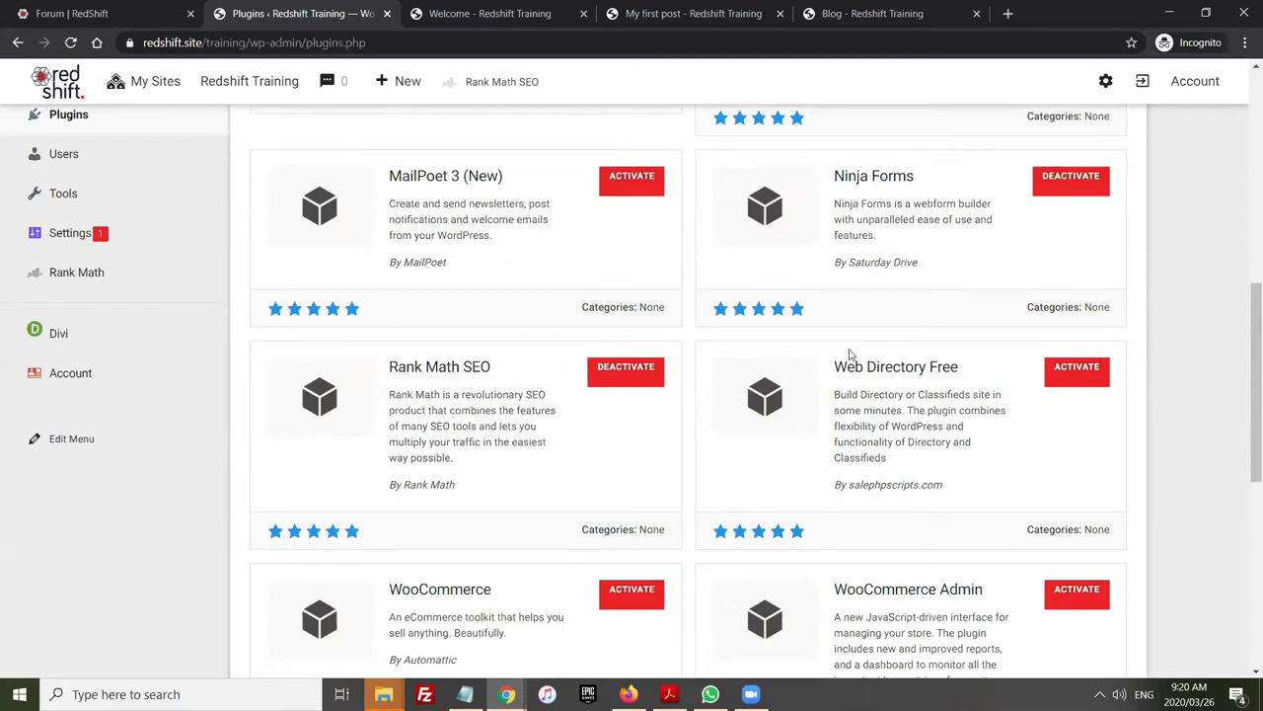
{"action": "scroll", "coordinate": [843, 350], "scroll_direction": "down", "scroll_amount": 1}
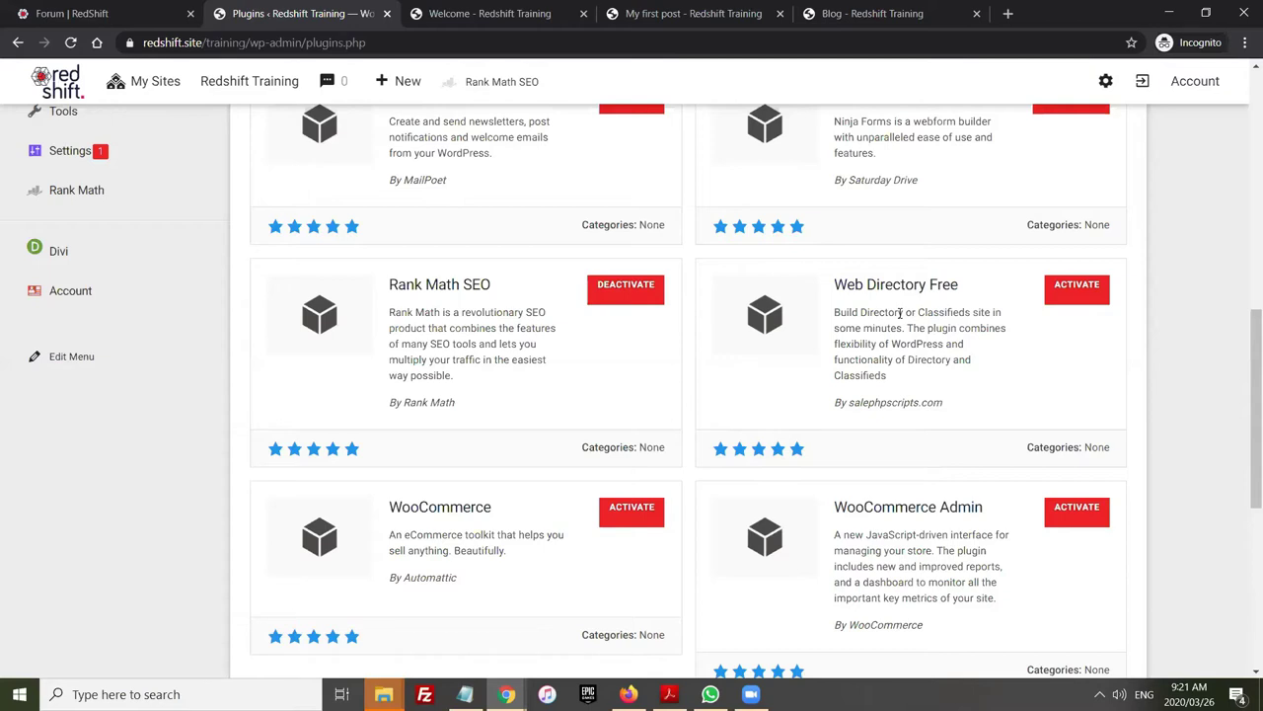
{"action": "scroll", "coordinate": [789, 306], "scroll_direction": "down", "scroll_amount": 2}
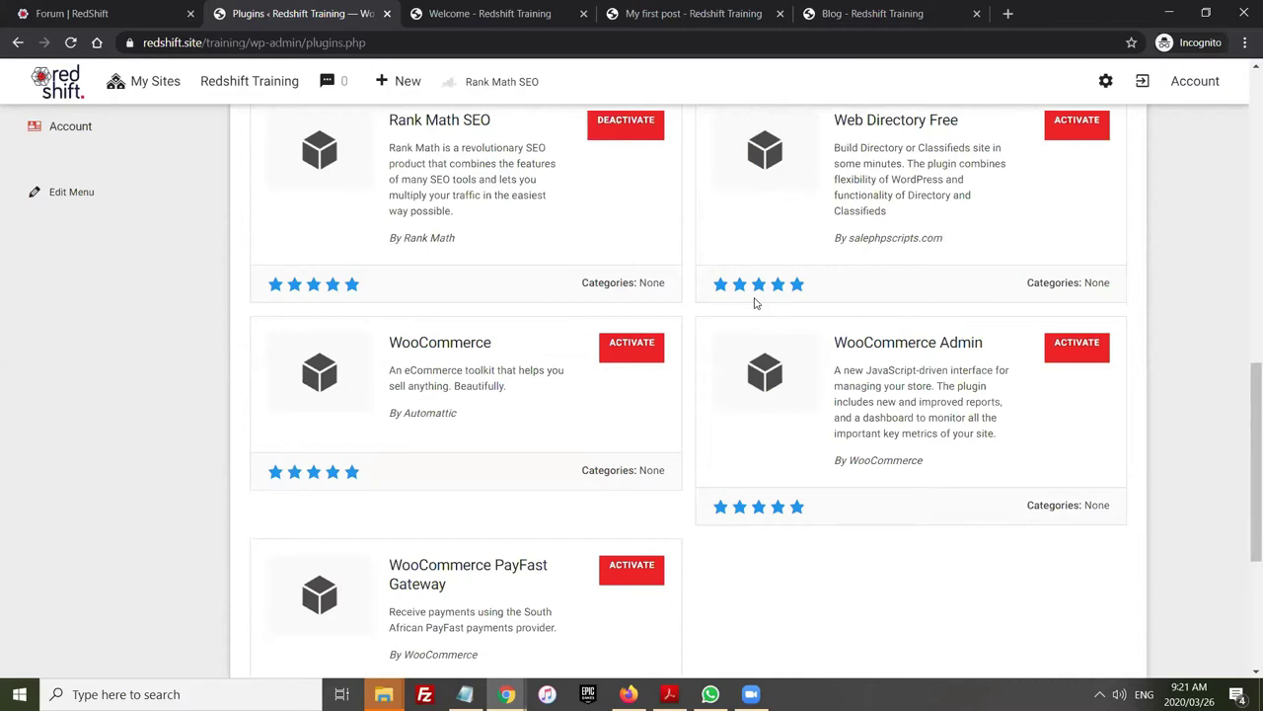
{"action": "scroll", "coordinate": [624, 406], "scroll_direction": "down", "scroll_amount": 2}
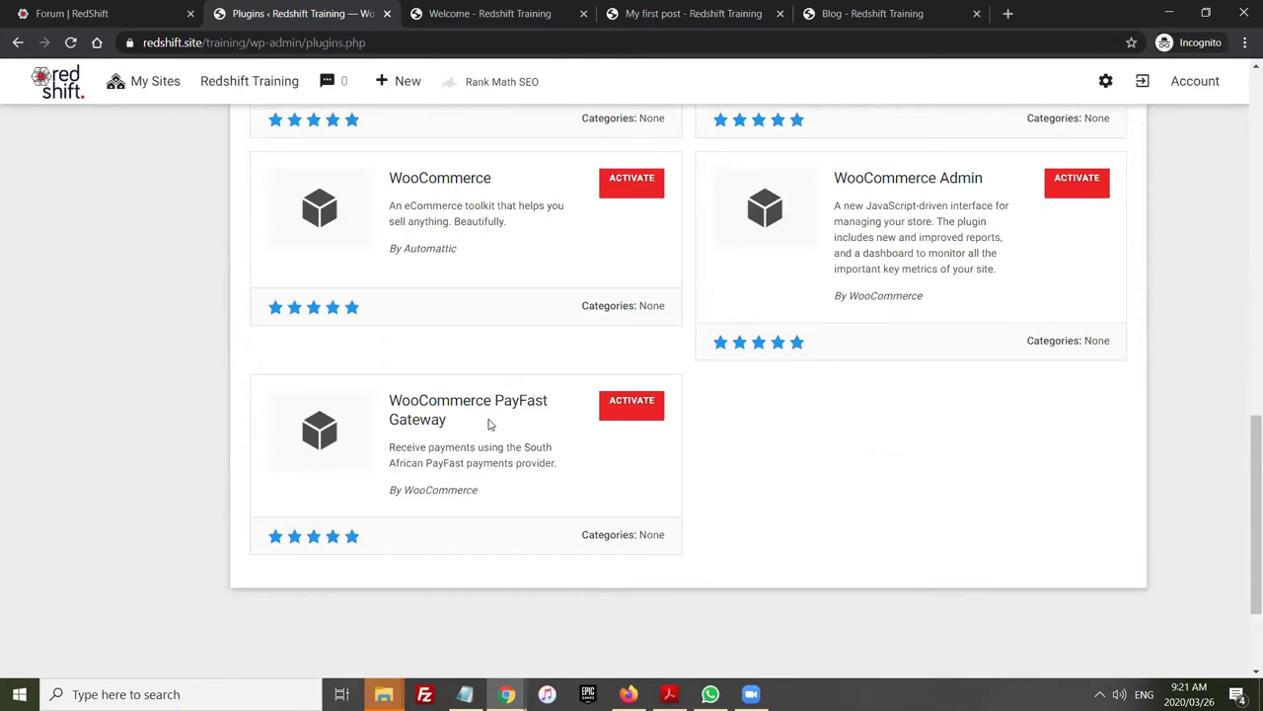
Activate the Web Directory Free plugin for the training site
{"action": "scroll", "coordinate": [505, 435], "scroll_direction": "up", "scroll_amount": 2}
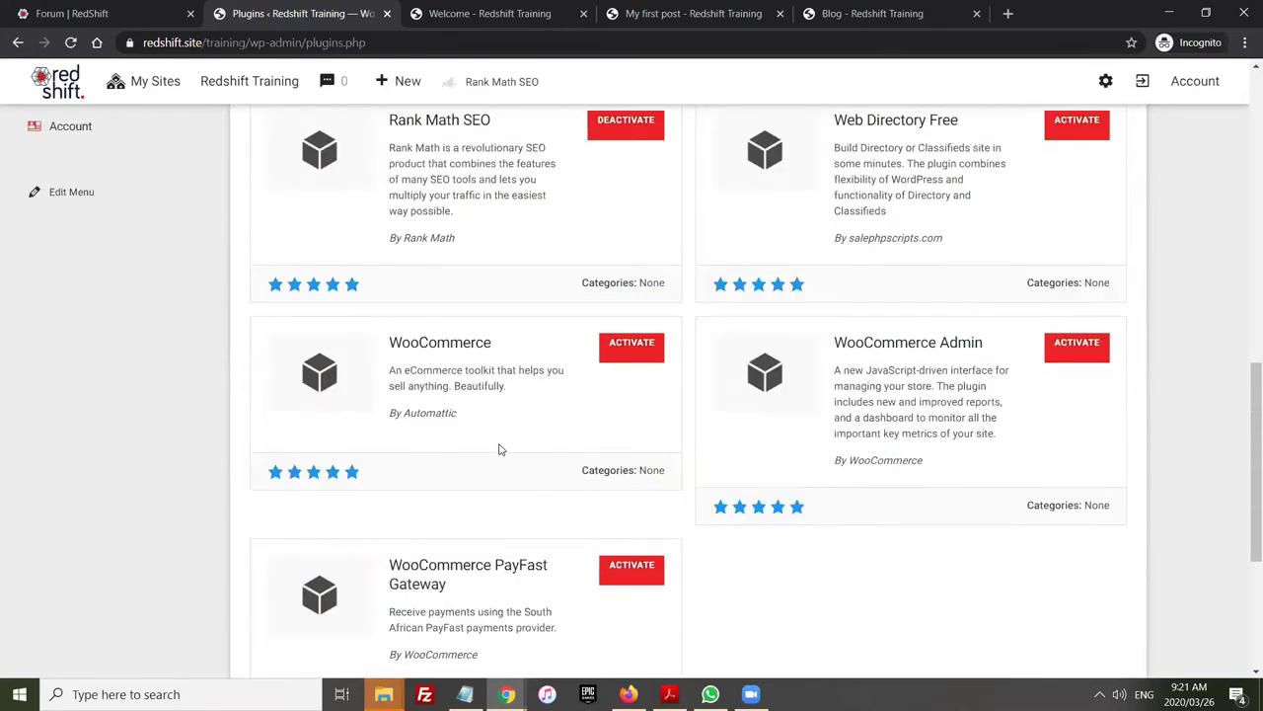
{"action": "scroll", "coordinate": [503, 446], "scroll_direction": "up", "scroll_amount": 1}
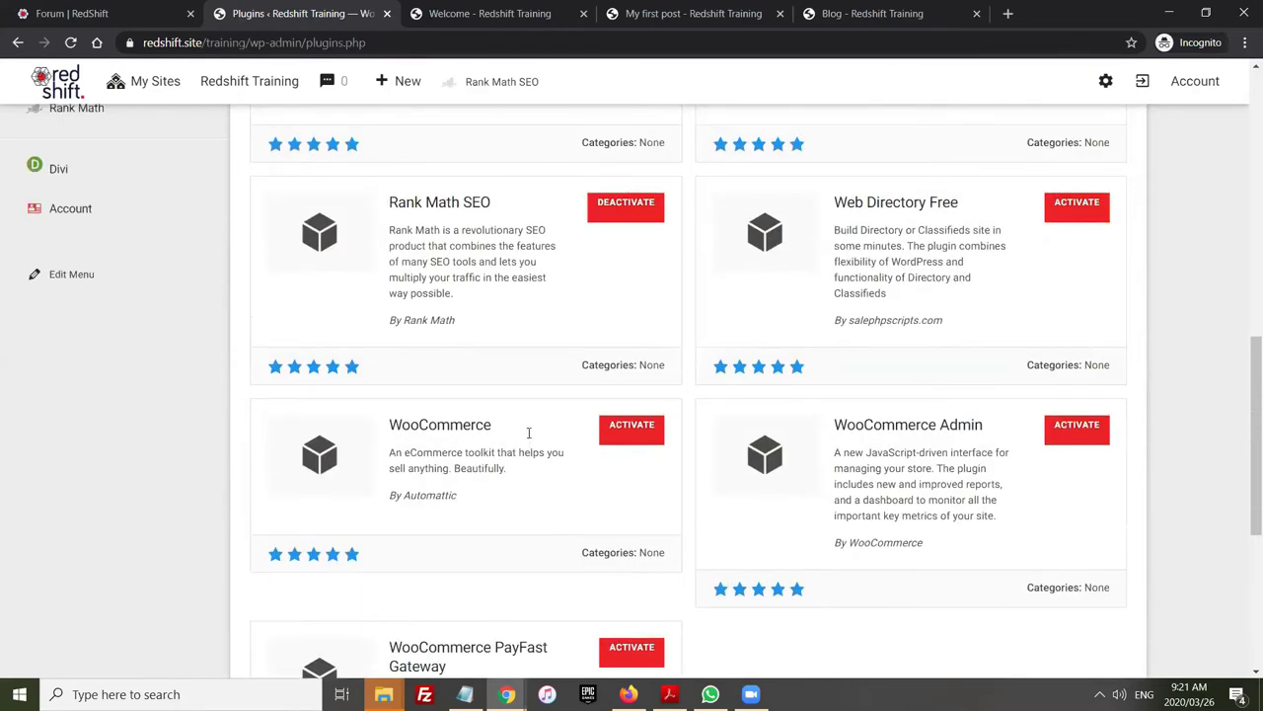
{"action": "scroll", "coordinate": [530, 434], "scroll_direction": "up", "scroll_amount": 6}
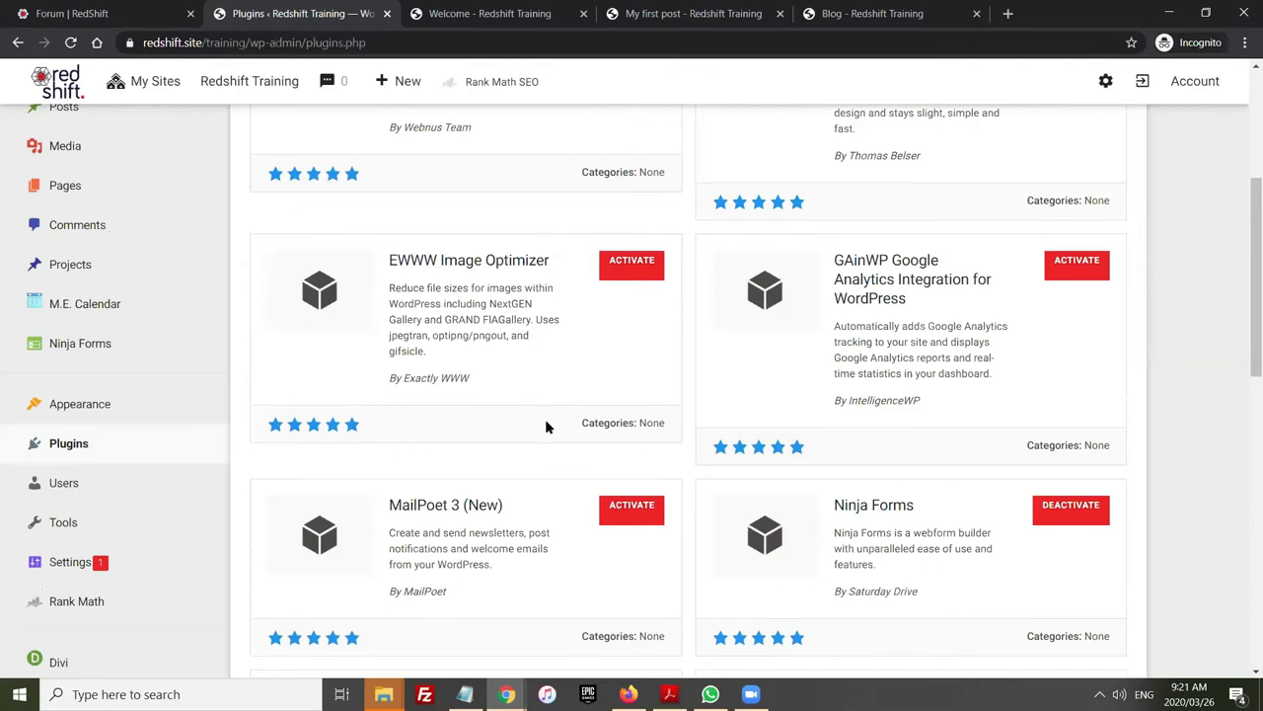
{"action": "scroll", "coordinate": [554, 416], "scroll_direction": "down", "scroll_amount": 2}
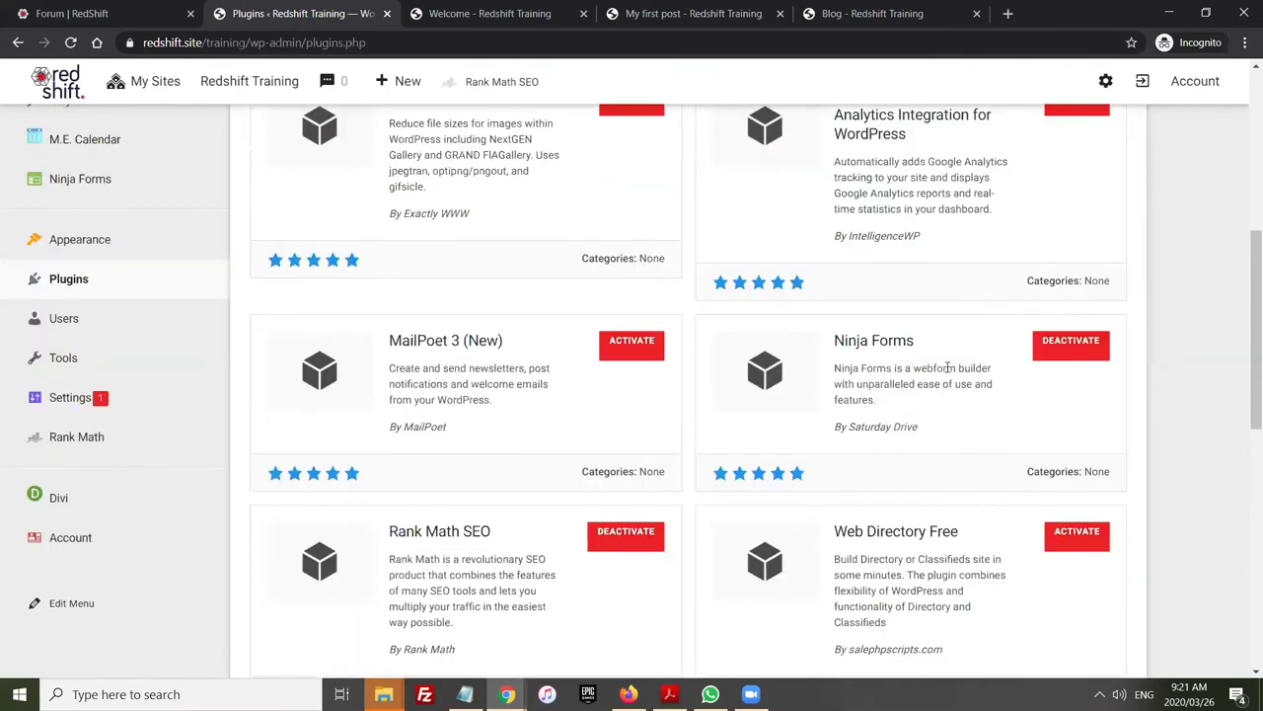
{"action": "scroll", "coordinate": [948, 367], "scroll_direction": "down", "scroll_amount": 4}
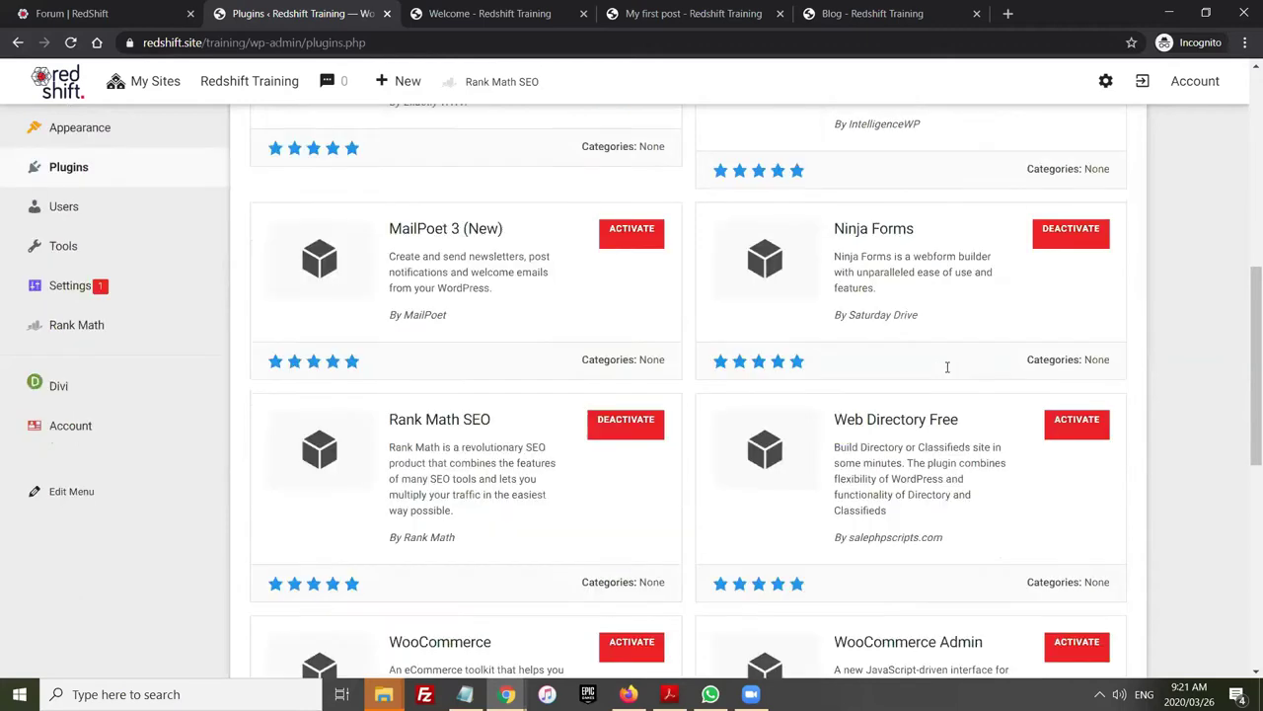
{"action": "scroll", "coordinate": [982, 357], "scroll_direction": "up", "scroll_amount": 1}
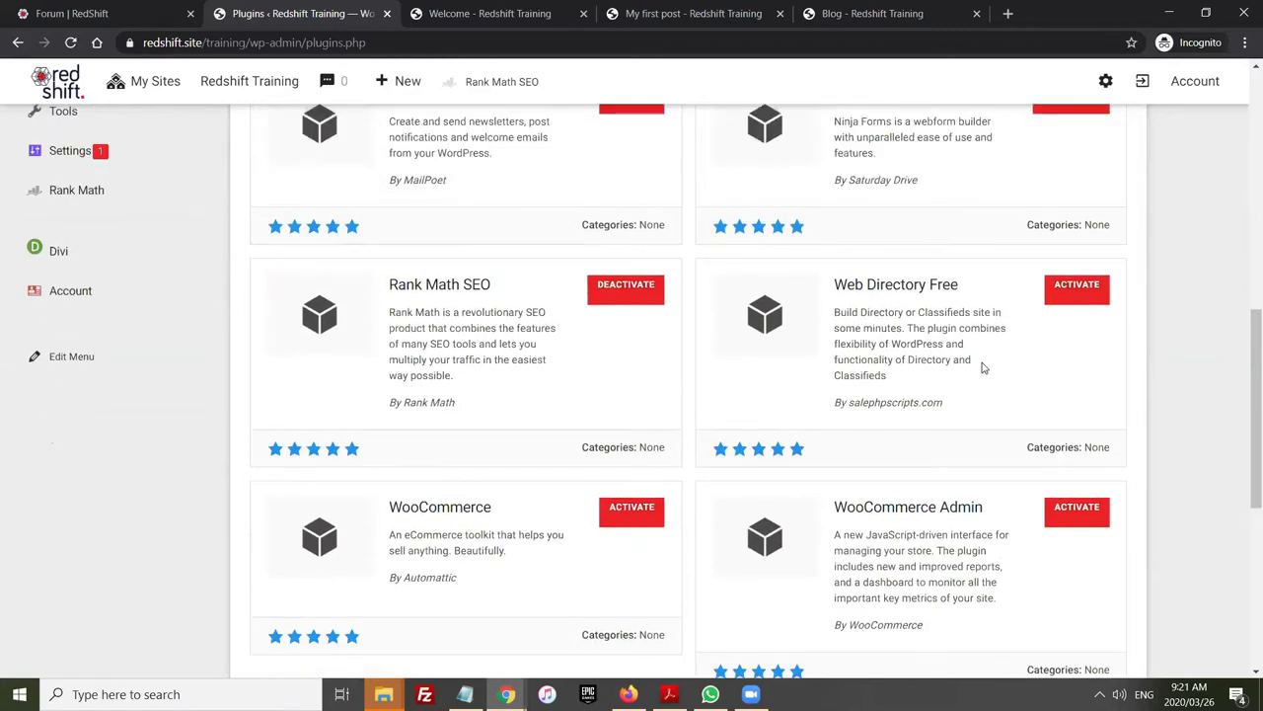
{"action": "left_click", "coordinate": [1091, 295]}
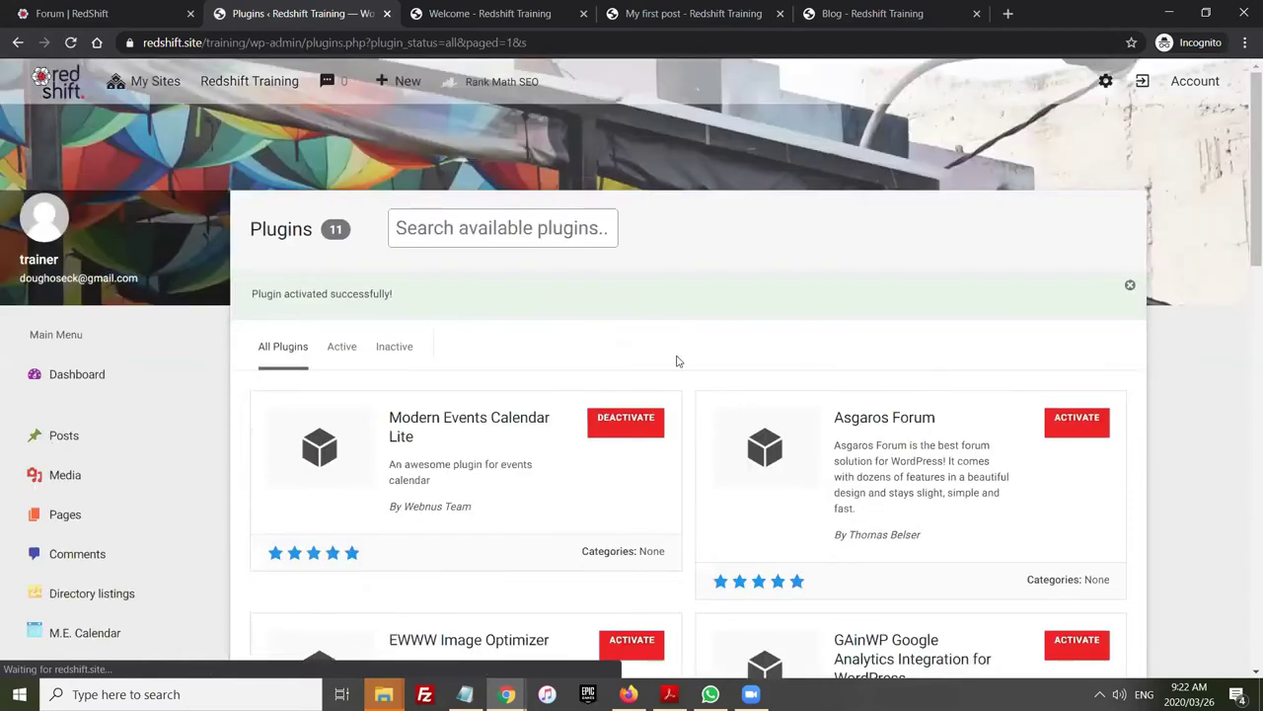
Look over the Directory listings entries that the activated plugin adds to the dashboard's main menu
{"action": "scroll", "coordinate": [483, 385], "scroll_direction": "down", "scroll_amount": 3}
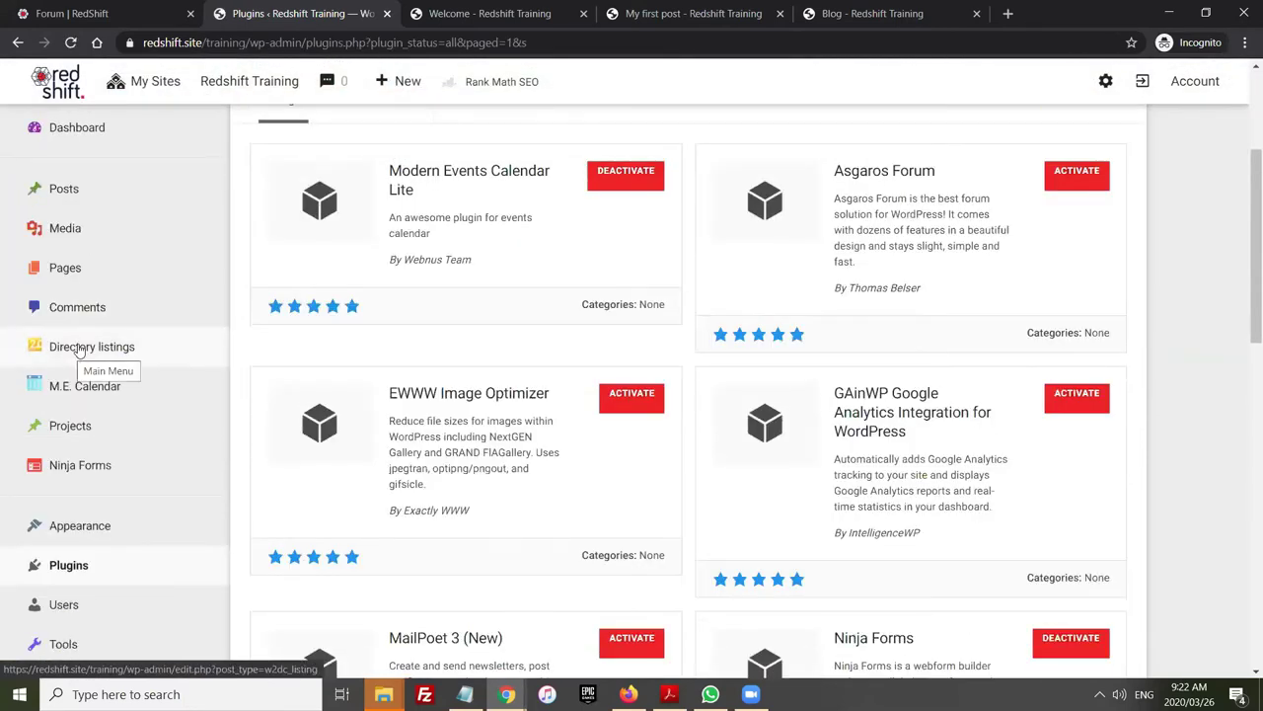
{"action": "left_click", "coordinate": [79, 350]}
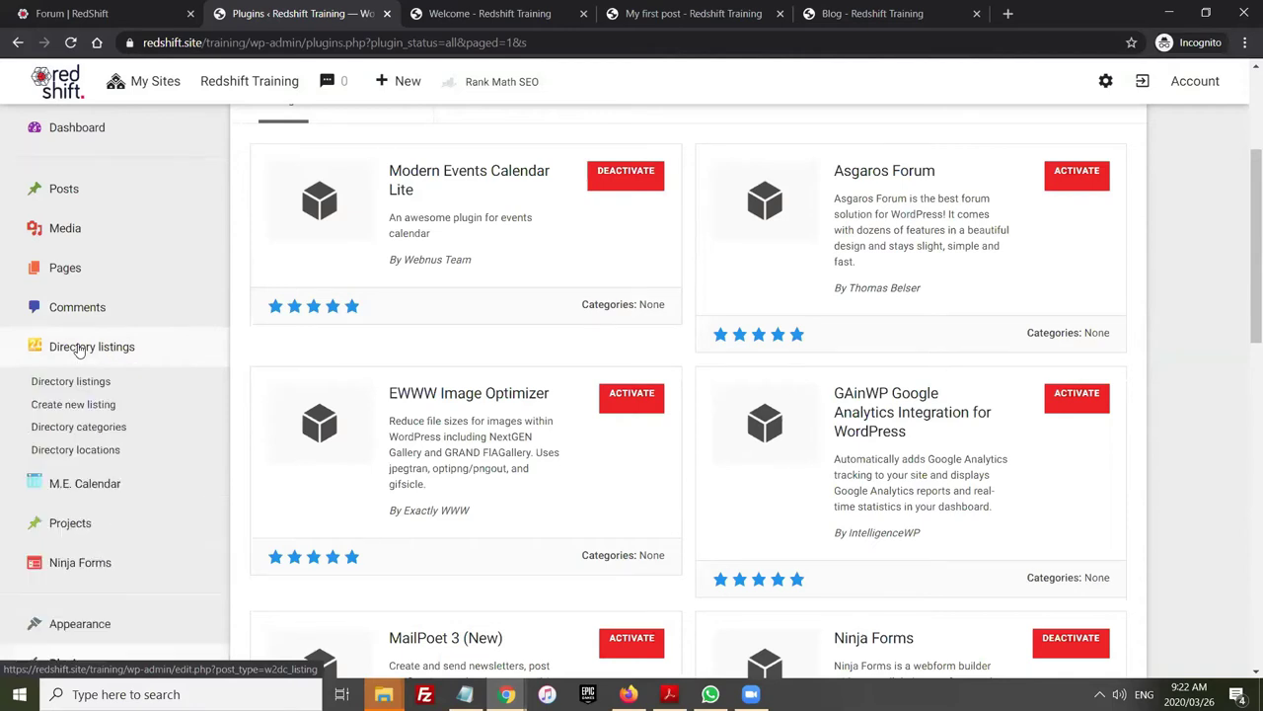
{"action": "scroll", "coordinate": [79, 350], "scroll_direction": "down", "scroll_amount": 1}
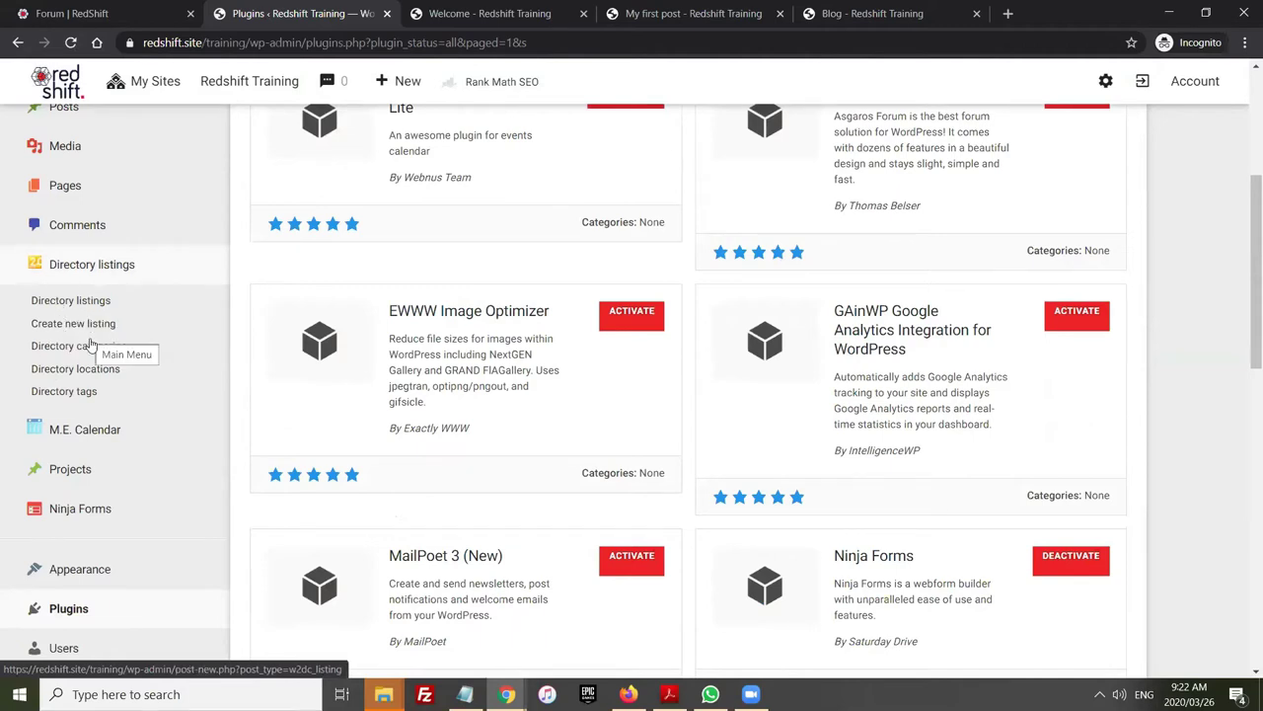
{"action": "scroll", "coordinate": [126, 352], "scroll_direction": "up", "scroll_amount": 2}
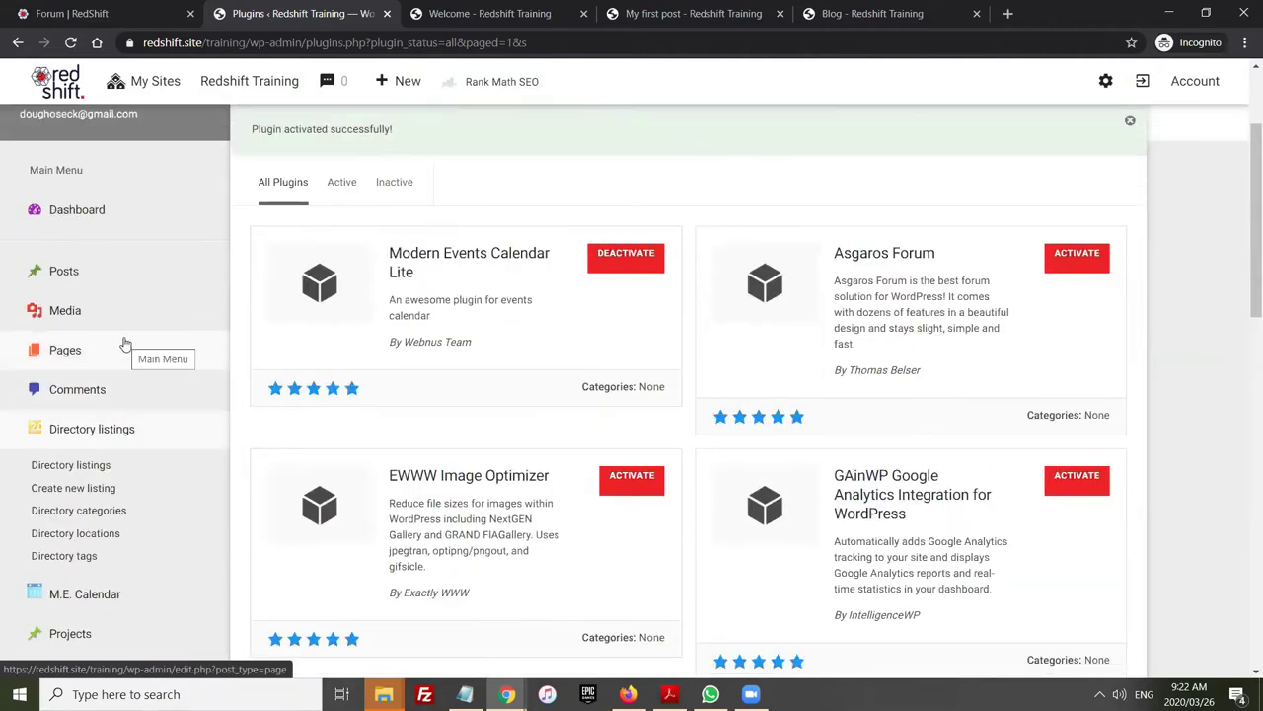
{"action": "scroll", "coordinate": [83, 237], "scroll_direction": "down", "scroll_amount": 1}
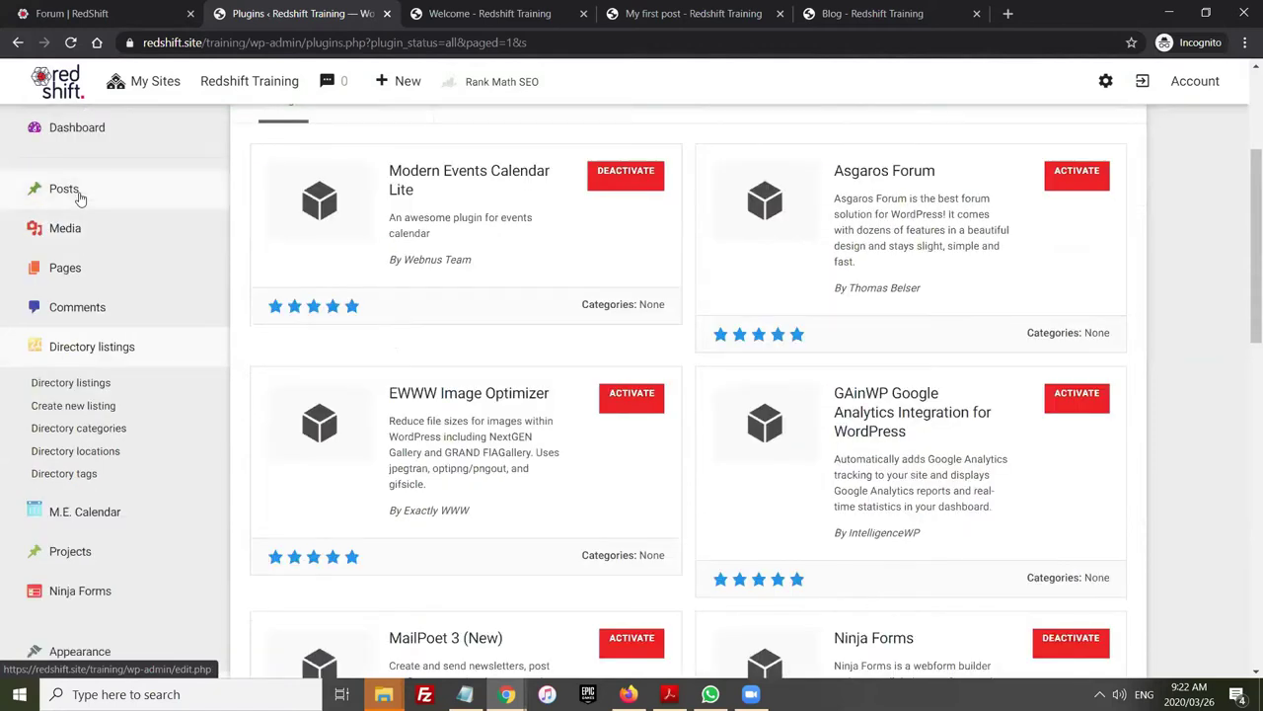
Compare the Posts and Pages submenus with the Directory listings options for listings, categories, locations and tags
{"action": "mouse_move", "coordinate": [81, 201]}
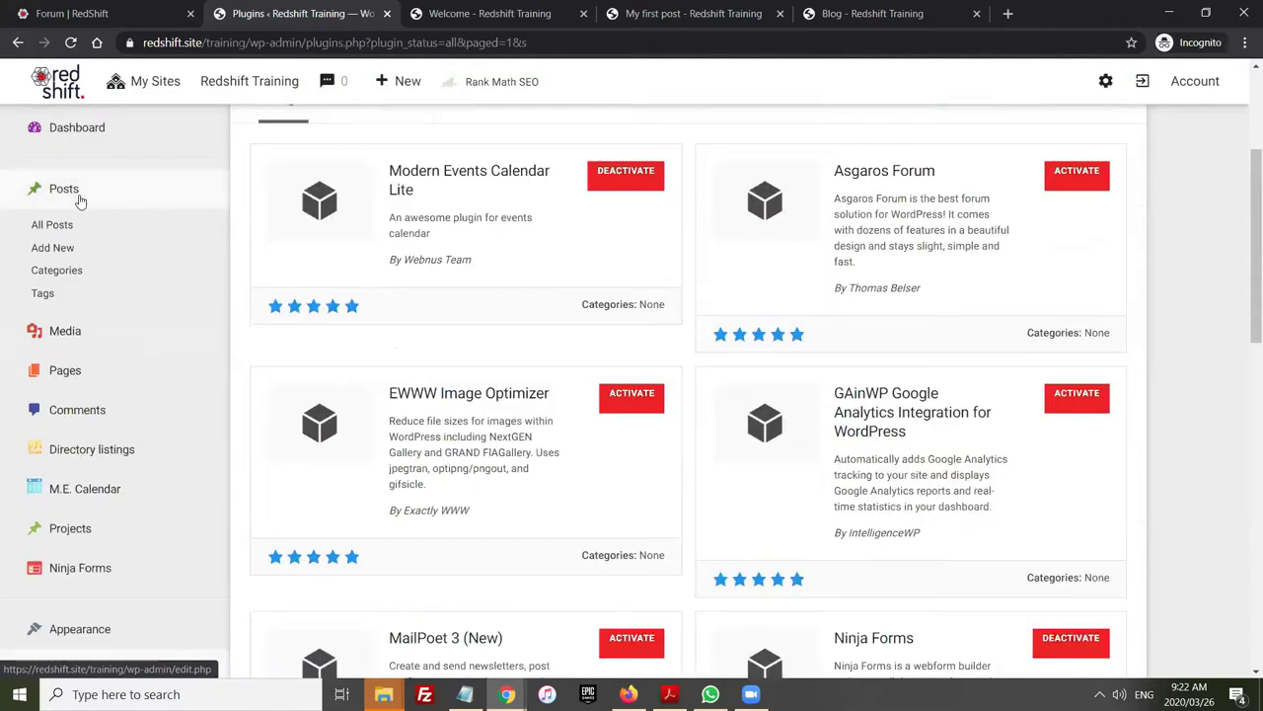
{"action": "mouse_move", "coordinate": [65, 372]}
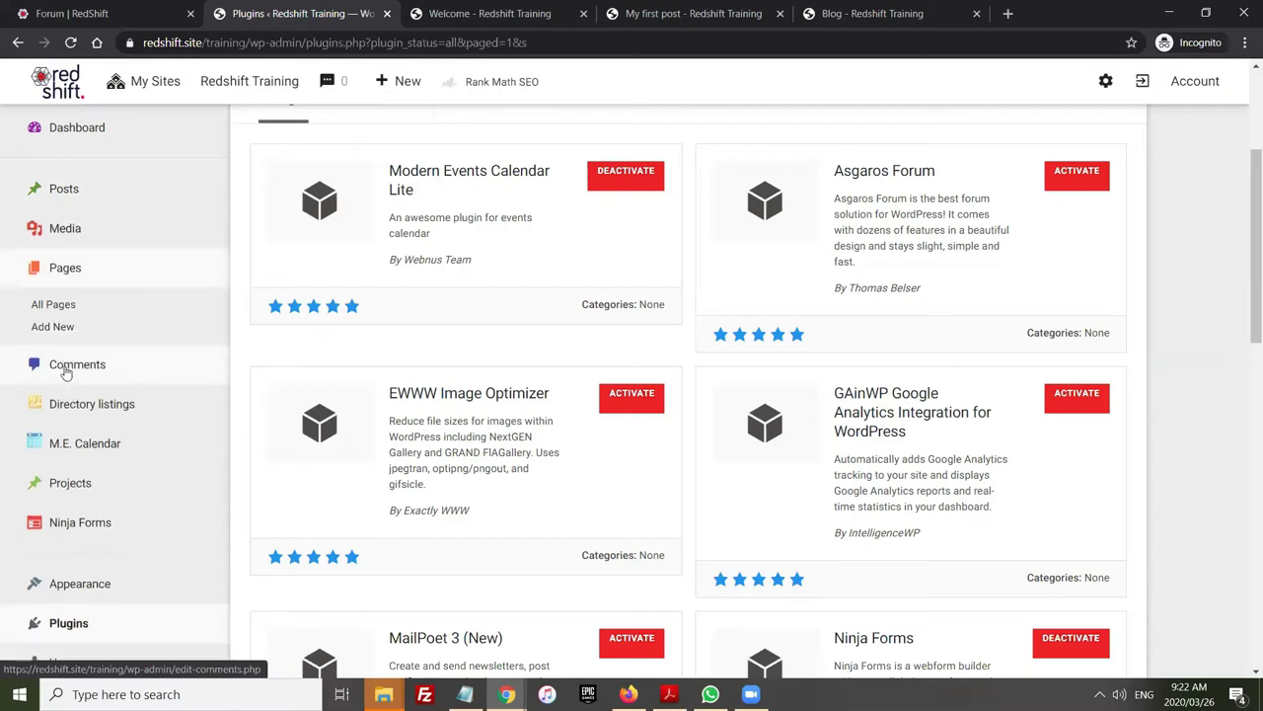
{"action": "scroll", "coordinate": [67, 350], "scroll_direction": "down", "scroll_amount": 1}
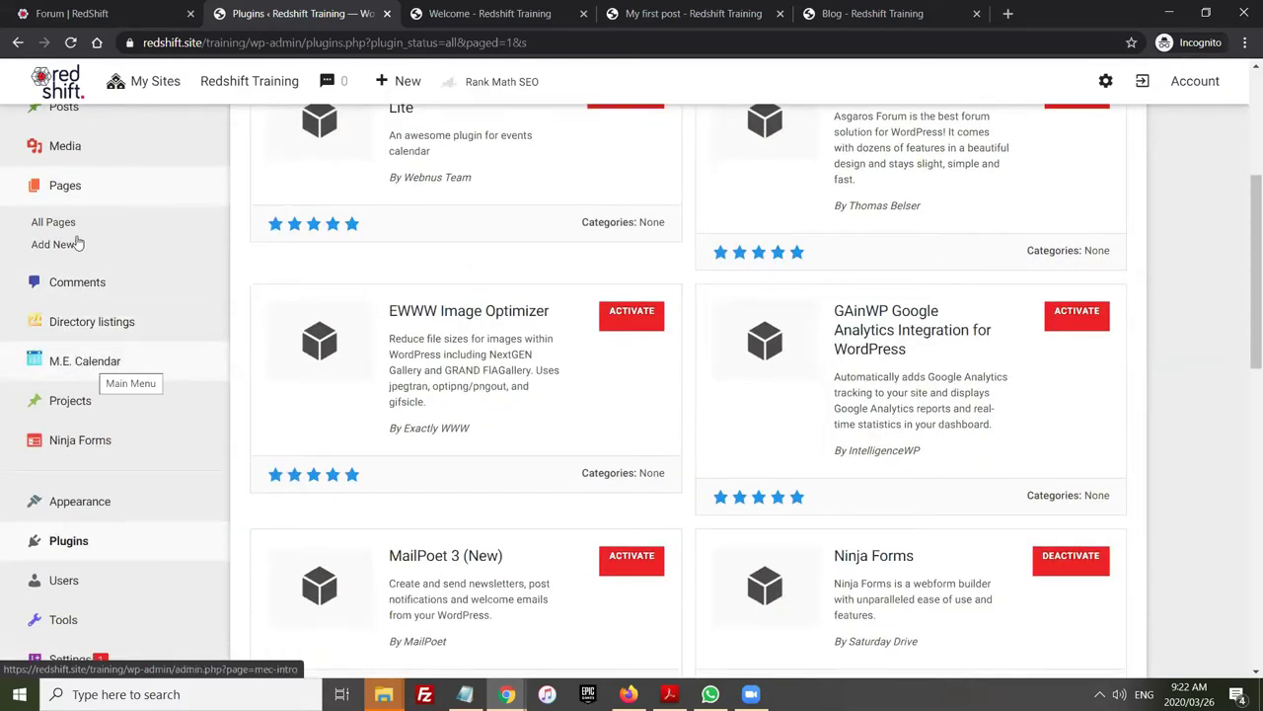
{"action": "scroll", "coordinate": [78, 243], "scroll_direction": "down", "scroll_amount": 1}
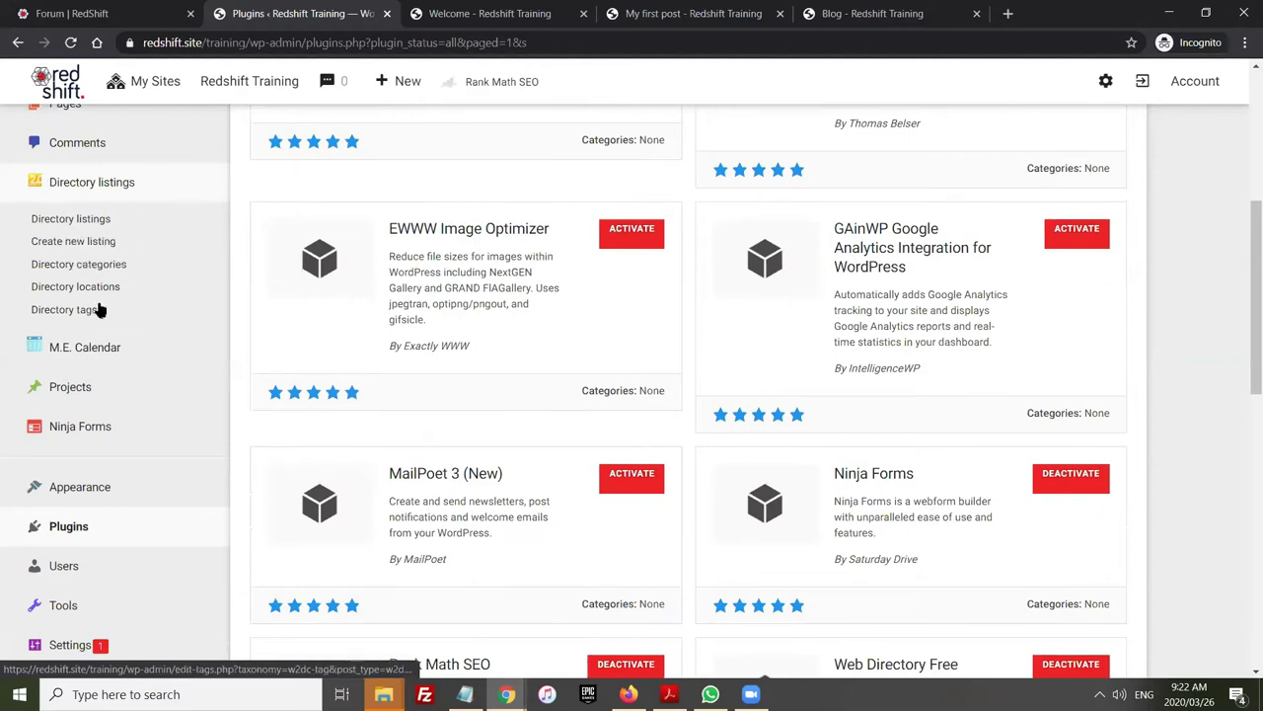
{"action": "scroll", "coordinate": [94, 314], "scroll_direction": "down", "scroll_amount": 1}
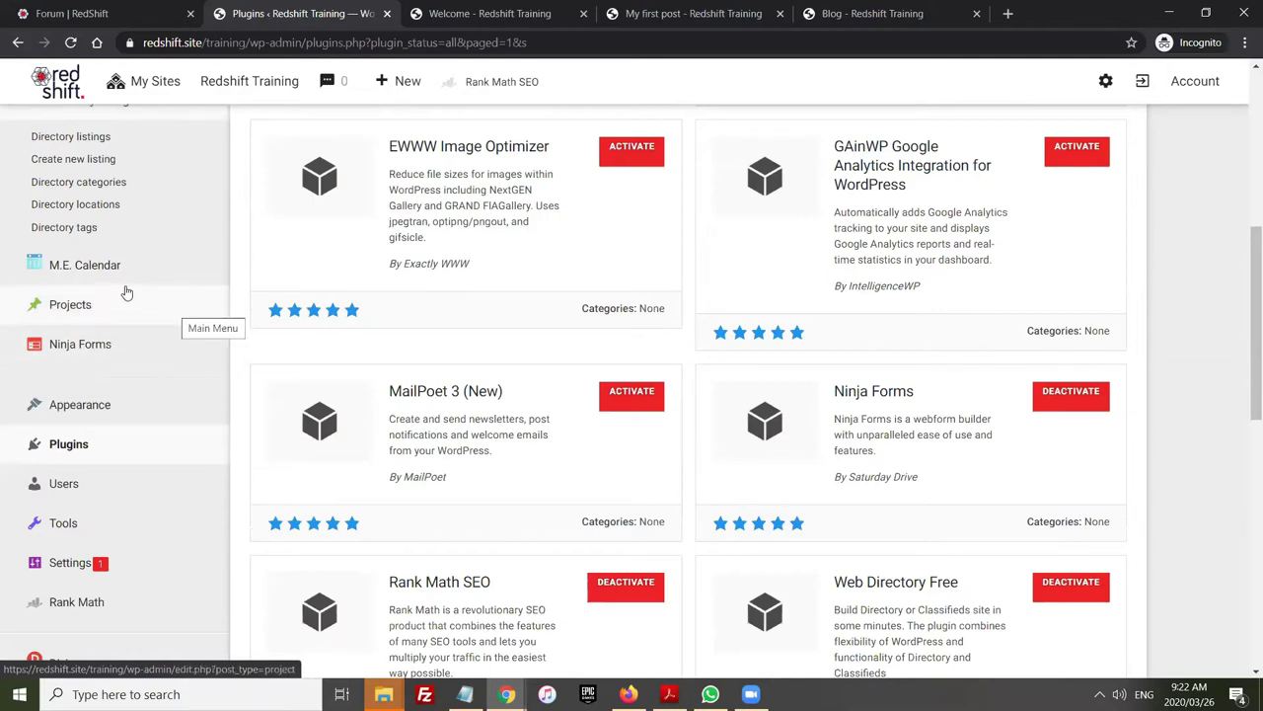
{"action": "scroll", "coordinate": [417, 247], "scroll_direction": "up", "scroll_amount": 3}
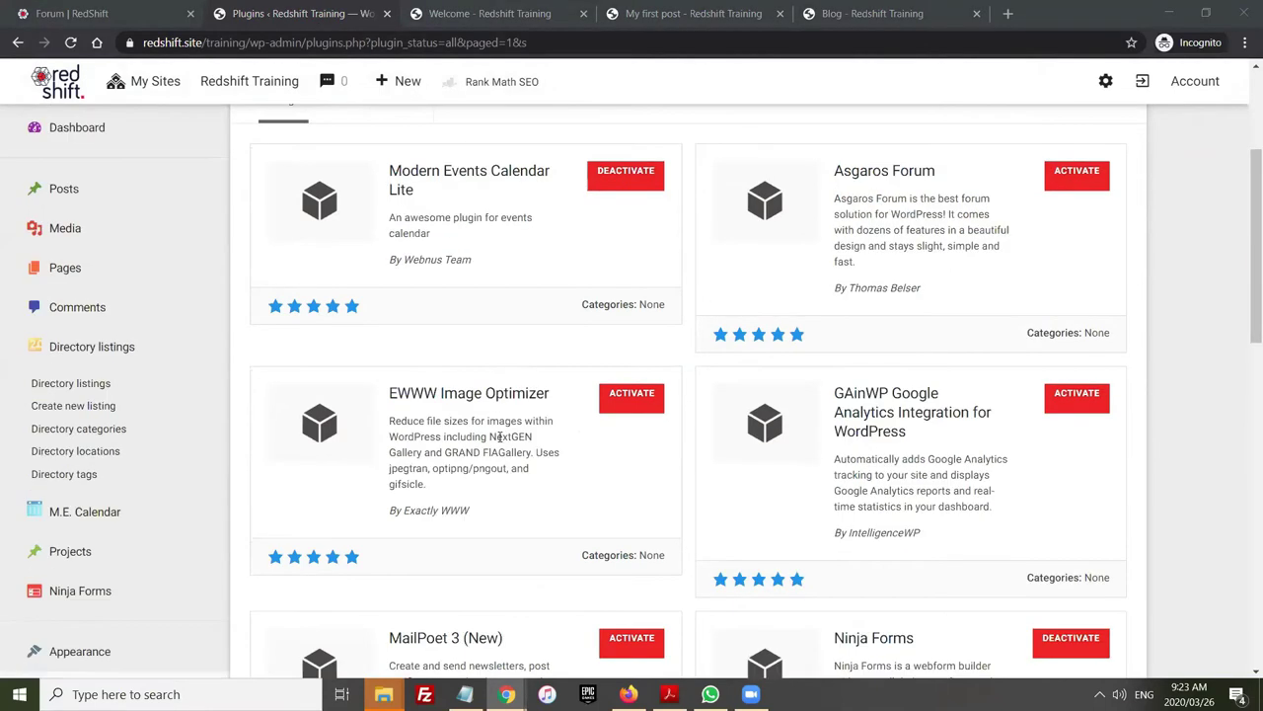
{"action": "scroll", "coordinate": [335, 516], "scroll_direction": "down", "scroll_amount": 1}
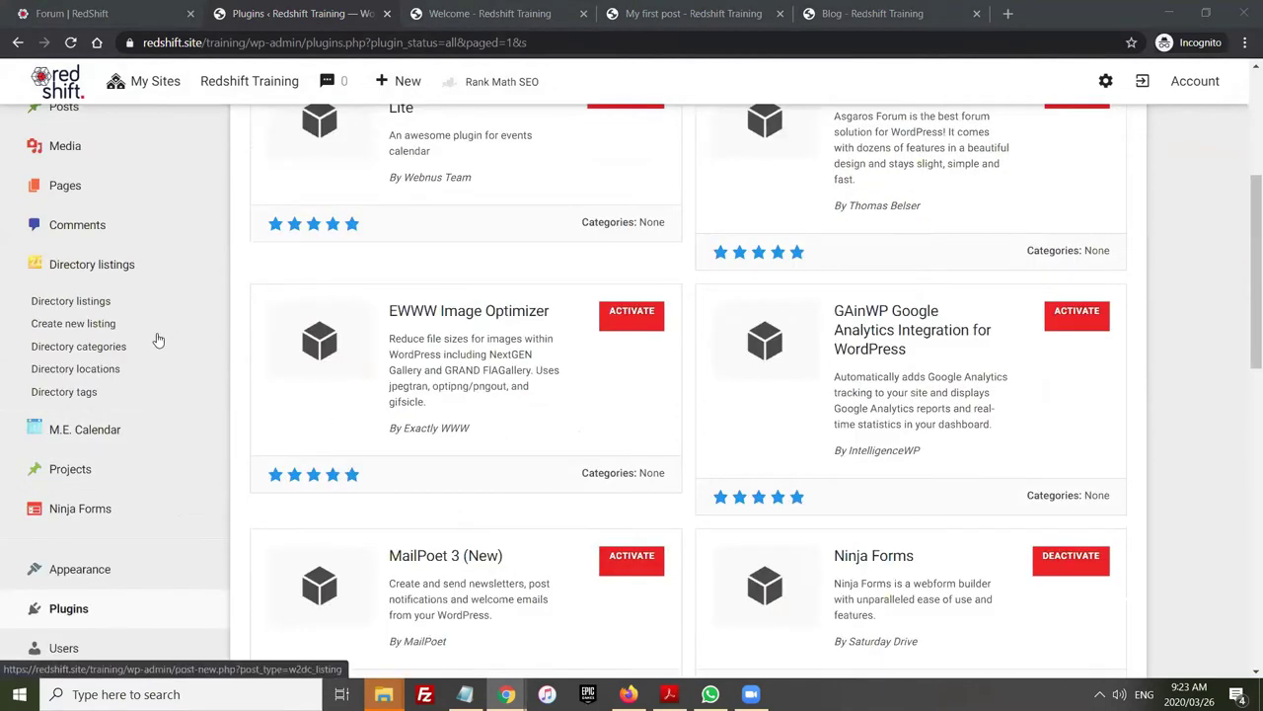
Switch to the Welcome page and examine the header's logo, contact details and social media icons
{"action": "left_click", "coordinate": [410, 28]}
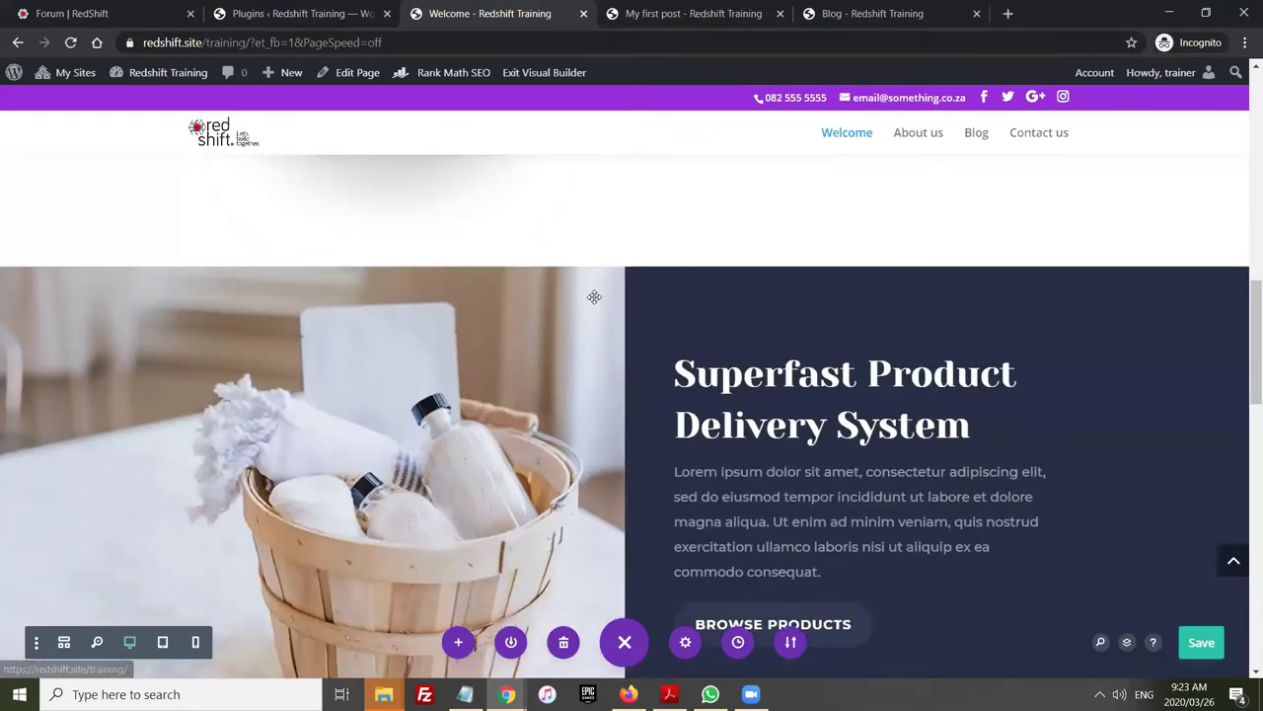
{"action": "scroll", "coordinate": [592, 296], "scroll_direction": "up", "scroll_amount": 5}
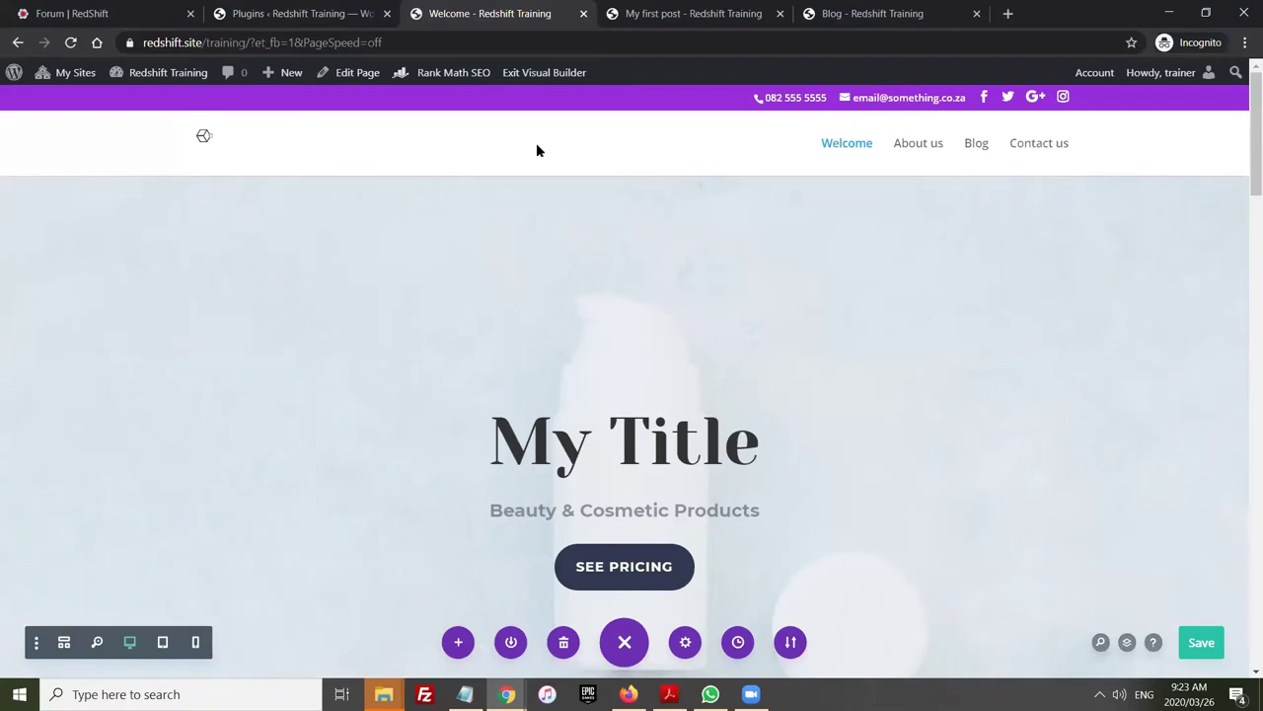
{"action": "triple_click", "coordinate": [780, 97]}
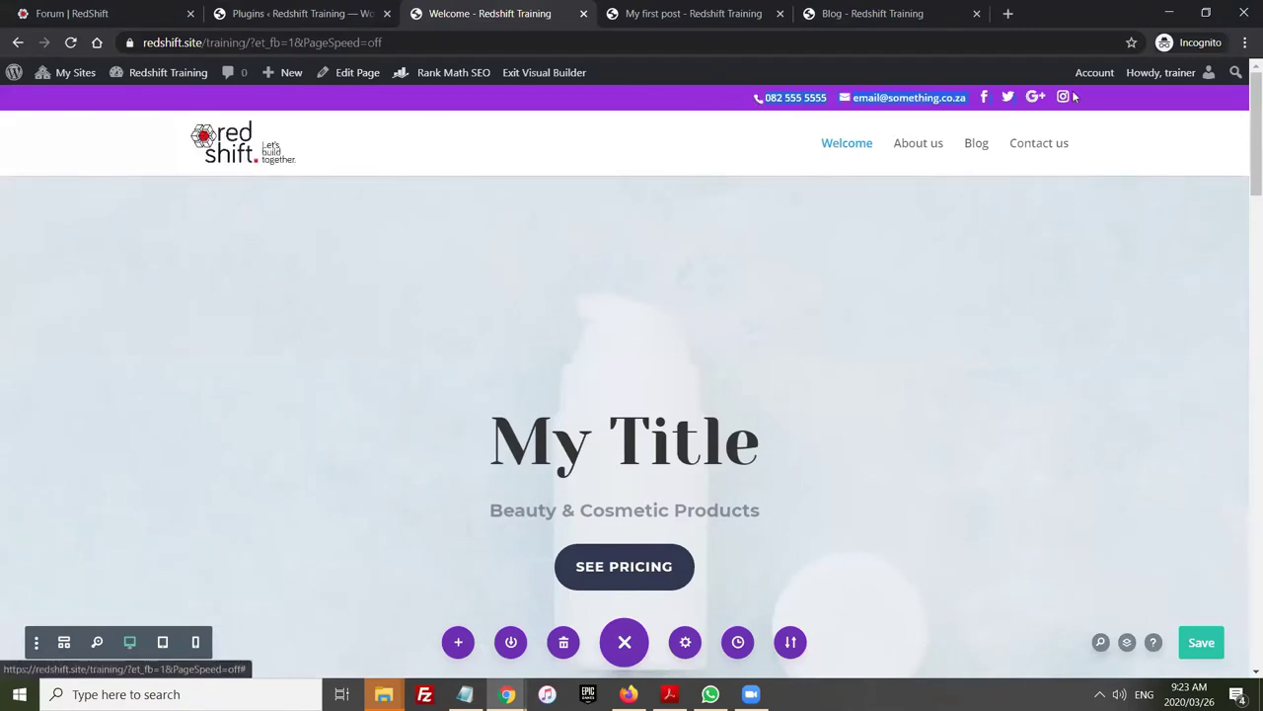
{"action": "left_click", "coordinate": [621, 146]}
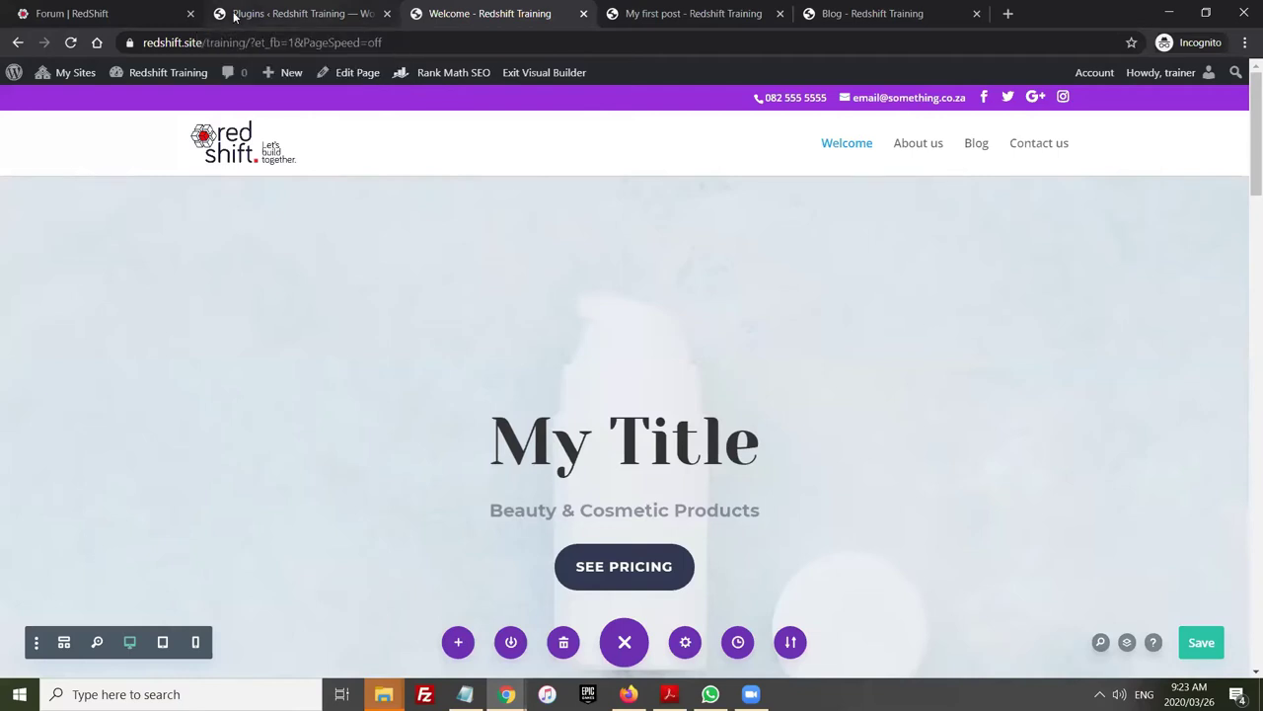
Return to the training site's dashboard and open the Divi Theme Options
{"action": "key", "text": "ctrl+shift+Tab"}
{"action": "scroll", "coordinate": [113, 566], "scroll_direction": "down", "scroll_amount": 5}
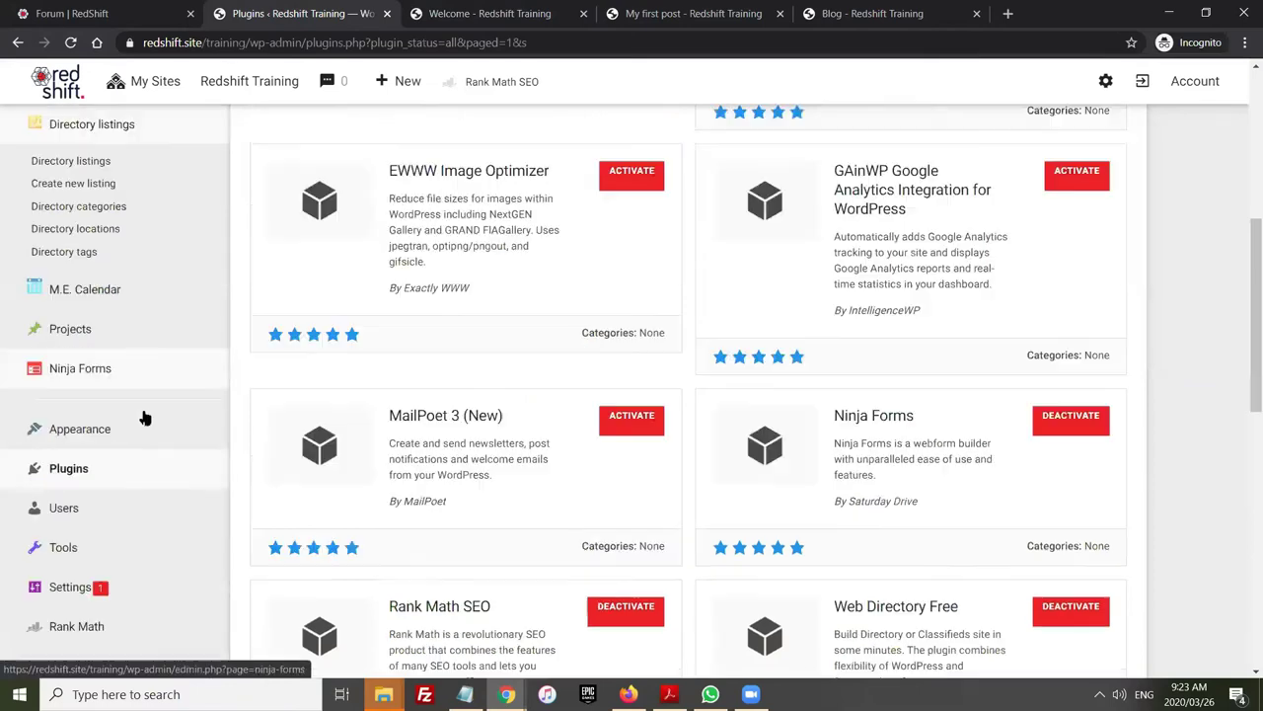
{"action": "scroll", "coordinate": [96, 470], "scroll_direction": "down", "scroll_amount": 2}
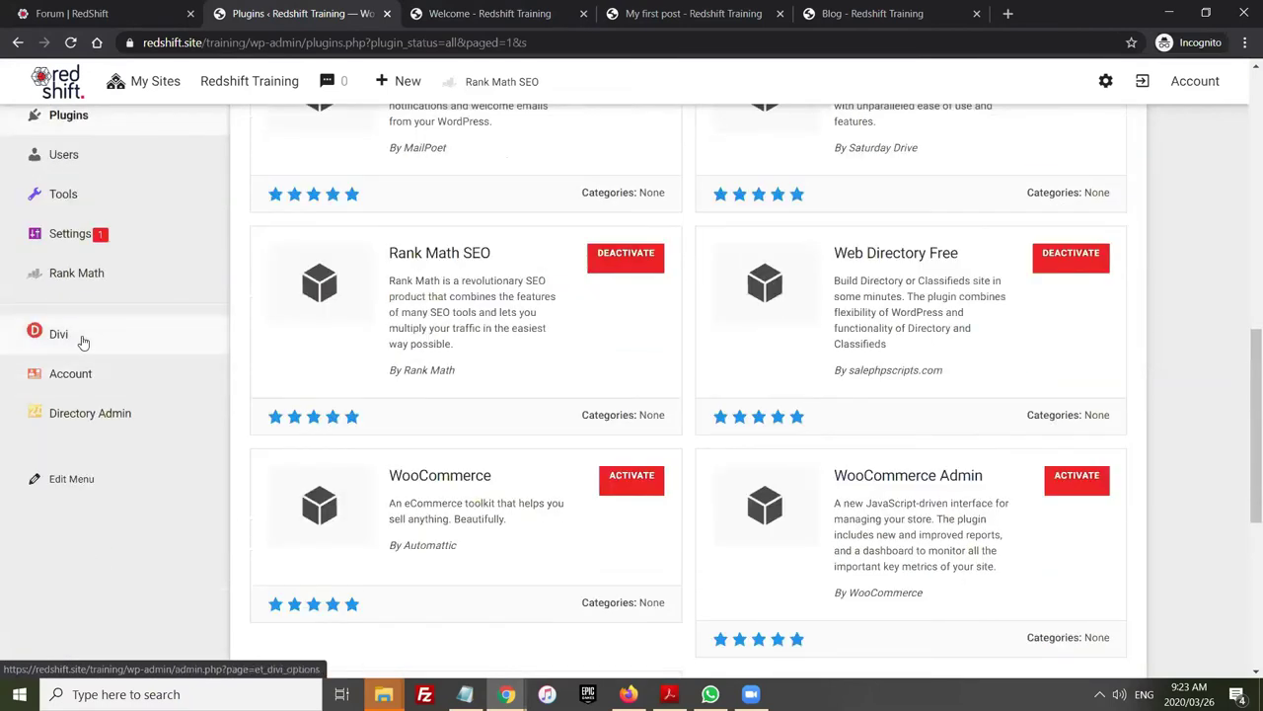
{"action": "mouse_move", "coordinate": [83, 325]}
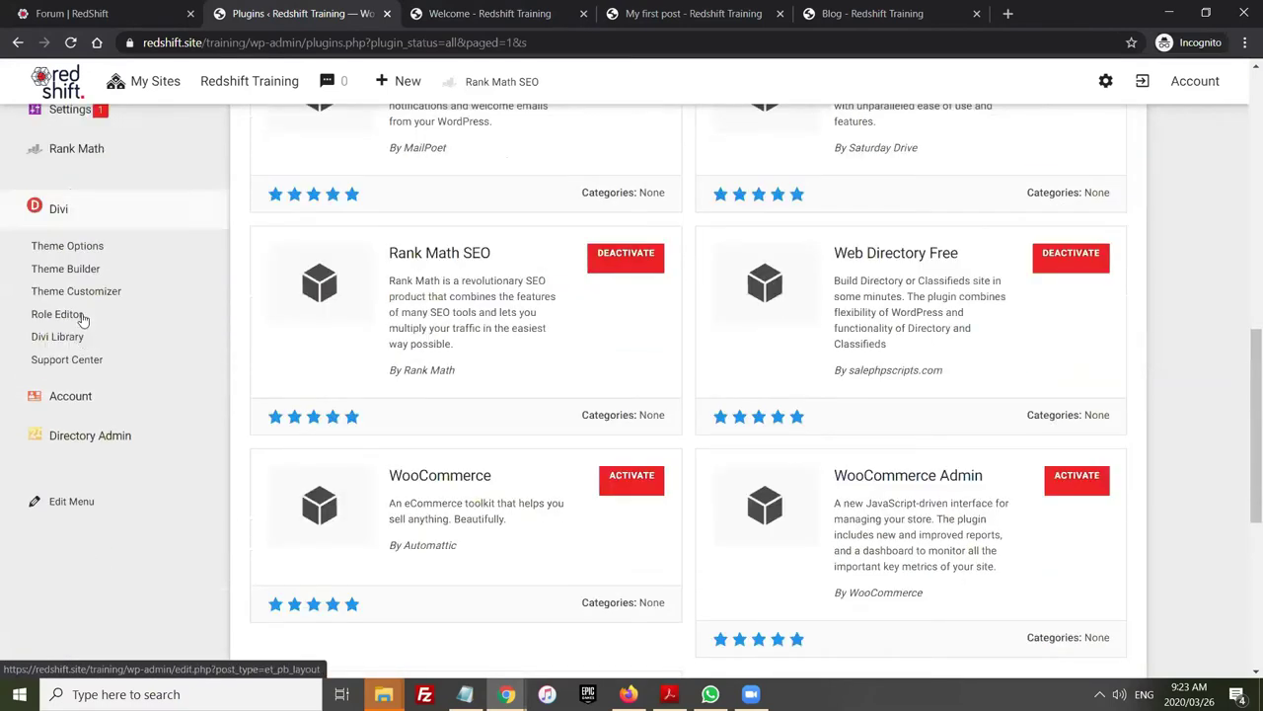
{"action": "left_click", "coordinate": [73, 255]}
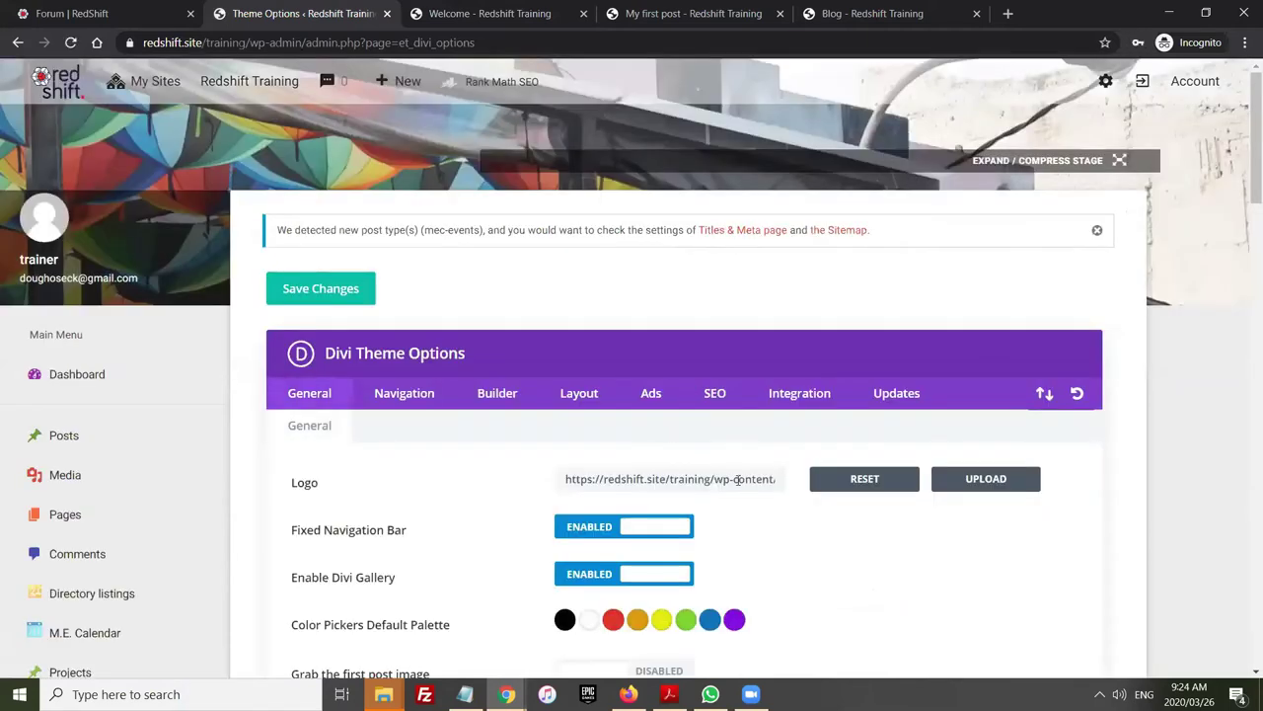
Browse the media library images available for the site logo, and leave without choosing one
{"action": "scroll", "coordinate": [850, 479], "scroll_direction": "down", "scroll_amount": 1}
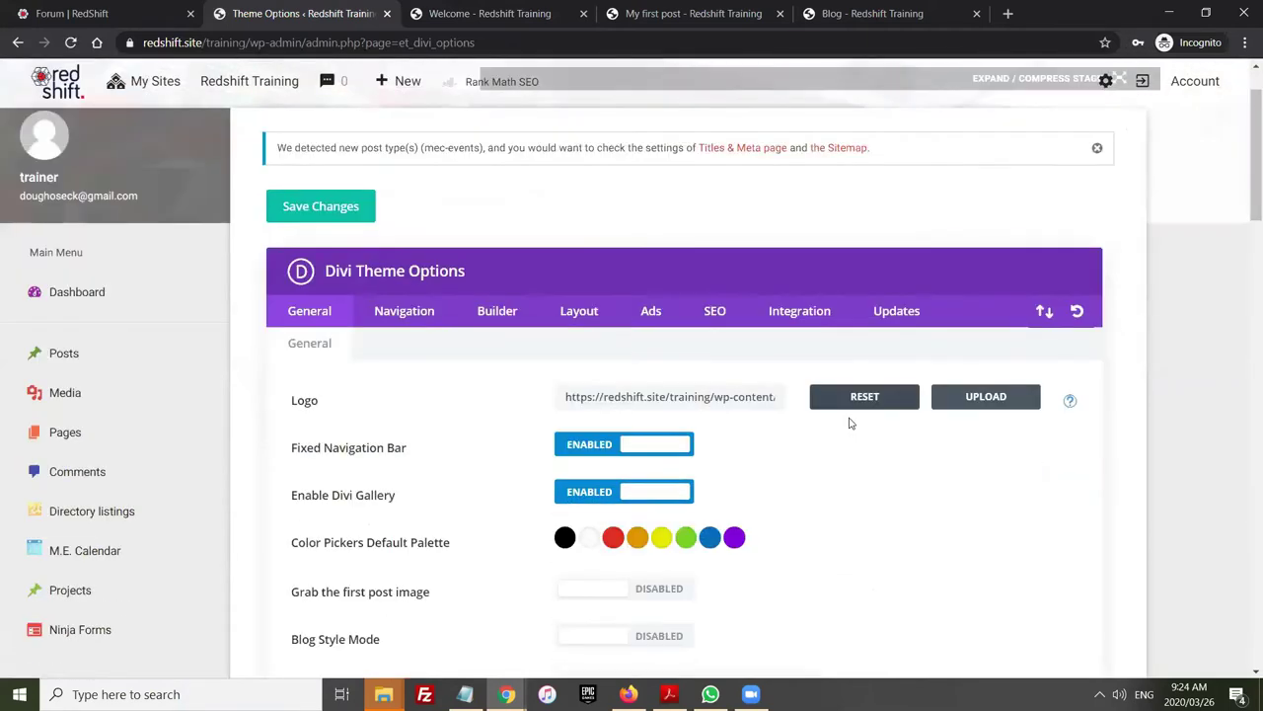
{"action": "left_click", "coordinate": [998, 404]}
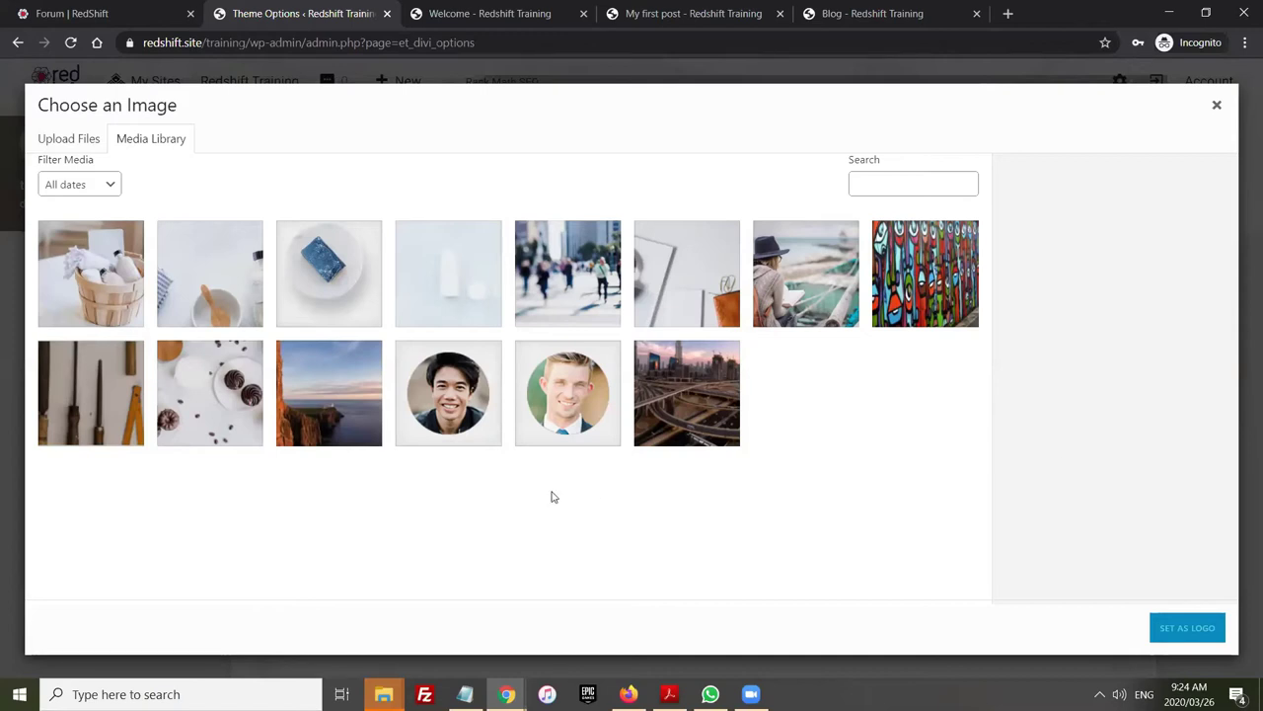
{"action": "left_click", "coordinate": [1216, 109]}
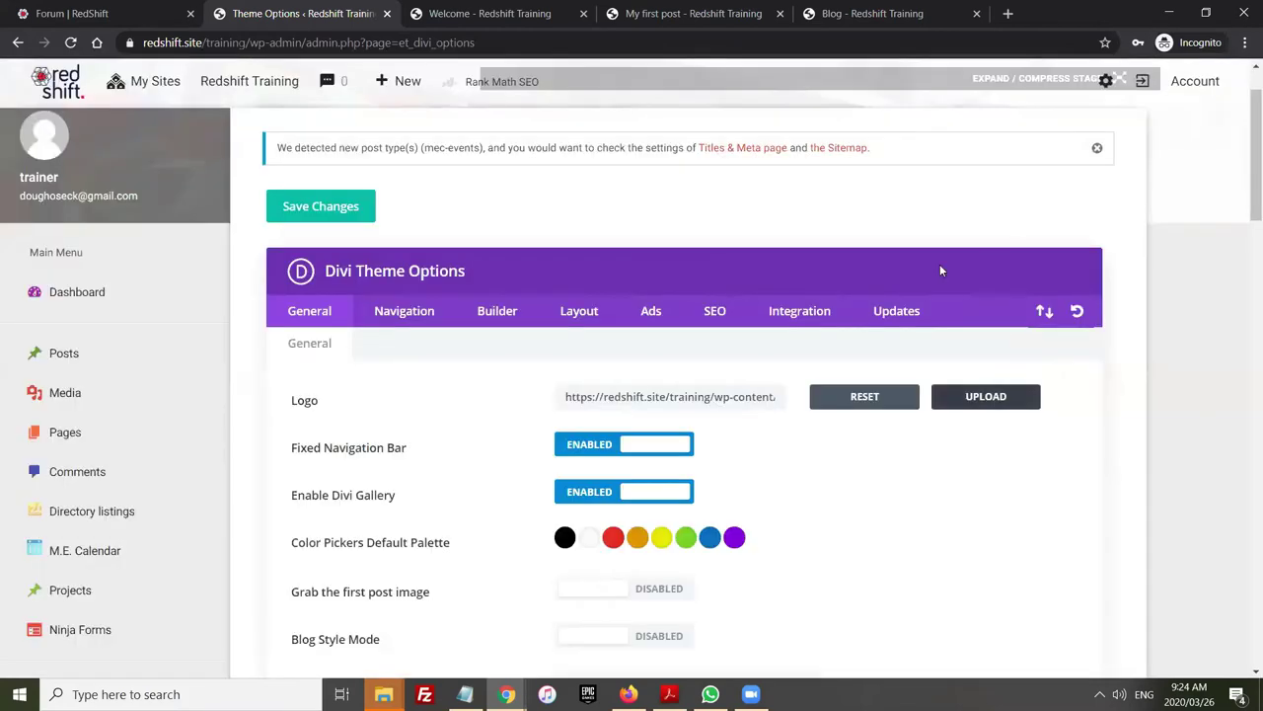
Examine the general theme options for the navigation bar, gallery, color palette, sidebar layout and Google settings
{"action": "scroll", "coordinate": [698, 370], "scroll_direction": "down", "scroll_amount": 2}
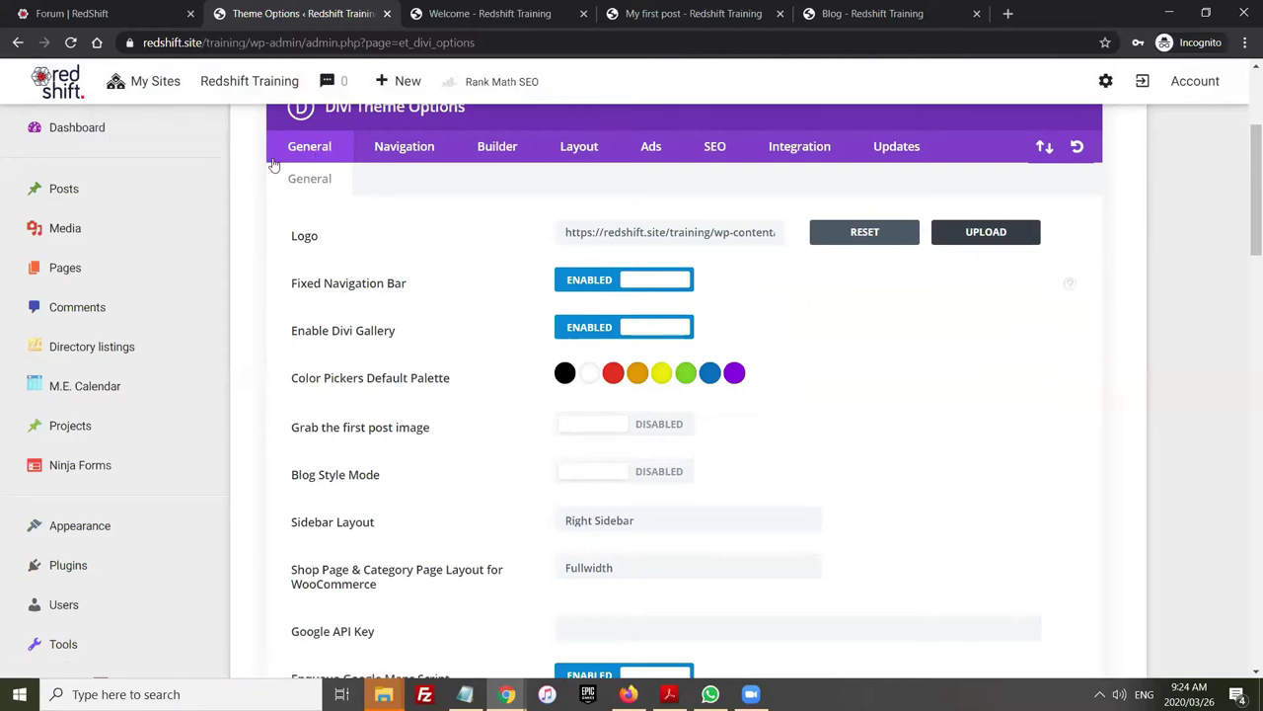
{"action": "scroll", "coordinate": [385, 361], "scroll_direction": "up", "scroll_amount": 1}
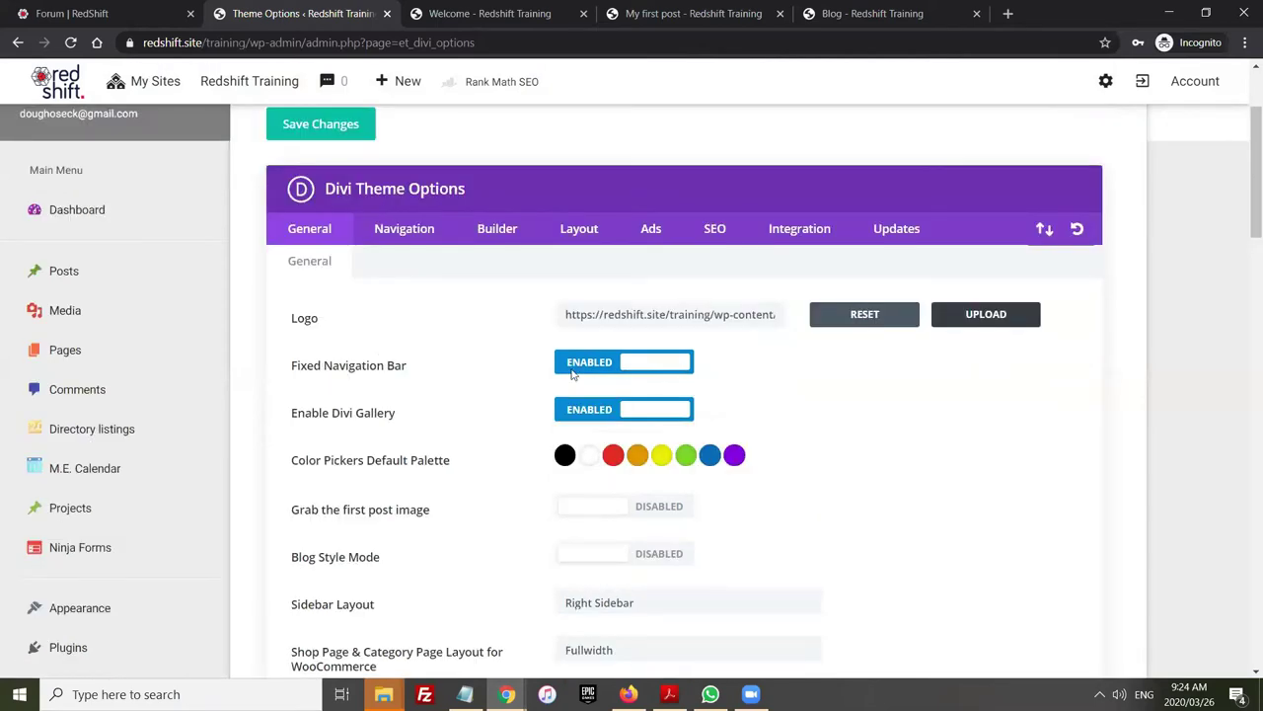
{"action": "scroll", "coordinate": [587, 377], "scroll_direction": "down", "scroll_amount": 1}
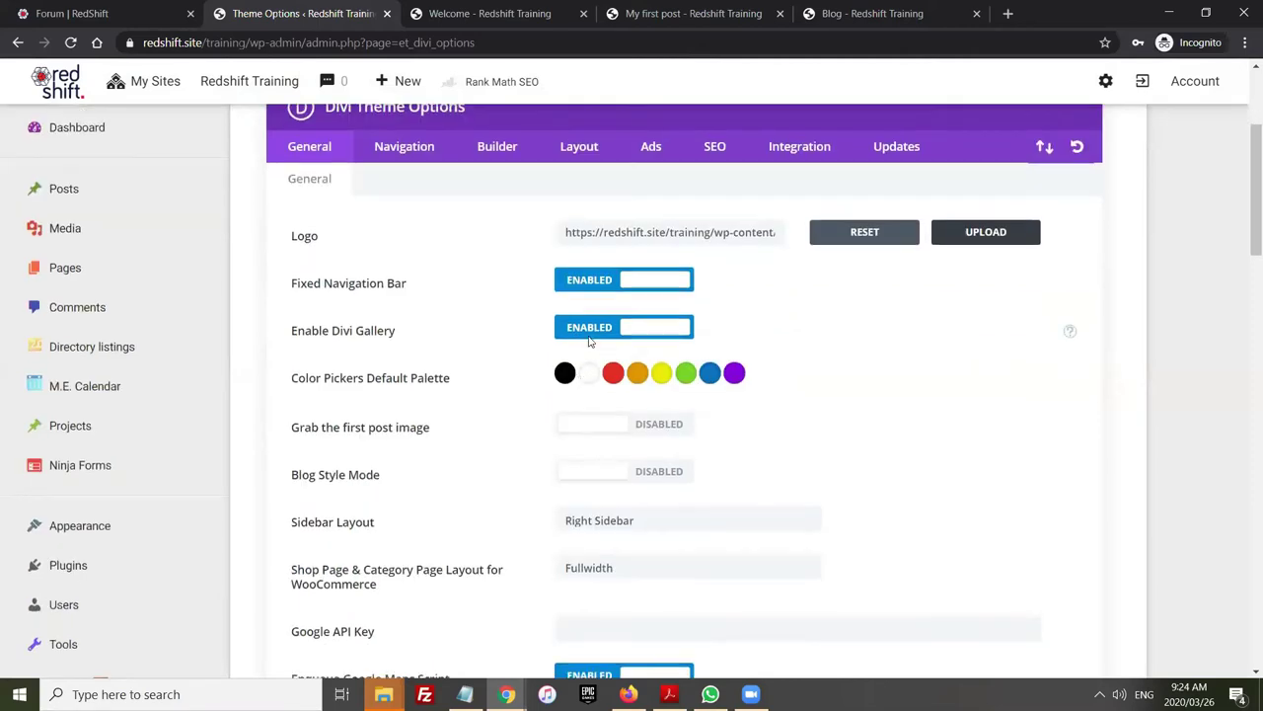
{"action": "scroll", "coordinate": [572, 356], "scroll_direction": "down", "scroll_amount": 3}
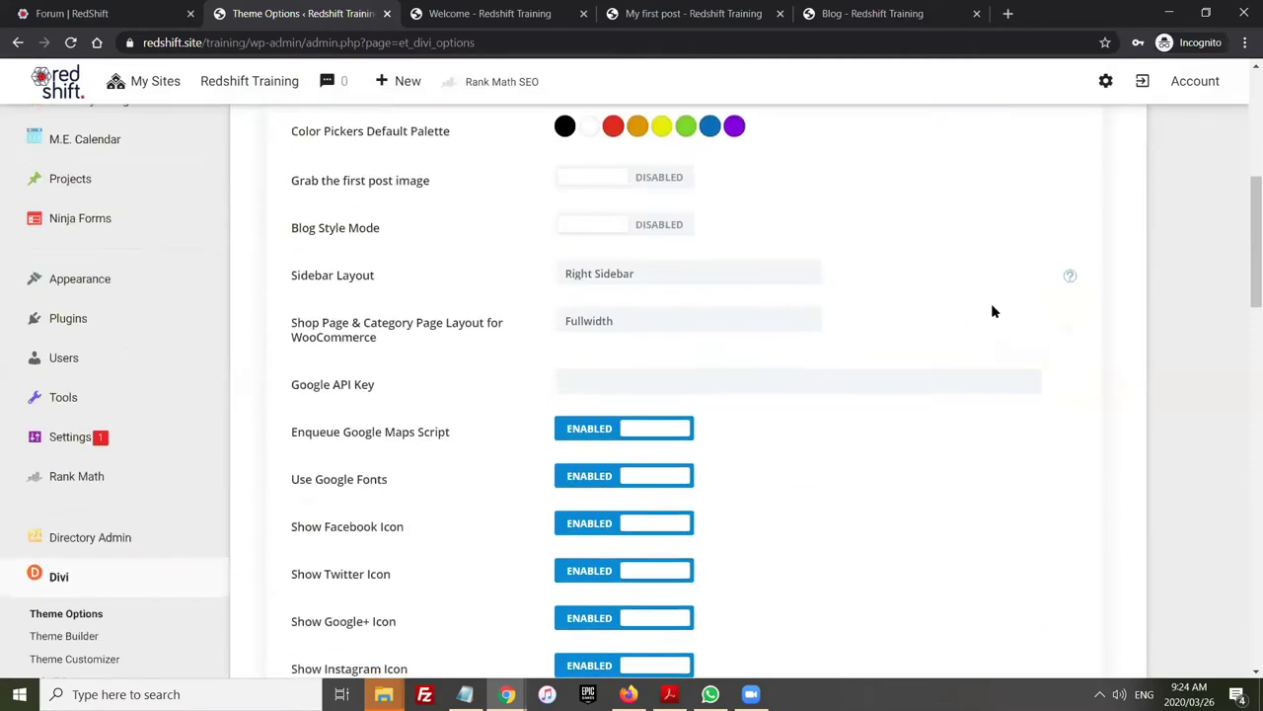
{"action": "scroll", "coordinate": [874, 197], "scroll_direction": "down", "scroll_amount": 2}
{"action": "scroll", "coordinate": [815, 214], "scroll_direction": "down", "scroll_amount": 2}
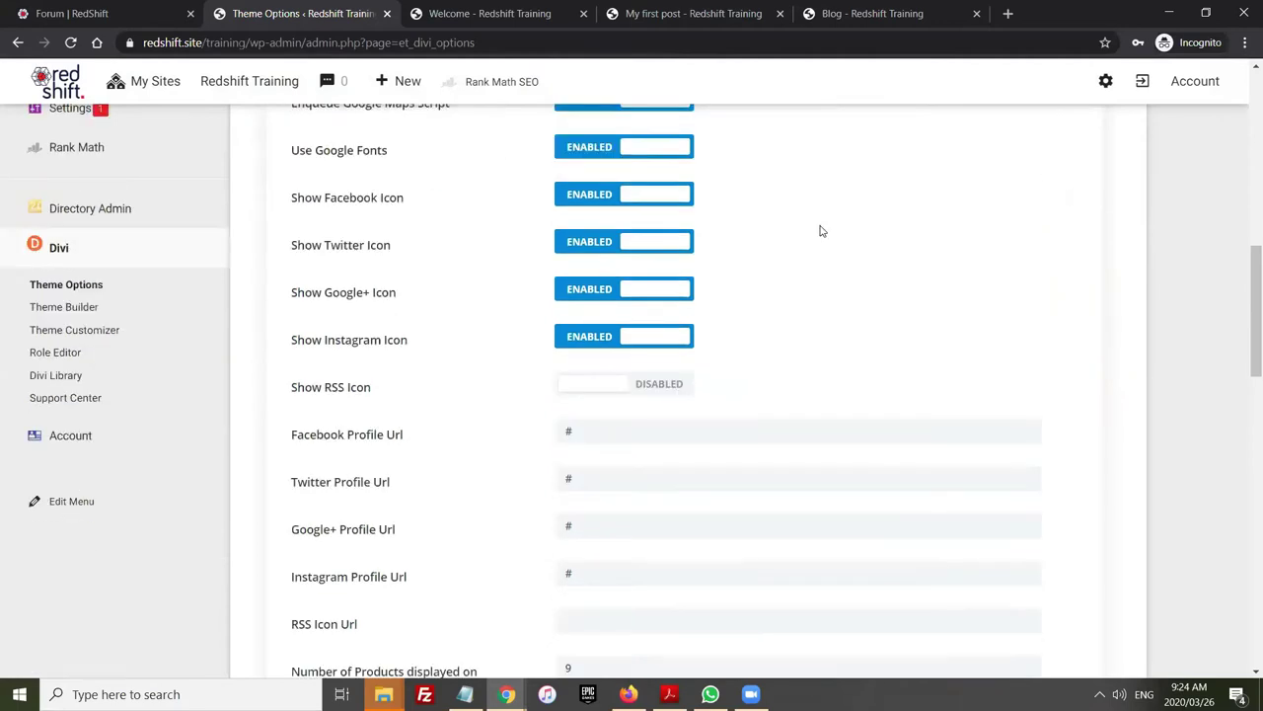
Examine the social media icon toggles and the Facebook, Twitter, Google+ and Instagram profile URL fields
{"action": "scroll", "coordinate": [819, 278], "scroll_direction": "down", "scroll_amount": 1}
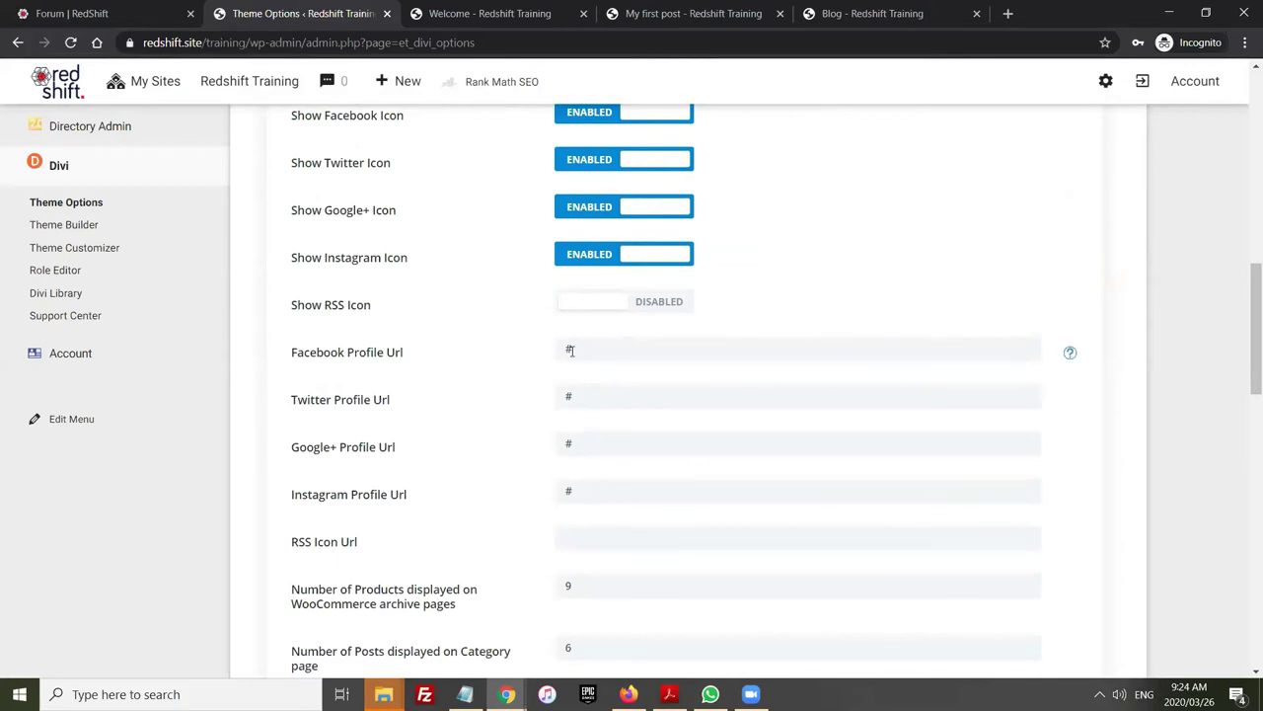
{"action": "left_click_drag", "start_coordinate": [577, 353], "coordinate": [558, 349]}
{"action": "left_click_drag", "start_coordinate": [578, 397], "coordinate": [558, 397]}
{"action": "scroll", "coordinate": [619, 409], "scroll_direction": "down", "scroll_amount": 1}
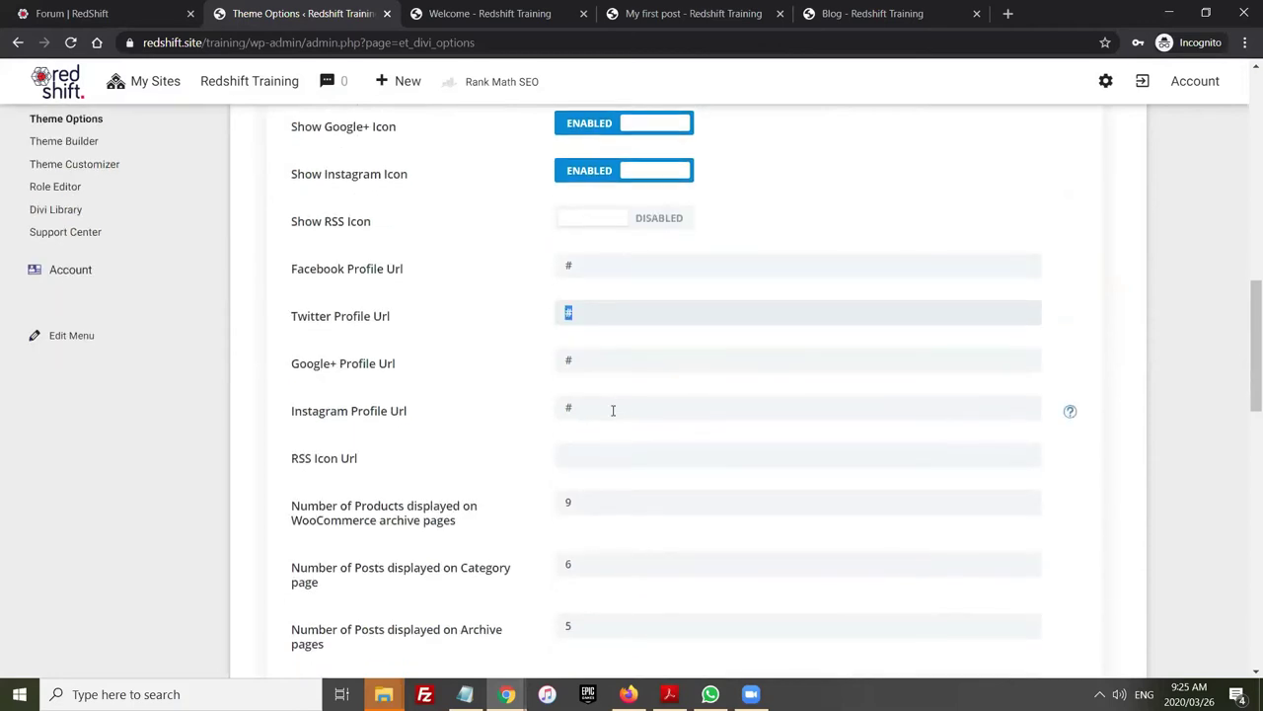
{"action": "scroll", "coordinate": [604, 375], "scroll_direction": "down", "scroll_amount": 2}
{"action": "scroll", "coordinate": [595, 383], "scroll_direction": "up", "scroll_amount": 5}
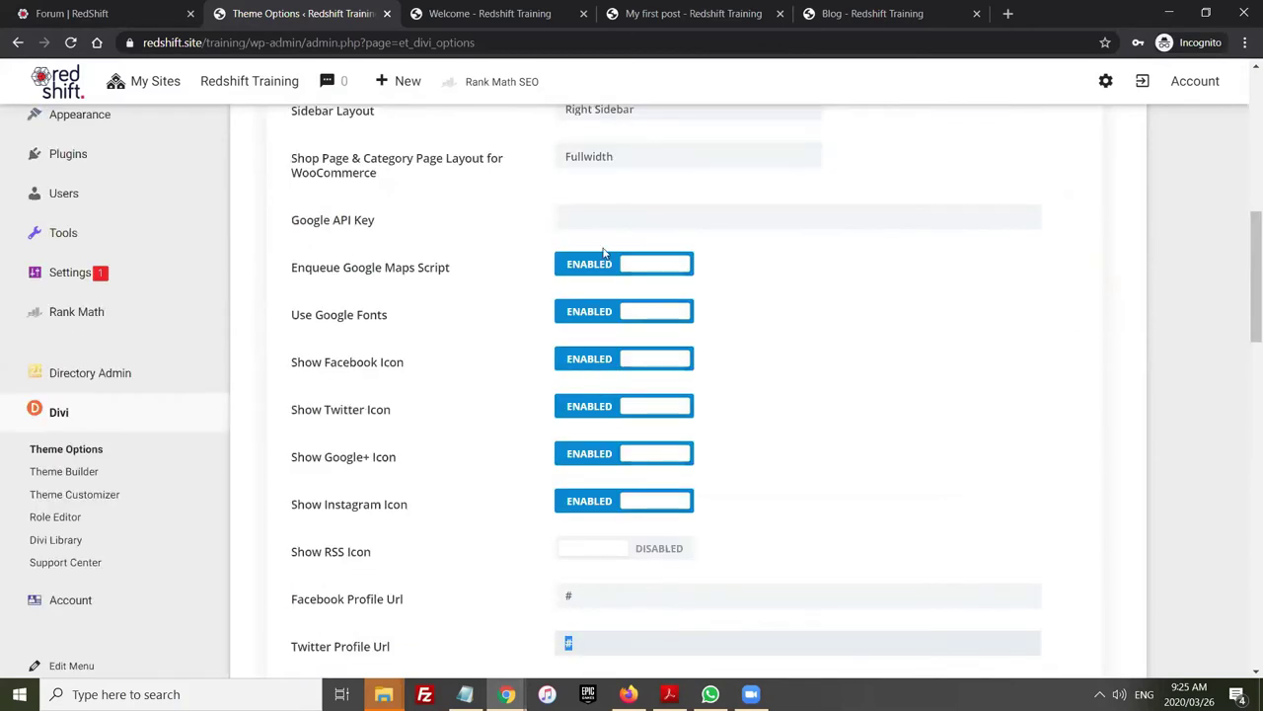
{"action": "scroll", "coordinate": [599, 487], "scroll_direction": "down", "scroll_amount": 1}
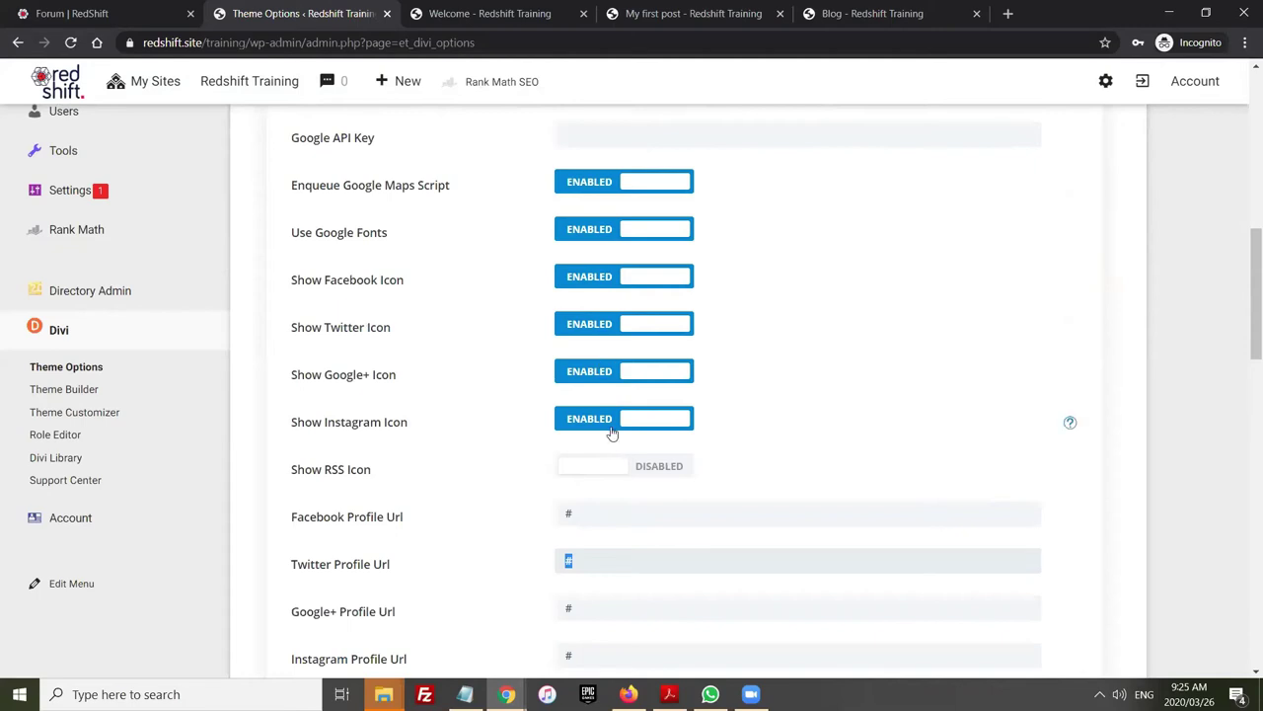
Review the post count, date format, performance and custom CSS options, and save the theme options
{"action": "scroll", "coordinate": [612, 434], "scroll_direction": "down", "scroll_amount": 2}
{"action": "scroll", "coordinate": [605, 407], "scroll_direction": "down", "scroll_amount": 3}
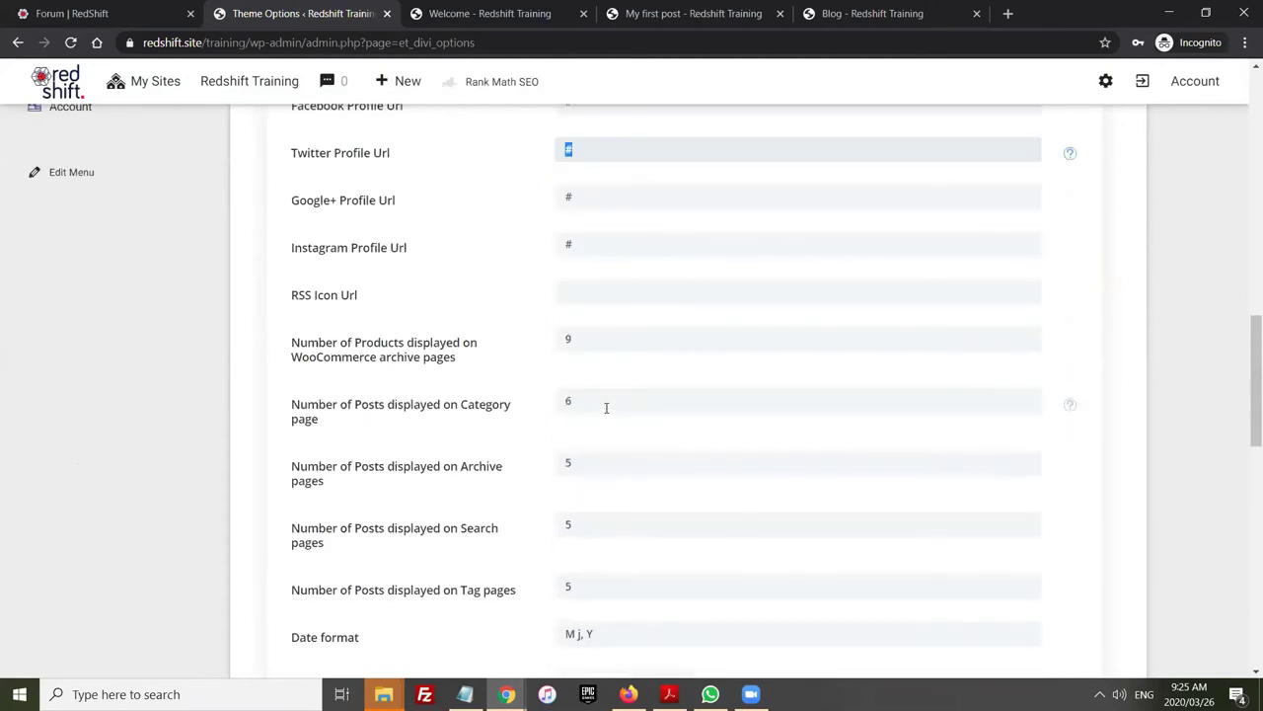
{"action": "scroll", "coordinate": [602, 388], "scroll_direction": "down", "scroll_amount": 1}
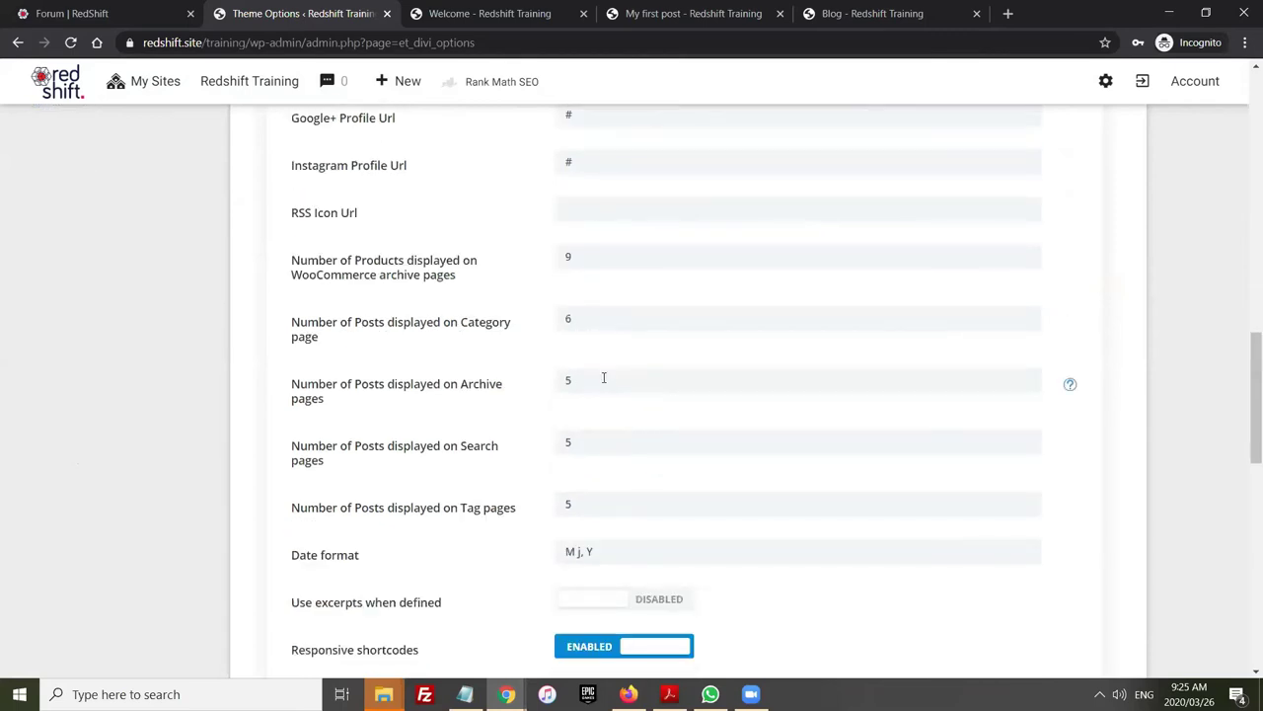
{"action": "scroll", "coordinate": [663, 381], "scroll_direction": "down", "scroll_amount": 3}
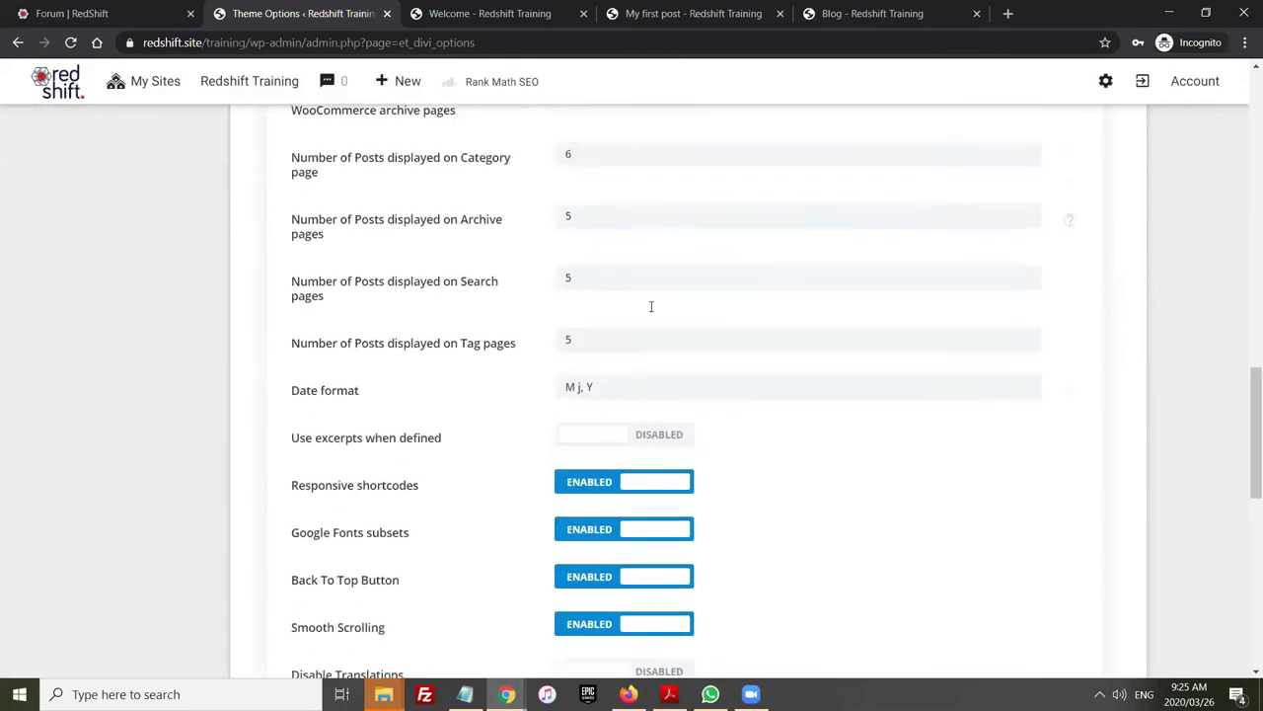
{"action": "scroll", "coordinate": [677, 283], "scroll_direction": "down", "scroll_amount": 2}
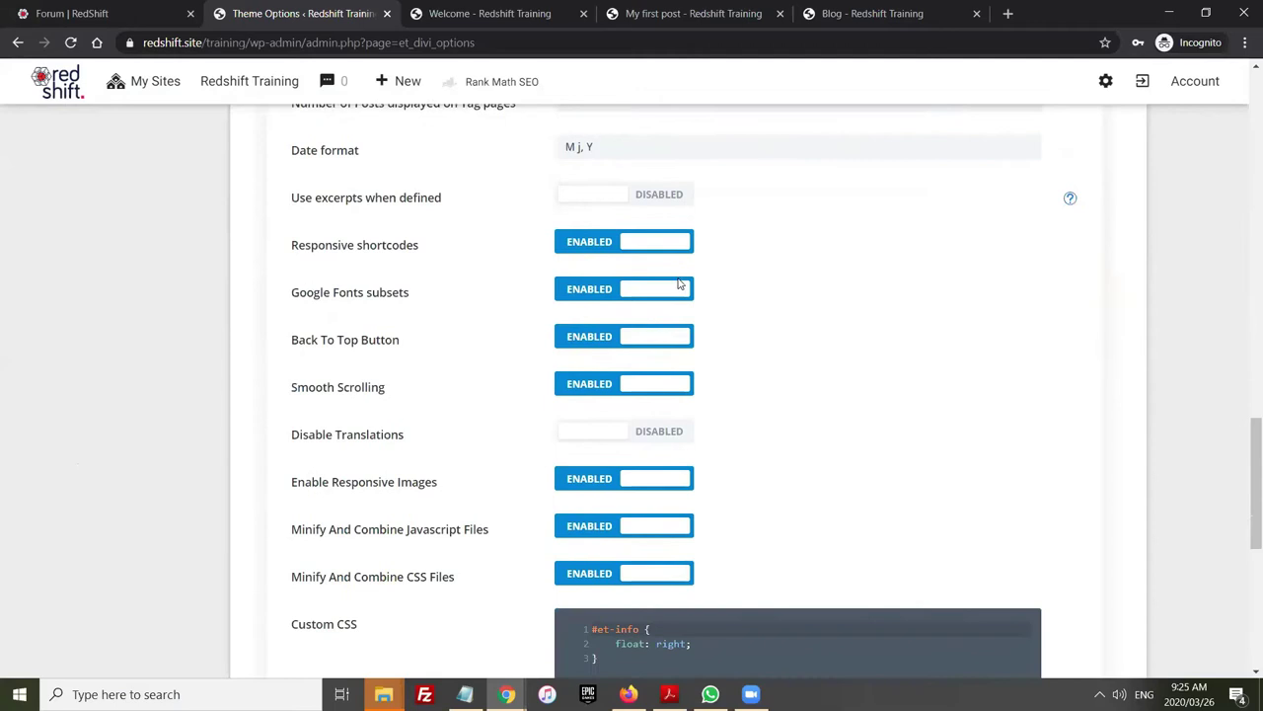
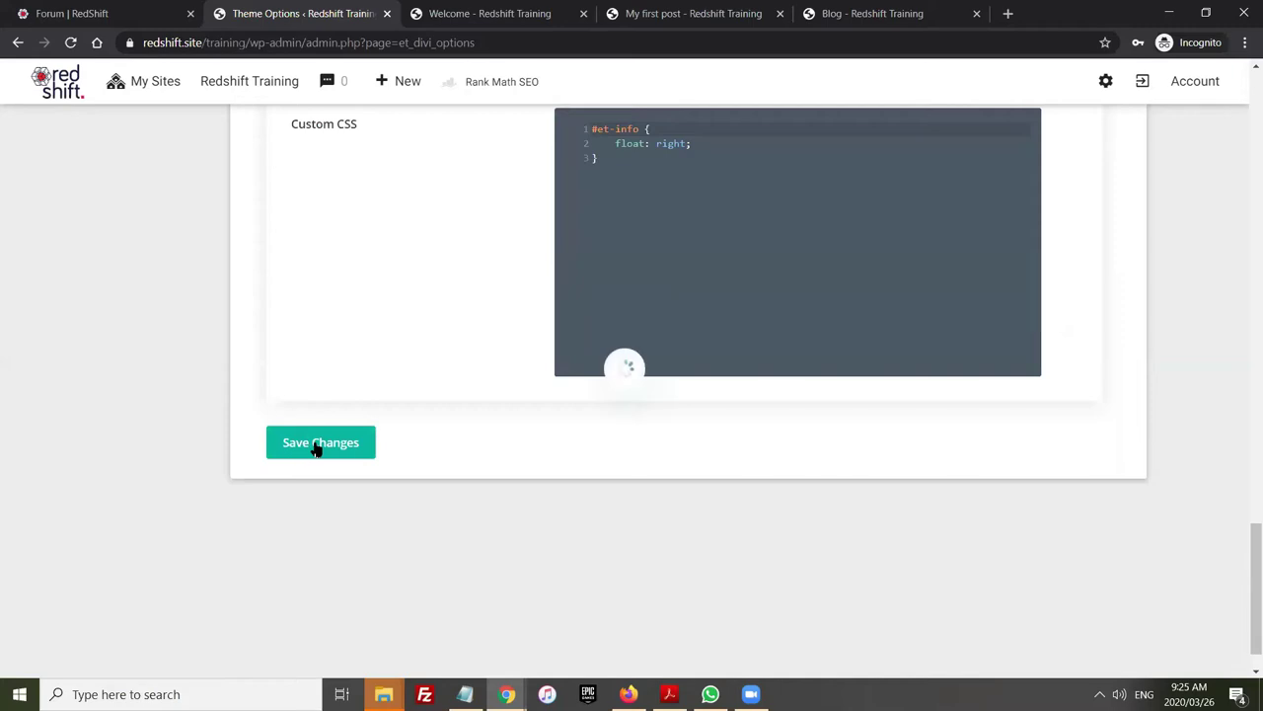
Open the Divi Theme Customizer and go to the Typography section of General Settings
{"action": "scroll", "coordinate": [321, 451], "scroll_direction": "up", "scroll_amount": 9}
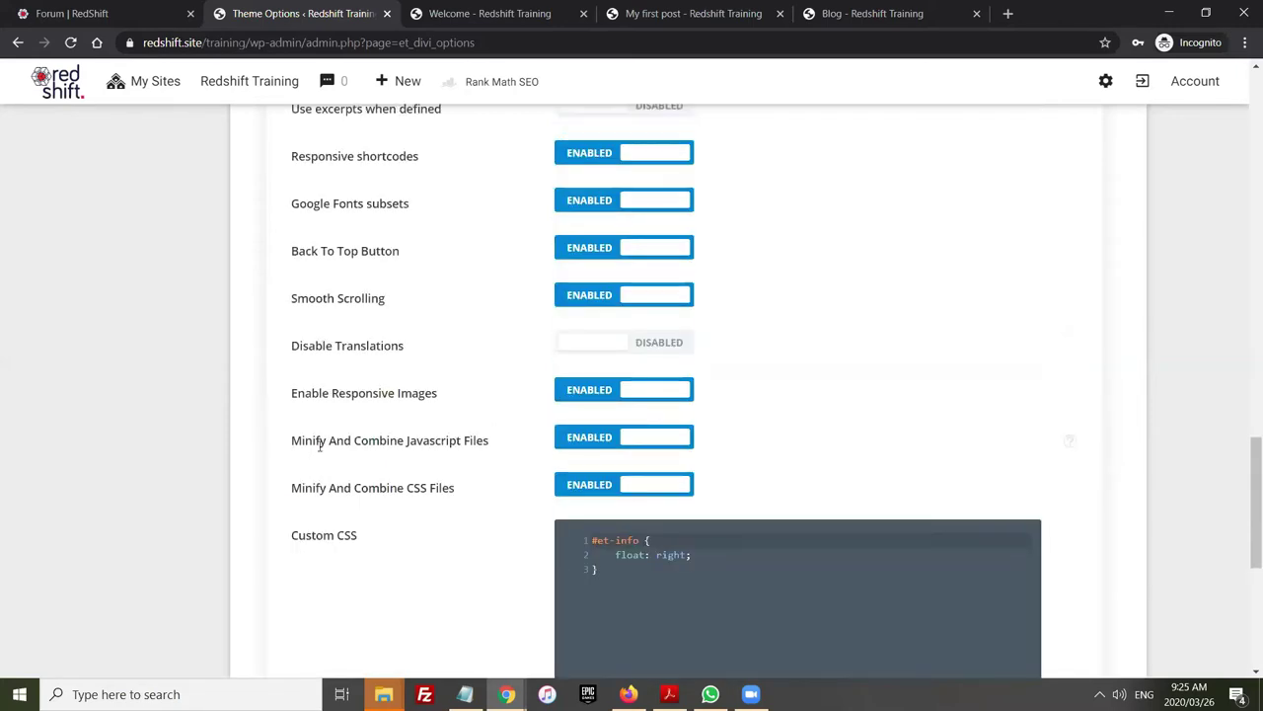
{"action": "scroll", "coordinate": [326, 452], "scroll_direction": "up", "scroll_amount": 12}
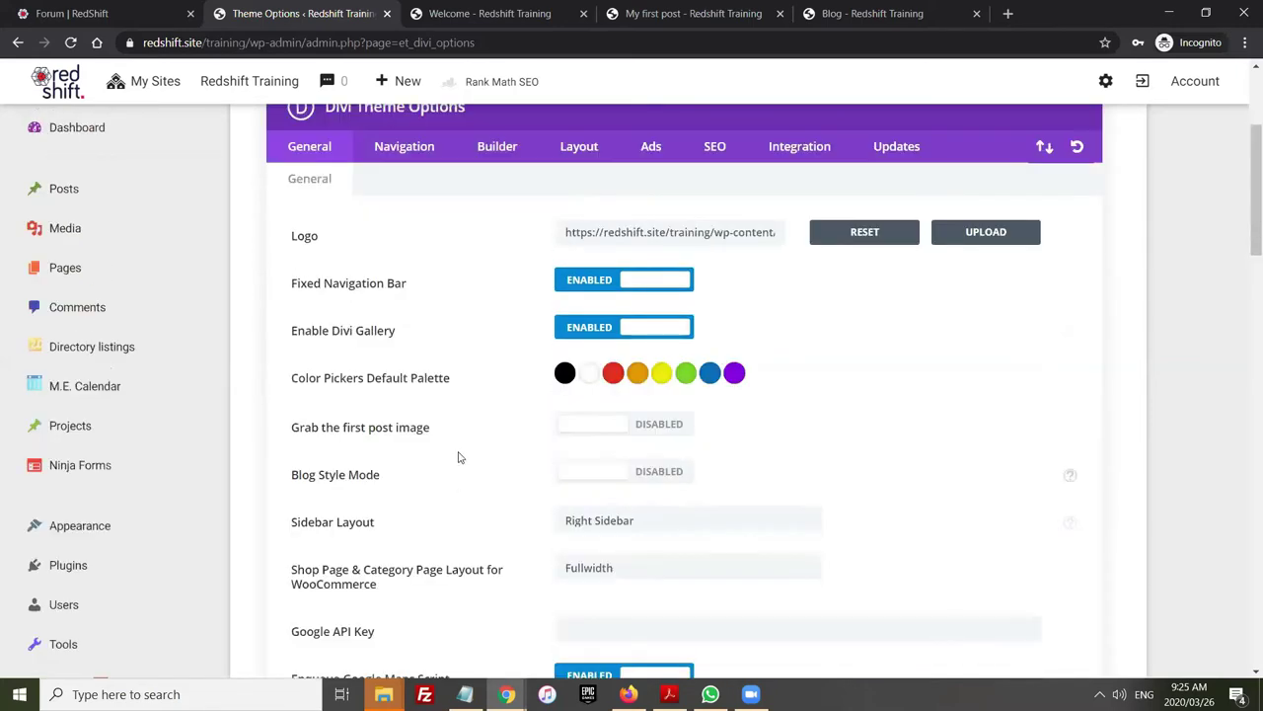
{"action": "scroll", "coordinate": [463, 439], "scroll_direction": "down", "scroll_amount": 3}
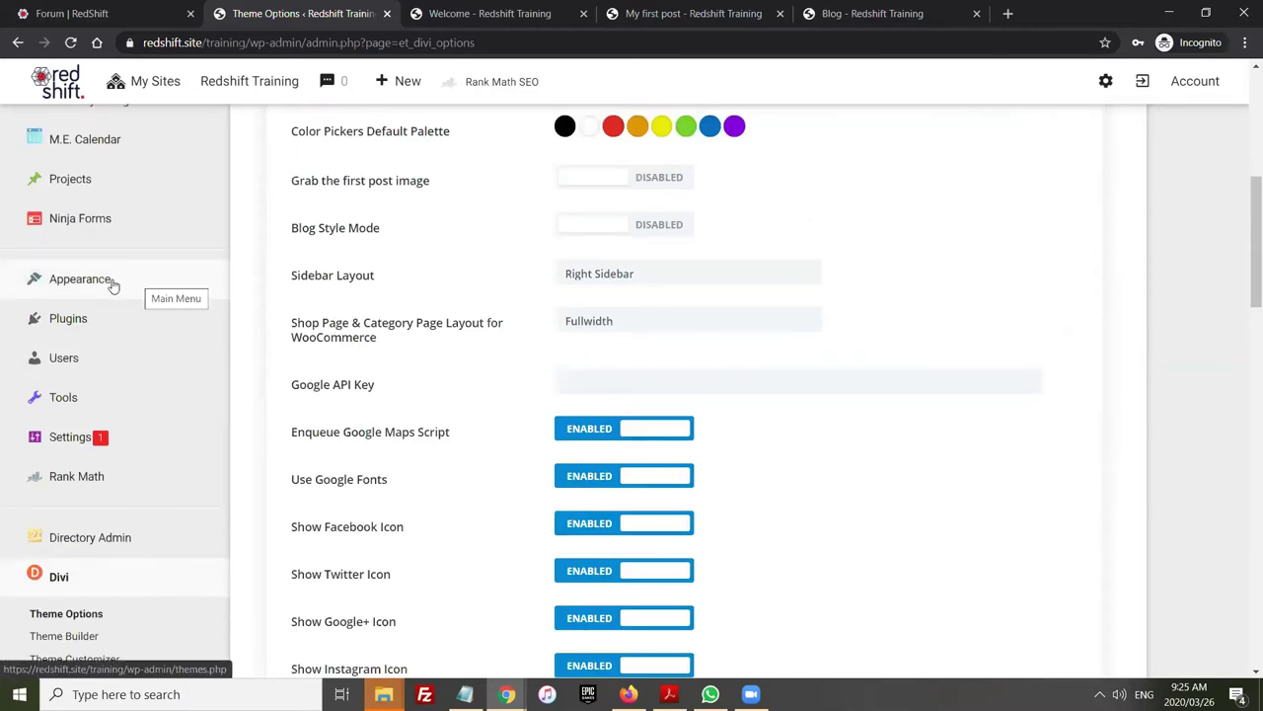
{"action": "scroll", "coordinate": [50, 414], "scroll_direction": "down", "scroll_amount": 2}
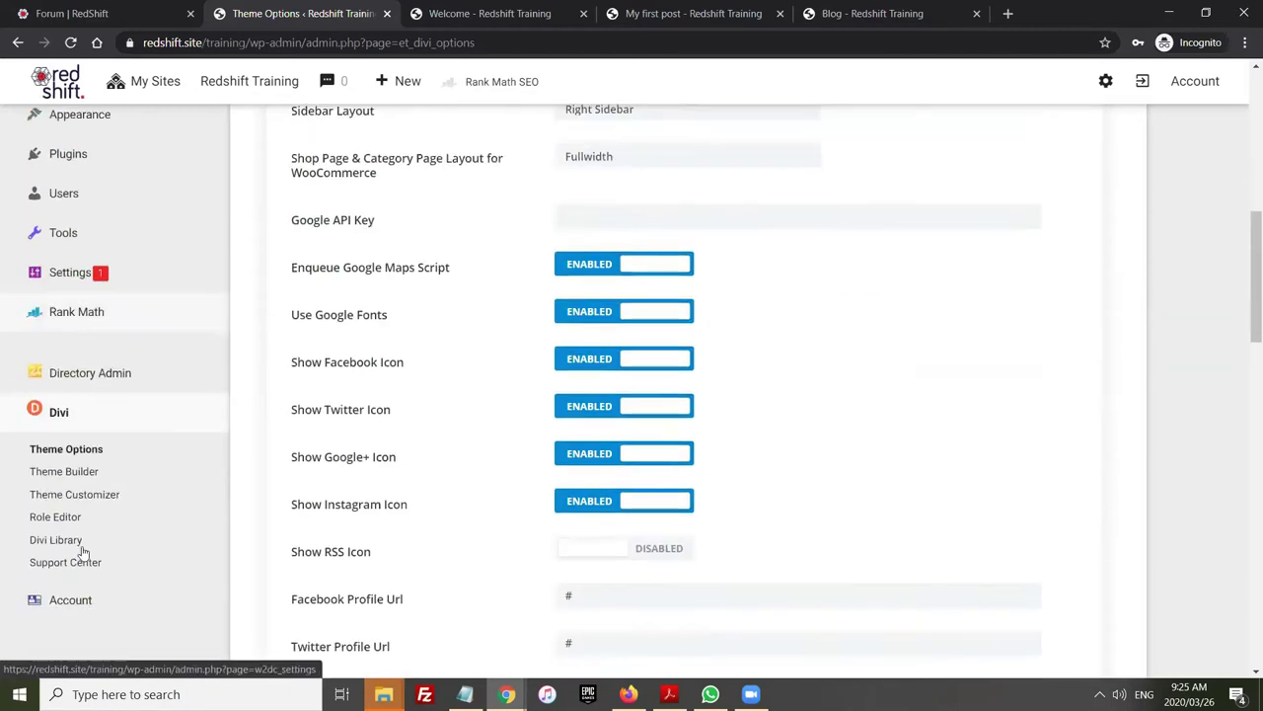
{"action": "left_click", "coordinate": [72, 495]}
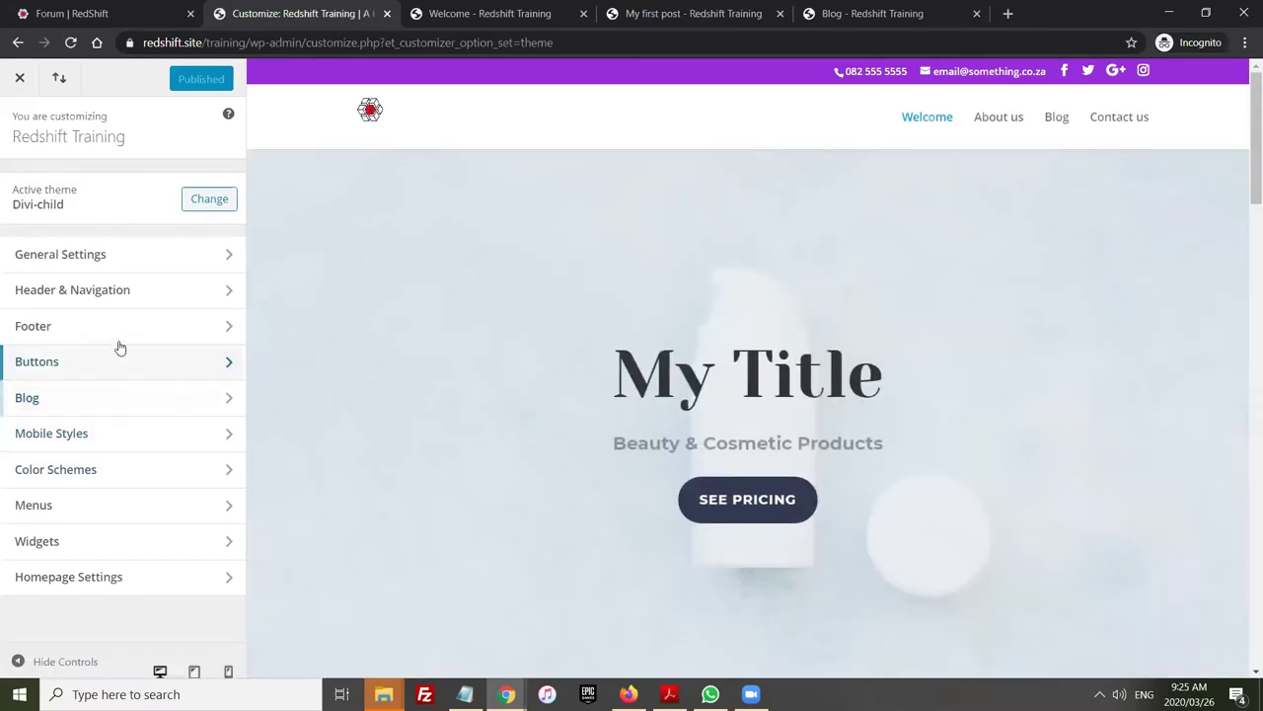
{"action": "left_click", "coordinate": [111, 257]}
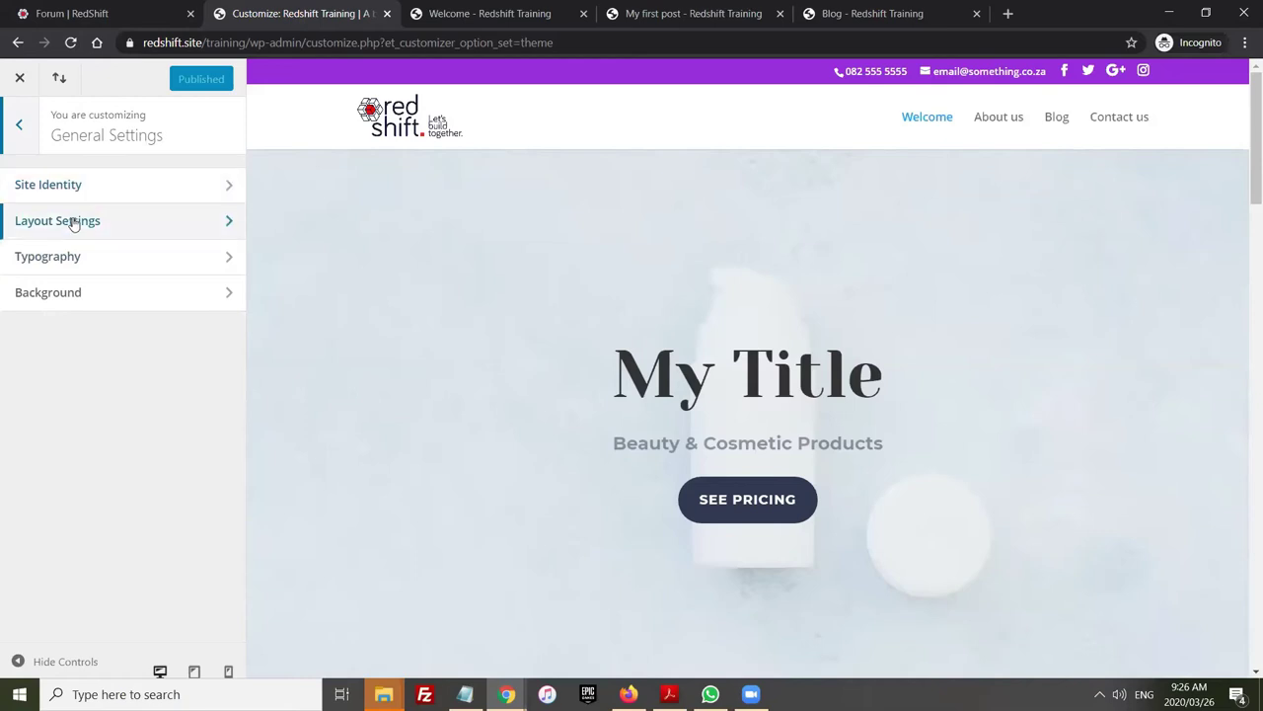
{"action": "left_click", "coordinate": [54, 264]}
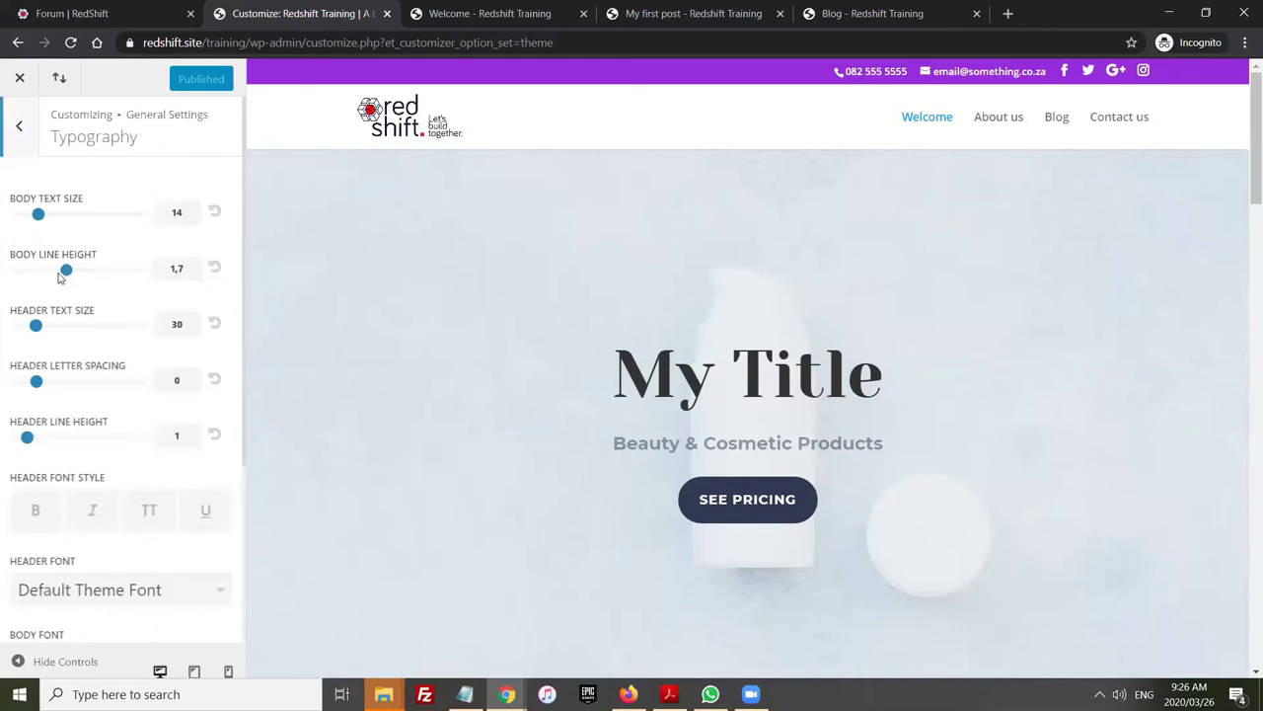
Set the site's header font to Alef and the body font to Abel
{"action": "scroll", "coordinate": [73, 302], "scroll_direction": "down", "scroll_amount": 1}
{"action": "scroll", "coordinate": [124, 445], "scroll_direction": "down", "scroll_amount": 2}
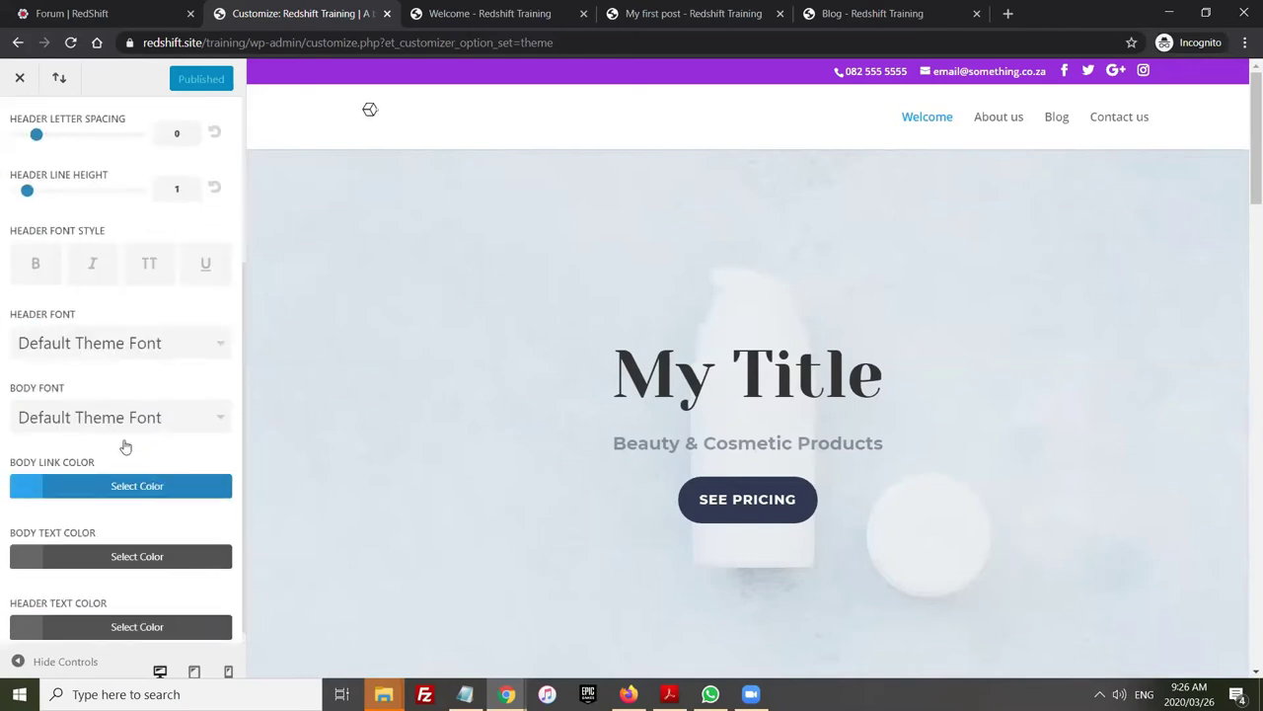
{"action": "left_click", "coordinate": [109, 338]}
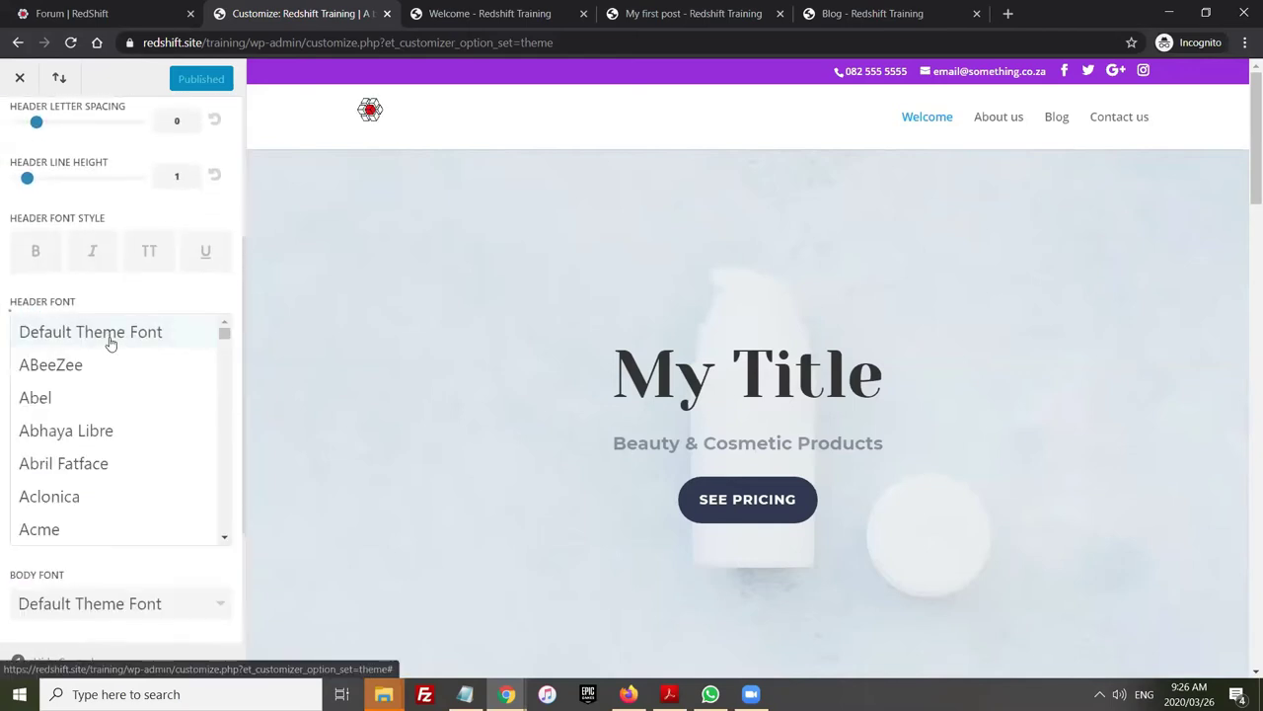
{"action": "scroll", "coordinate": [109, 449], "scroll_direction": "down", "scroll_amount": 4}
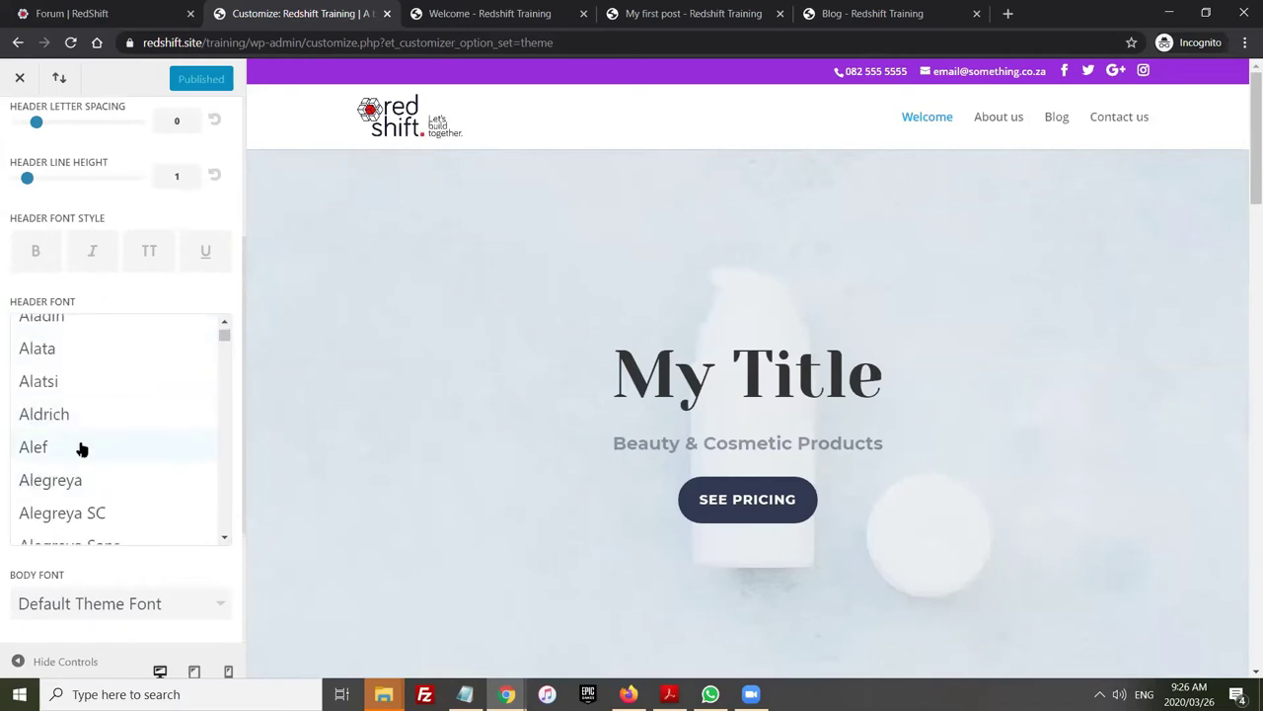
{"action": "left_click", "coordinate": [82, 449]}
{"action": "left_click", "coordinate": [94, 405]}
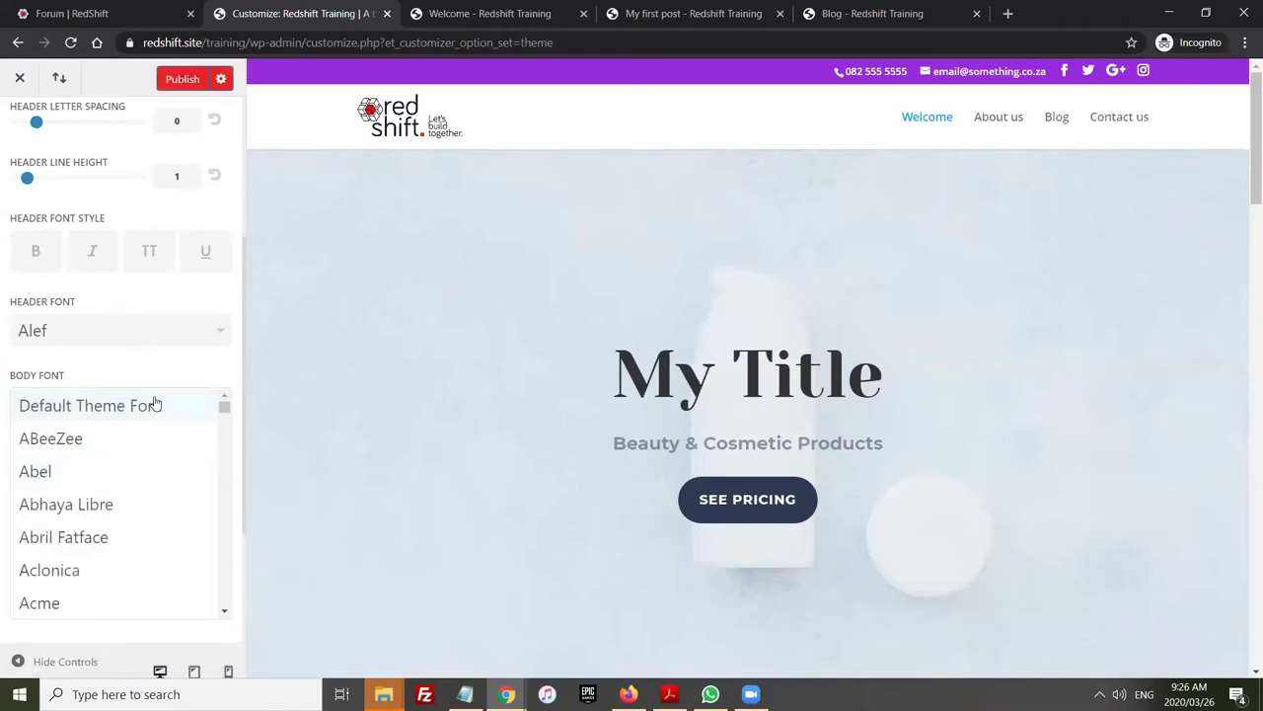
{"action": "left_click", "coordinate": [110, 474]}
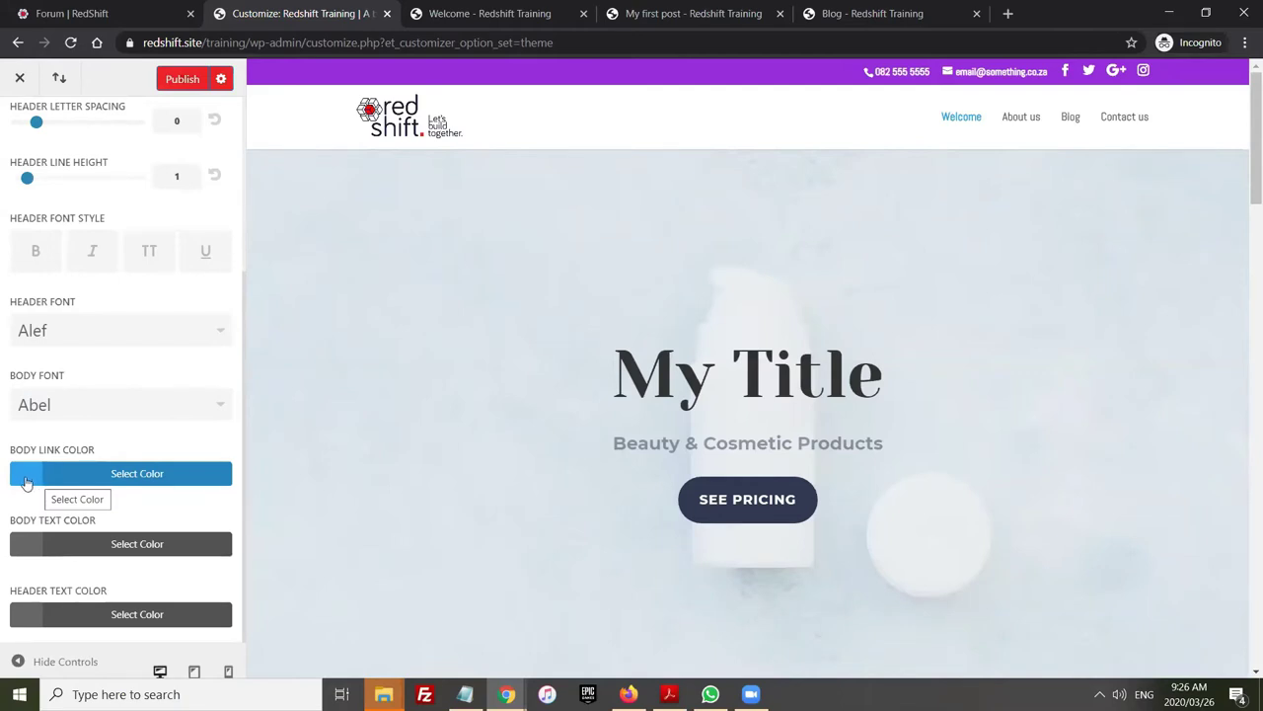
Set the body link color to orange, #e8902c
{"action": "left_click", "coordinate": [26, 482]}
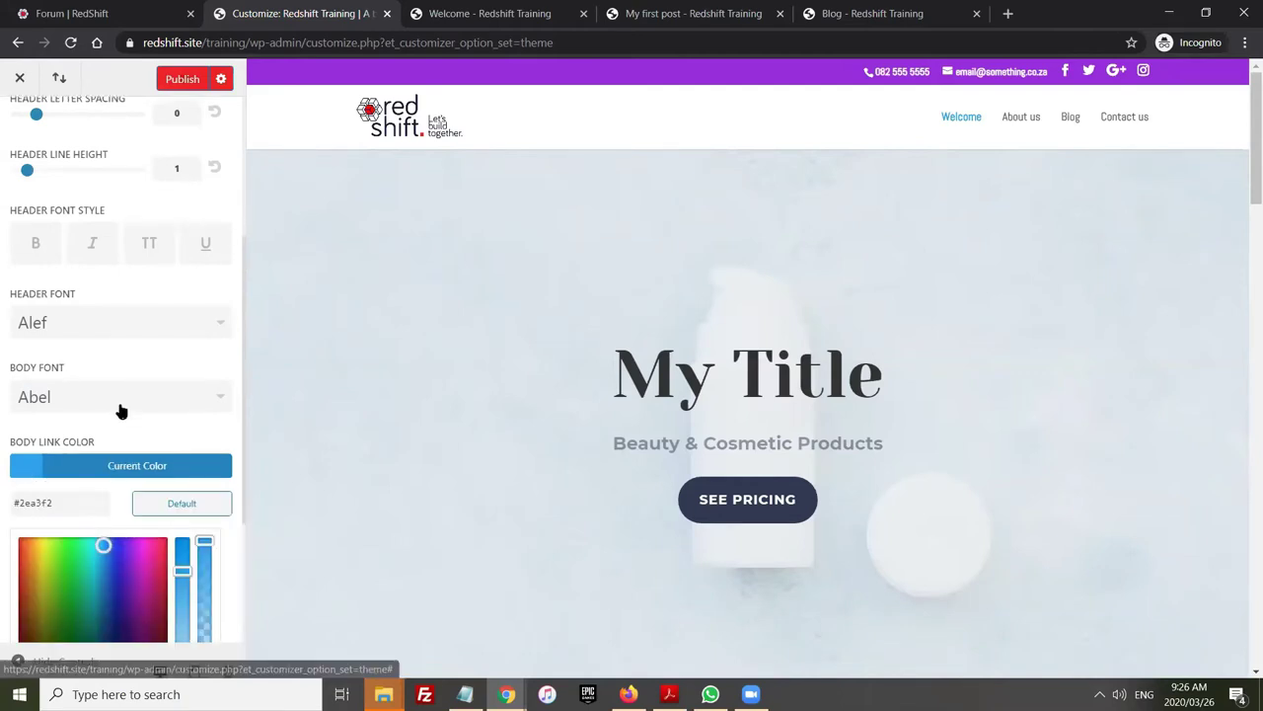
{"action": "scroll", "coordinate": [118, 403], "scroll_direction": "down", "scroll_amount": 2}
{"action": "left_click", "coordinate": [30, 395]}
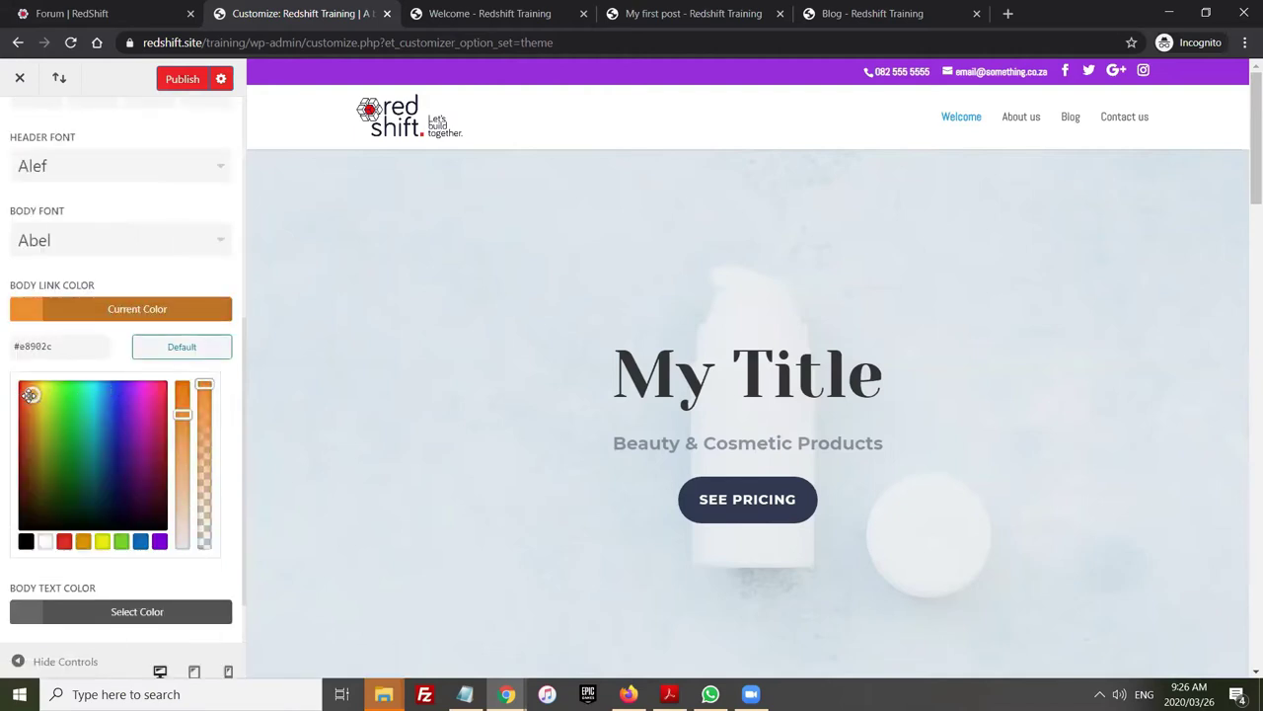
{"action": "left_click", "coordinate": [88, 316]}
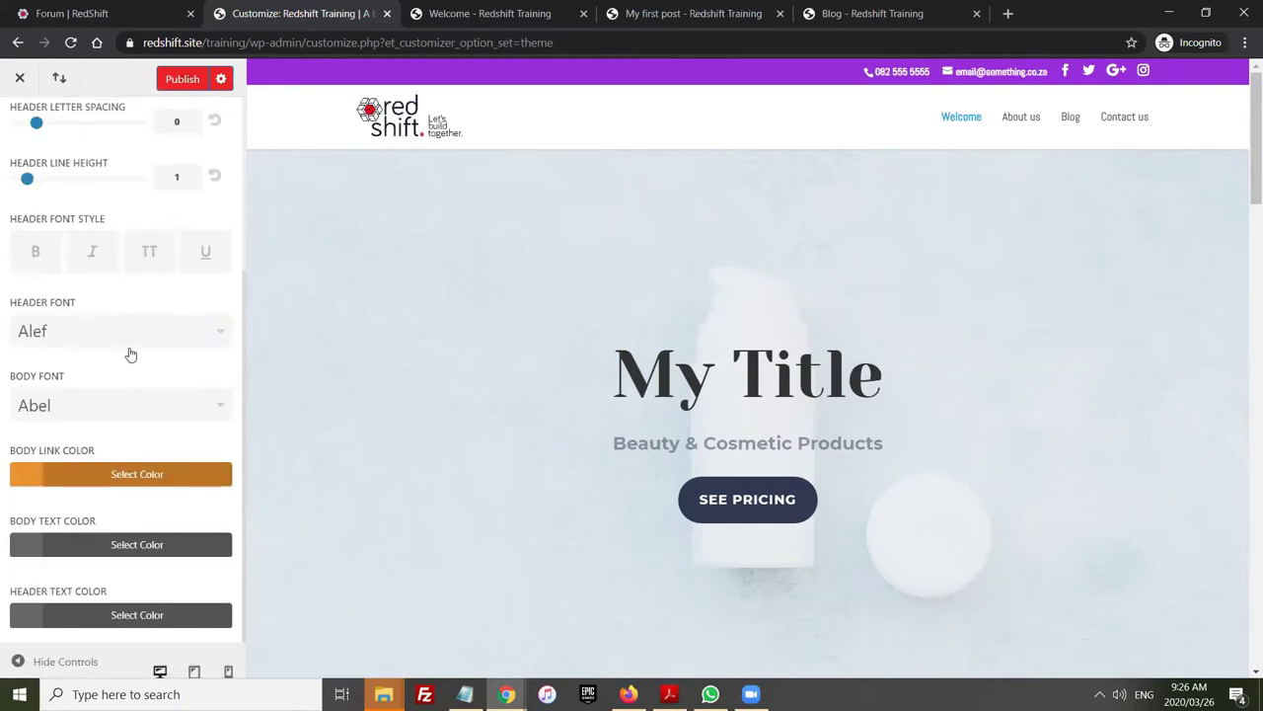
Publish the typography changes and return to the General Settings overview
{"action": "scroll", "coordinate": [118, 352], "scroll_direction": "up", "scroll_amount": 3}
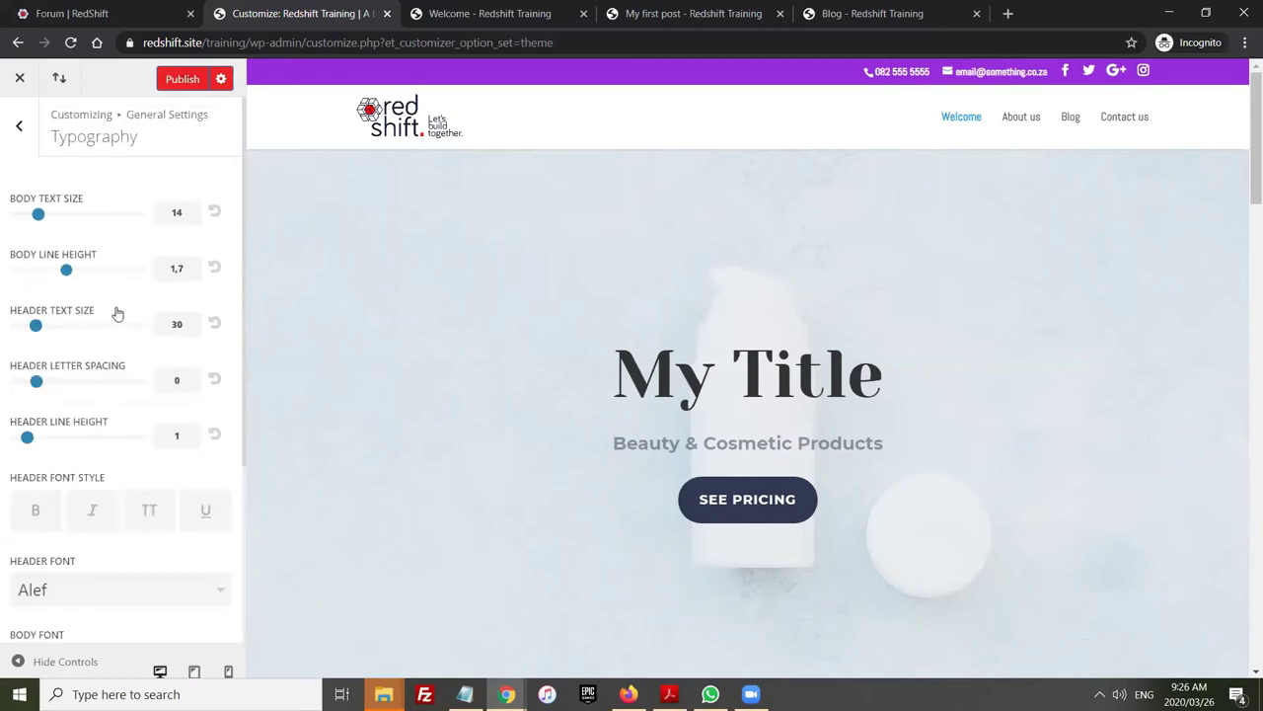
{"action": "left_click", "coordinate": [182, 79]}
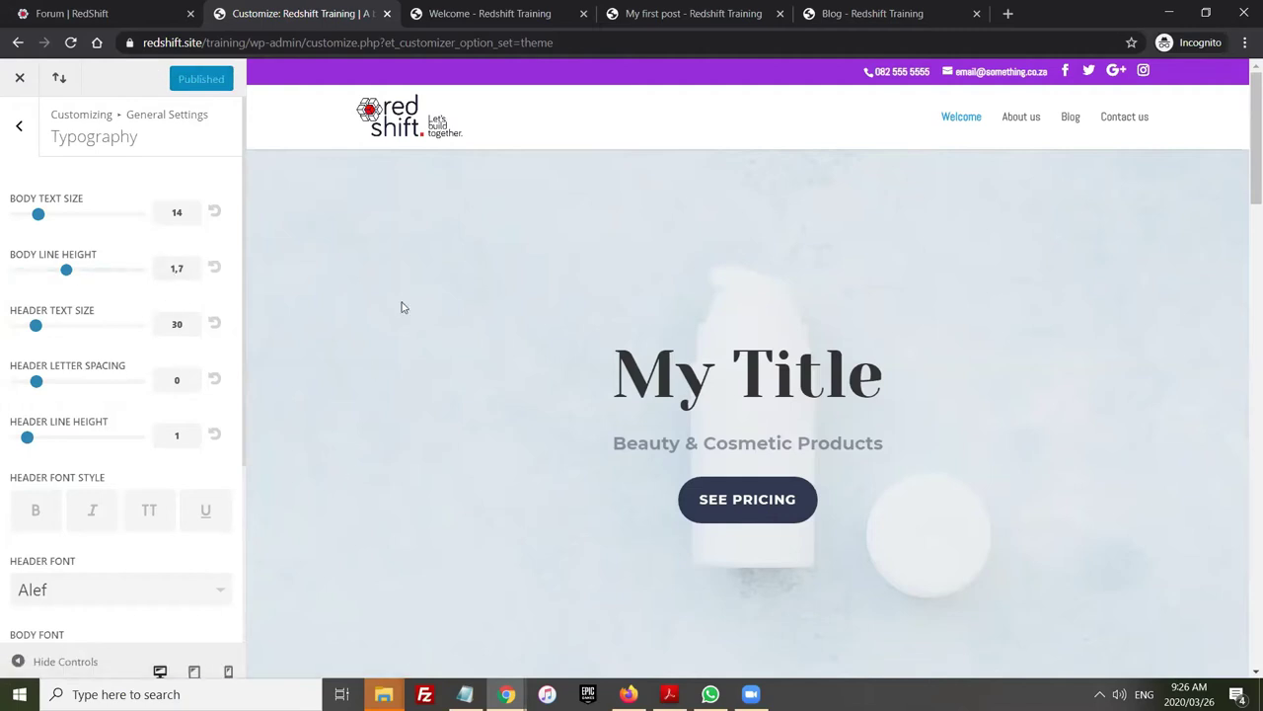
{"action": "left_click", "coordinate": [24, 135]}
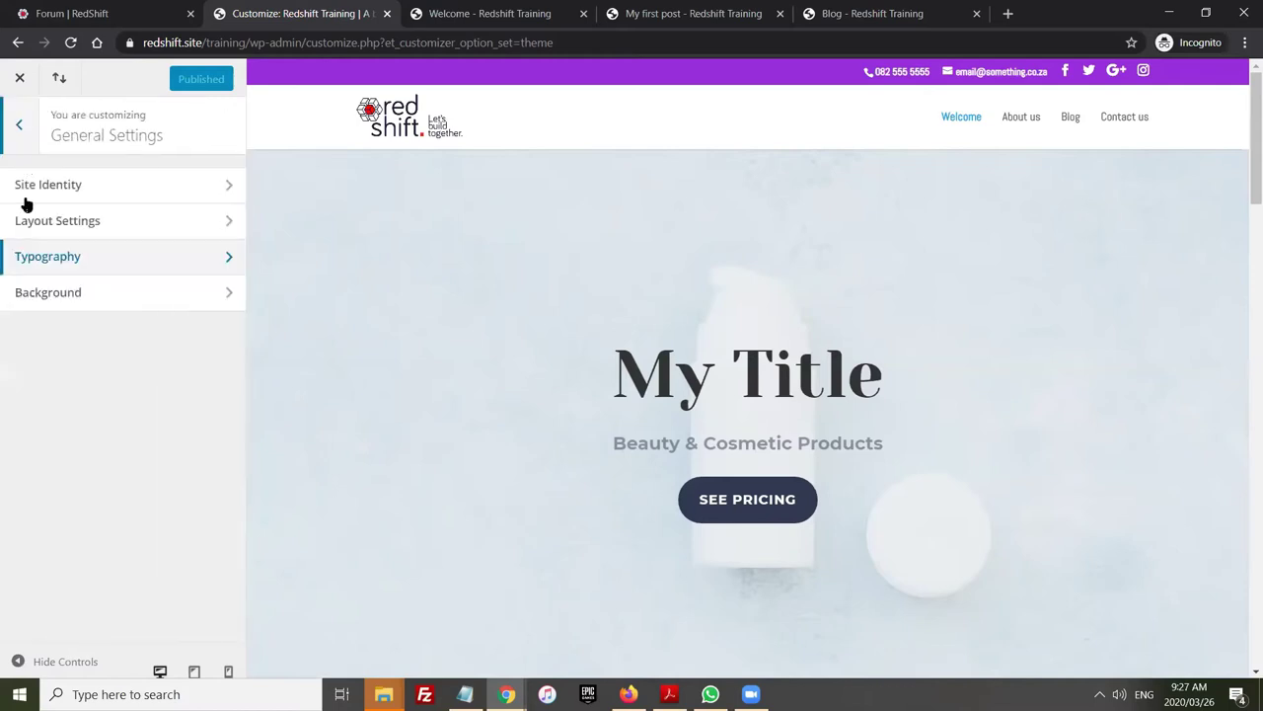
Open Header Elements under Header & Navigation and examine the phone number and email fields
{"action": "left_click", "coordinate": [22, 129]}
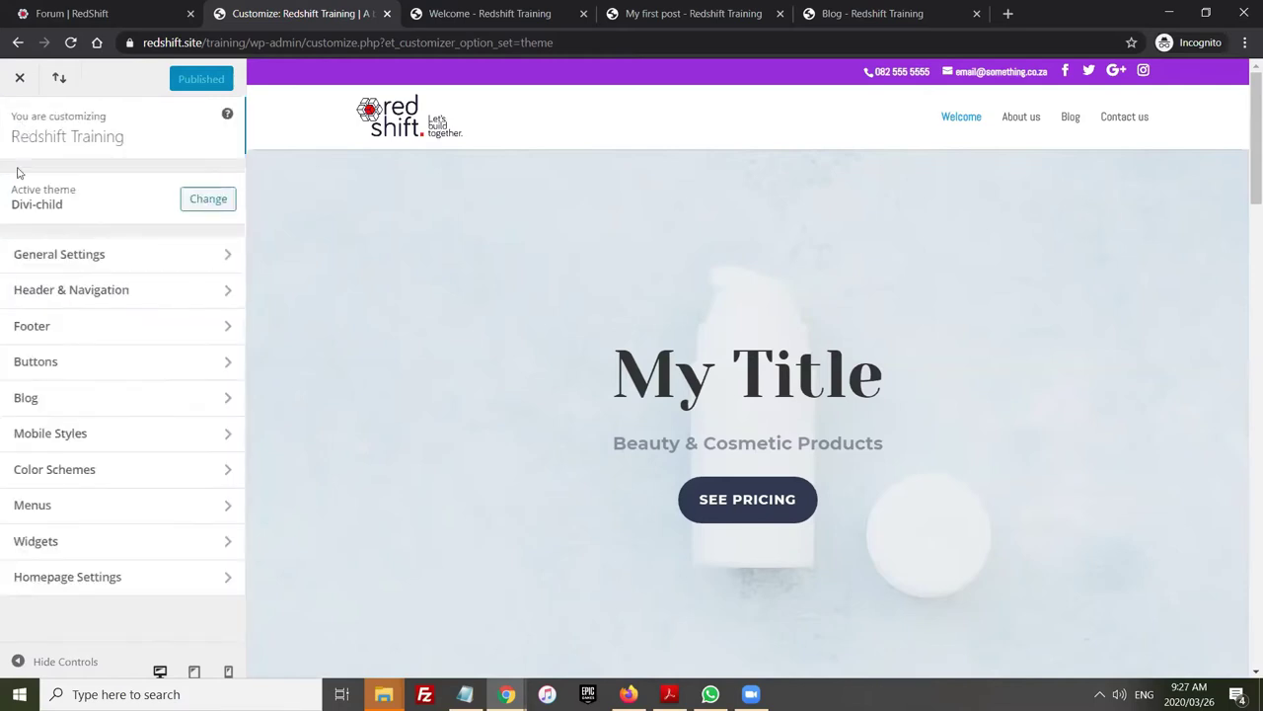
{"action": "left_click", "coordinate": [76, 293]}
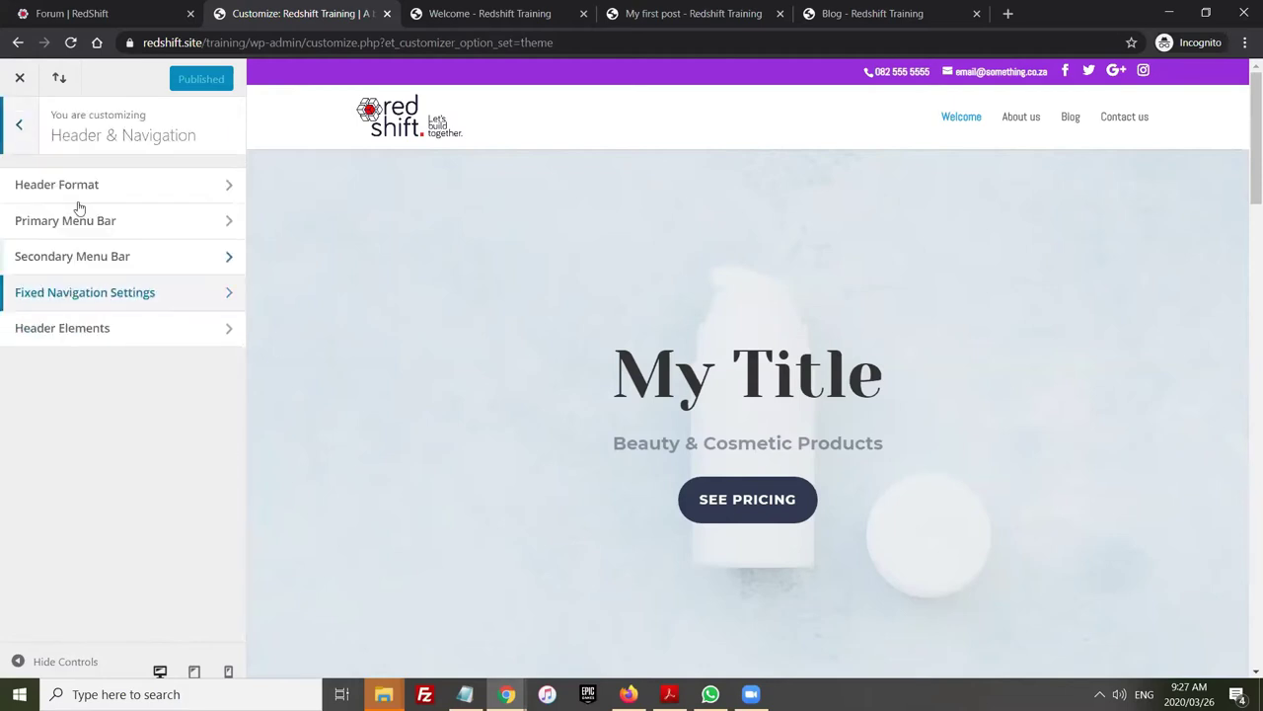
{"action": "left_click", "coordinate": [90, 332]}
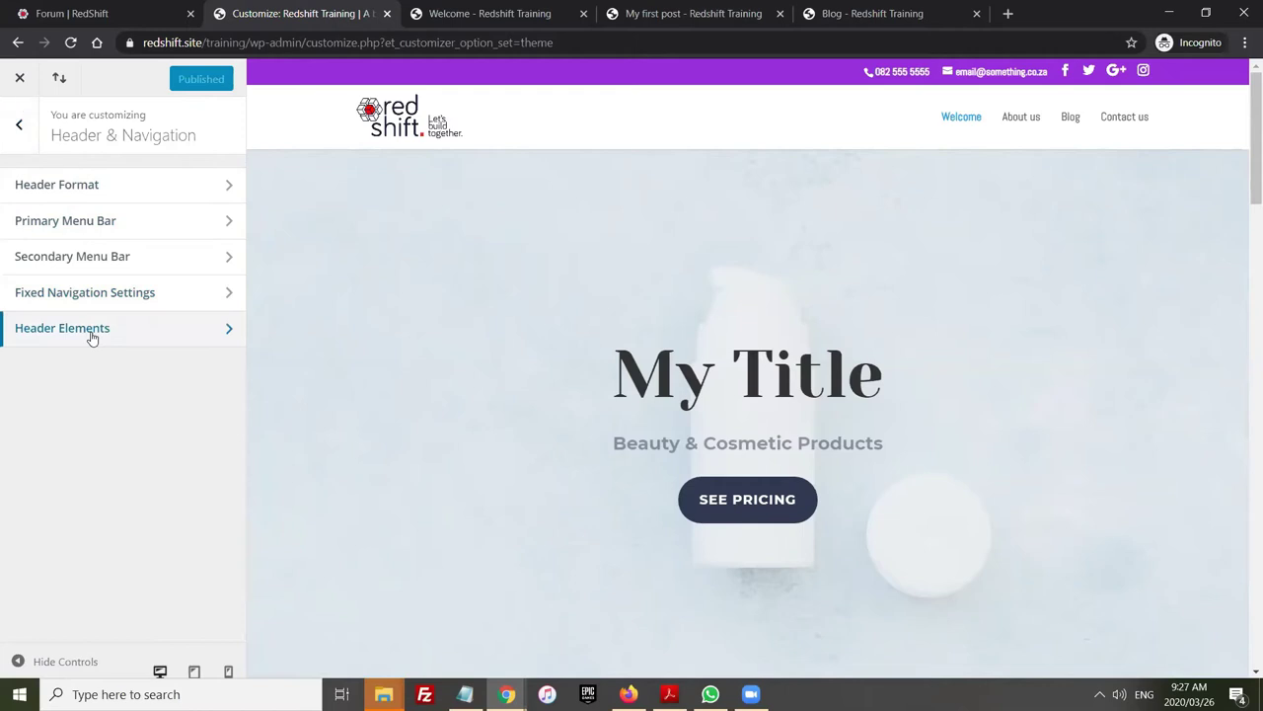
{"action": "left_click", "coordinate": [89, 307]}
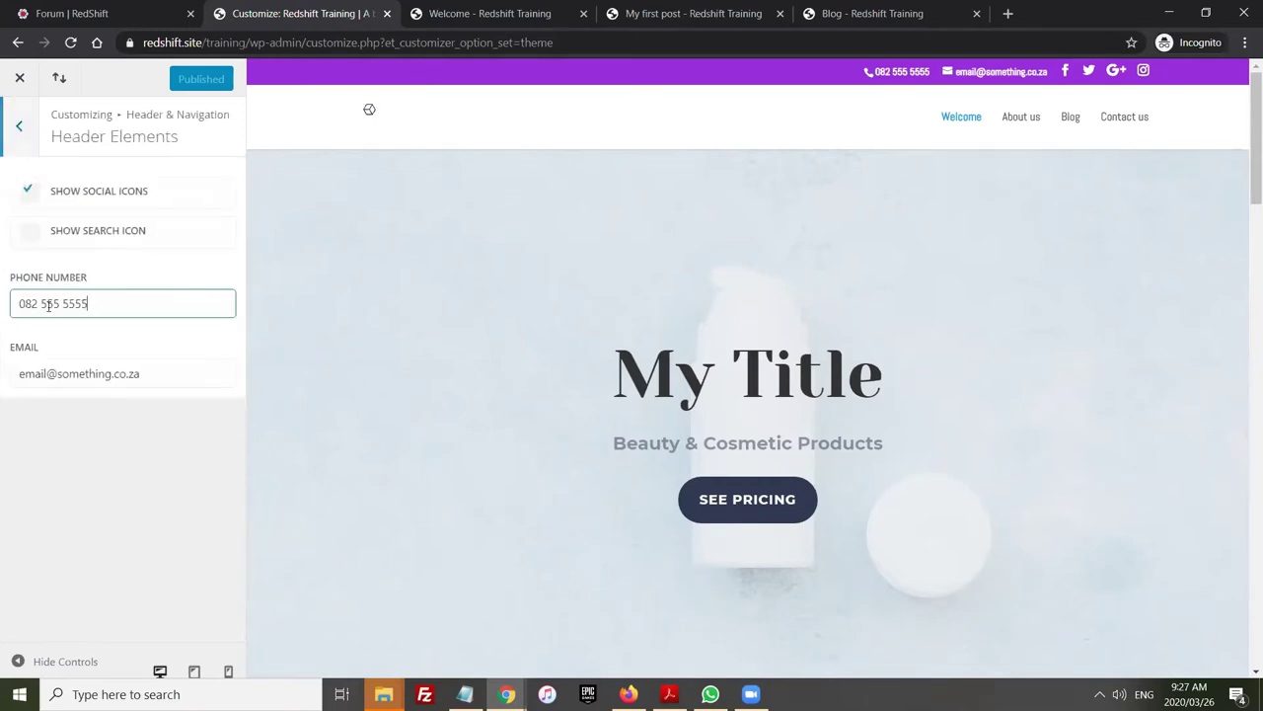
{"action": "left_click_drag", "start_coordinate": [89, 307], "coordinate": [16, 305]}
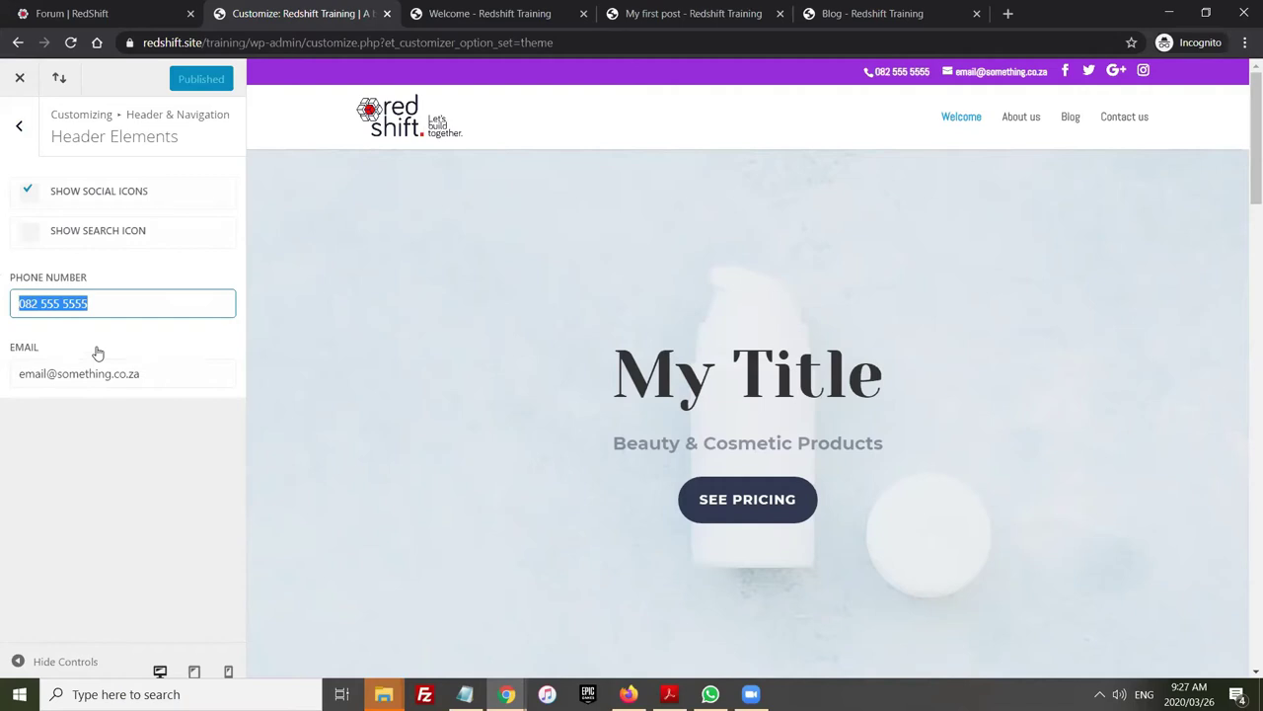
{"action": "left_click", "coordinate": [156, 373]}
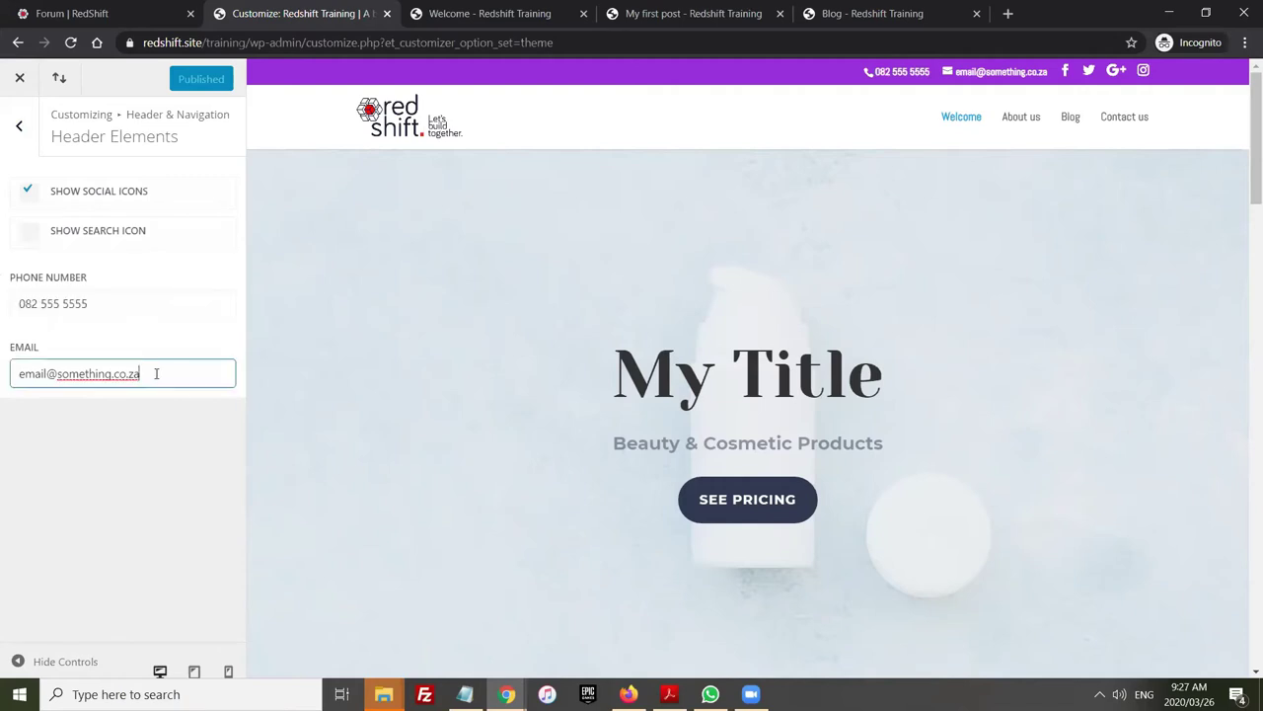
{"action": "left_click", "coordinate": [16, 370], "text": "shift"}
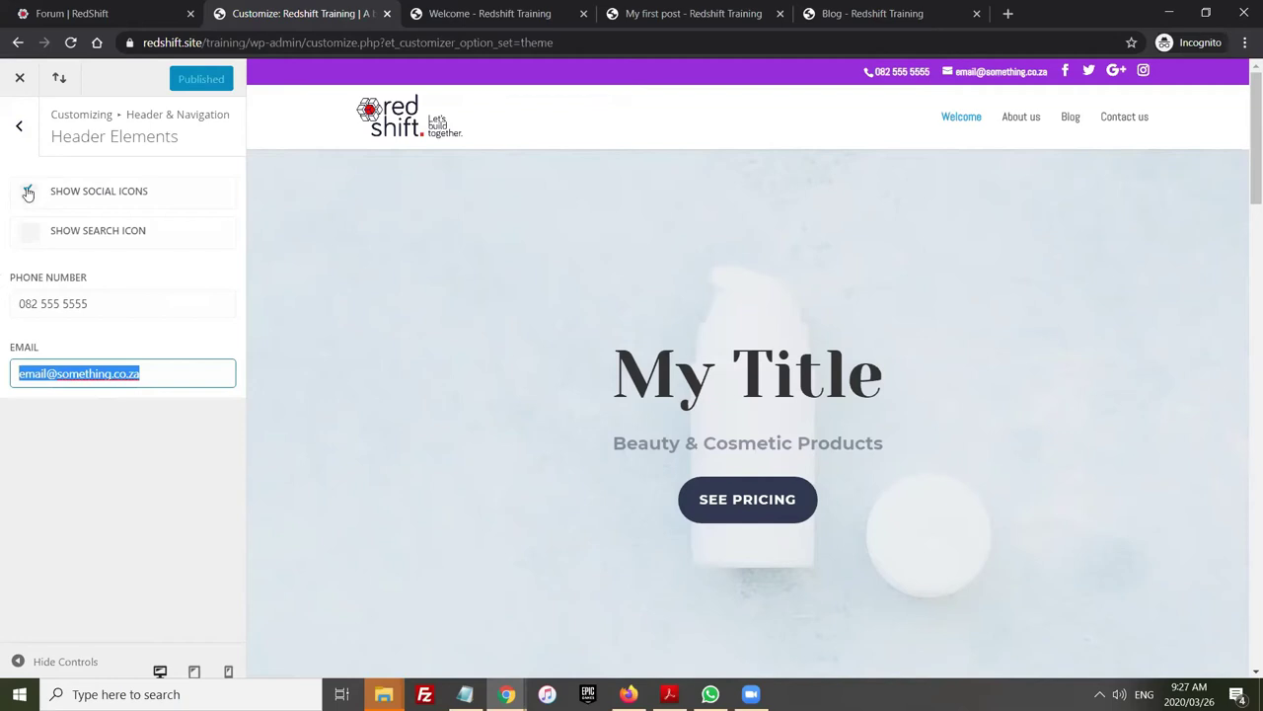
Hide the header's social icons, show them again, and return to the Header & Navigation overview
{"action": "left_click", "coordinate": [28, 193]}
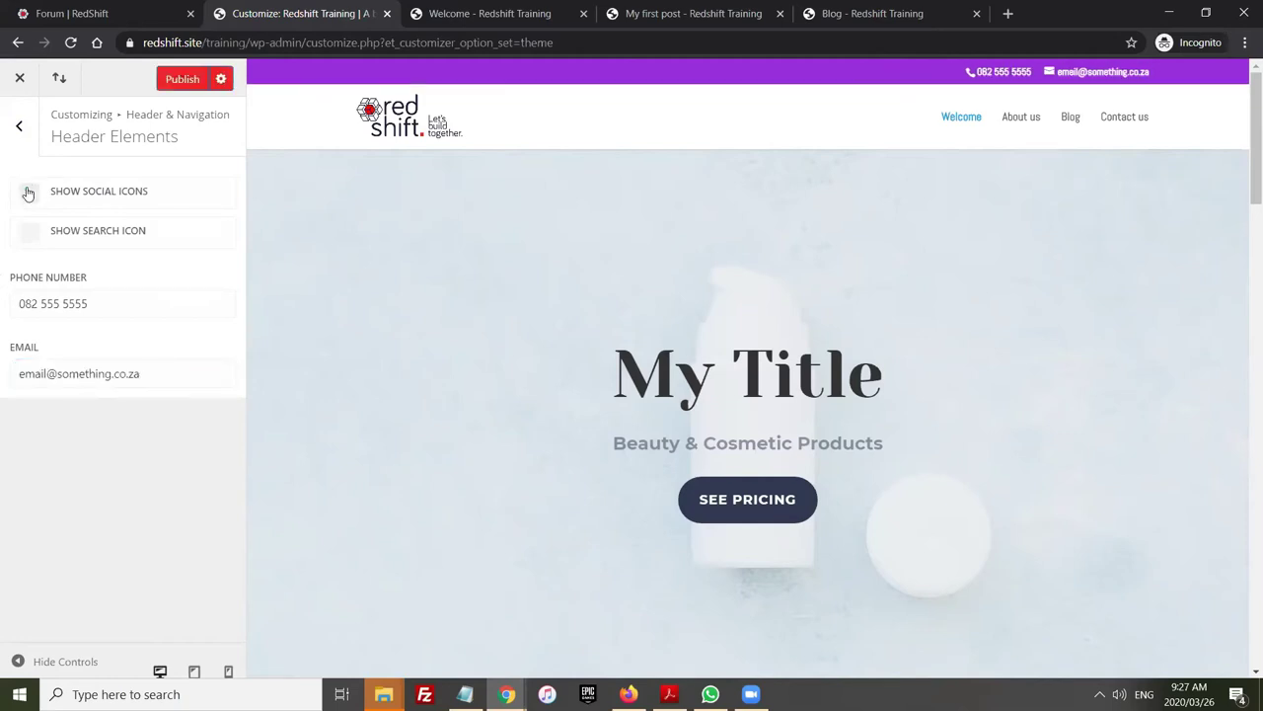
{"action": "left_click", "coordinate": [28, 193]}
{"action": "left_click", "coordinate": [20, 130]}
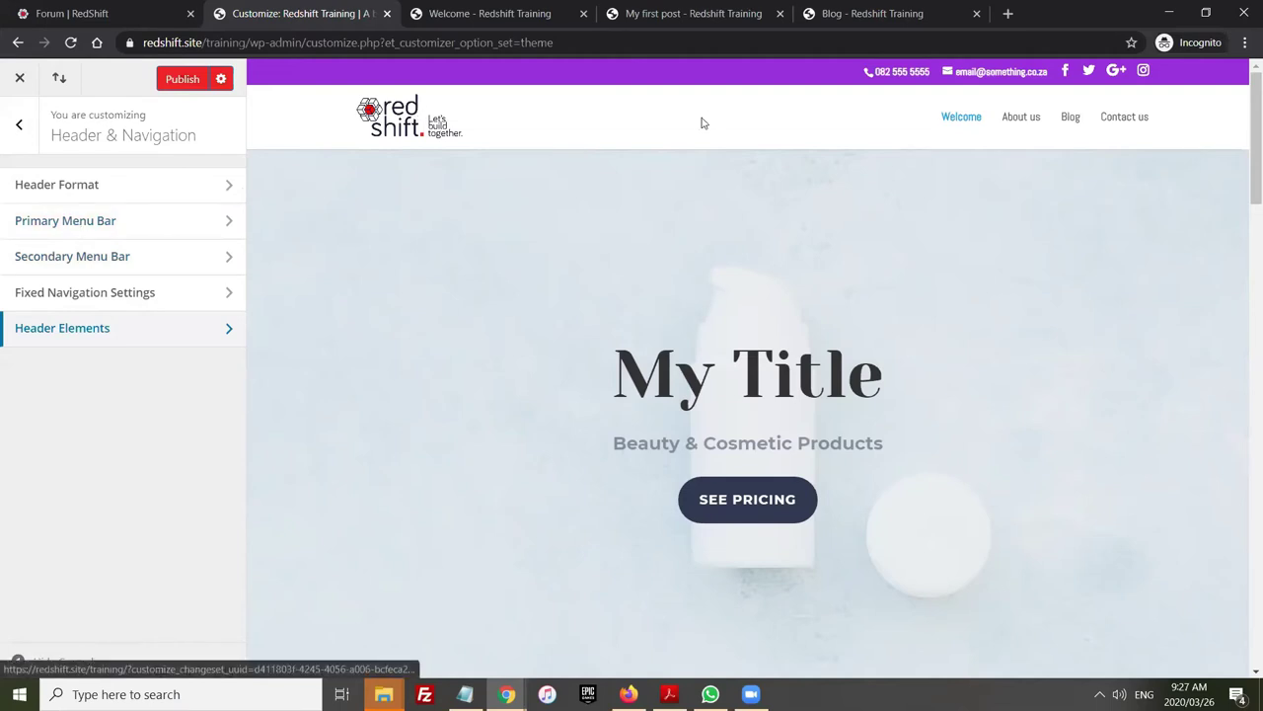
Set the Secondary Menu Bar background color to blue, #2c9eea, publish it, and return to Header & Navigation
{"action": "left_click", "coordinate": [115, 263]}
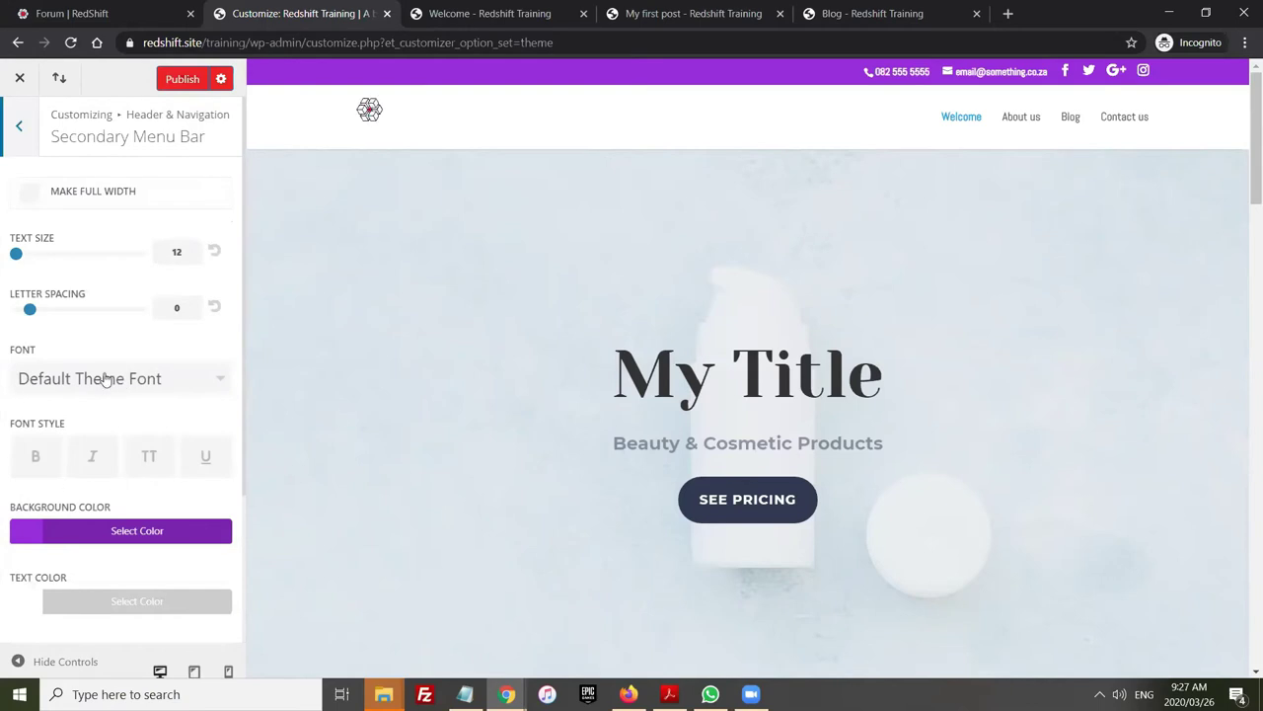
{"action": "scroll", "coordinate": [69, 405], "scroll_direction": "down", "scroll_amount": 1}
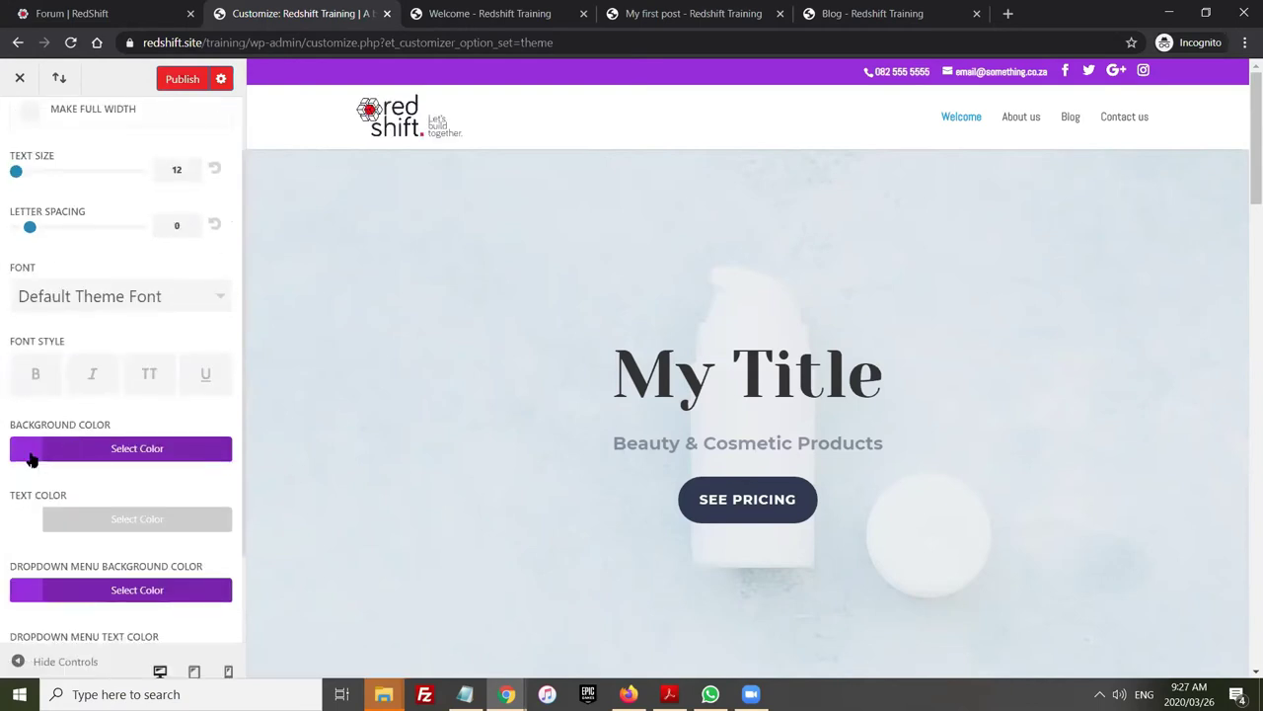
{"action": "left_click", "coordinate": [36, 451]}
{"action": "scroll", "coordinate": [99, 459], "scroll_direction": "down", "scroll_amount": 1}
{"action": "left_click_drag", "start_coordinate": [133, 451], "coordinate": [102, 450]}
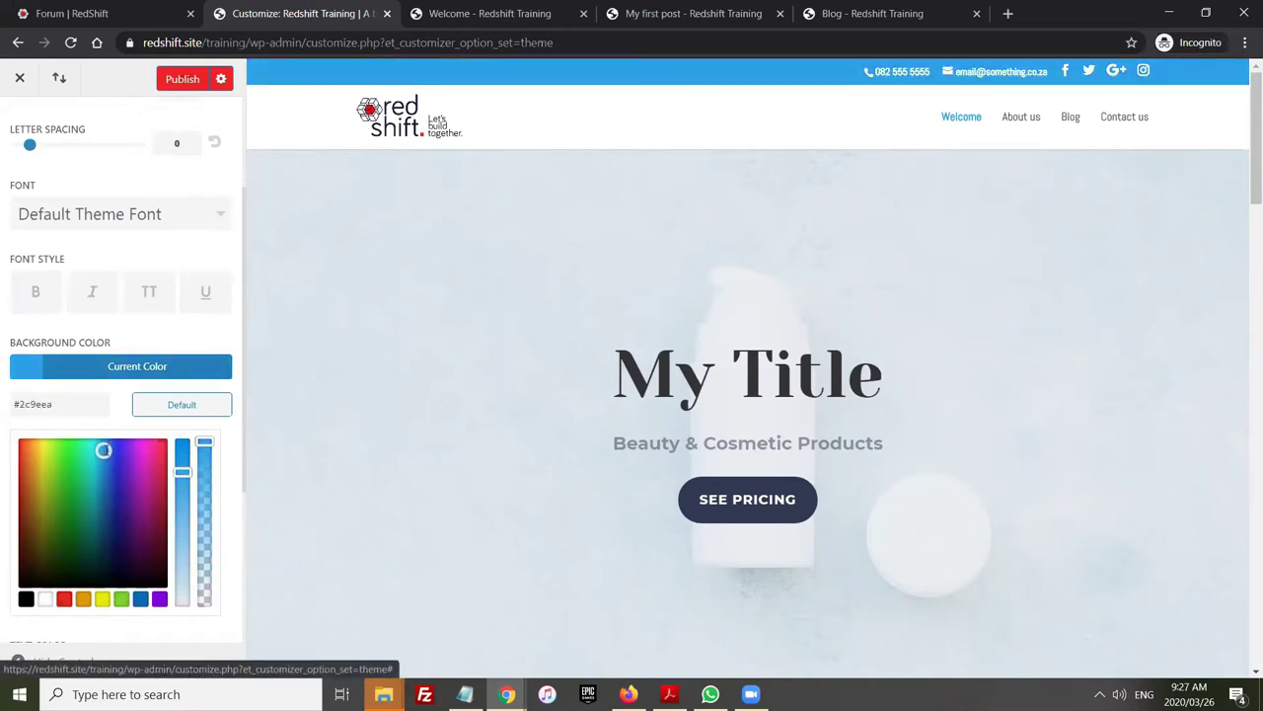
{"action": "left_click", "coordinate": [94, 373]}
{"action": "left_click", "coordinate": [178, 84]}
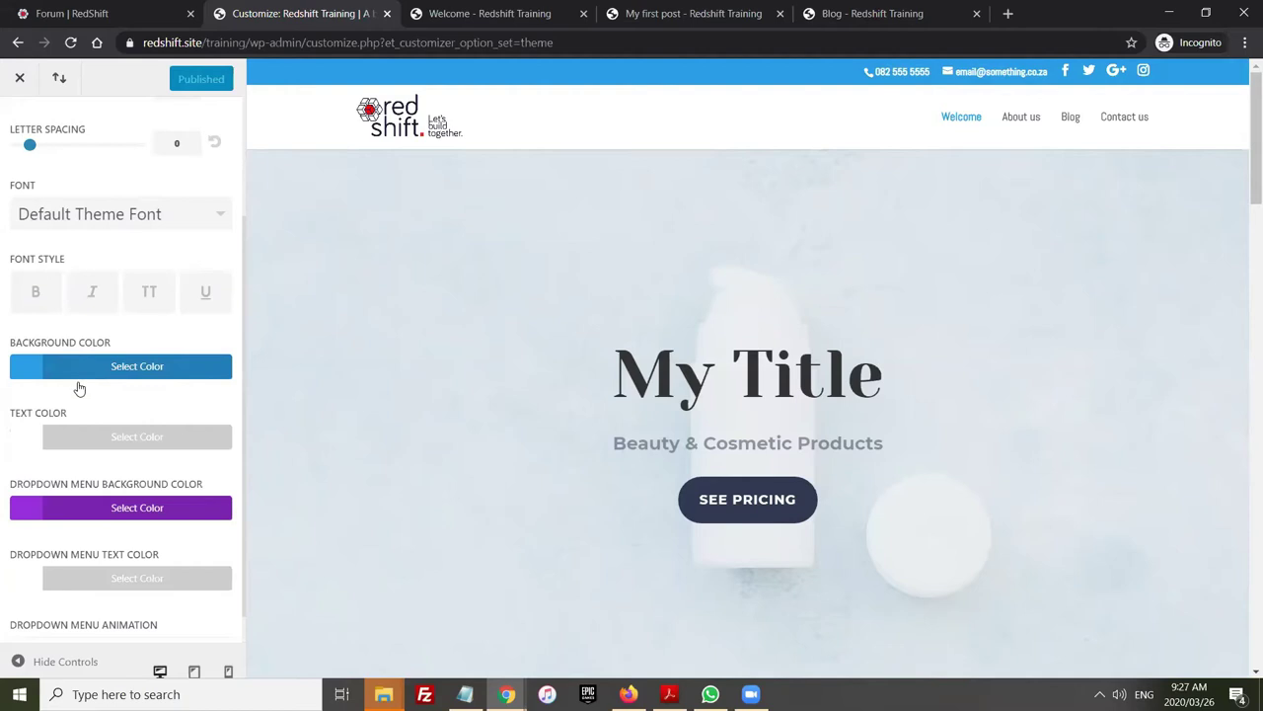
{"action": "scroll", "coordinate": [79, 386], "scroll_direction": "up", "scroll_amount": 3}
{"action": "left_click", "coordinate": [20, 127]}
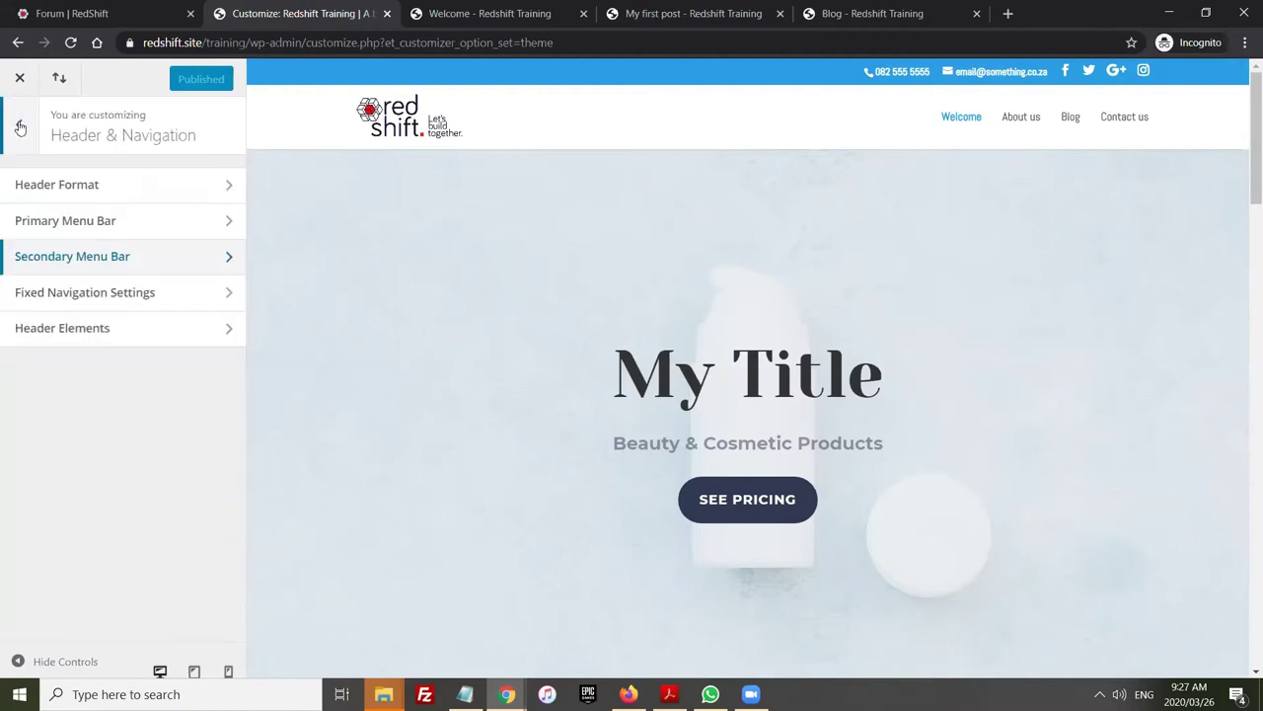
In Fixed Navigation Settings, make the white primary menu background color partly transparent
{"action": "left_click", "coordinate": [46, 294]}
{"action": "scroll", "coordinate": [604, 301], "scroll_direction": "down", "scroll_amount": 3}
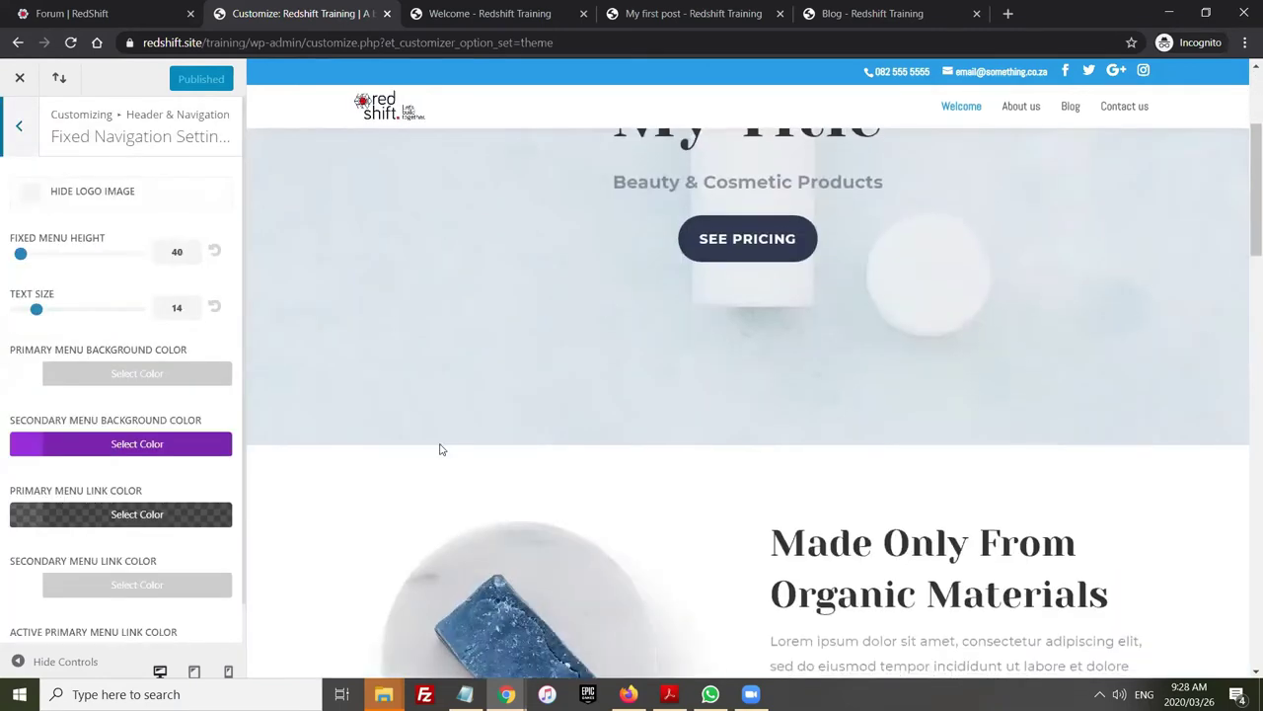
{"action": "scroll", "coordinate": [418, 363], "scroll_direction": "up", "scroll_amount": 3}
{"action": "scroll", "coordinate": [395, 370], "scroll_direction": "down", "scroll_amount": 3}
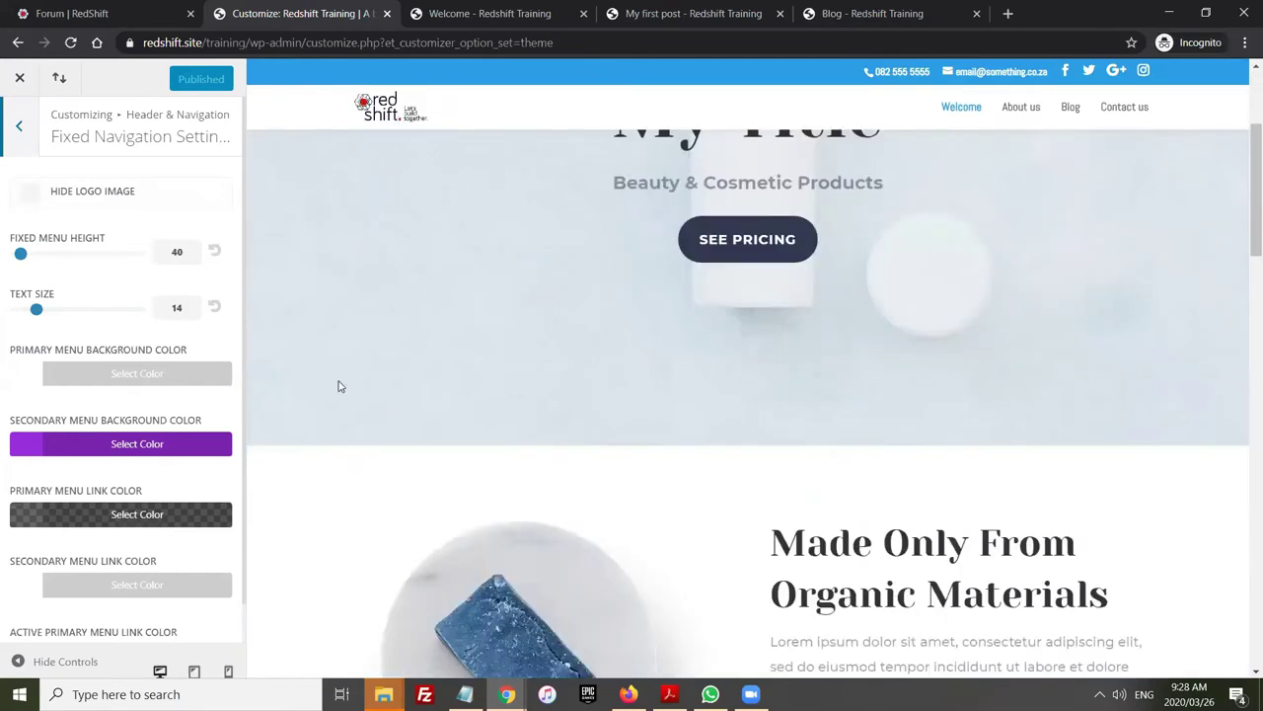
{"action": "left_click", "coordinate": [26, 378]}
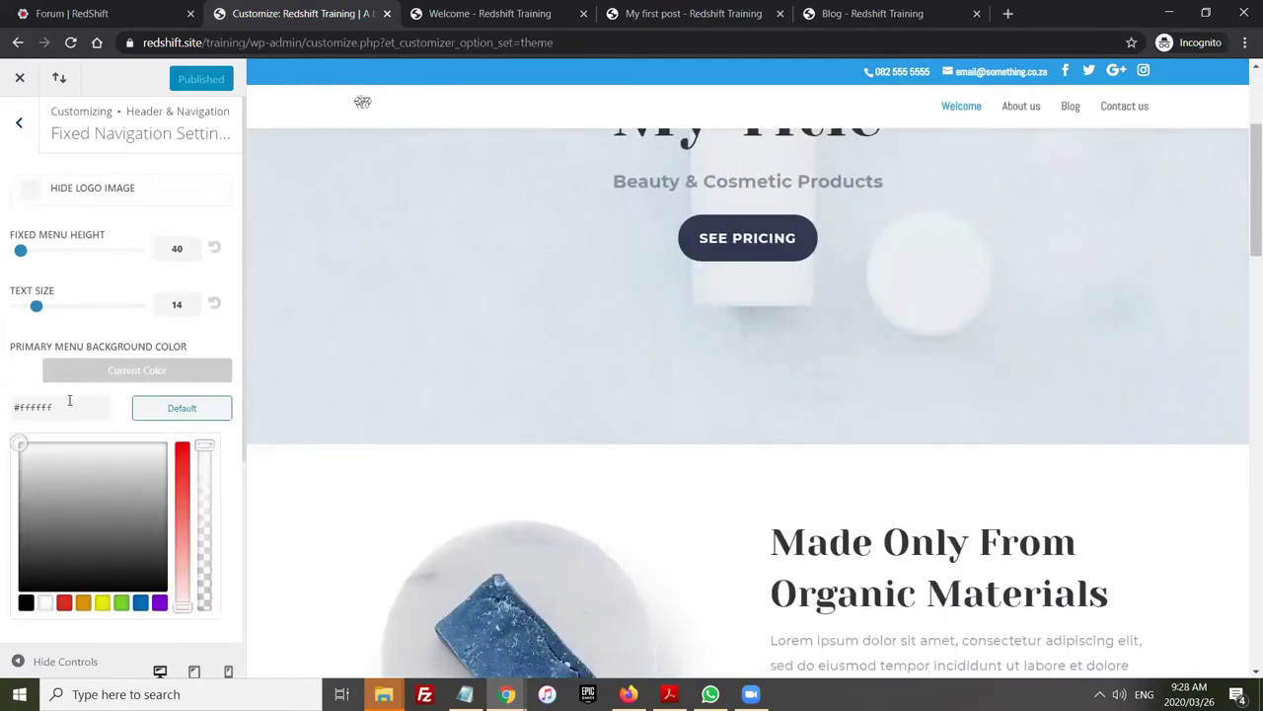
{"action": "scroll", "coordinate": [118, 394], "scroll_direction": "down", "scroll_amount": 1}
{"action": "left_click_drag", "start_coordinate": [204, 365], "coordinate": [205, 416]}
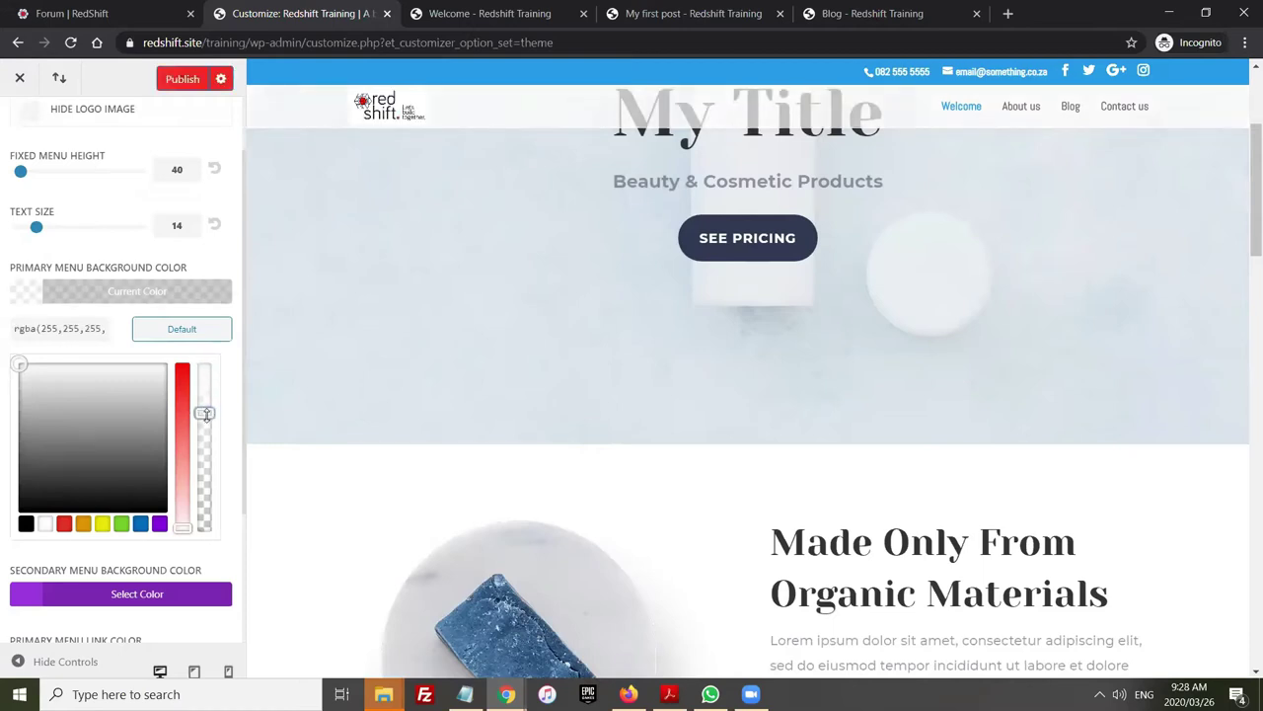
Check the translucent fixed menu over the page preview, publish the change, and return to the main customizer list
{"action": "scroll", "coordinate": [165, 249], "scroll_direction": "up", "scroll_amount": 1}
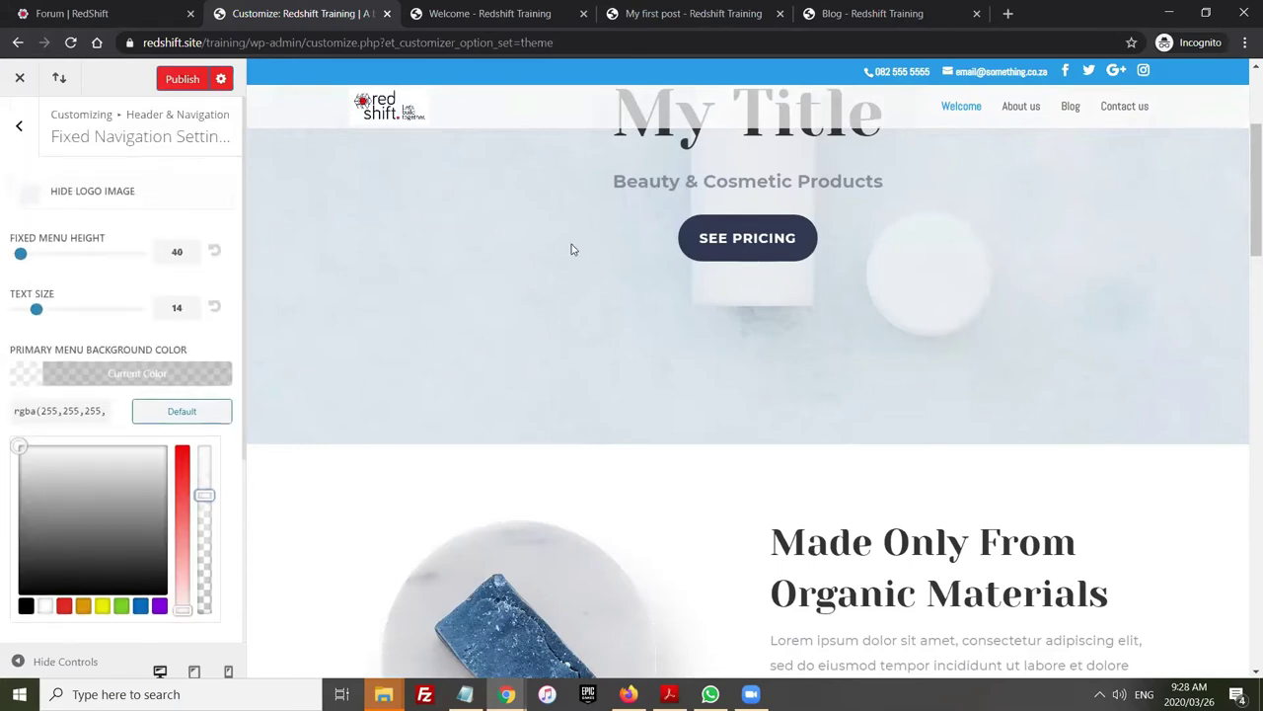
{"action": "scroll", "coordinate": [570, 265], "scroll_direction": "up", "scroll_amount": 3}
{"action": "scroll", "coordinate": [567, 293], "scroll_direction": "down", "scroll_amount": 3}
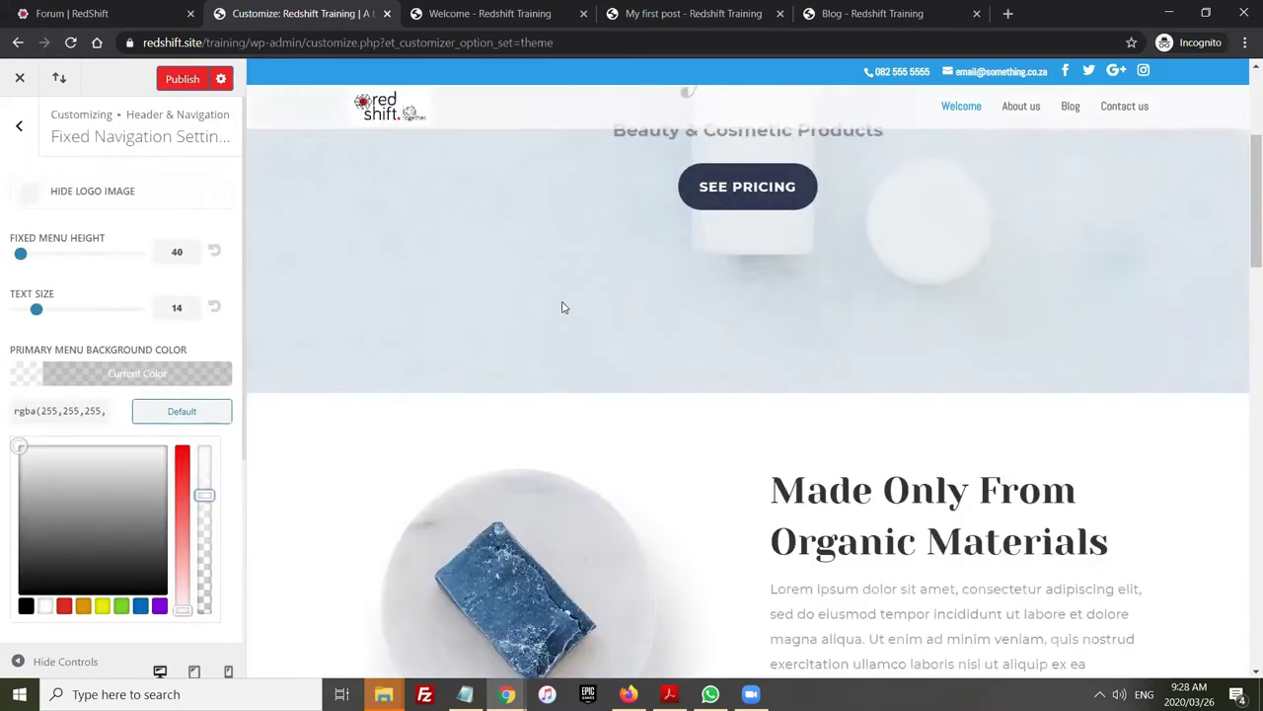
{"action": "scroll", "coordinate": [560, 312], "scroll_direction": "up", "scroll_amount": 3}
{"action": "scroll", "coordinate": [562, 313], "scroll_direction": "down", "scroll_amount": 4}
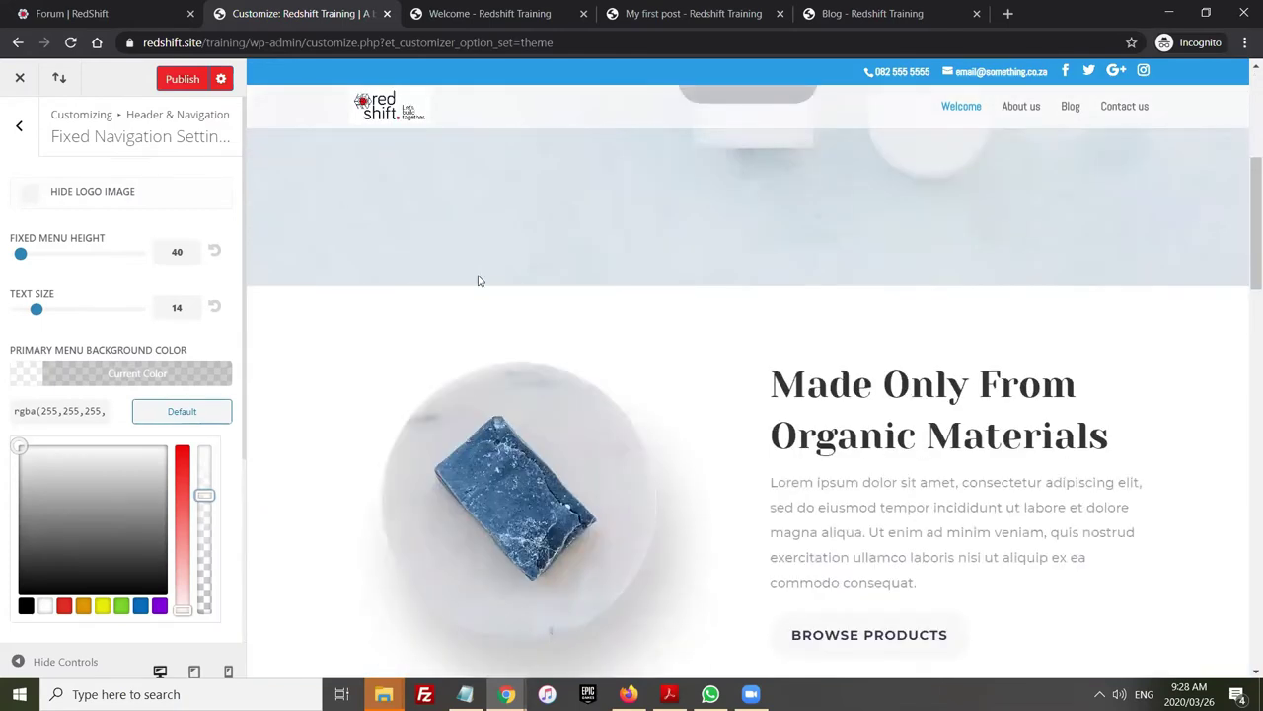
{"action": "left_click", "coordinate": [183, 81]}
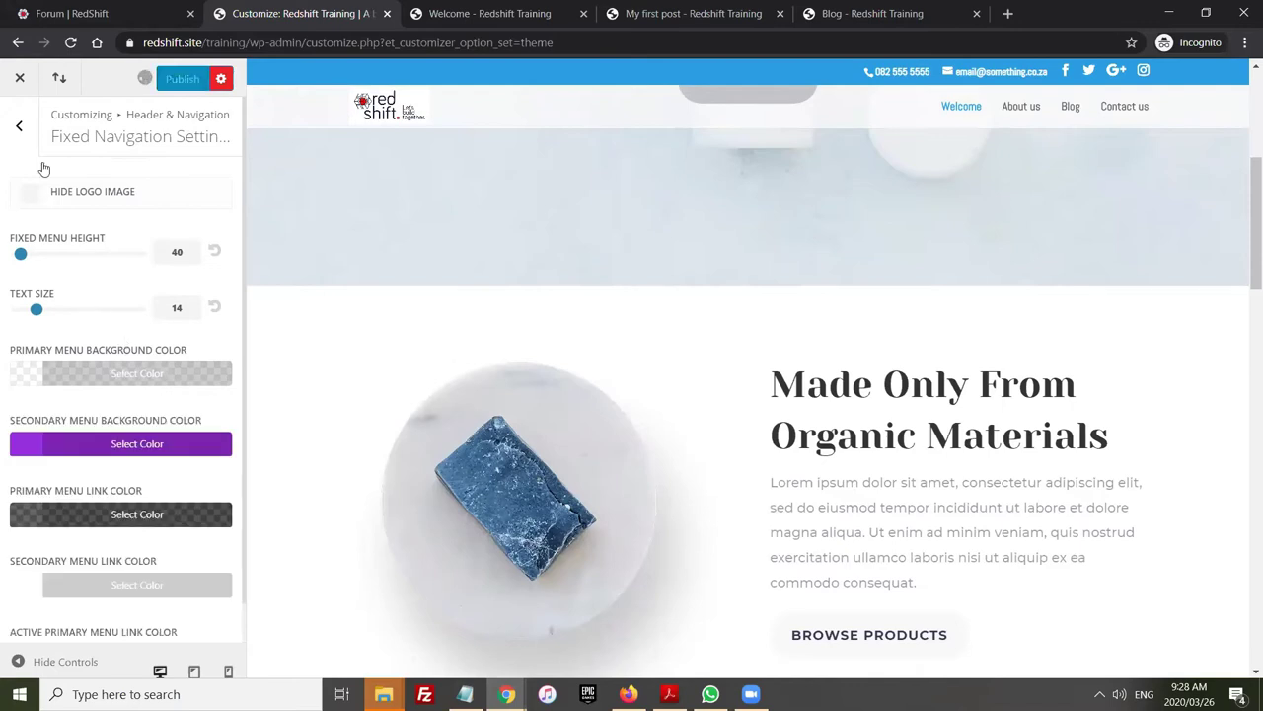
{"action": "left_click", "coordinate": [20, 126]}
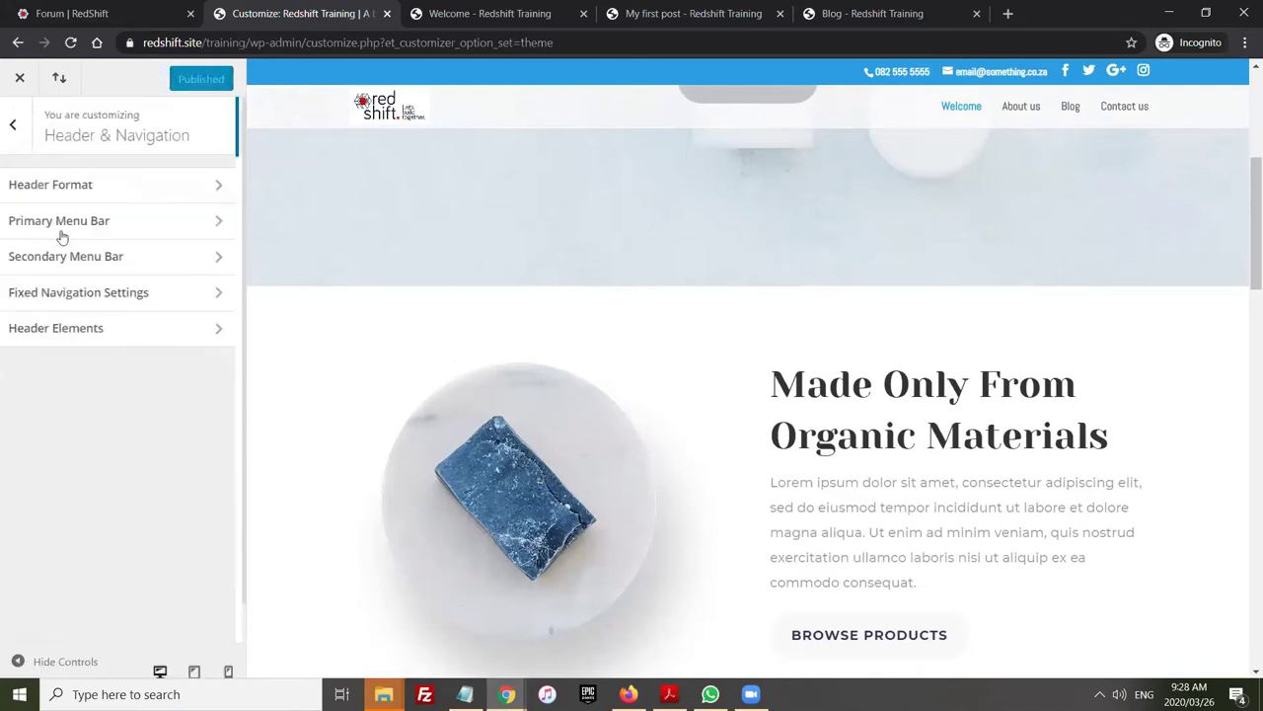
{"action": "left_click", "coordinate": [22, 128]}
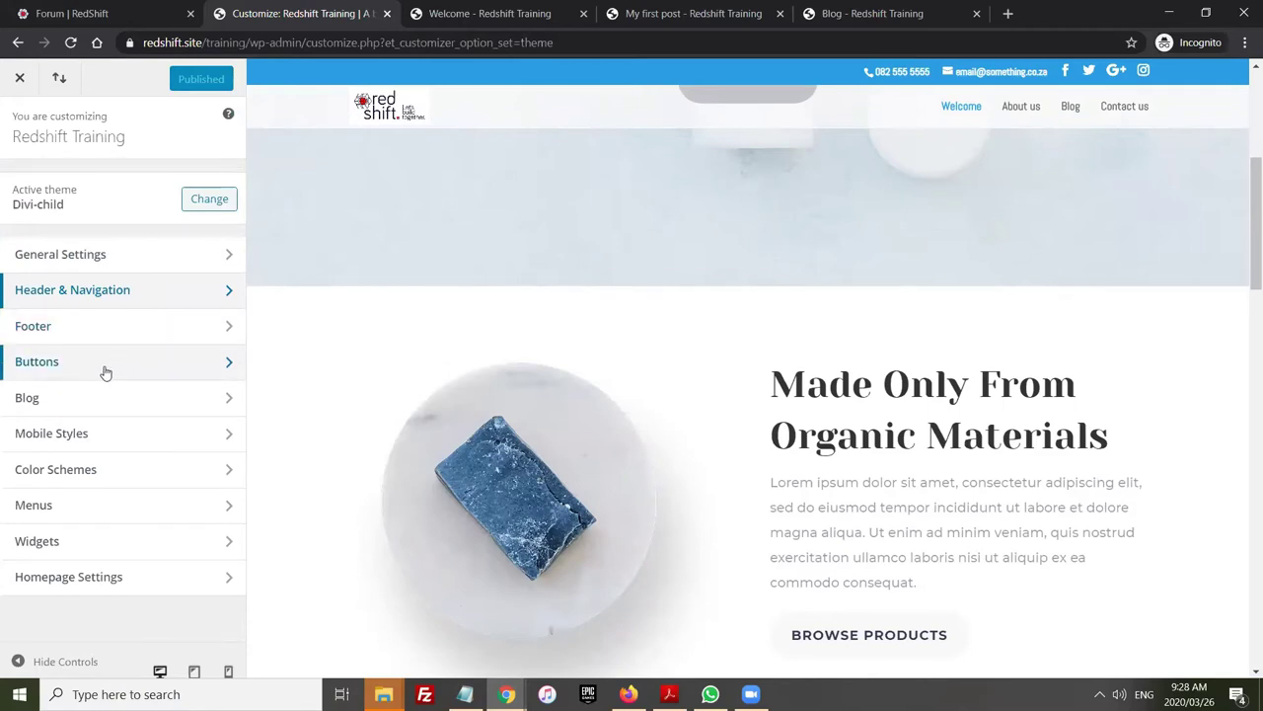
Examine the Tablet and Phone settings under Mobile Styles with their previews, and return to the main customizer list
{"action": "left_click", "coordinate": [71, 440]}
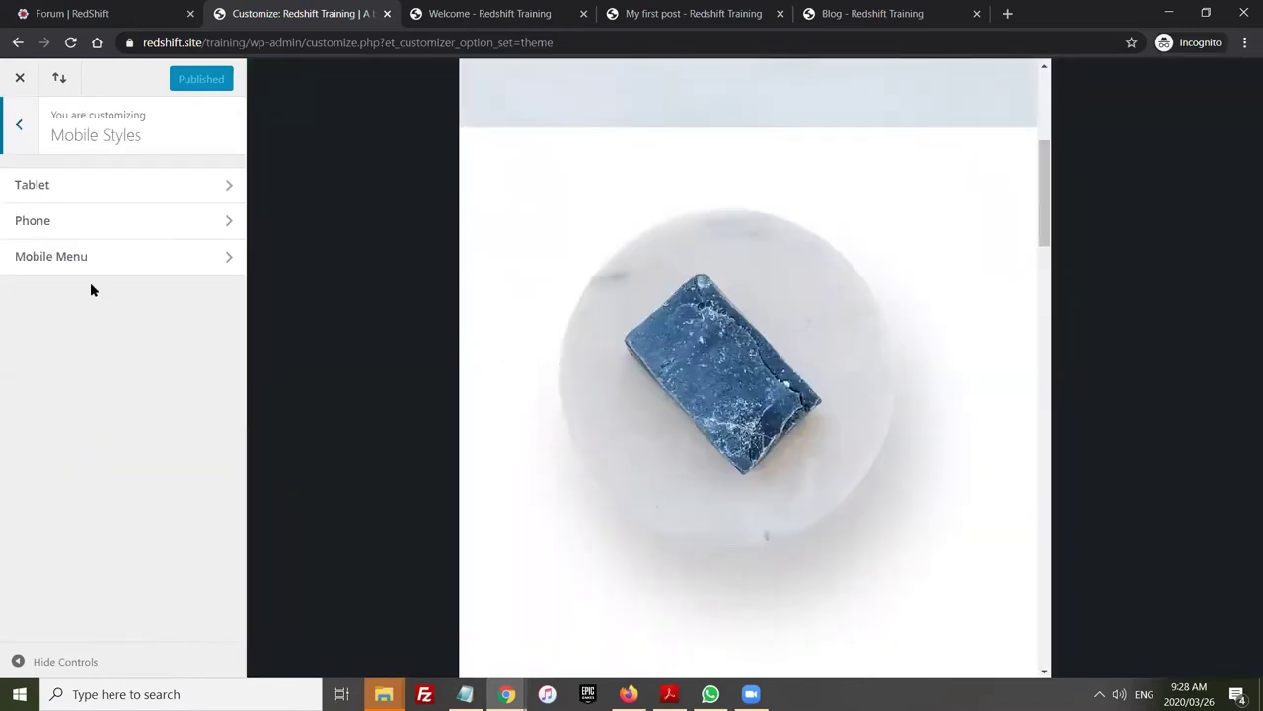
{"action": "left_click", "coordinate": [92, 193]}
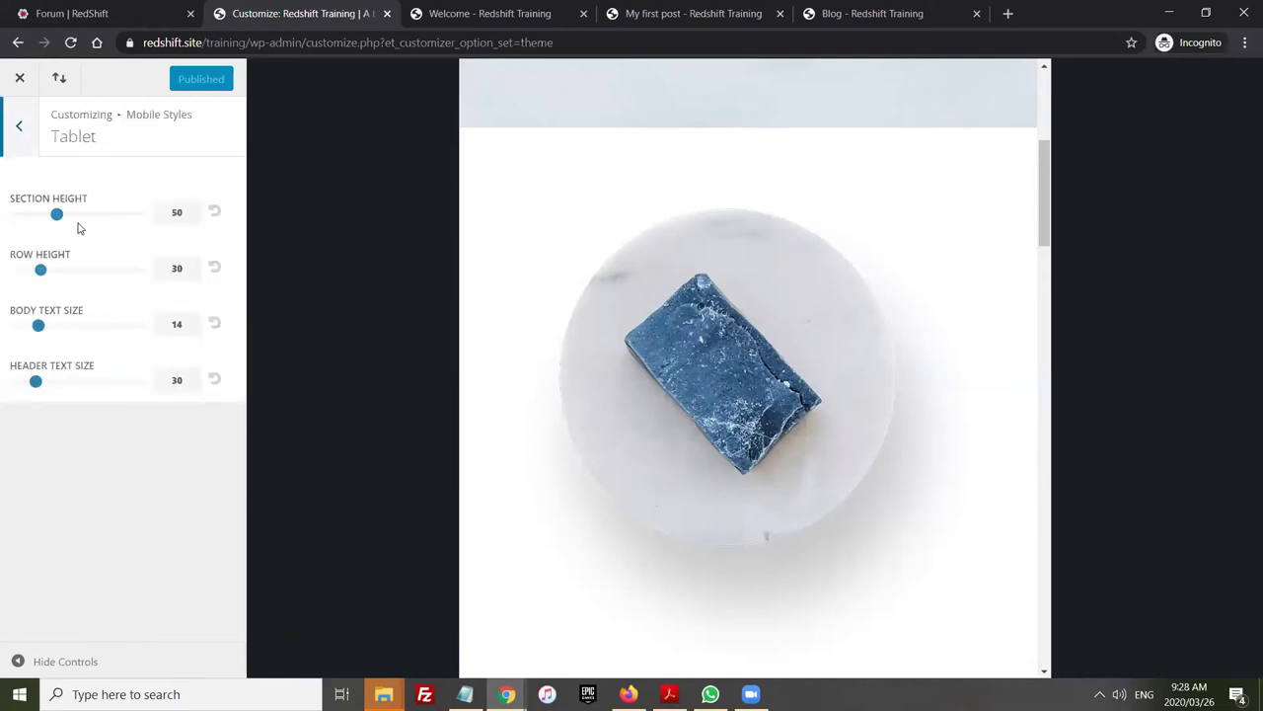
{"action": "scroll", "coordinate": [708, 395], "scroll_direction": "down", "scroll_amount": 3}
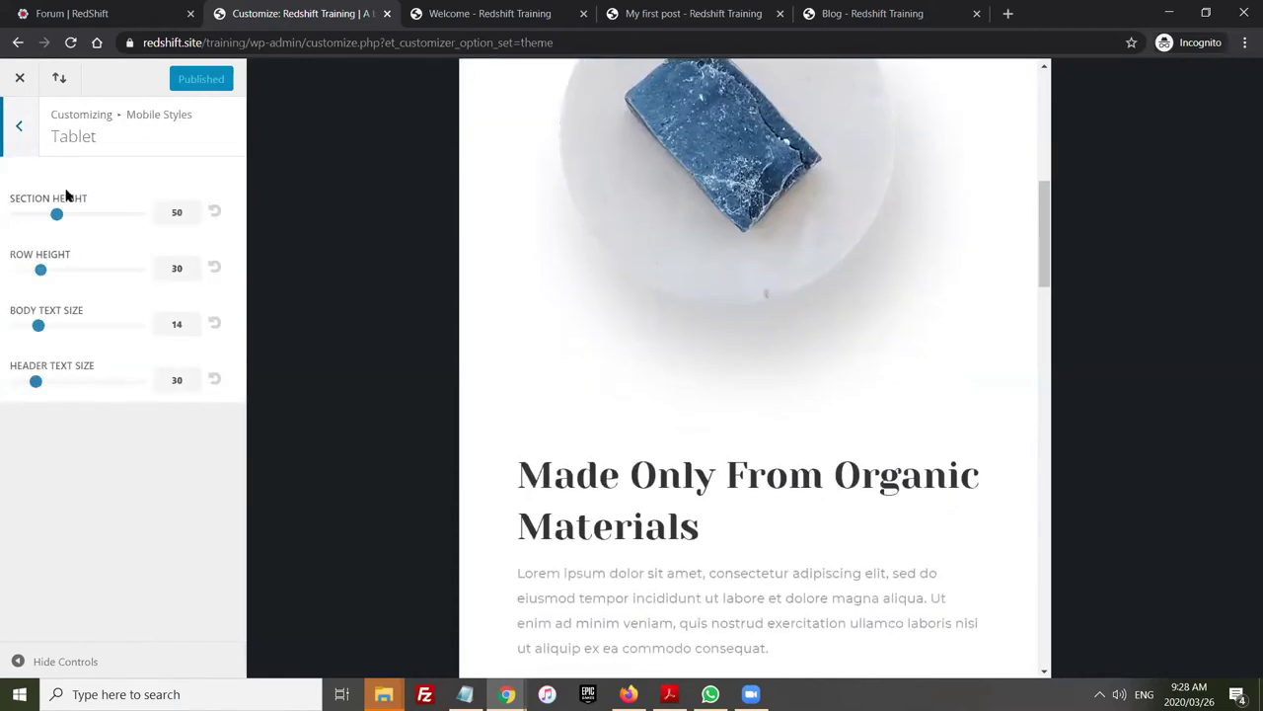
{"action": "left_click", "coordinate": [21, 126]}
{"action": "left_click", "coordinate": [56, 227]}
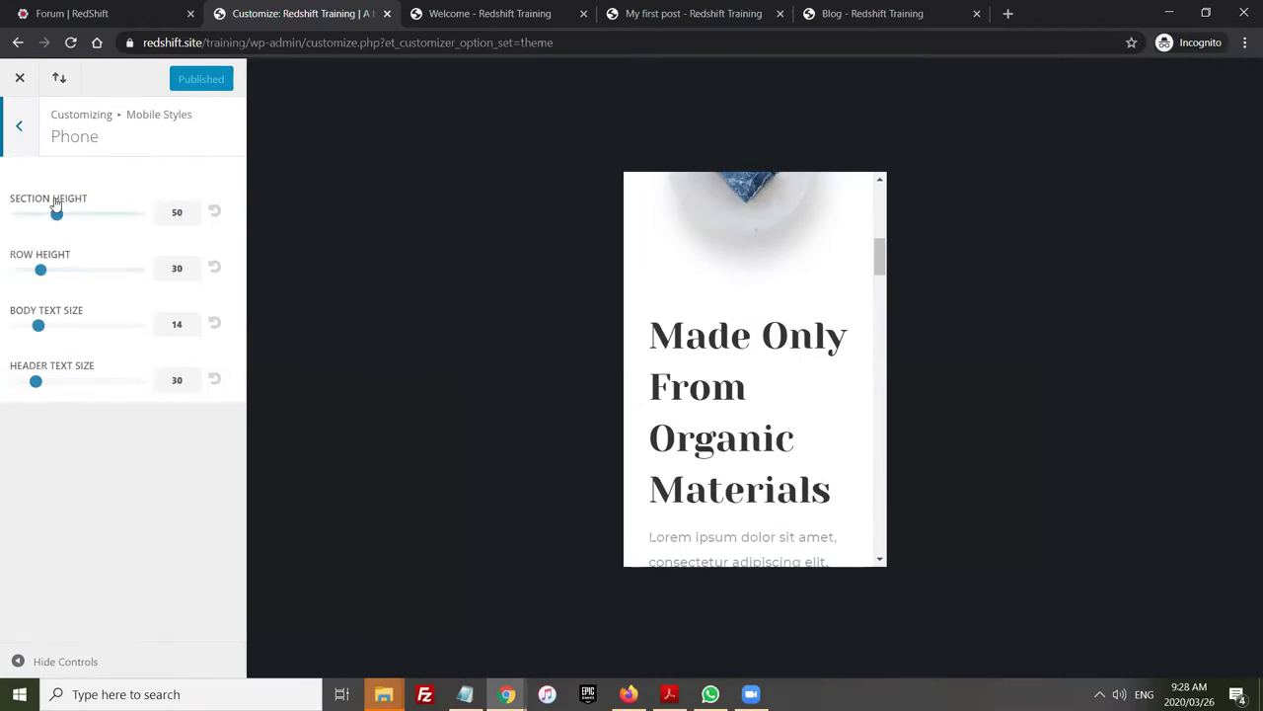
{"action": "left_click", "coordinate": [17, 131]}
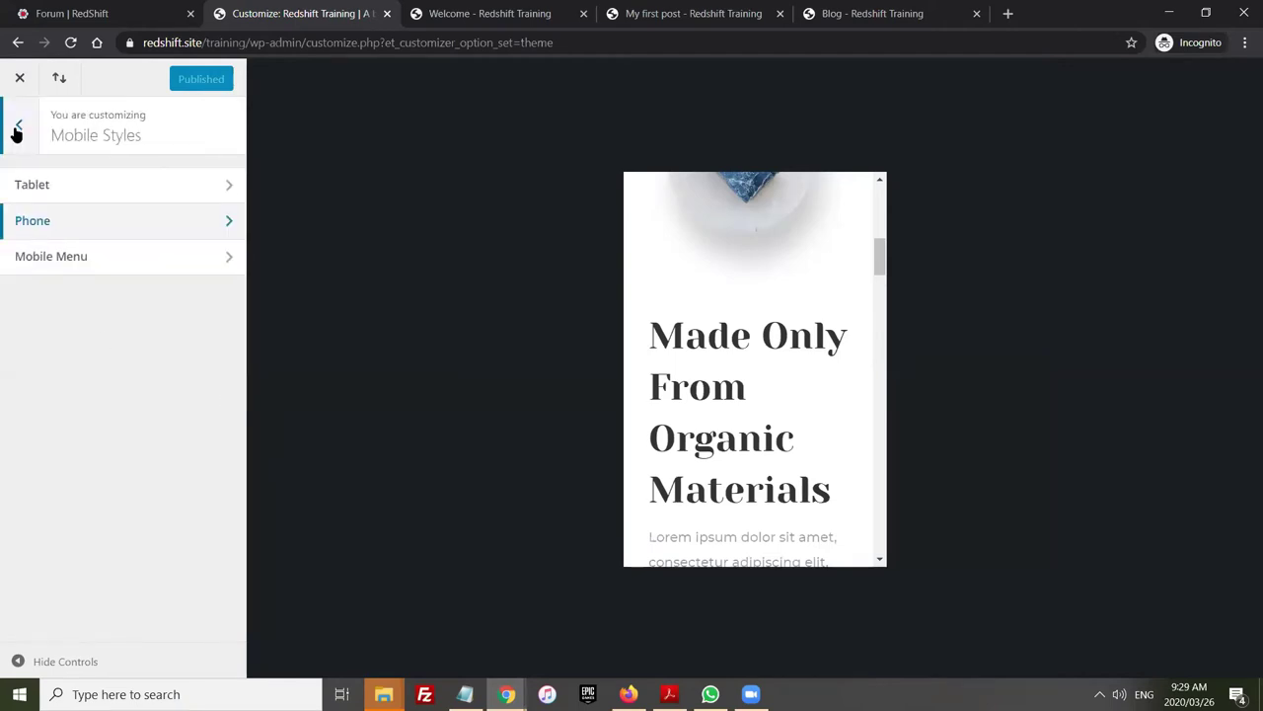
{"action": "left_click", "coordinate": [17, 132]}
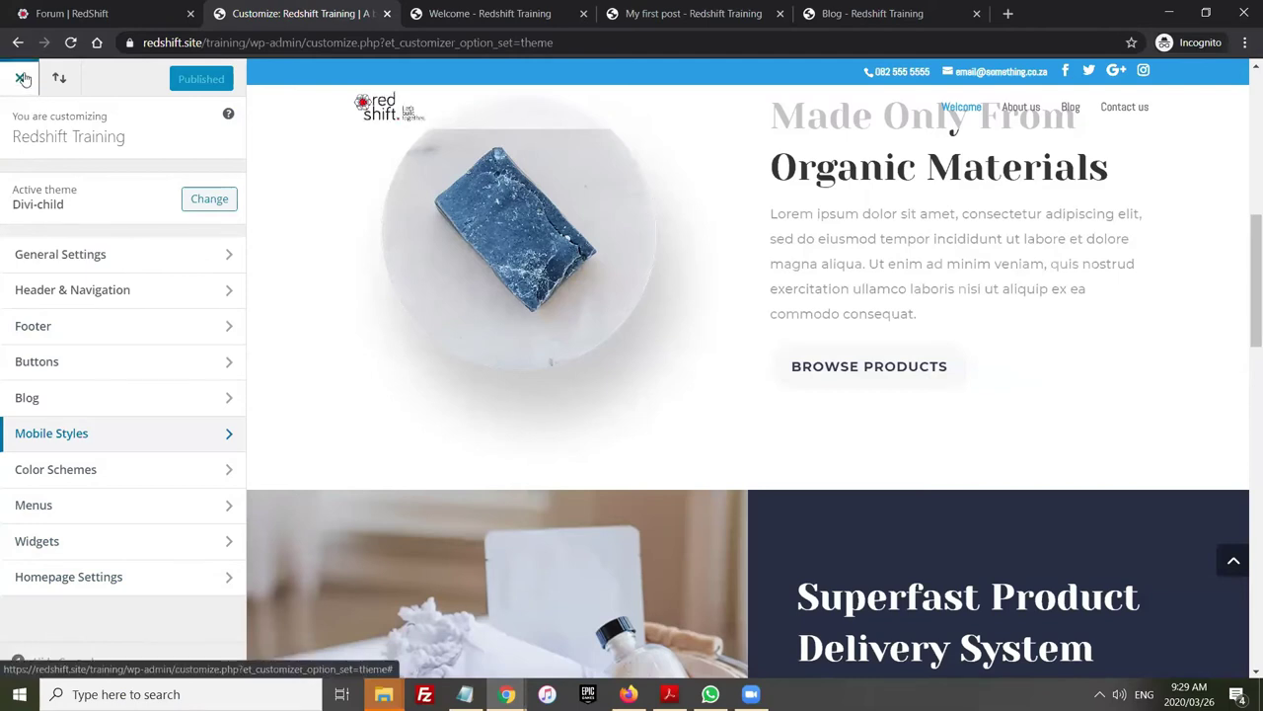
Close the customizer and view the live Redshift Training site in a new browser tab
{"action": "left_click", "coordinate": [20, 84]}
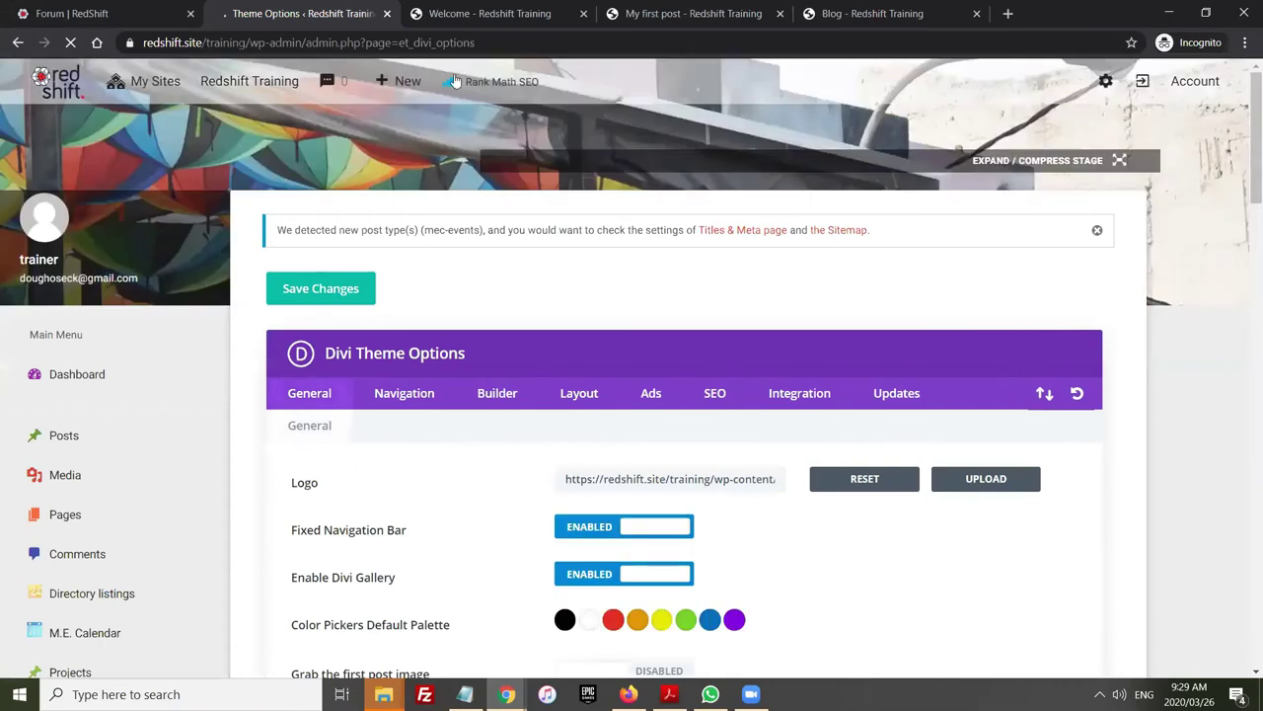
{"action": "mouse_move", "coordinate": [143, 83]}
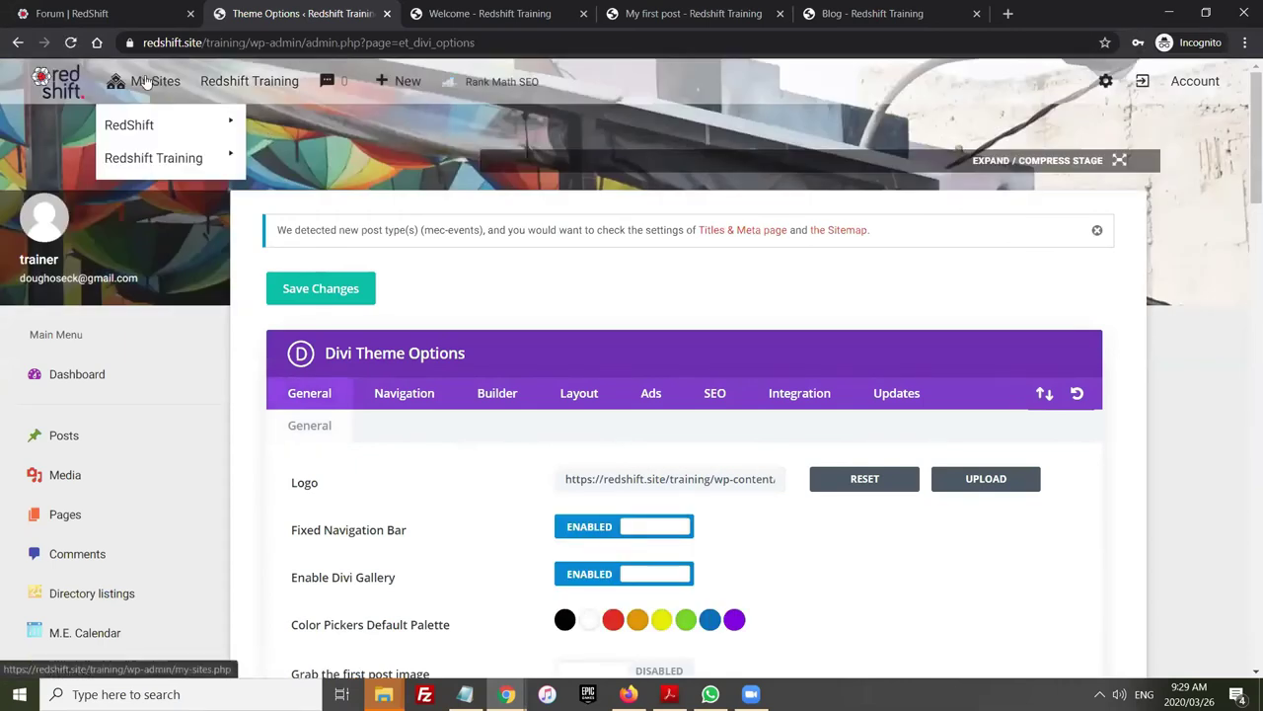
{"action": "mouse_move", "coordinate": [138, 124]}
{"action": "mouse_move", "coordinate": [246, 85]}
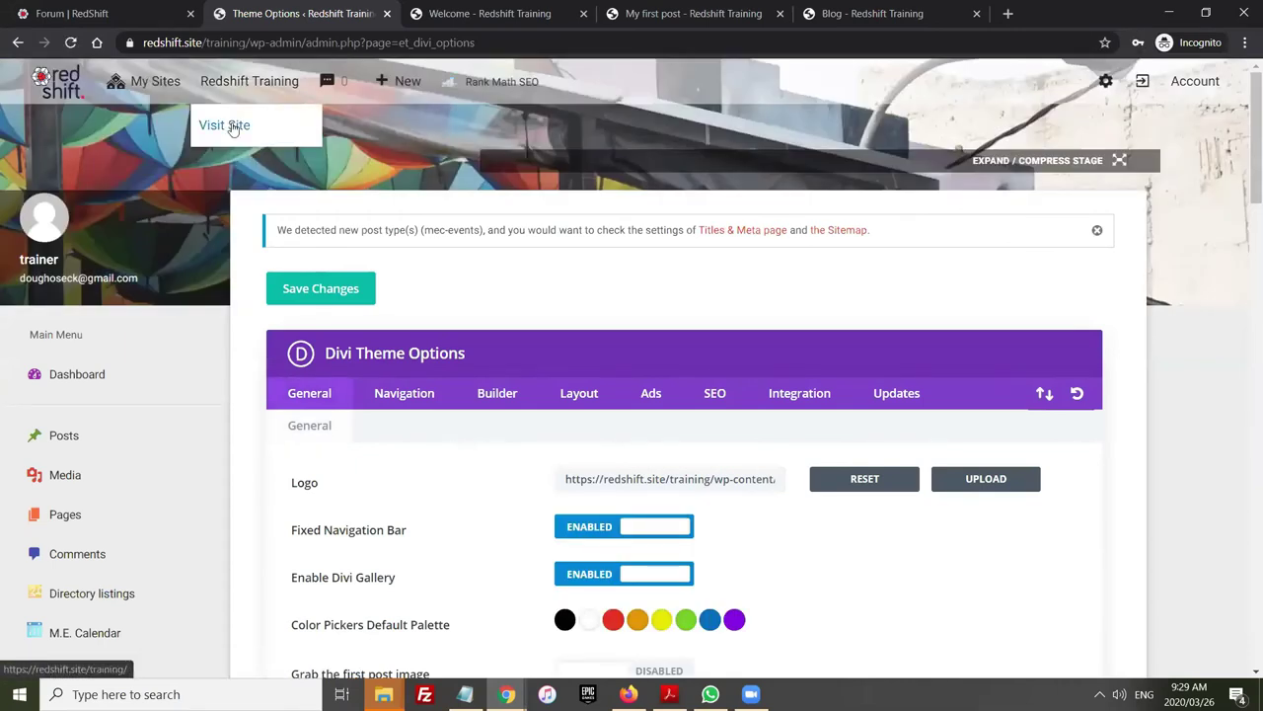
{"action": "middle_click", "coordinate": [234, 127]}
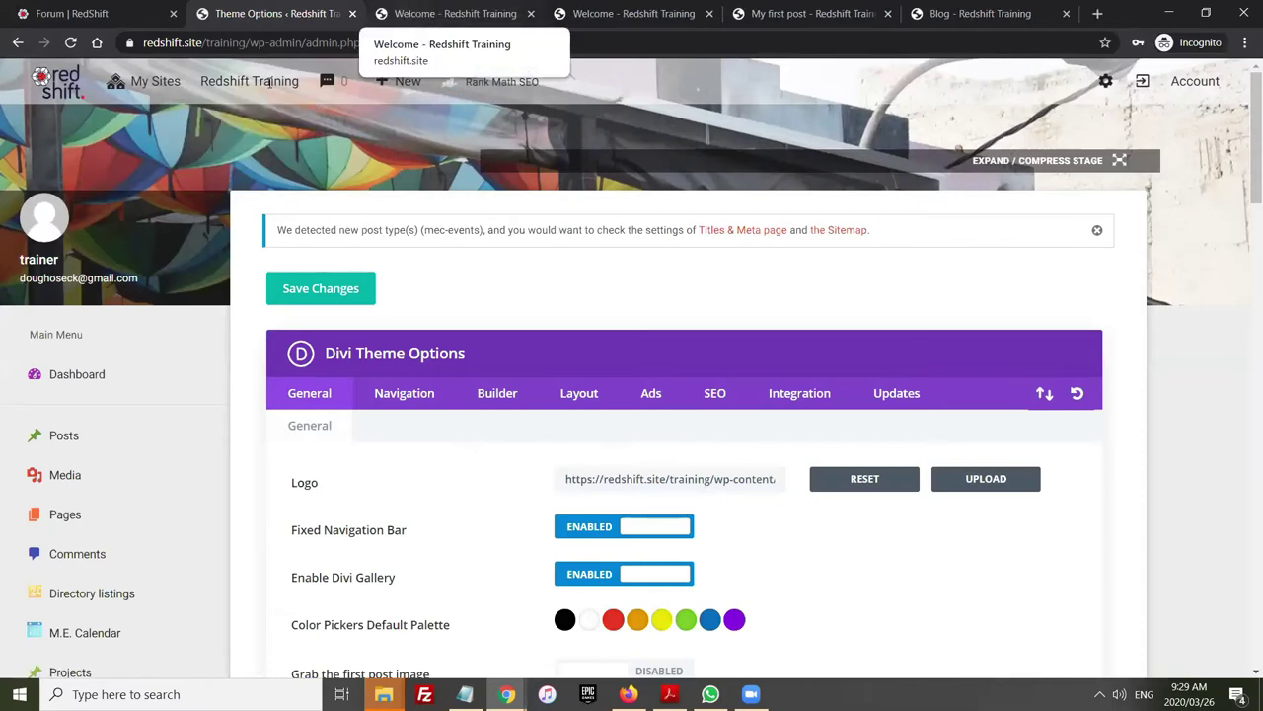
{"action": "left_click", "coordinate": [453, 14]}
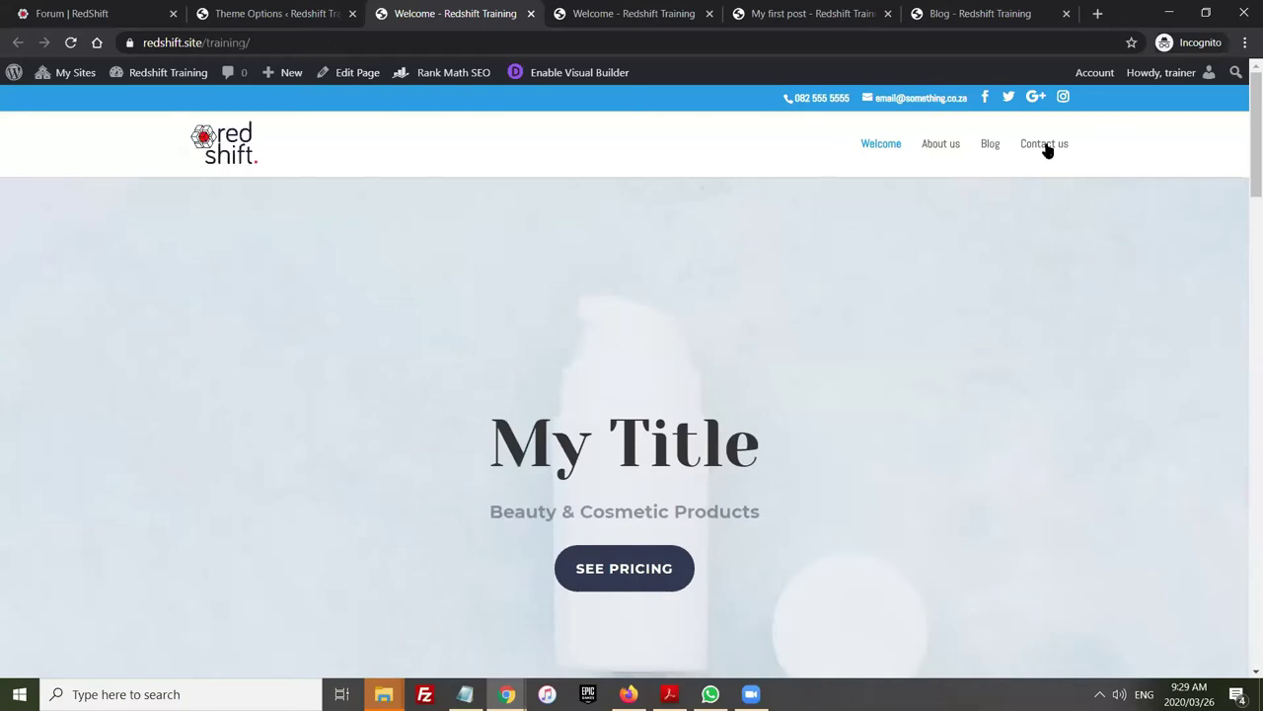
Examine the translucent fixed menu over the different sections of the live Welcome page
{"action": "scroll", "coordinate": [735, 308], "scroll_direction": "down", "scroll_amount": 2}
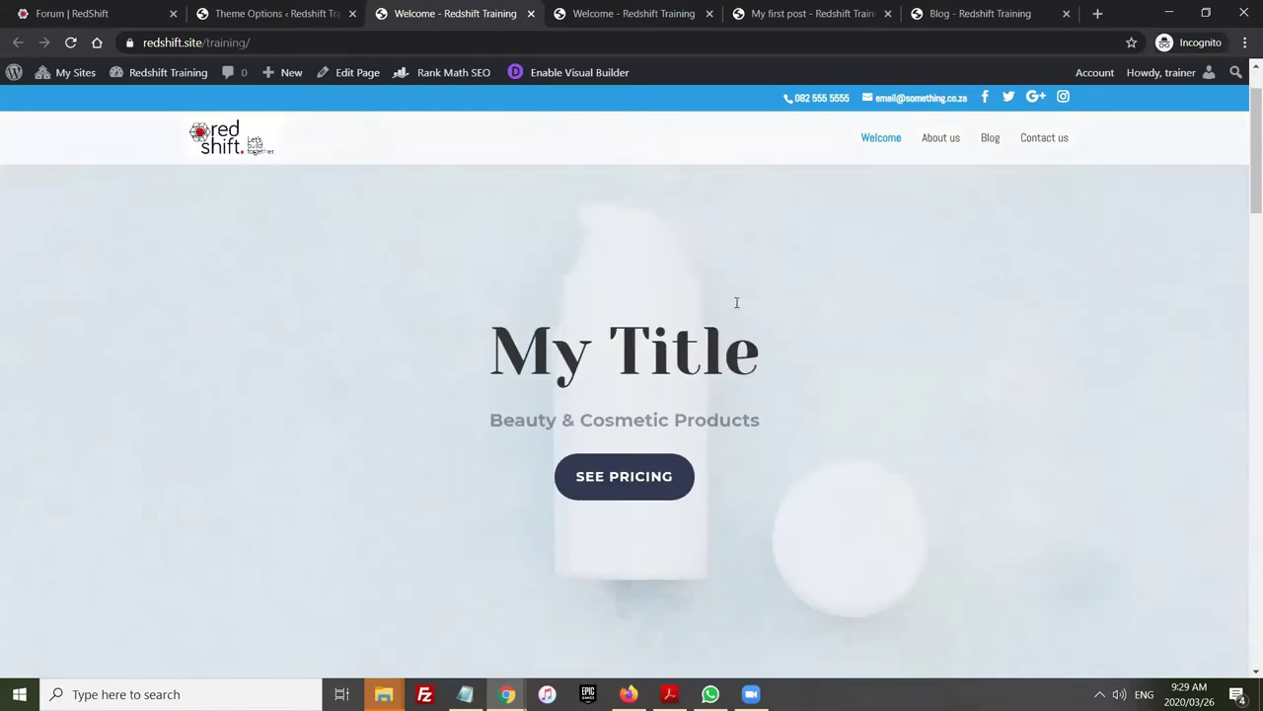
{"action": "scroll", "coordinate": [466, 176], "scroll_direction": "down", "scroll_amount": 3}
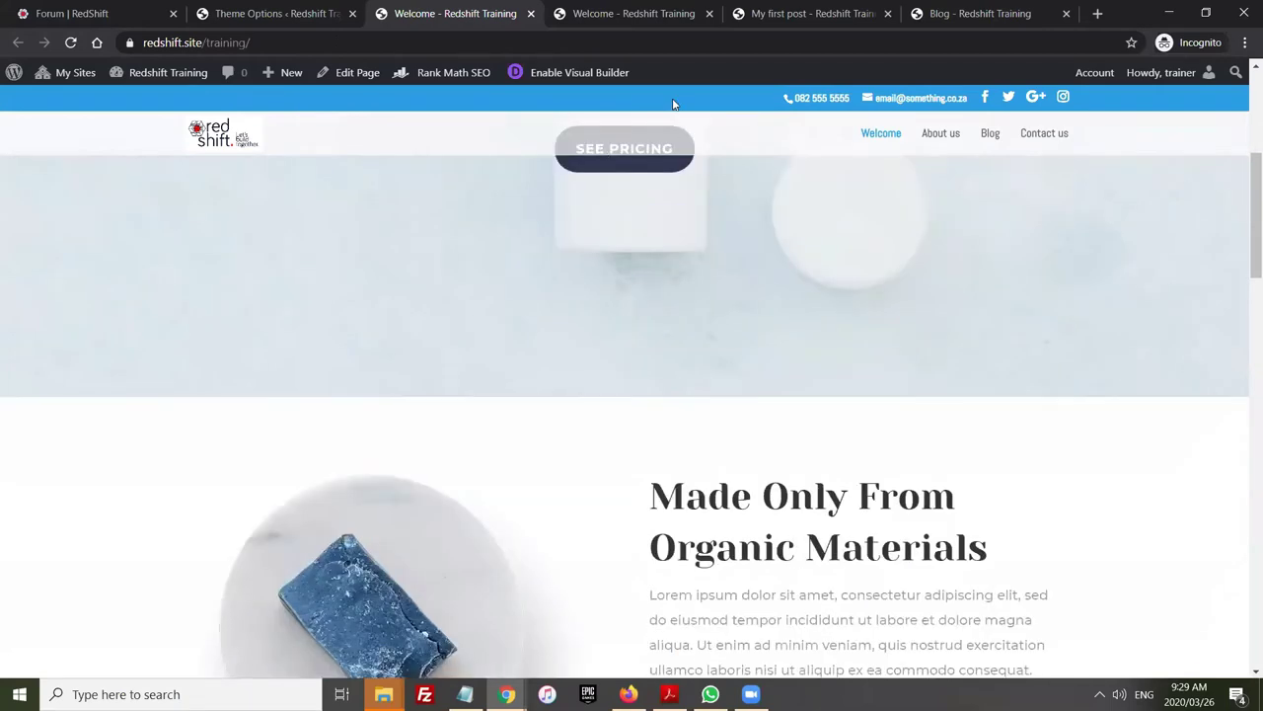
{"action": "scroll", "coordinate": [715, 221], "scroll_direction": "down", "scroll_amount": 1}
{"action": "scroll", "coordinate": [719, 219], "scroll_direction": "down", "scroll_amount": 3}
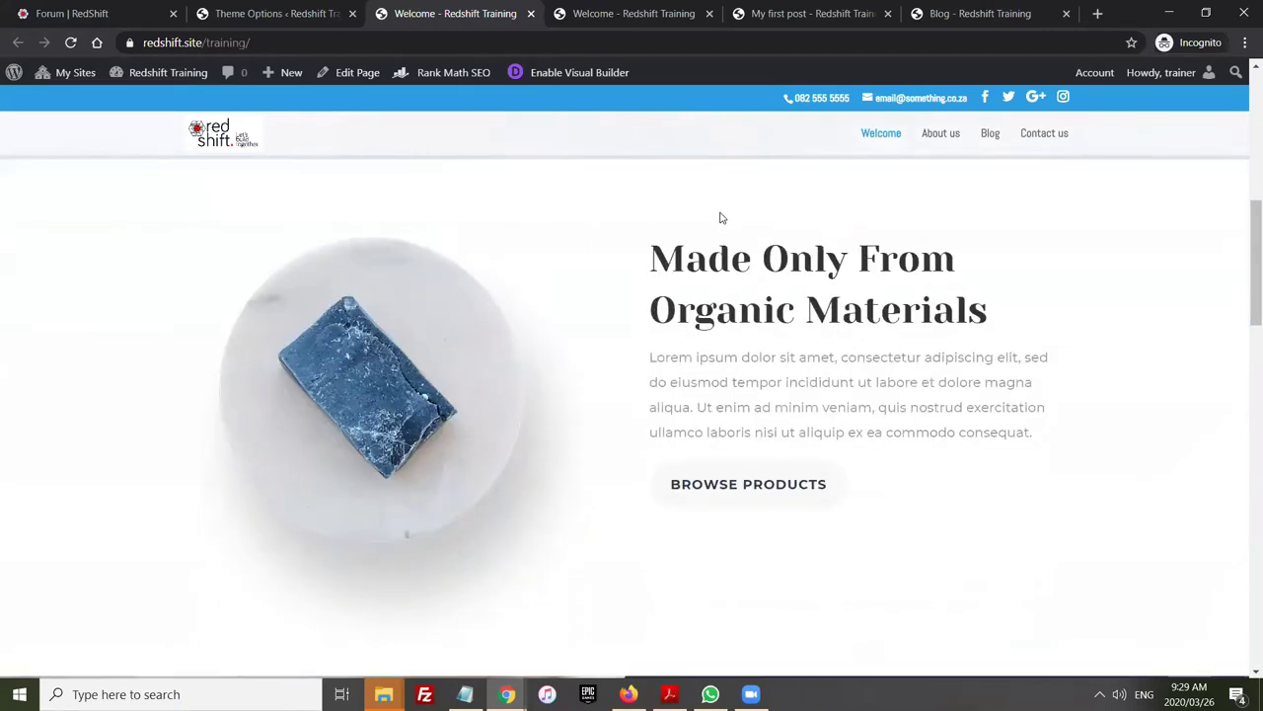
{"action": "scroll", "coordinate": [720, 217], "scroll_direction": "down", "scroll_amount": 2}
{"action": "scroll", "coordinate": [721, 217], "scroll_direction": "down", "scroll_amount": 8}
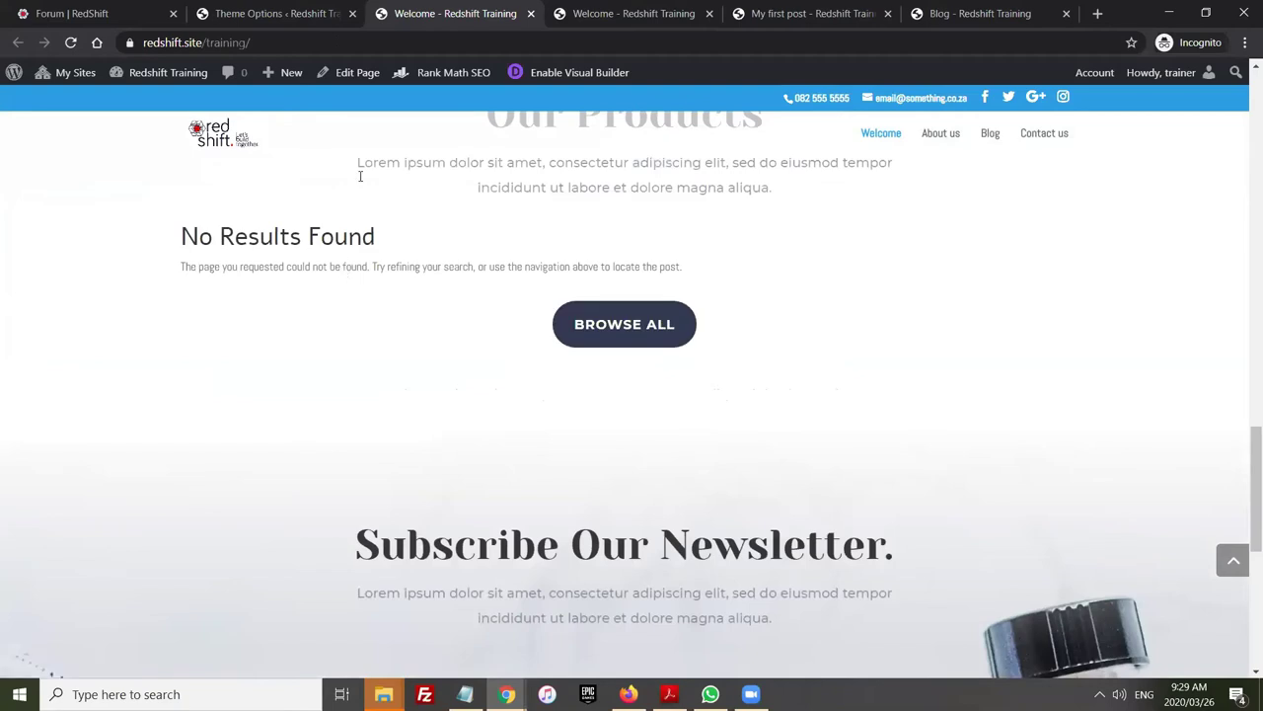
{"action": "scroll", "coordinate": [341, 138], "scroll_direction": "up", "scroll_amount": 5}
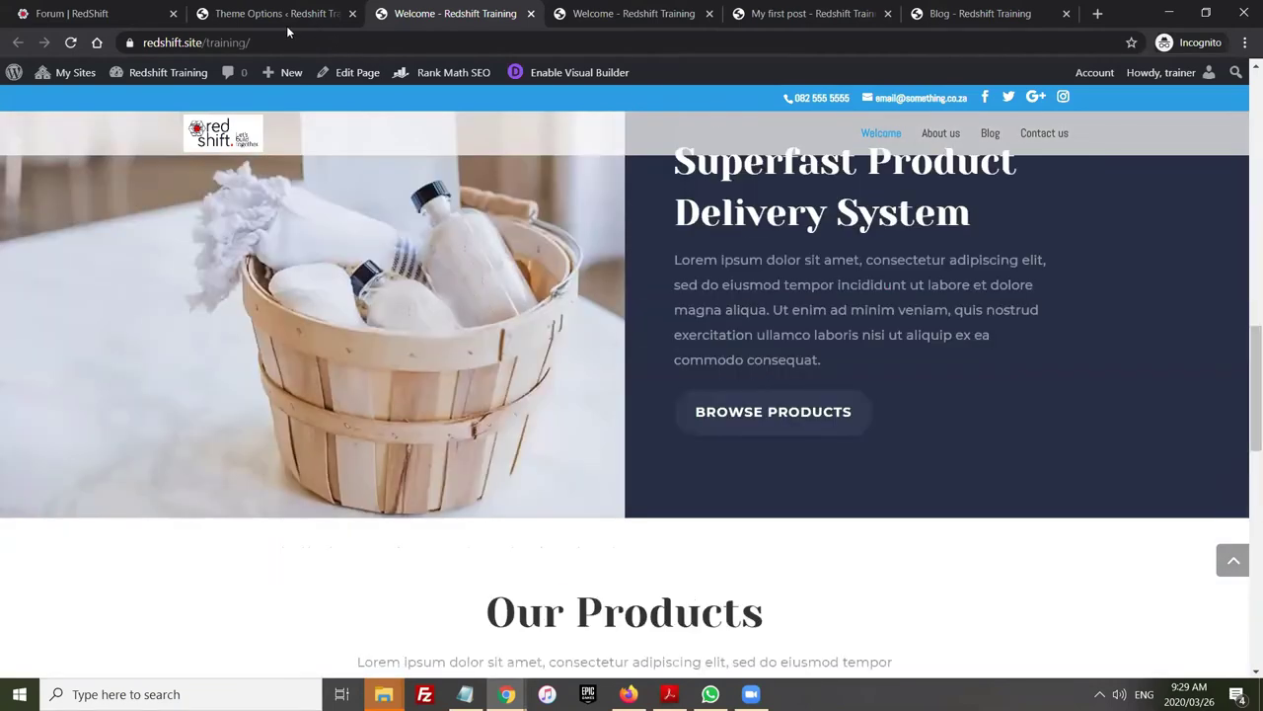
Return to the site's admin, reload the Divi Theme Options, and open the image chooser for the logo
{"action": "left_click", "coordinate": [286, 26]}
{"action": "scroll", "coordinate": [94, 354], "scroll_direction": "down", "scroll_amount": 3}
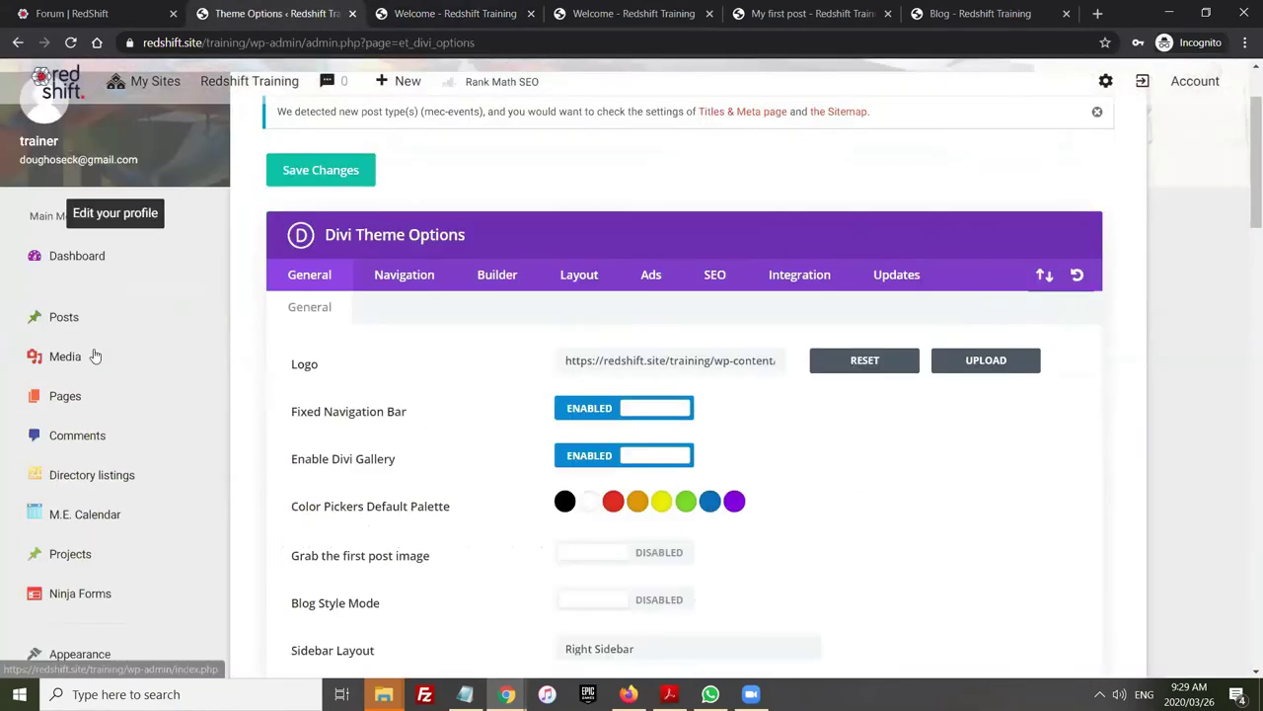
{"action": "scroll", "coordinate": [621, 437], "scroll_direction": "up", "scroll_amount": 3}
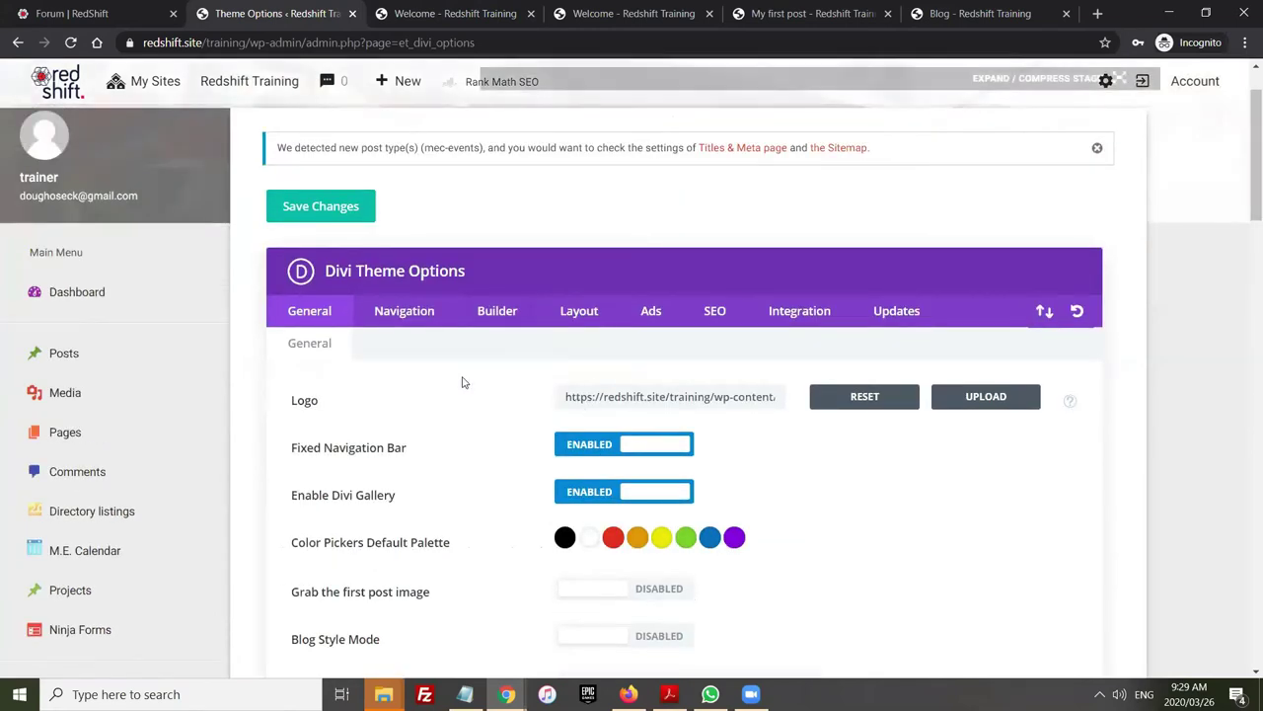
{"action": "scroll", "coordinate": [169, 544], "scroll_direction": "down", "scroll_amount": 5}
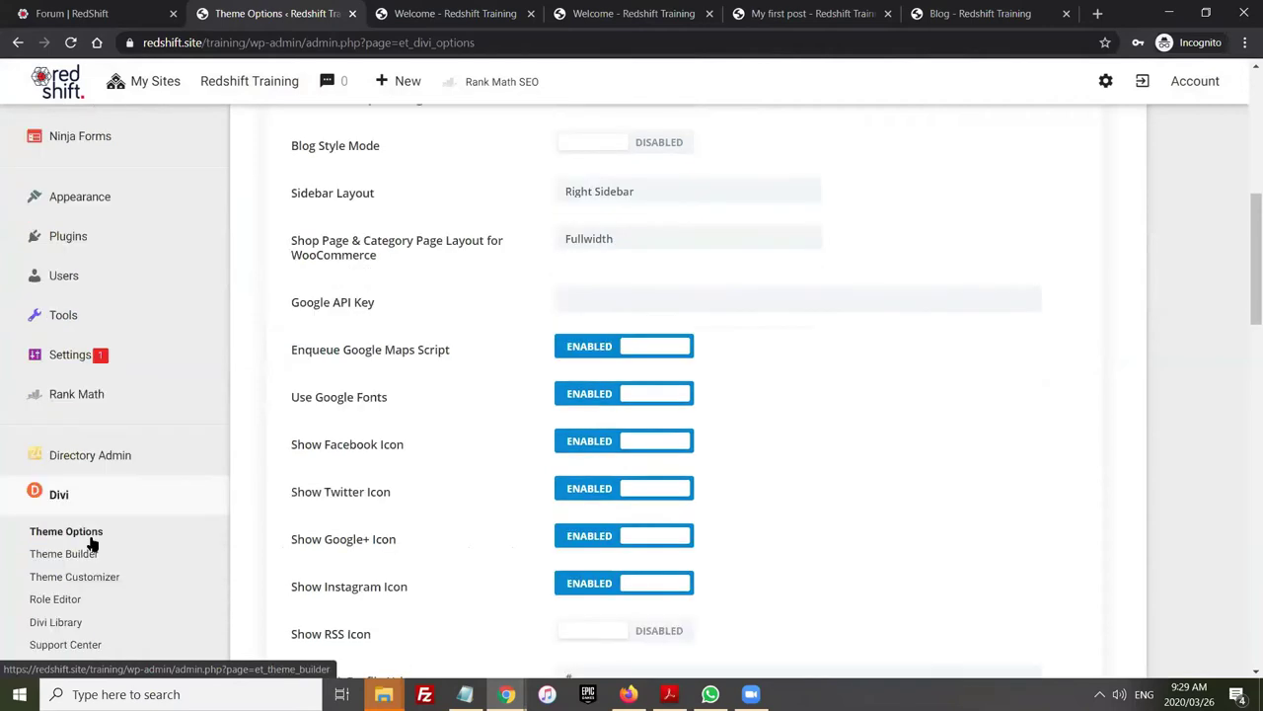
{"action": "left_click", "coordinate": [71, 533]}
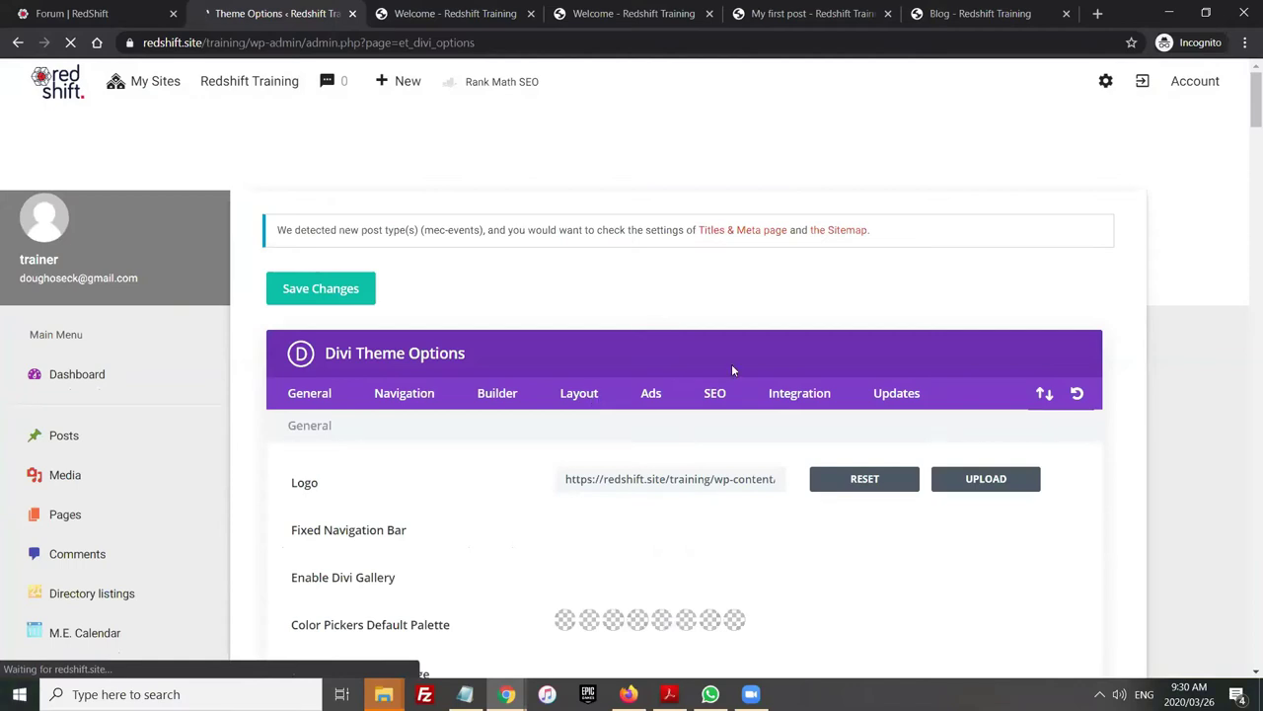
{"action": "scroll", "coordinate": [731, 373], "scroll_direction": "down", "scroll_amount": 1}
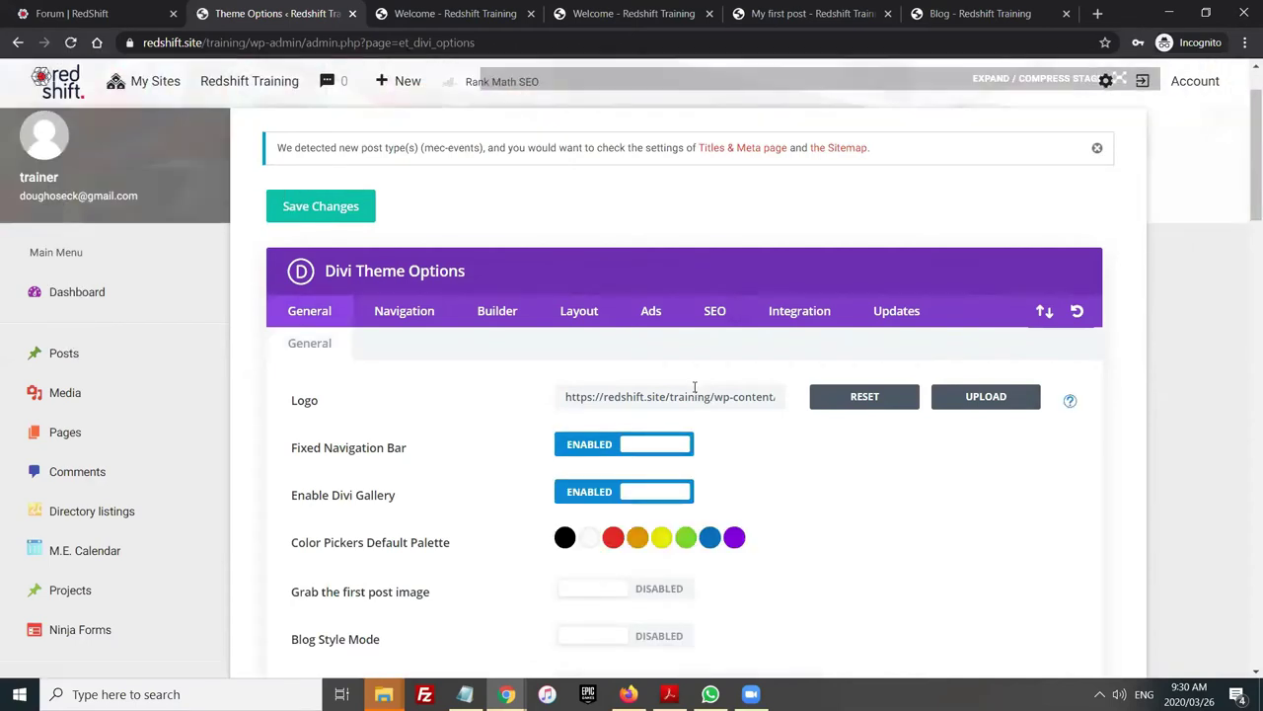
{"action": "left_click", "coordinate": [988, 399]}
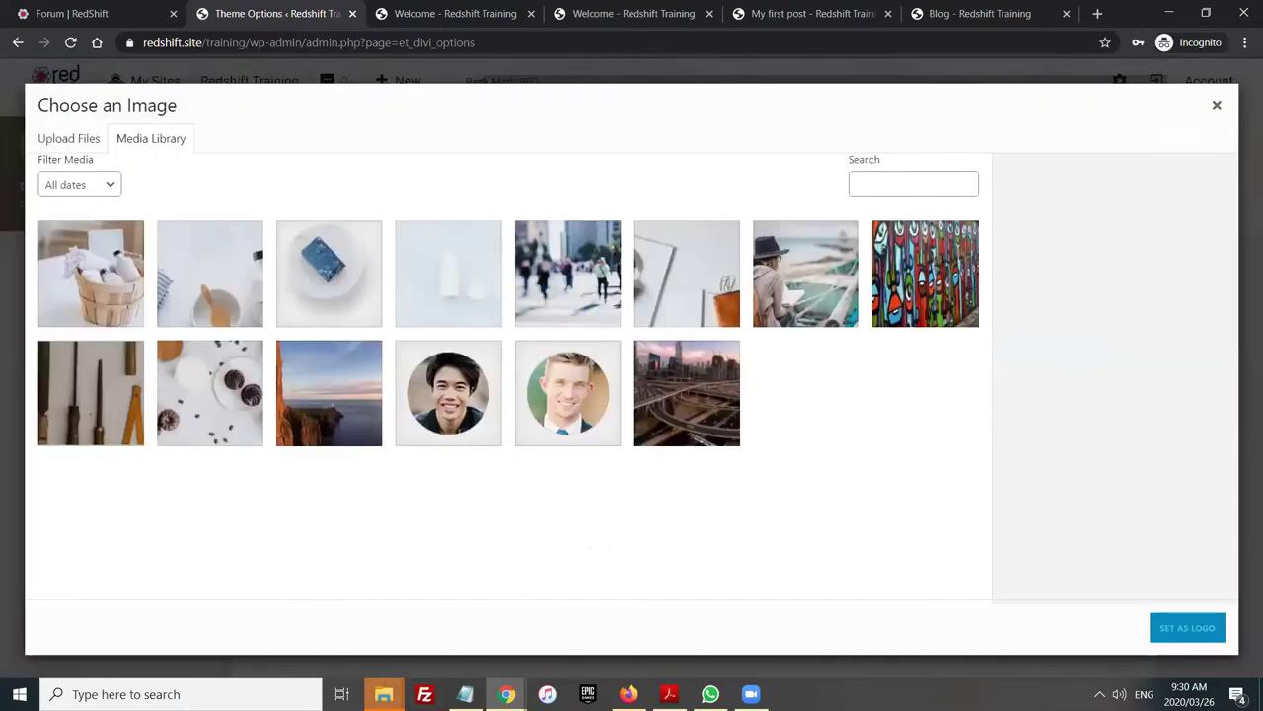
Upload RedShift_Logo_whitebg.jpg from the images folder to the media library and set it as the site logo
{"action": "mouse_move", "coordinate": [384, 694]}
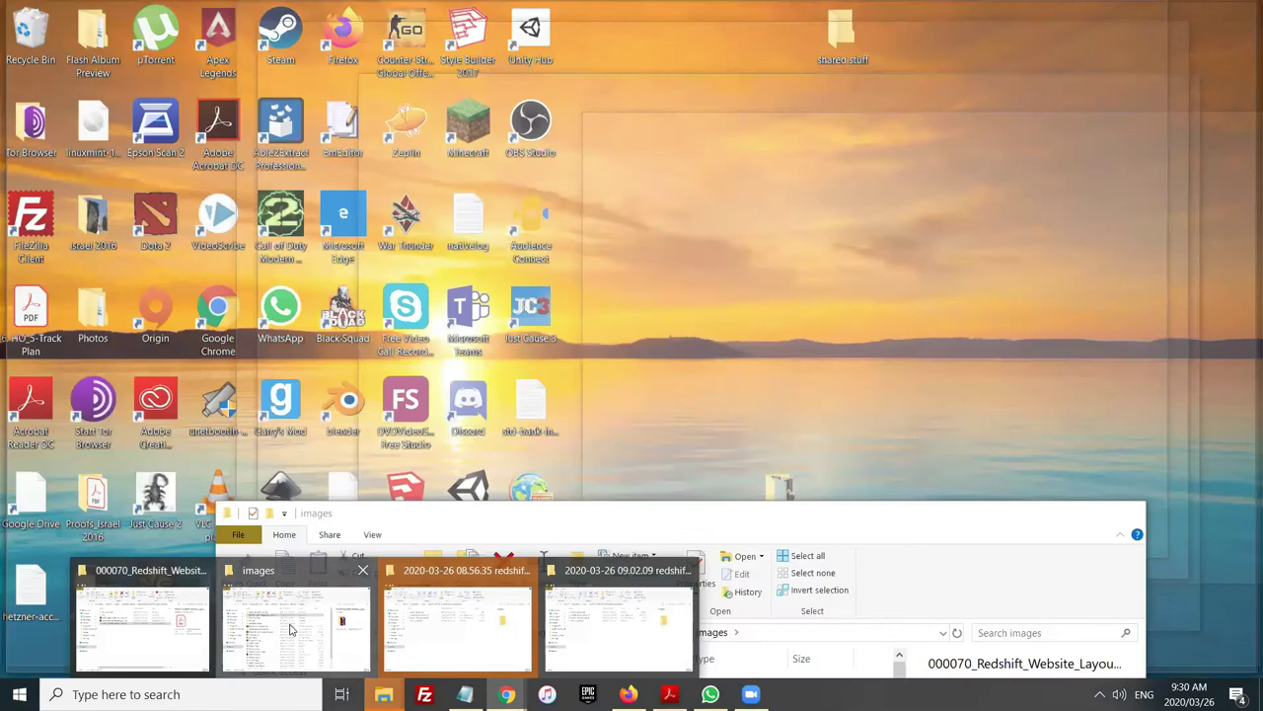
{"action": "left_click", "coordinate": [282, 624]}
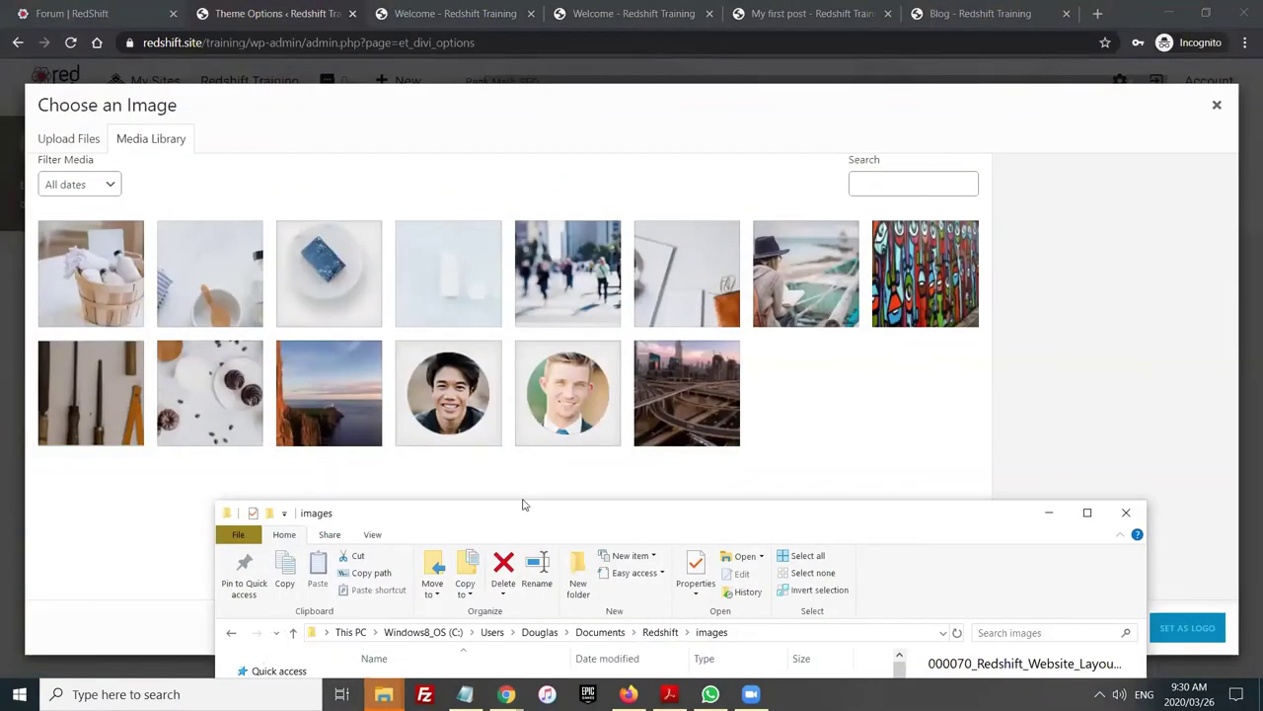
{"action": "left_click_drag", "start_coordinate": [523, 505], "coordinate": [655, 160]}
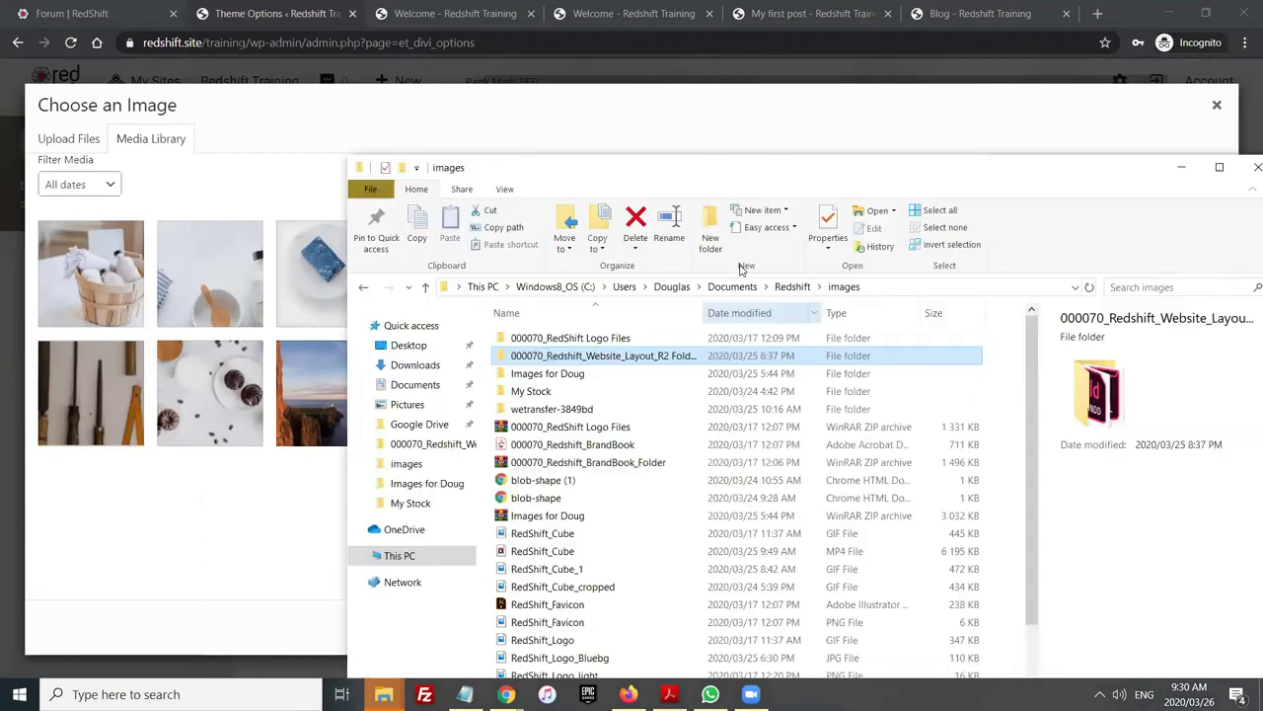
{"action": "left_click", "coordinate": [555, 641]}
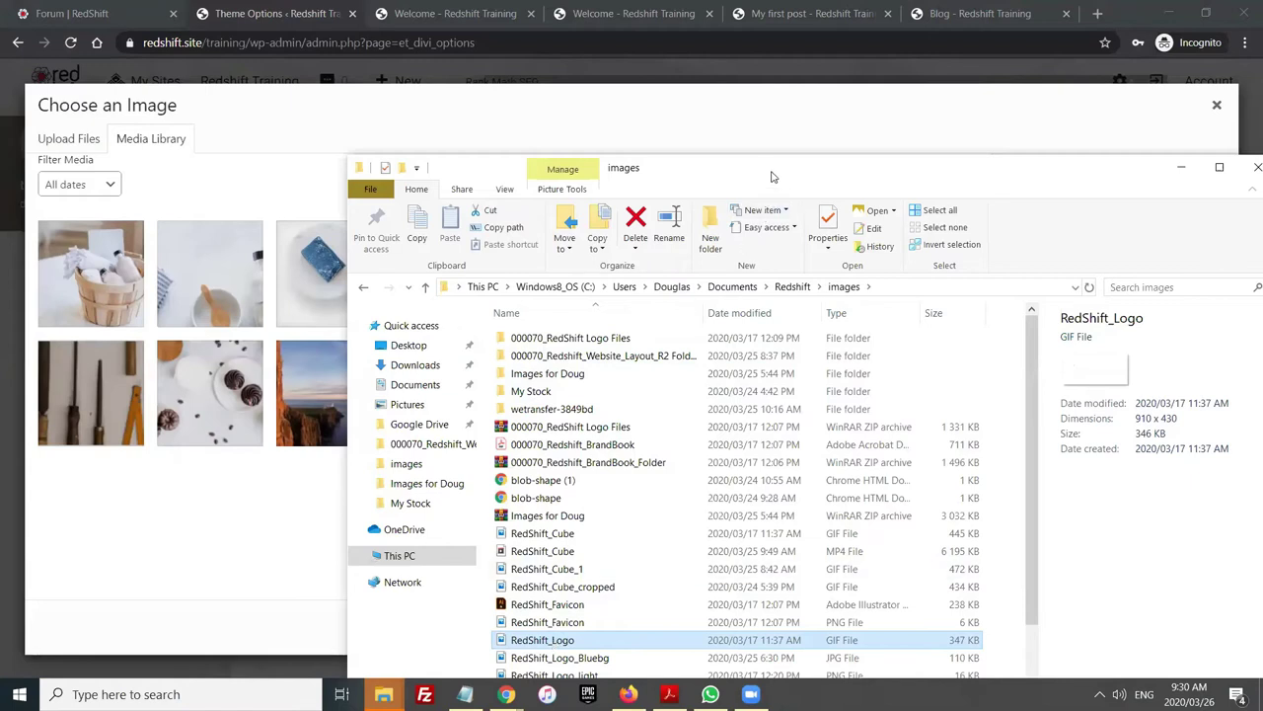
{"action": "left_click_drag", "start_coordinate": [815, 81], "coordinate": [815, 83]}
{"action": "scroll", "coordinate": [621, 493], "scroll_direction": "down", "scroll_amount": 2}
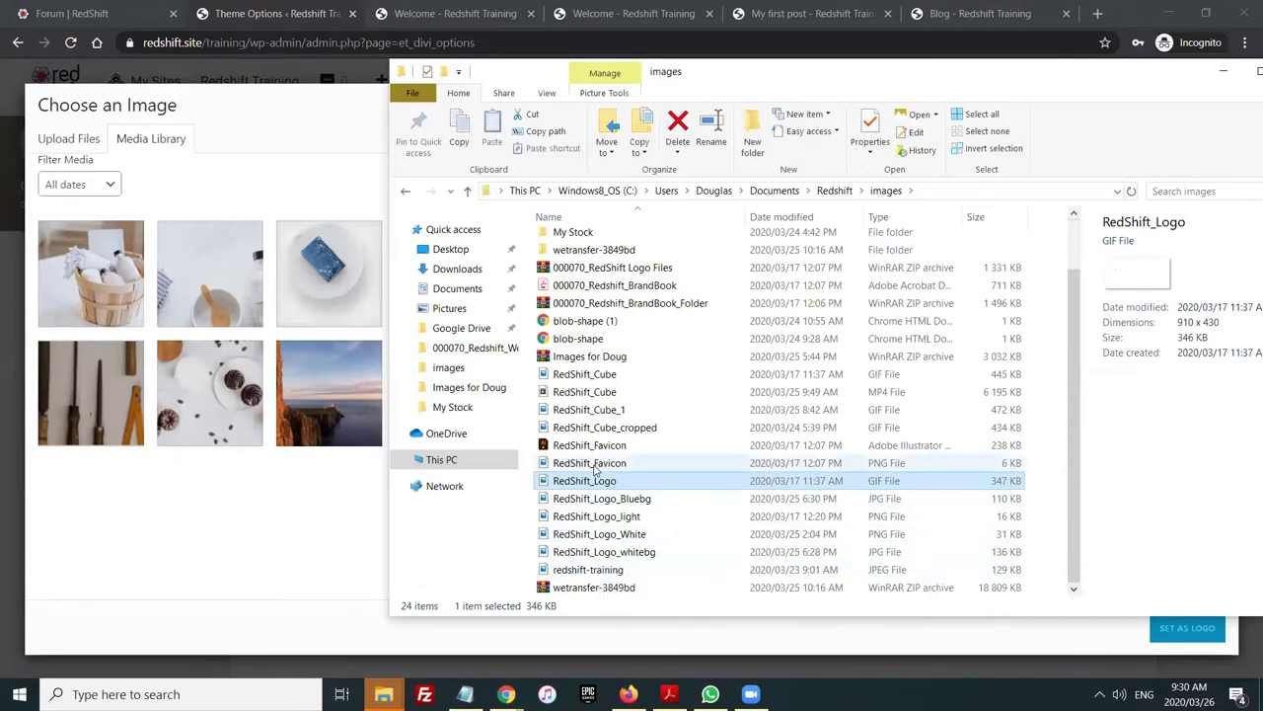
{"action": "left_click_drag", "start_coordinate": [604, 552], "coordinate": [115, 301]}
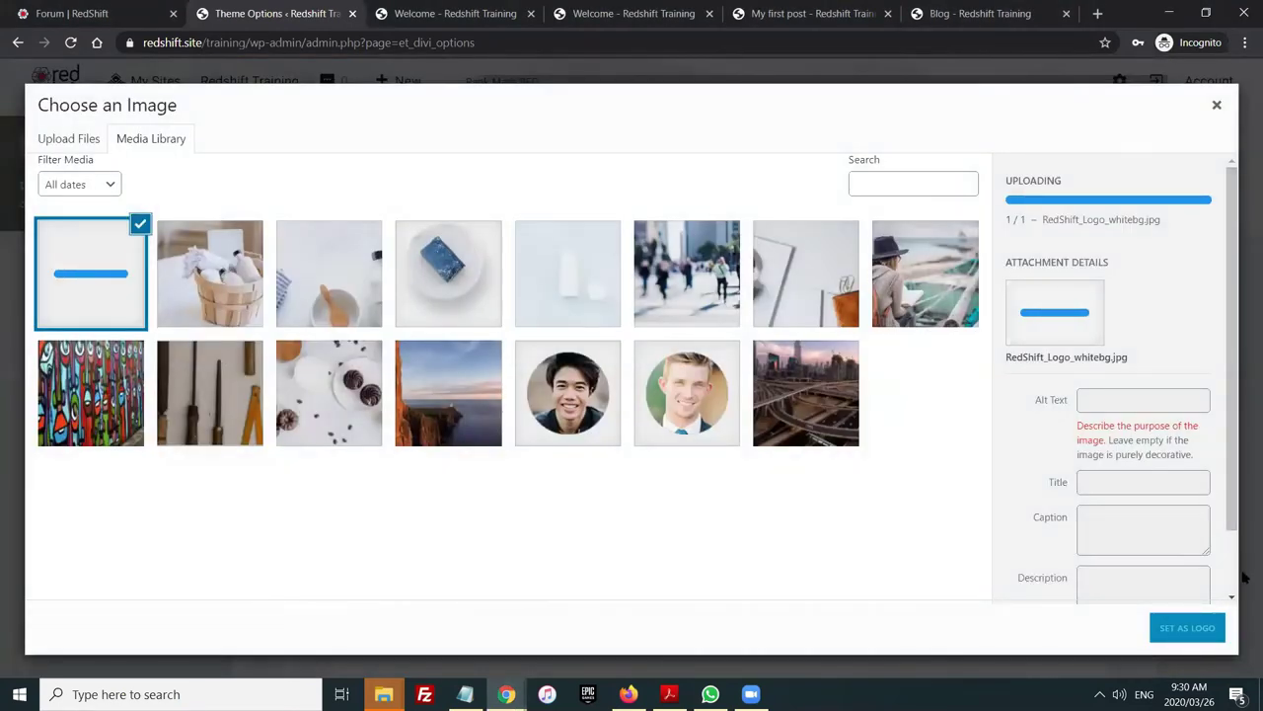
{"action": "left_click", "coordinate": [1185, 628]}
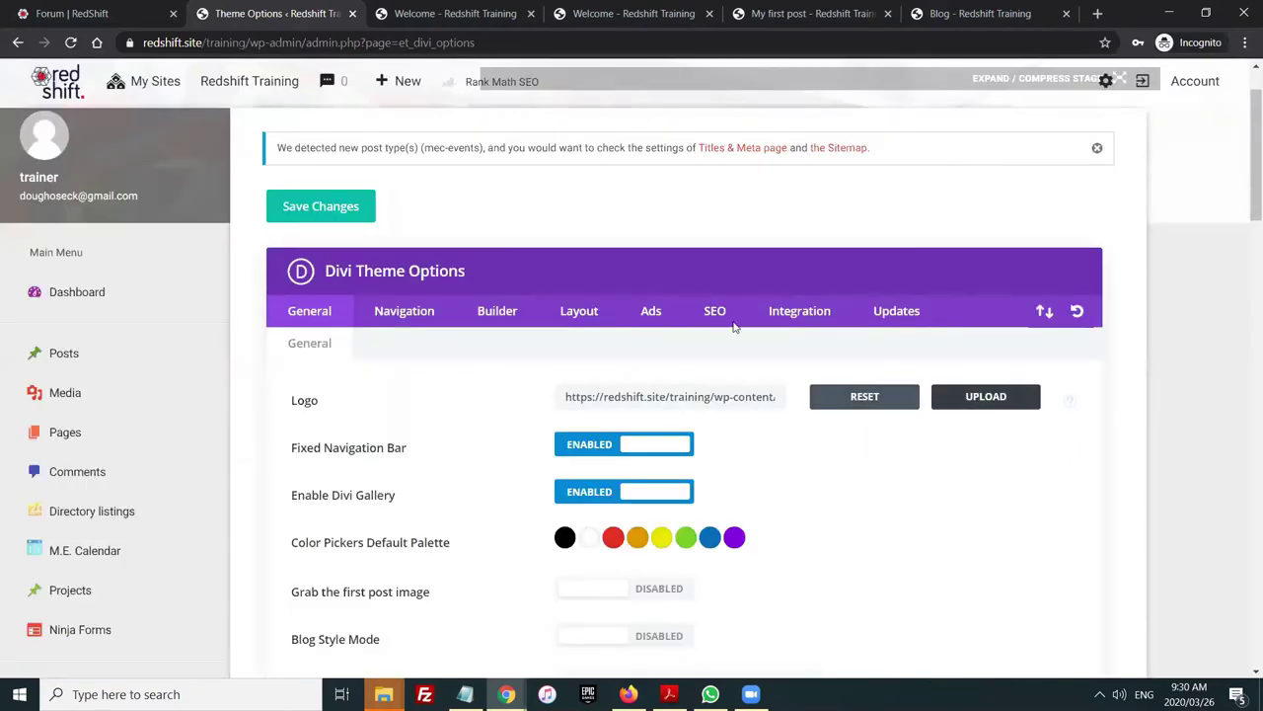
Save the changed Divi Theme Options
{"action": "scroll", "coordinate": [412, 395], "scroll_direction": "down", "scroll_amount": 2}
{"action": "scroll", "coordinate": [413, 395], "scroll_direction": "down", "scroll_amount": 15}
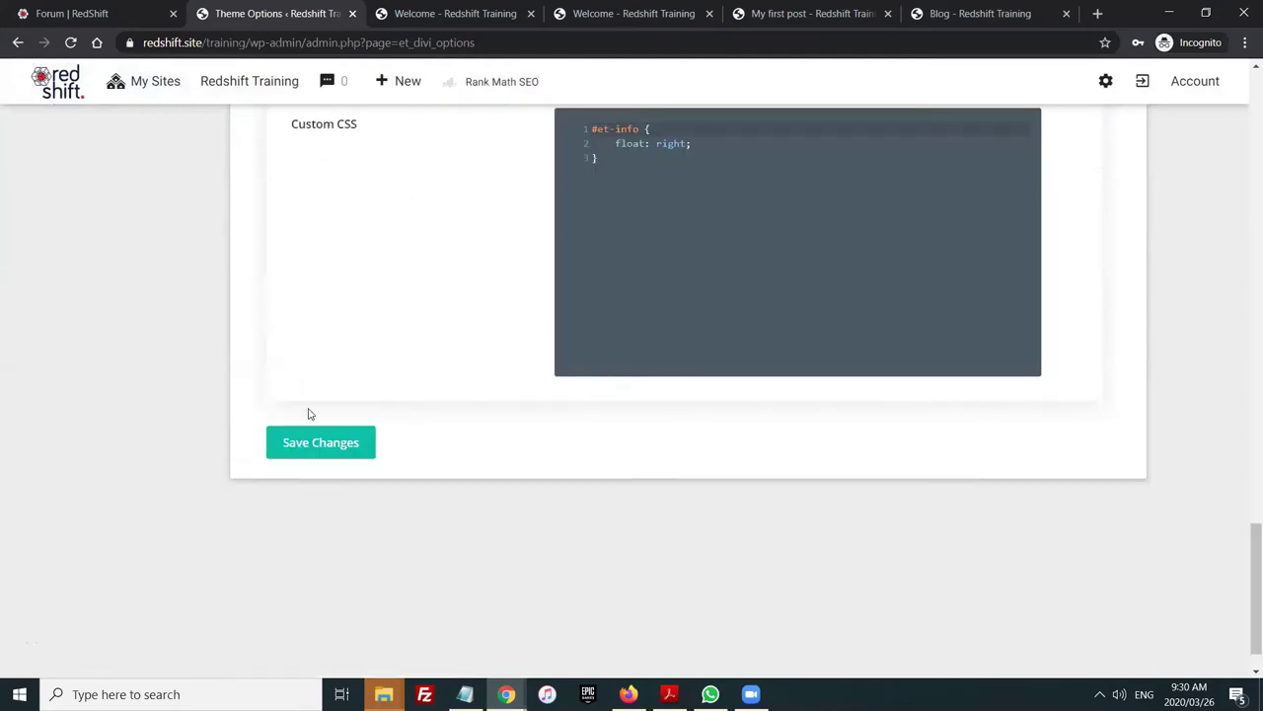
{"action": "left_click", "coordinate": [309, 392]}
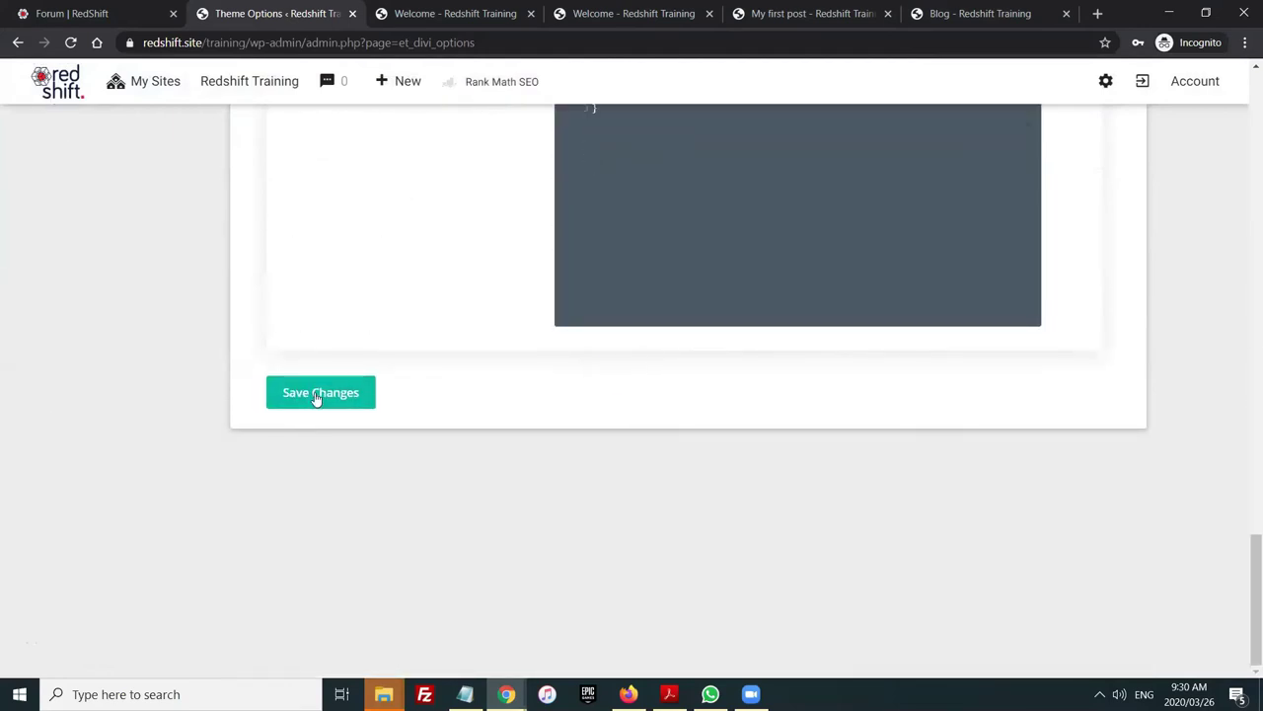
Reload the live Welcome page and check the new logo in the normal and fixed headers
{"action": "left_click", "coordinate": [394, 15]}
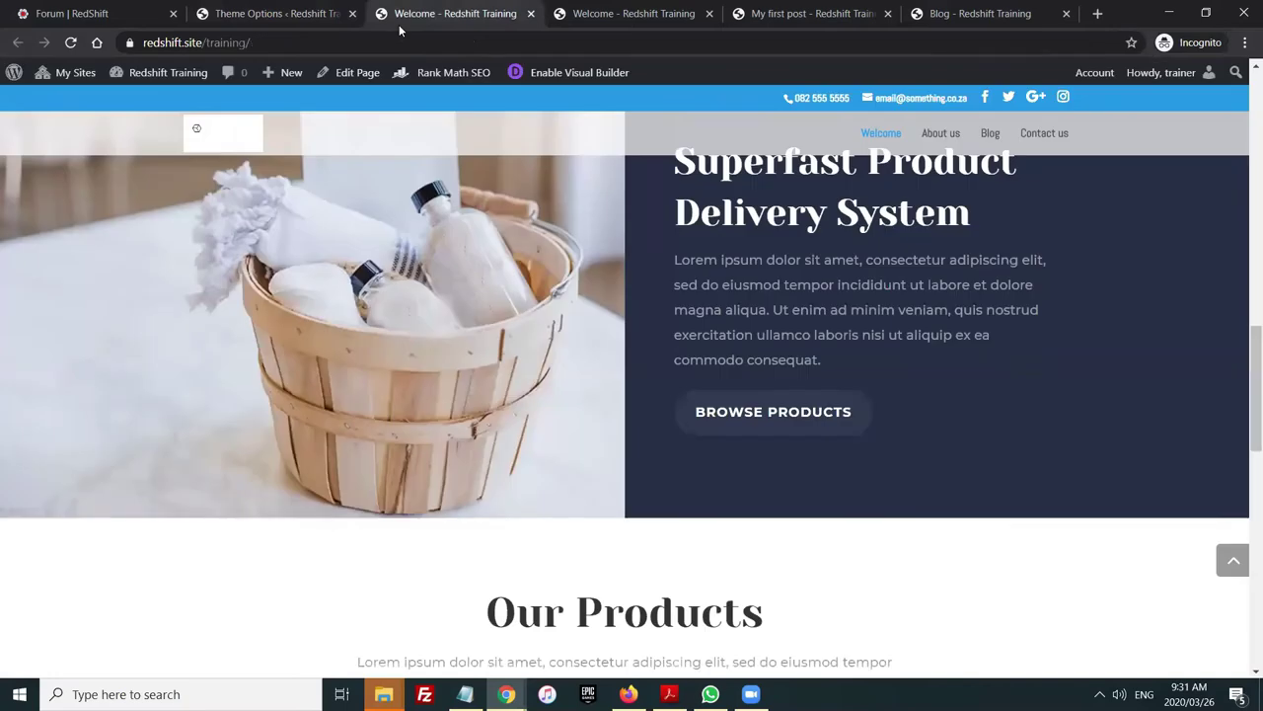
{"action": "scroll", "coordinate": [415, 293], "scroll_direction": "up", "scroll_amount": 9}
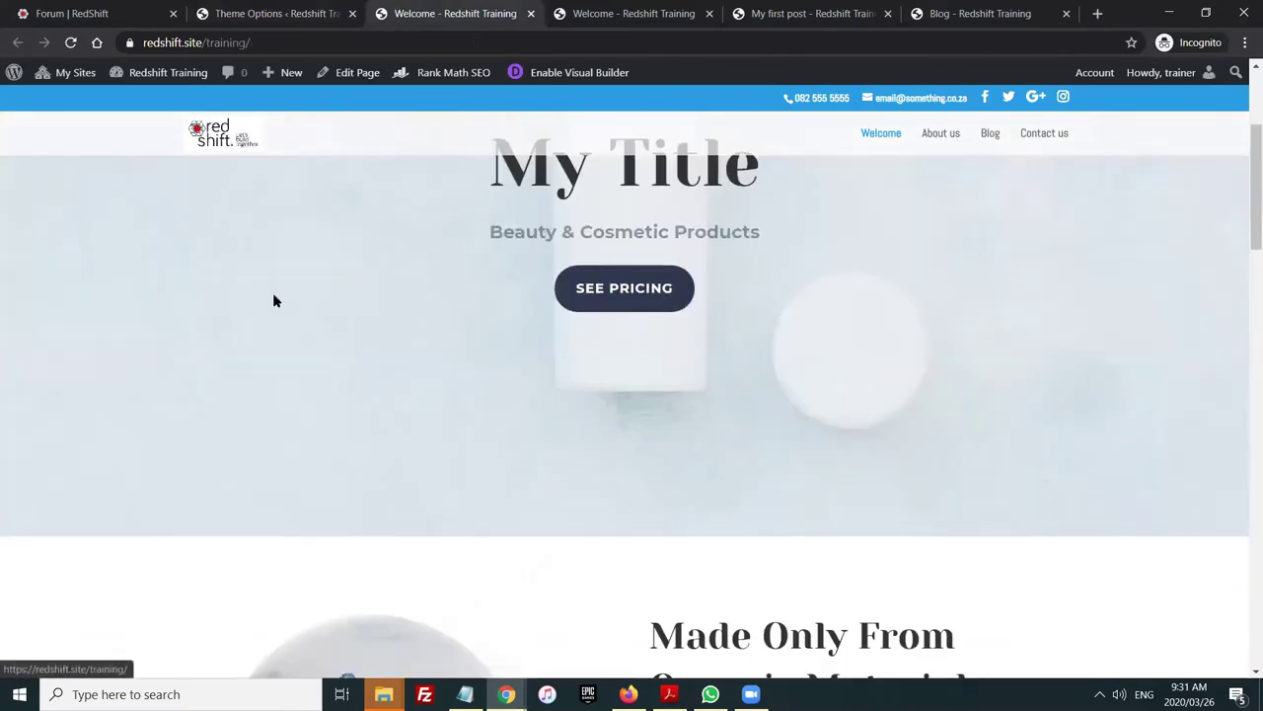
{"action": "scroll", "coordinate": [274, 299], "scroll_direction": "up", "scroll_amount": 3}
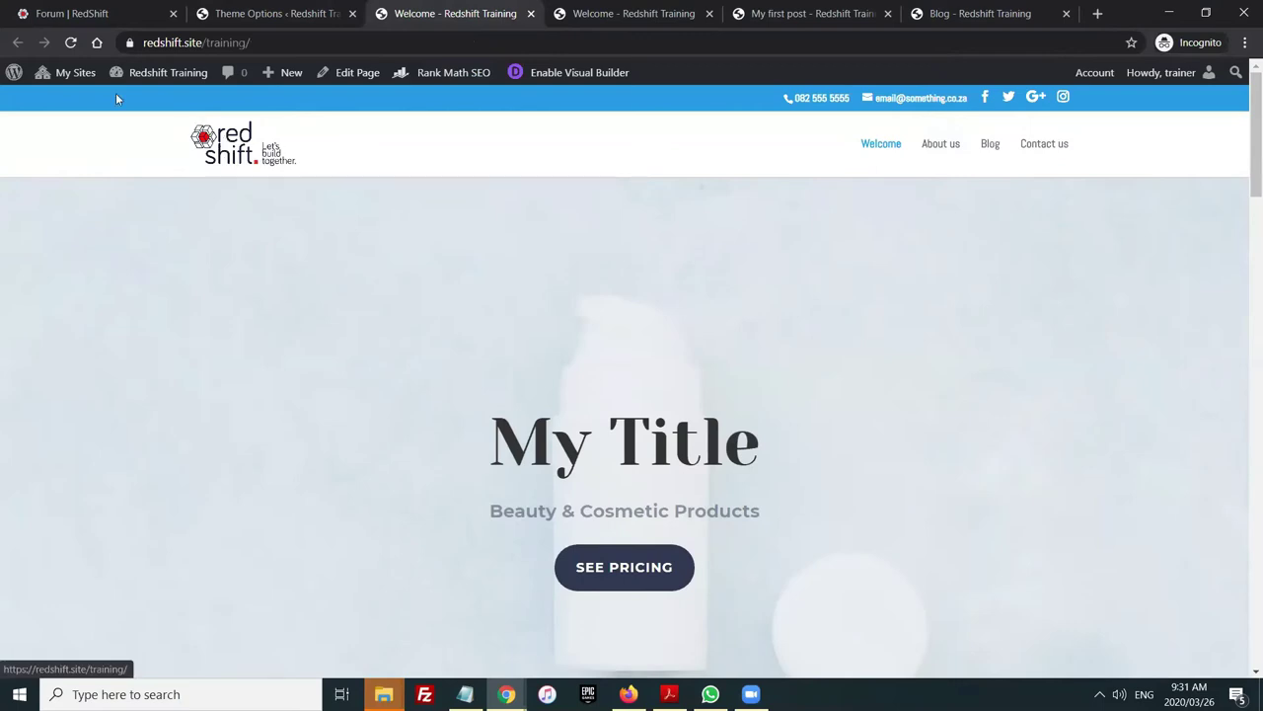
{"action": "left_click", "coordinate": [70, 45]}
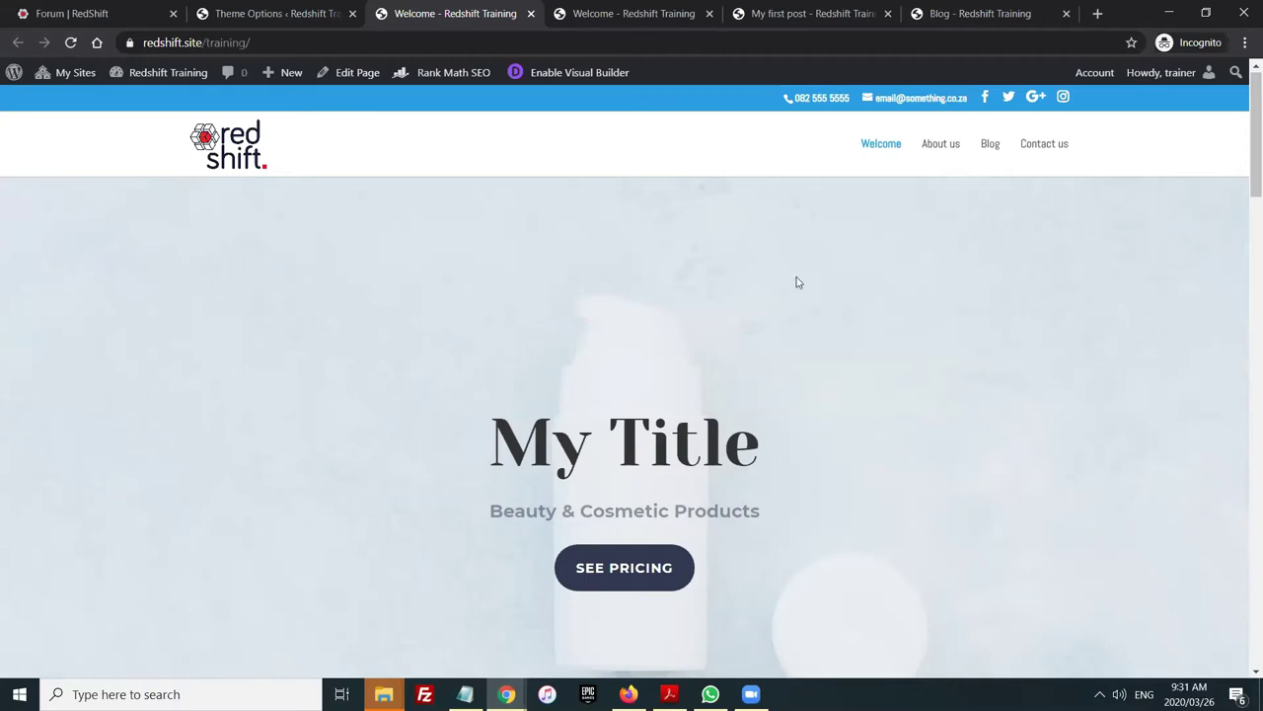
{"action": "scroll", "coordinate": [795, 271], "scroll_direction": "down", "scroll_amount": 1}
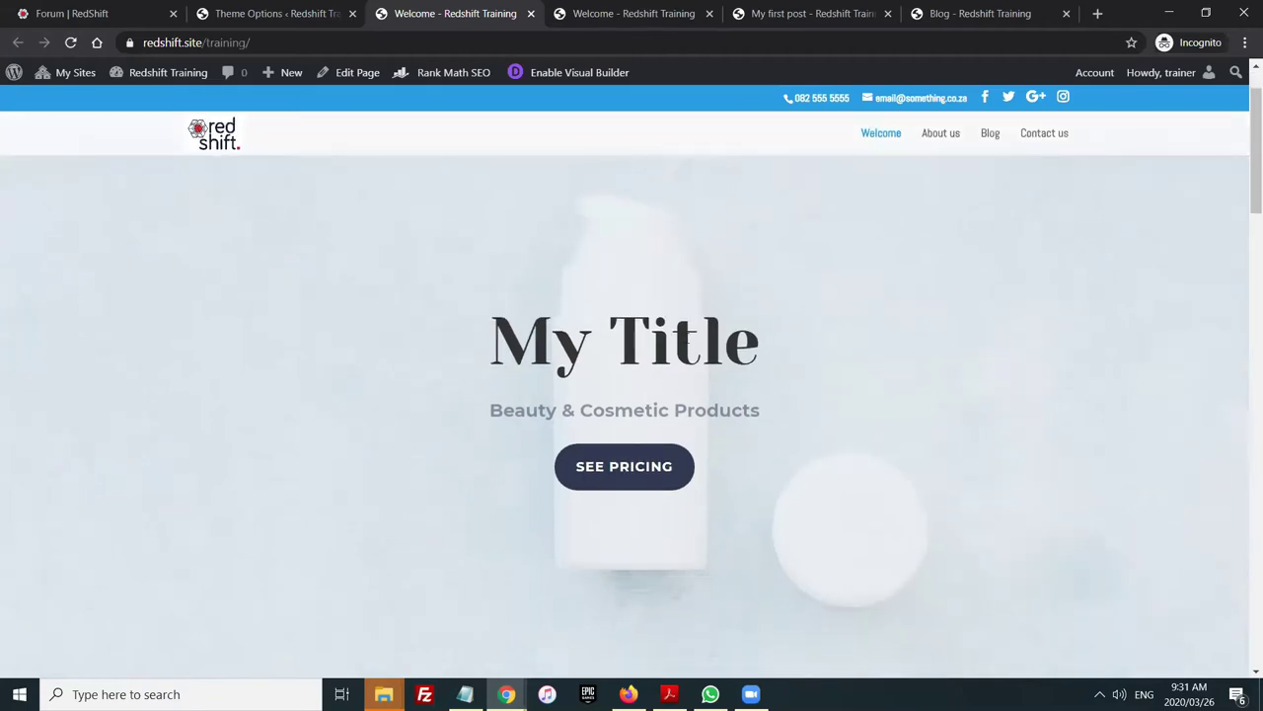
{"action": "scroll", "coordinate": [677, 327], "scroll_direction": "down", "scroll_amount": 1}
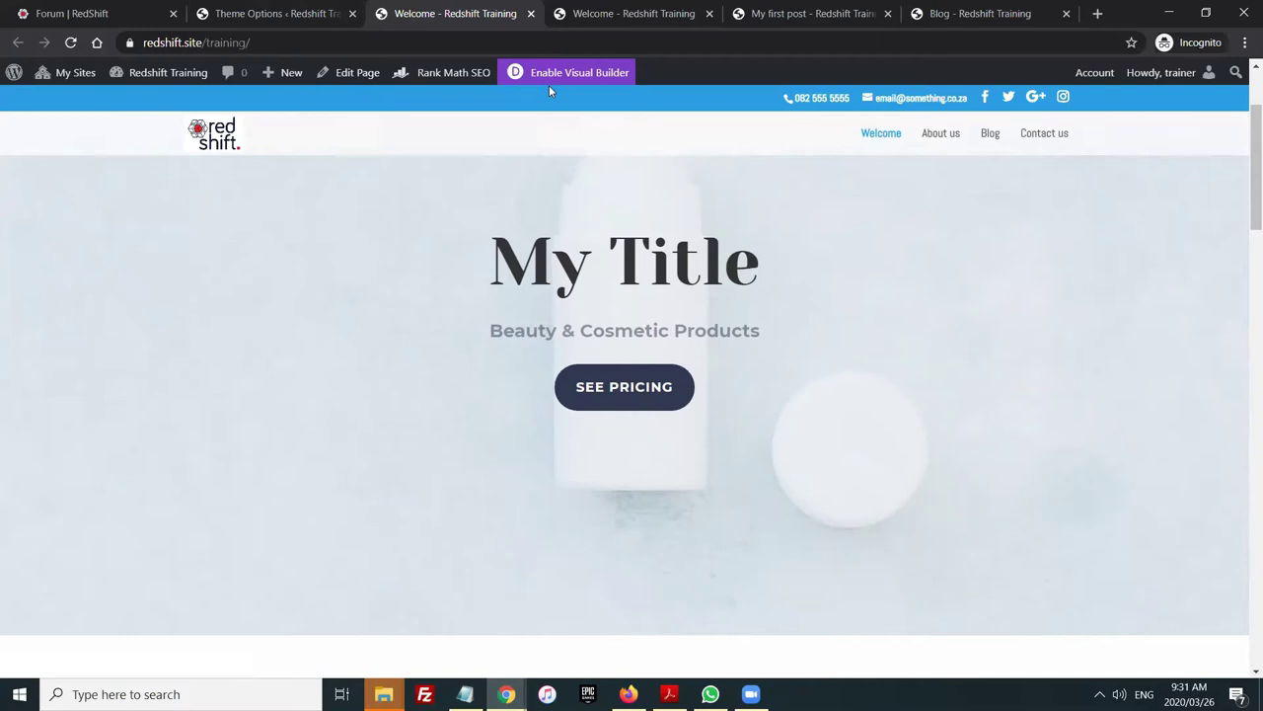
Go back to the site's admin and start a new blog post
{"action": "left_click", "coordinate": [281, 13]}
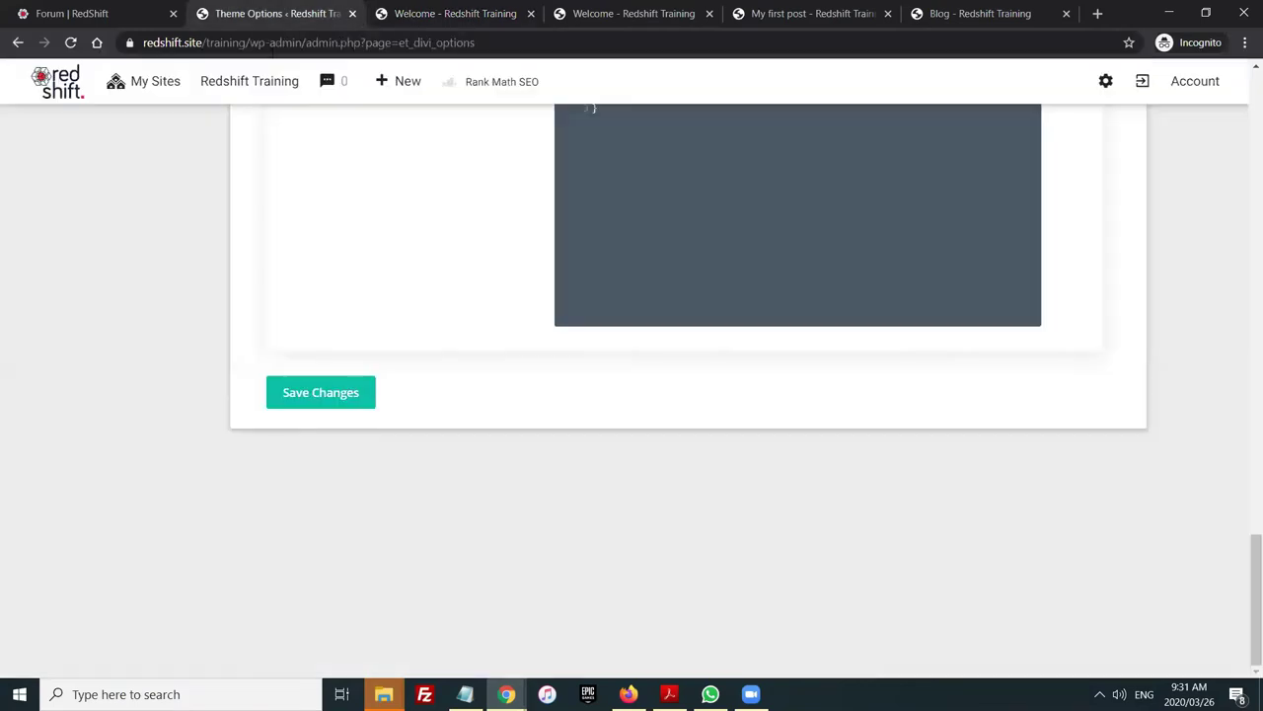
{"action": "scroll", "coordinate": [460, 342], "scroll_direction": "up", "scroll_amount": 15}
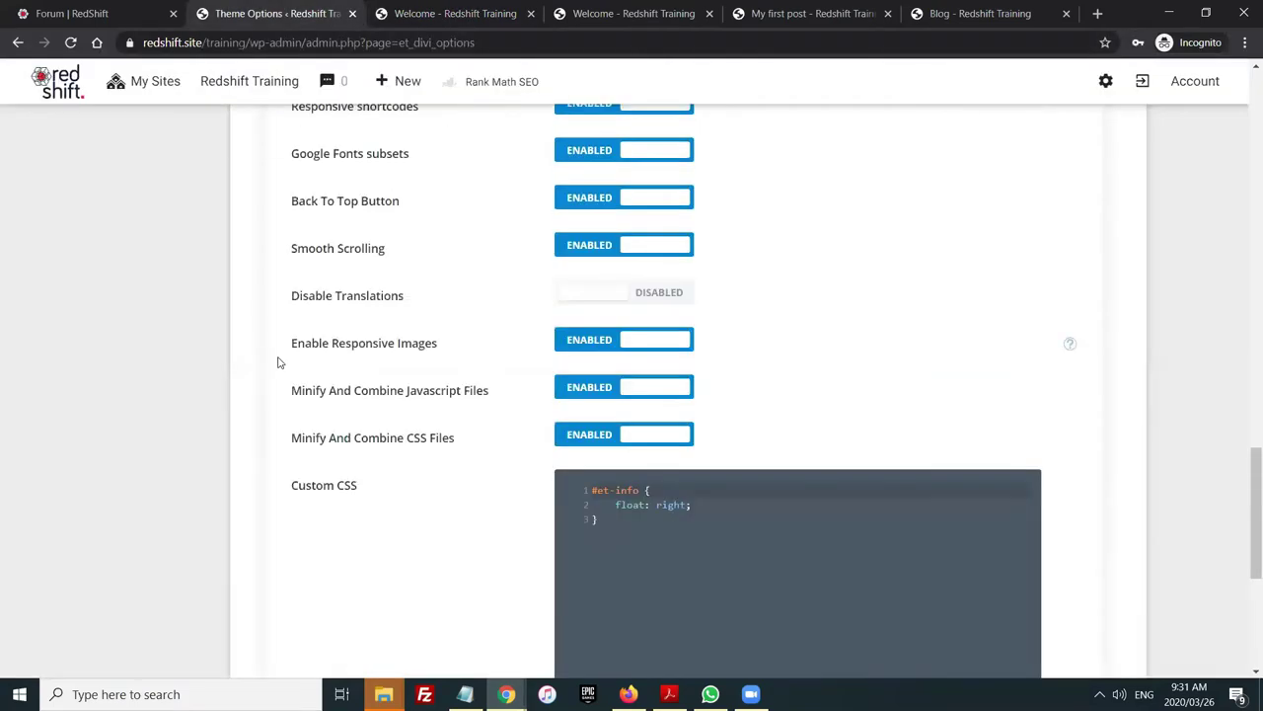
{"action": "scroll", "coordinate": [177, 370], "scroll_direction": "up", "scroll_amount": 6}
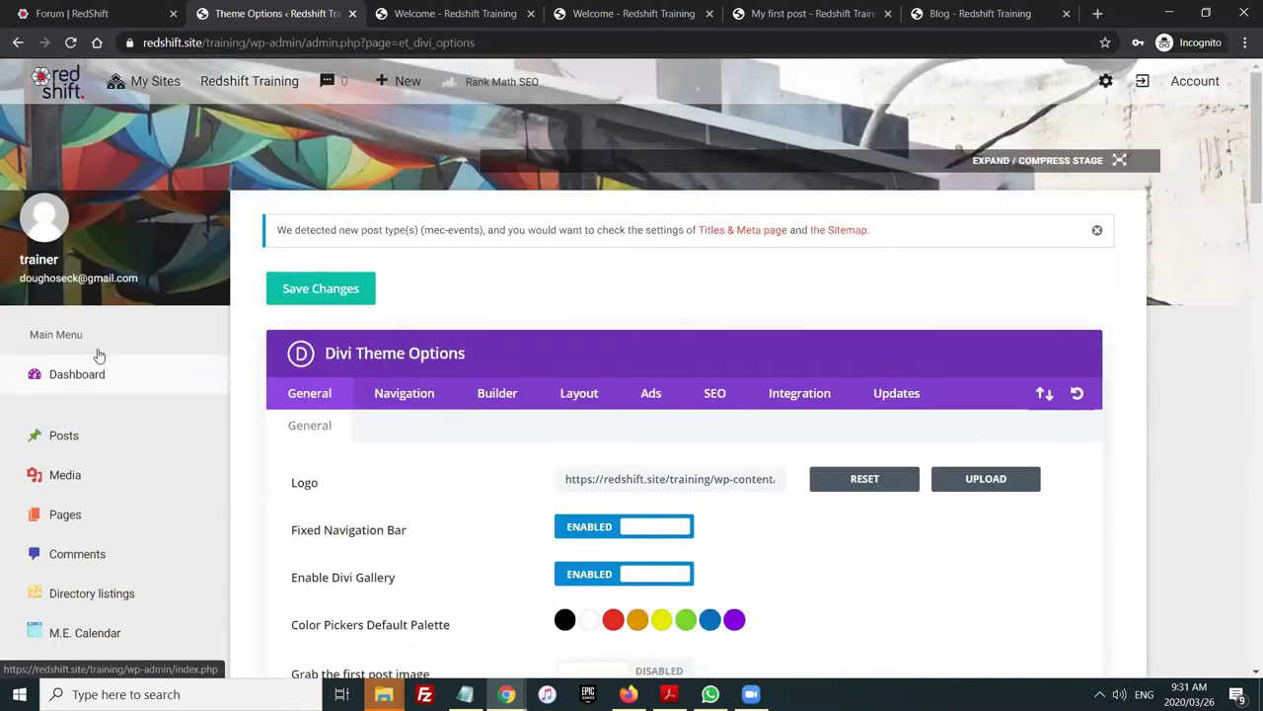
{"action": "scroll", "coordinate": [73, 277], "scroll_direction": "down", "scroll_amount": 2}
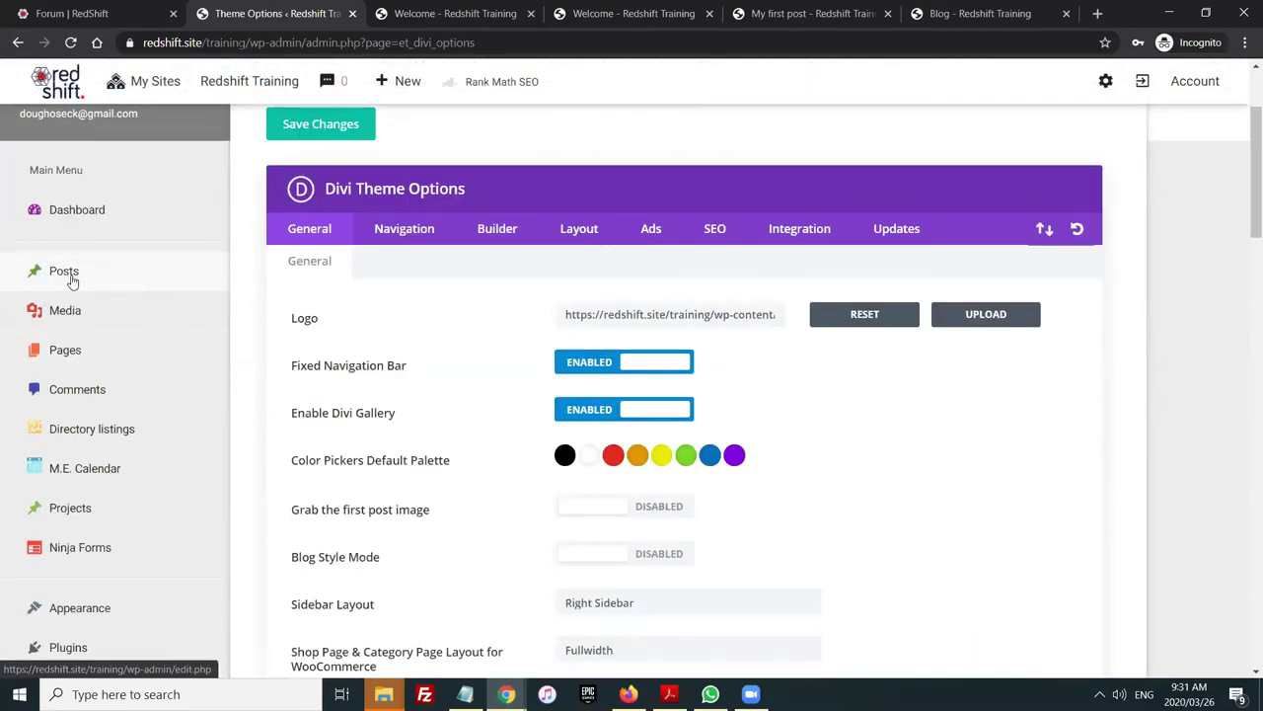
{"action": "left_click", "coordinate": [65, 270]}
{"action": "left_click", "coordinate": [54, 332]}
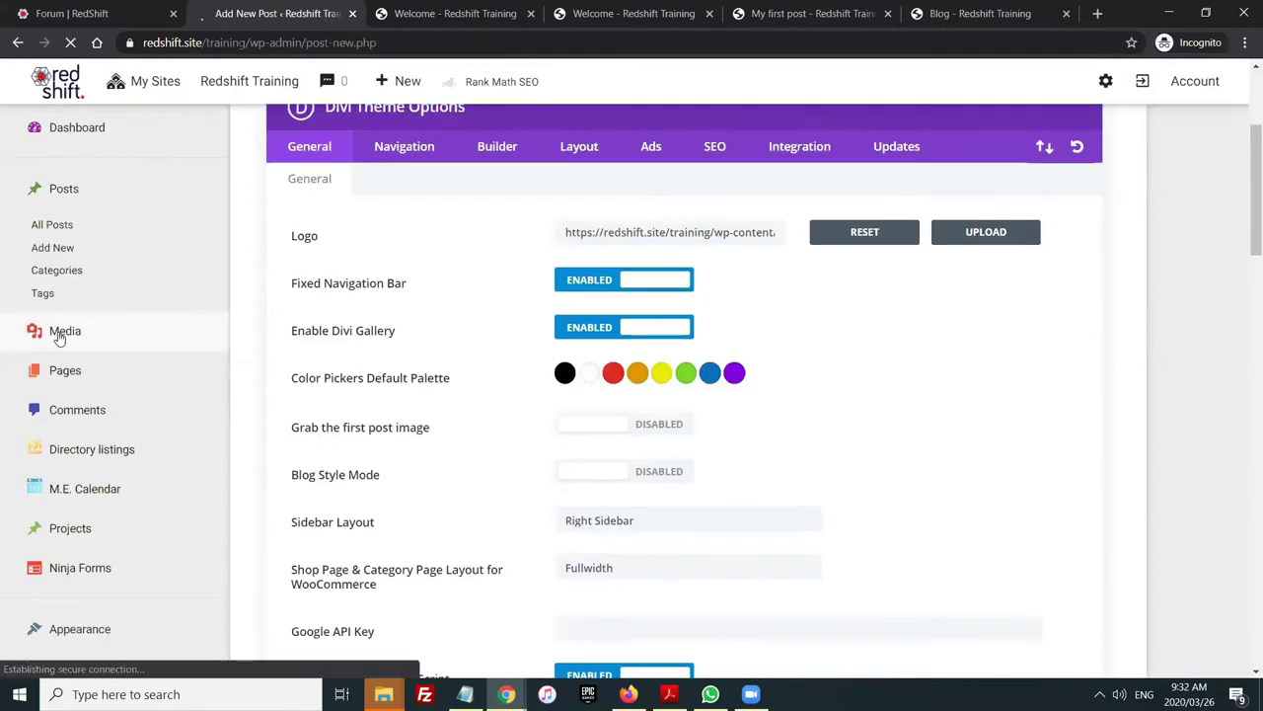
Examine the new post's editor, including the Rank Math SEO, Format, Categories, Tags and Featured Image settings
{"action": "scroll", "coordinate": [981, 244], "scroll_direction": "down", "scroll_amount": 3}
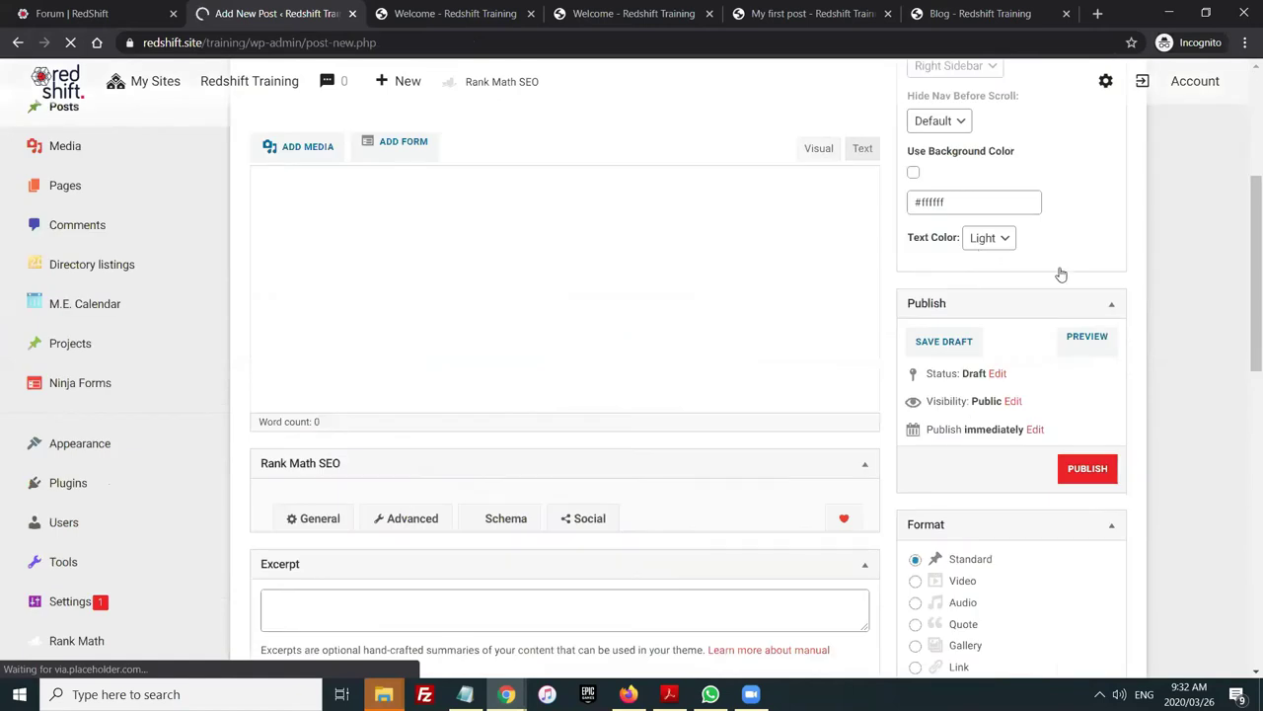
{"action": "scroll", "coordinate": [946, 408], "scroll_direction": "down", "scroll_amount": 3}
{"action": "scroll", "coordinate": [937, 355], "scroll_direction": "down", "scroll_amount": 9}
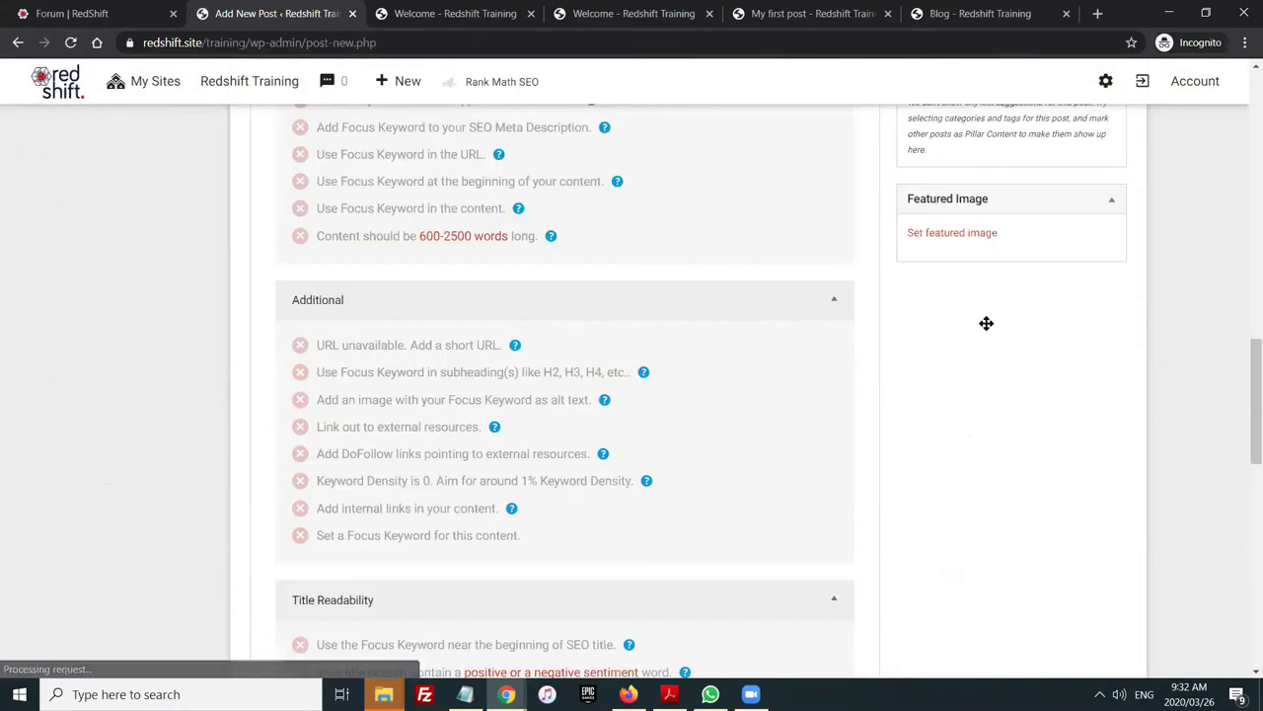
{"action": "scroll", "coordinate": [987, 322], "scroll_direction": "up", "scroll_amount": 5}
{"action": "scroll", "coordinate": [977, 395], "scroll_direction": "down", "scroll_amount": 3}
{"action": "scroll", "coordinate": [970, 403], "scroll_direction": "up", "scroll_amount": 4}
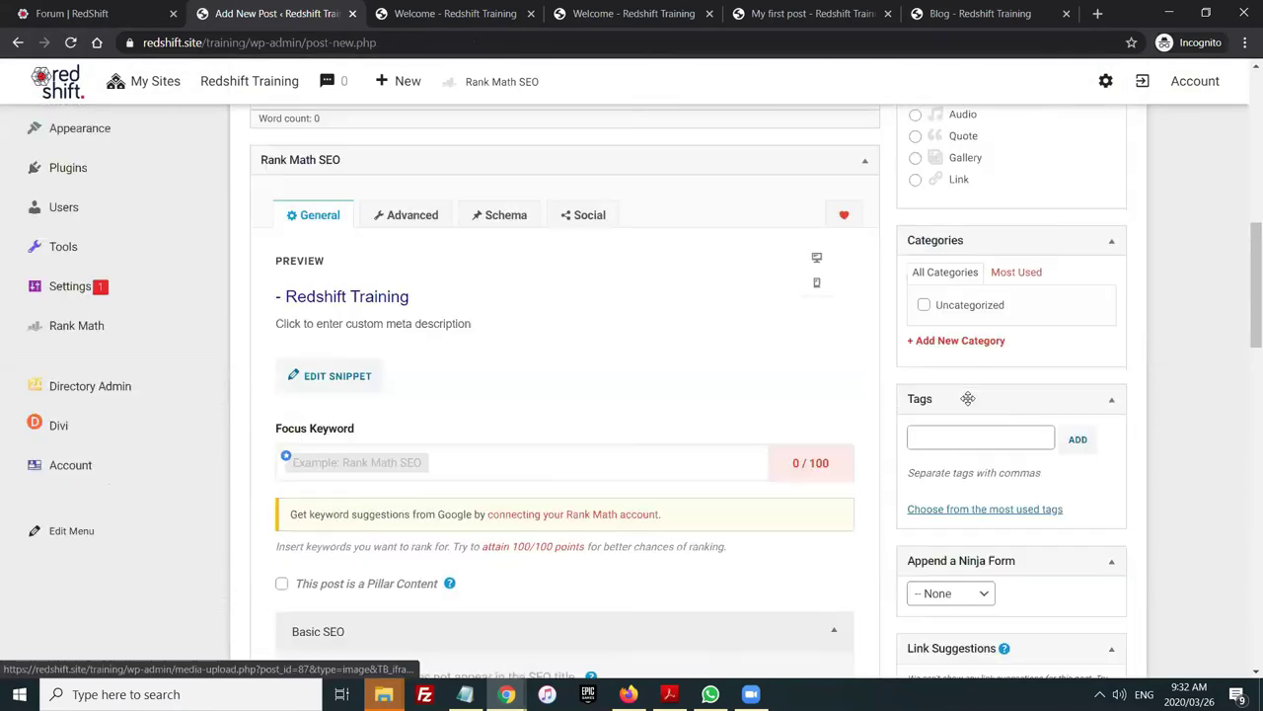
{"action": "scroll", "coordinate": [964, 395], "scroll_direction": "up", "scroll_amount": 3}
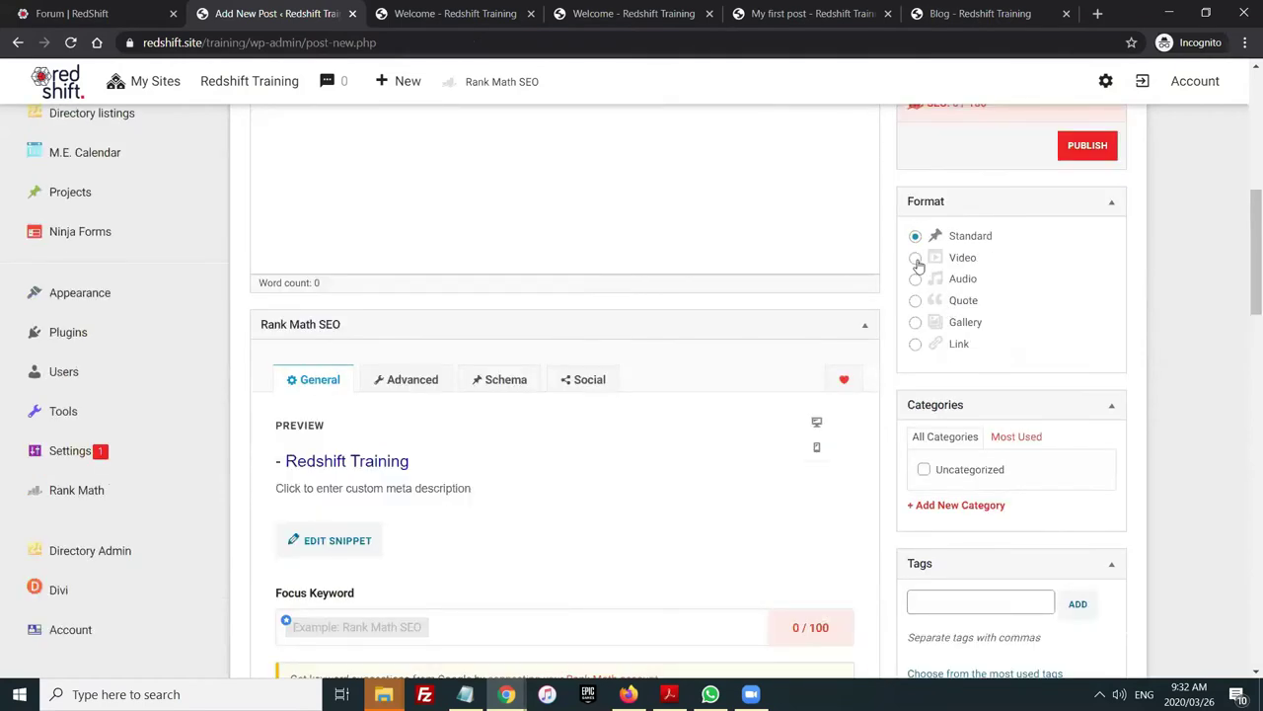
{"action": "scroll", "coordinate": [922, 265], "scroll_direction": "up", "scroll_amount": 1}
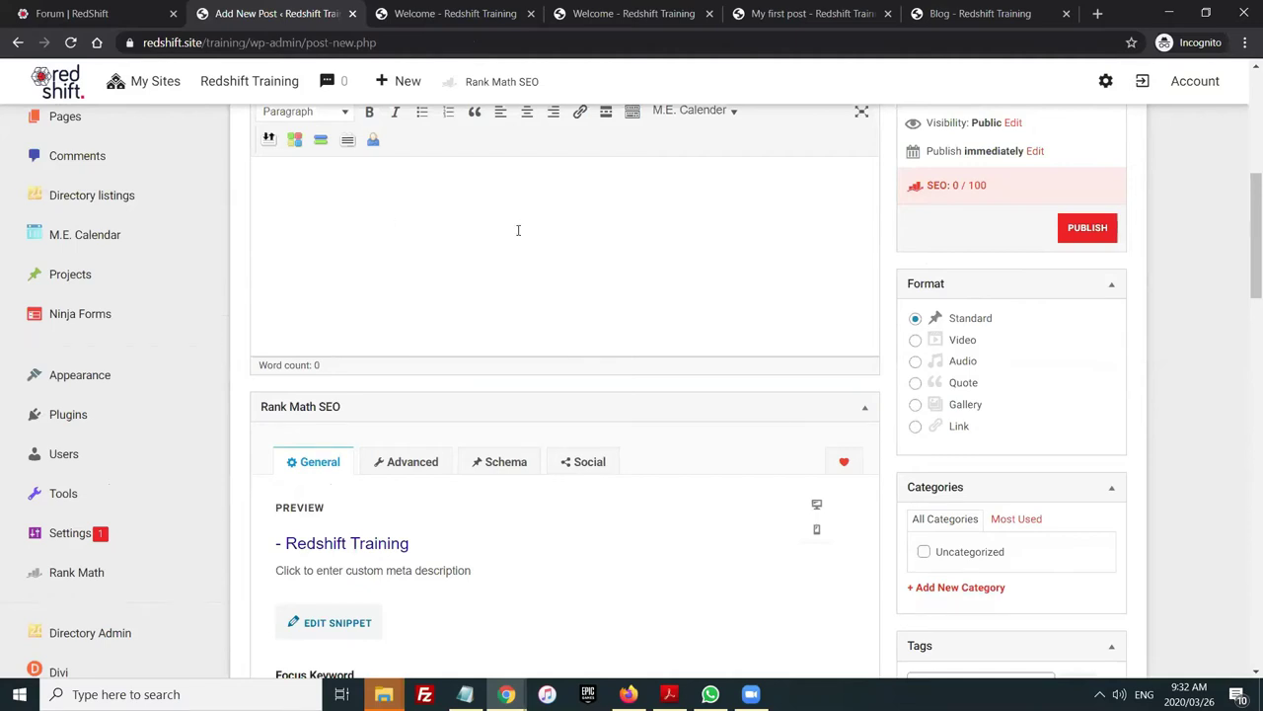
Set the new post's format to Video
{"action": "scroll", "coordinate": [470, 368], "scroll_direction": "up", "scroll_amount": 2}
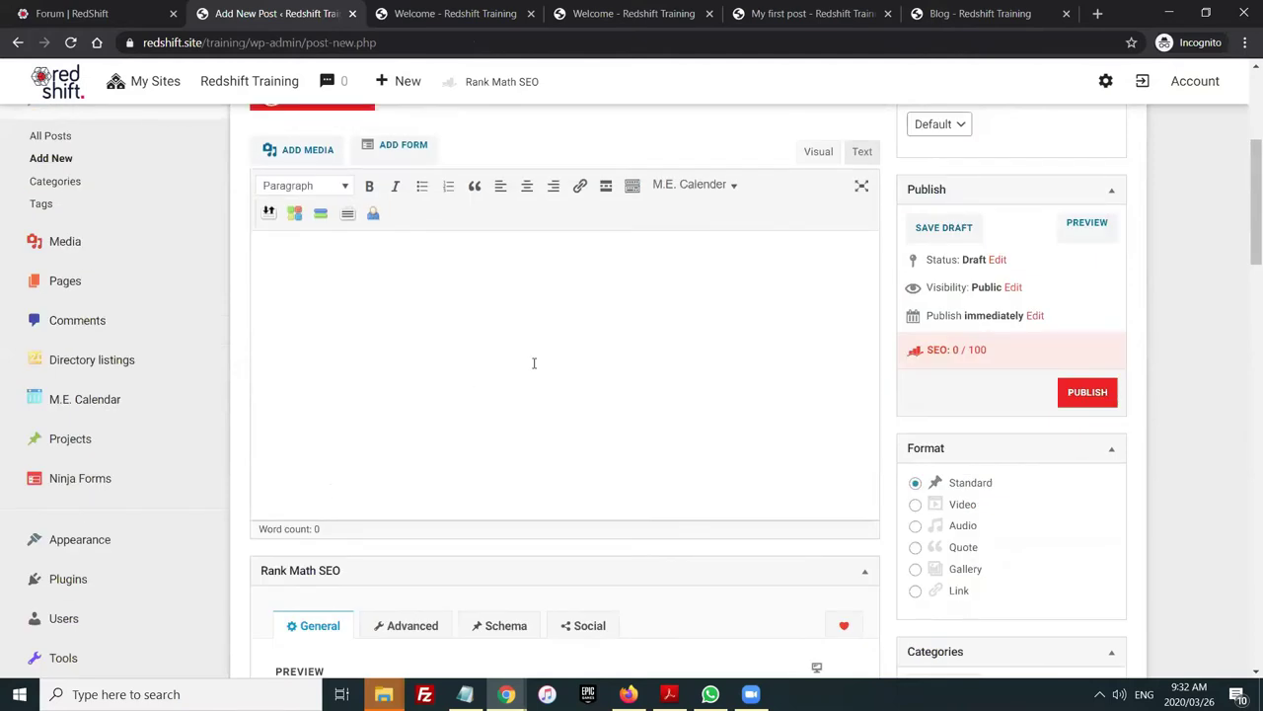
{"action": "left_click", "coordinate": [915, 505]}
{"action": "scroll", "coordinate": [188, 420], "scroll_direction": "up", "scroll_amount": 3}
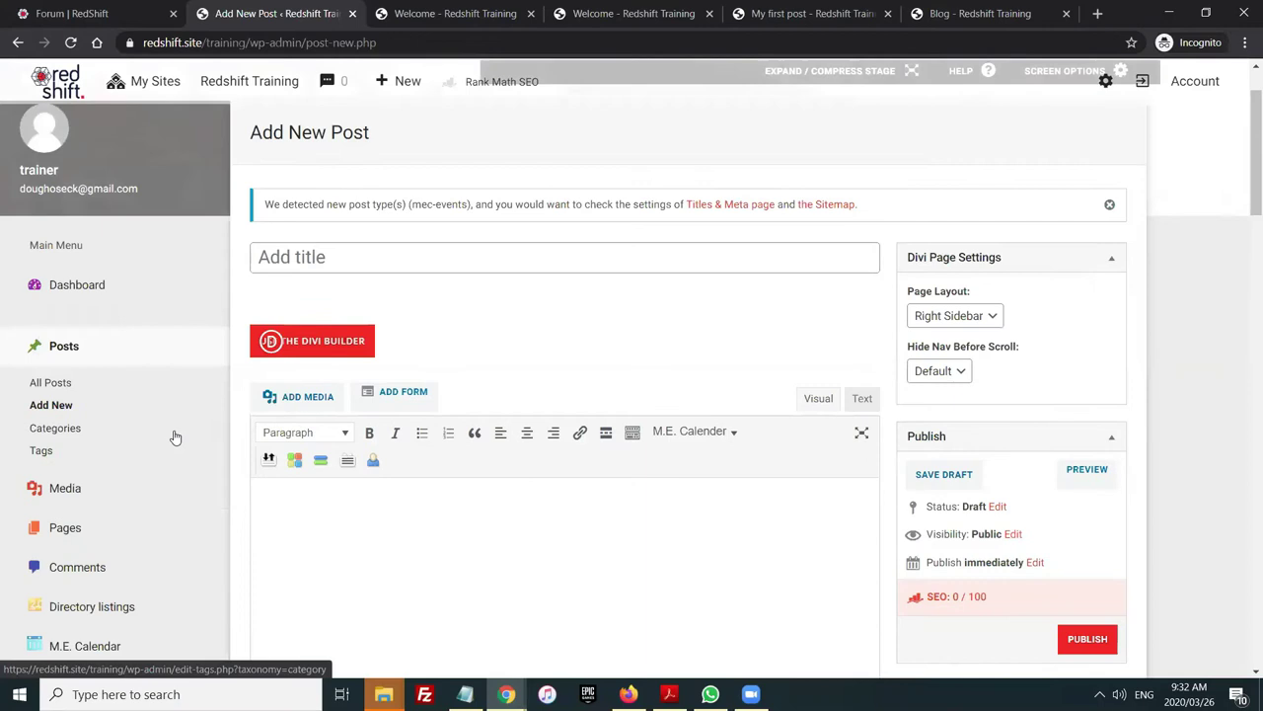
Open the Ninja Forms dashboard and decline the request to share usage data for now
{"action": "scroll", "coordinate": [133, 426], "scroll_direction": "down", "scroll_amount": 2}
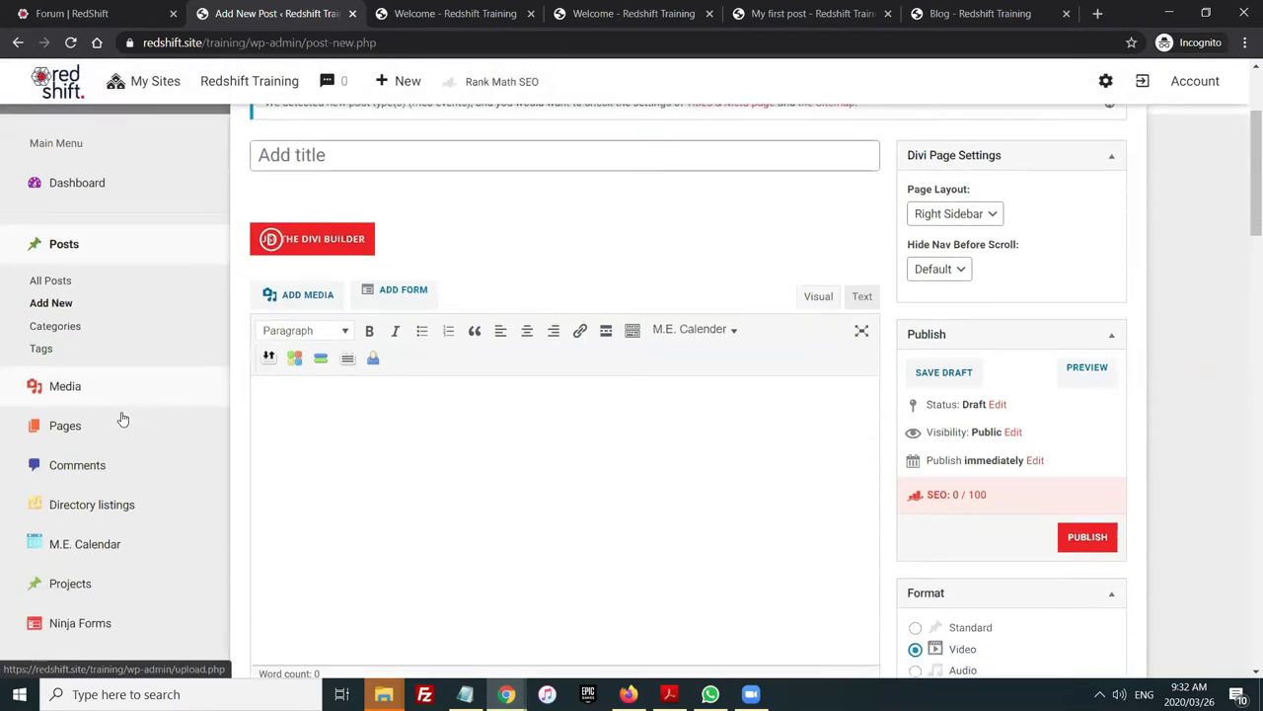
{"action": "scroll", "coordinate": [108, 352], "scroll_direction": "down", "scroll_amount": 1}
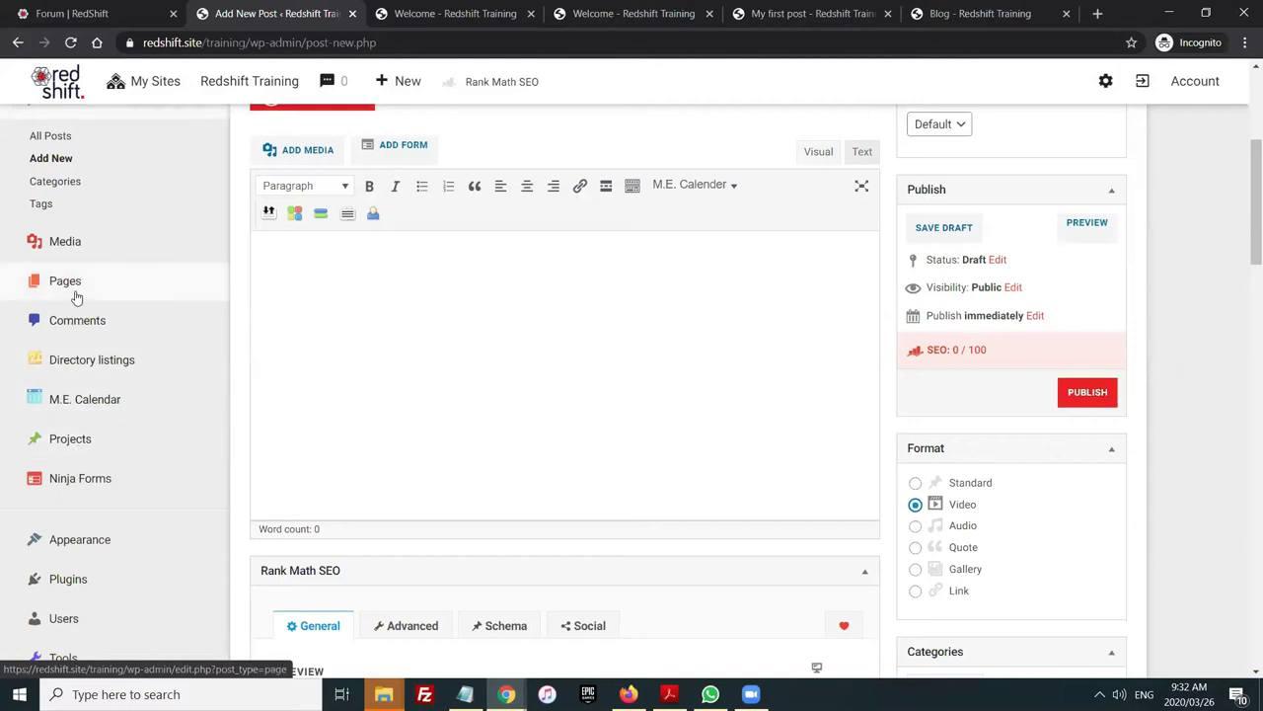
{"action": "mouse_move", "coordinate": [76, 297]}
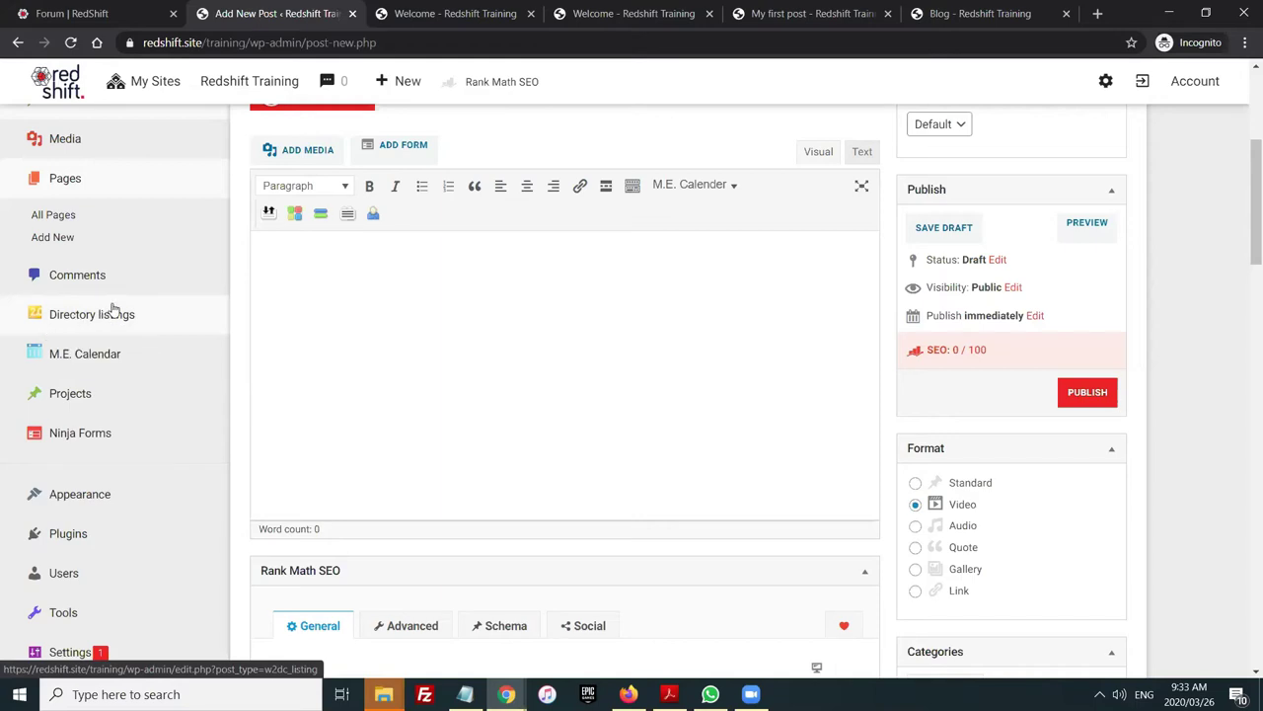
{"action": "scroll", "coordinate": [115, 291], "scroll_direction": "down", "scroll_amount": 1}
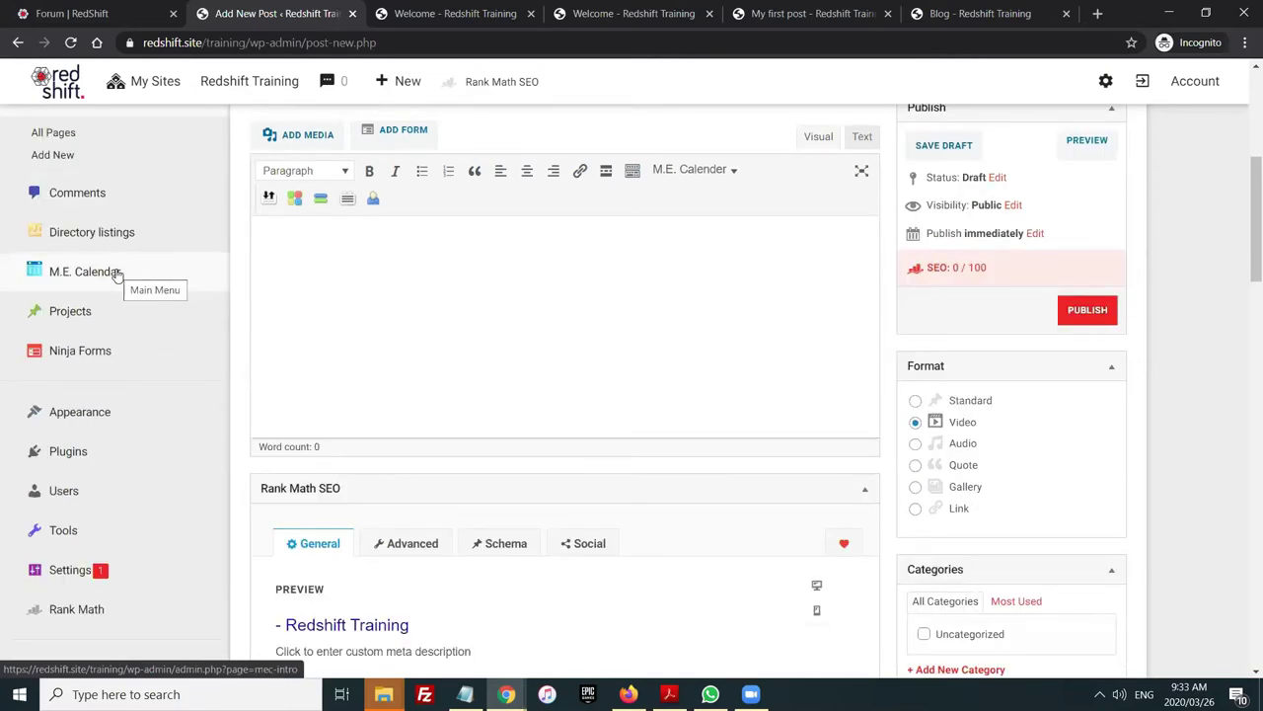
{"action": "scroll", "coordinate": [116, 275], "scroll_direction": "down", "scroll_amount": 1}
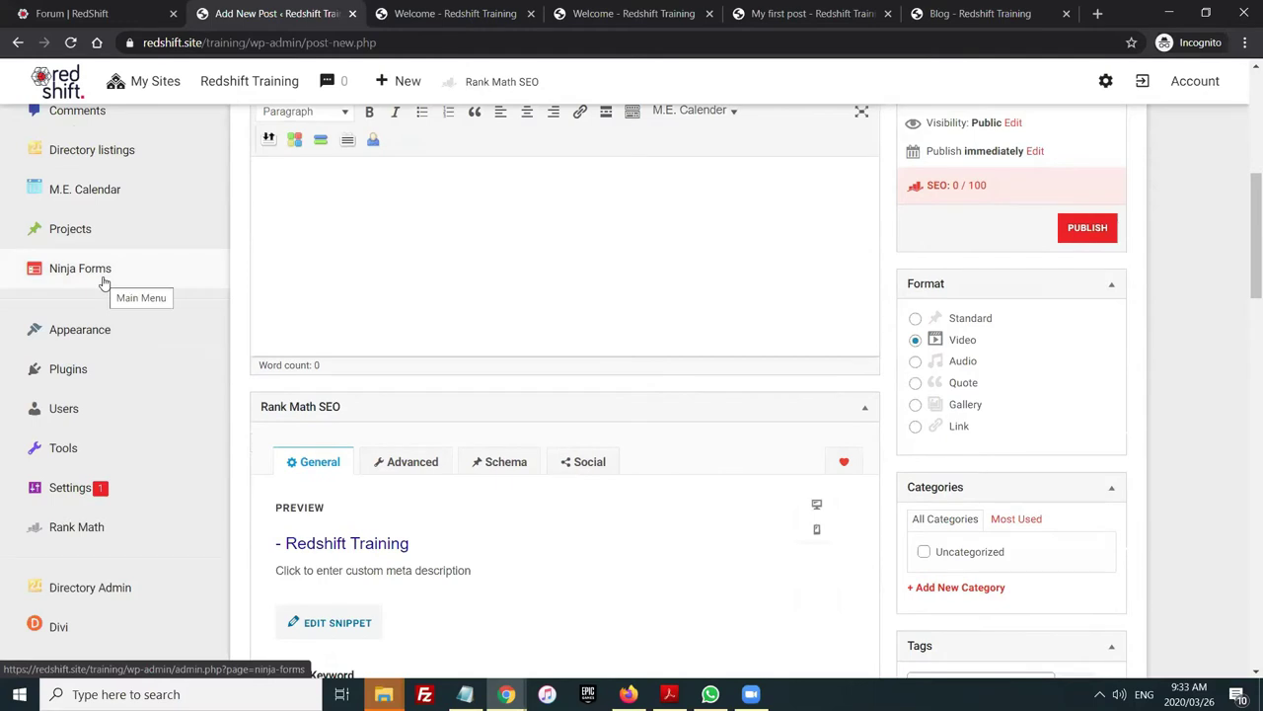
{"action": "left_click", "coordinate": [97, 276]}
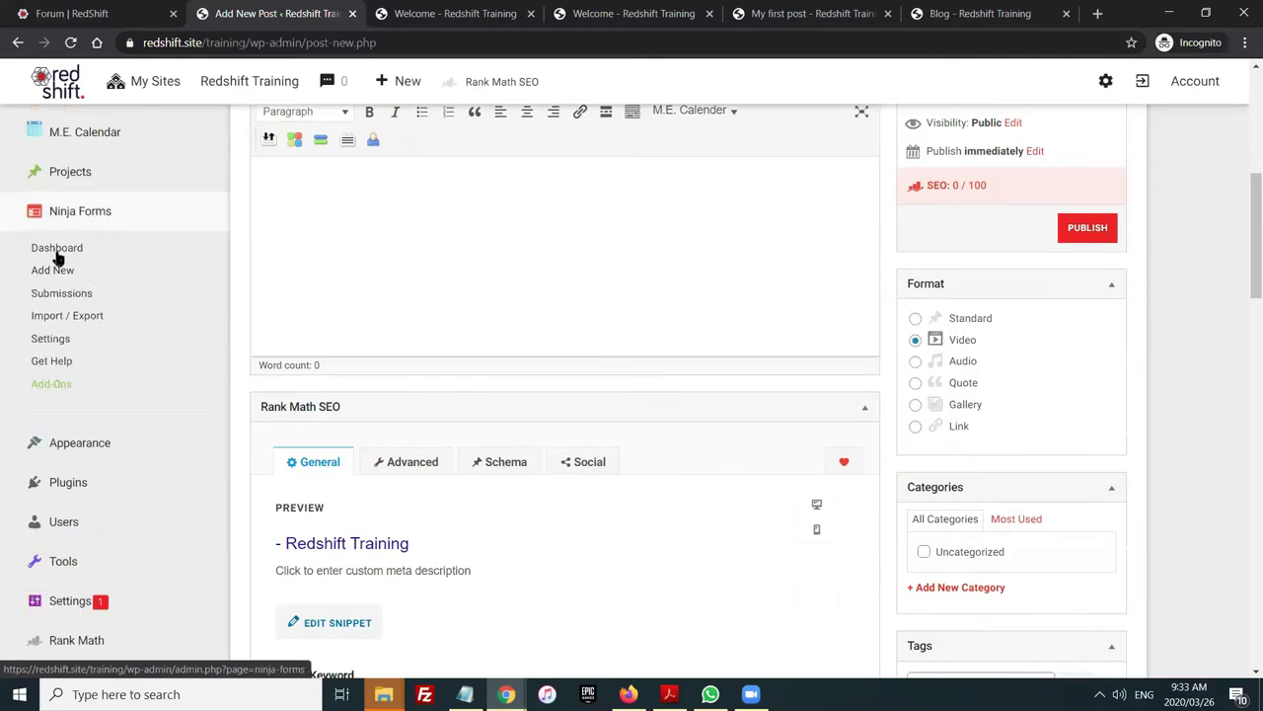
{"action": "left_click", "coordinate": [57, 258]}
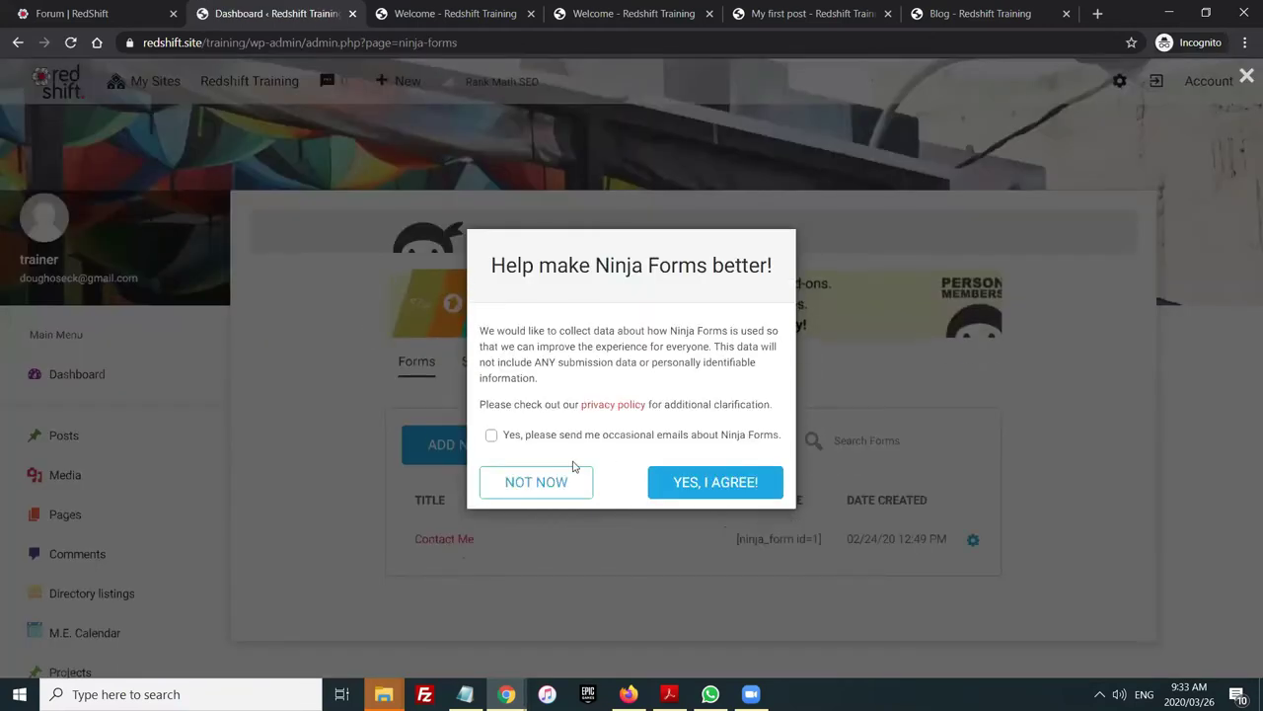
{"action": "left_click", "coordinate": [550, 481]}
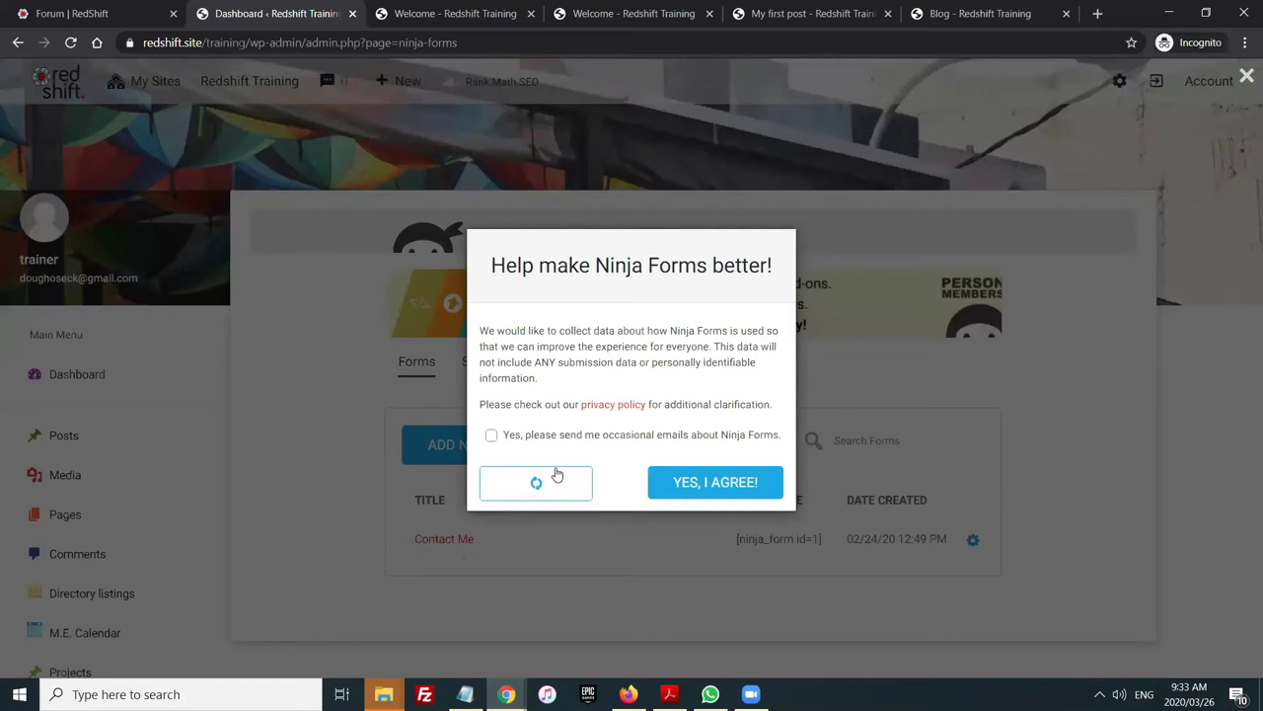
Open the Contact Me form in the form builder and look over its fields
{"action": "scroll", "coordinate": [559, 468], "scroll_direction": "down", "scroll_amount": 1}
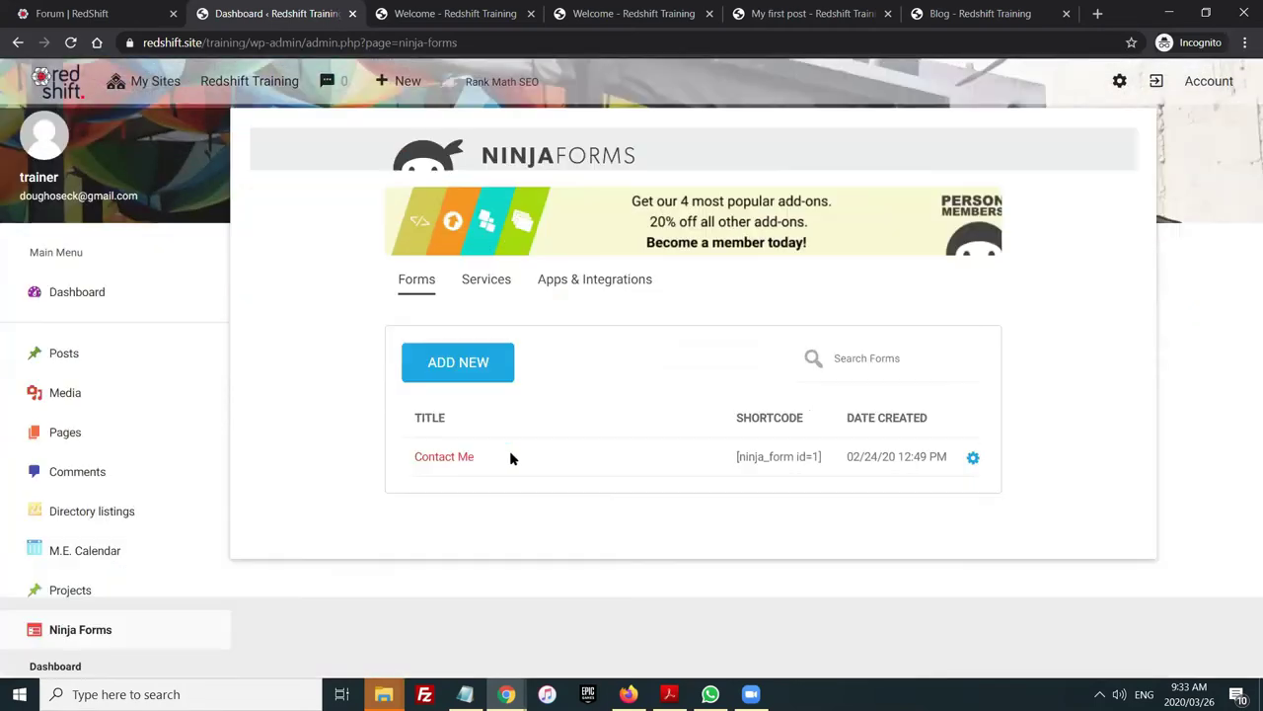
{"action": "left_click", "coordinate": [450, 458]}
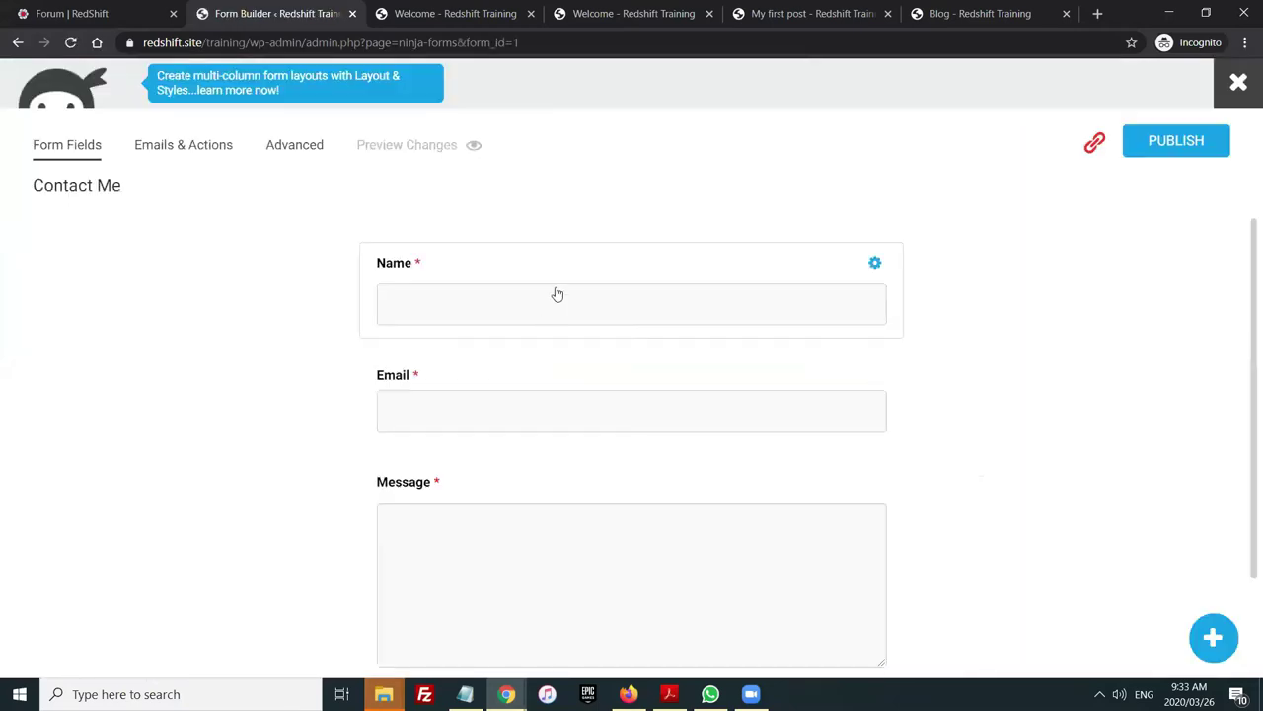
{"action": "scroll", "coordinate": [538, 315], "scroll_direction": "down", "scroll_amount": 2}
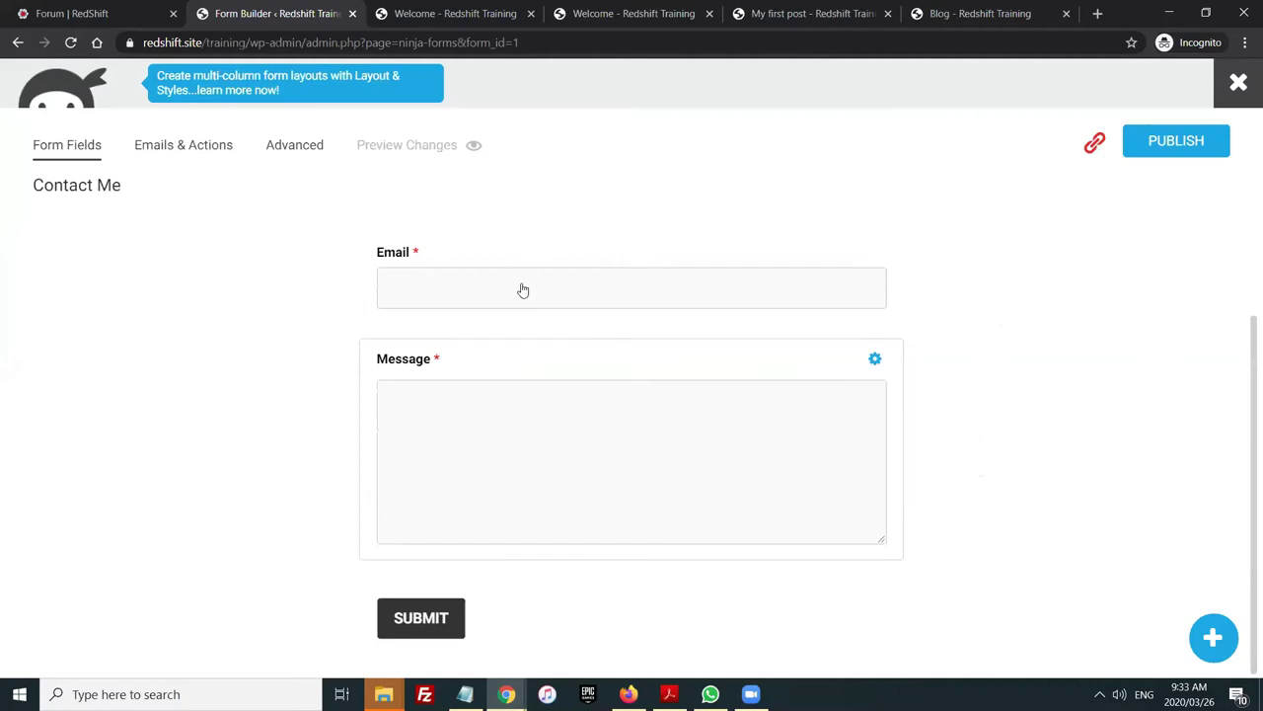
{"action": "scroll", "coordinate": [523, 290], "scroll_direction": "up", "scroll_amount": 2}
Change the Name field's label to Full Name, then publish the form and leave the builder
{"action": "left_click", "coordinate": [503, 304]}
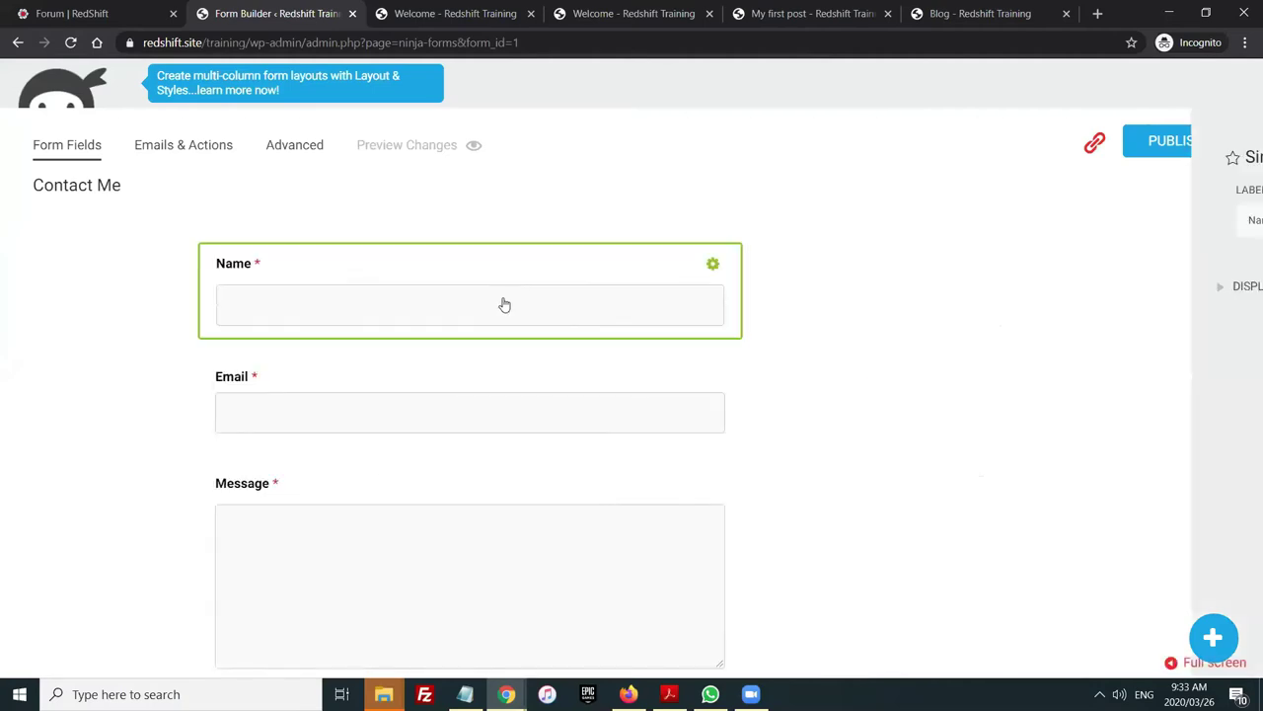
{"action": "left_click", "coordinate": [685, 219]}
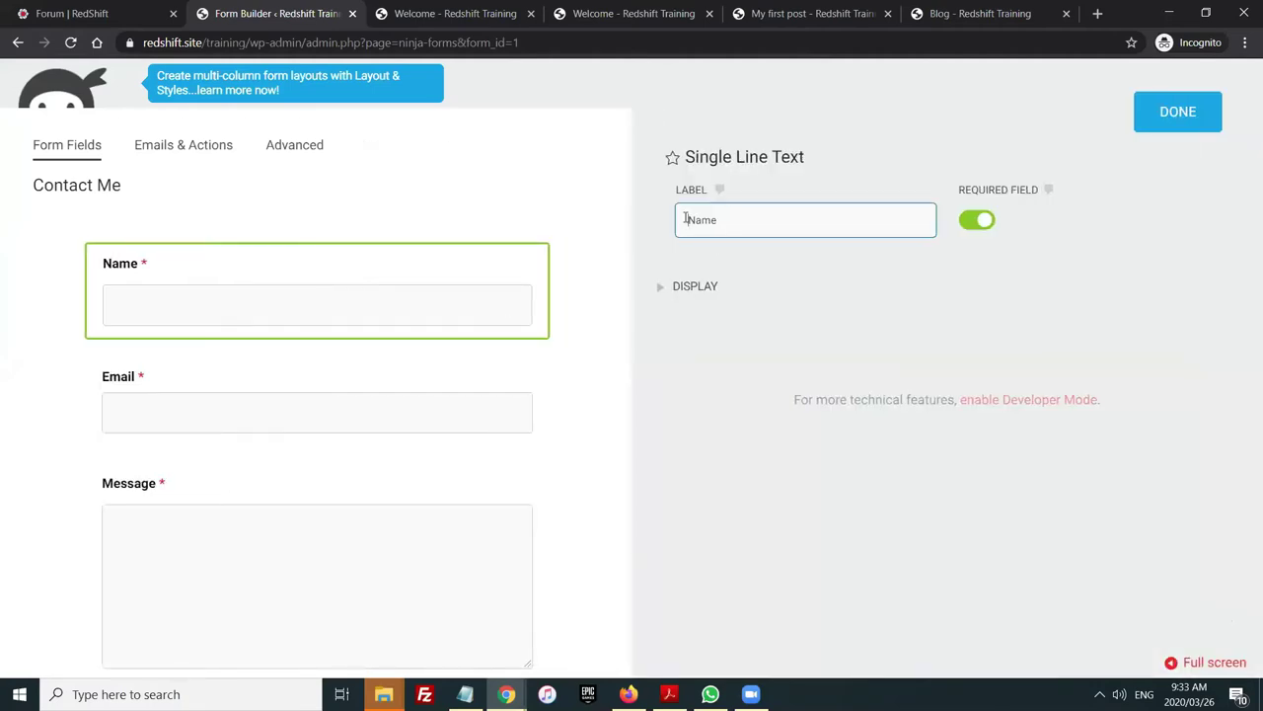
{"action": "type", "text": "Full"}
{"action": "left_click", "coordinate": [1178, 123]}
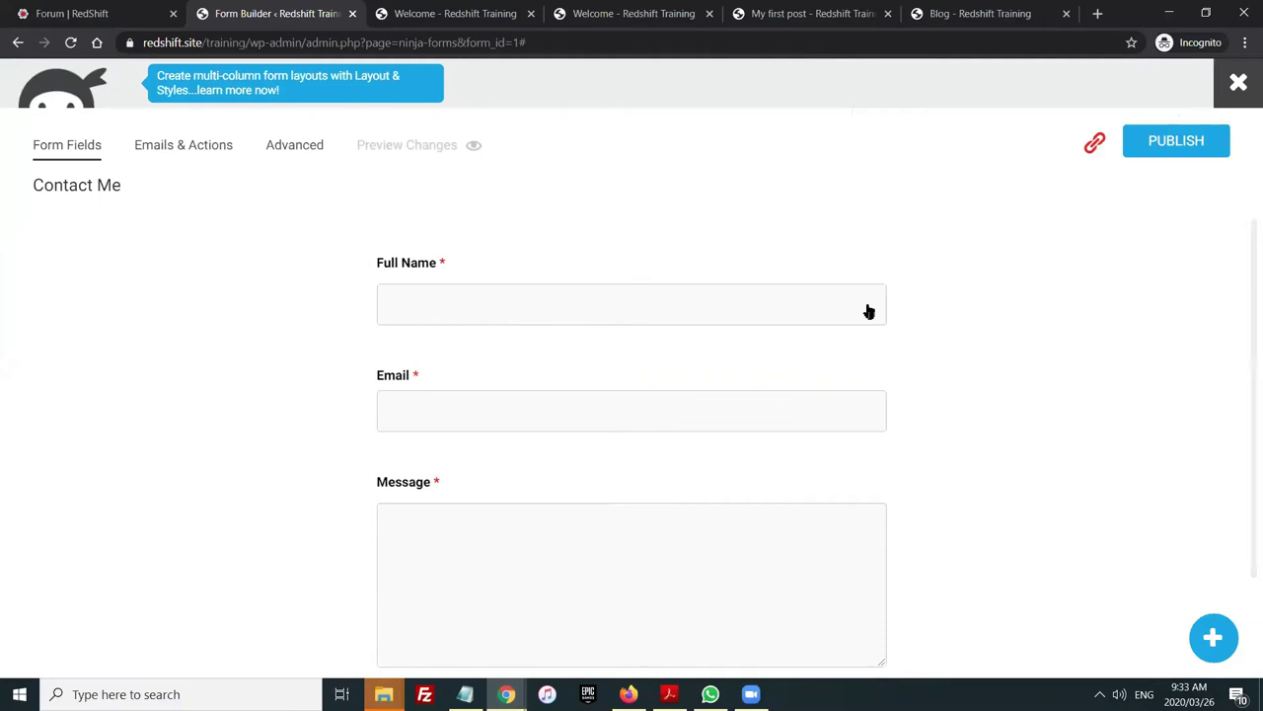
{"action": "left_click", "coordinate": [1180, 144]}
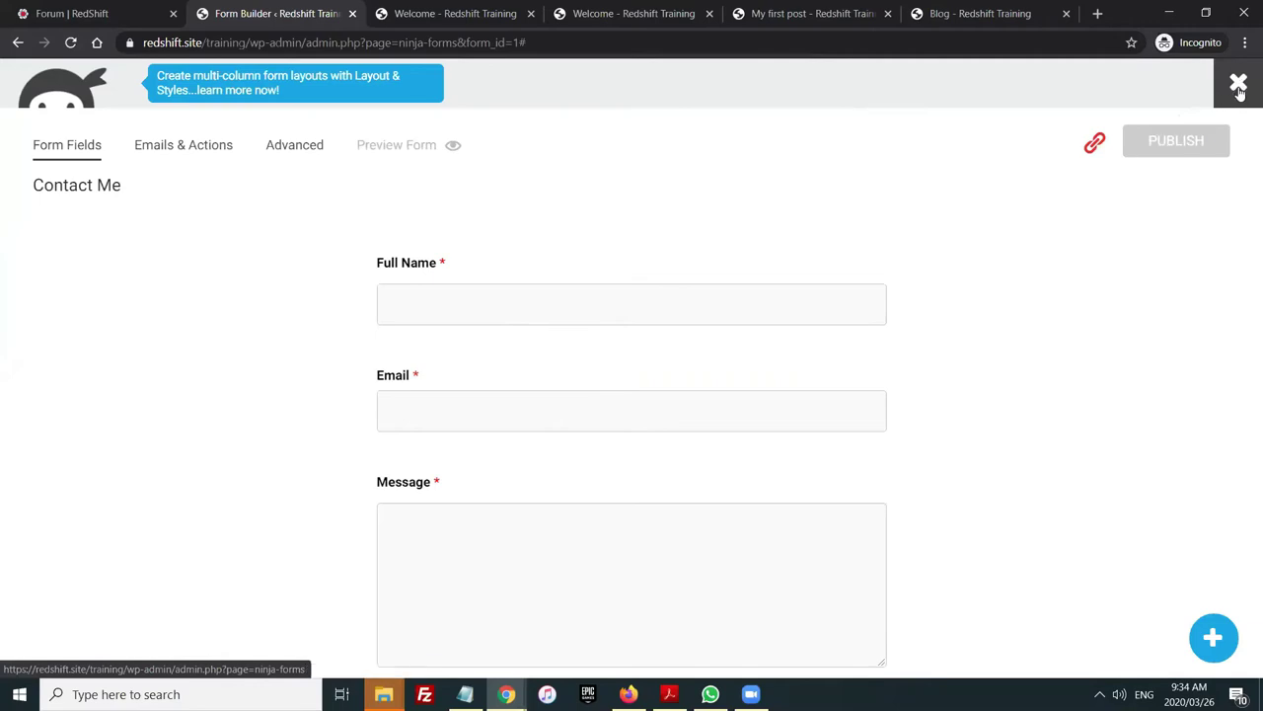
{"action": "left_click", "coordinate": [1239, 87]}
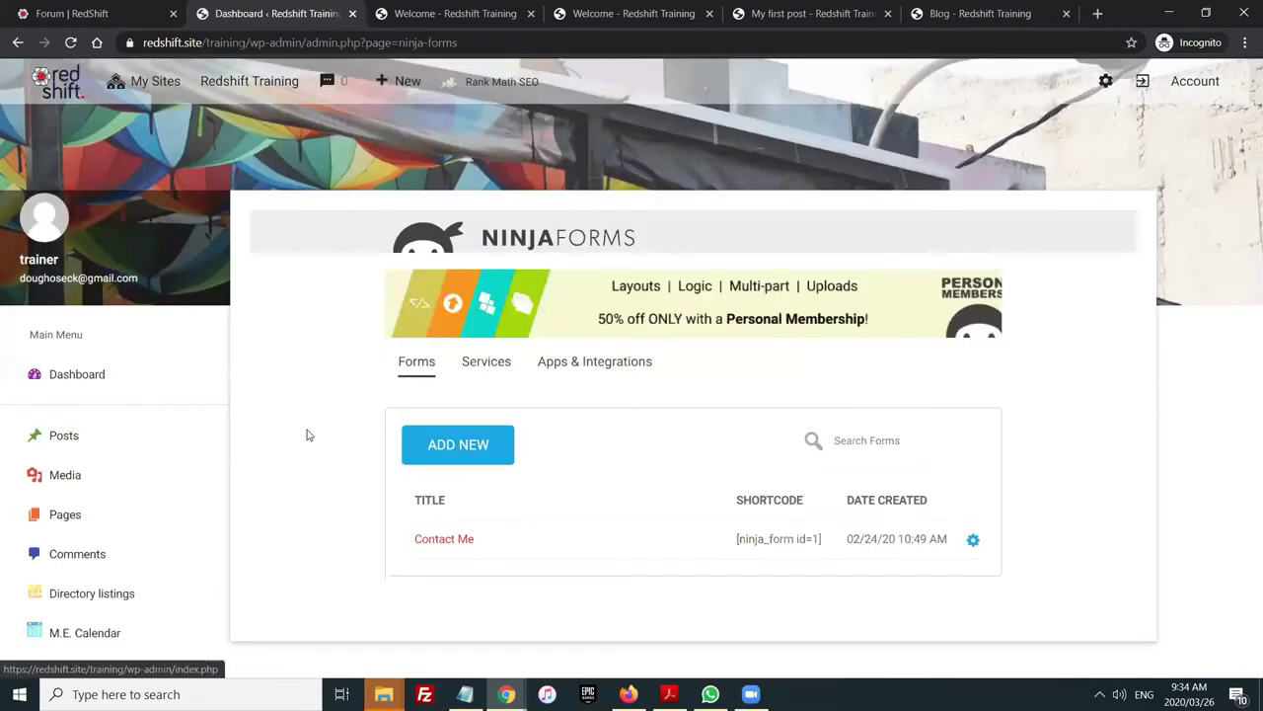
Highlight the Contact Me form's shortcode in the forms list
{"action": "scroll", "coordinate": [307, 431], "scroll_direction": "down", "scroll_amount": 2}
{"action": "mouse_move", "coordinate": [734, 383]}
{"action": "left_mouse_down"}
{"action": "mouse_move", "coordinate": [827, 383]}
{"action": "mouse_move", "coordinate": [732, 383]}
{"action": "left_mouse_up"}
{"action": "left_click", "coordinate": [827, 383]}
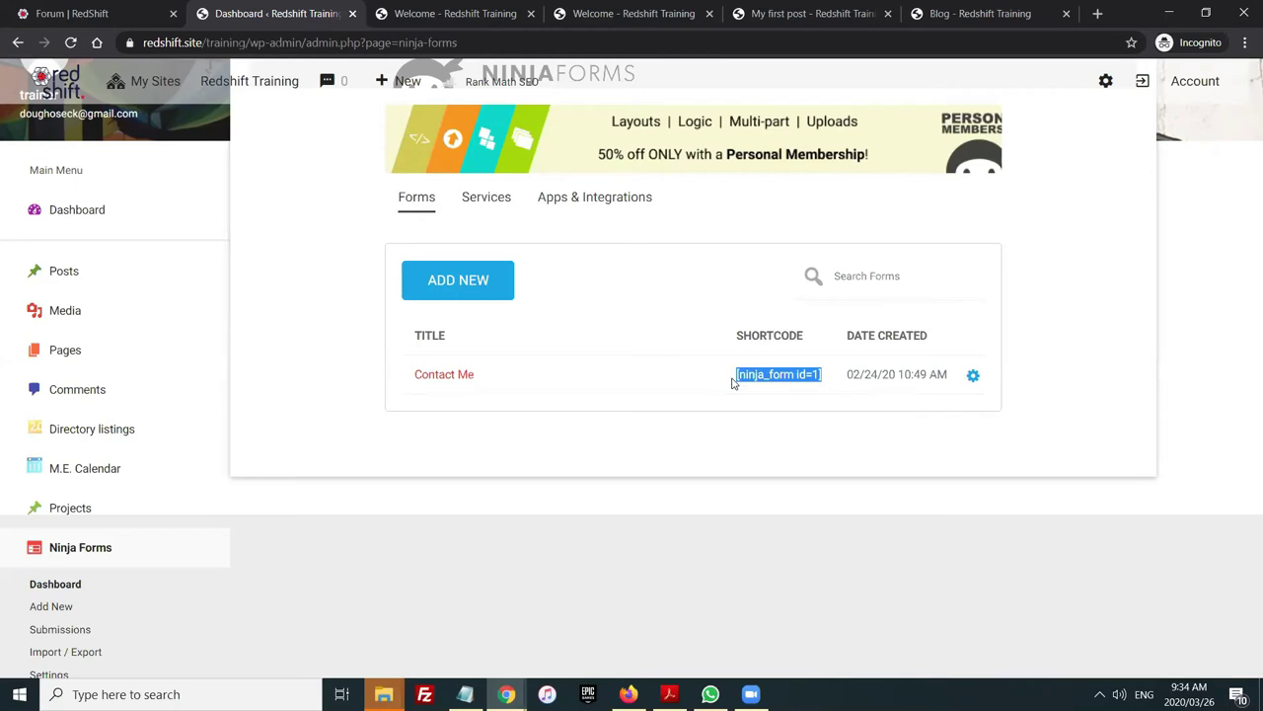
{"action": "left_click", "coordinate": [722, 380]}
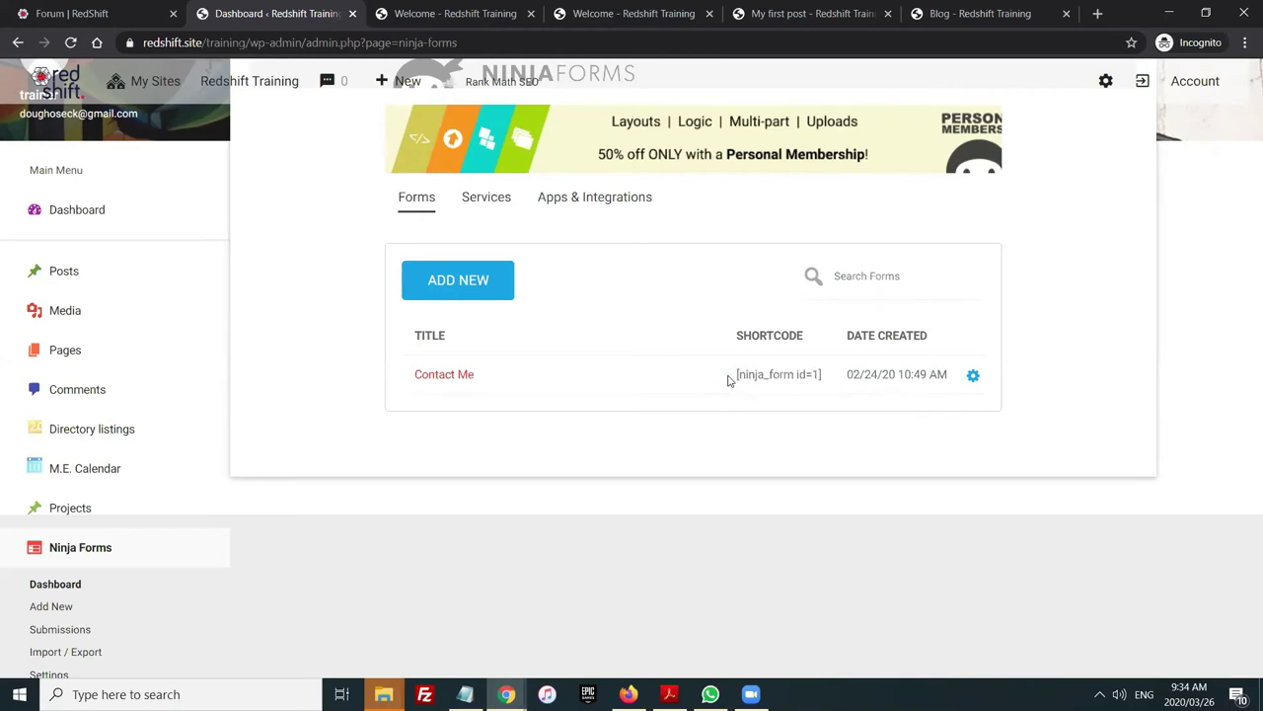
{"action": "left_click_drag", "start_coordinate": [735, 379], "coordinate": [826, 389]}
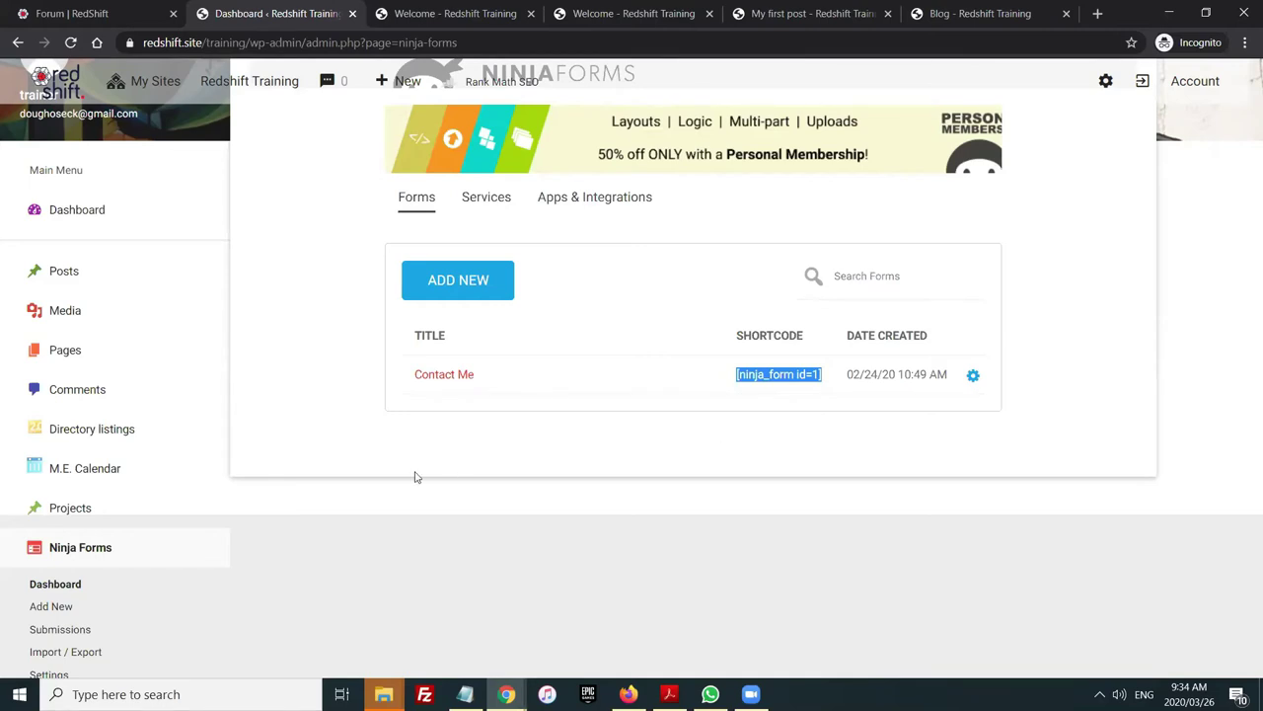
{"action": "scroll", "coordinate": [338, 490], "scroll_direction": "down", "scroll_amount": 3}
{"action": "scroll", "coordinate": [333, 489], "scroll_direction": "down", "scroll_amount": 2}
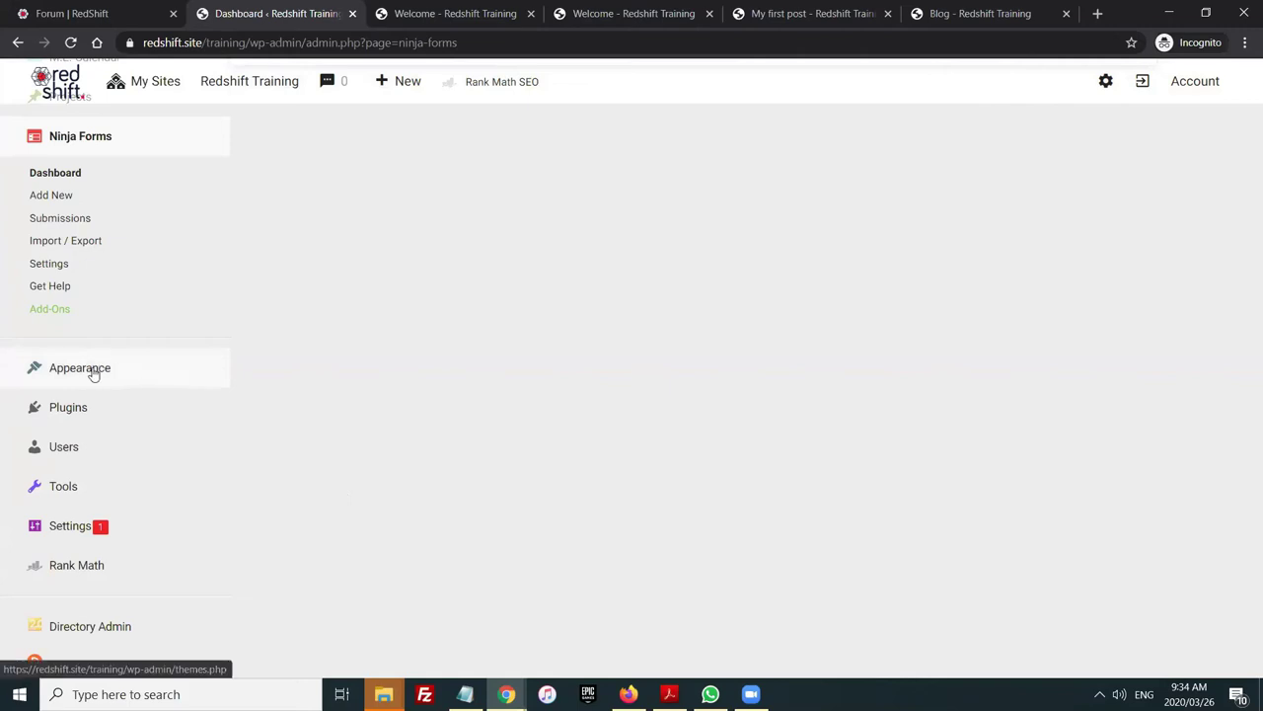
{"action": "left_click", "coordinate": [71, 449]}
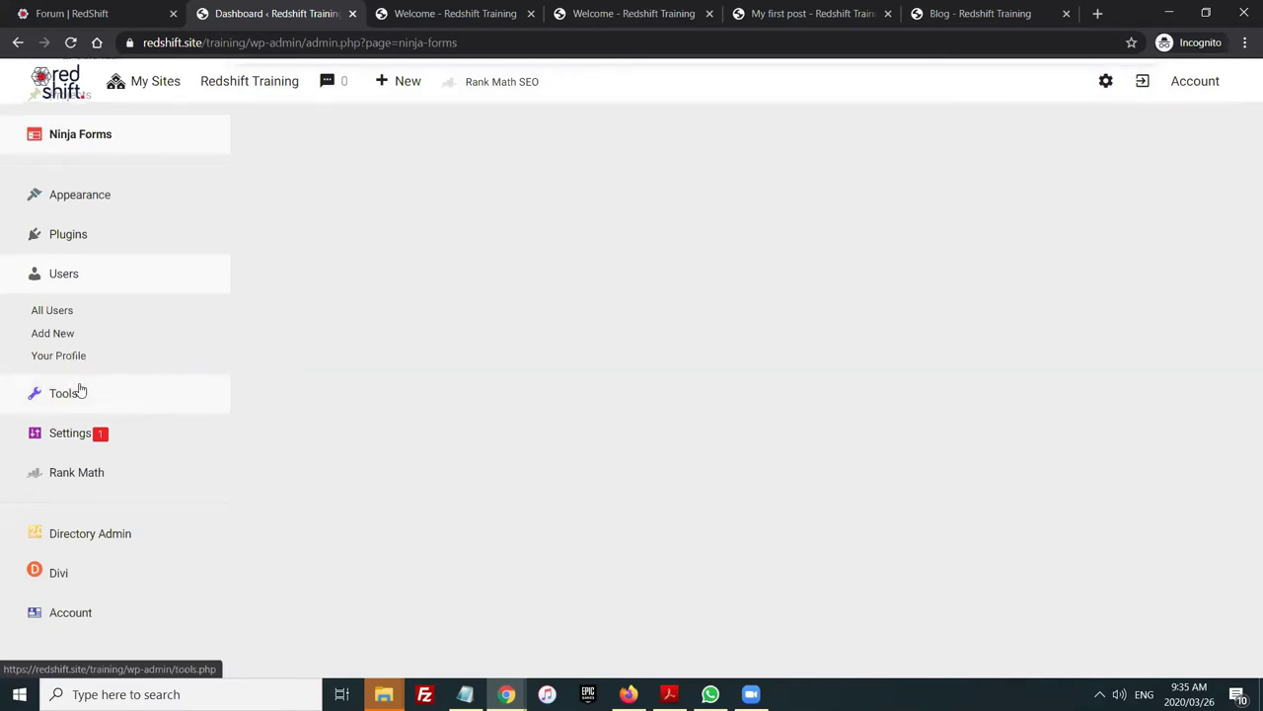
{"action": "mouse_move", "coordinate": [68, 427]}
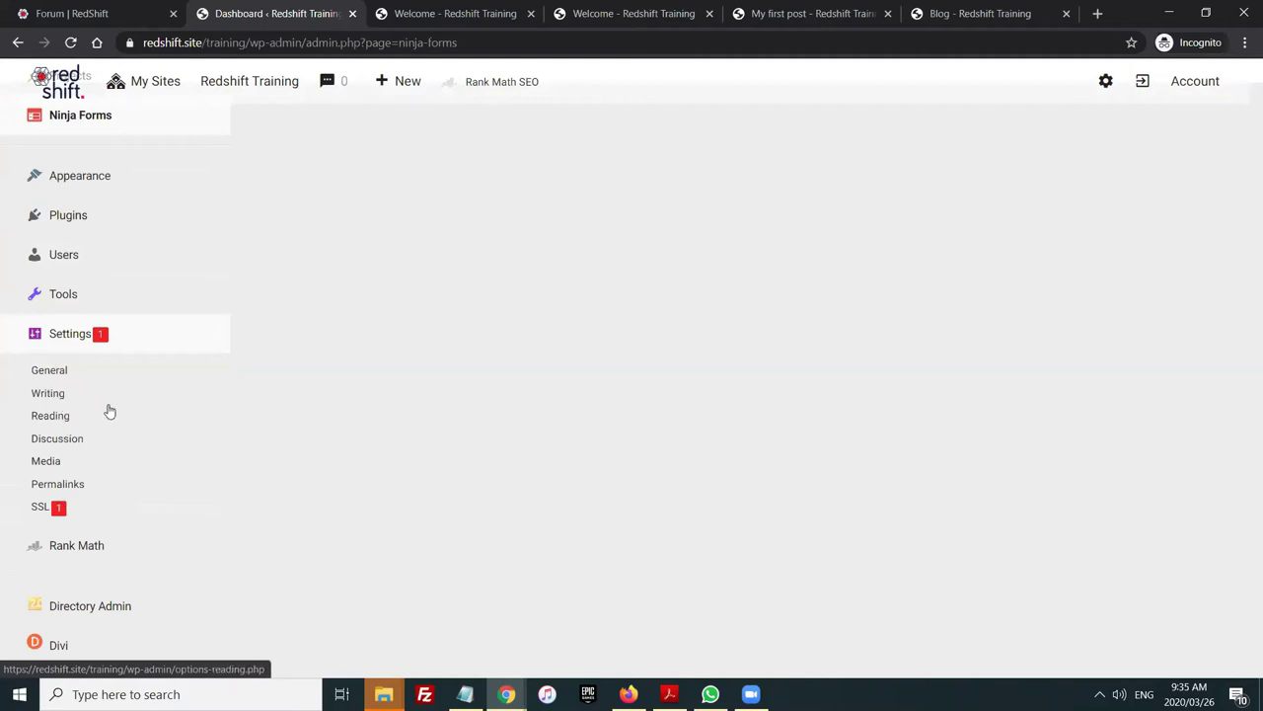
{"action": "scroll", "coordinate": [106, 412], "scroll_direction": "down", "scroll_amount": 1}
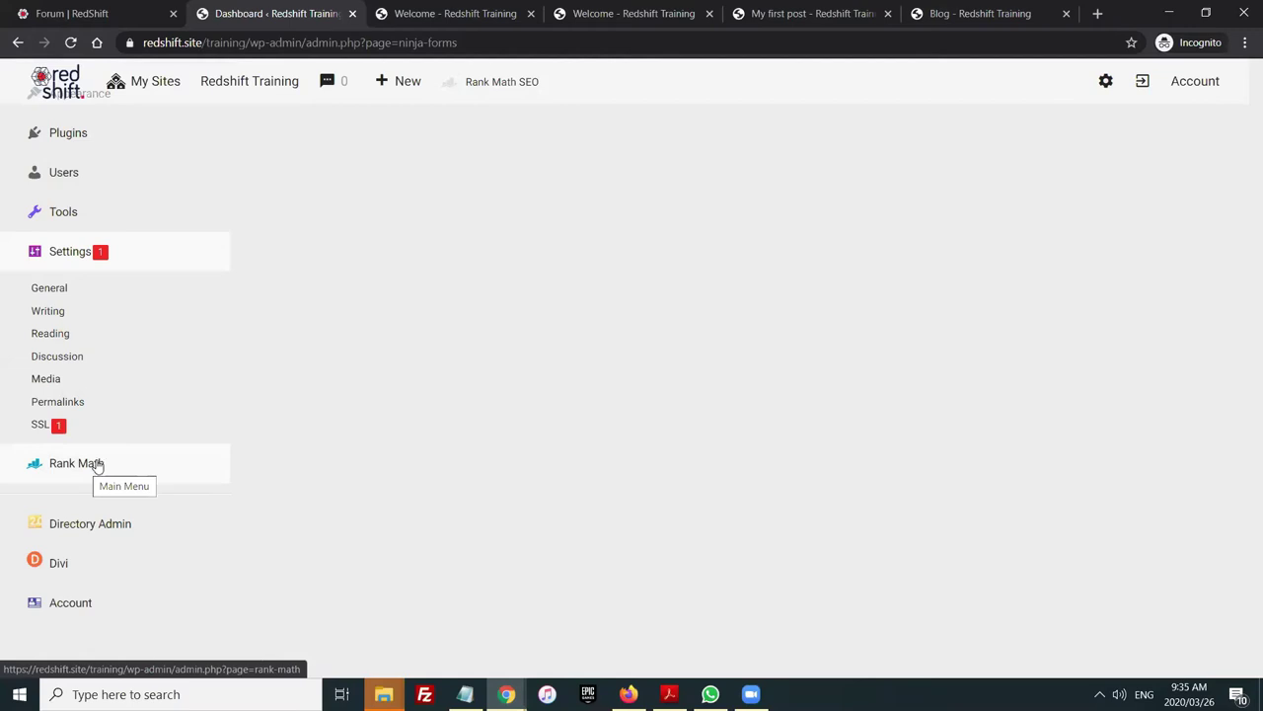
{"action": "scroll", "coordinate": [103, 496], "scroll_direction": "down", "scroll_amount": 1}
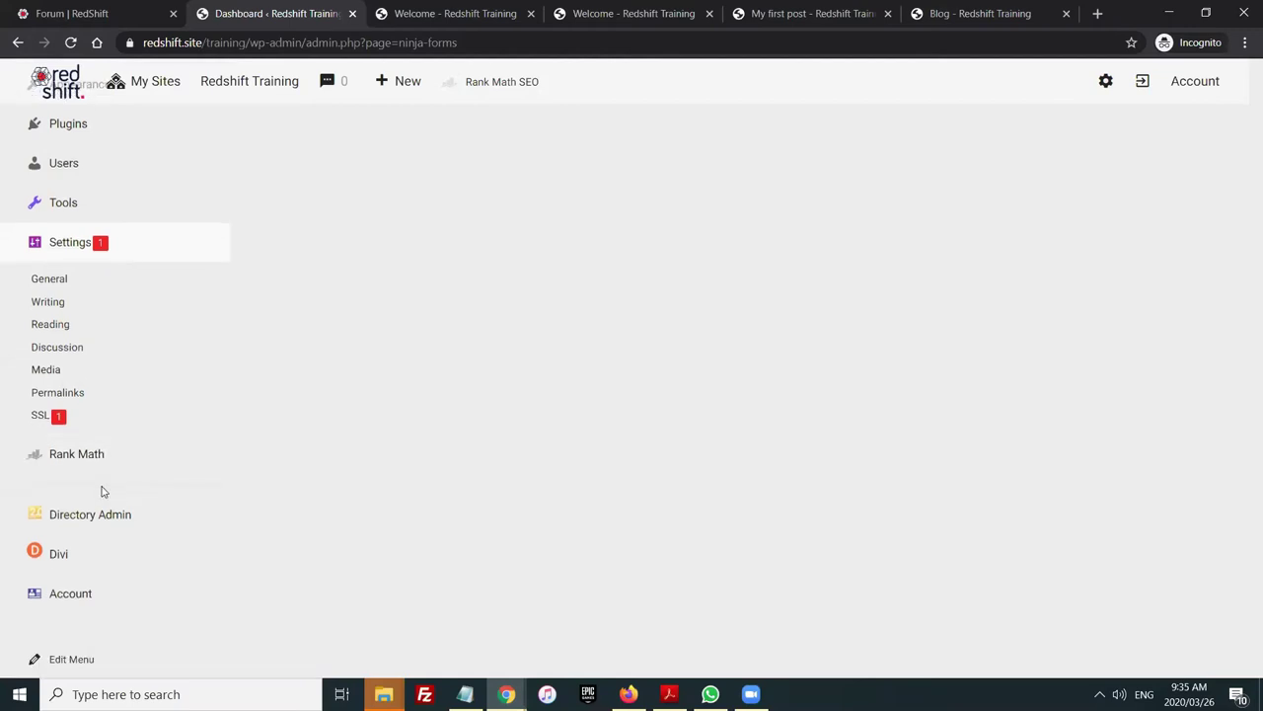
Open the Account page and review the plans, custom domain, billing history, account status and sites list
{"action": "left_click", "coordinate": [69, 596]}
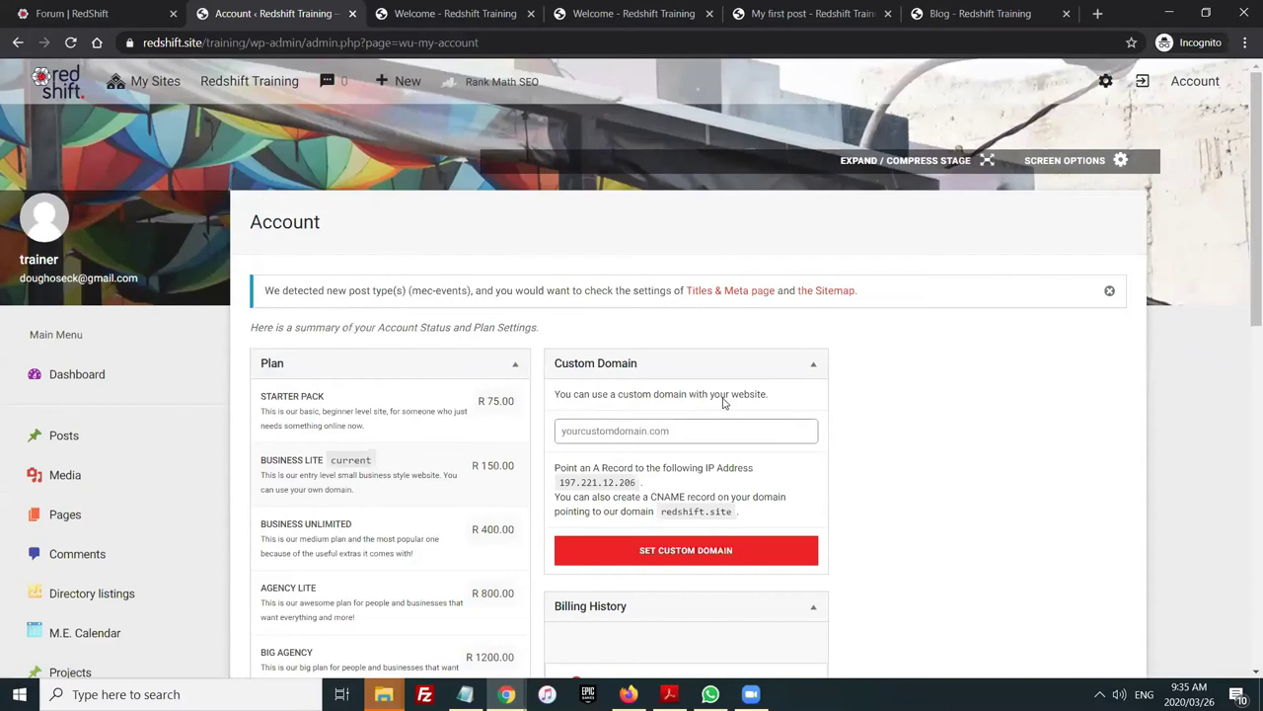
{"action": "scroll", "coordinate": [975, 366], "scroll_direction": "down", "scroll_amount": 4}
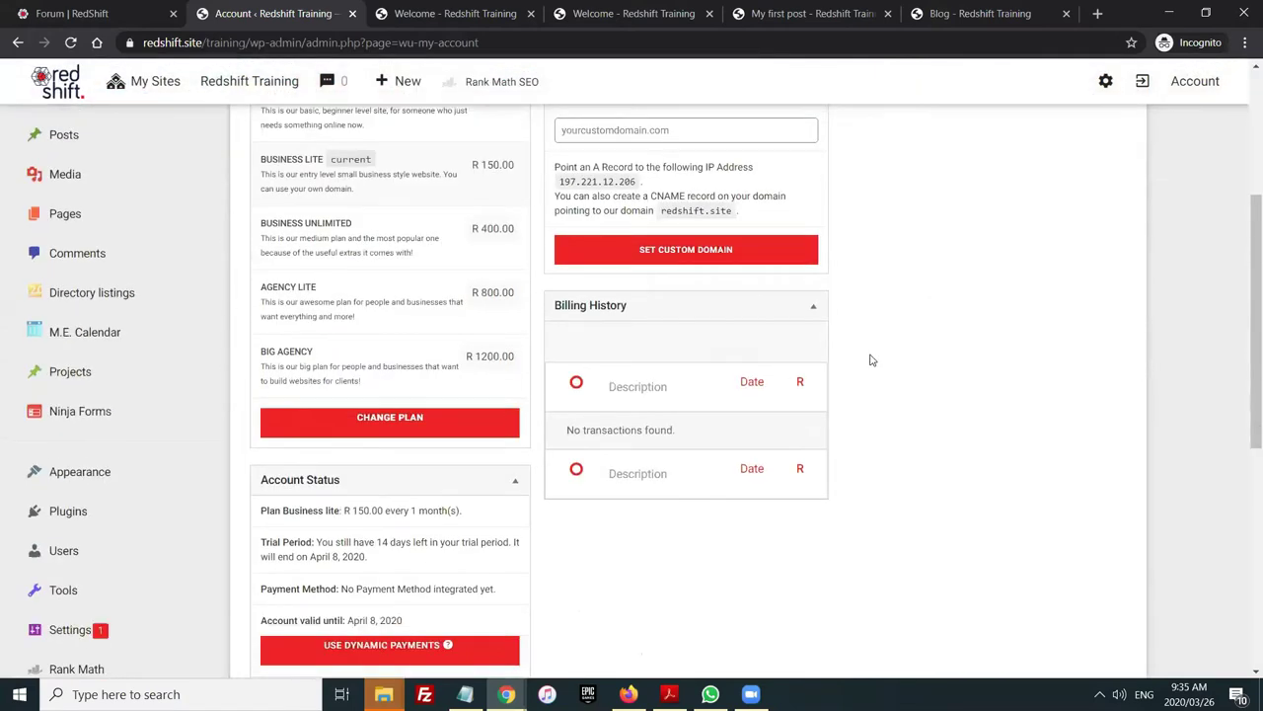
{"action": "scroll", "coordinate": [569, 327], "scroll_direction": "down", "scroll_amount": 3}
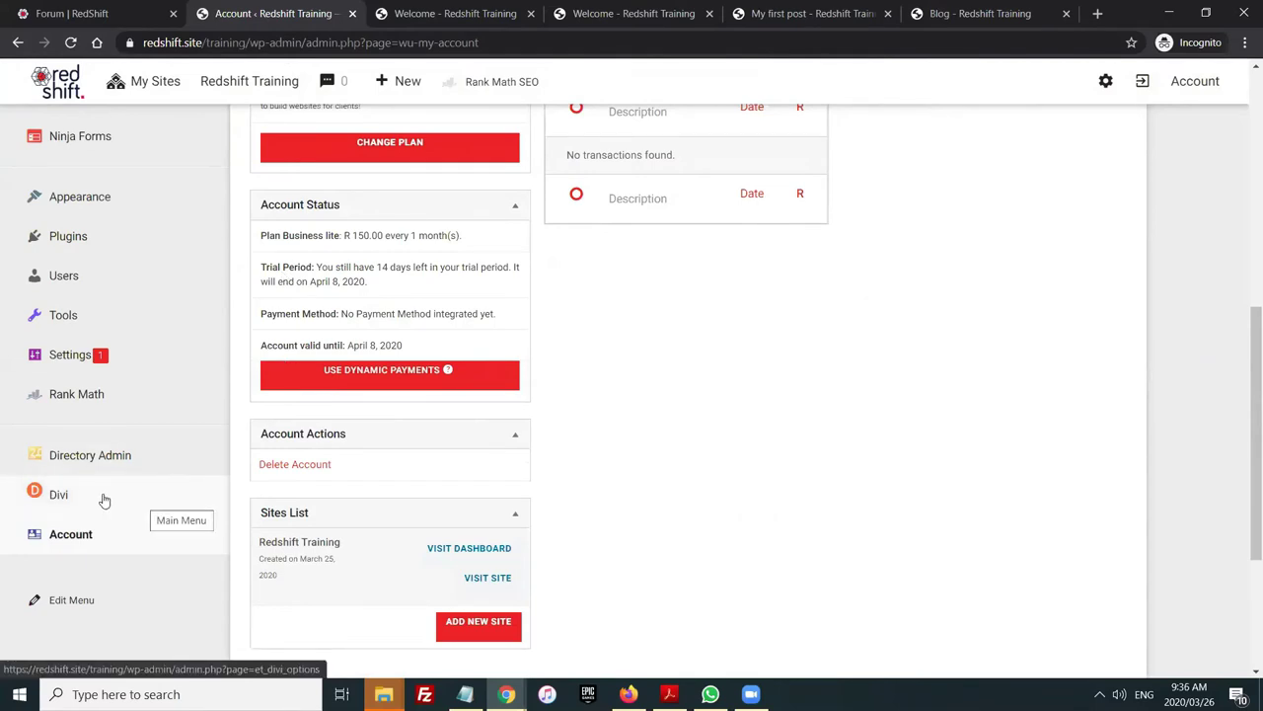
Open the site's plugin list and activate the WooCommerce plugin
{"action": "scroll", "coordinate": [138, 467], "scroll_direction": "up", "scroll_amount": 3}
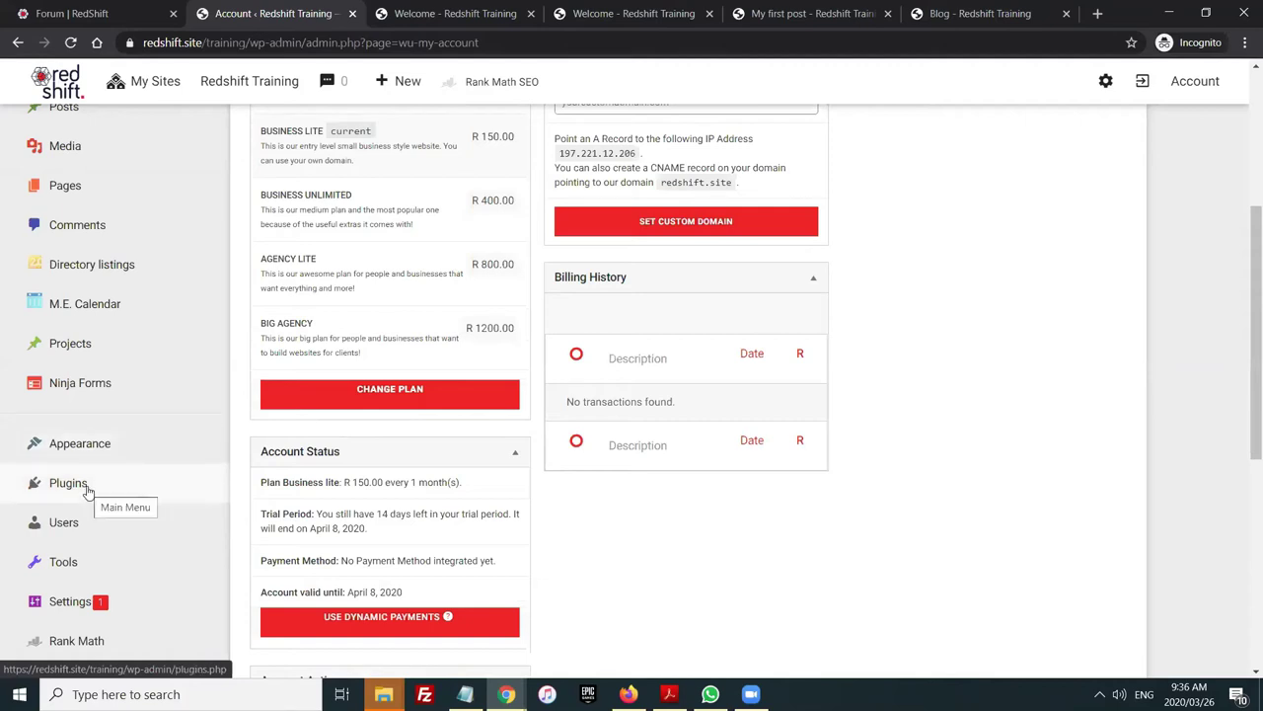
{"action": "left_click", "coordinate": [86, 488]}
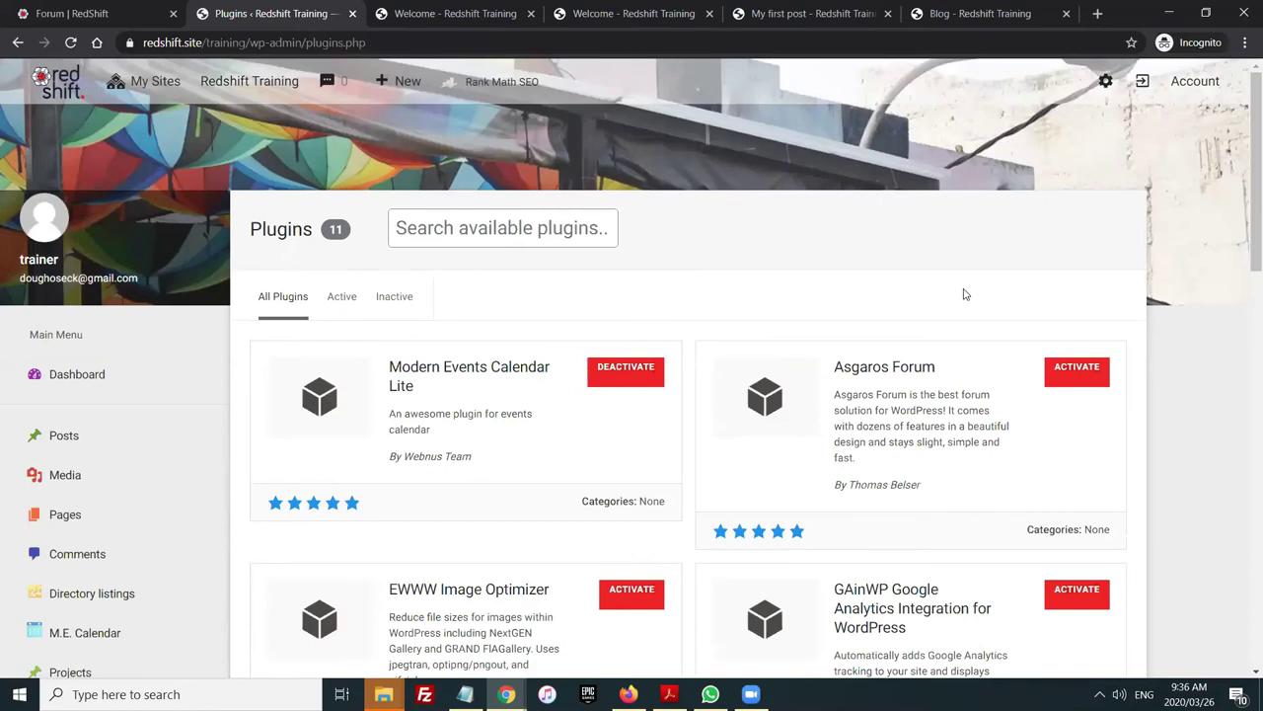
{"action": "scroll", "coordinate": [985, 334], "scroll_direction": "down", "scroll_amount": 3}
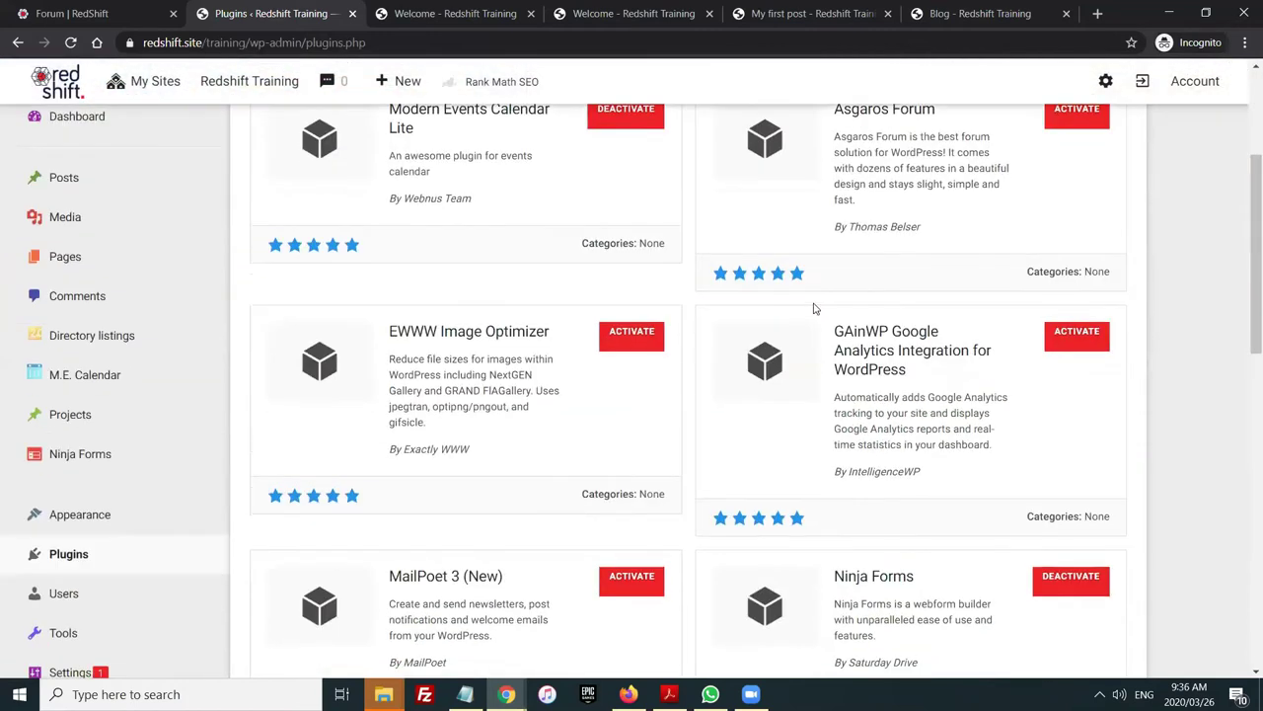
{"action": "scroll", "coordinate": [815, 309], "scroll_direction": "down", "scroll_amount": 8}
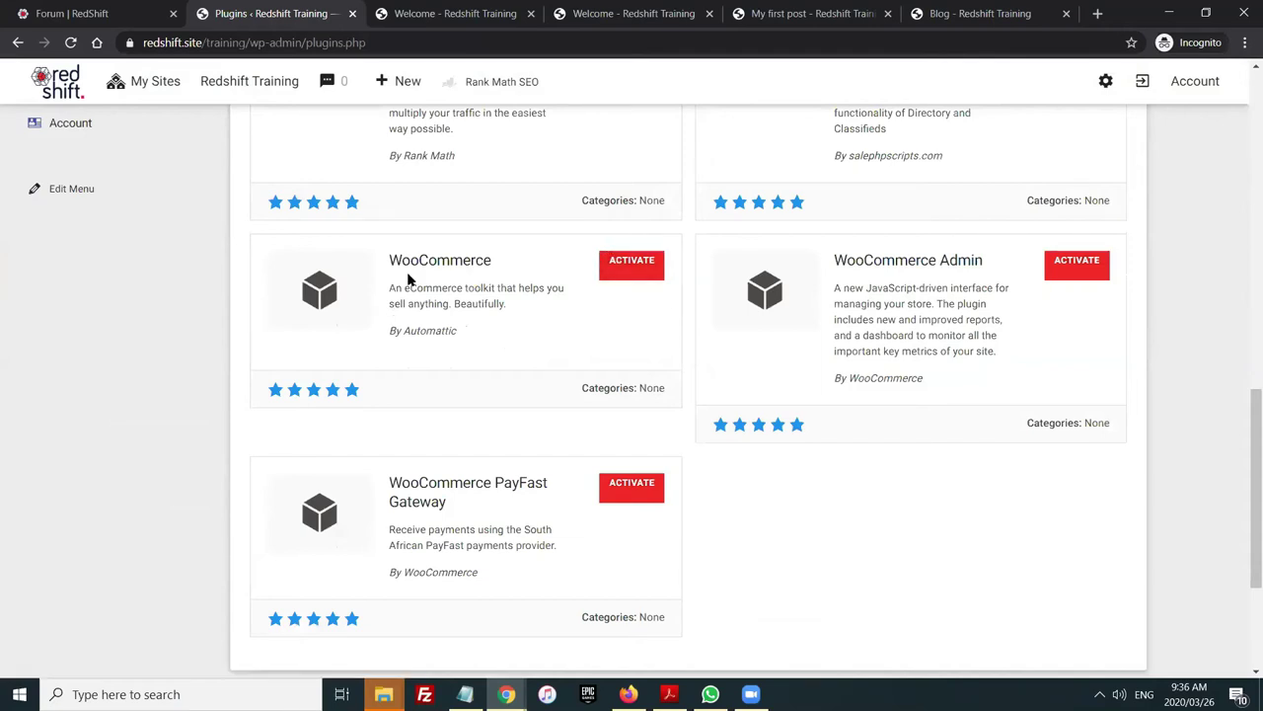
{"action": "left_click_drag", "start_coordinate": [393, 260], "coordinate": [504, 275]}
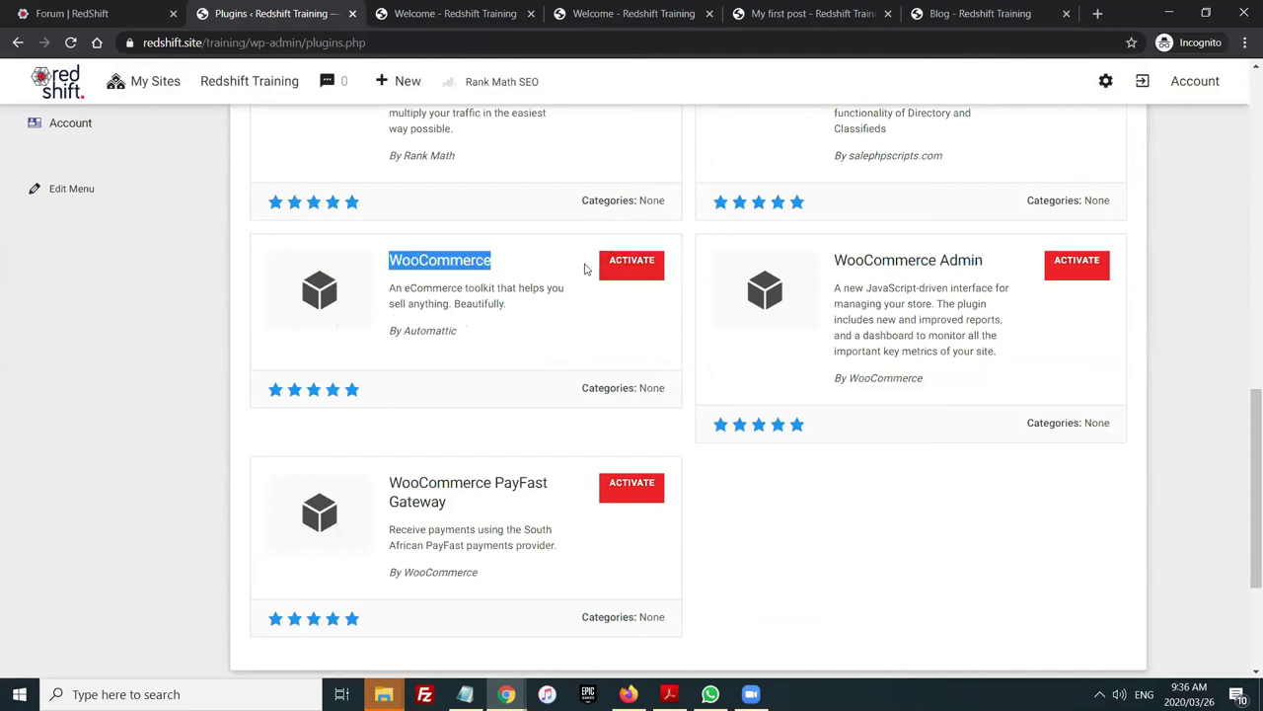
{"action": "left_click", "coordinate": [634, 264]}
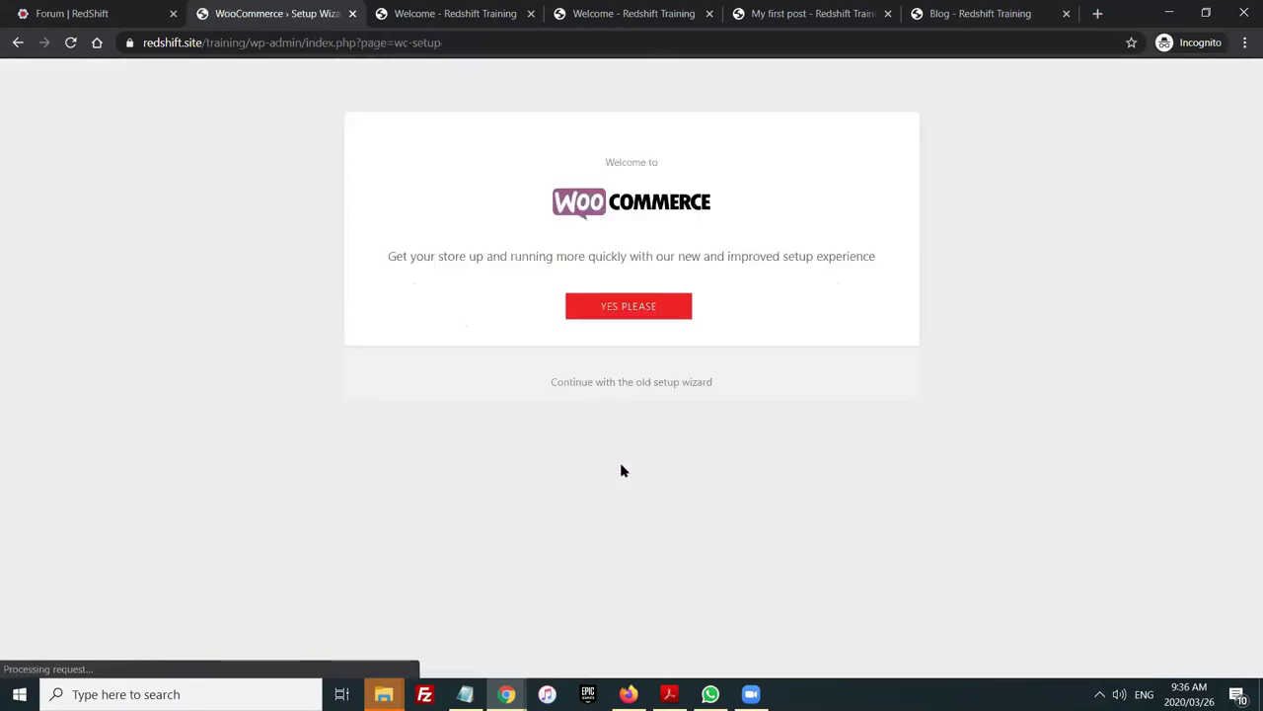
Start the new WooCommerce setup and complete the store details with the saved store address, selecting South Africa – Gauteng as the region
{"action": "left_click", "coordinate": [634, 308]}
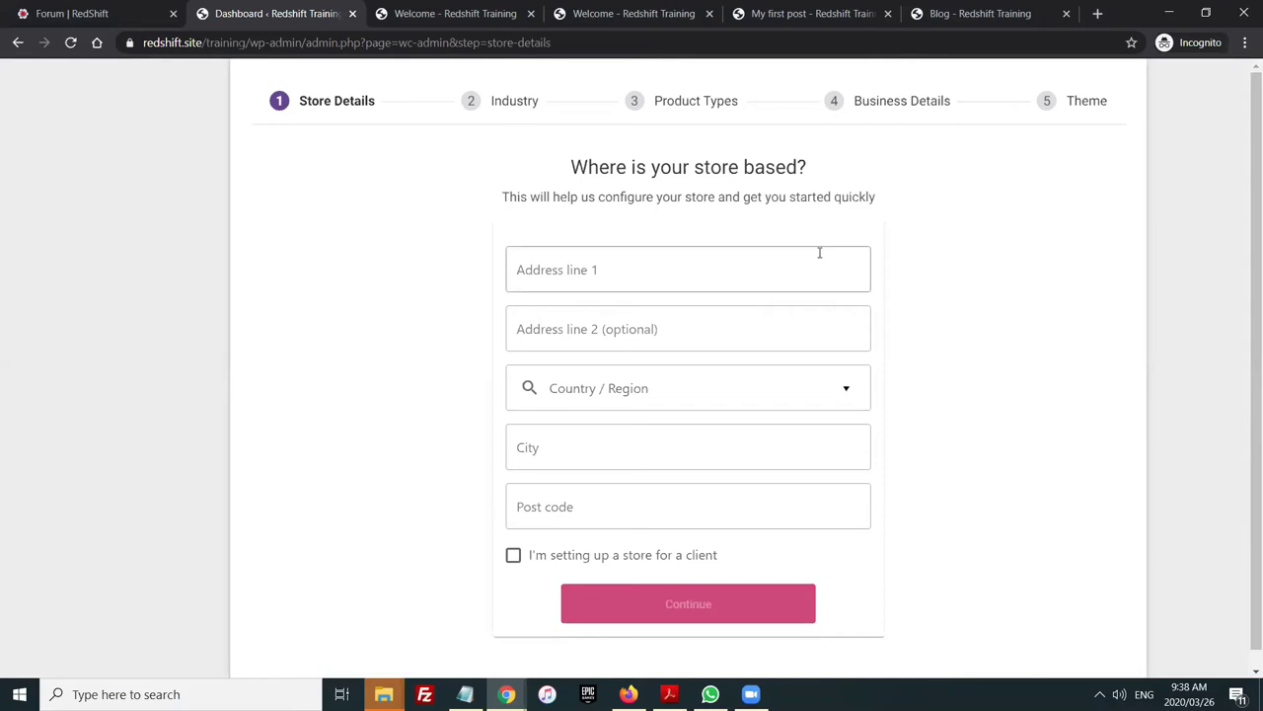
{"action": "left_click", "coordinate": [613, 267]}
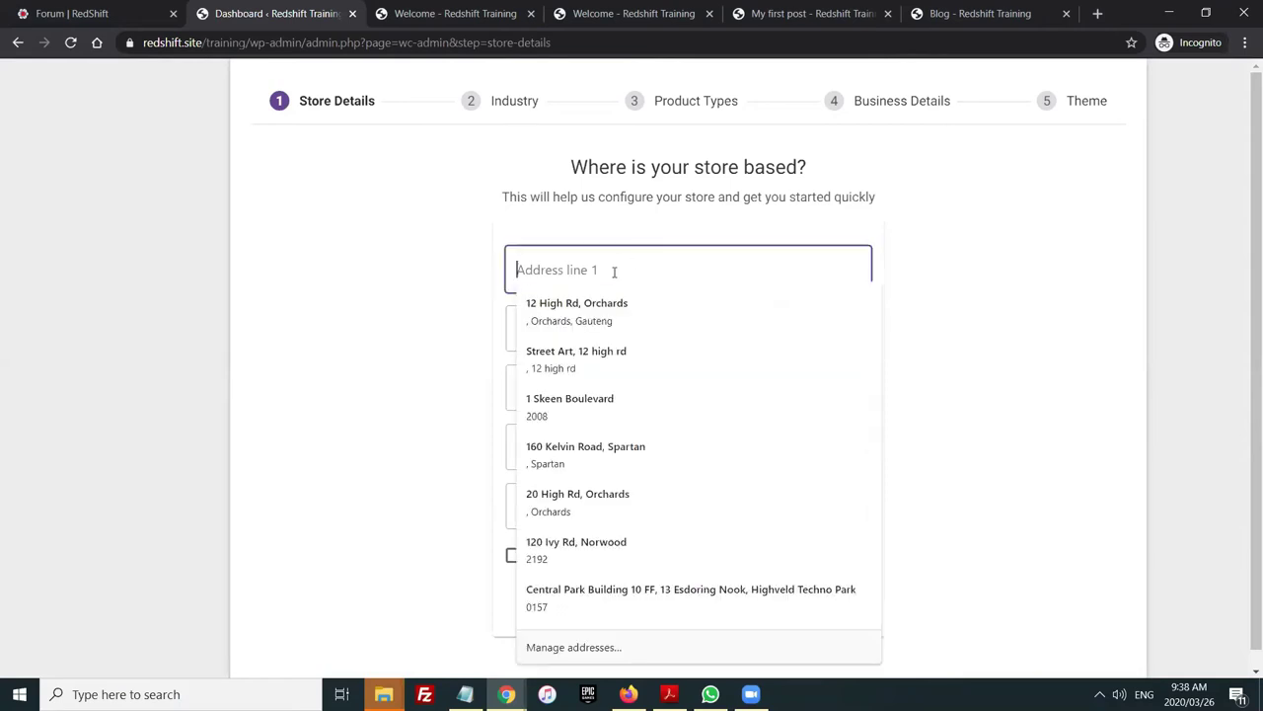
{"action": "left_click", "coordinate": [590, 305]}
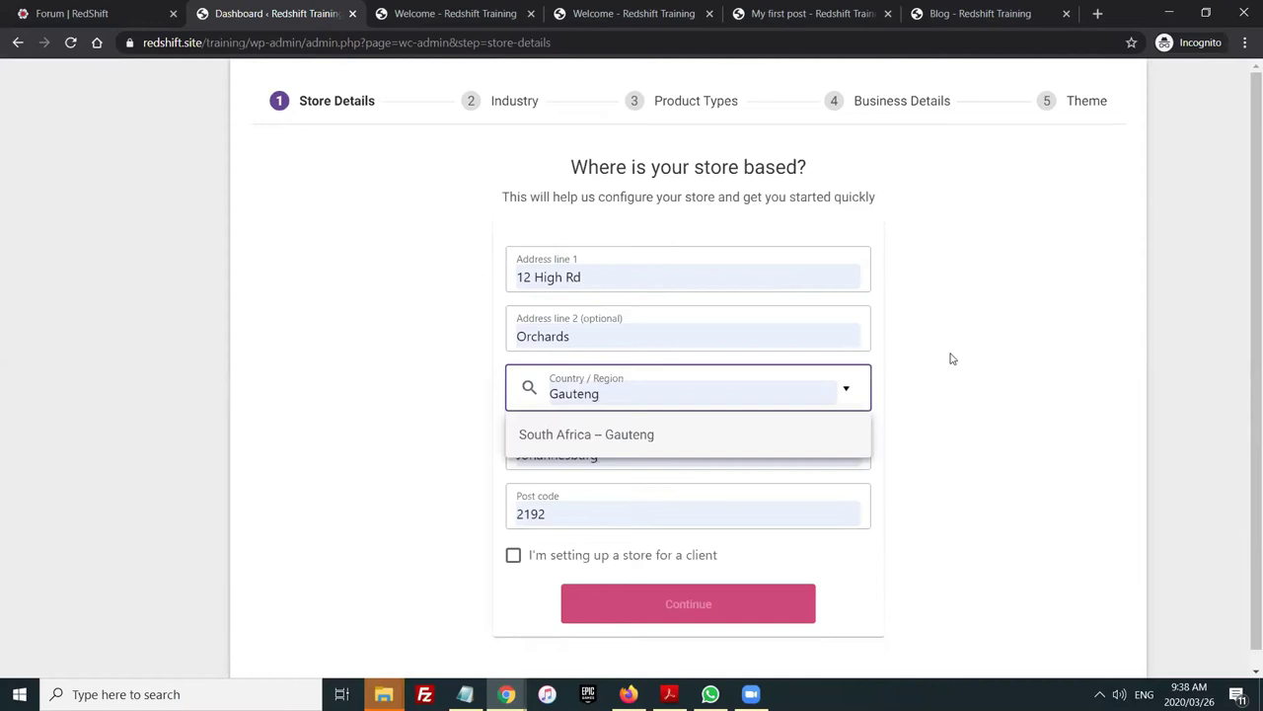
{"action": "left_click", "coordinate": [710, 435]}
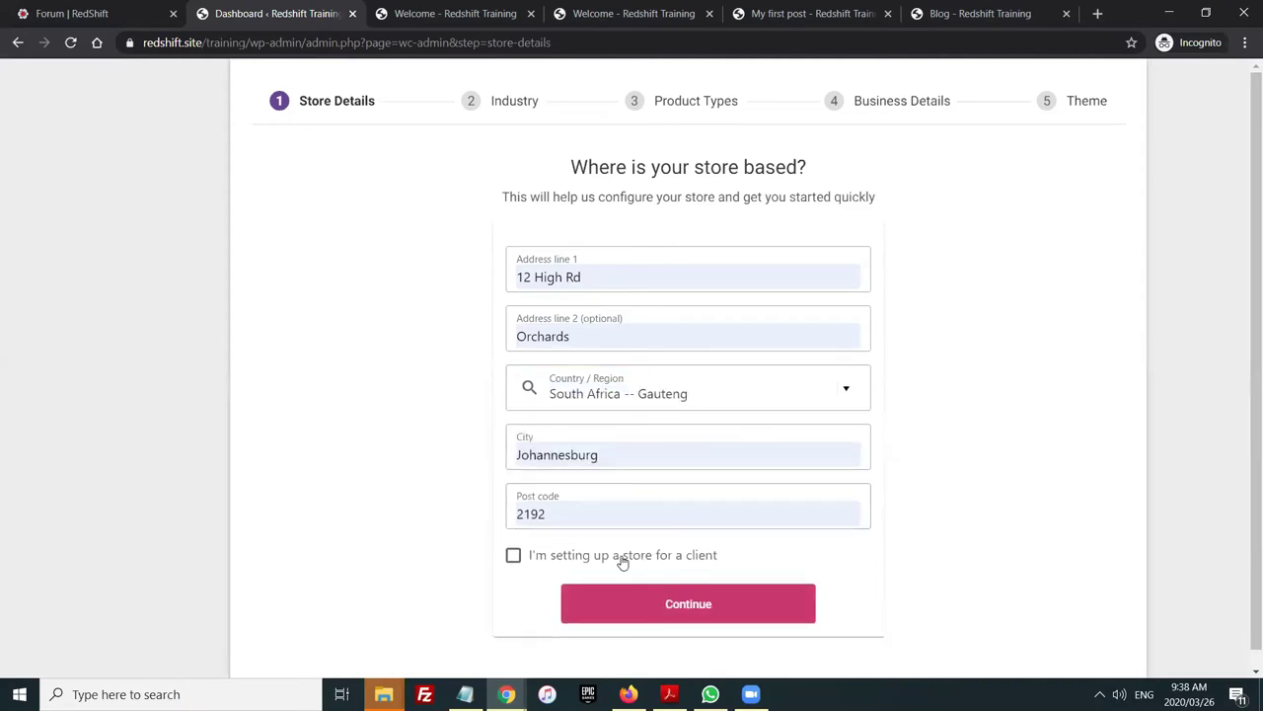
{"action": "left_click", "coordinate": [625, 602]}
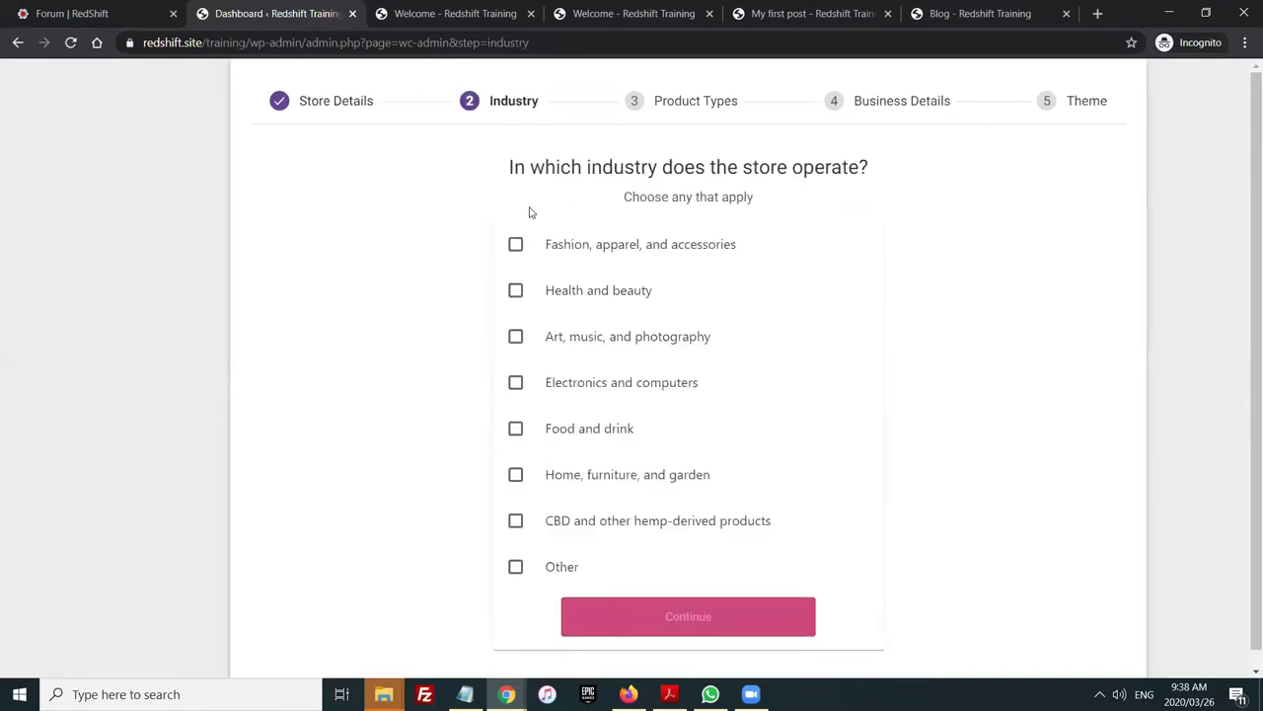
Set the store's industry to Health and beauty and its product types to Physical products and Downloads
{"action": "left_click", "coordinate": [515, 290]}
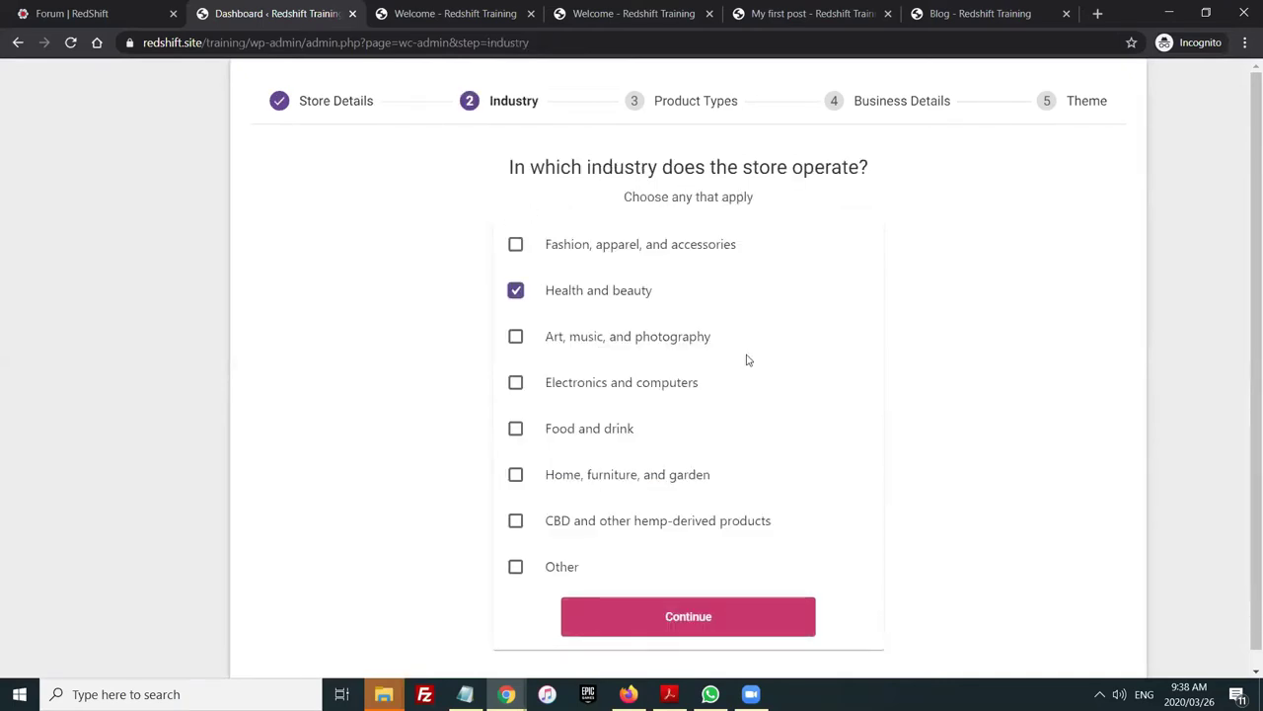
{"action": "left_click", "coordinate": [646, 620]}
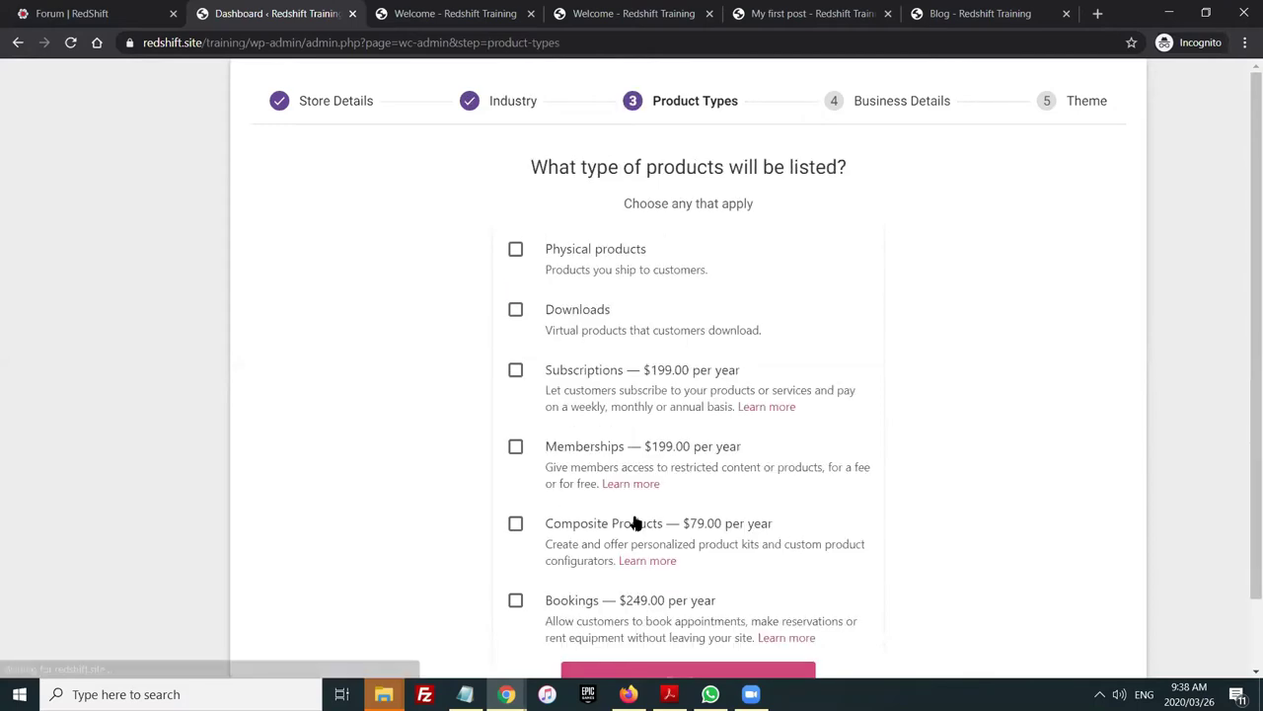
{"action": "left_click", "coordinate": [515, 250]}
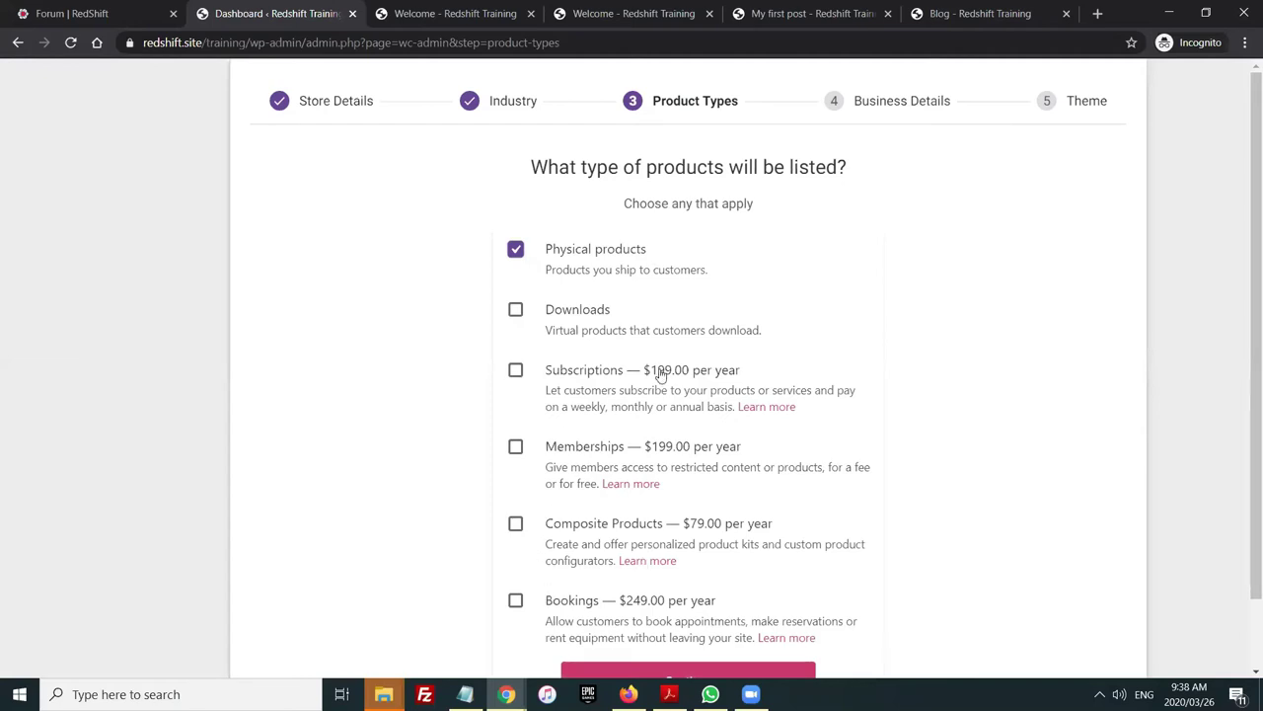
{"action": "scroll", "coordinate": [556, 295], "scroll_direction": "down", "scroll_amount": 1}
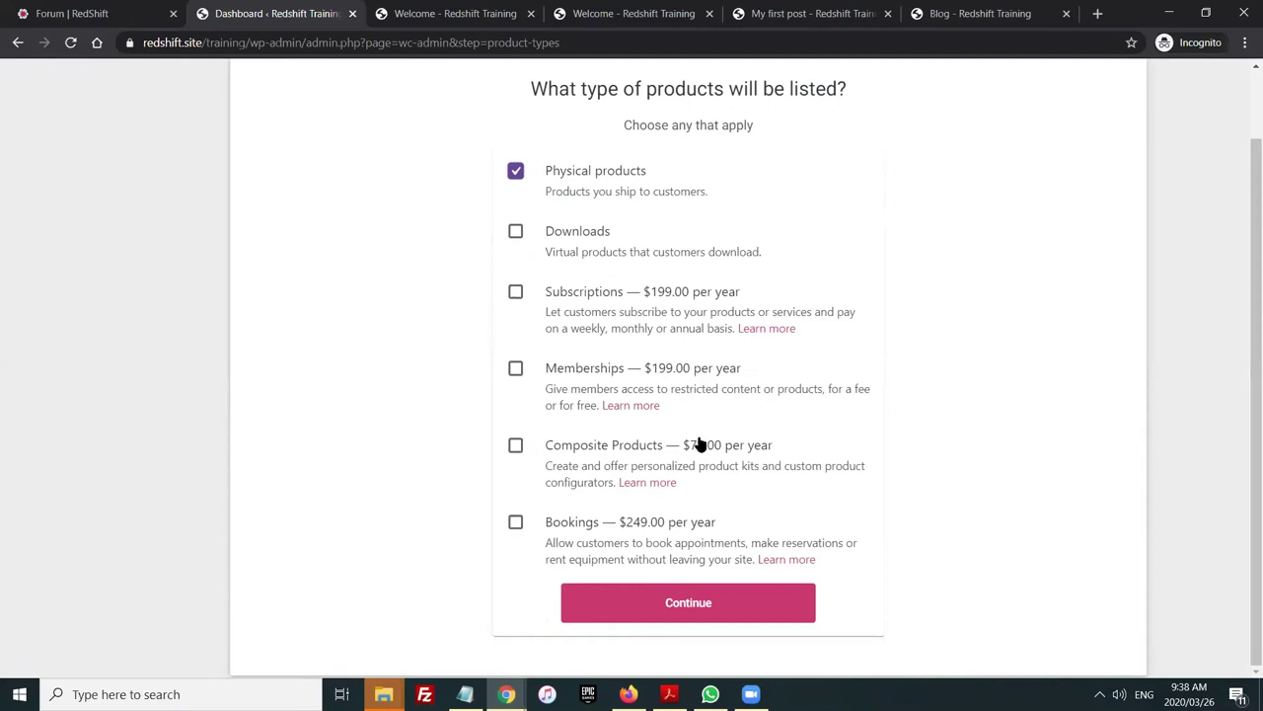
{"action": "left_click_drag", "start_coordinate": [742, 293], "coordinate": [554, 286]}
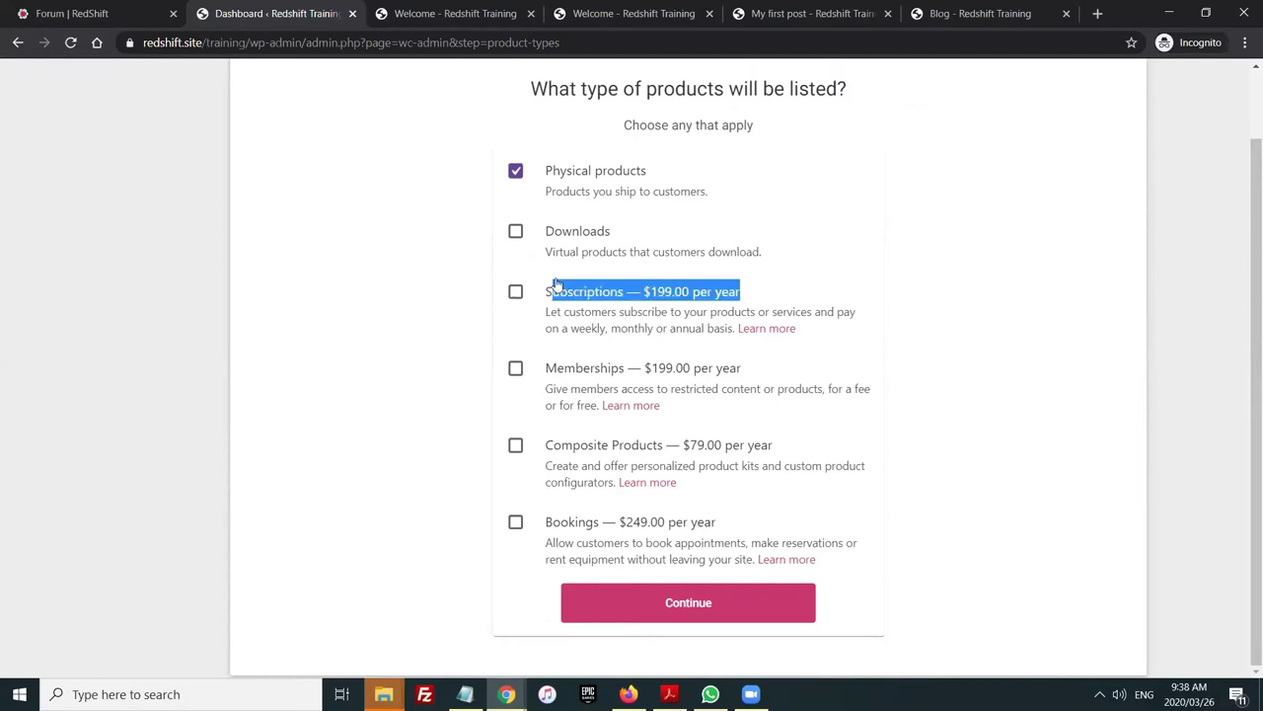
{"action": "left_click", "coordinate": [800, 312]}
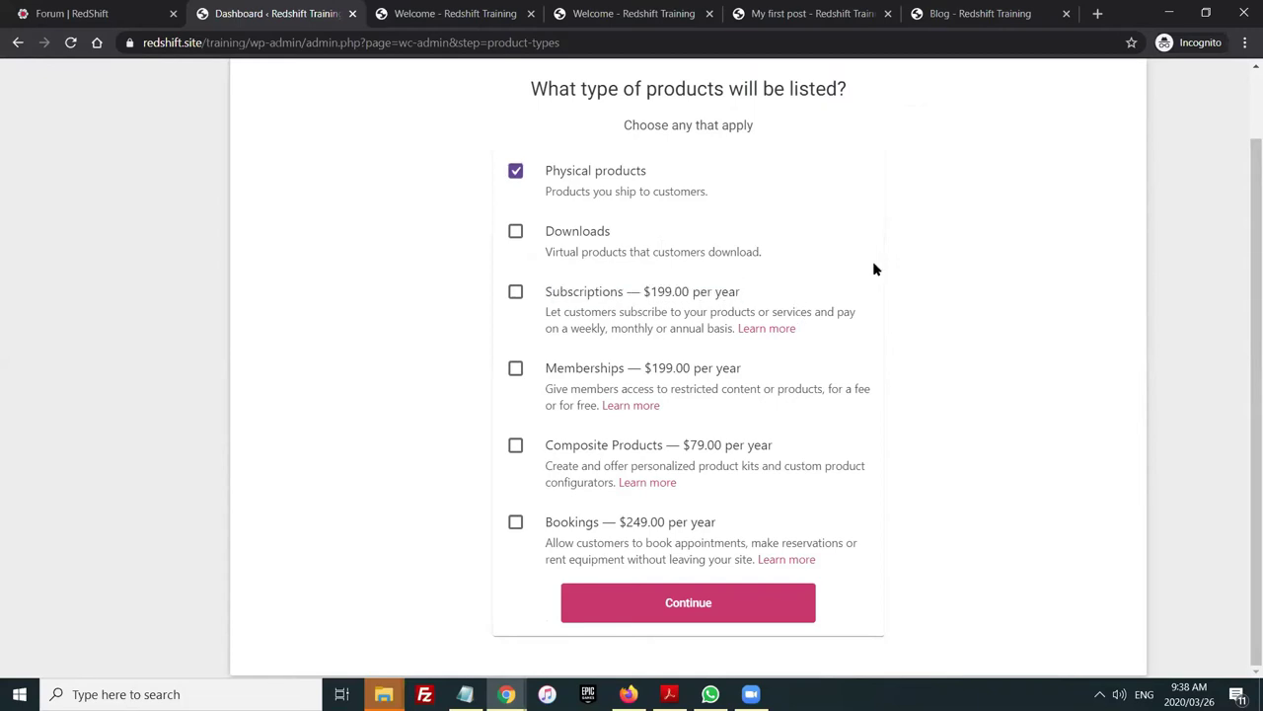
{"action": "left_click", "coordinate": [516, 233]}
{"action": "left_click", "coordinate": [617, 600]}
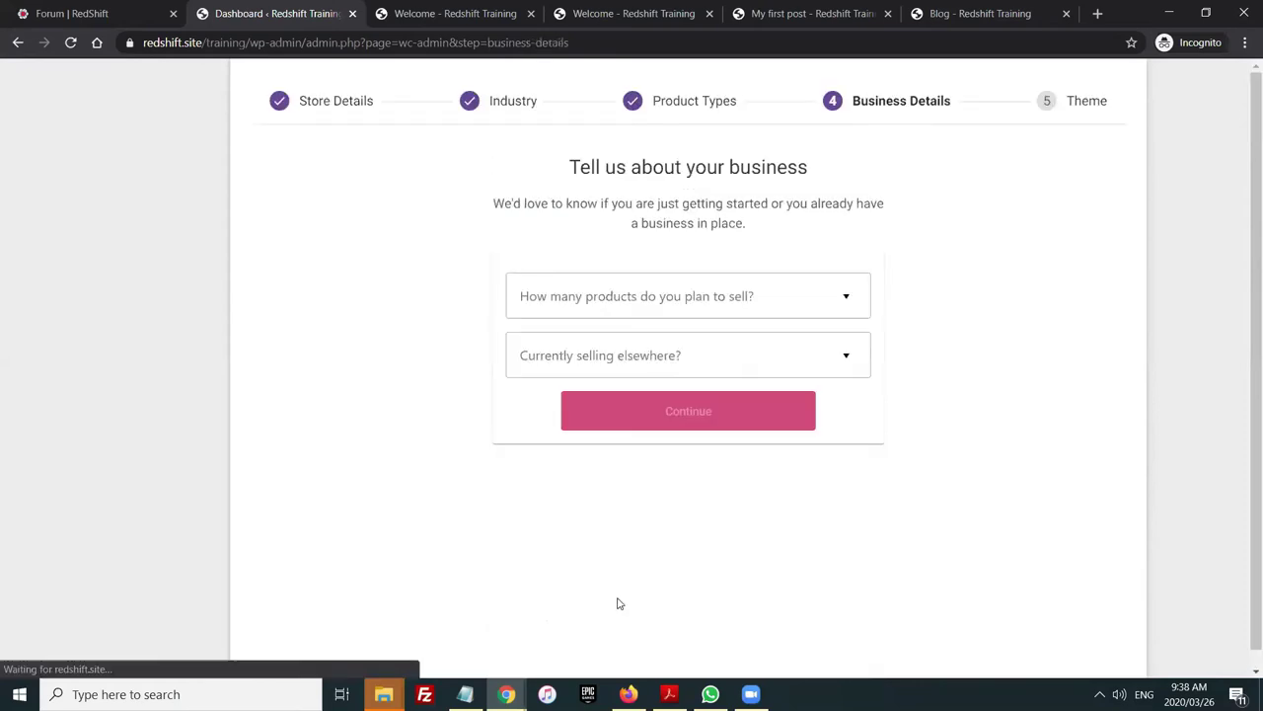
Set the number of products planned for sale to 11 - 100 and answer No to currently selling elsewhere
{"action": "left_click", "coordinate": [621, 311]}
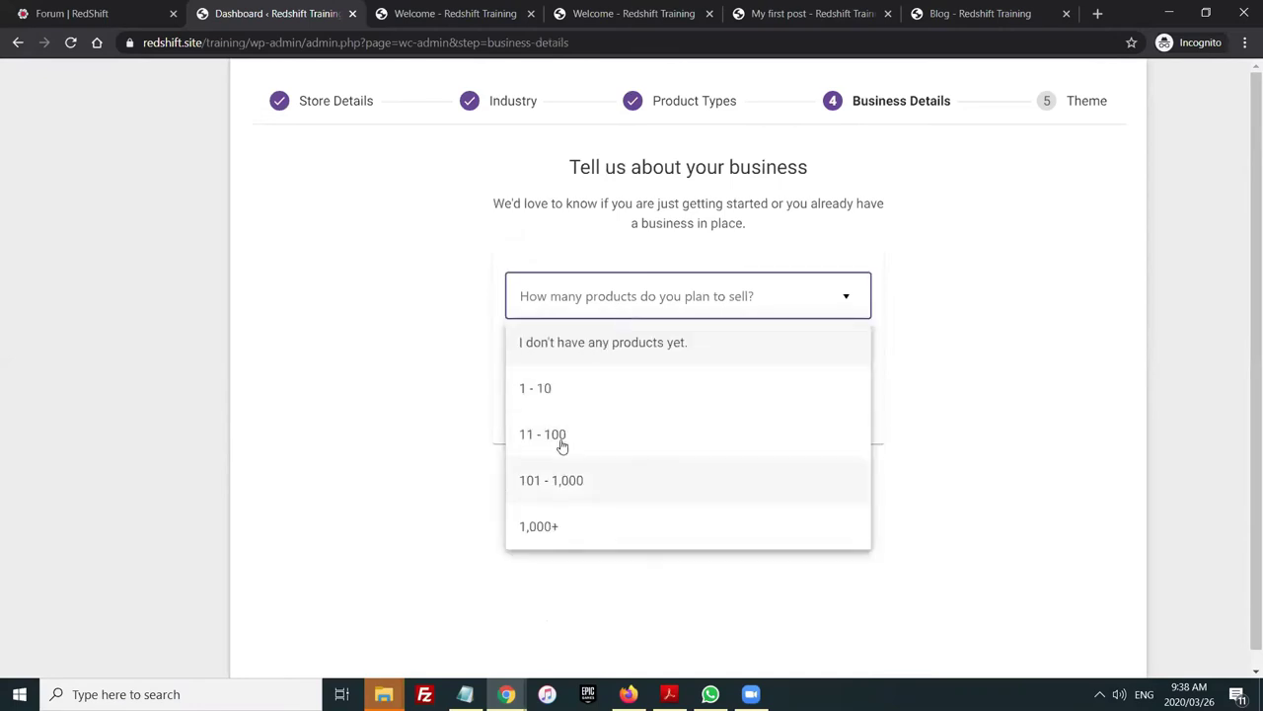
{"action": "left_click", "coordinate": [560, 436]}
{"action": "left_click", "coordinate": [575, 369]}
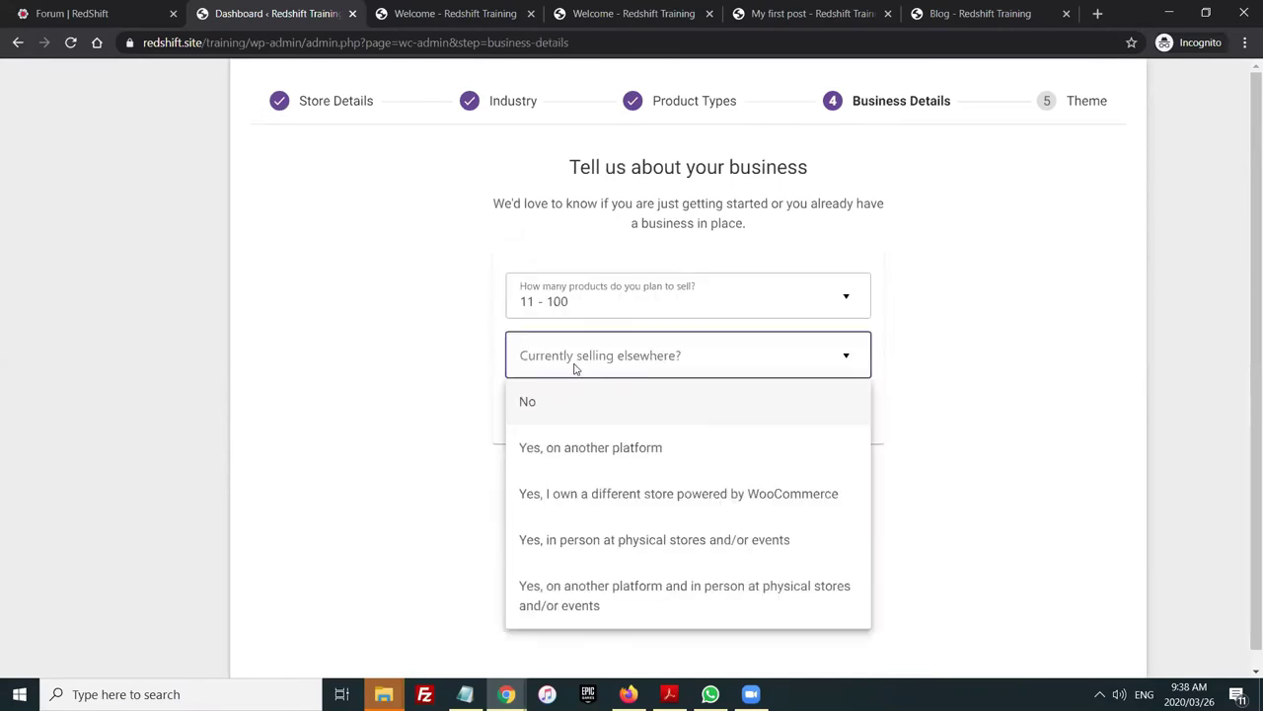
{"action": "left_click", "coordinate": [562, 410]}
Turn off the Facebook, Mailchimp and Google Shopping extensions and continue to the theme choice
{"action": "scroll", "coordinate": [766, 395], "scroll_direction": "down", "scroll_amount": 3}
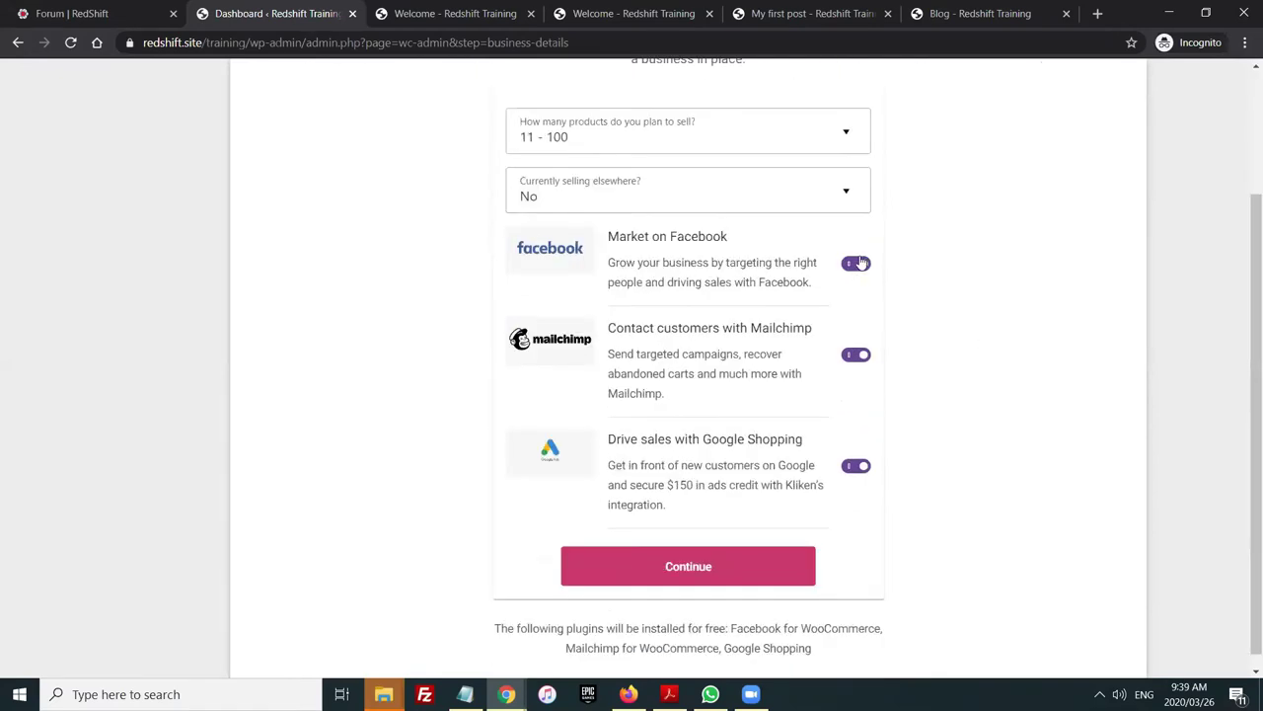
{"action": "left_click", "coordinate": [861, 263]}
{"action": "left_click", "coordinate": [857, 357]}
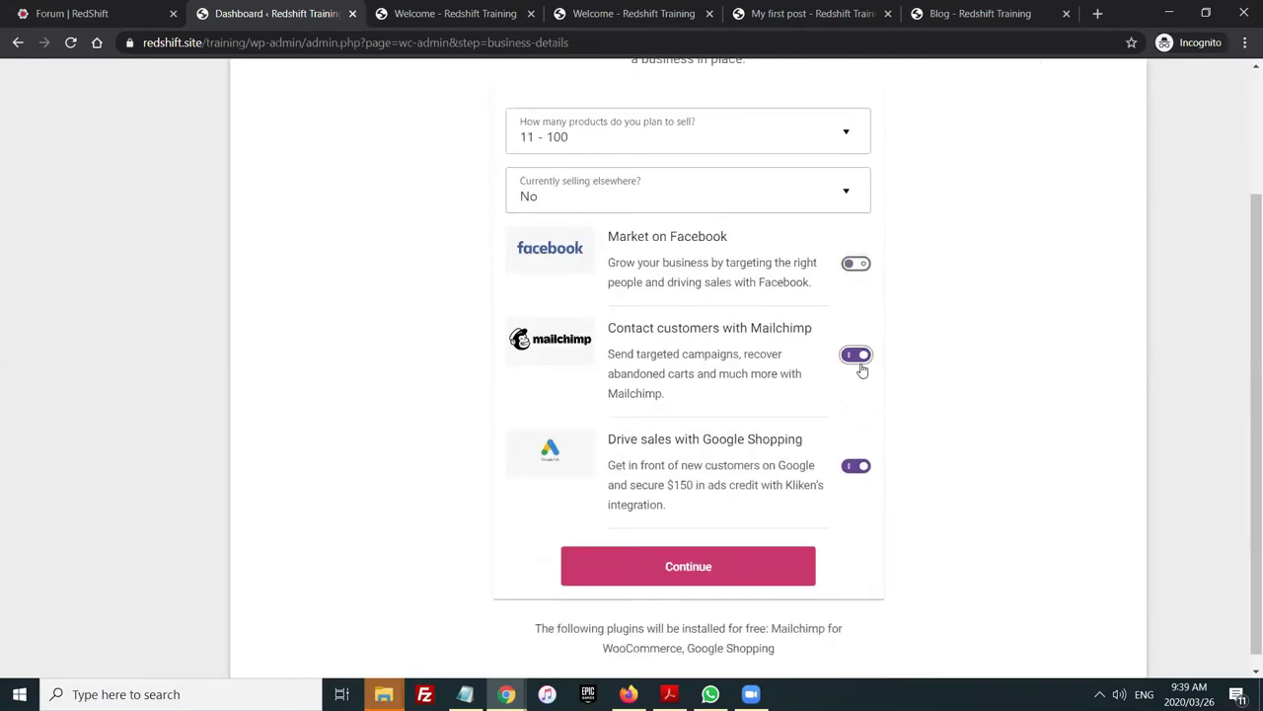
{"action": "left_click", "coordinate": [851, 472]}
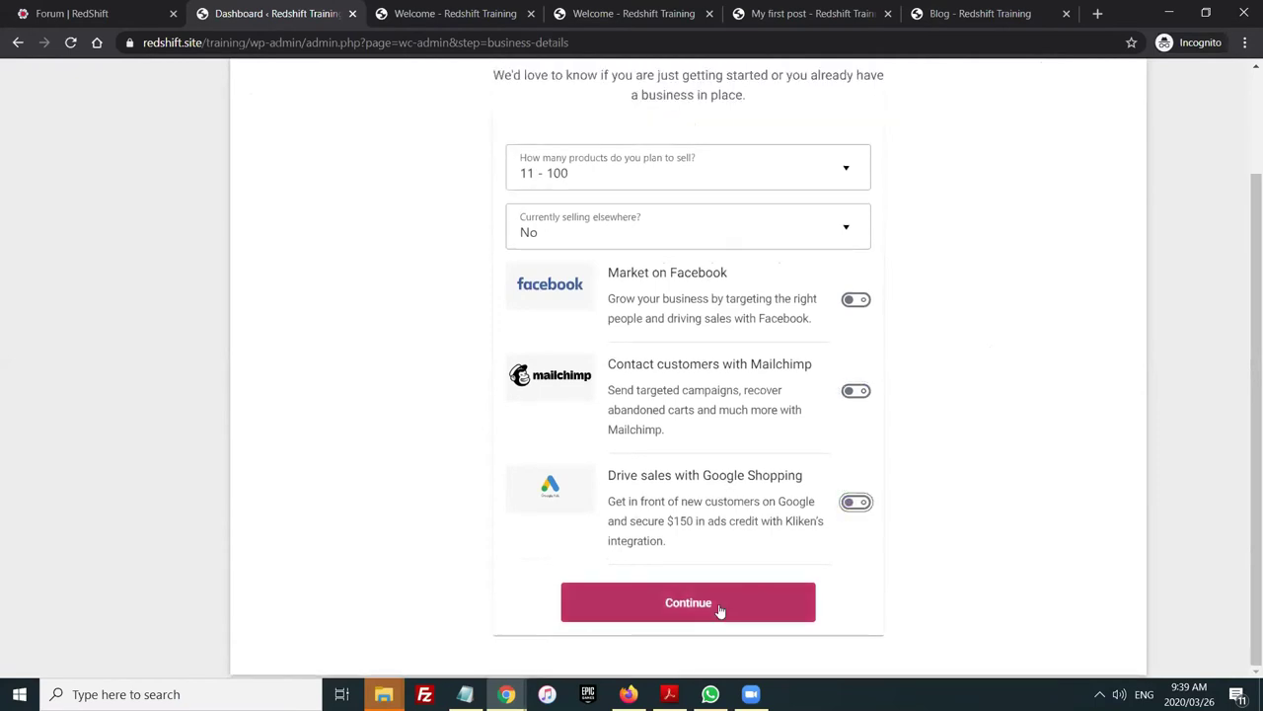
{"action": "left_click", "coordinate": [720, 611]}
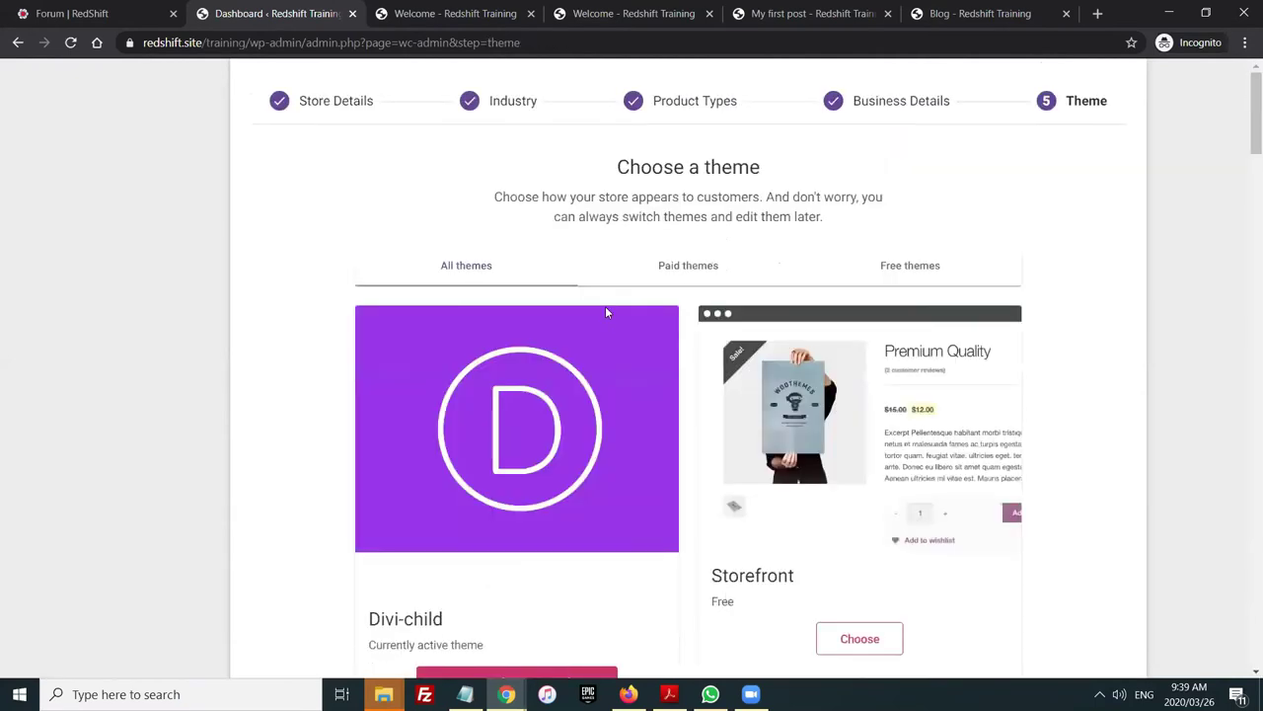
Try to continue the store setup with the active Divi-child theme
{"action": "scroll", "coordinate": [601, 258], "scroll_direction": "down", "scroll_amount": 2}
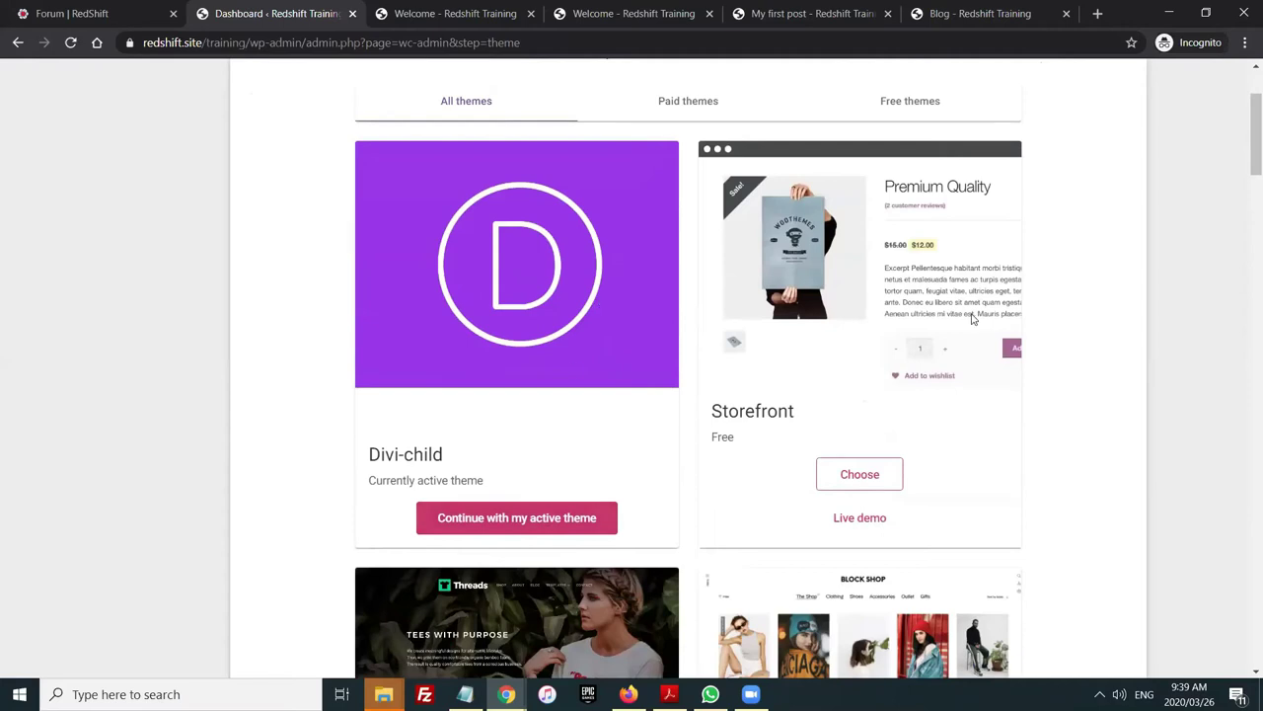
{"action": "left_click", "coordinate": [509, 518]}
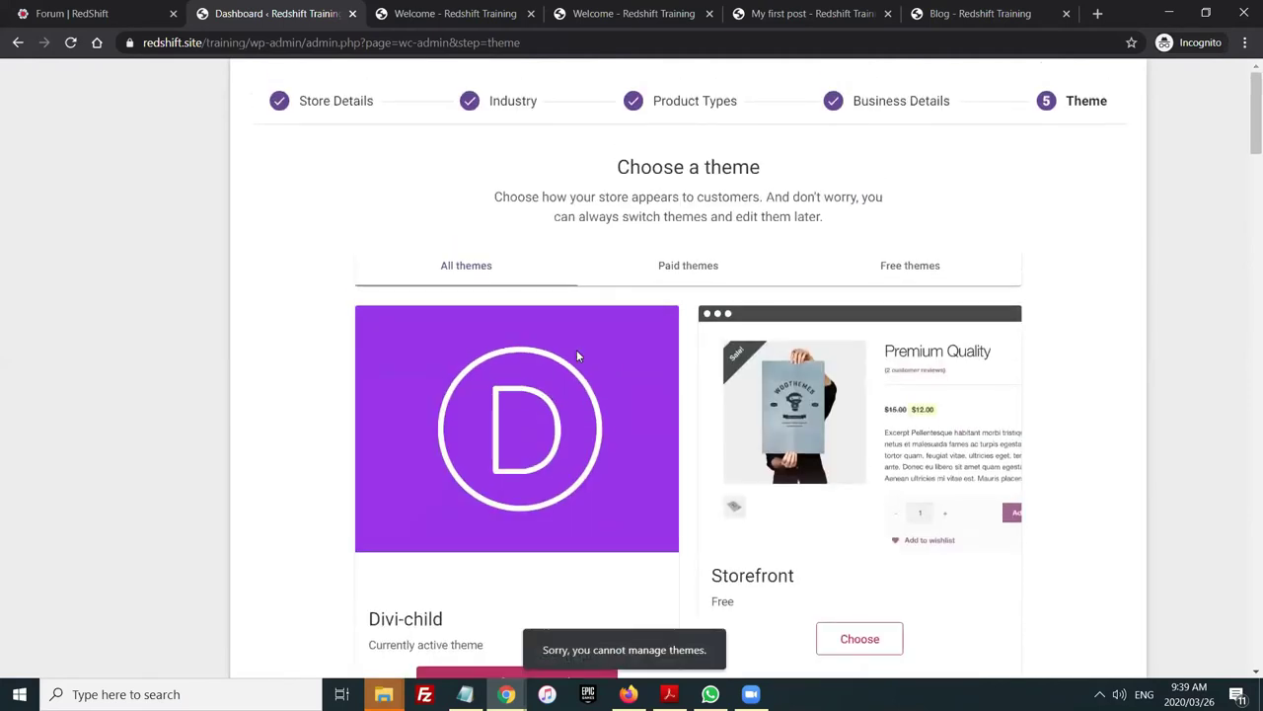
{"action": "scroll", "coordinate": [570, 361], "scroll_direction": "down", "scroll_amount": 4}
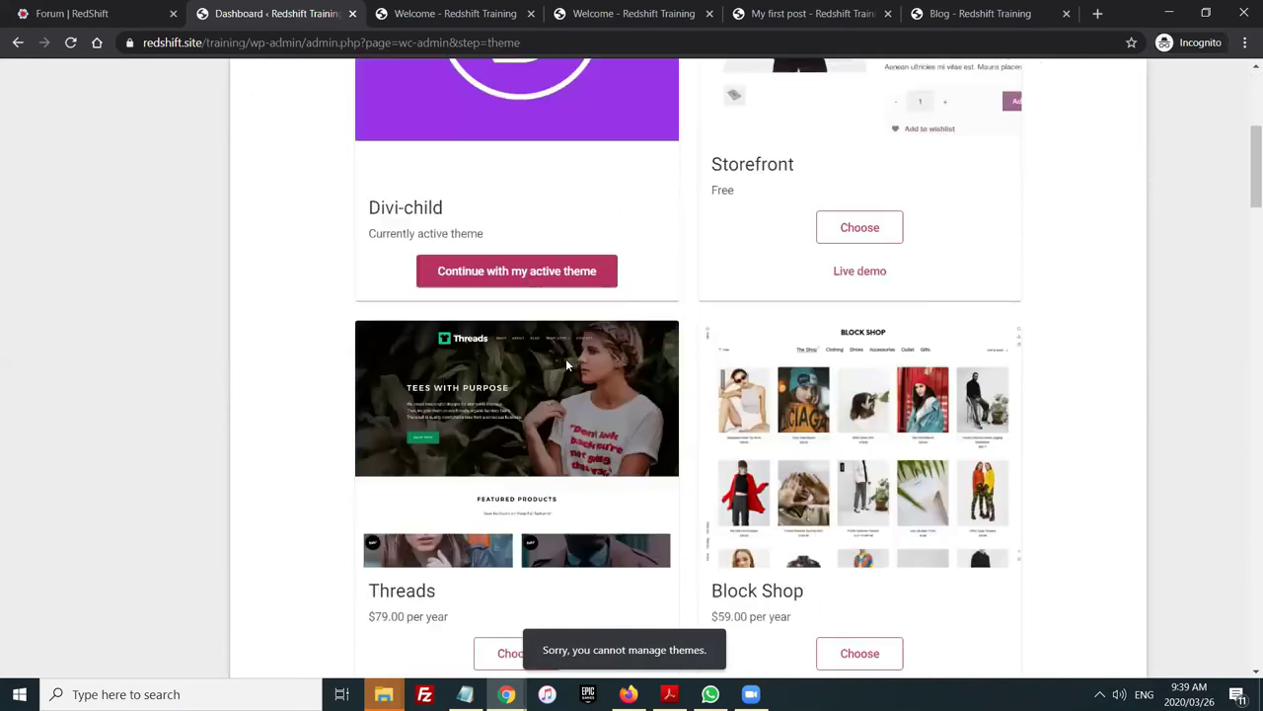
{"action": "scroll", "coordinate": [565, 365], "scroll_direction": "down", "scroll_amount": 3}
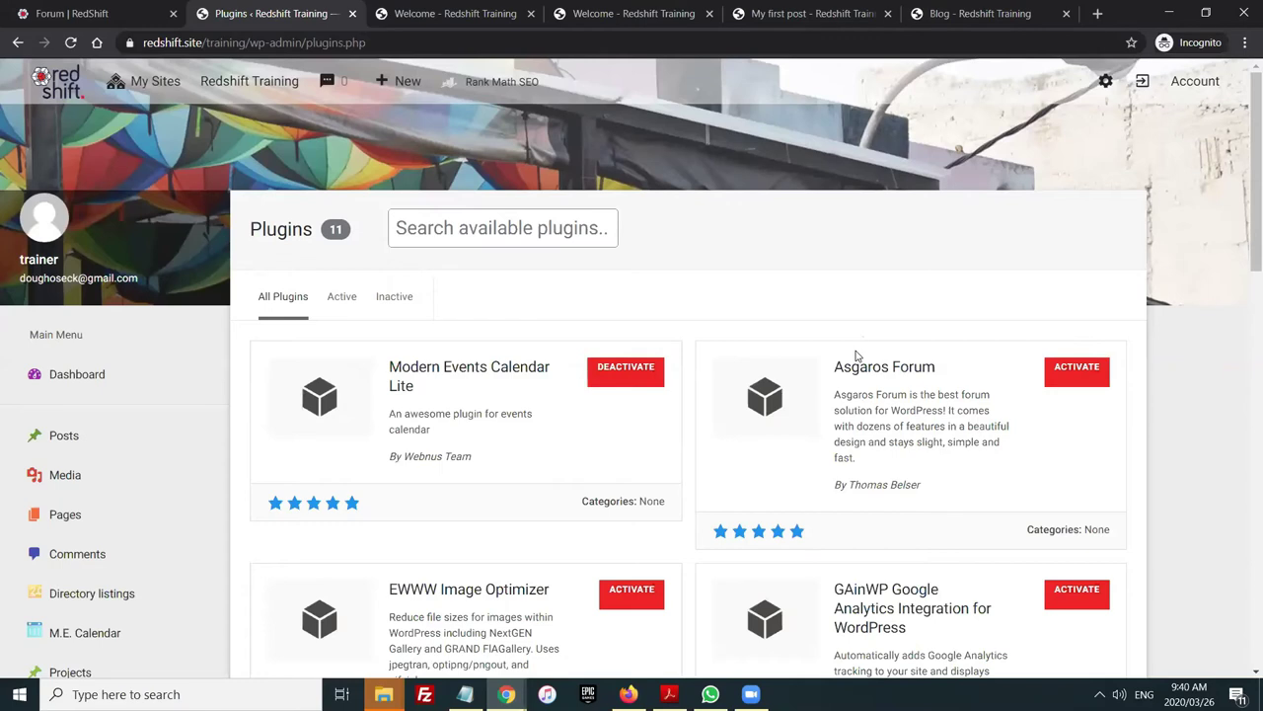
Review the site's available plugins and activate the WooCommerce Admin plugin
{"action": "scroll", "coordinate": [869, 340], "scroll_direction": "down", "scroll_amount": 2}
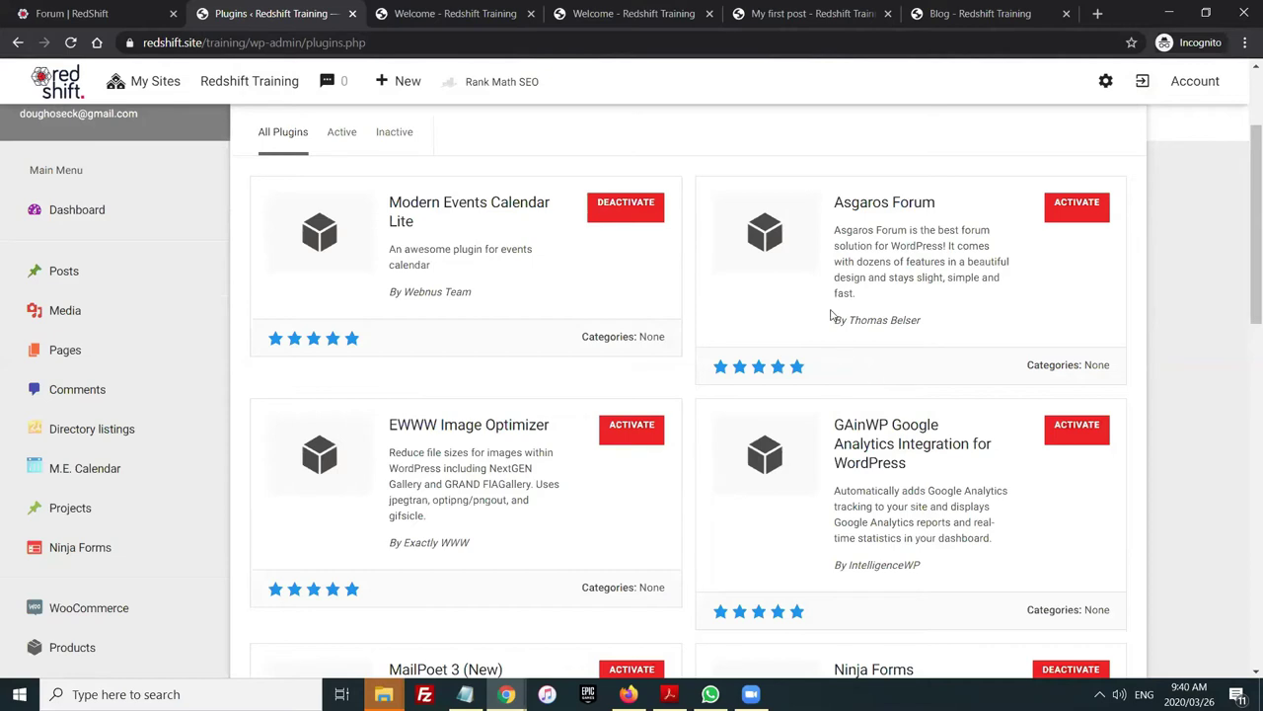
{"action": "scroll", "coordinate": [831, 314], "scroll_direction": "down", "scroll_amount": 1}
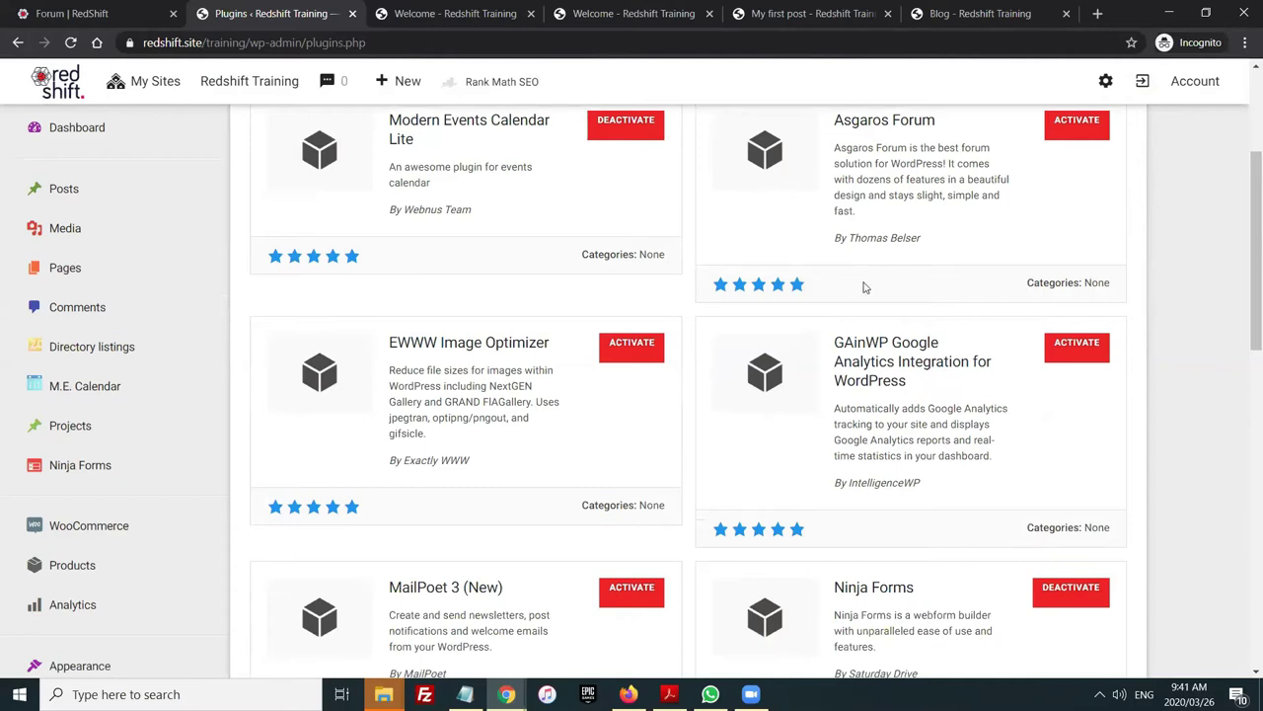
{"action": "scroll", "coordinate": [864, 281], "scroll_direction": "down", "scroll_amount": 2}
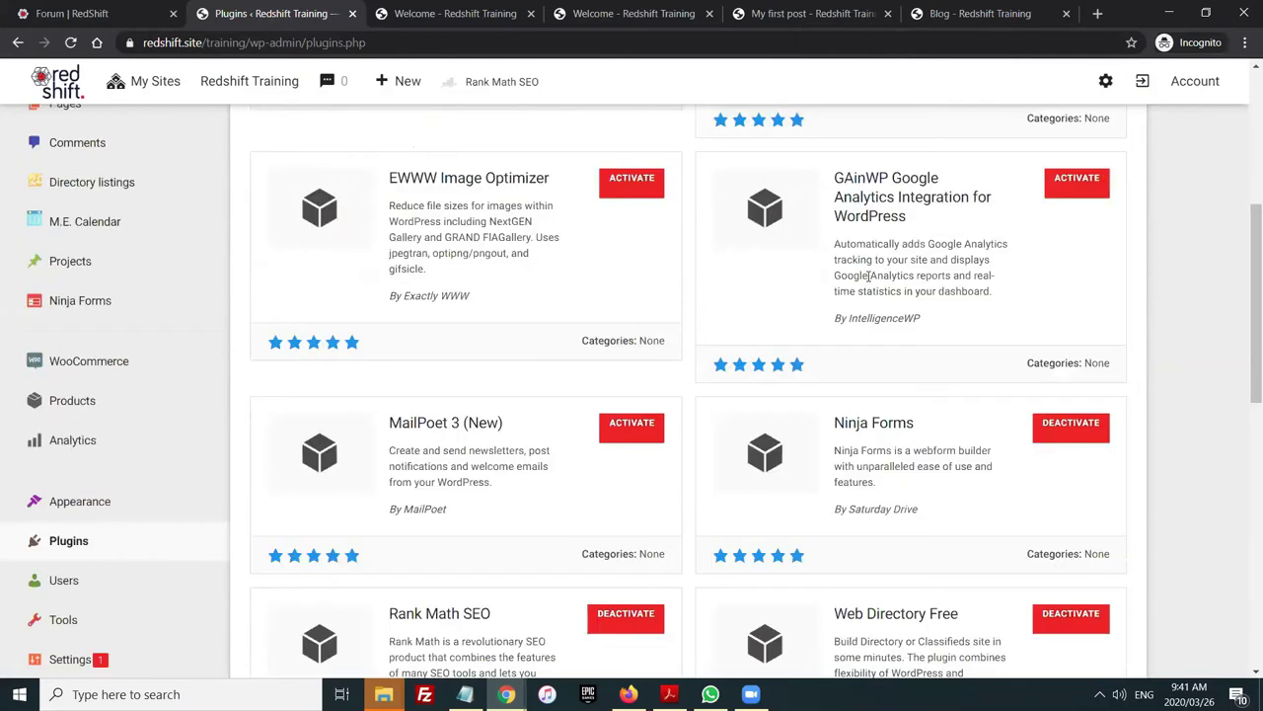
{"action": "scroll", "coordinate": [867, 277], "scroll_direction": "down", "scroll_amount": 2}
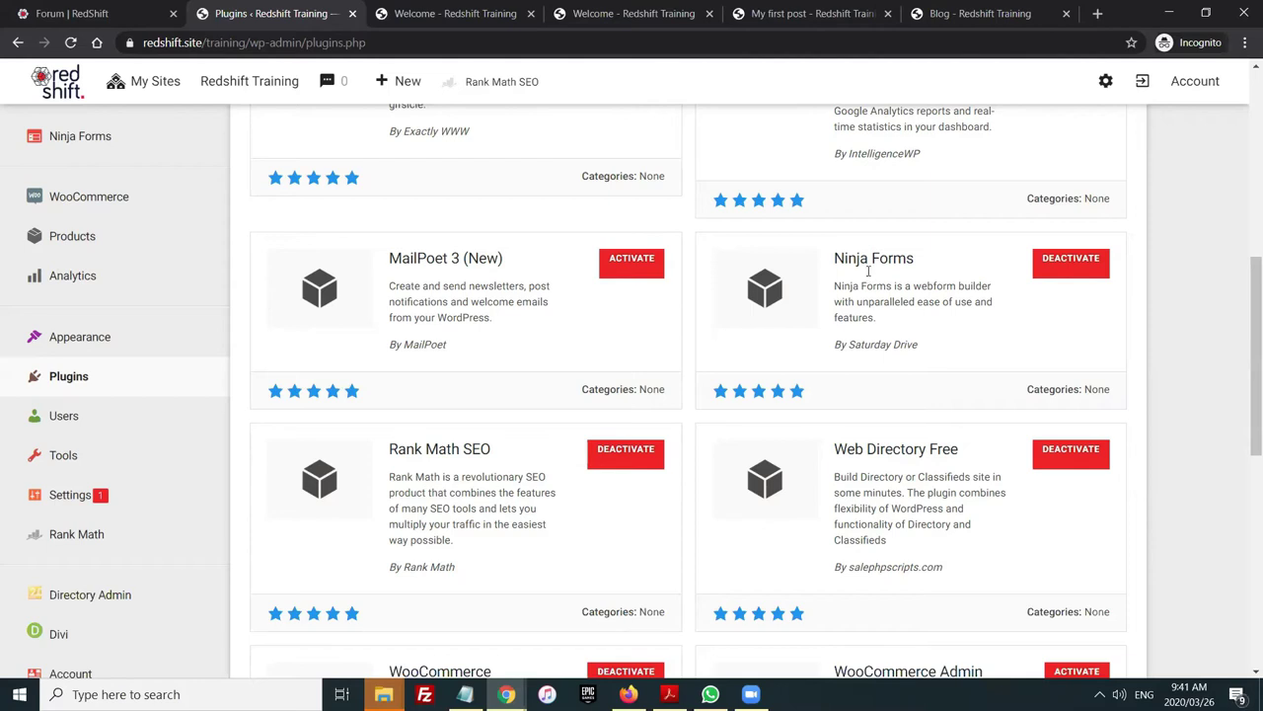
{"action": "scroll", "coordinate": [819, 257], "scroll_direction": "down", "scroll_amount": 3}
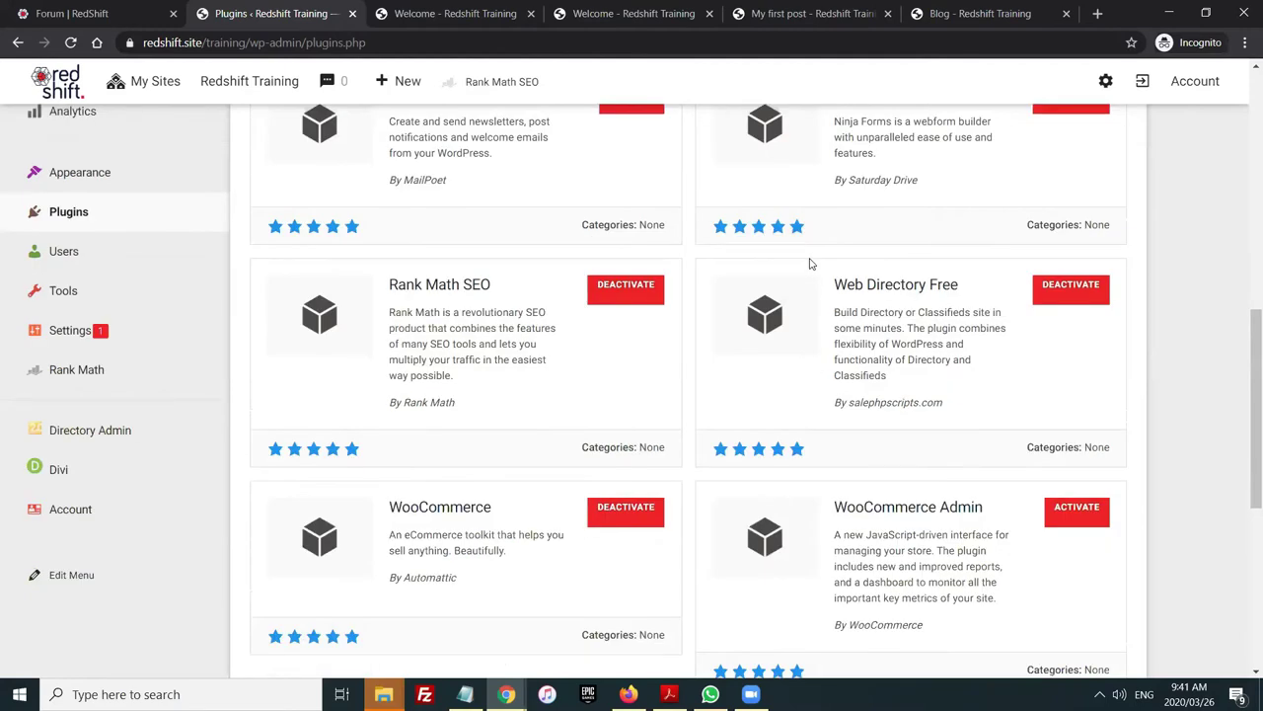
{"action": "scroll", "coordinate": [811, 264], "scroll_direction": "down", "scroll_amount": 1}
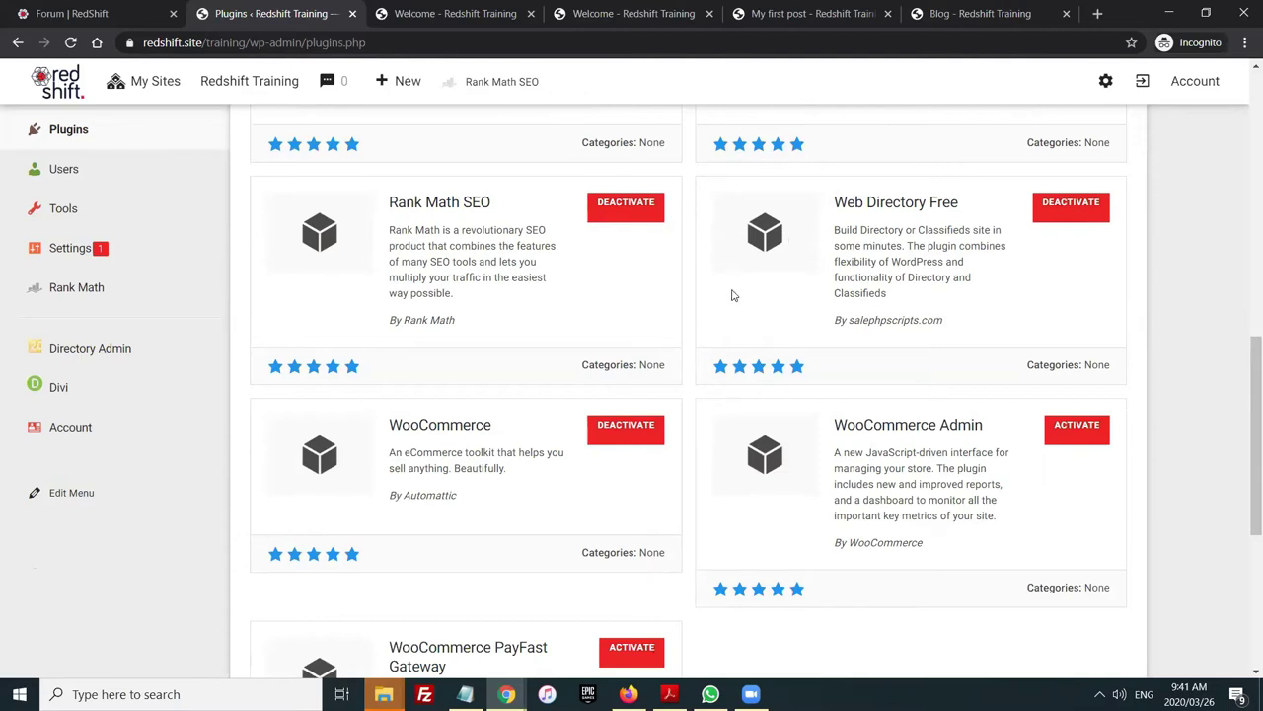
{"action": "scroll", "coordinate": [736, 288], "scroll_direction": "down", "scroll_amount": 1}
{"action": "scroll", "coordinate": [736, 288], "scroll_direction": "down", "scroll_amount": 1}
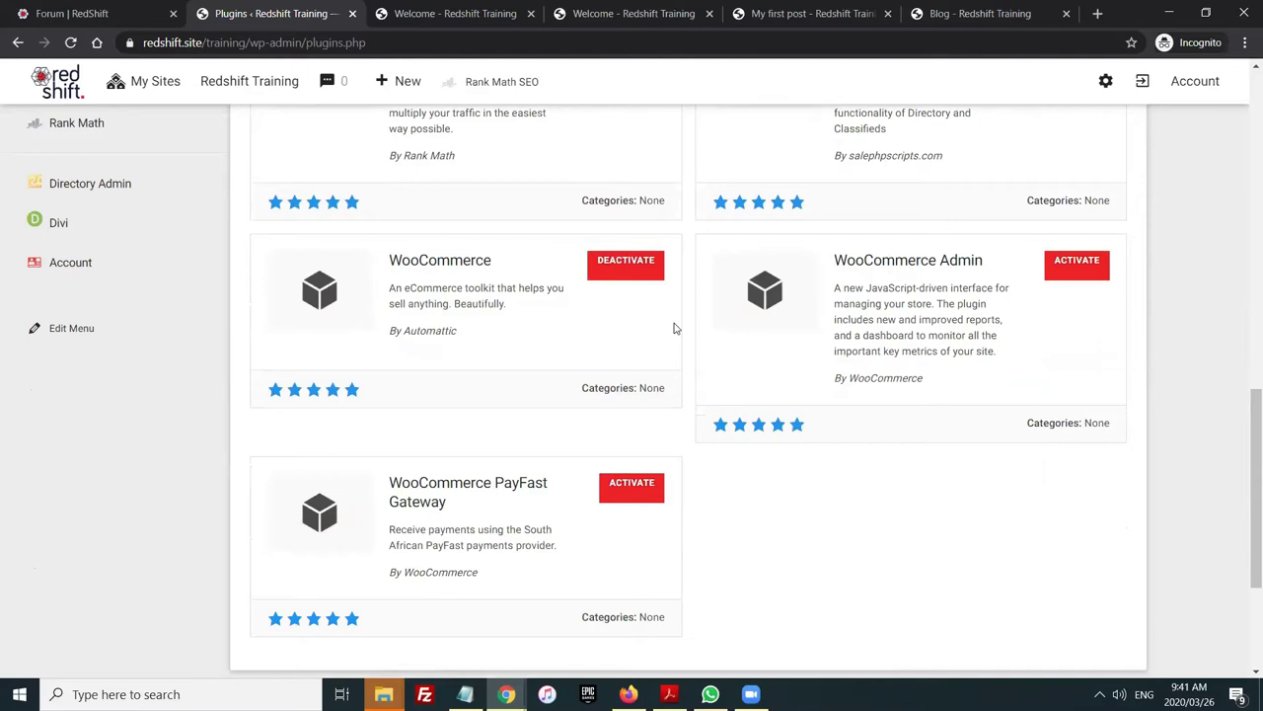
{"action": "left_click", "coordinate": [1093, 273]}
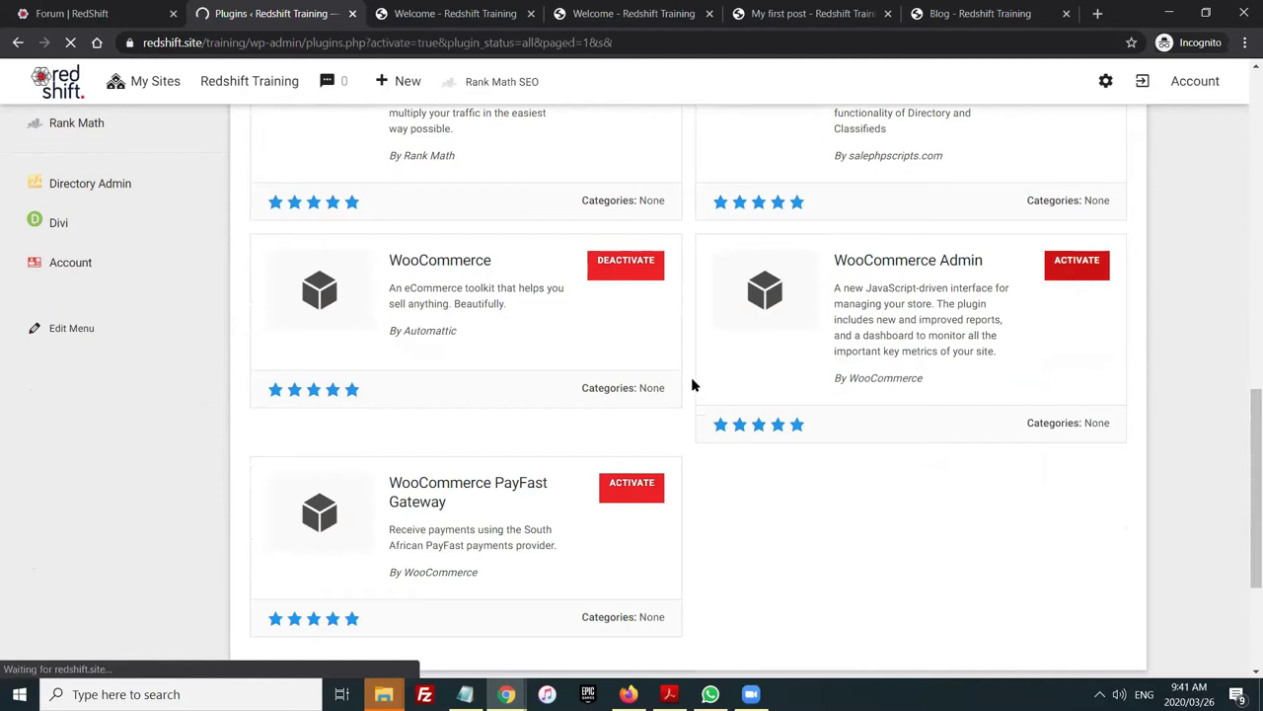
{"action": "scroll", "coordinate": [688, 394], "scroll_direction": "down", "scroll_amount": 3}
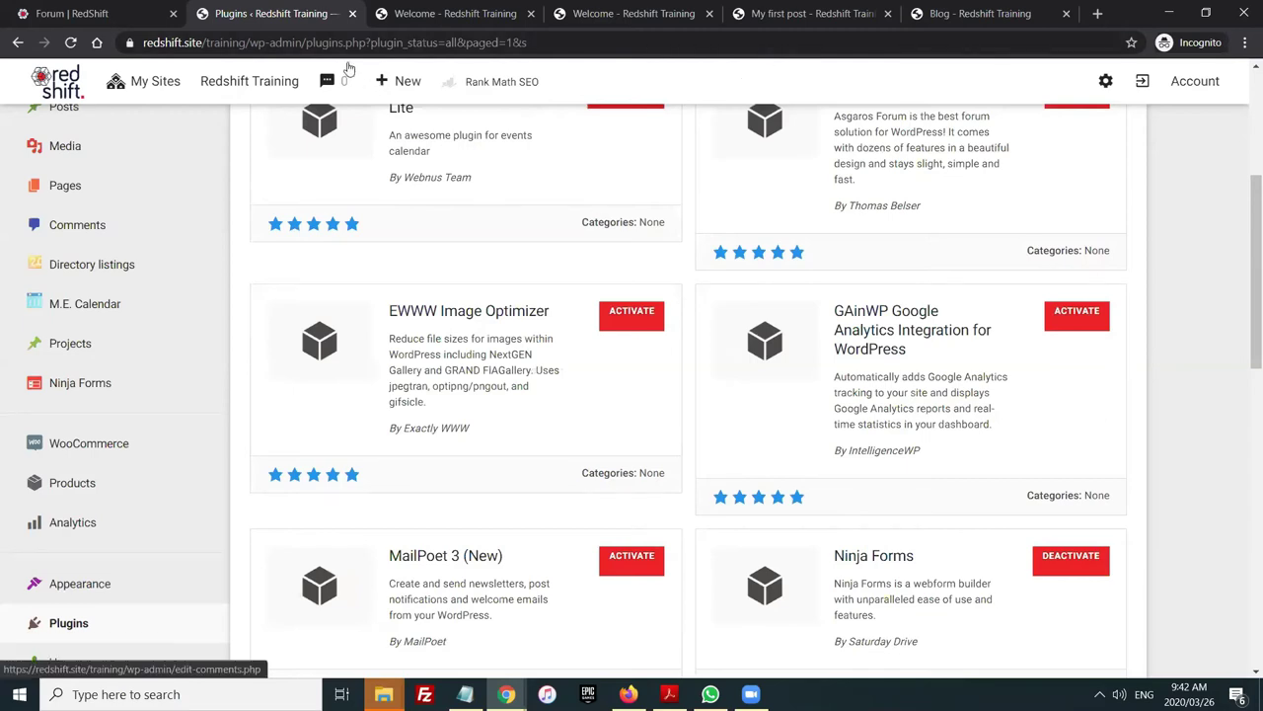
View the RedShift home page in its own browser tab, and return to the start of the site's plugin list
{"action": "key", "text": "ctrl+1"}
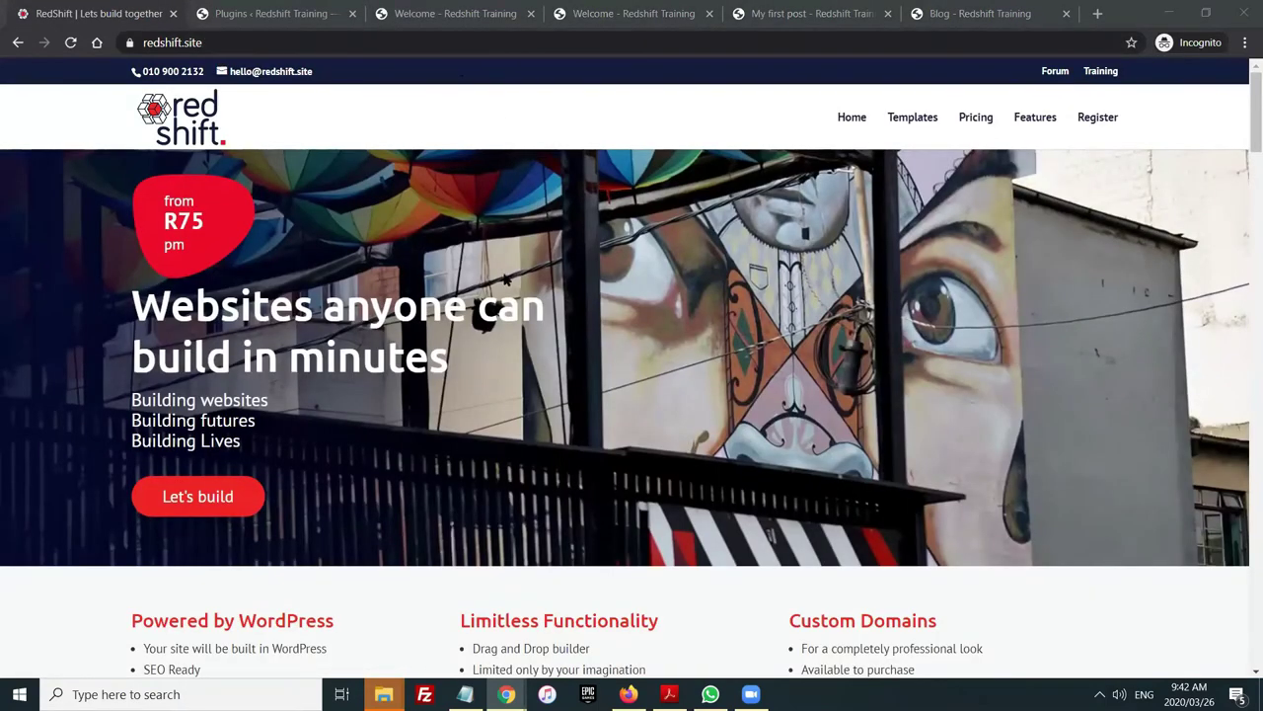
{"action": "mouse_move", "coordinate": [507, 683]}
{"action": "key", "text": "alt+Tab"}
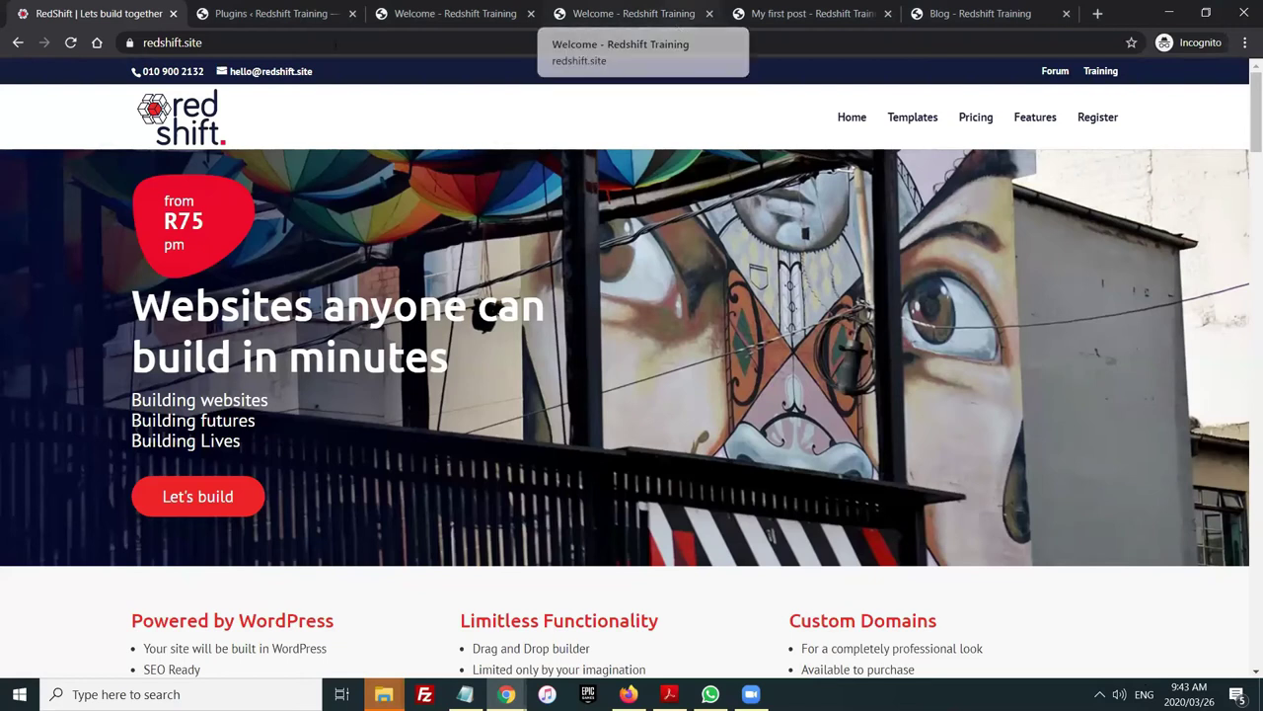
{"action": "left_click", "coordinate": [281, 31]}
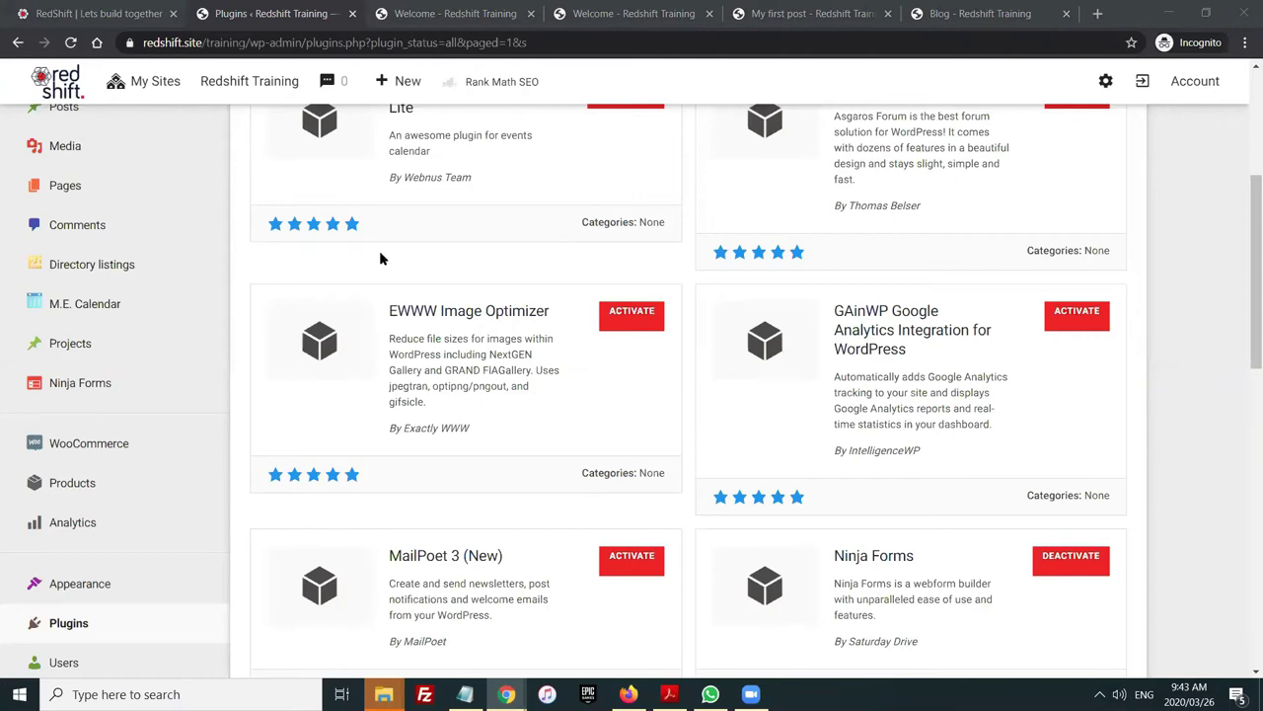
{"action": "scroll", "coordinate": [382, 259], "scroll_direction": "up", "scroll_amount": 2}
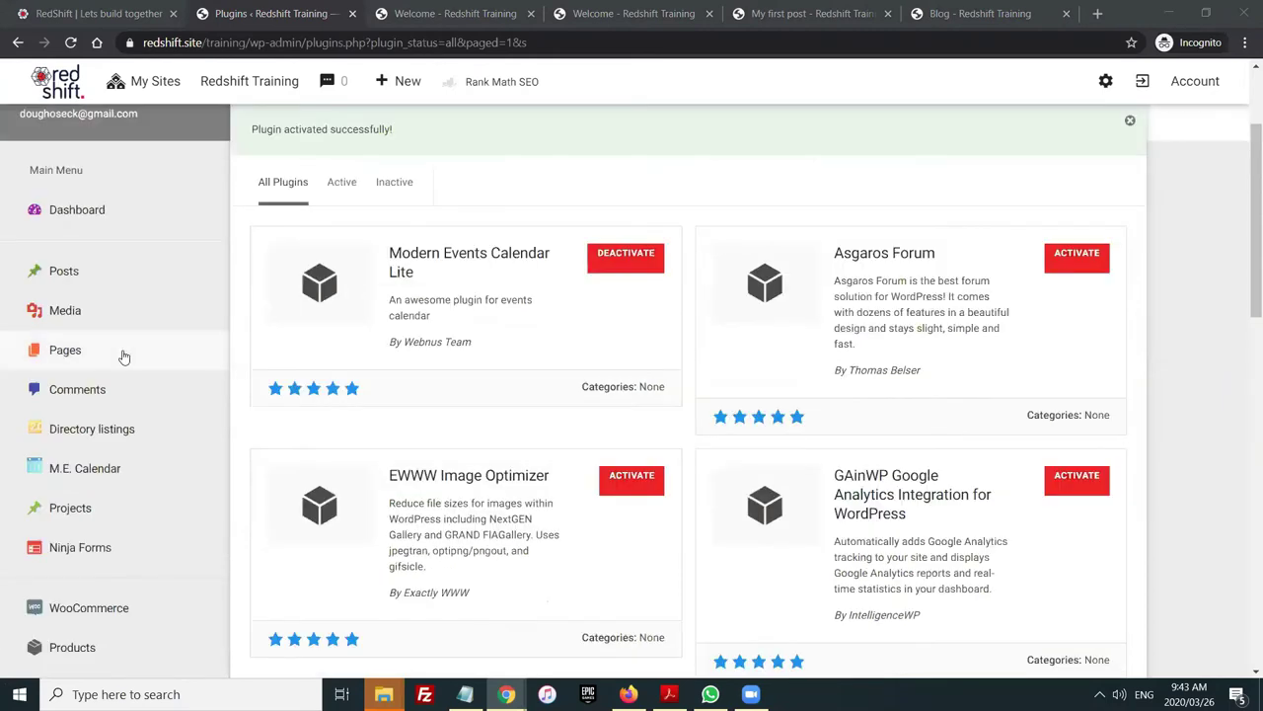
Start a new post and go to the Focus Keyword field in its Rank Math SEO General settings
{"action": "left_click", "coordinate": [65, 276]}
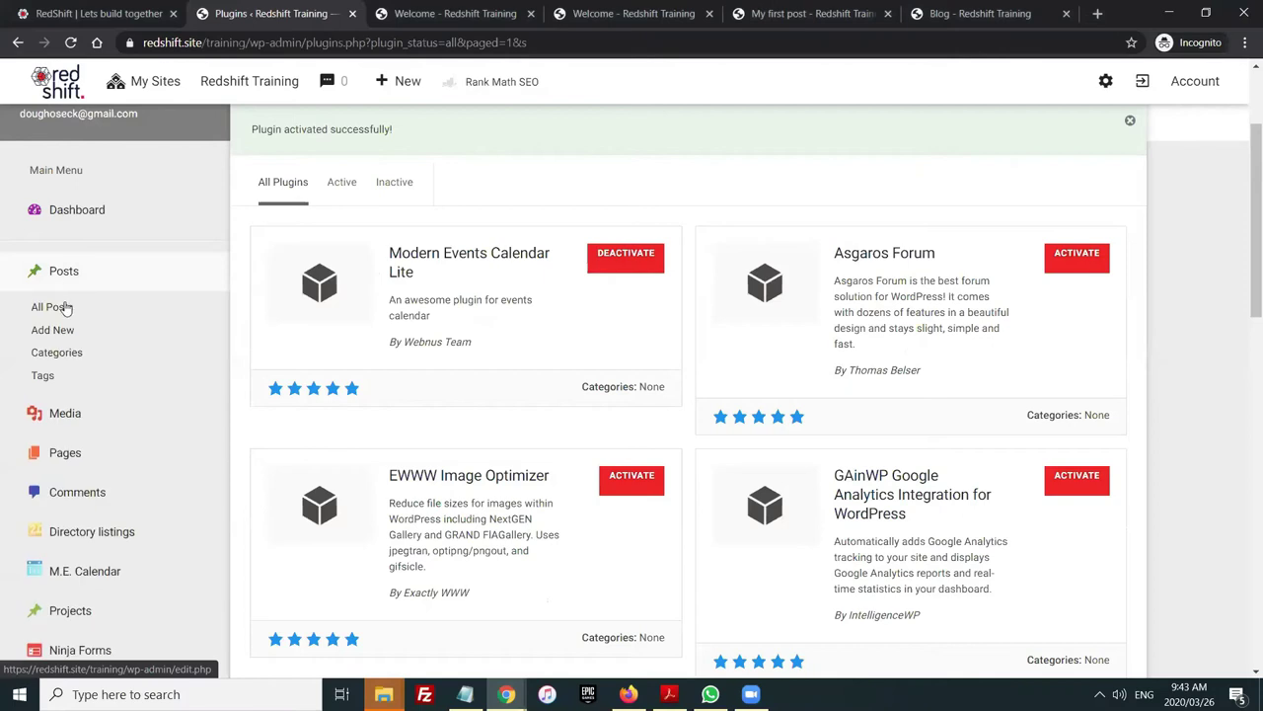
{"action": "left_click", "coordinate": [65, 331]}
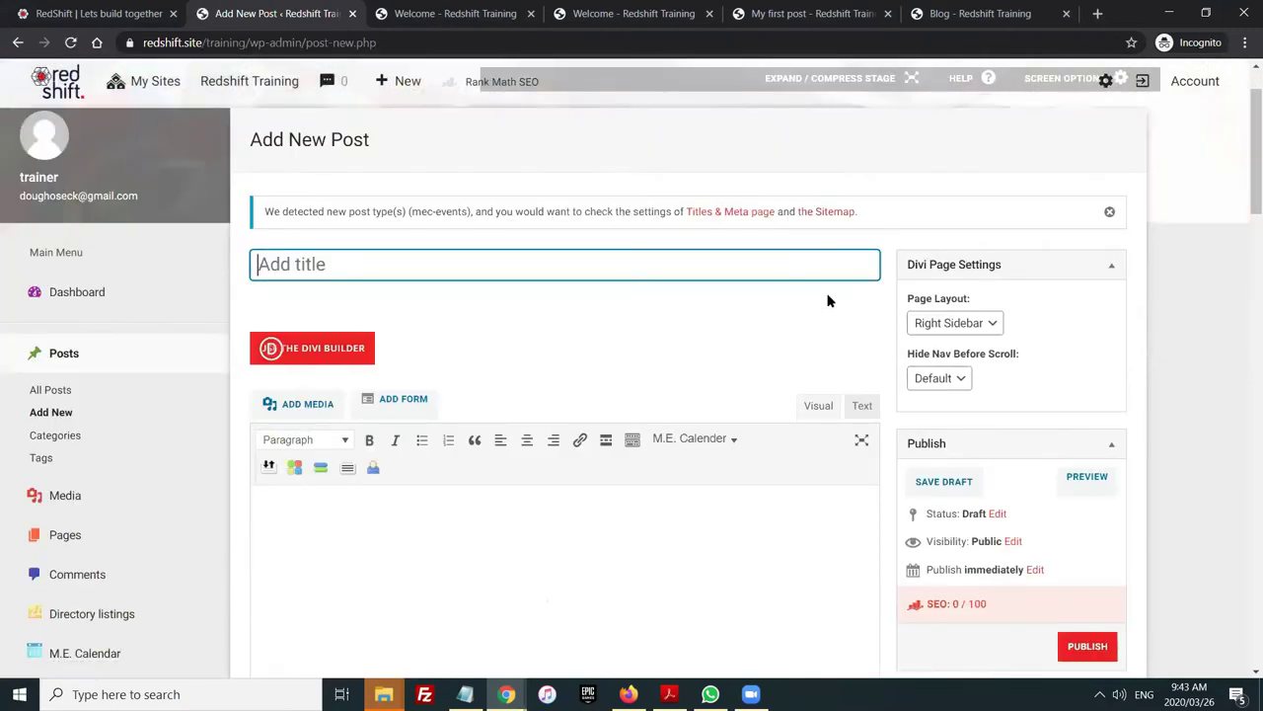
{"action": "scroll", "coordinate": [826, 297], "scroll_direction": "down", "scroll_amount": 3}
{"action": "scroll", "coordinate": [641, 311], "scroll_direction": "down", "scroll_amount": 3}
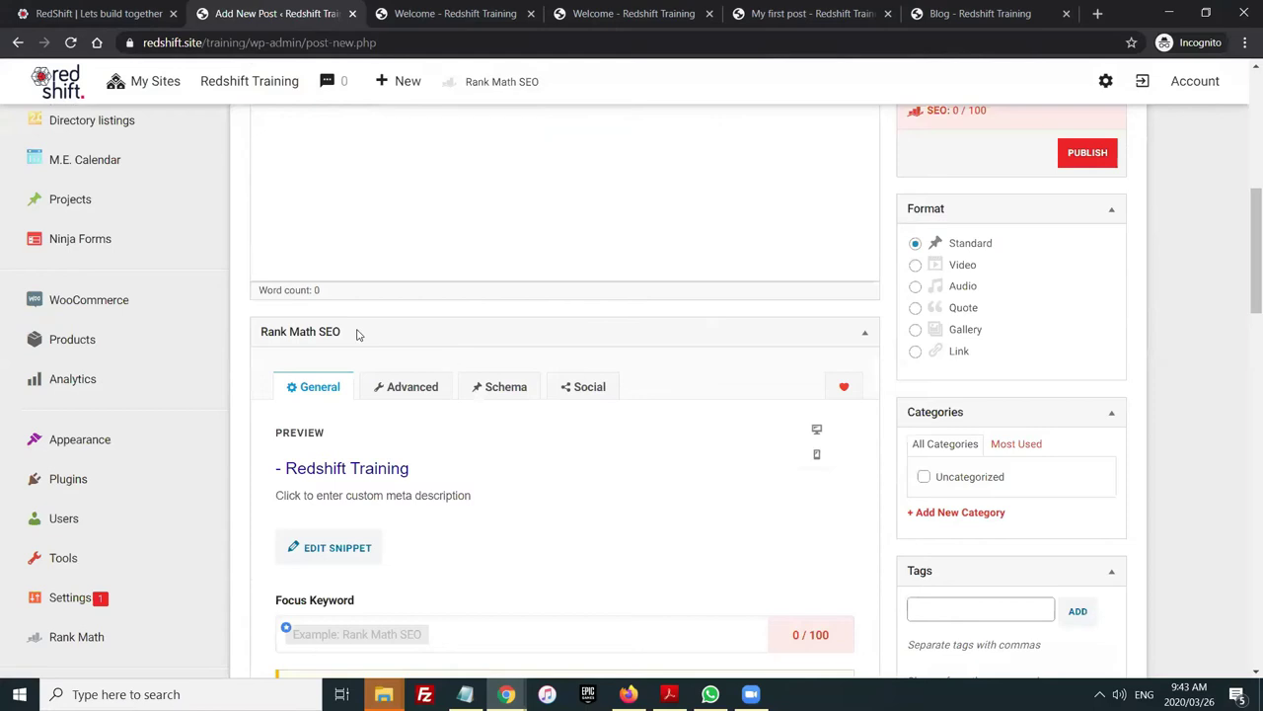
{"action": "scroll", "coordinate": [523, 326], "scroll_direction": "down", "scroll_amount": 1}
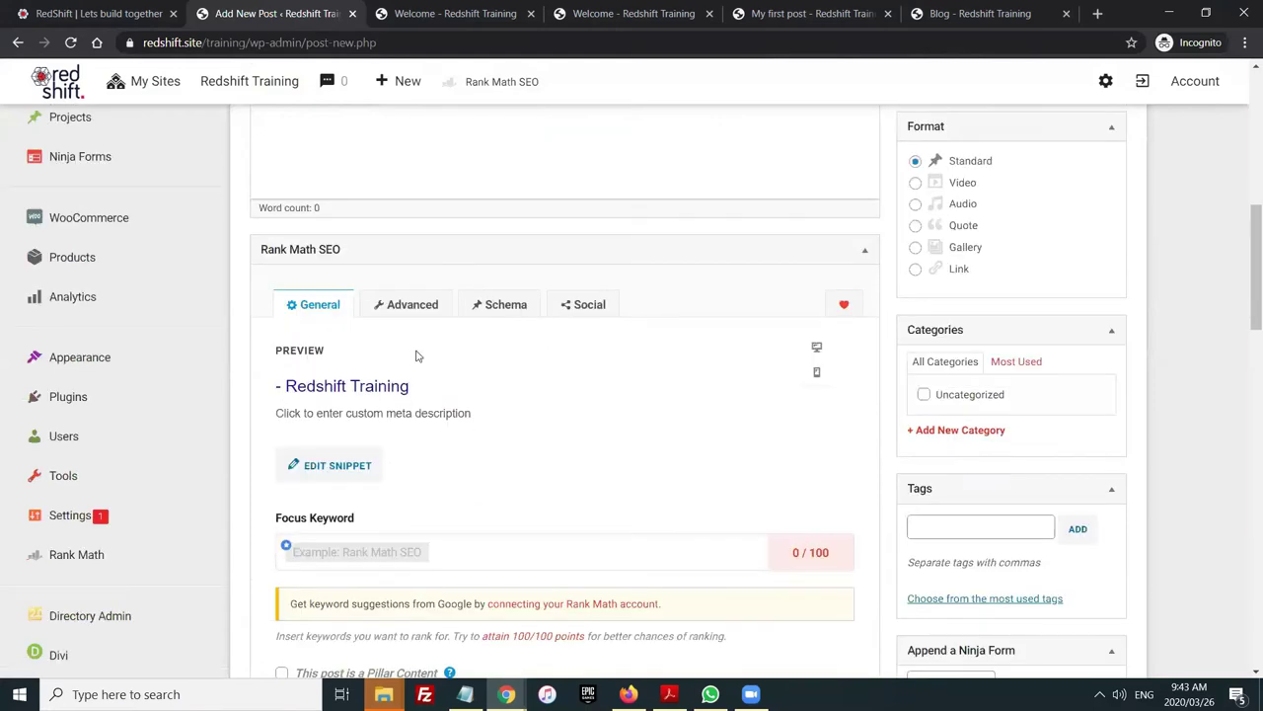
{"action": "scroll", "coordinate": [352, 369], "scroll_direction": "down", "scroll_amount": 2}
{"action": "left_click", "coordinate": [341, 387]}
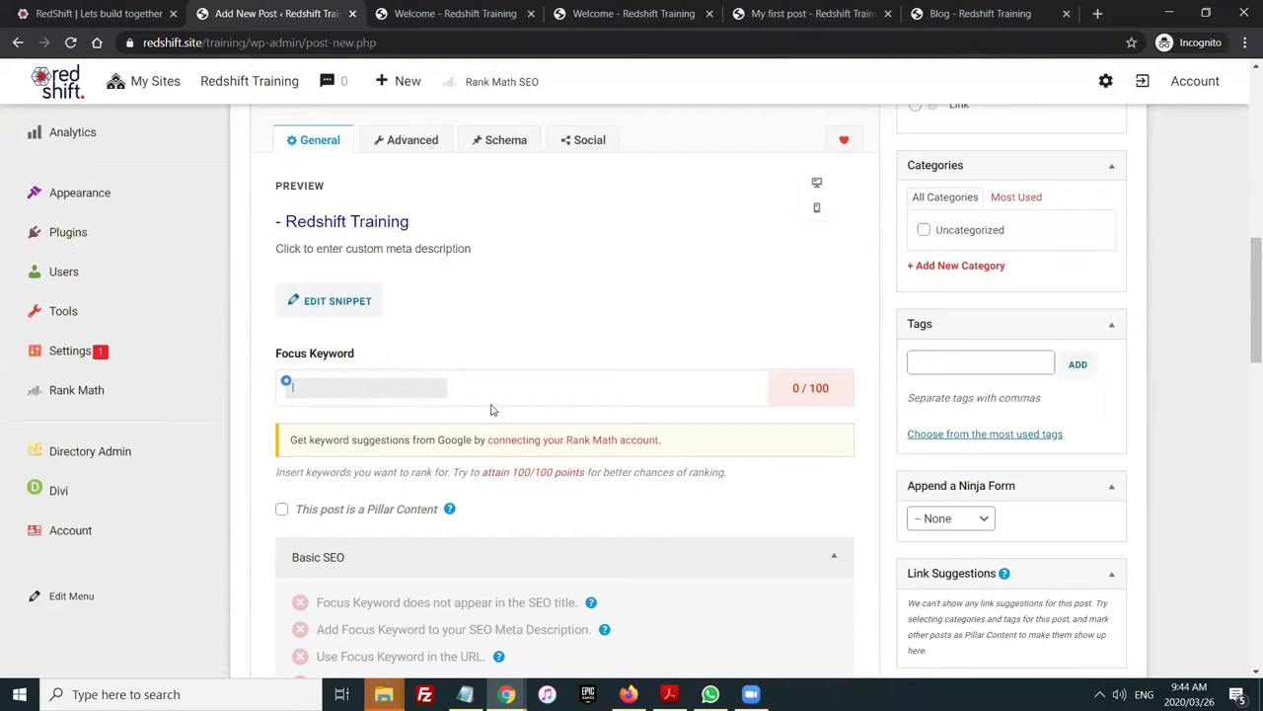
Examine the Rank Math checks for basic SEO, additional items, title readability and content readability, and return to the start of the post
{"action": "scroll", "coordinate": [404, 410], "scroll_direction": "down", "scroll_amount": 3}
{"action": "scroll", "coordinate": [532, 460], "scroll_direction": "down", "scroll_amount": 3}
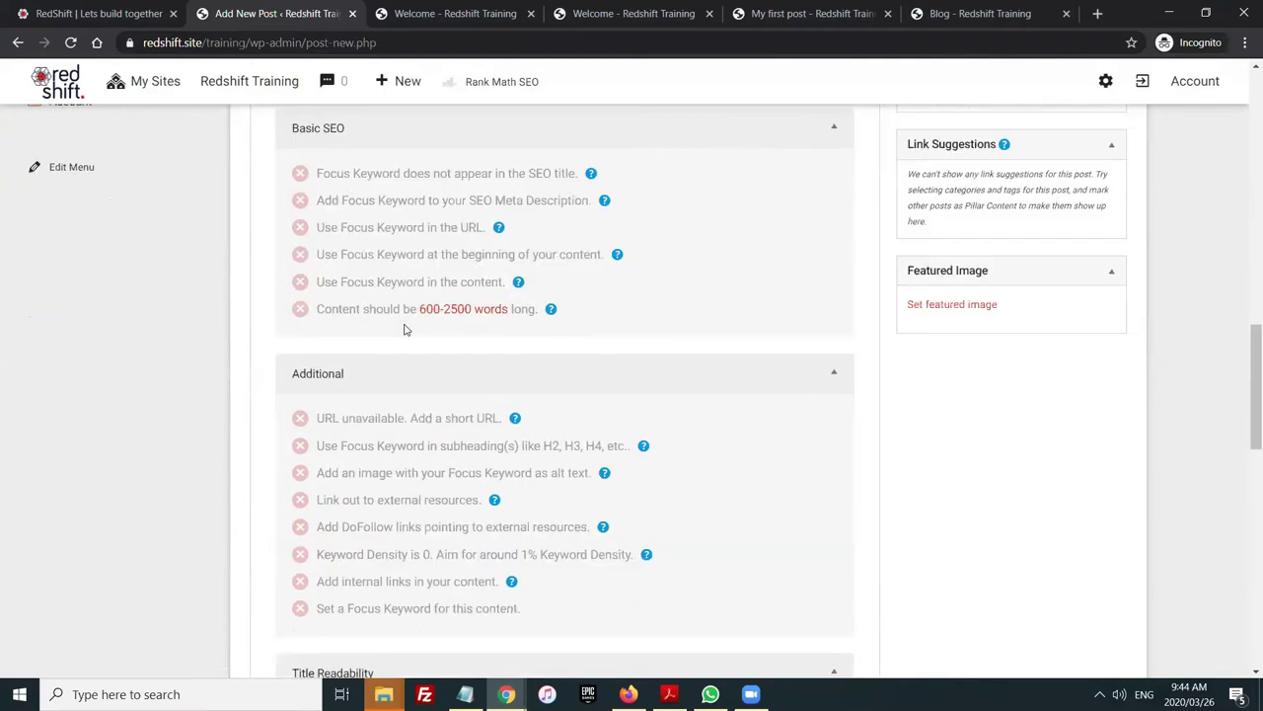
{"action": "scroll", "coordinate": [542, 556], "scroll_direction": "down", "scroll_amount": 3}
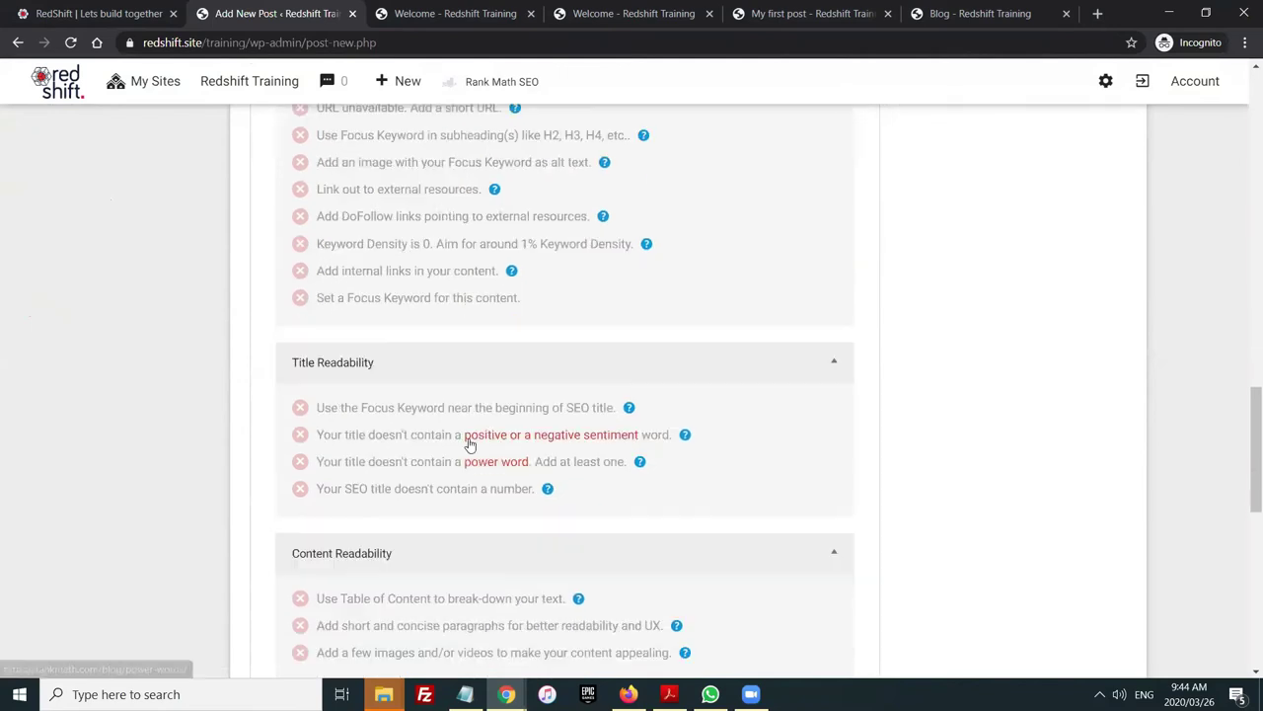
{"action": "scroll", "coordinate": [432, 569], "scroll_direction": "down", "scroll_amount": 2}
{"action": "scroll", "coordinate": [468, 474], "scroll_direction": "up", "scroll_amount": 6}
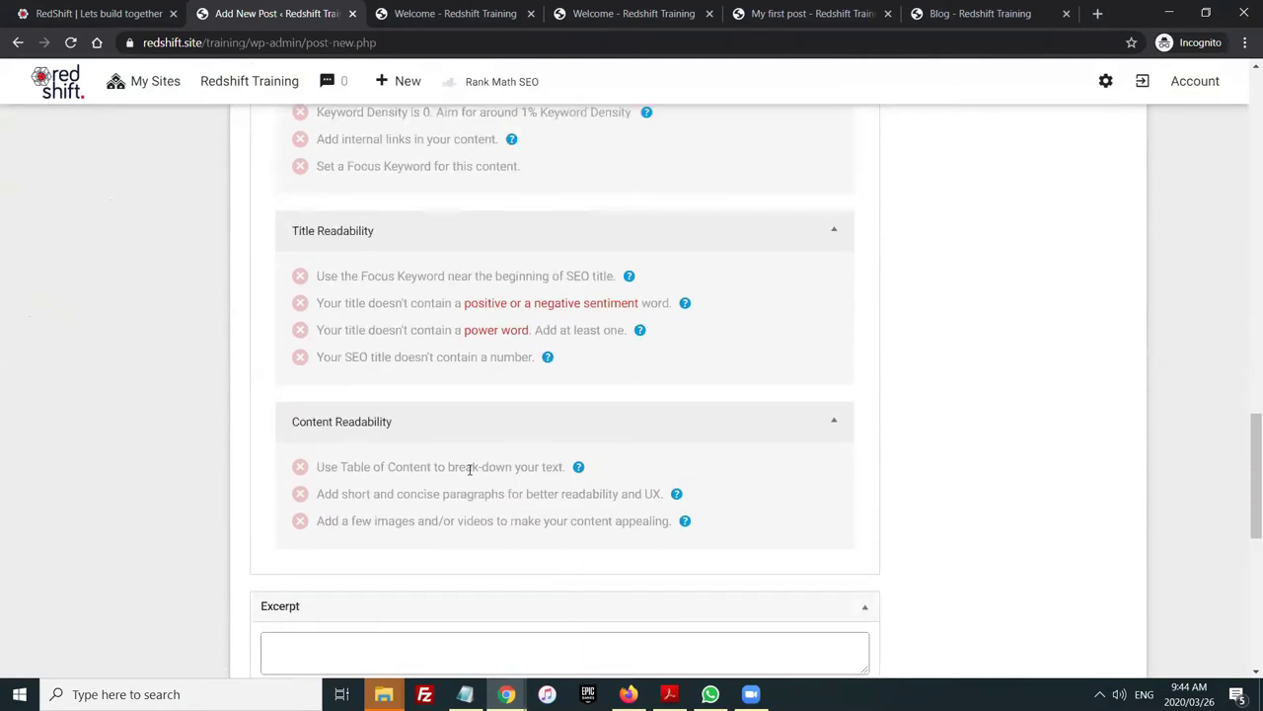
{"action": "scroll", "coordinate": [470, 429], "scroll_direction": "up", "scroll_amount": 5}
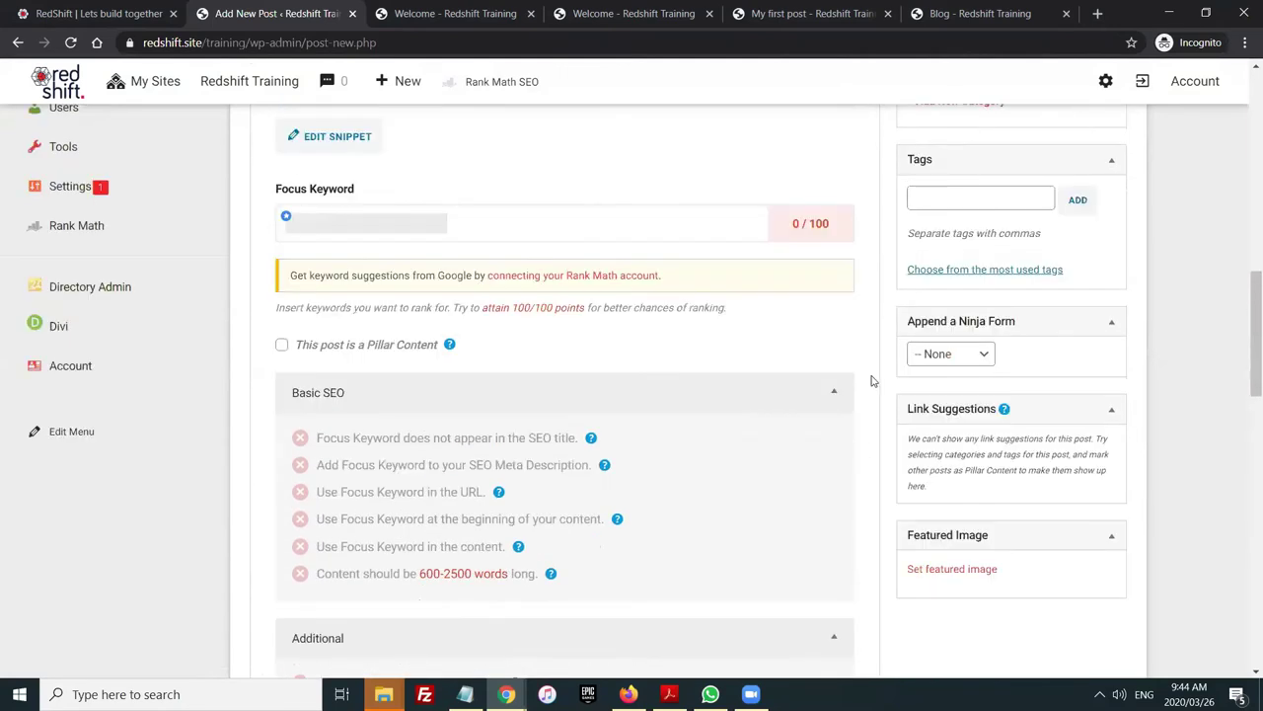
{"action": "scroll", "coordinate": [917, 355], "scroll_direction": "up", "scroll_amount": 2}
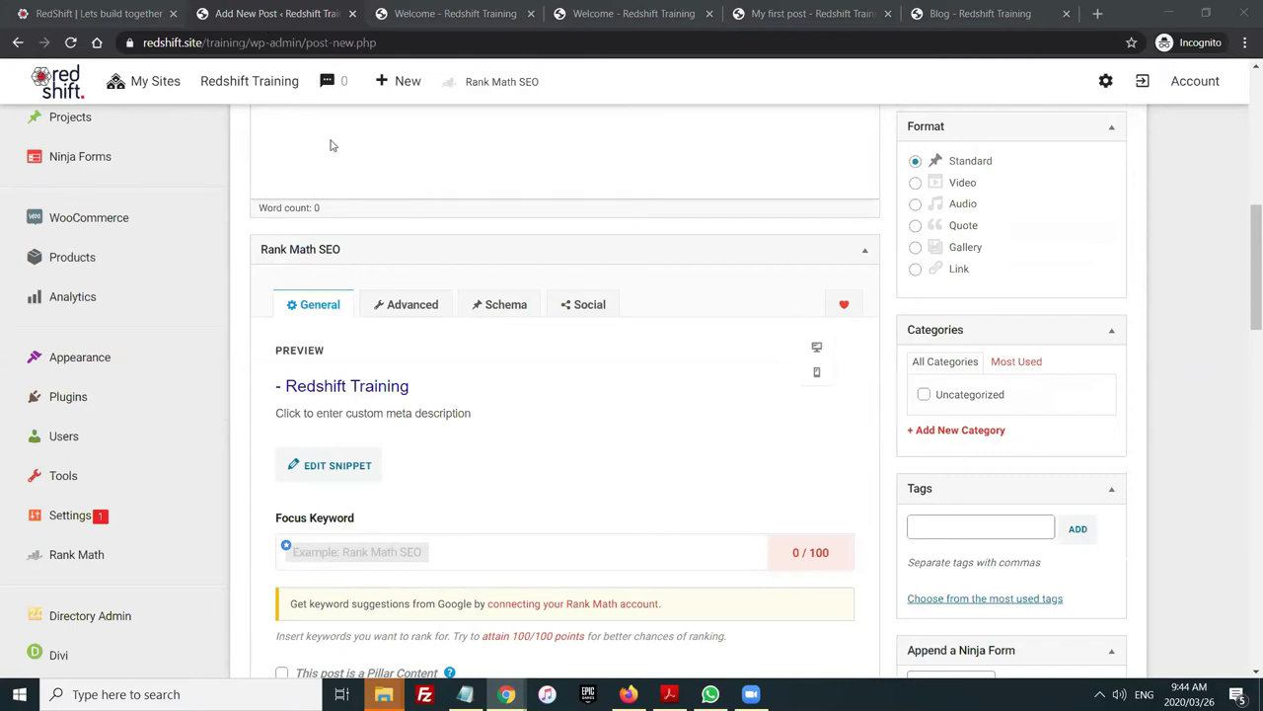
{"action": "scroll", "coordinate": [510, 305], "scroll_direction": "up", "scroll_amount": 5}
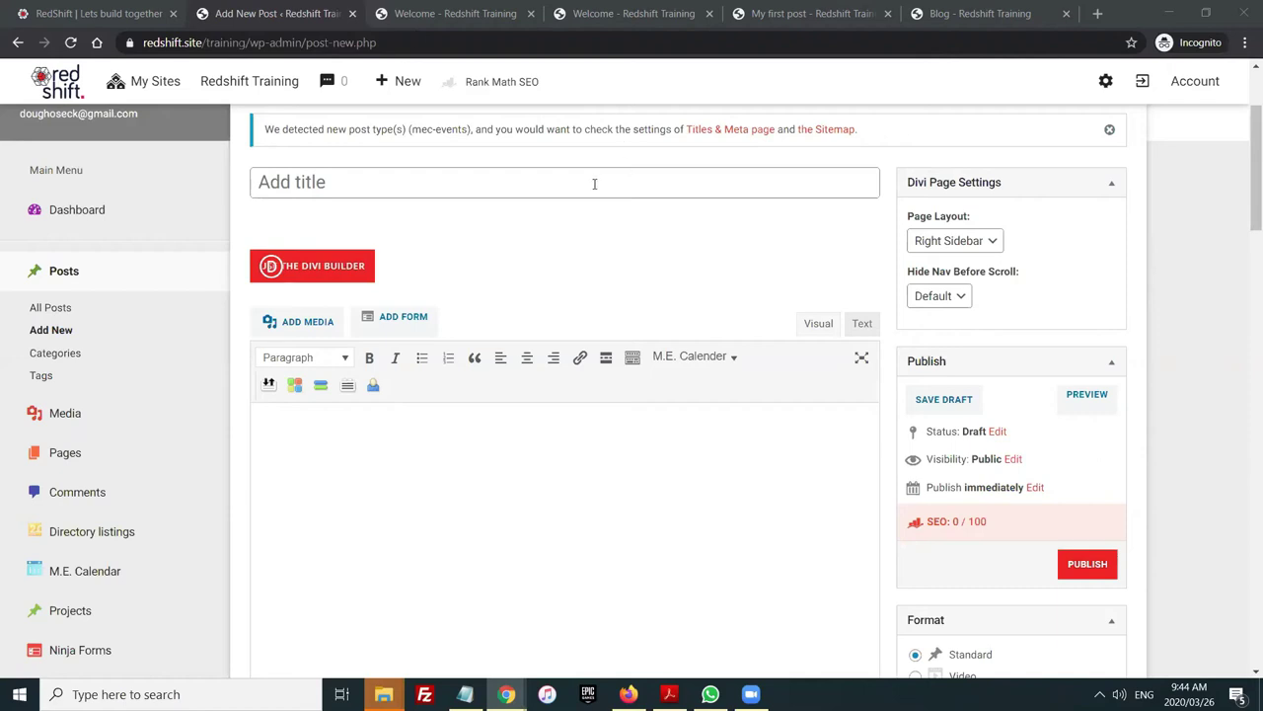
{"action": "scroll", "coordinate": [538, 201], "scroll_direction": "up", "scroll_amount": 2}
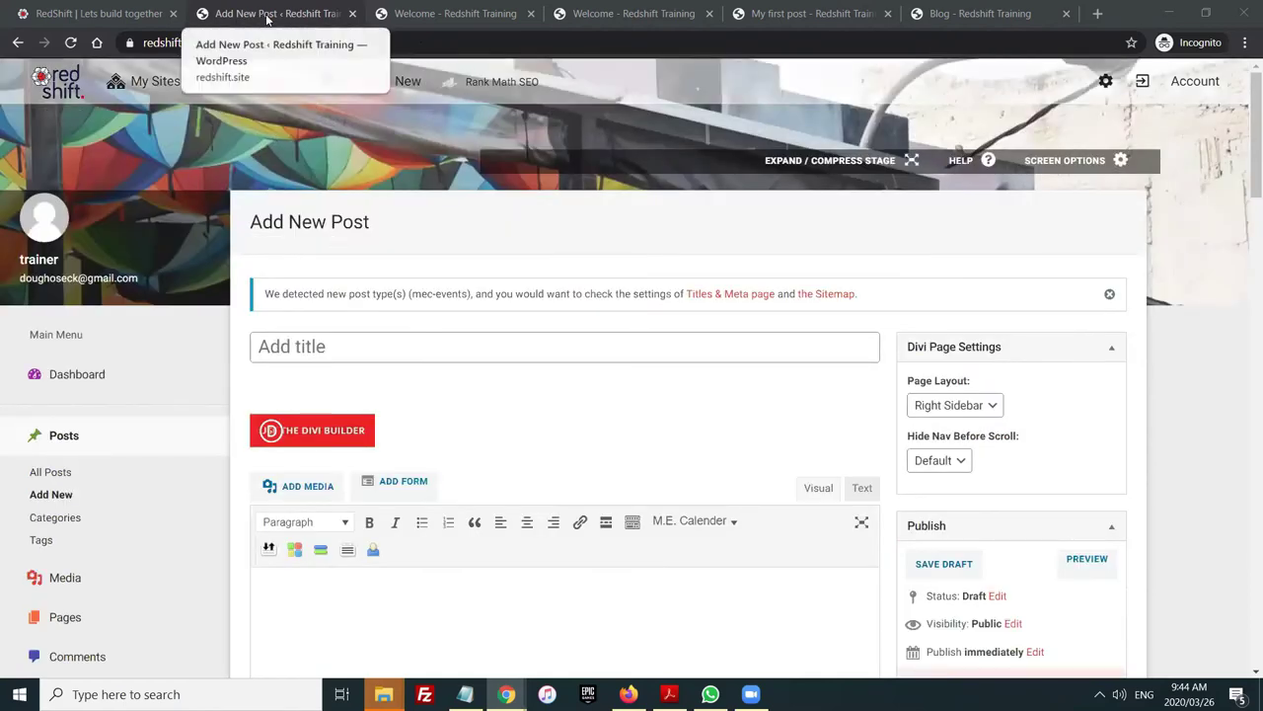
Highlight the training site's address on its Welcome page, and load redshift.site/dougsblog in a new browser tab
{"action": "left_click", "coordinate": [454, 13]}
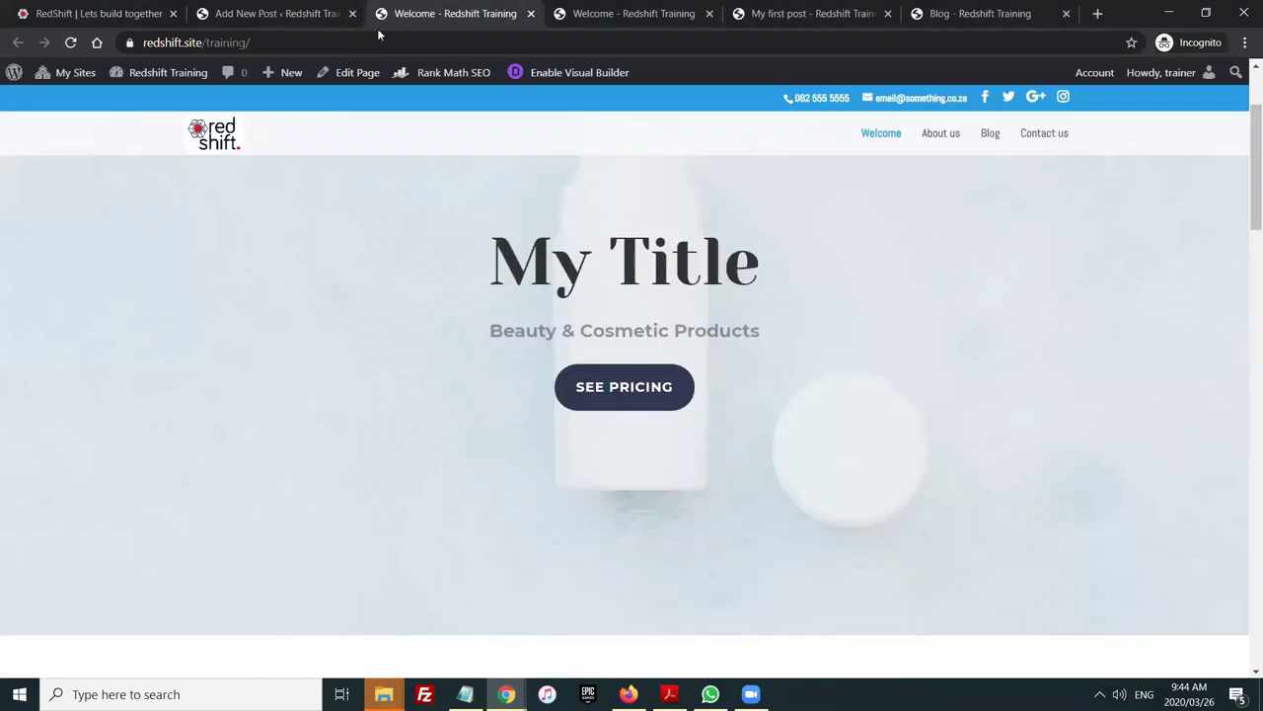
{"action": "left_click_drag", "start_coordinate": [274, 42], "coordinate": [139, 46]}
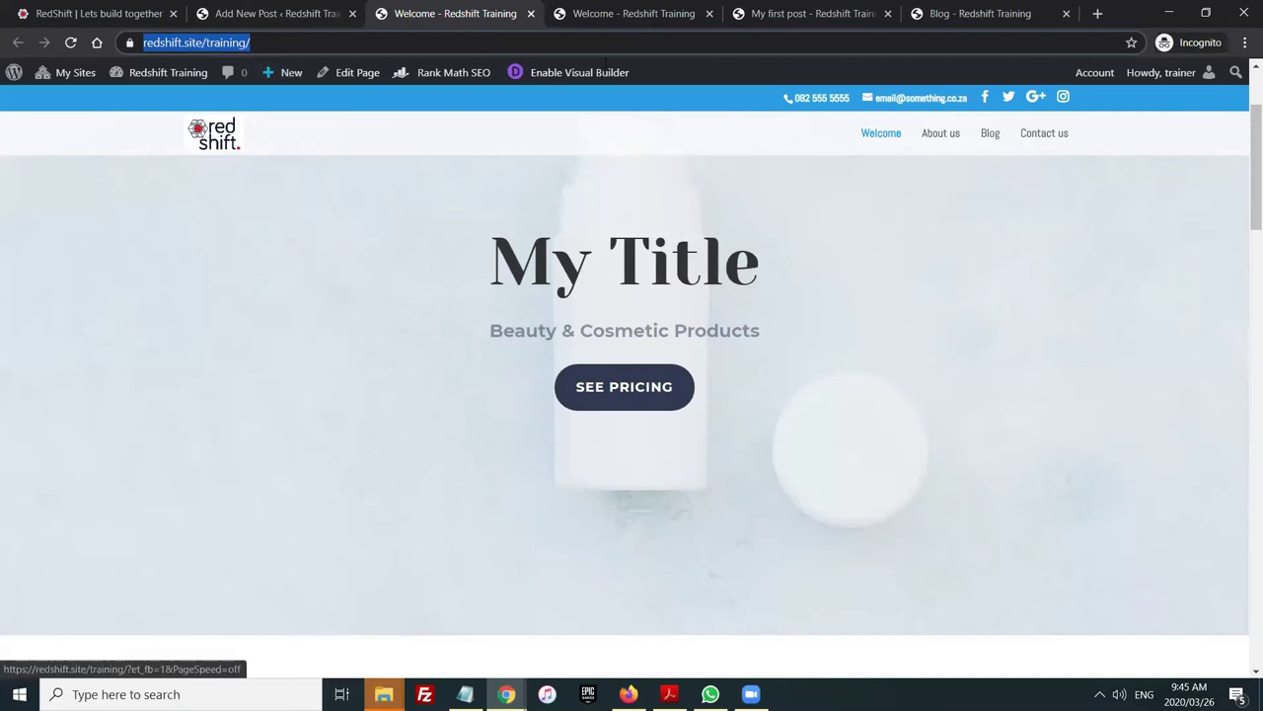
{"action": "left_click", "coordinate": [1099, 15]}
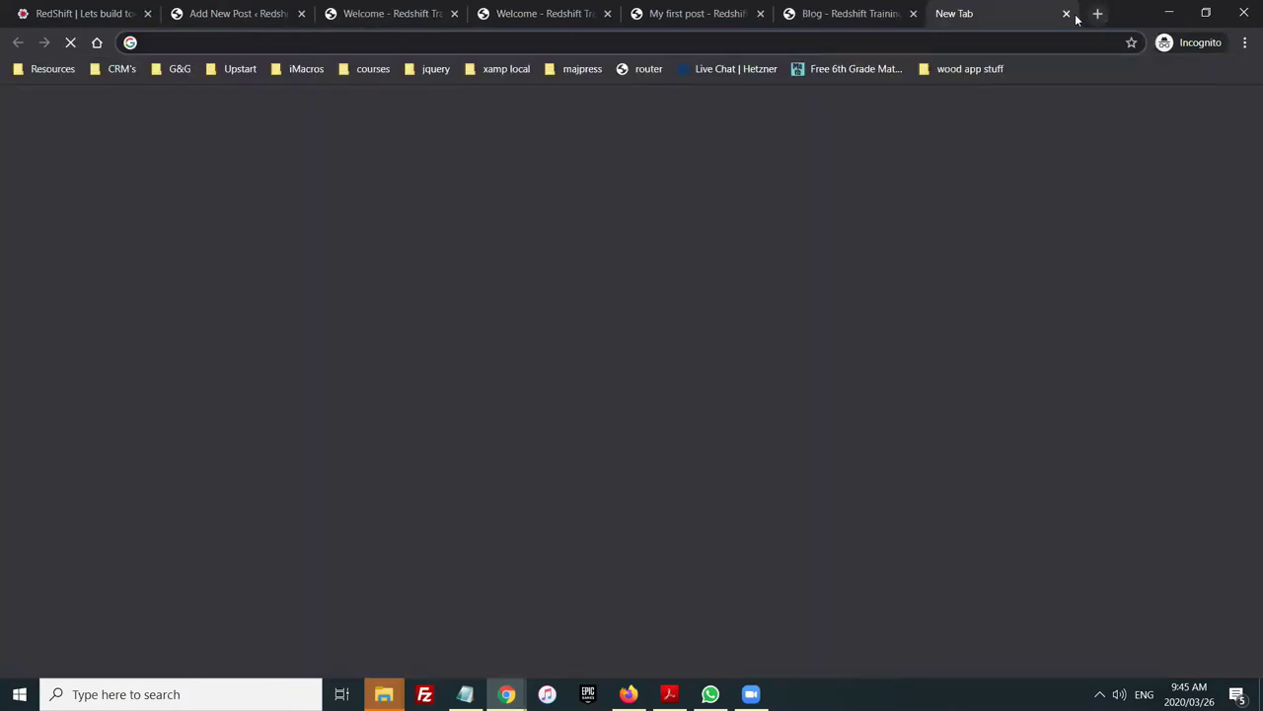
{"action": "type", "text": "red"}
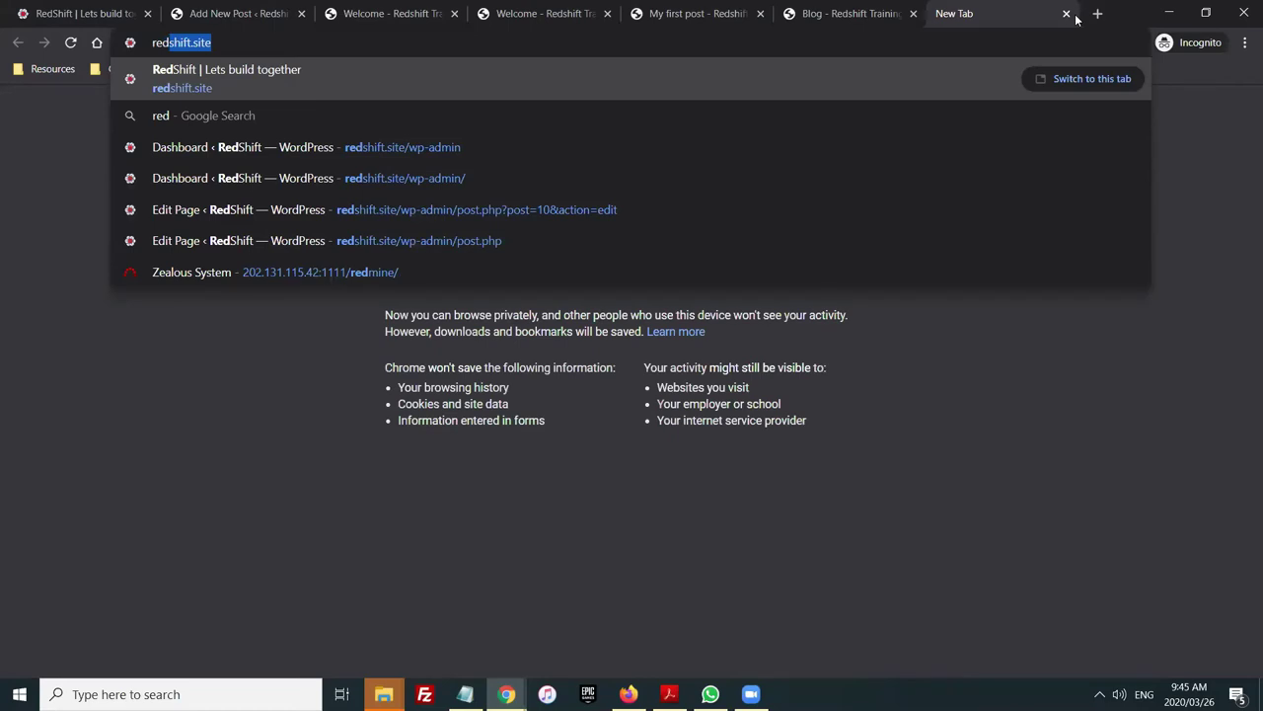
{"action": "key", "text": "Right"}
{"action": "type", "text": "/"}
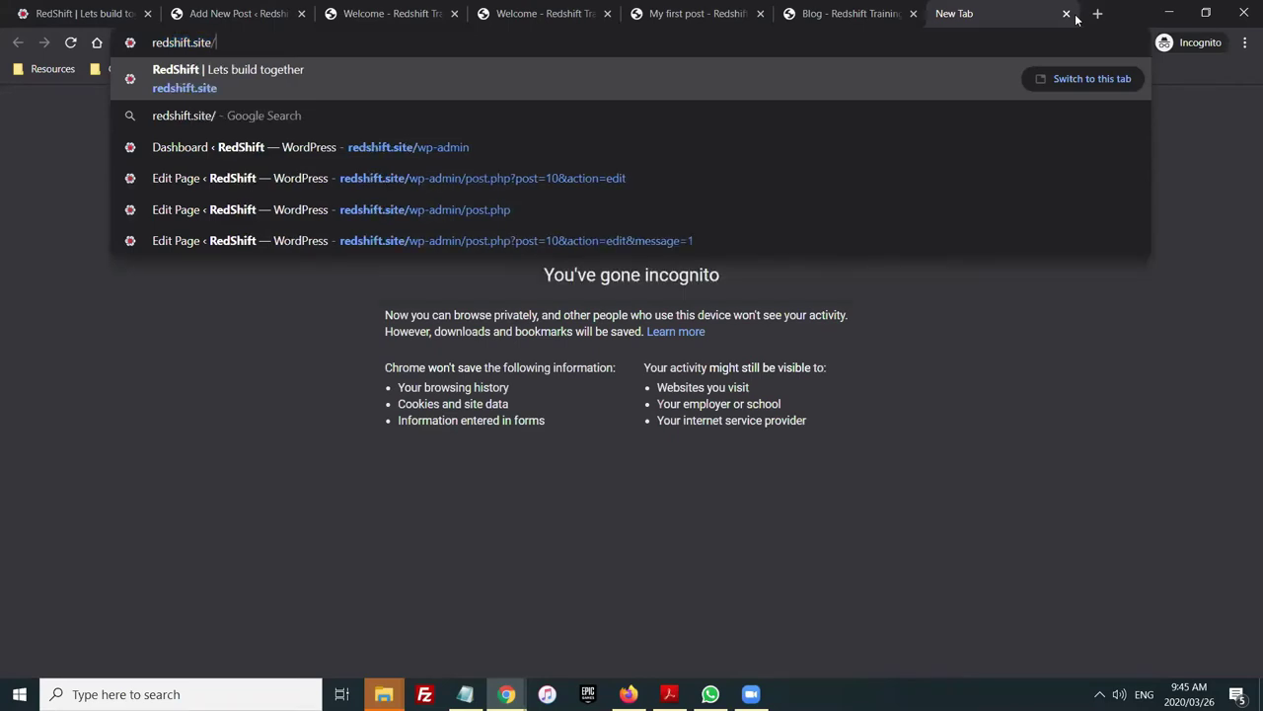
{"action": "type", "text": "dougsblog"}
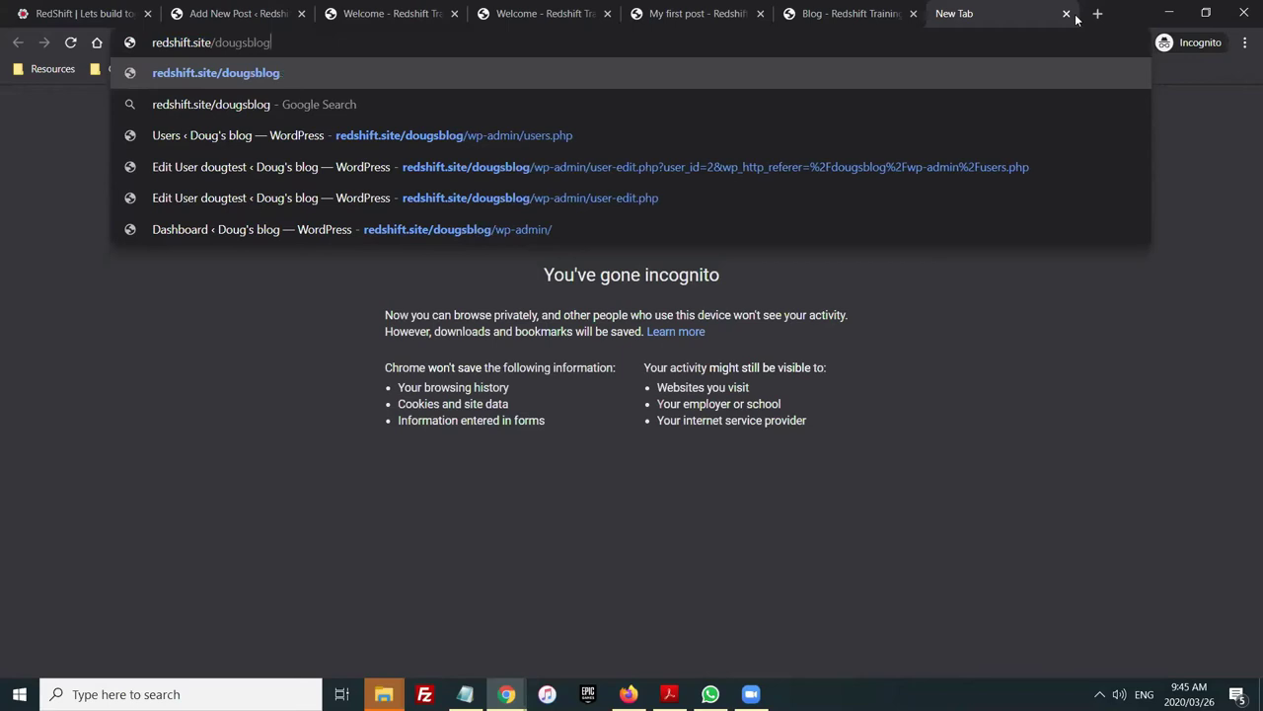
{"action": "key", "text": "Return"}
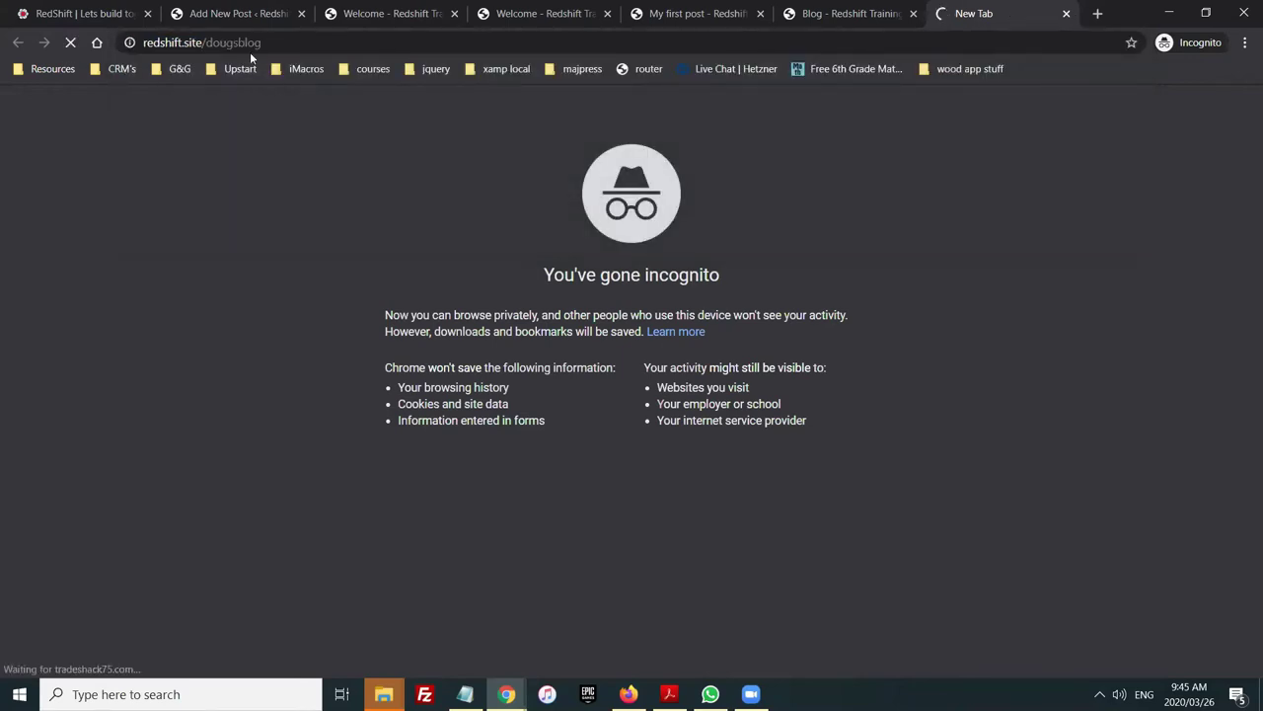
Highlight the coffee house site's tradeshack75.com address, and switch to the RedShift home page
{"action": "left_click_drag", "start_coordinate": [261, 42], "coordinate": [141, 42]}
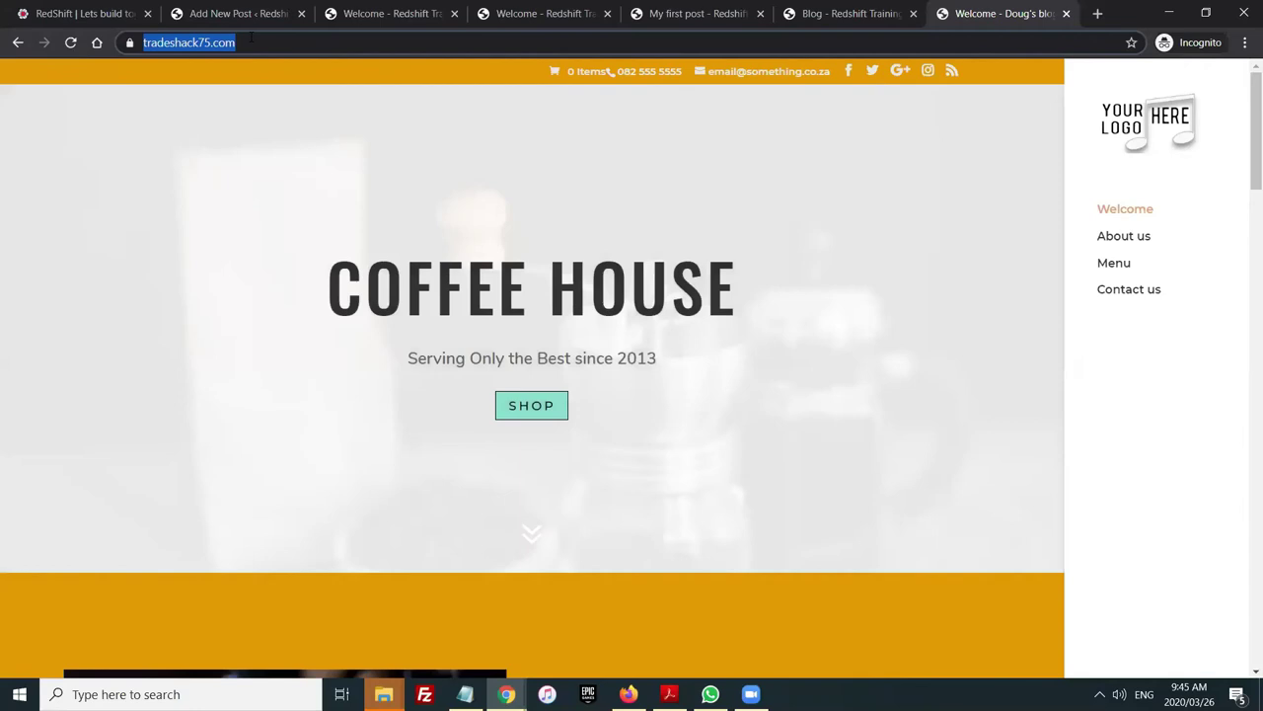
{"action": "left_click", "coordinate": [252, 39]}
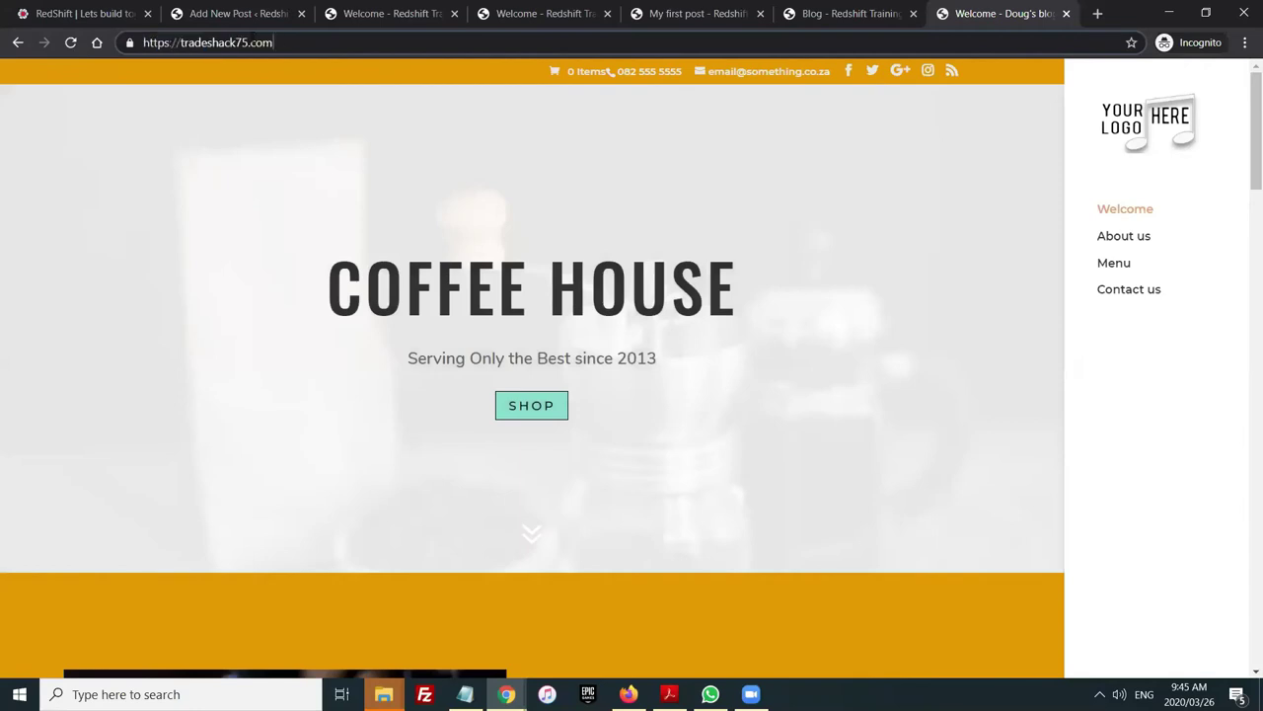
{"action": "left_click_drag", "start_coordinate": [285, 42], "coordinate": [131, 45]}
{"action": "left_click", "coordinate": [287, 43]}
{"action": "left_click_drag", "start_coordinate": [286, 43], "coordinate": [138, 43]}
{"action": "left_click", "coordinate": [225, 43]}
{"action": "left_click", "coordinate": [118, 16]}
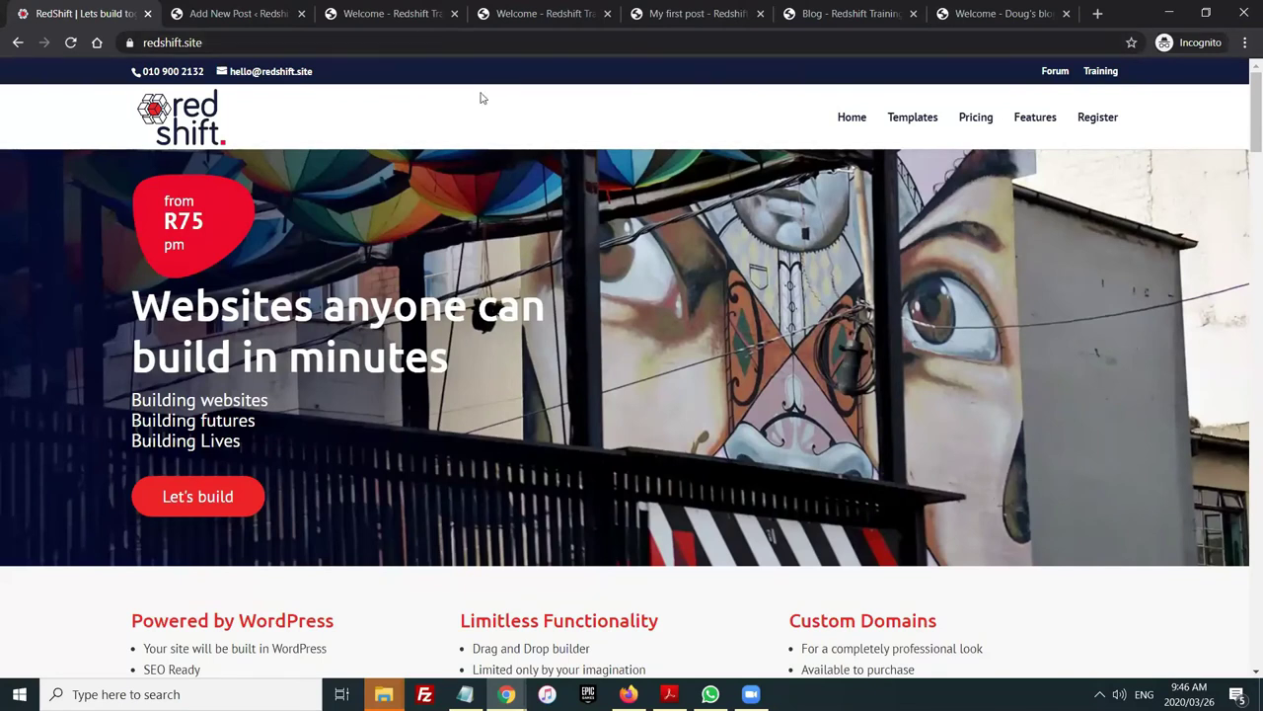
Return to the coffee house site and highlight the "Created on Redshift.site" credit in its footer
{"action": "key", "text": "ctrl+shift+Tab"}
{"action": "scroll", "coordinate": [750, 425], "scroll_direction": "down", "scroll_amount": 15}
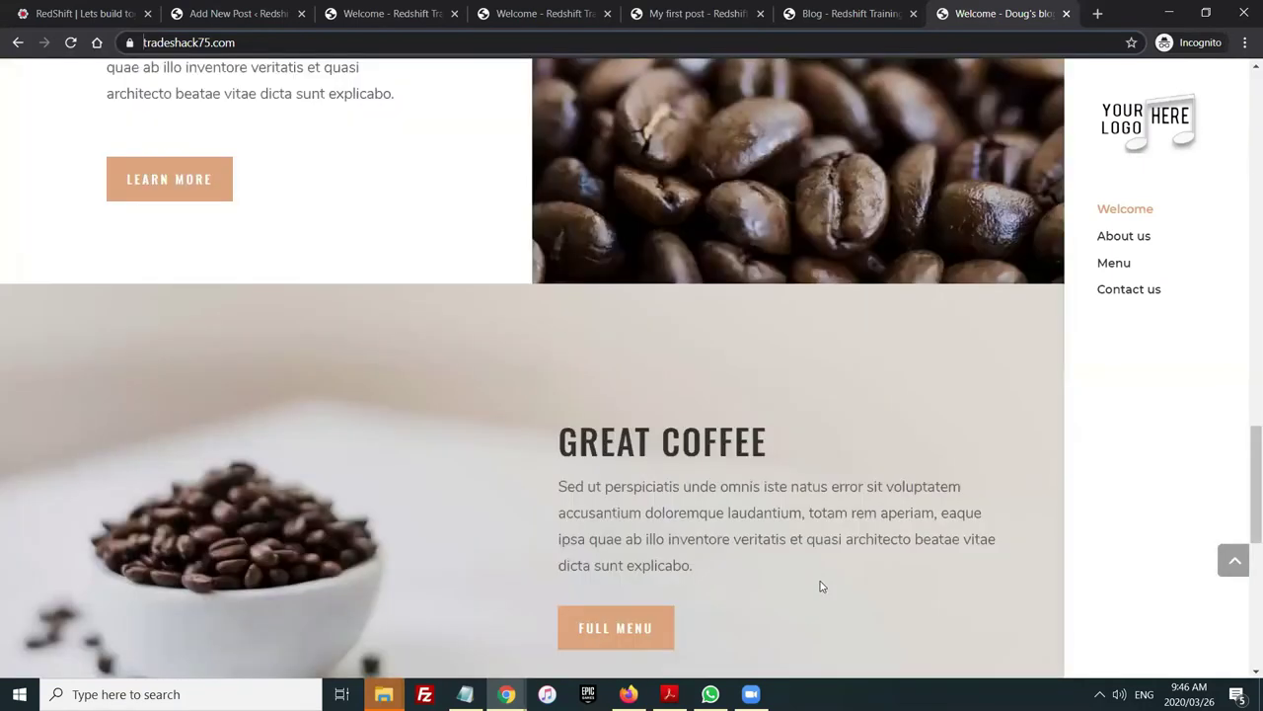
{"action": "scroll", "coordinate": [819, 586], "scroll_direction": "down", "scroll_amount": 5}
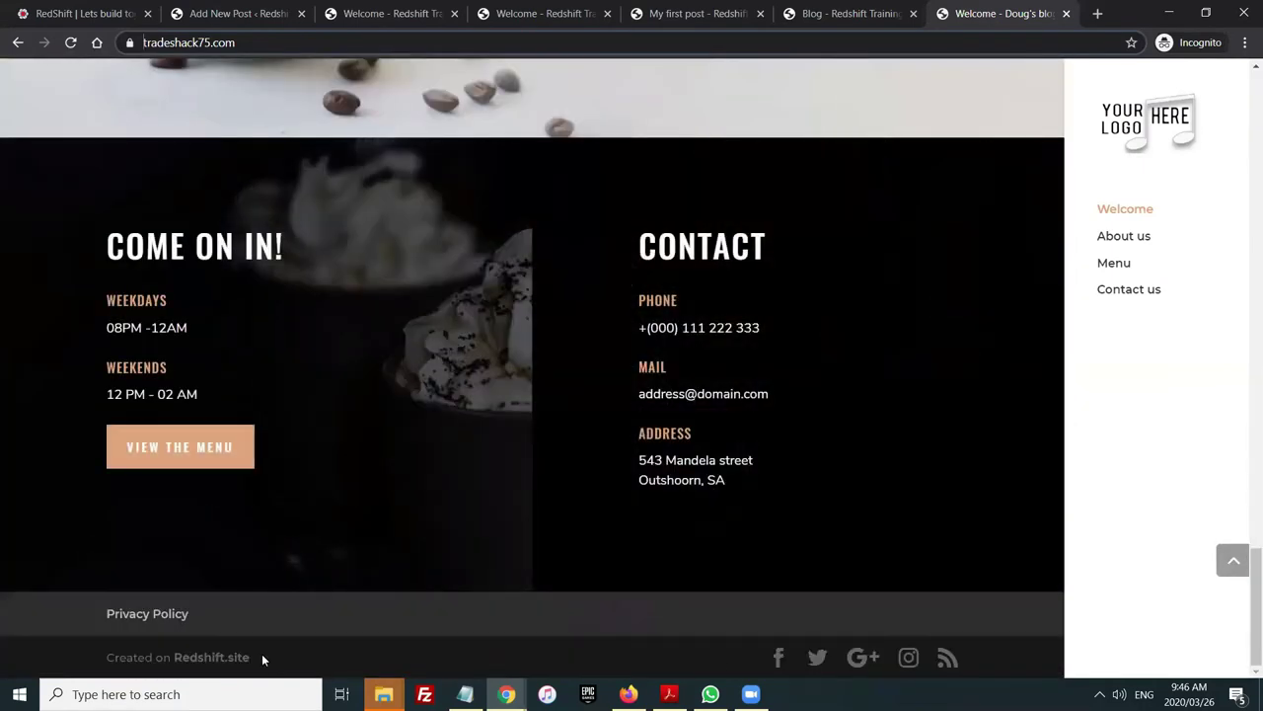
{"action": "left_click_drag", "start_coordinate": [261, 658], "coordinate": [120, 658]}
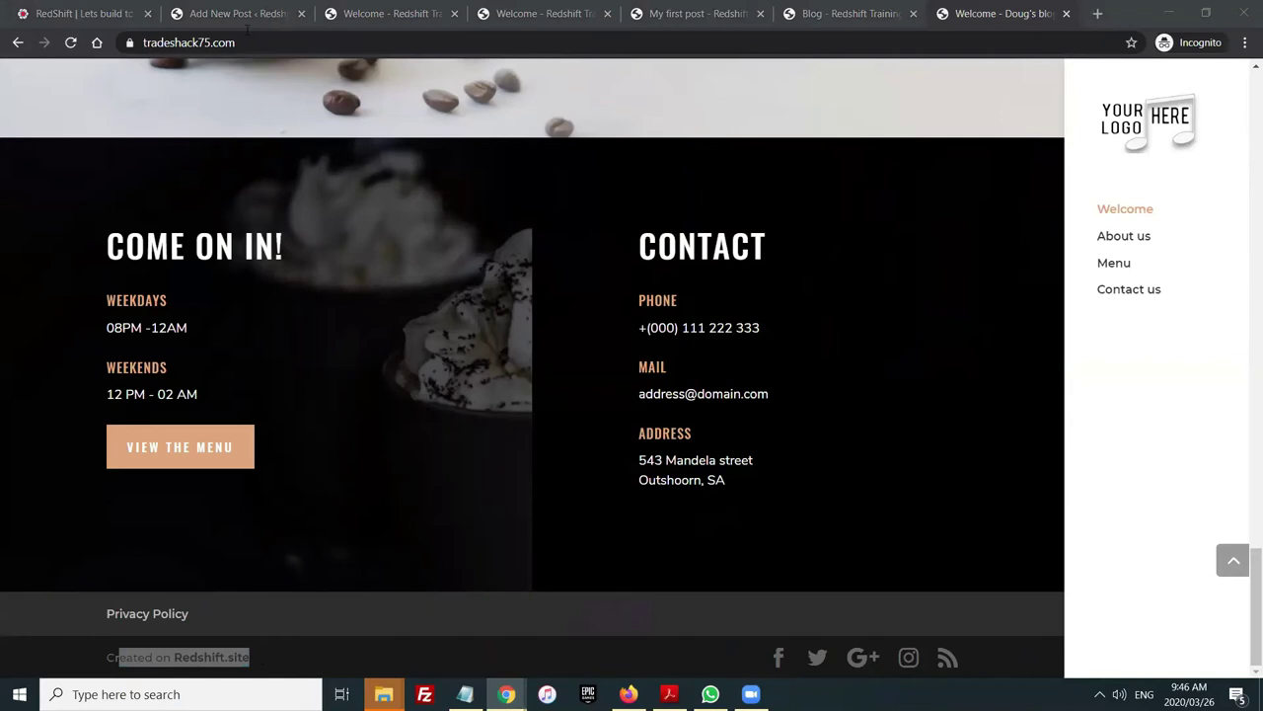
Return to the training site's dashboard and open its theme customizer
{"action": "left_click", "coordinate": [223, 14]}
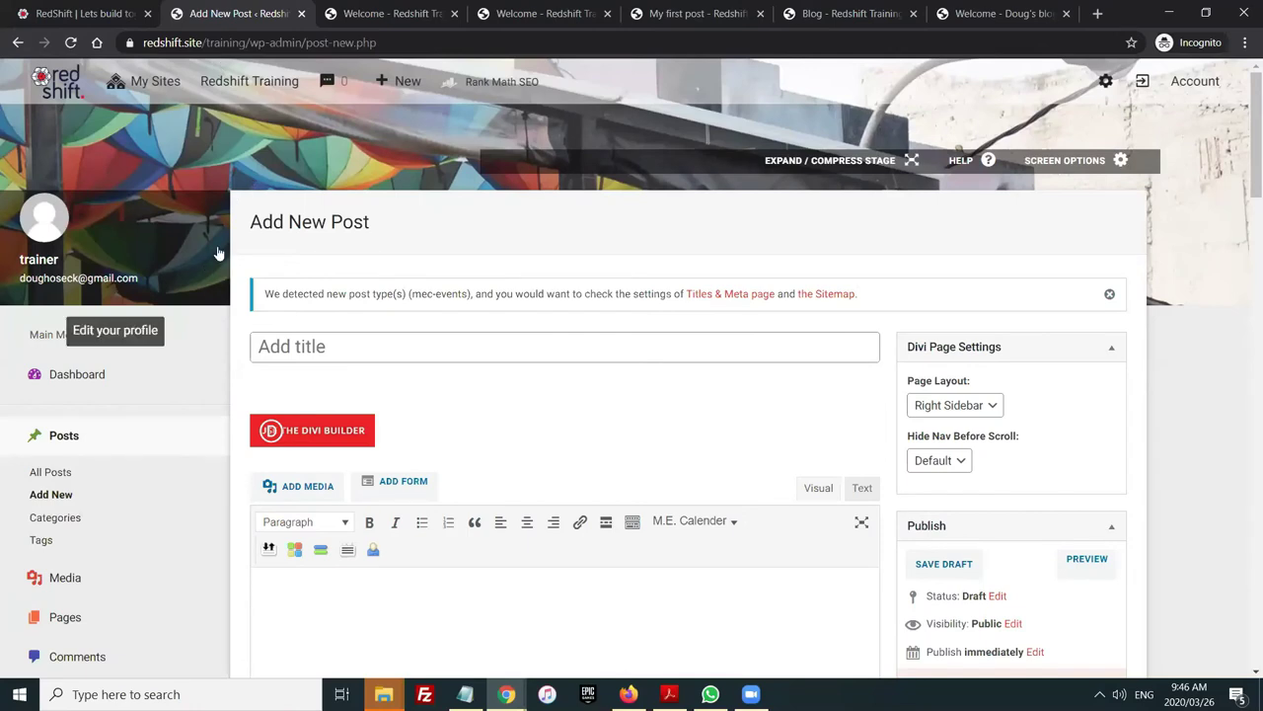
{"action": "scroll", "coordinate": [148, 326], "scroll_direction": "down", "scroll_amount": 5}
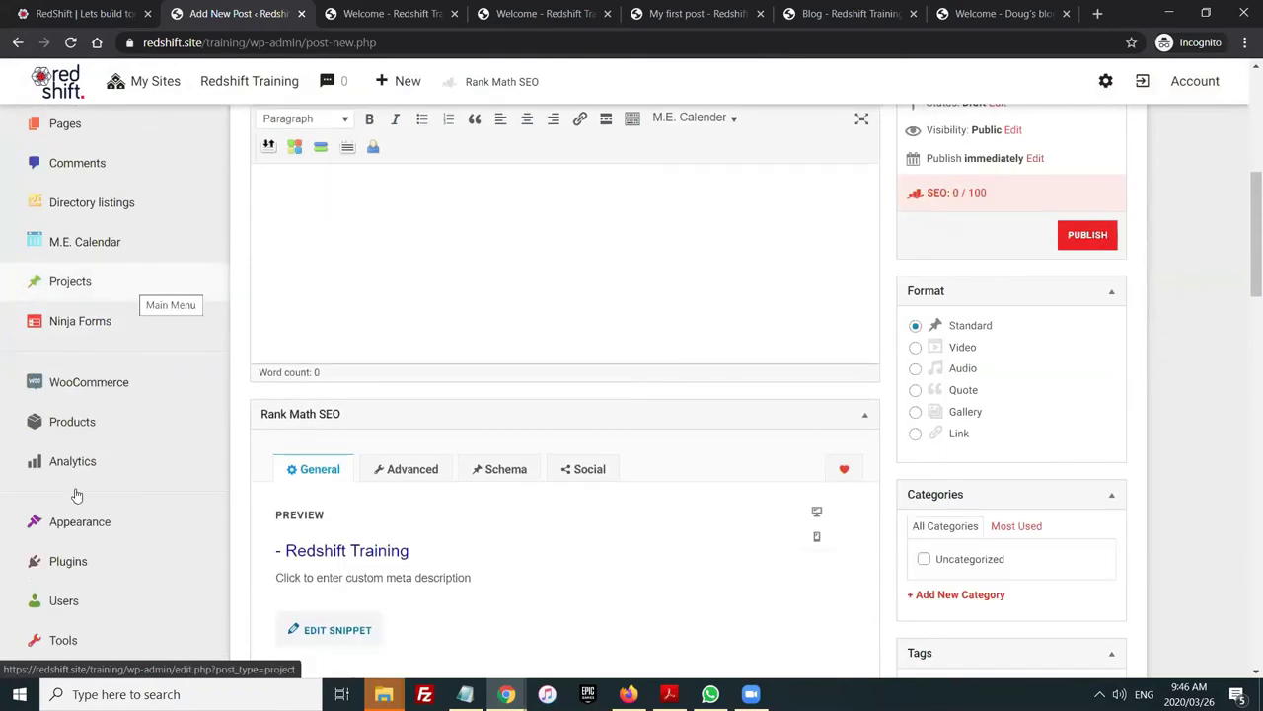
{"action": "scroll", "coordinate": [99, 444], "scroll_direction": "down", "scroll_amount": 1}
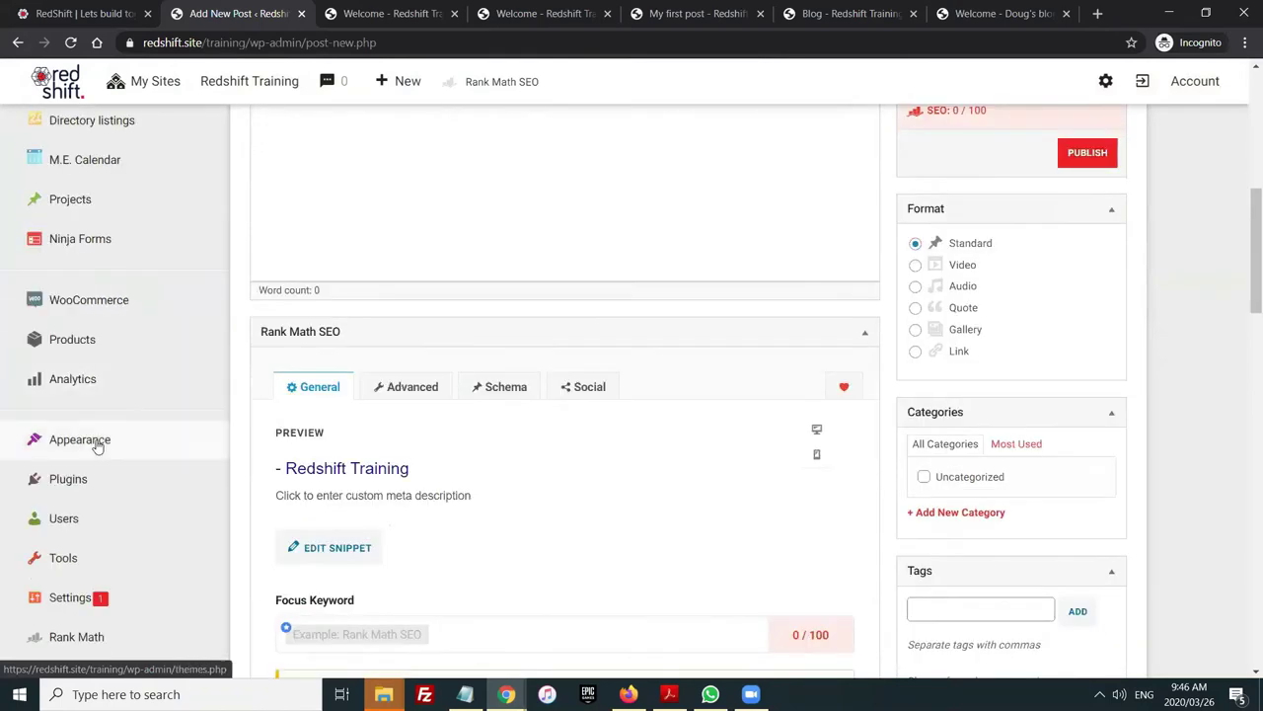
{"action": "mouse_move", "coordinate": [102, 395]}
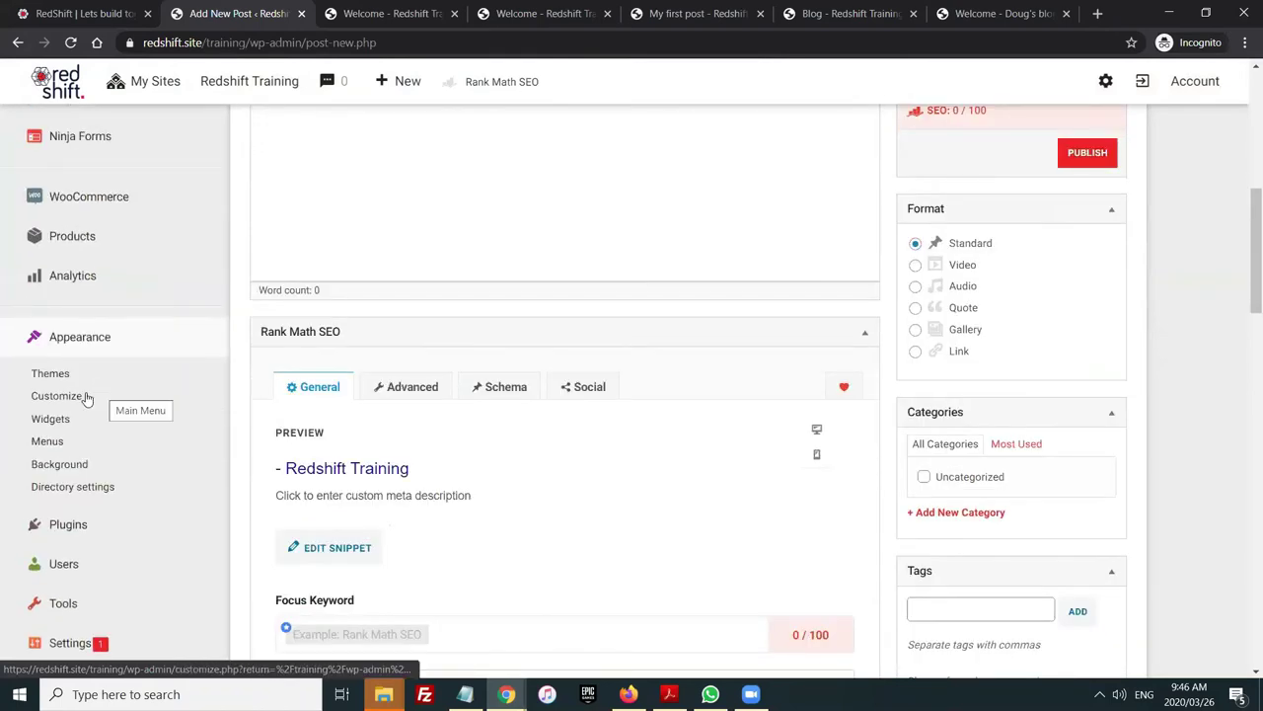
{"action": "left_click", "coordinate": [70, 396]}
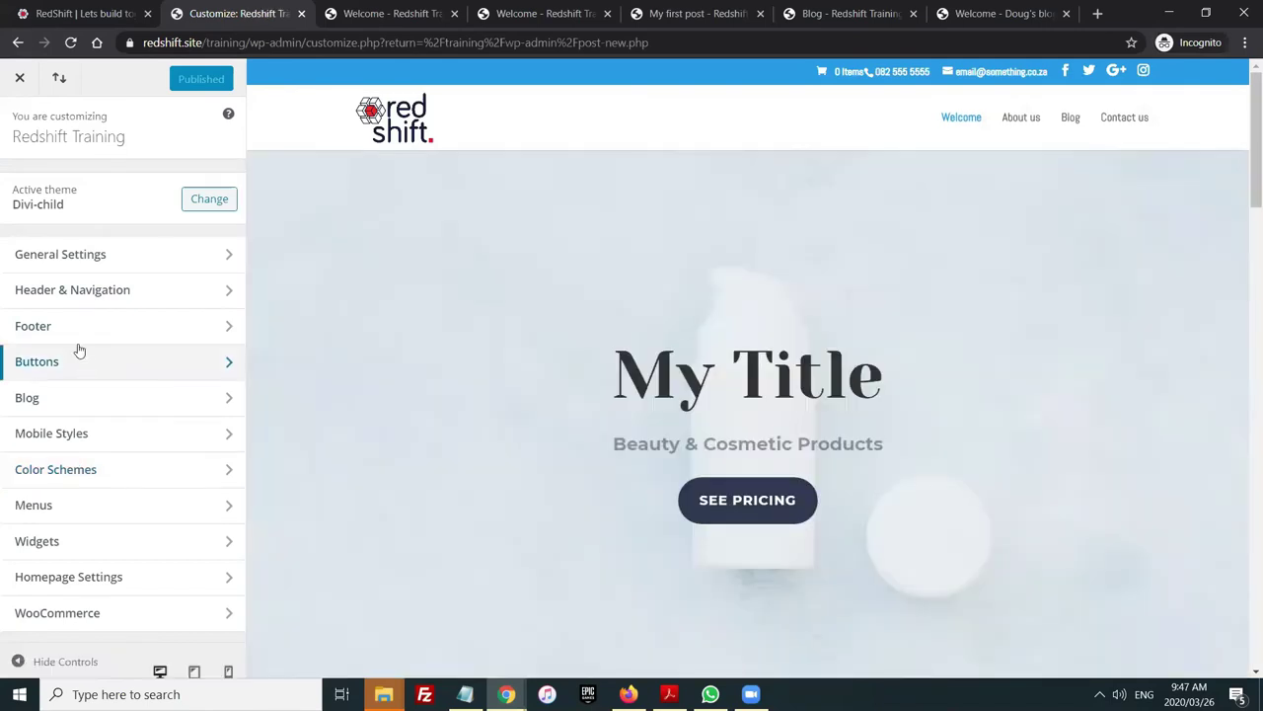
Select the whole footer credits text in the footer's Bottom Bar settings, and close the customizer
{"action": "left_click", "coordinate": [71, 329]}
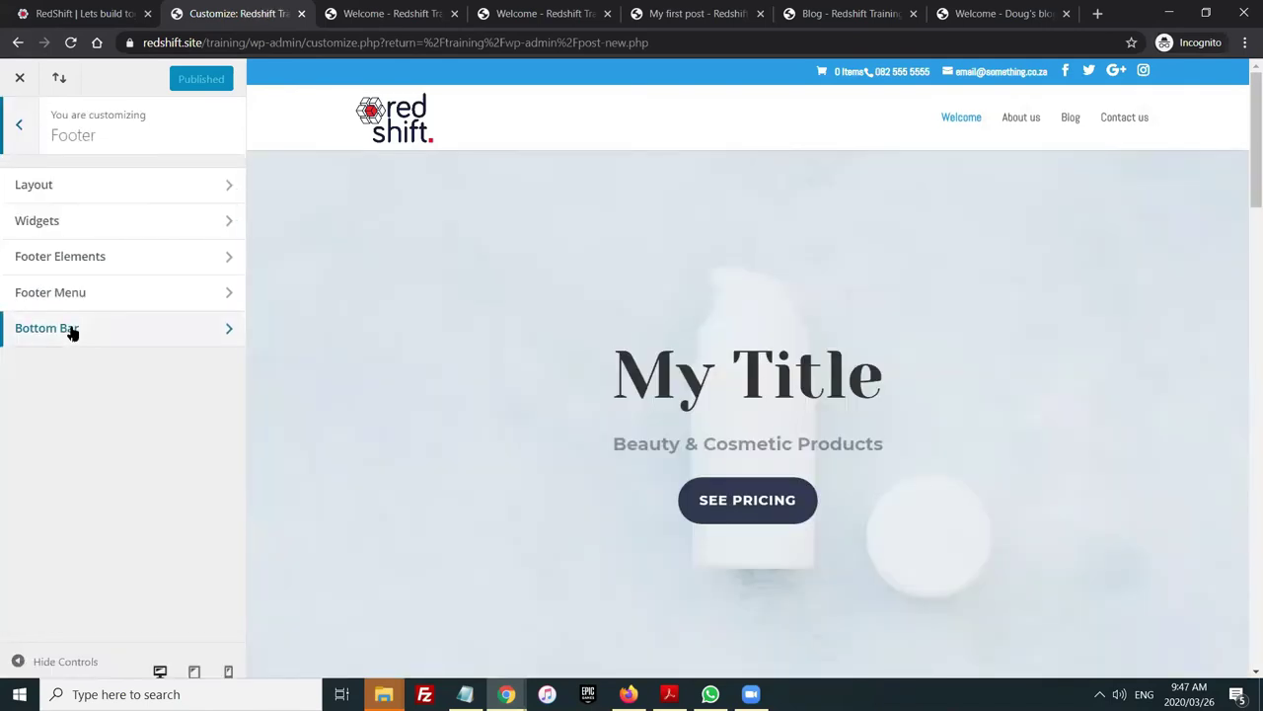
{"action": "left_click", "coordinate": [71, 330]}
{"action": "scroll", "coordinate": [107, 403], "scroll_direction": "down", "scroll_amount": 2}
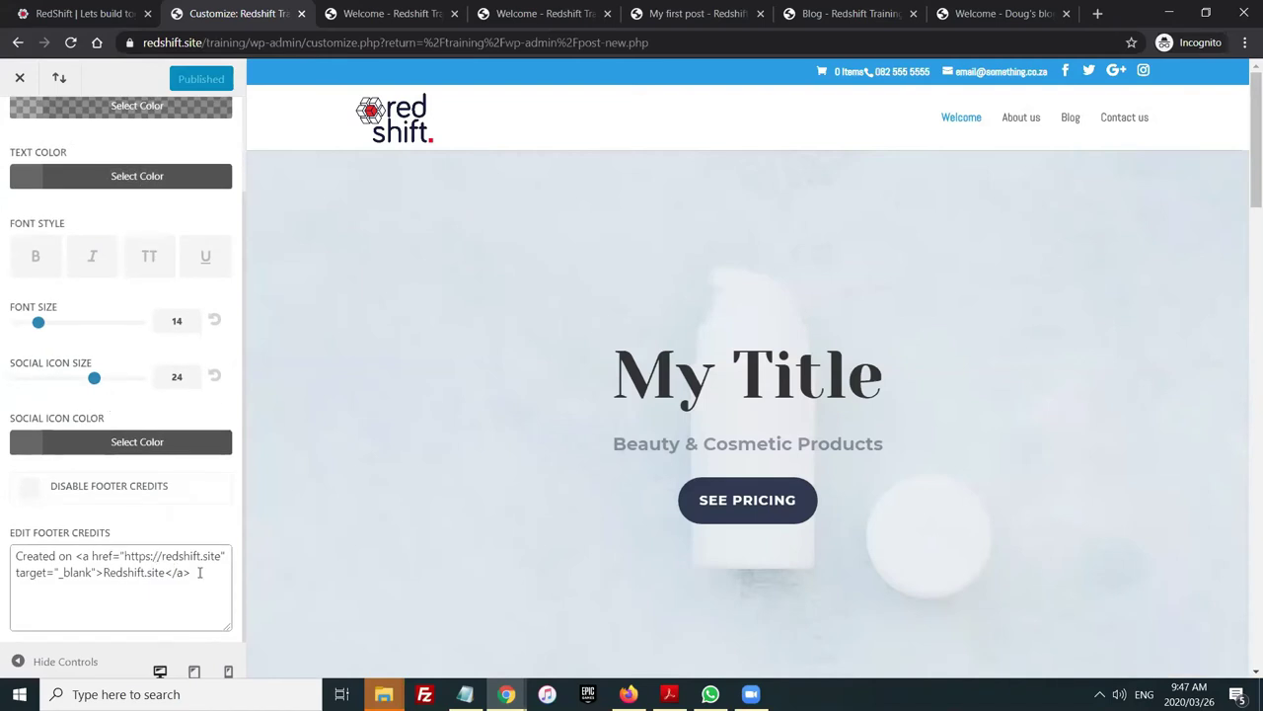
{"action": "left_click_drag", "start_coordinate": [208, 576], "coordinate": [15, 554]}
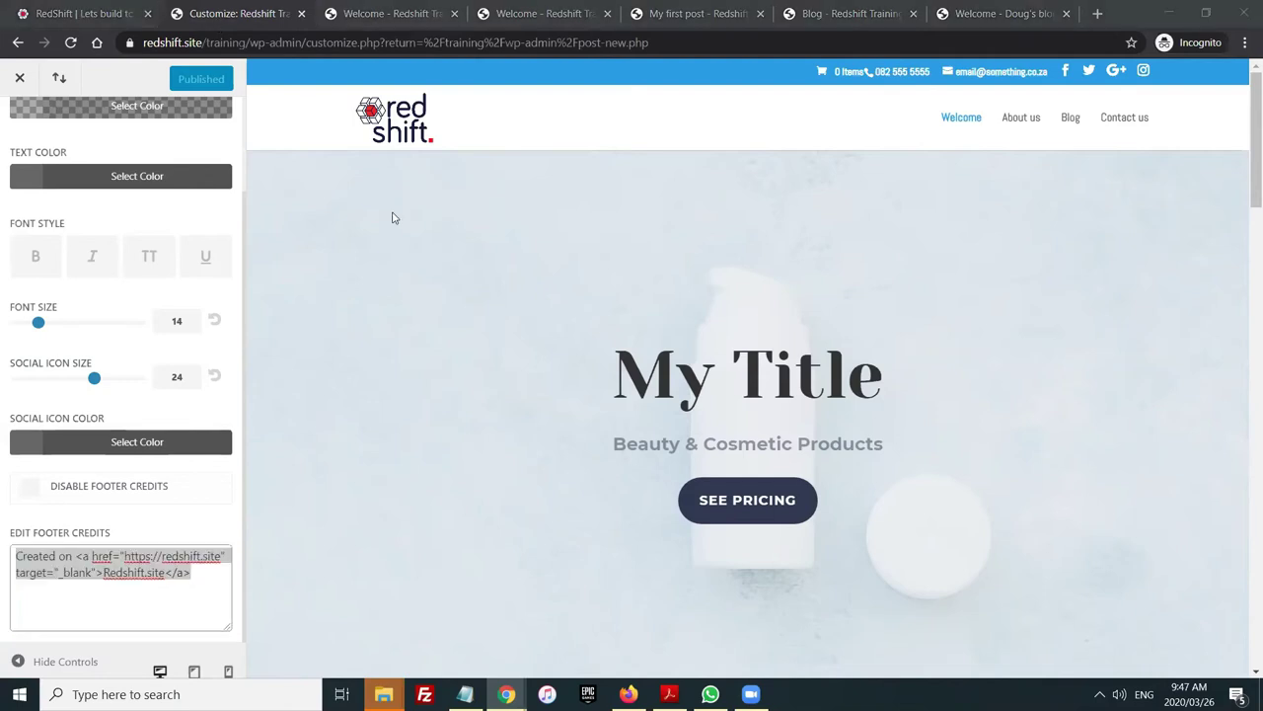
{"action": "left_click", "coordinate": [20, 77]}
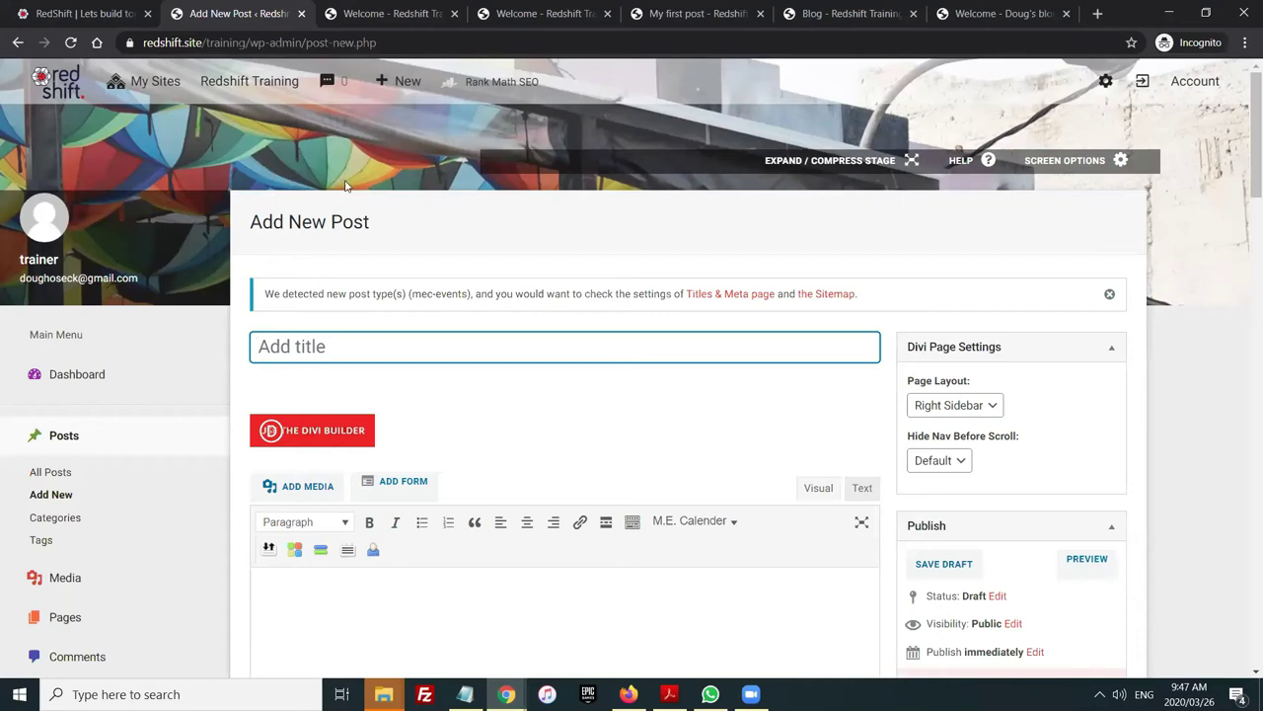
{"action": "scroll", "coordinate": [207, 386], "scroll_direction": "down", "scroll_amount": 3}
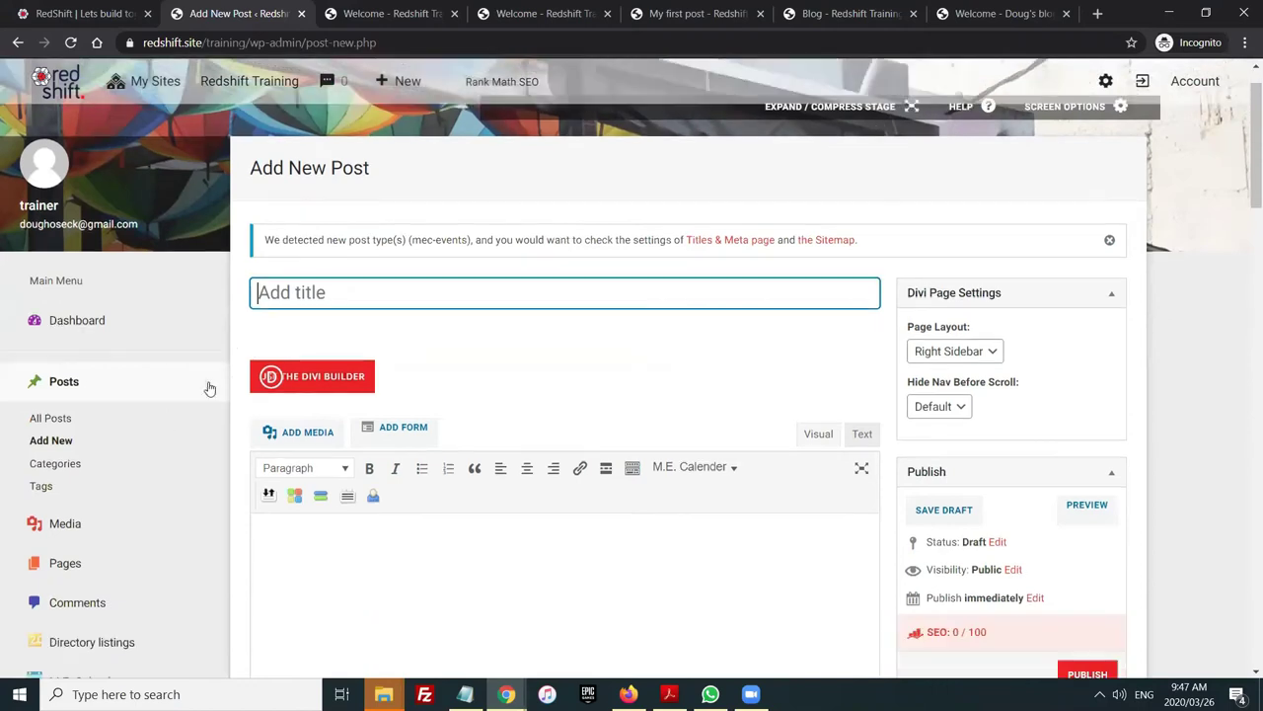
Expand the Appearance options in the training site's dashboard menu
{"action": "scroll", "coordinate": [107, 414], "scroll_direction": "down", "scroll_amount": 1}
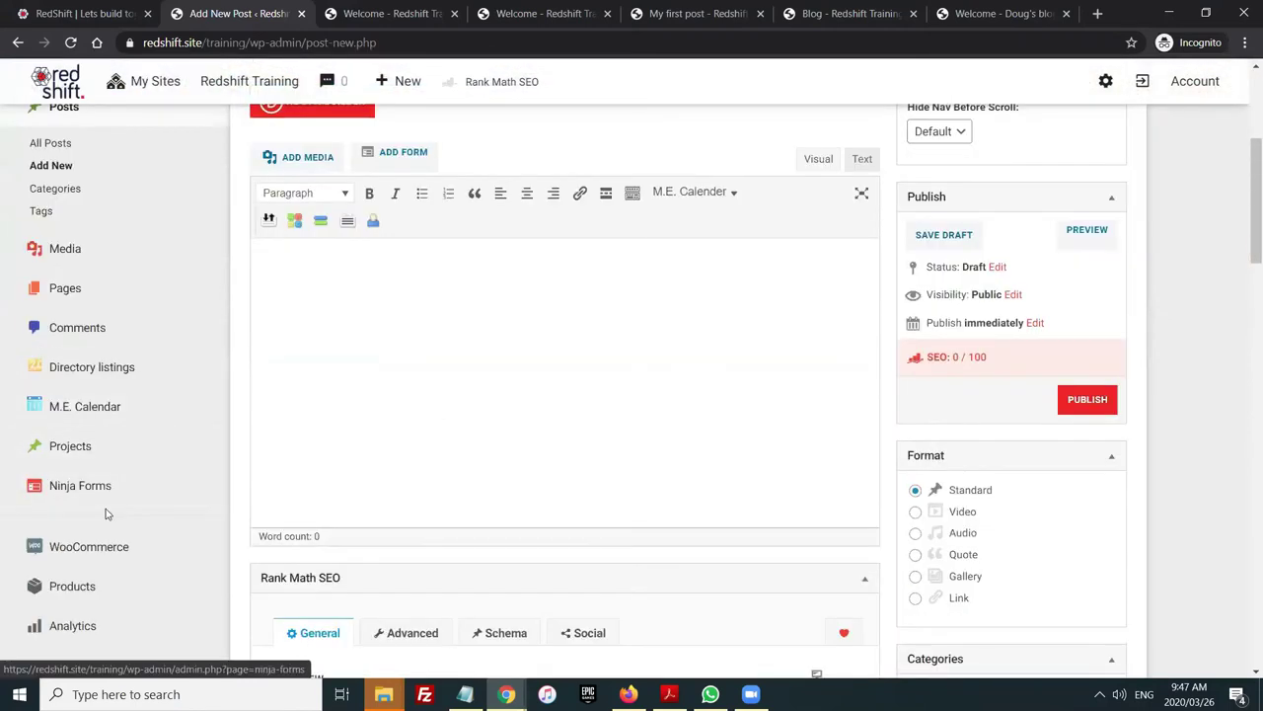
{"action": "scroll", "coordinate": [76, 519], "scroll_direction": "down", "scroll_amount": 1}
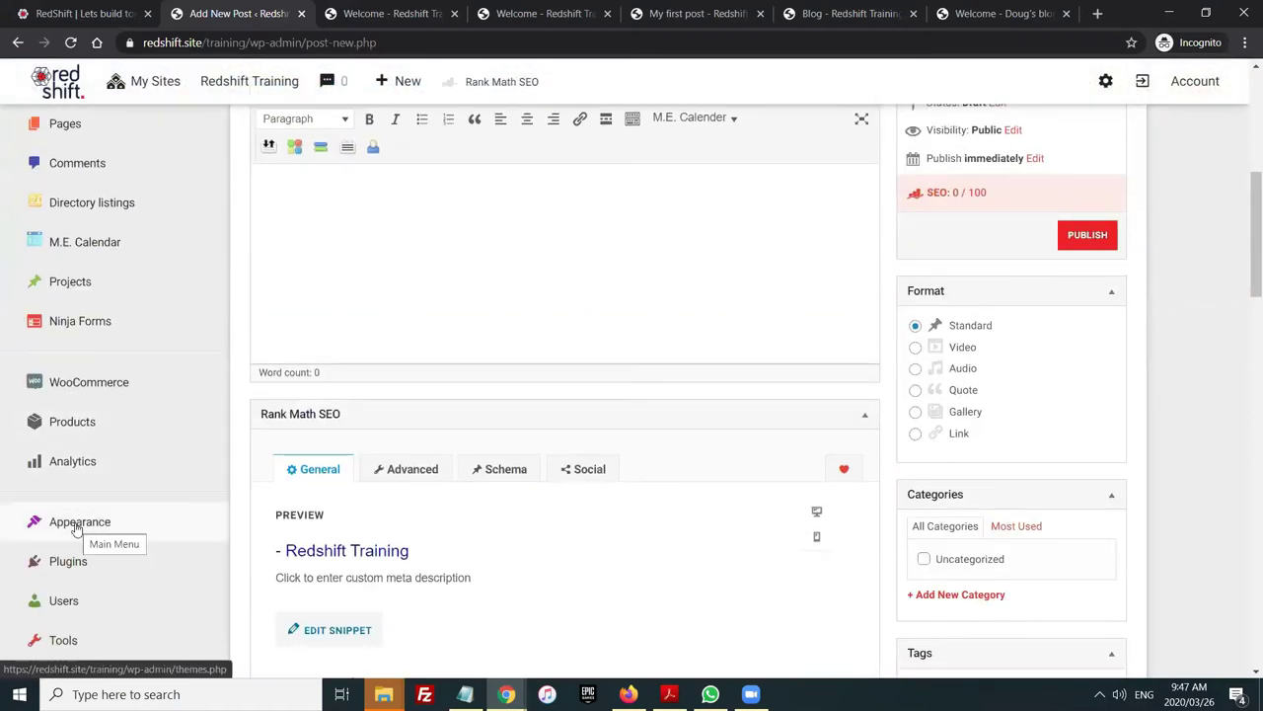
{"action": "mouse_move", "coordinate": [73, 519]}
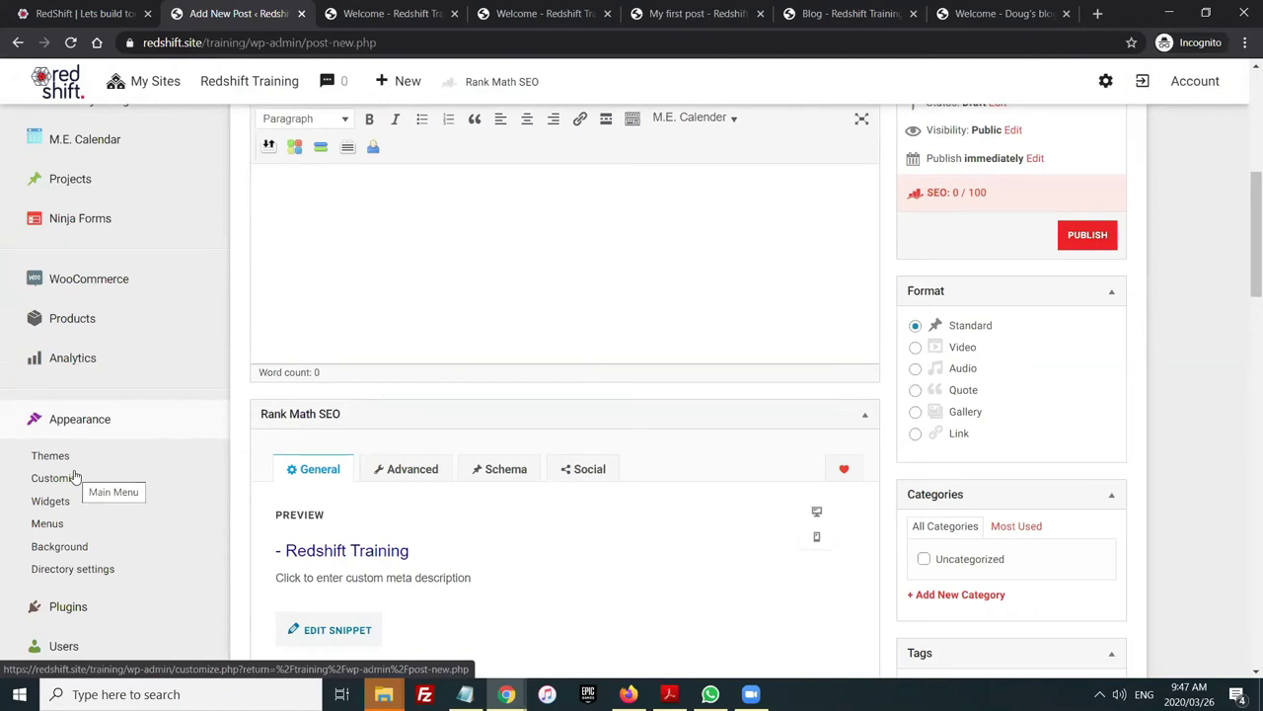
Switch to the RedShift home page and review its feature lists, template previews and the Website Plans & Pricing table
{"action": "left_click", "coordinate": [67, 14]}
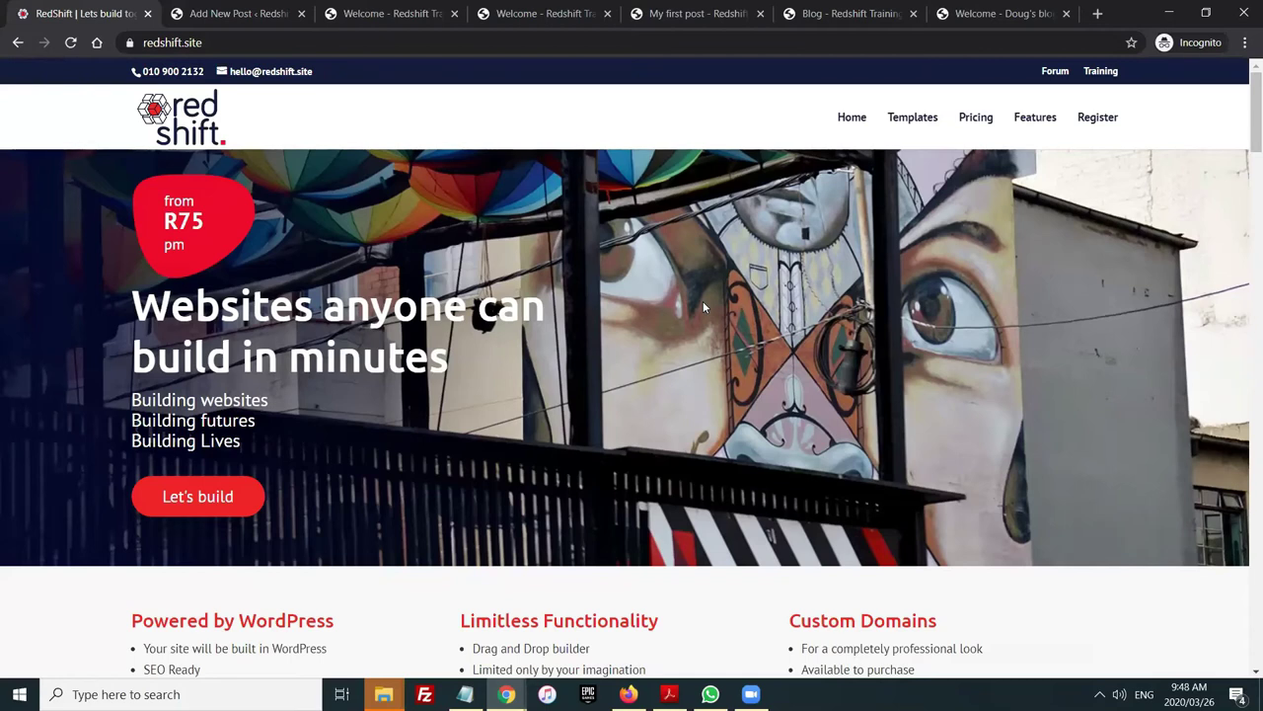
{"action": "scroll", "coordinate": [782, 504], "scroll_direction": "down", "scroll_amount": 1}
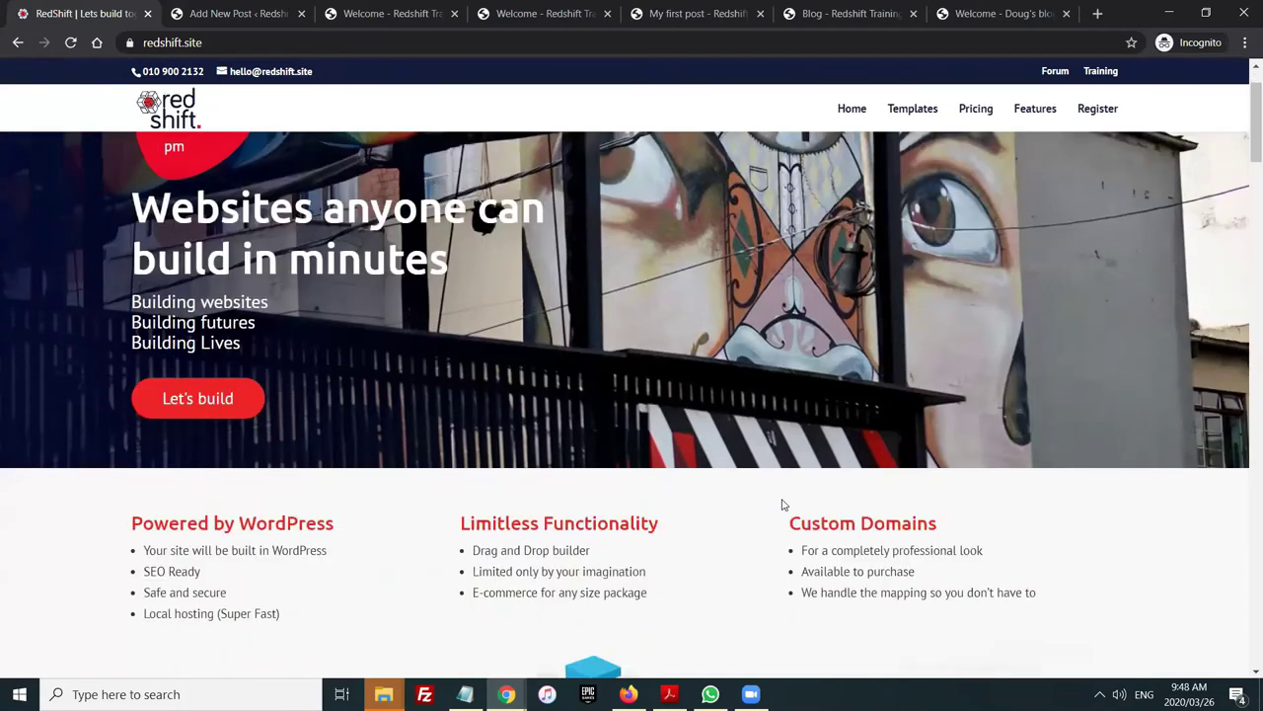
{"action": "scroll", "coordinate": [783, 504], "scroll_direction": "down", "scroll_amount": 1}
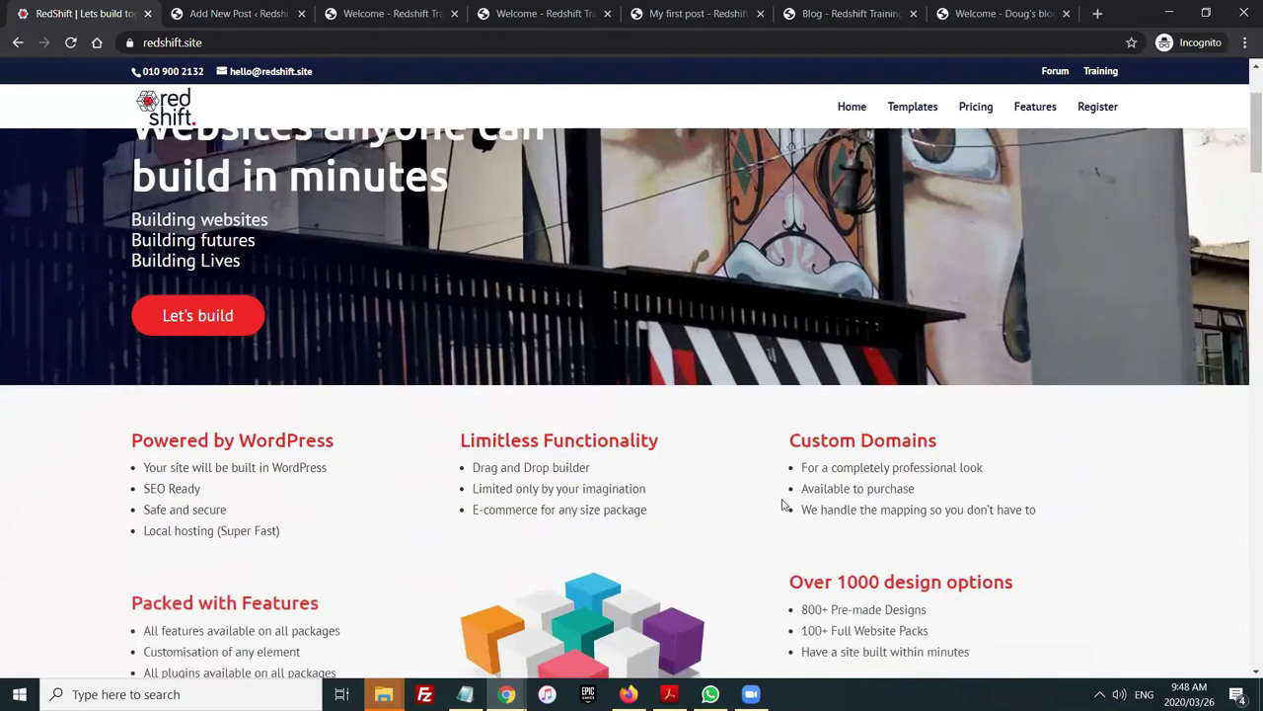
{"action": "scroll", "coordinate": [782, 504], "scroll_direction": "down", "scroll_amount": 1}
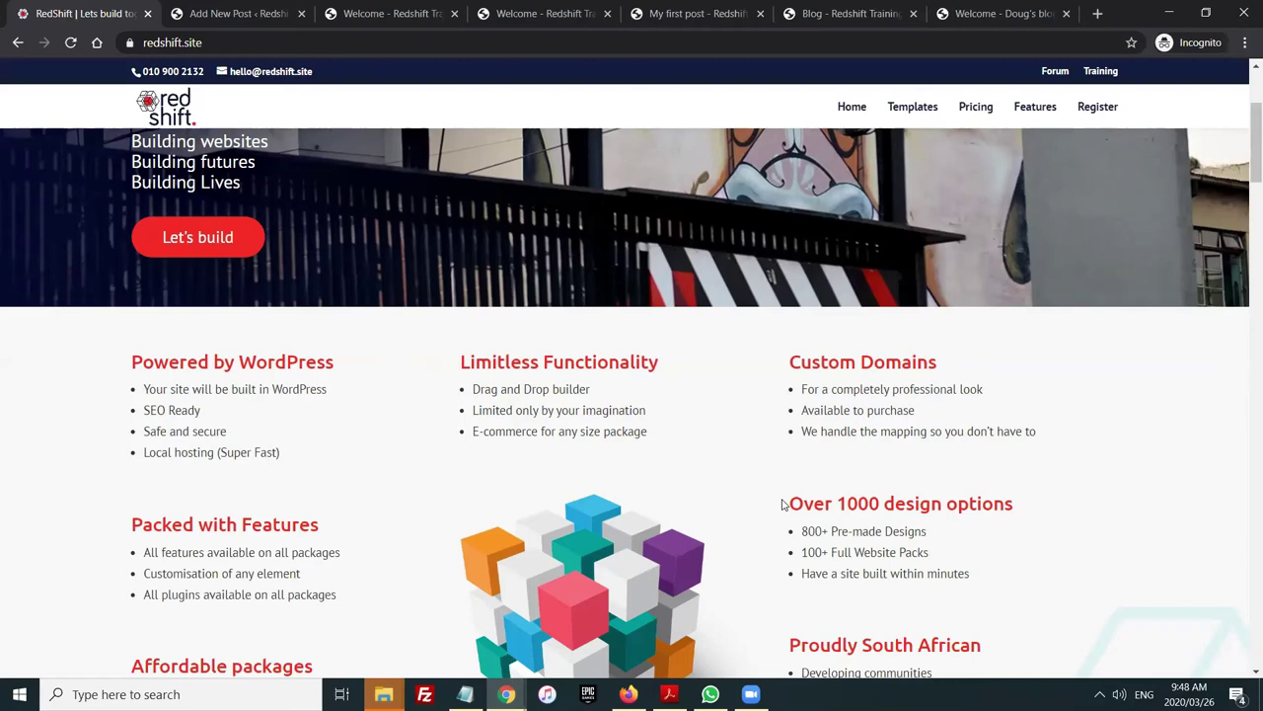
{"action": "scroll", "coordinate": [977, 386], "scroll_direction": "down", "scroll_amount": 3}
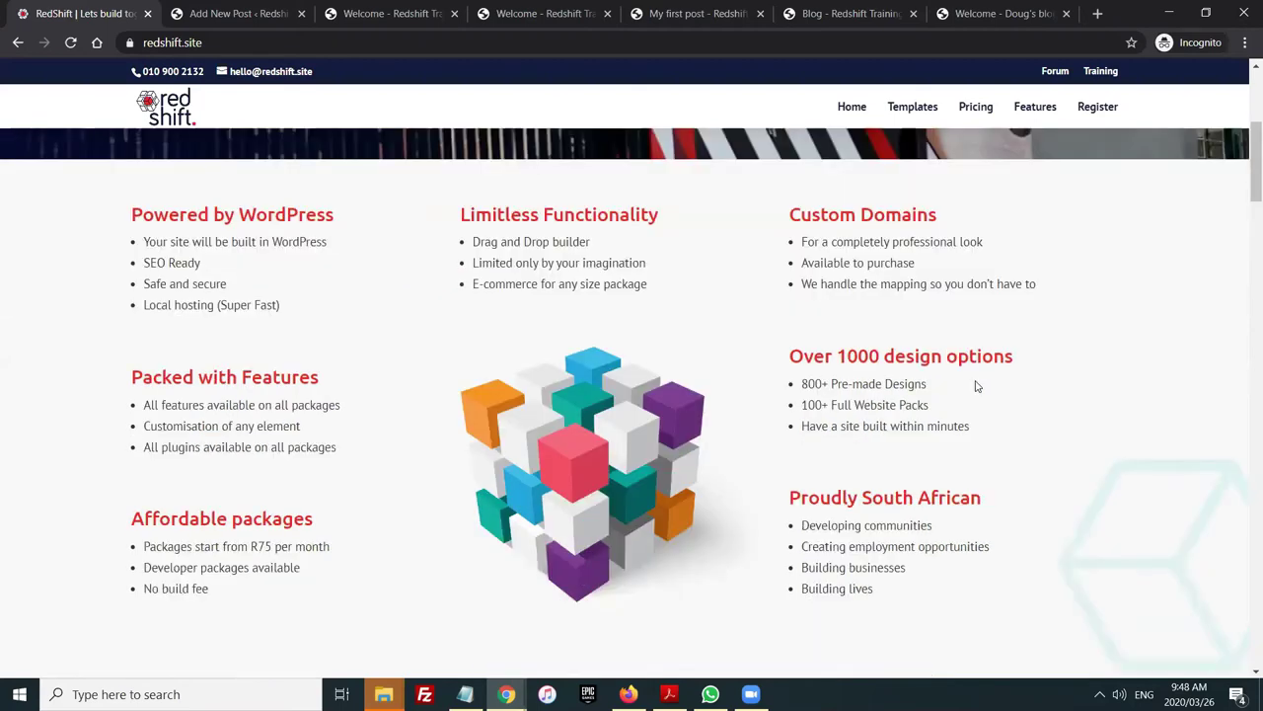
{"action": "scroll", "coordinate": [977, 386], "scroll_direction": "down", "scroll_amount": 8}
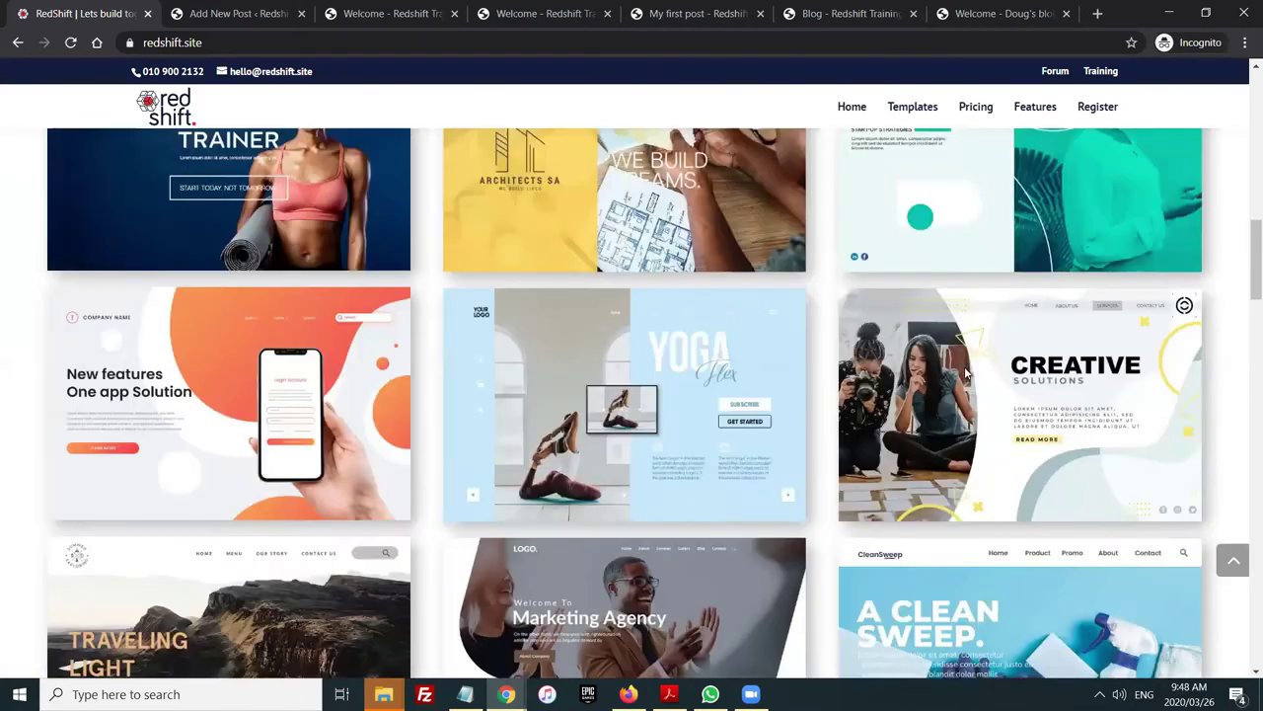
{"action": "scroll", "coordinate": [966, 375], "scroll_direction": "down", "scroll_amount": 14}
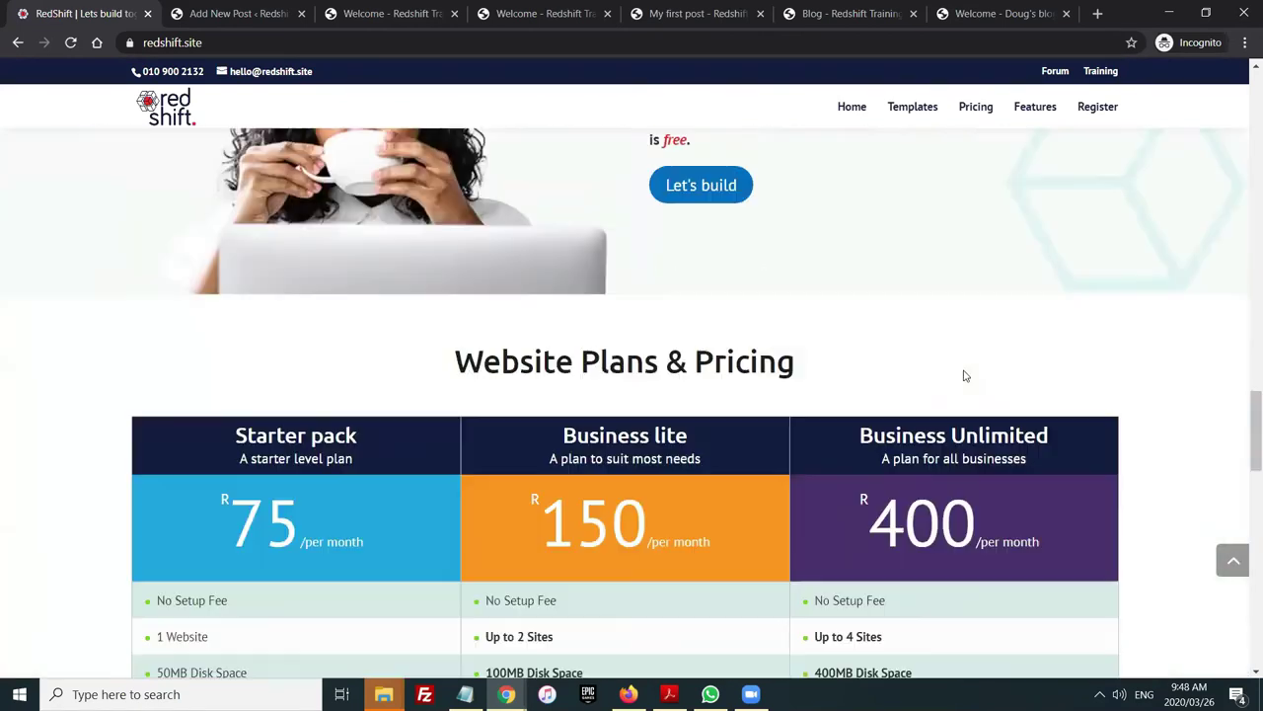
{"action": "scroll", "coordinate": [964, 372], "scroll_direction": "down", "scroll_amount": 1}
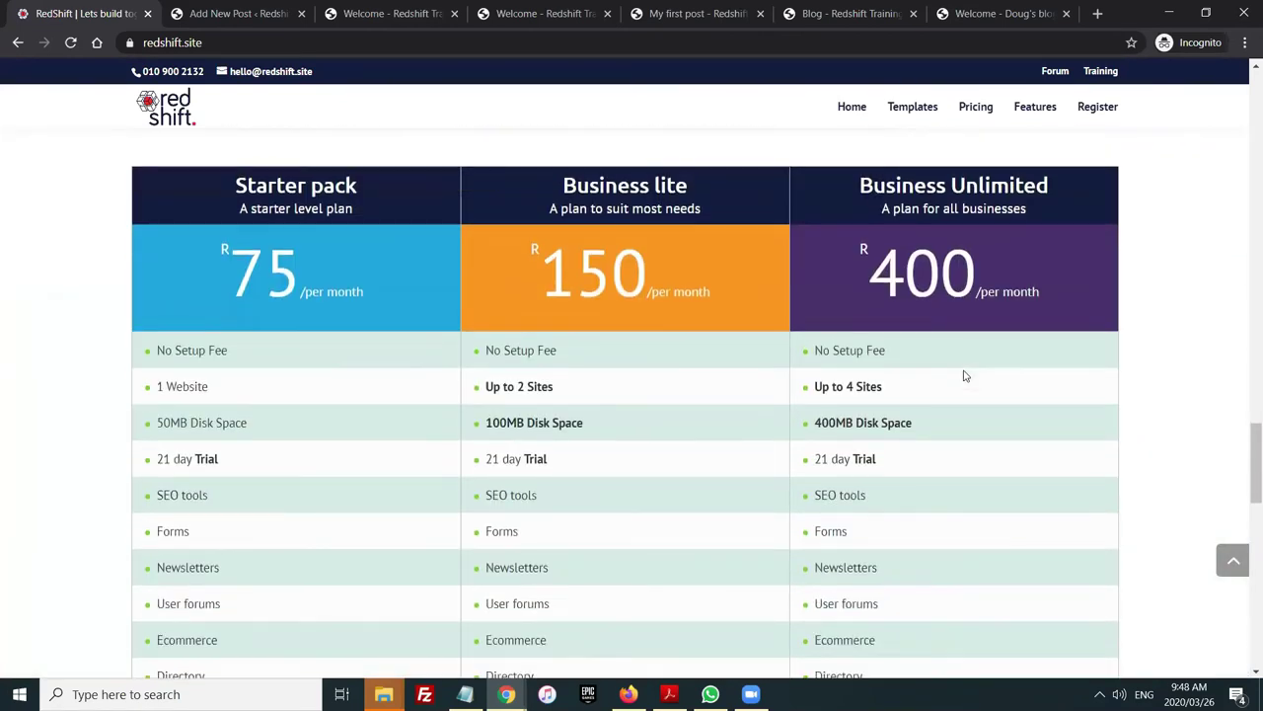
{"action": "scroll", "coordinate": [964, 379], "scroll_direction": "up", "scroll_amount": 1}
{"action": "scroll", "coordinate": [963, 379], "scroll_direction": "up", "scroll_amount": 1}
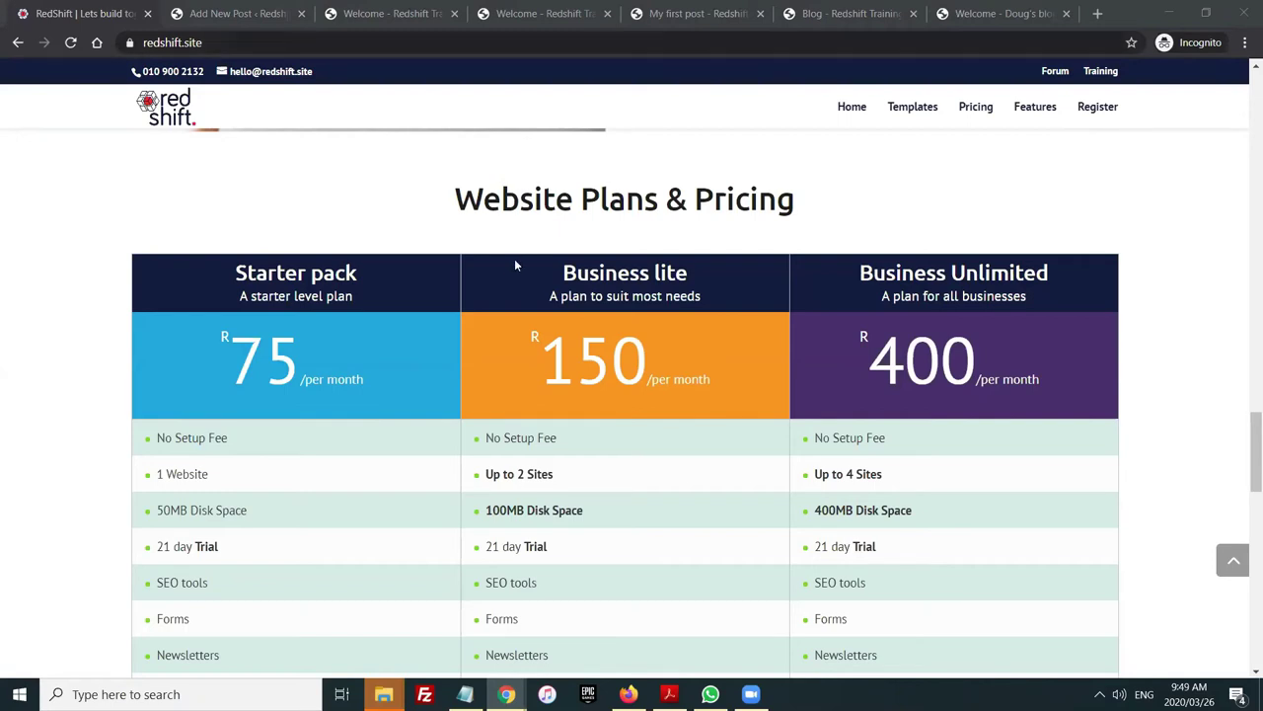
{"action": "scroll", "coordinate": [515, 271], "scroll_direction": "down", "scroll_amount": 1}
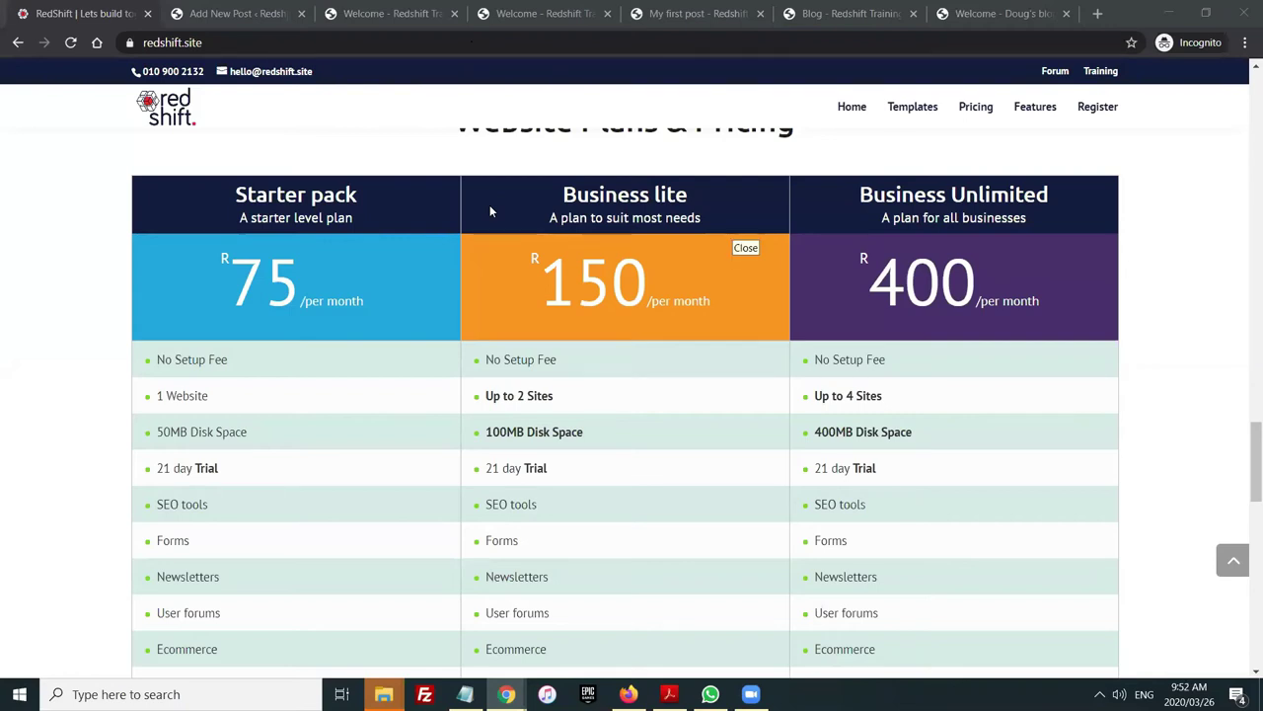
{"action": "left_click", "coordinate": [742, 247]}
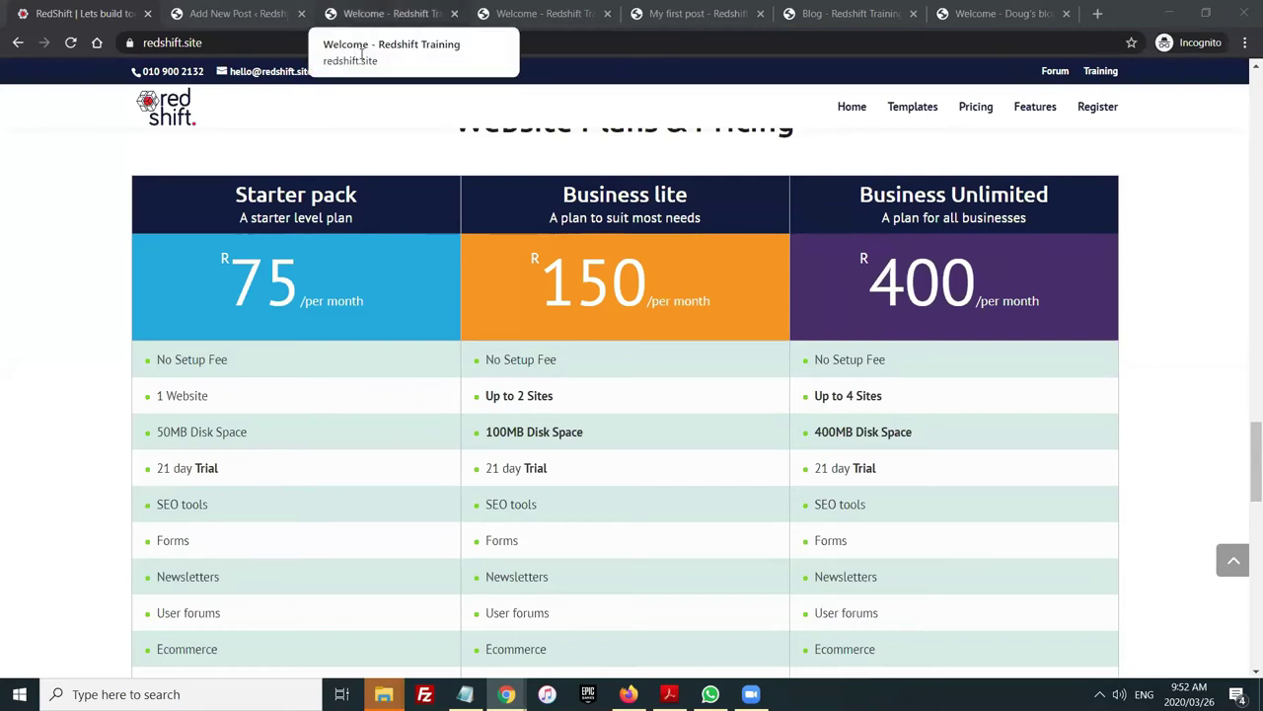
Switch to the training site's Welcome page and look through its sections, especially Our Products and the newsletter subscription
{"action": "left_click", "coordinate": [385, 14]}
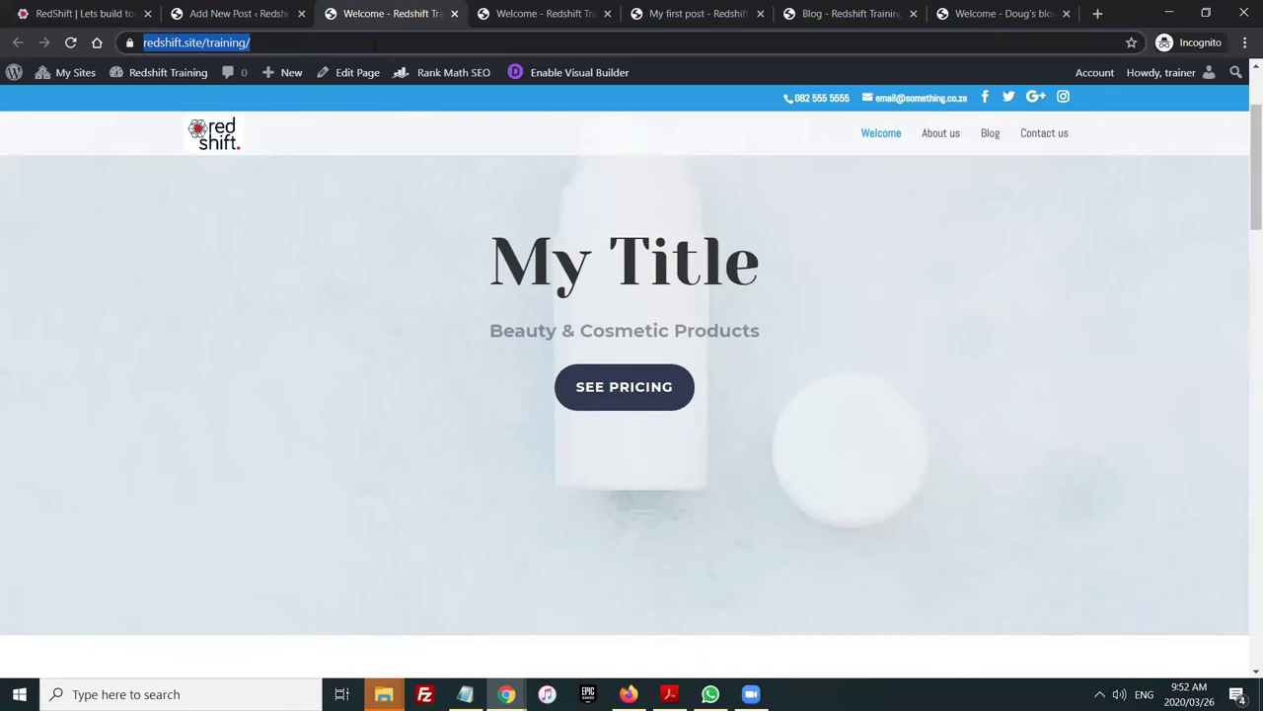
{"action": "left_click", "coordinate": [375, 43]}
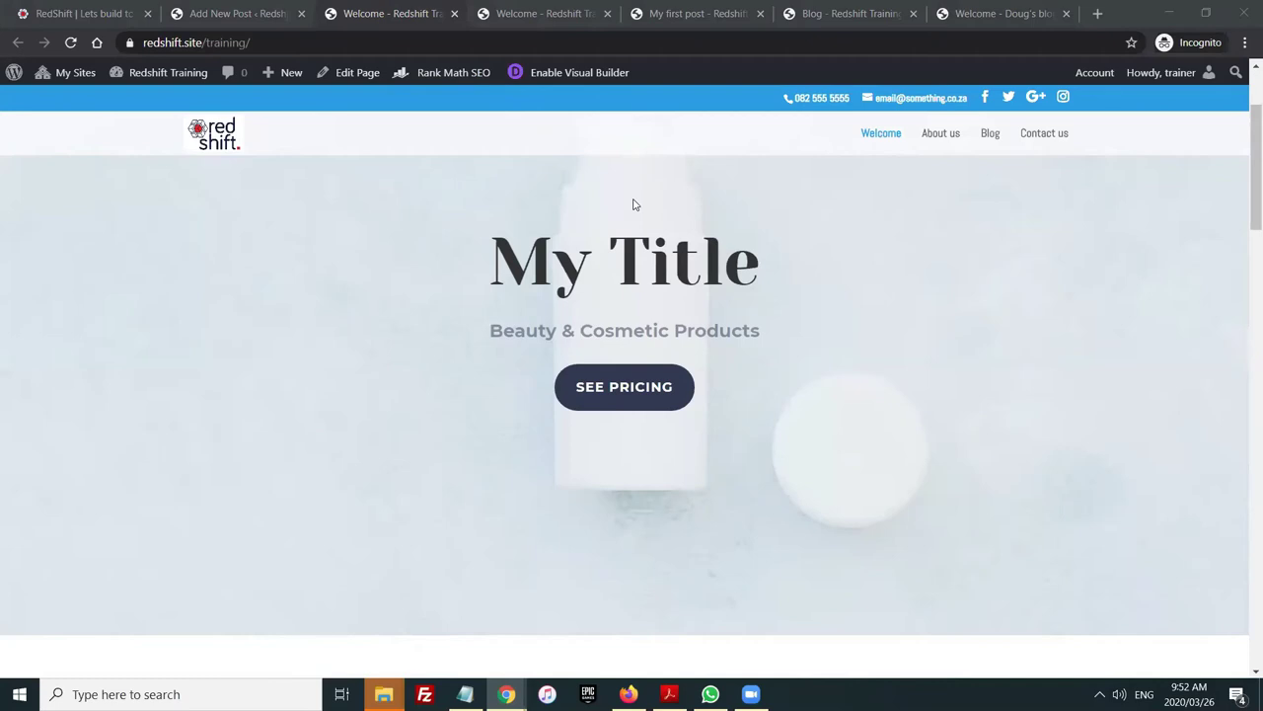
{"action": "scroll", "coordinate": [780, 339], "scroll_direction": "up", "scroll_amount": 1}
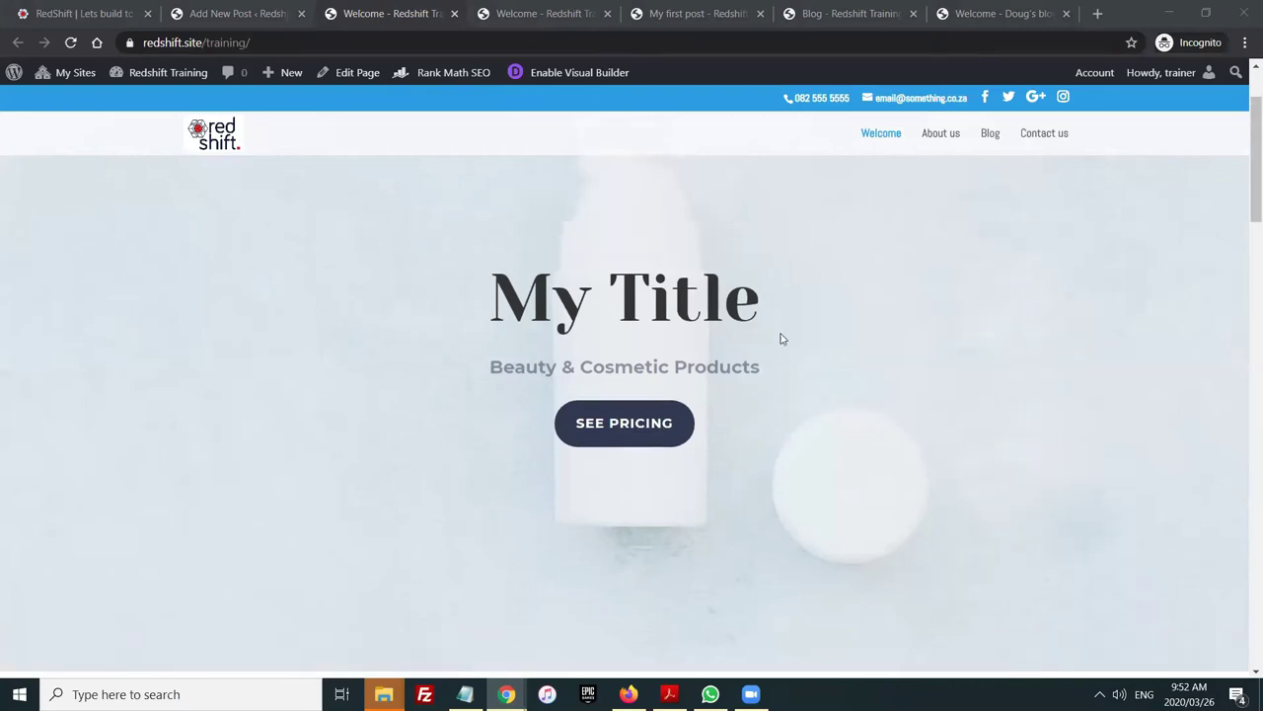
{"action": "scroll", "coordinate": [779, 336], "scroll_direction": "up", "scroll_amount": 2}
{"action": "scroll", "coordinate": [592, 234], "scroll_direction": "down", "scroll_amount": 2}
{"action": "scroll", "coordinate": [598, 268], "scroll_direction": "up", "scroll_amount": 2}
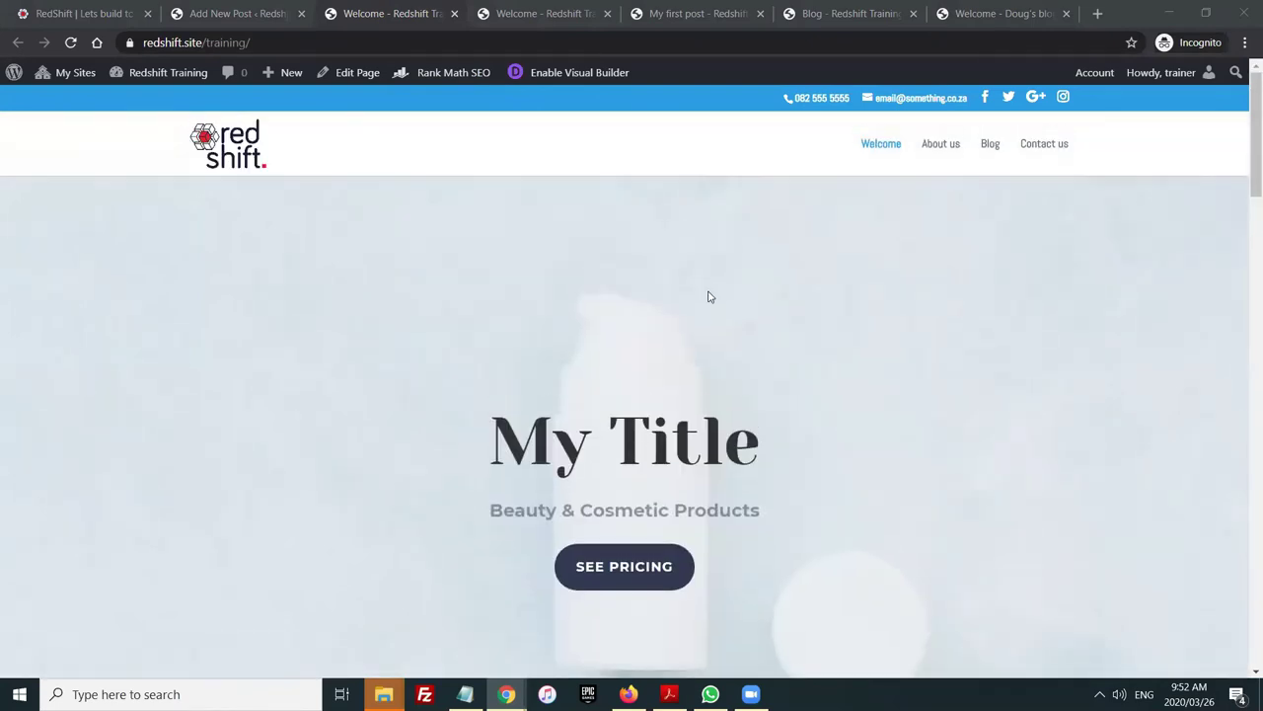
{"action": "scroll", "coordinate": [704, 291], "scroll_direction": "down", "scroll_amount": 14}
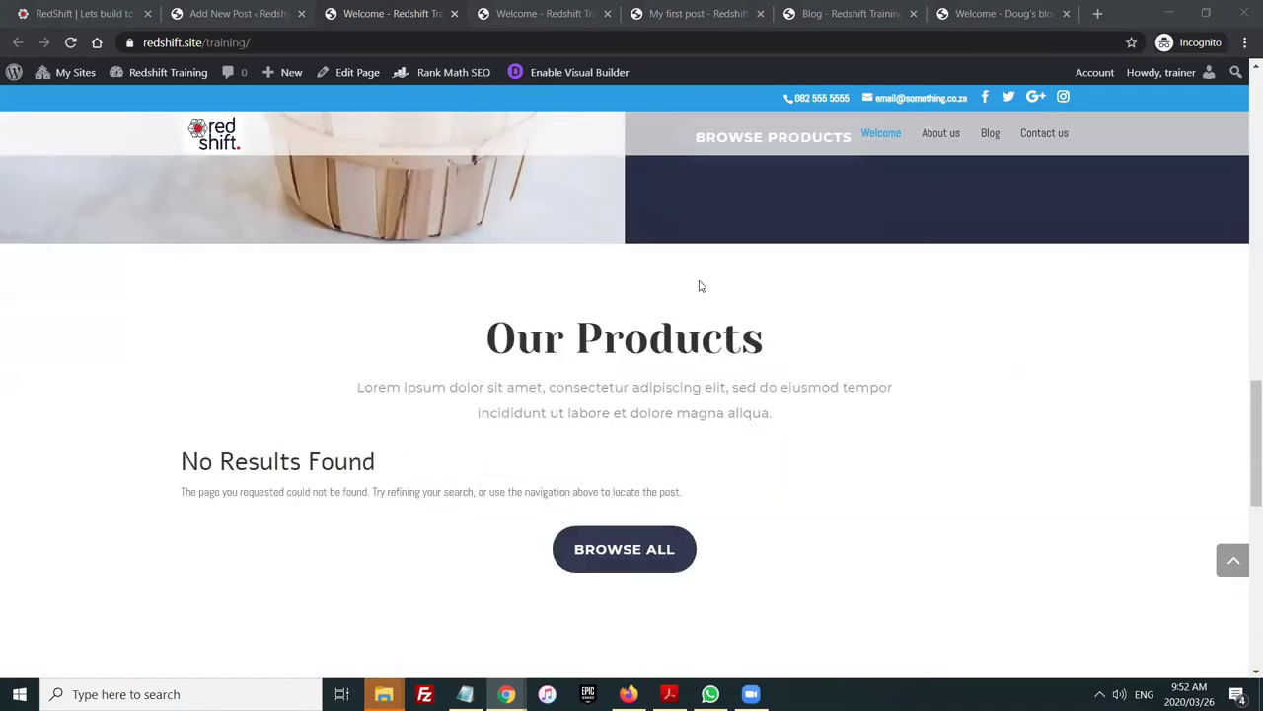
{"action": "scroll", "coordinate": [697, 321], "scroll_direction": "down", "scroll_amount": 7}
{"action": "scroll", "coordinate": [690, 314], "scroll_direction": "up", "scroll_amount": 6}
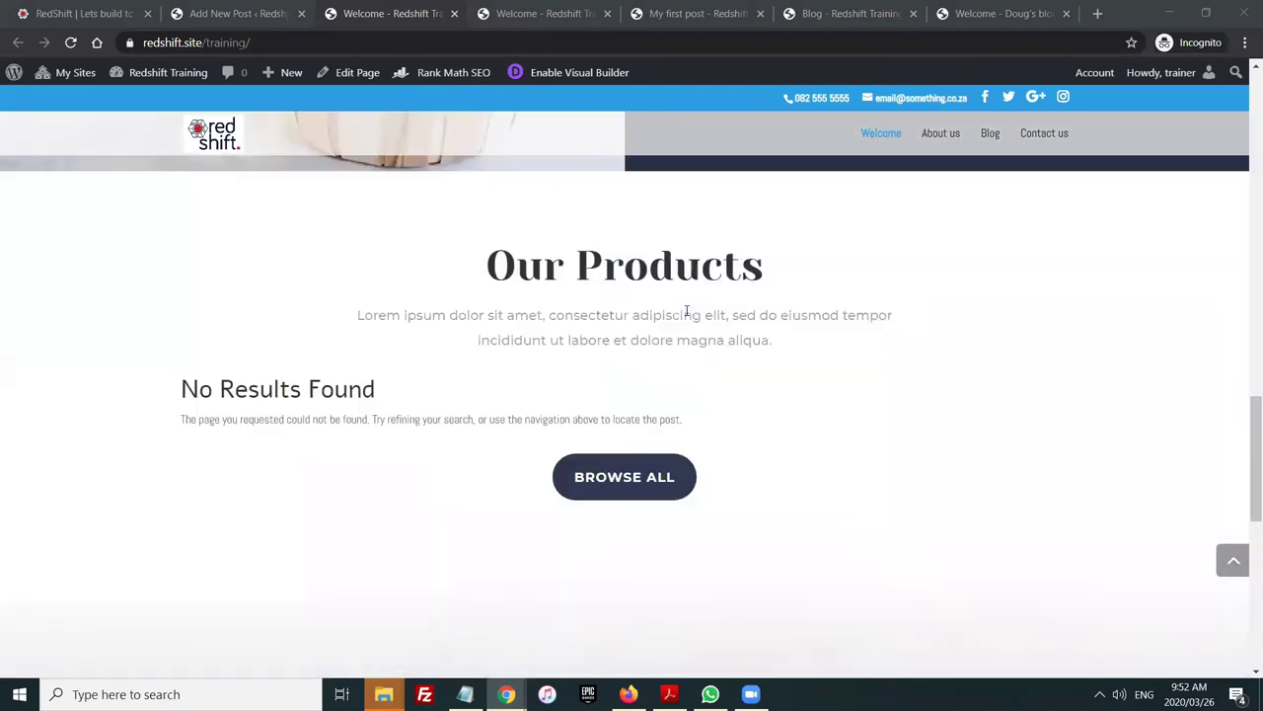
{"action": "scroll", "coordinate": [558, 285], "scroll_direction": "down", "scroll_amount": 3}
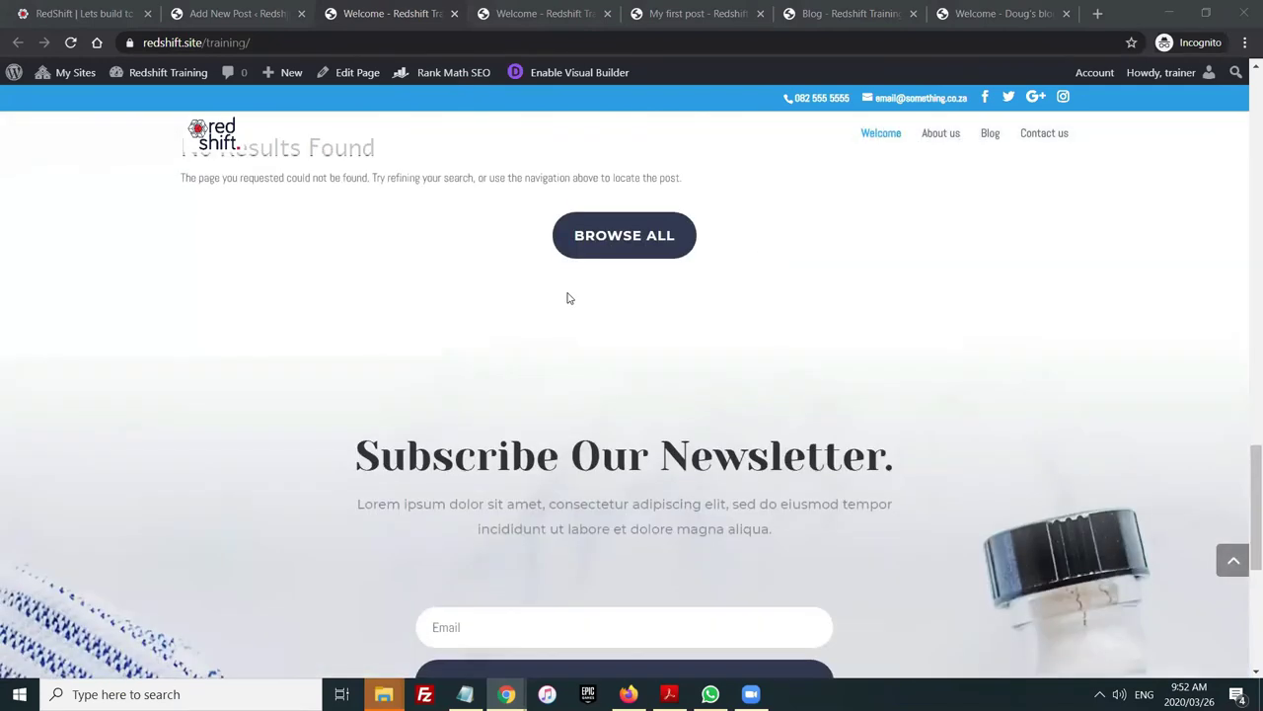
{"action": "scroll", "coordinate": [568, 298], "scroll_direction": "up", "scroll_amount": 4}
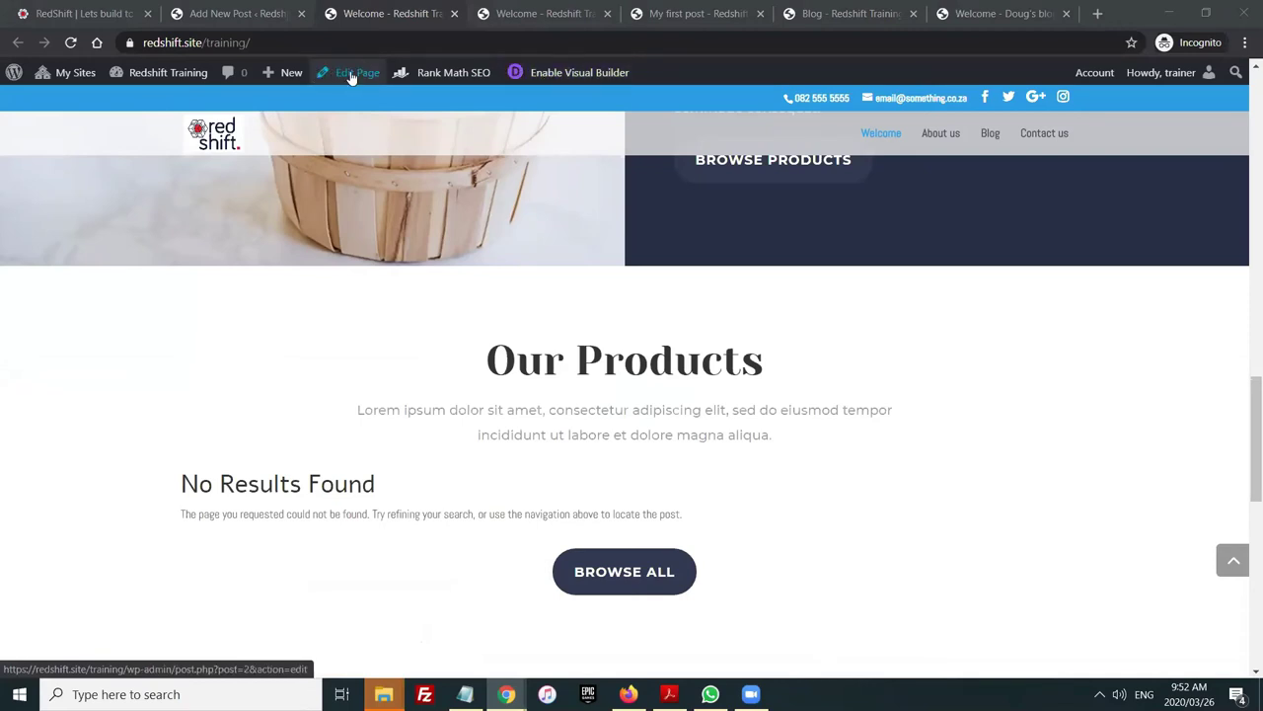
Enable the Visual Builder on the Welcome page without restoring the autosave
{"action": "left_click", "coordinate": [550, 75]}
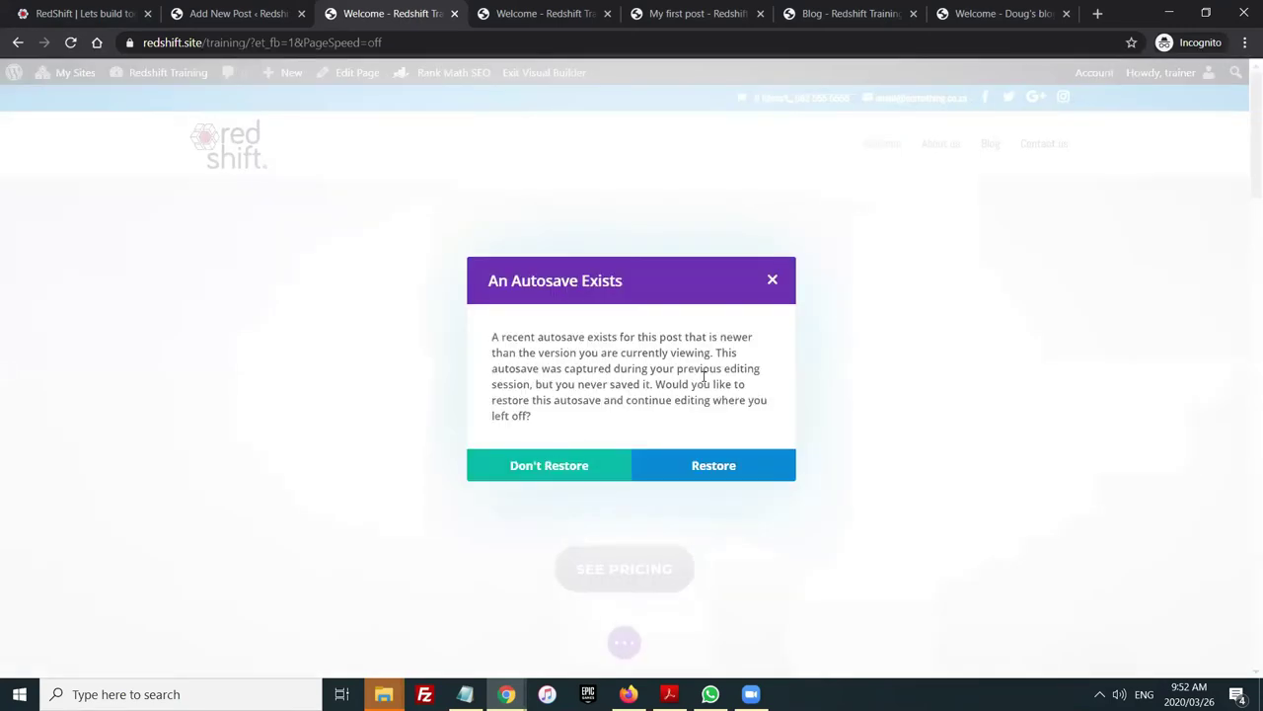
{"action": "left_click", "coordinate": [529, 464]}
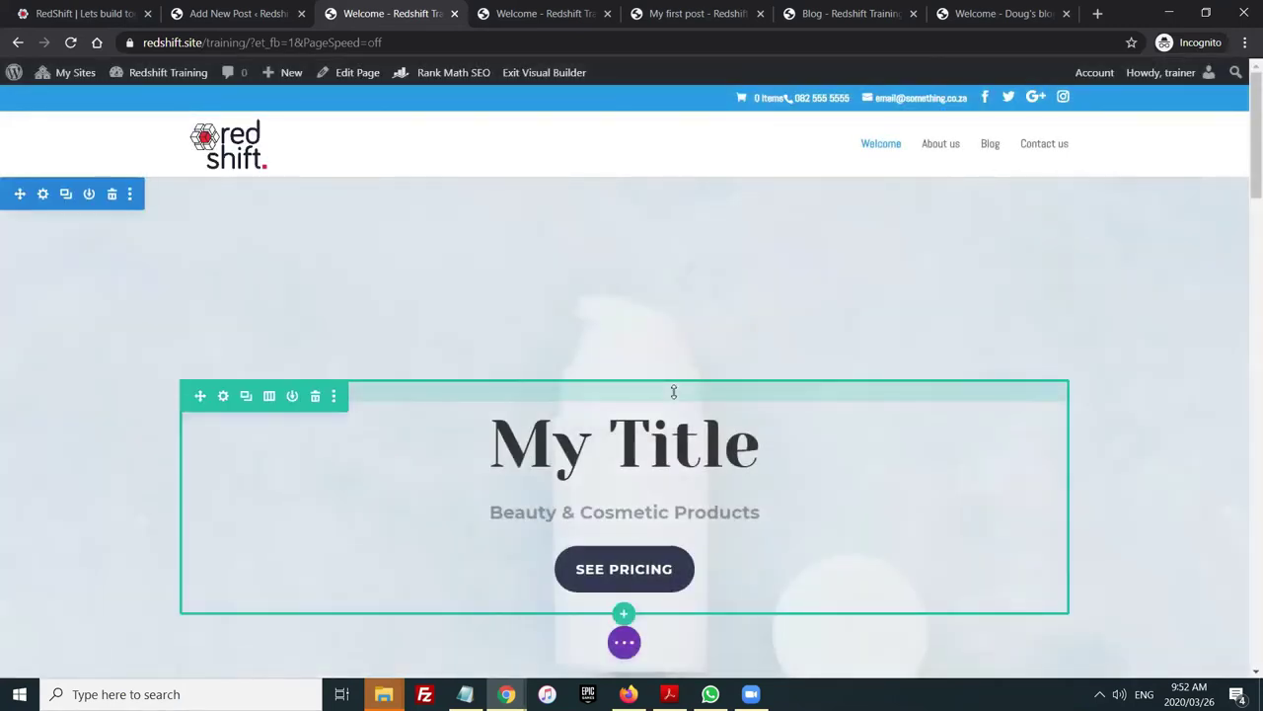
Change the "Our Products" heading to "Our Services" in its text module's content
{"action": "scroll", "coordinate": [675, 392], "scroll_direction": "down", "scroll_amount": 5}
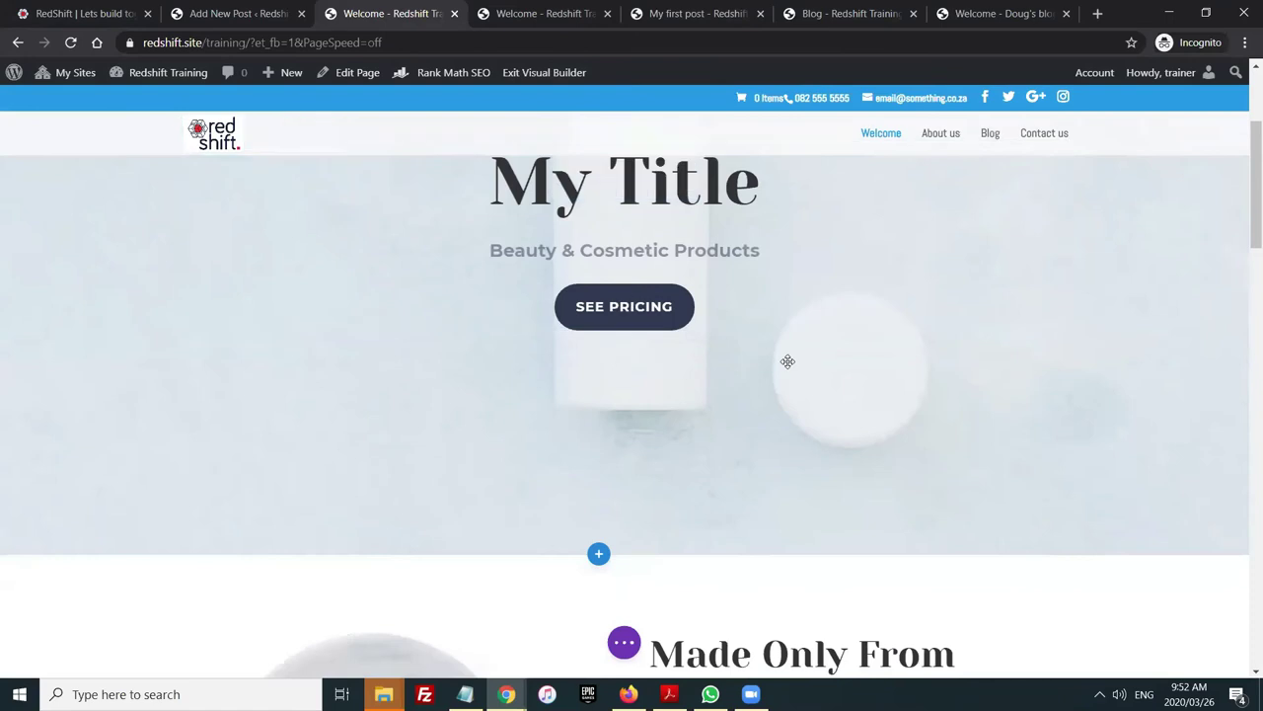
{"action": "scroll", "coordinate": [787, 361], "scroll_direction": "down", "scroll_amount": 7}
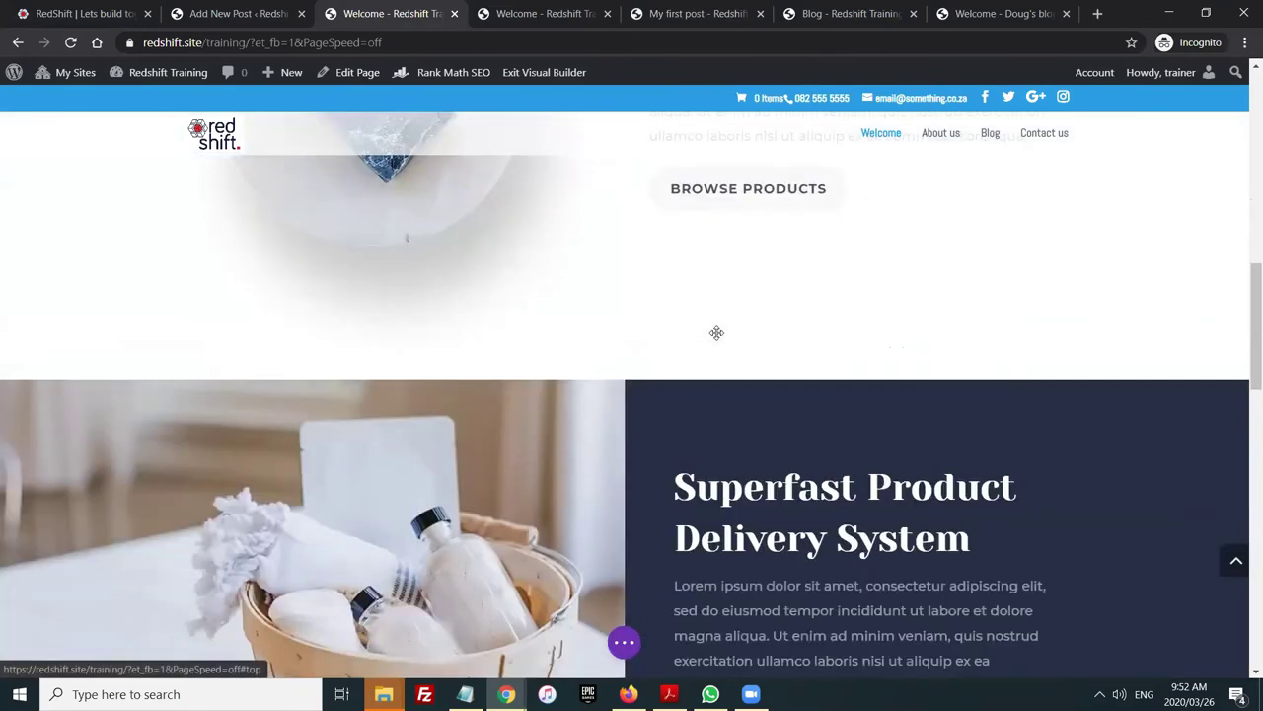
{"action": "scroll", "coordinate": [719, 330], "scroll_direction": "down", "scroll_amount": 4}
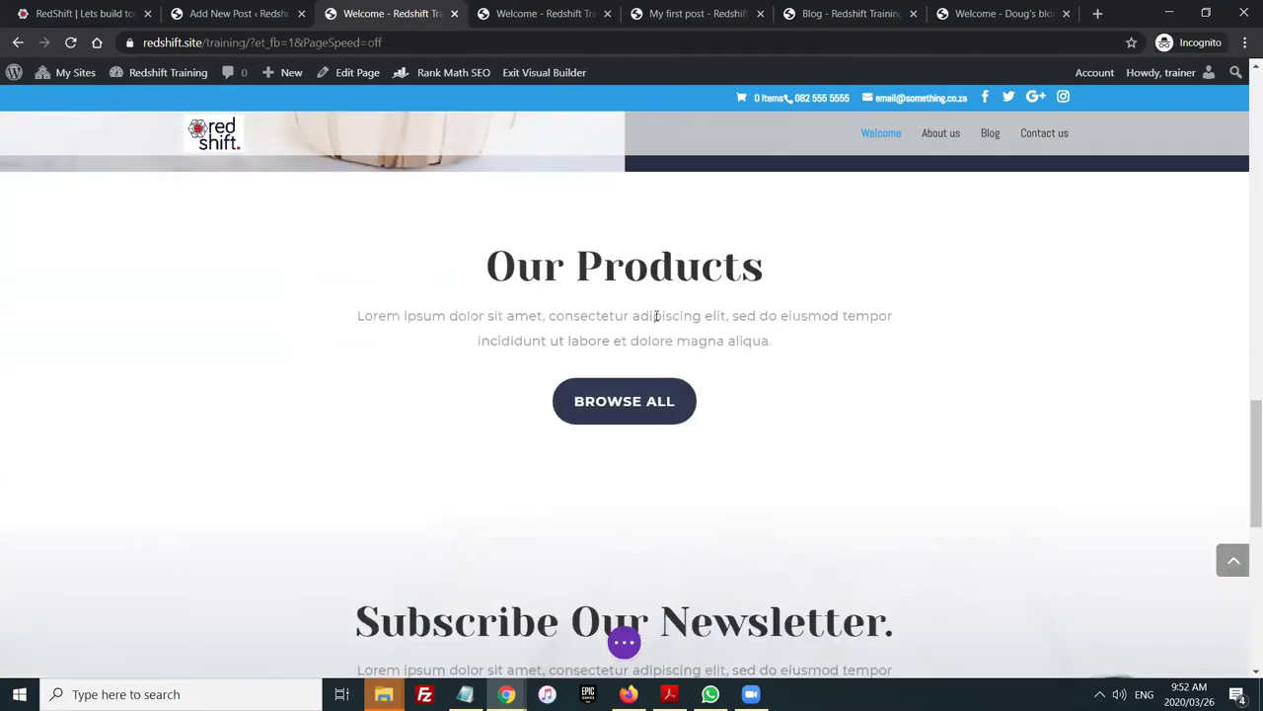
{"action": "mouse_move", "coordinate": [596, 282]}
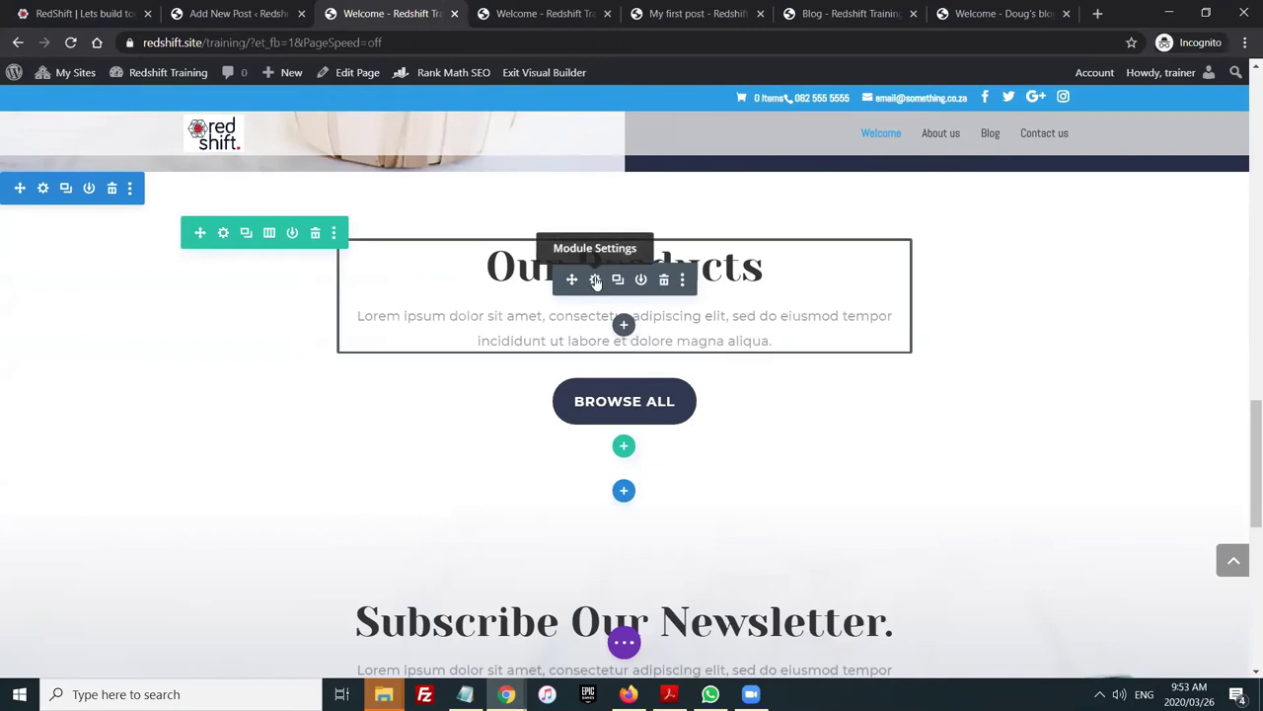
{"action": "left_click", "coordinate": [595, 280]}
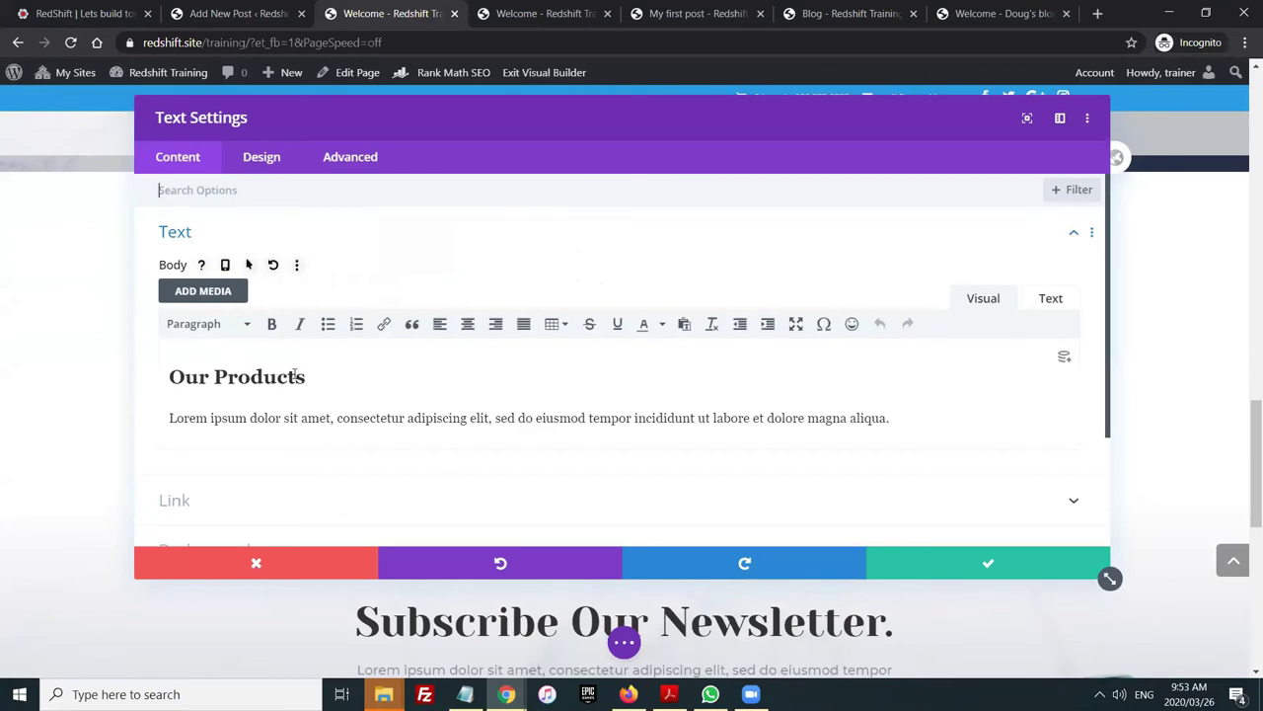
{"action": "left_click_drag", "start_coordinate": [221, 376], "coordinate": [297, 376]}
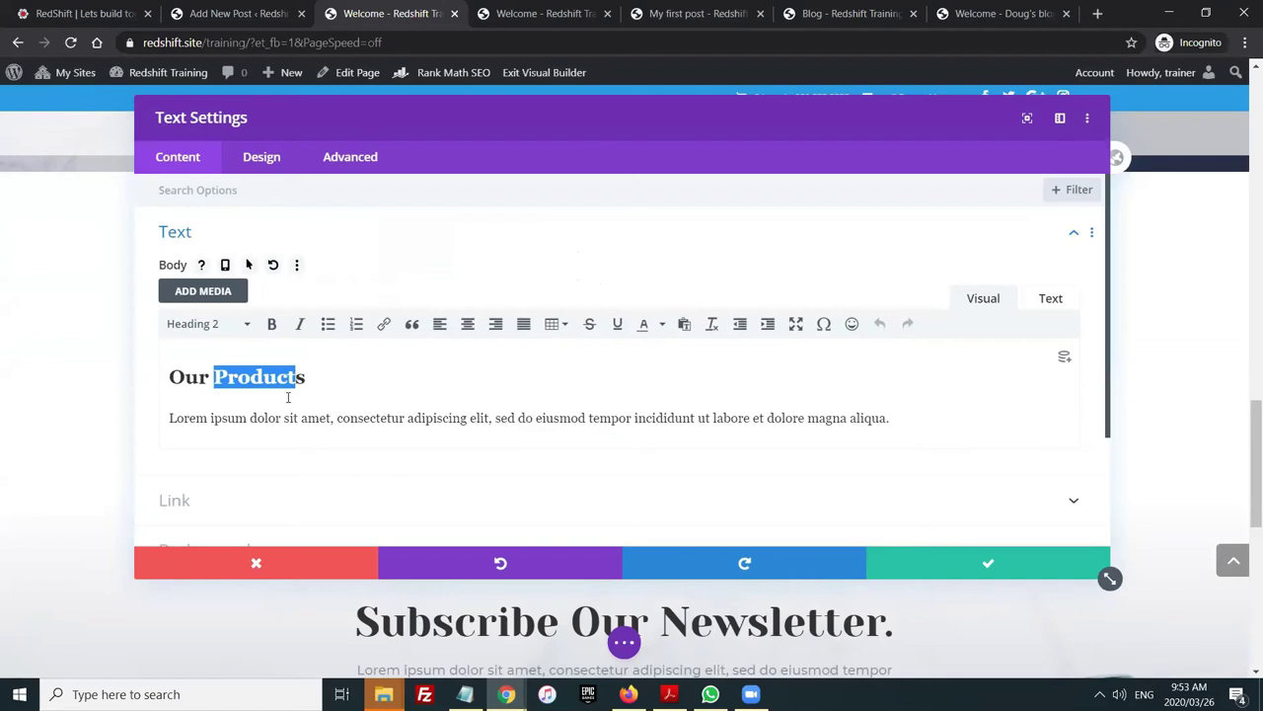
{"action": "type", "text": "Servicess"}
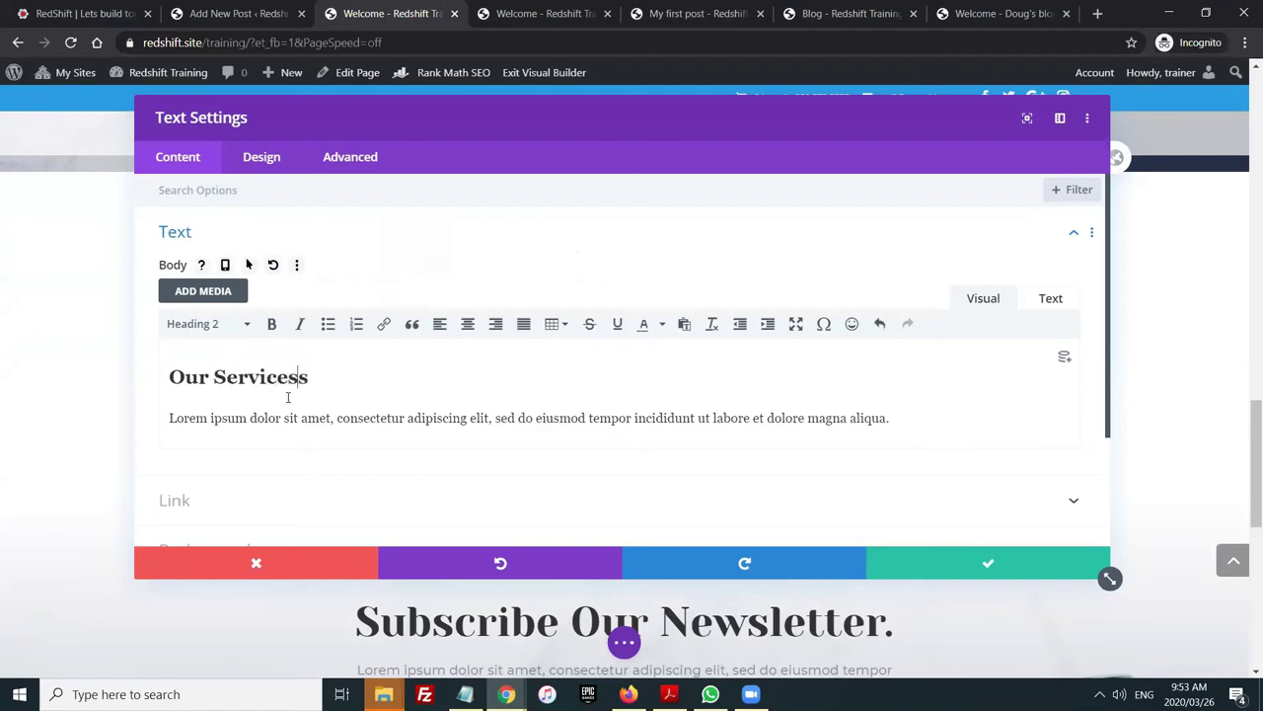
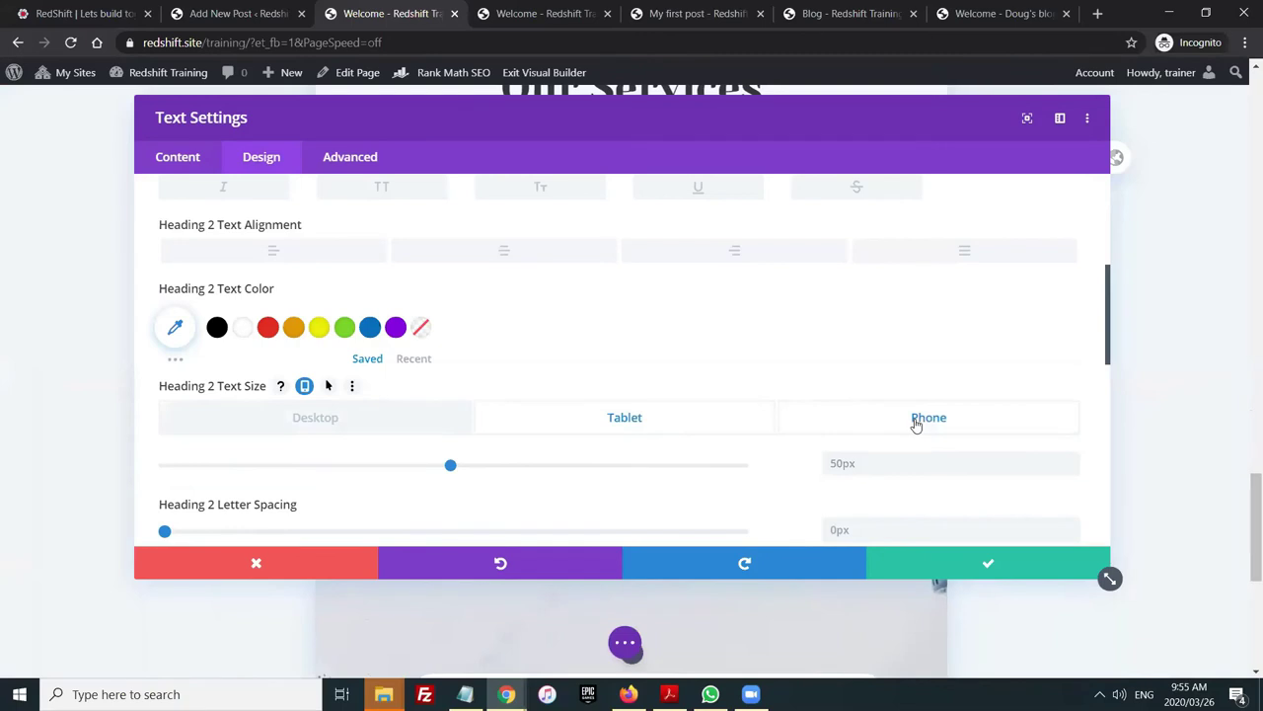
Set the text module's Heading 2 text size to 42px for tablet and 34px for phone
{"action": "left_click", "coordinate": [613, 429]}
{"action": "mouse_move", "coordinate": [424, 468]}
{"action": "left_mouse_down"}
{"action": "mouse_move", "coordinate": [387, 470]}
{"action": "mouse_move", "coordinate": [404, 474]}
{"action": "left_mouse_up"}
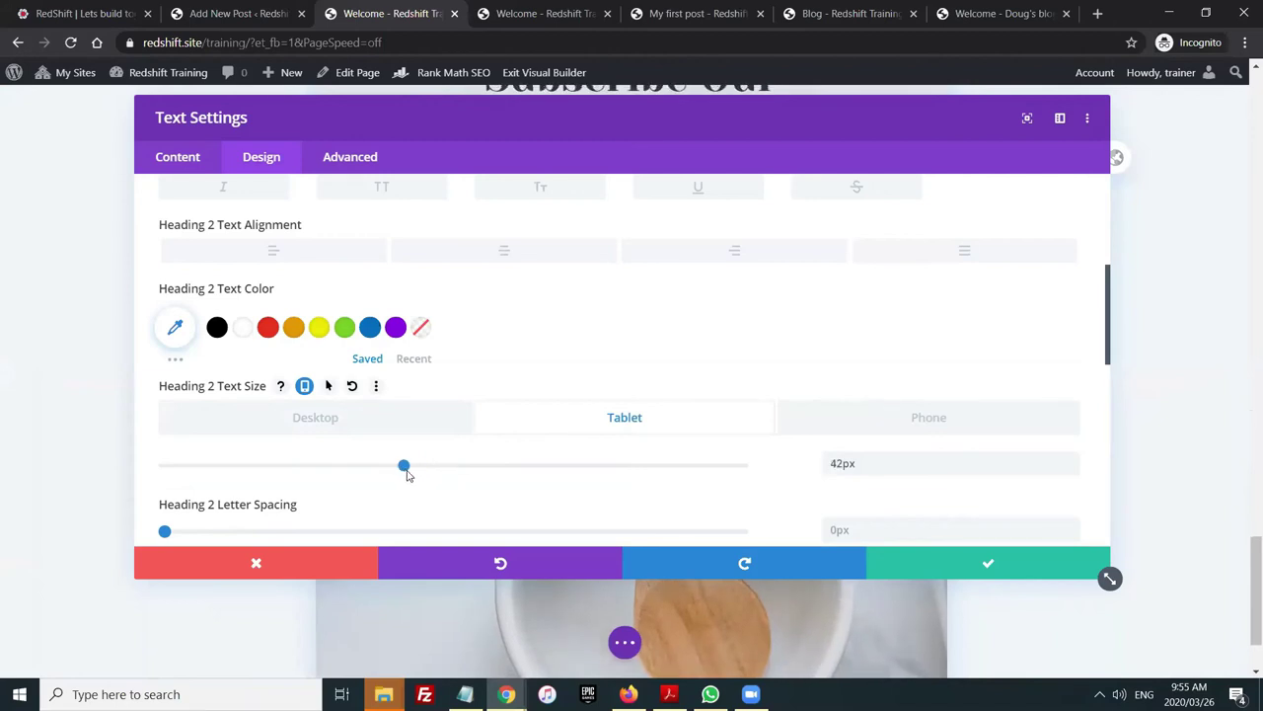
{"action": "left_click", "coordinate": [894, 424]}
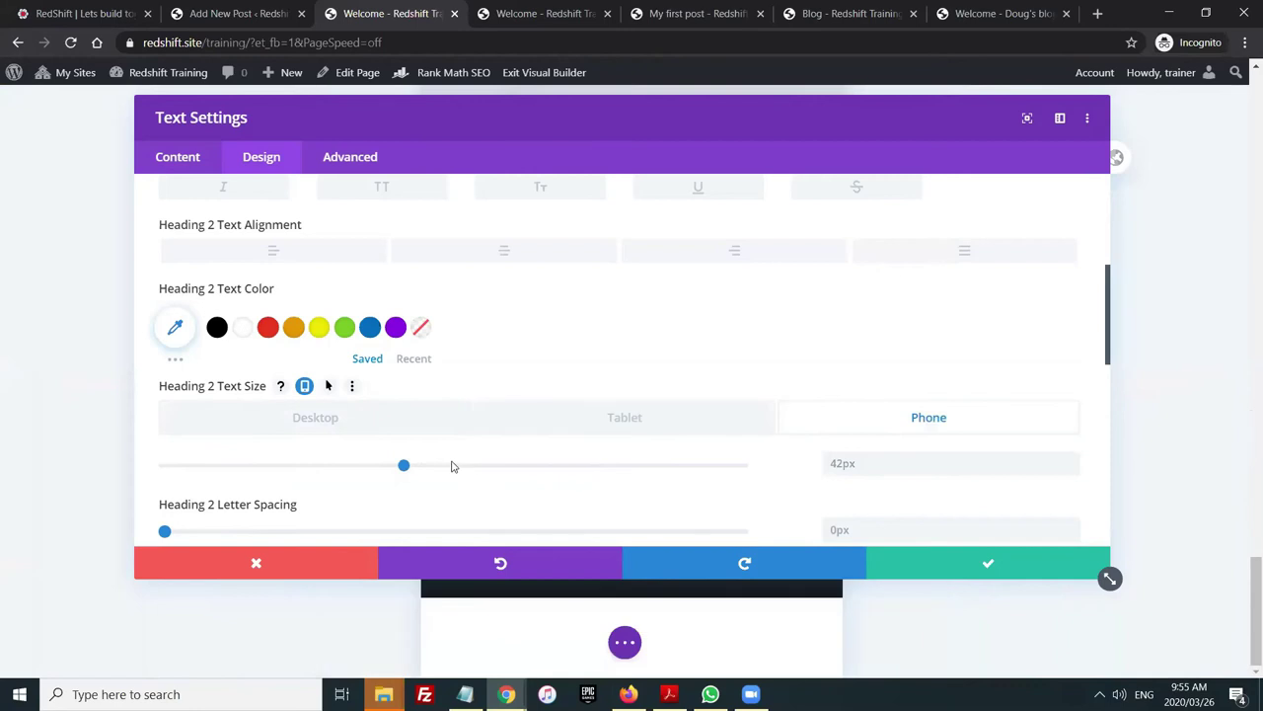
{"action": "left_click_drag", "start_coordinate": [404, 468], "coordinate": [357, 476]}
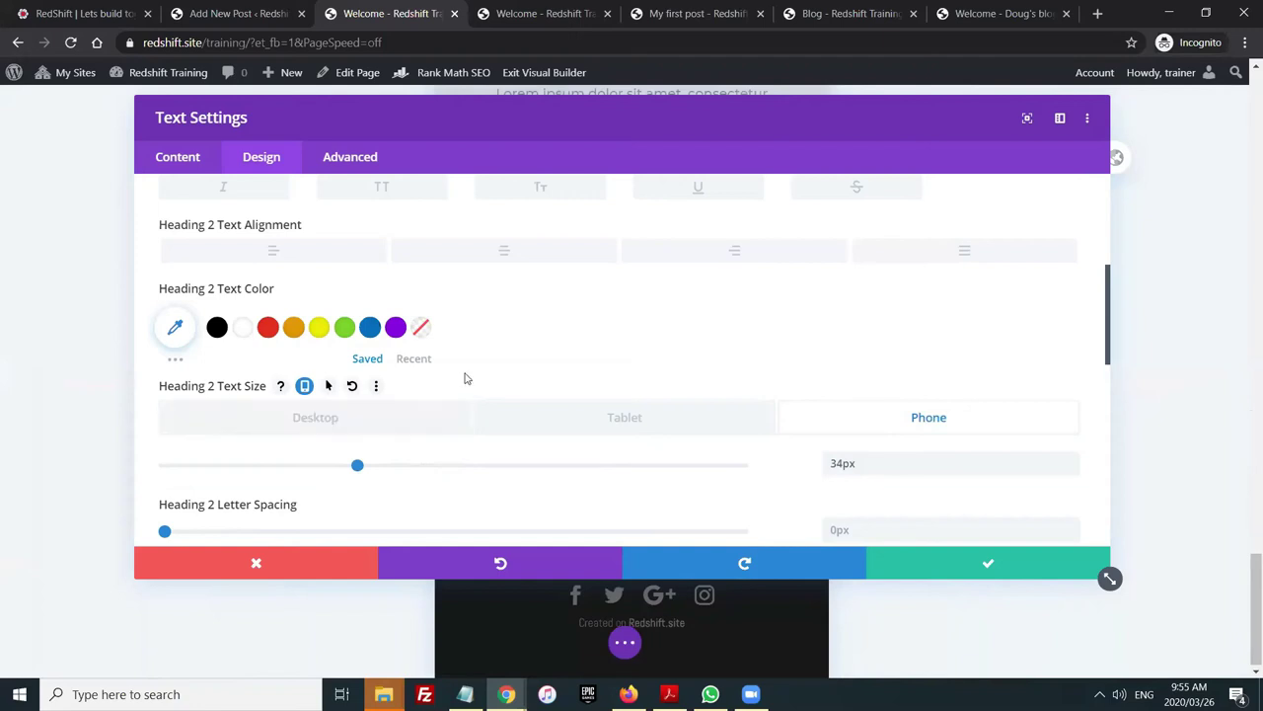
Set the Heading 2 text color of the "Our Services" text module to purple and save the module settings
{"action": "scroll", "coordinate": [494, 406], "scroll_direction": "down", "scroll_amount": 3}
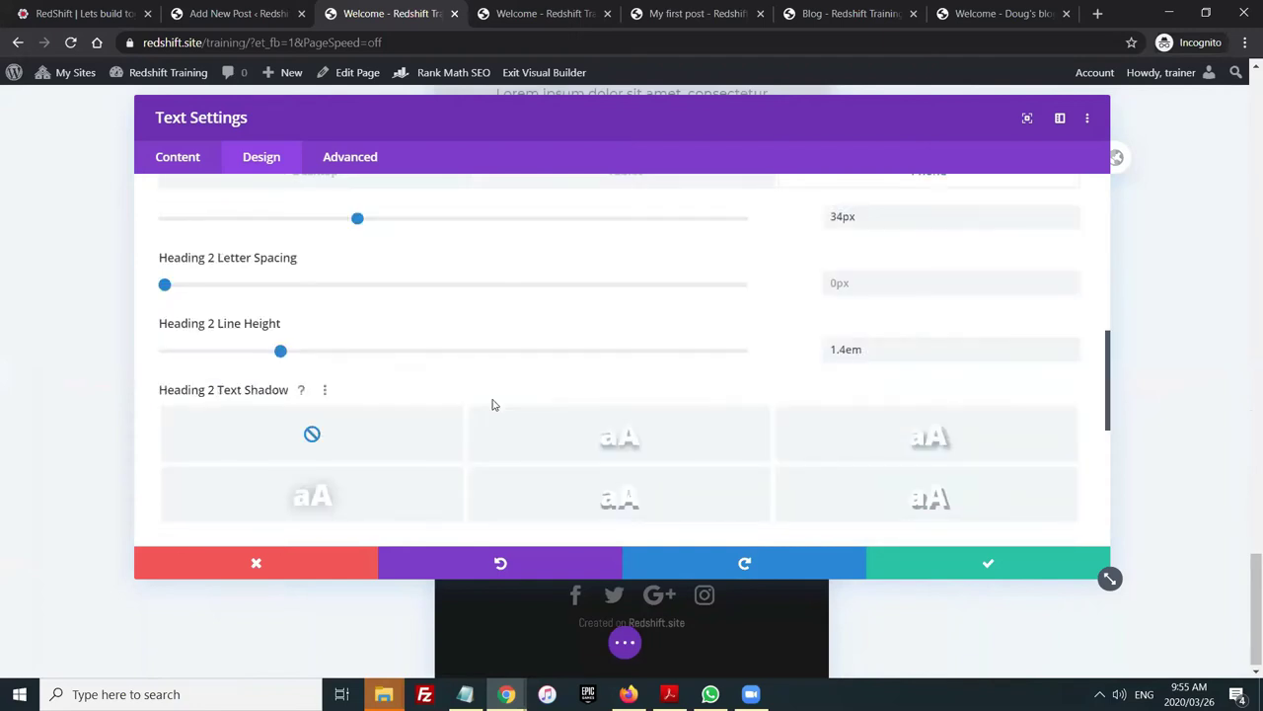
{"action": "scroll", "coordinate": [488, 404], "scroll_direction": "up", "scroll_amount": 3}
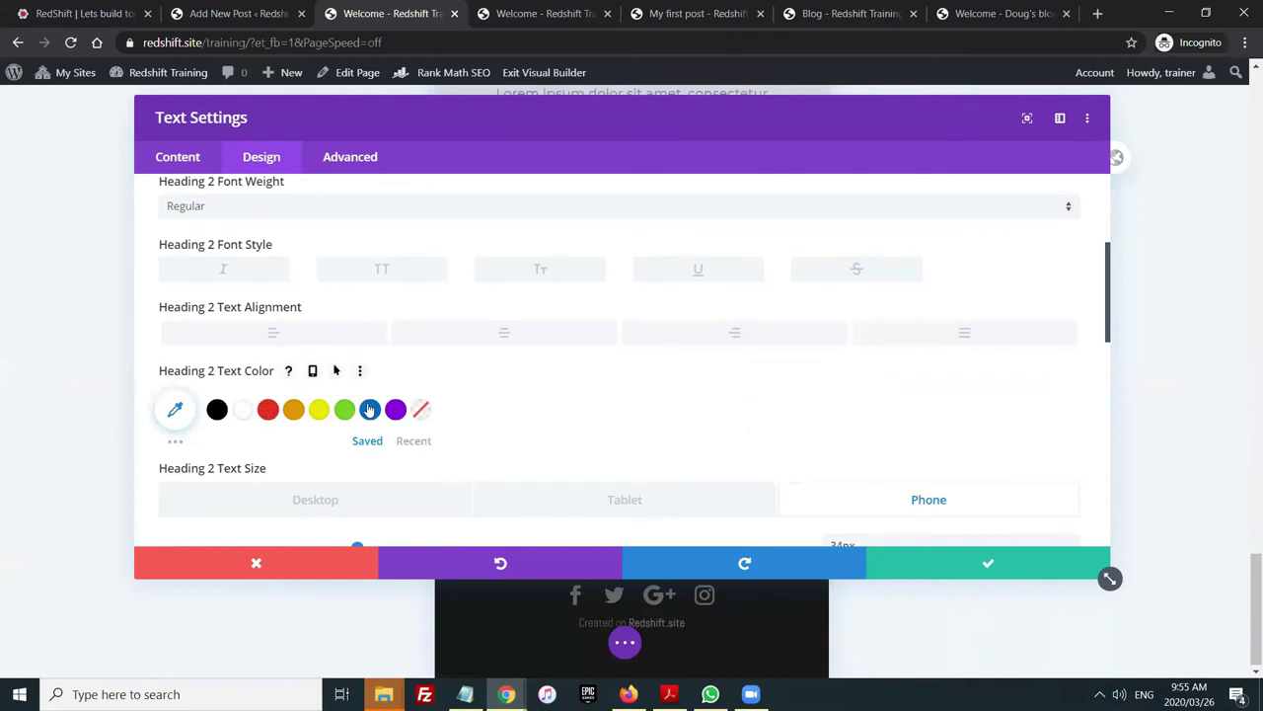
{"action": "left_click", "coordinate": [395, 410]}
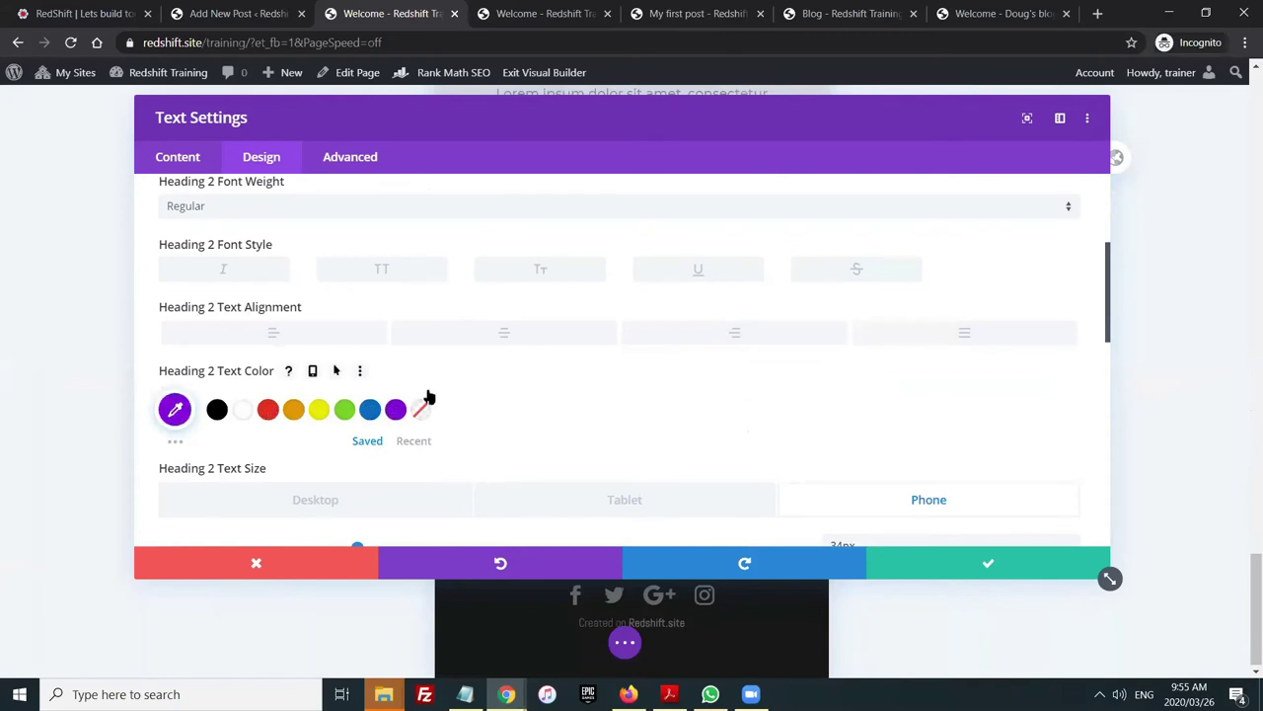
{"action": "scroll", "coordinate": [726, 291], "scroll_direction": "down", "scroll_amount": 3}
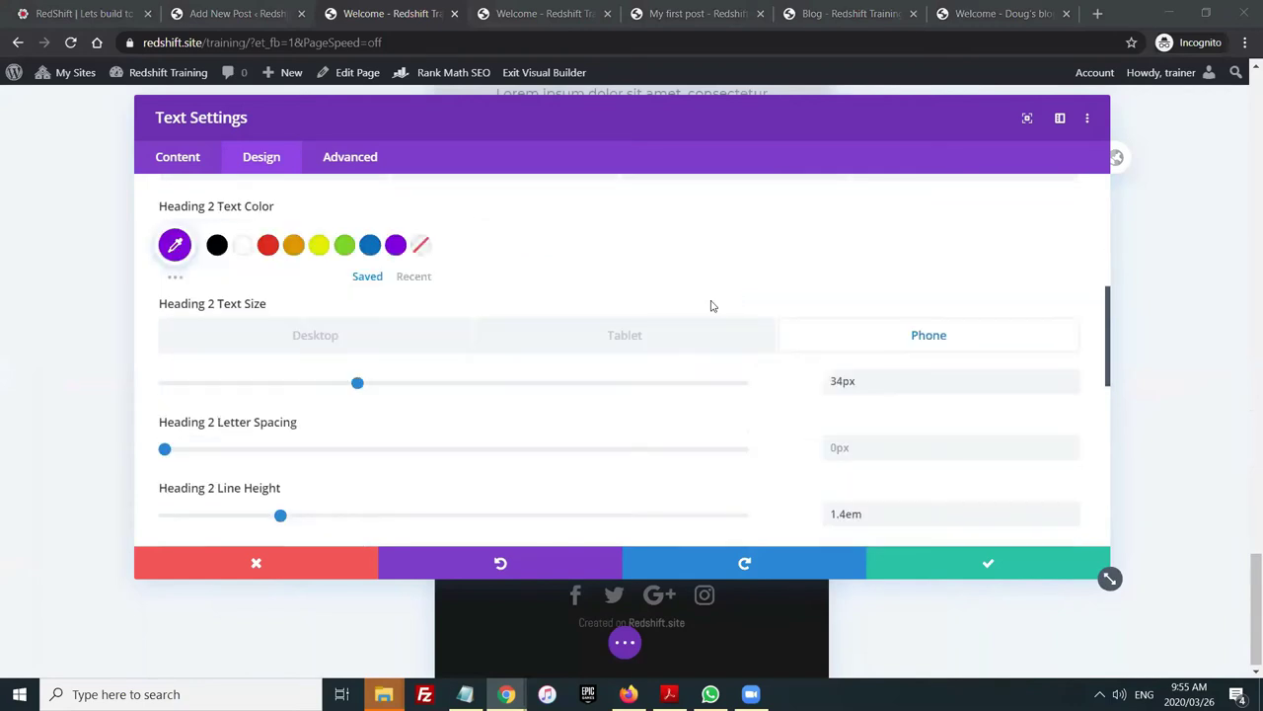
{"action": "scroll", "coordinate": [739, 470], "scroll_direction": "down", "scroll_amount": 2}
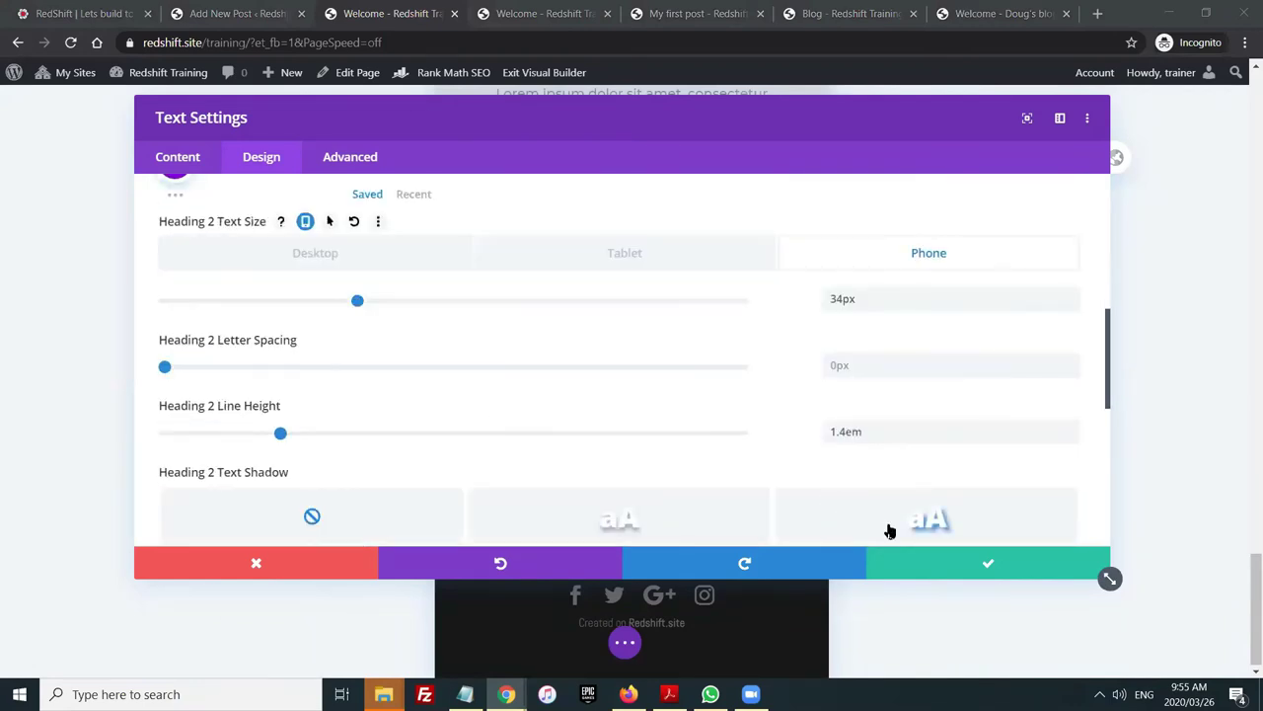
{"action": "left_click", "coordinate": [987, 564]}
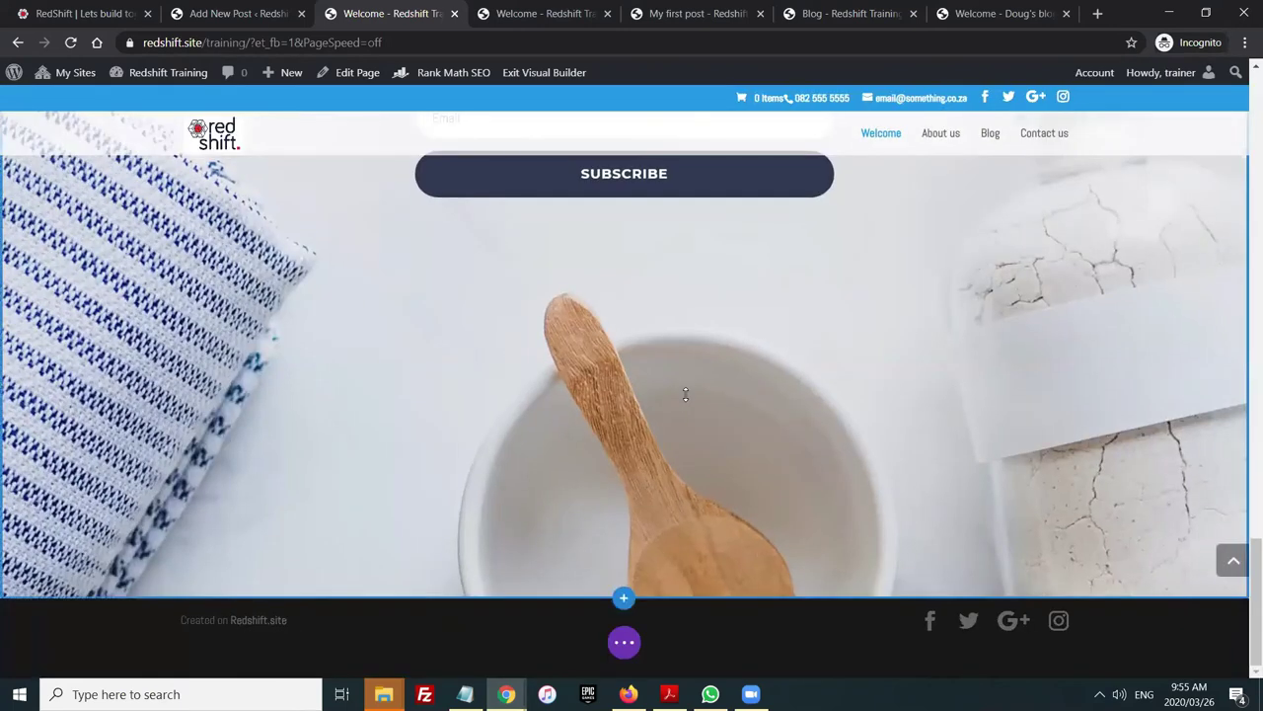
Save the edited Welcome page and exit the Visual Builder
{"action": "scroll", "coordinate": [712, 375], "scroll_direction": "up", "scroll_amount": 10}
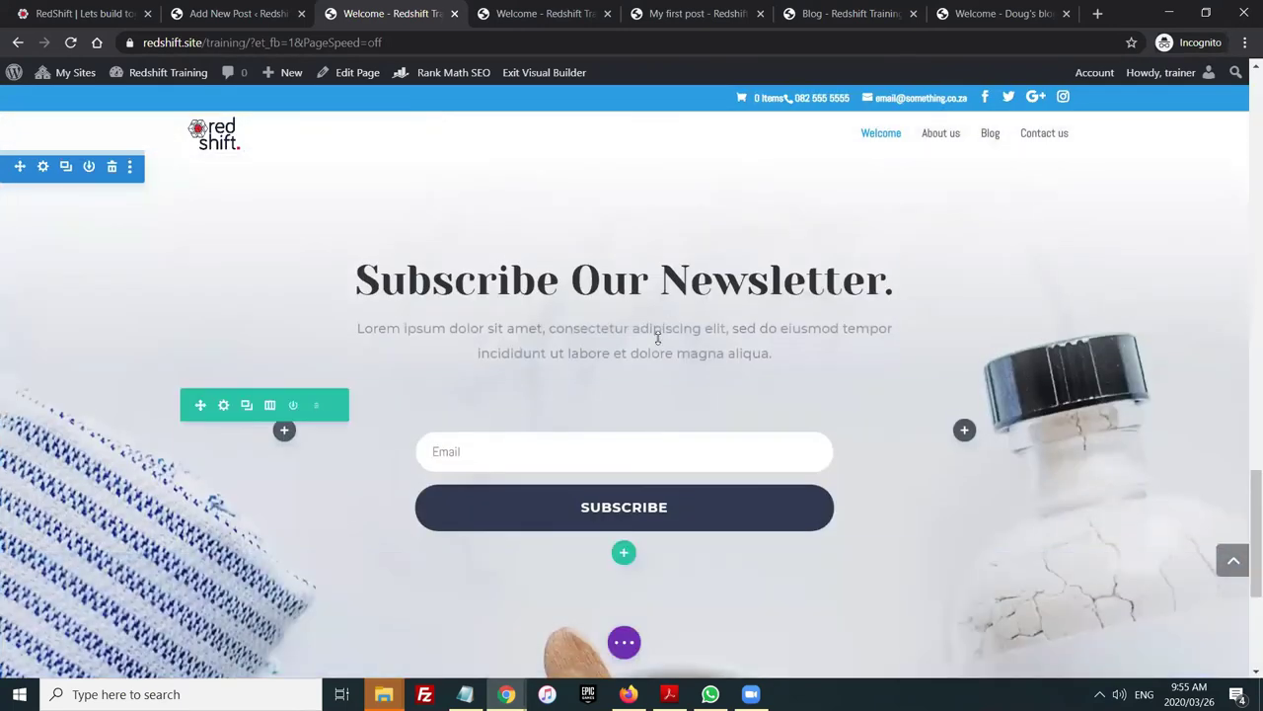
{"action": "scroll", "coordinate": [658, 338], "scroll_direction": "up", "scroll_amount": 1}
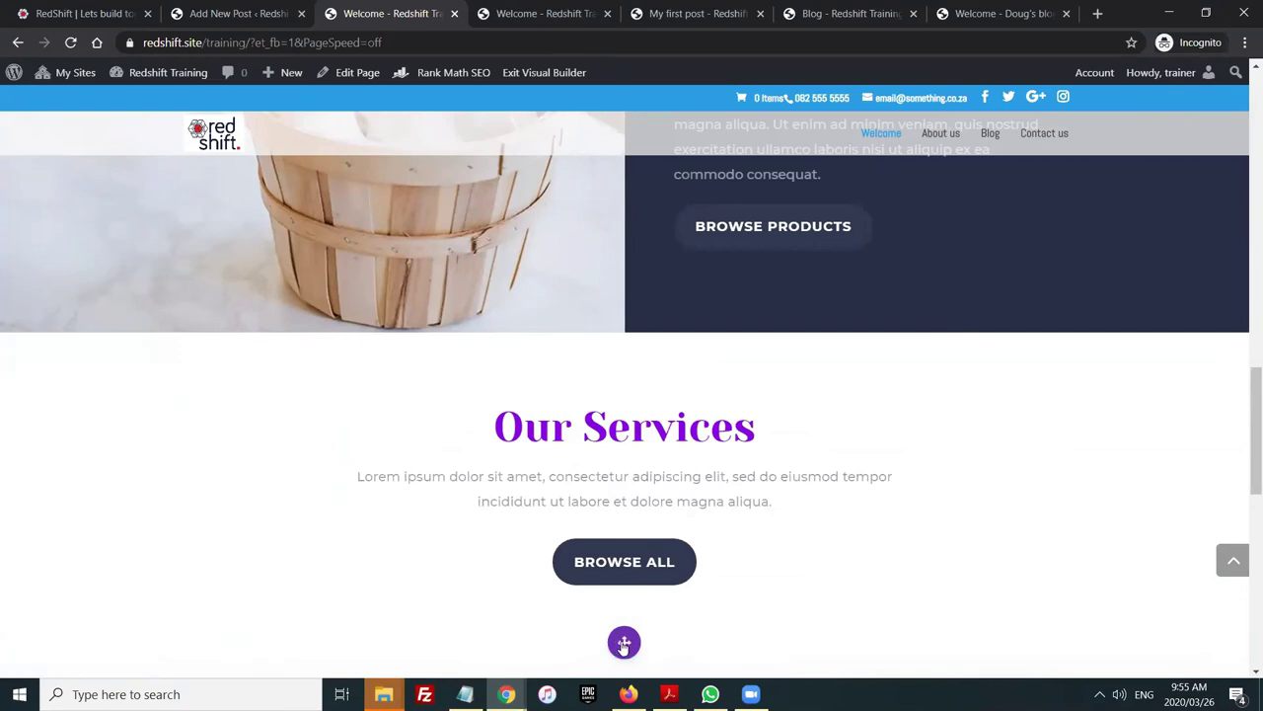
{"action": "left_click", "coordinate": [623, 644]}
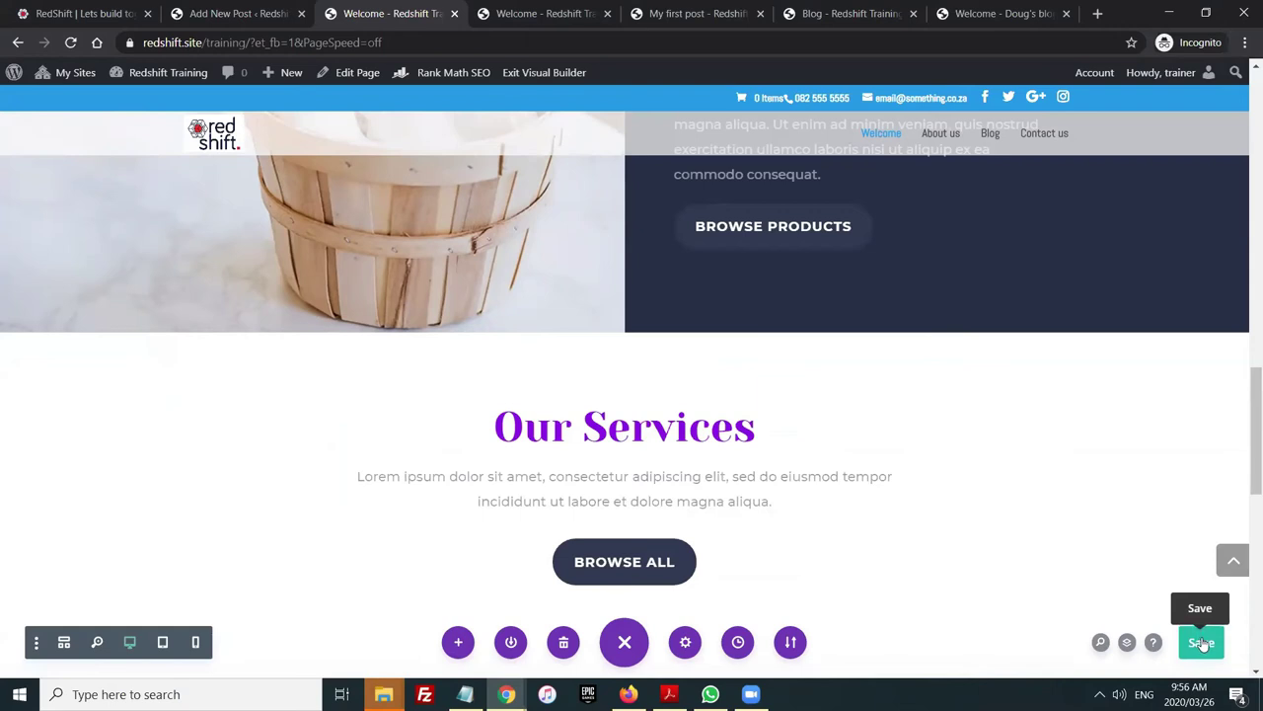
{"action": "left_click", "coordinate": [1201, 642]}
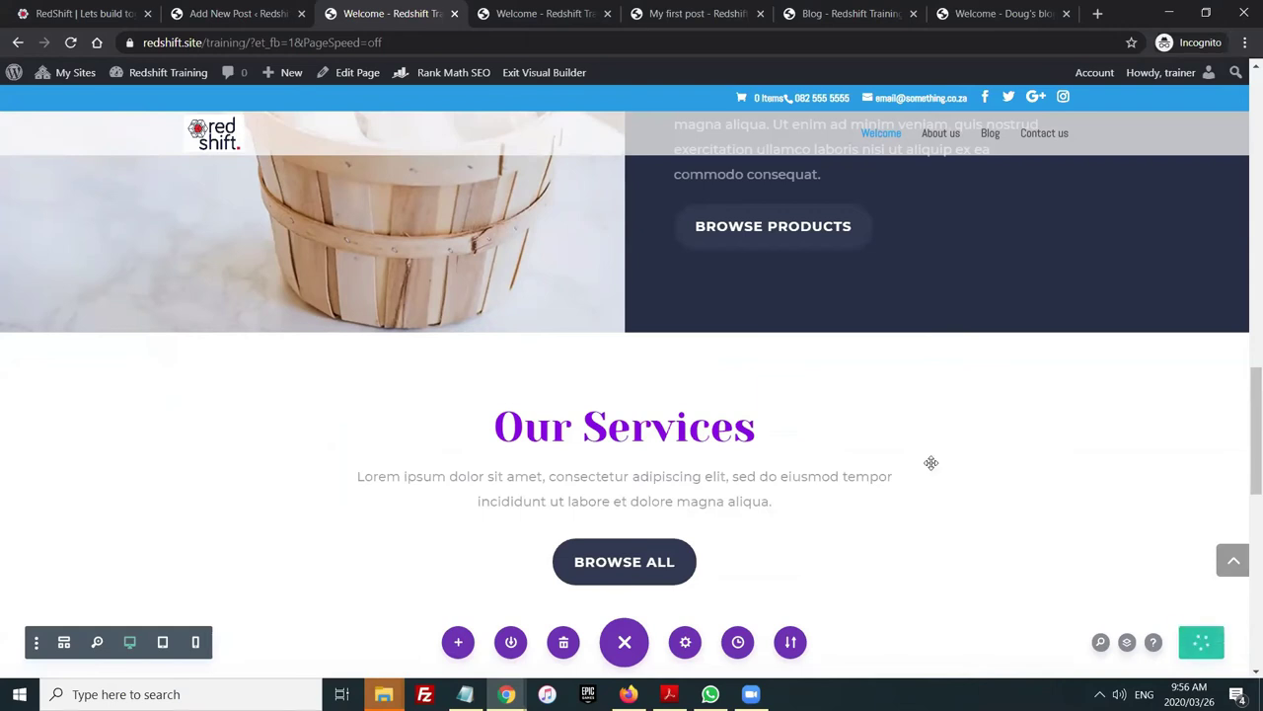
{"action": "mouse_move", "coordinate": [930, 462]}
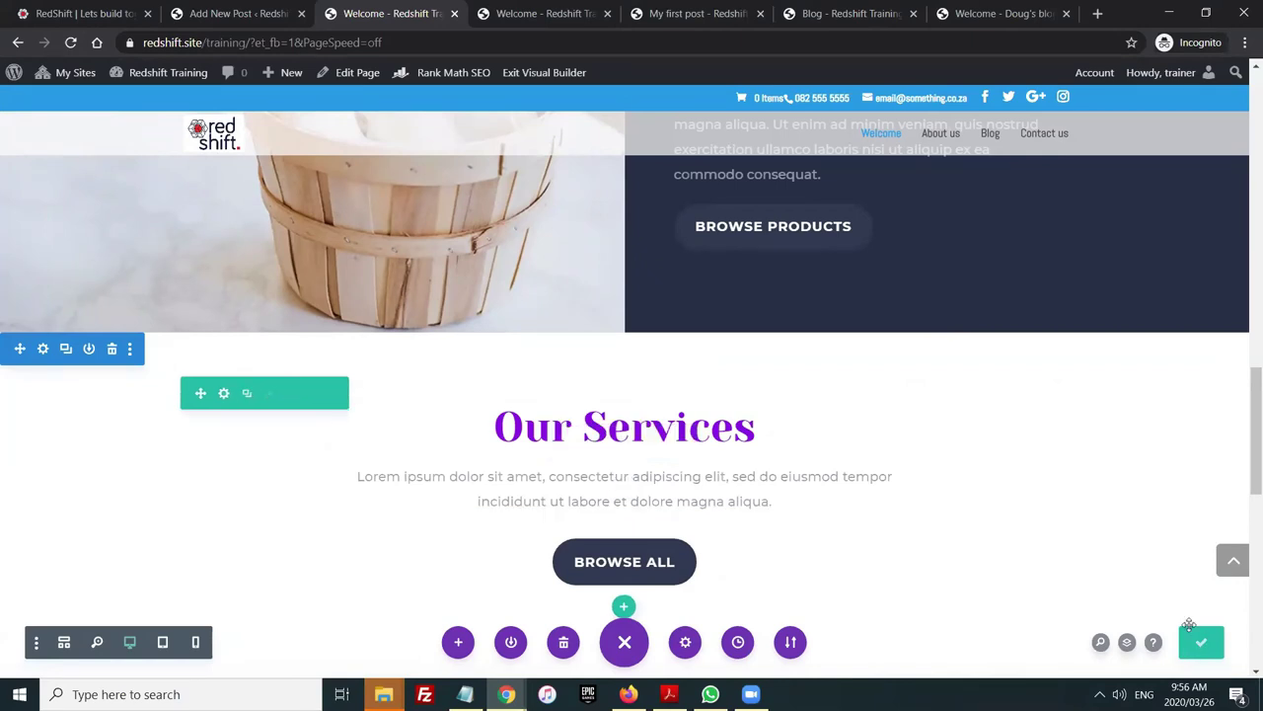
{"action": "mouse_move", "coordinate": [916, 485]}
{"action": "left_click", "coordinate": [526, 75]}
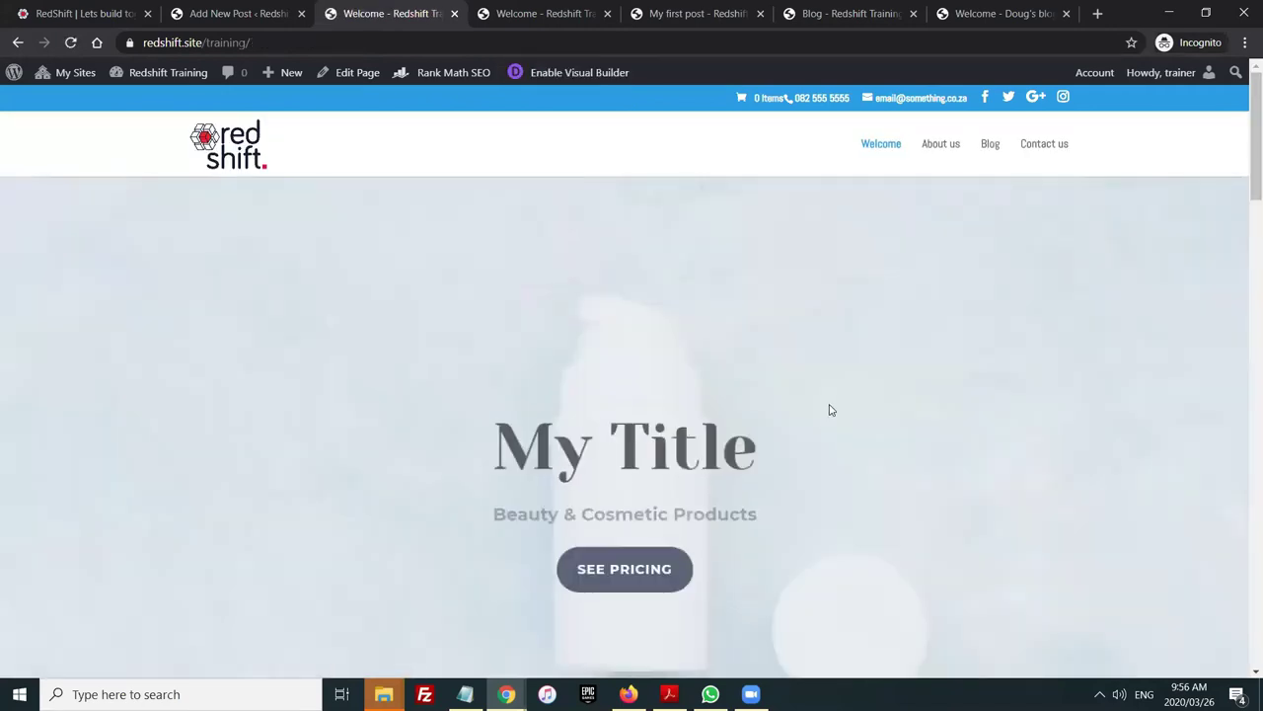
Check the "Our Services" heading on the published Welcome page
{"action": "scroll", "coordinate": [832, 408], "scroll_direction": "down", "scroll_amount": 10}
{"action": "scroll", "coordinate": [835, 403], "scroll_direction": "down", "scroll_amount": 4}
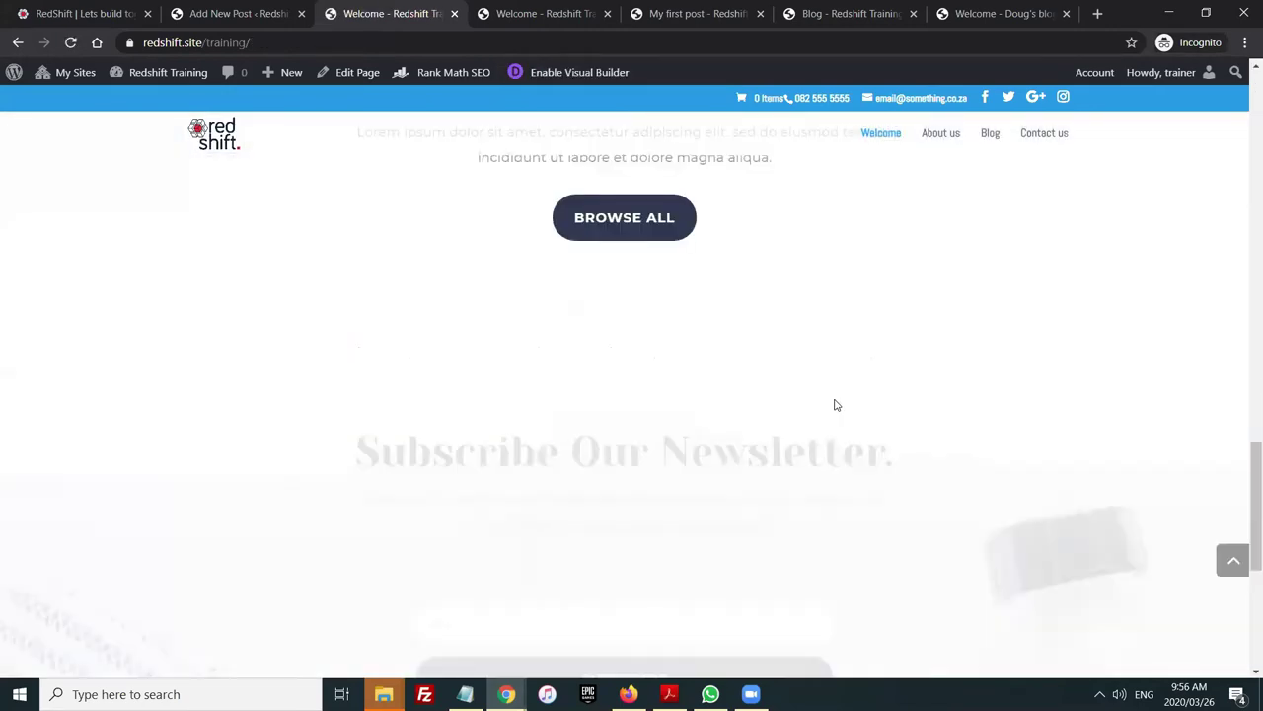
{"action": "scroll", "coordinate": [835, 403], "scroll_direction": "up", "scroll_amount": 3}
{"action": "triple_click", "coordinate": [488, 442]}
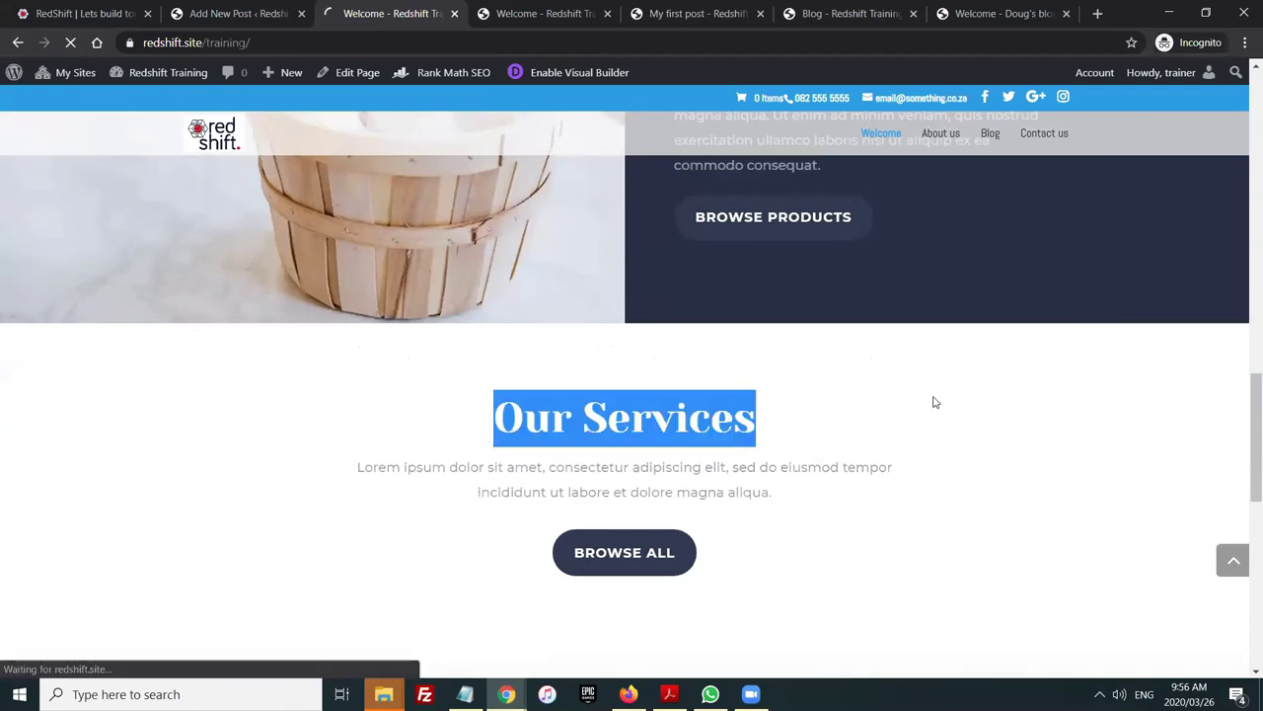
{"action": "left_click", "coordinate": [877, 414]}
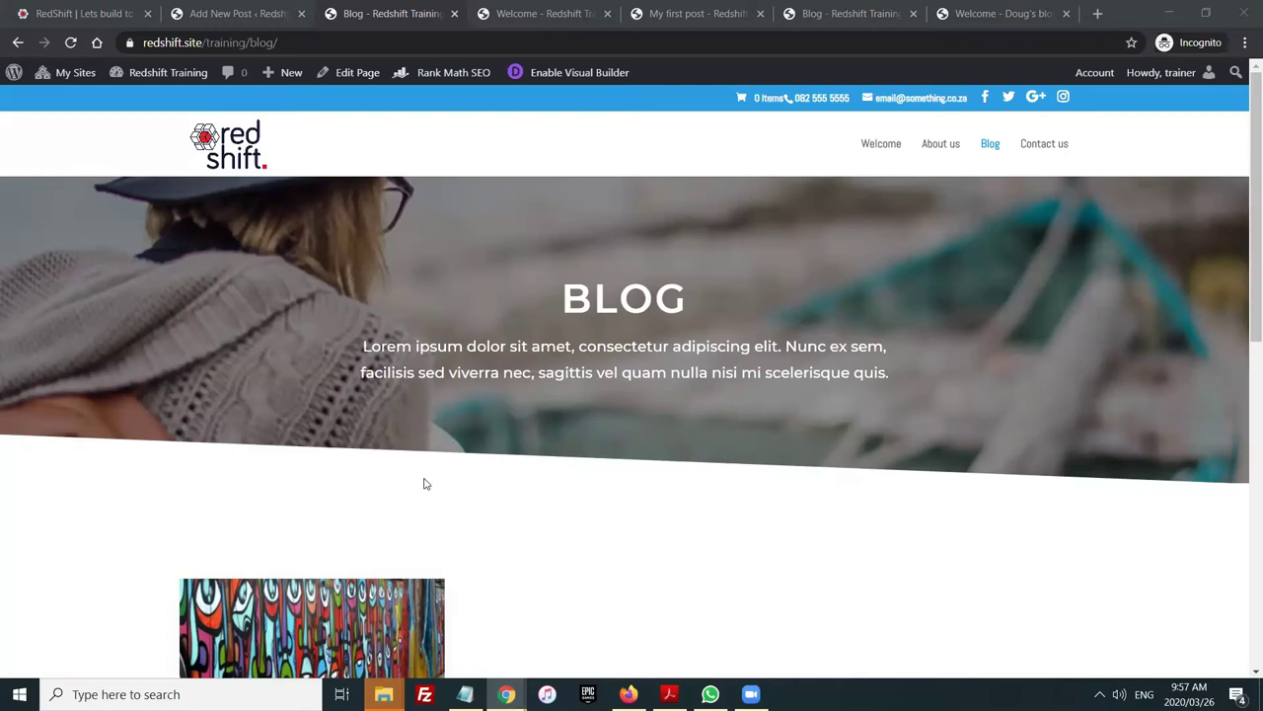
Look over the training site's Blog page and enable the Visual Builder on it
{"action": "scroll", "coordinate": [426, 482], "scroll_direction": "down", "scroll_amount": 1}
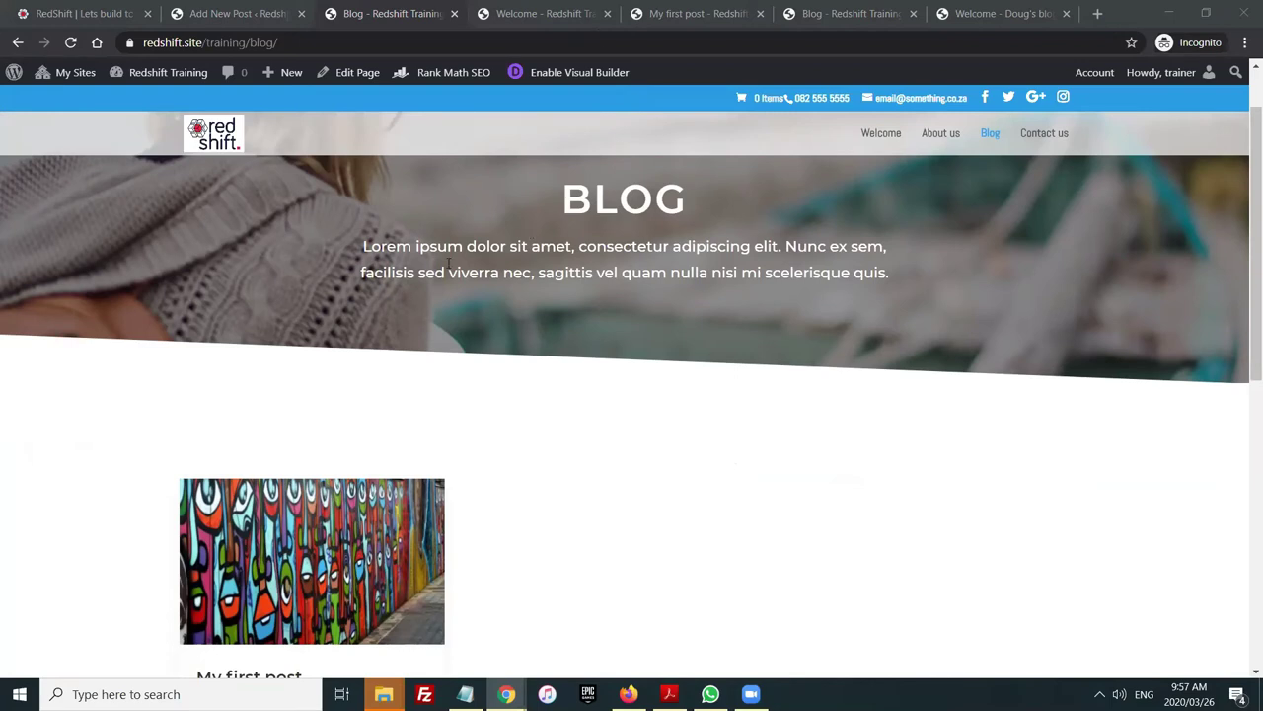
{"action": "scroll", "coordinate": [473, 469], "scroll_direction": "up", "scroll_amount": 2}
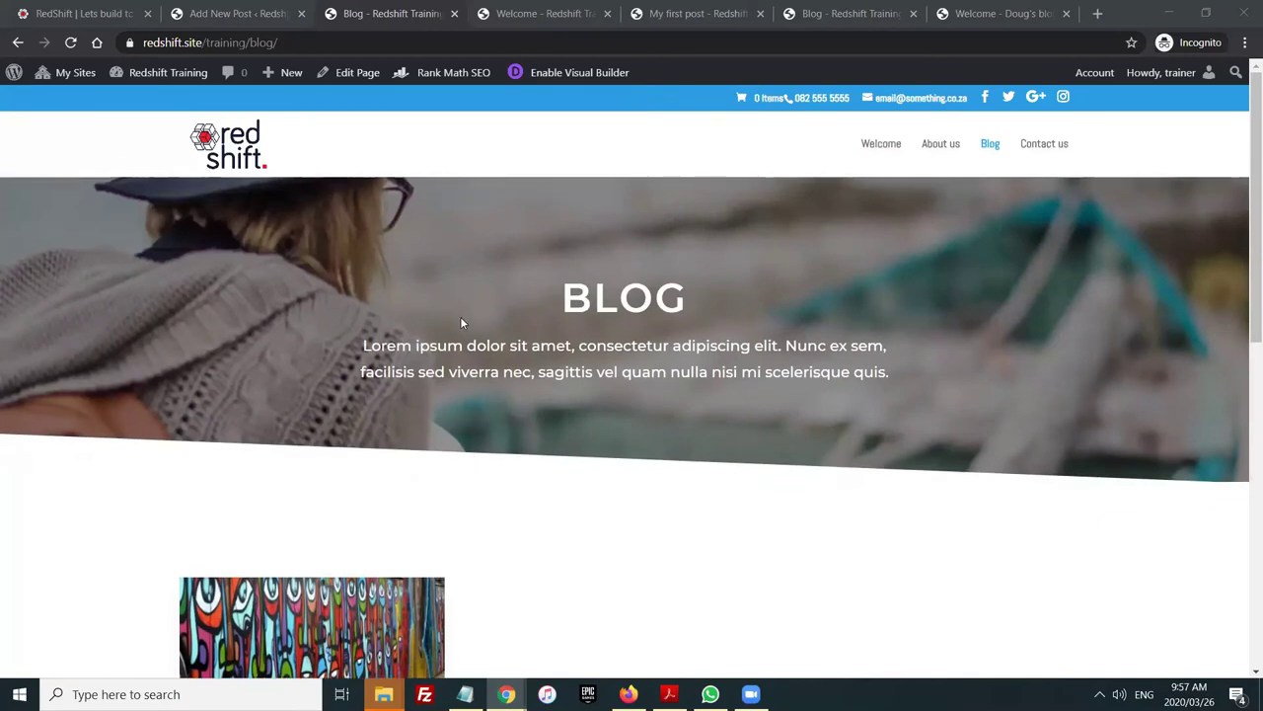
{"action": "left_click", "coordinate": [545, 82]}
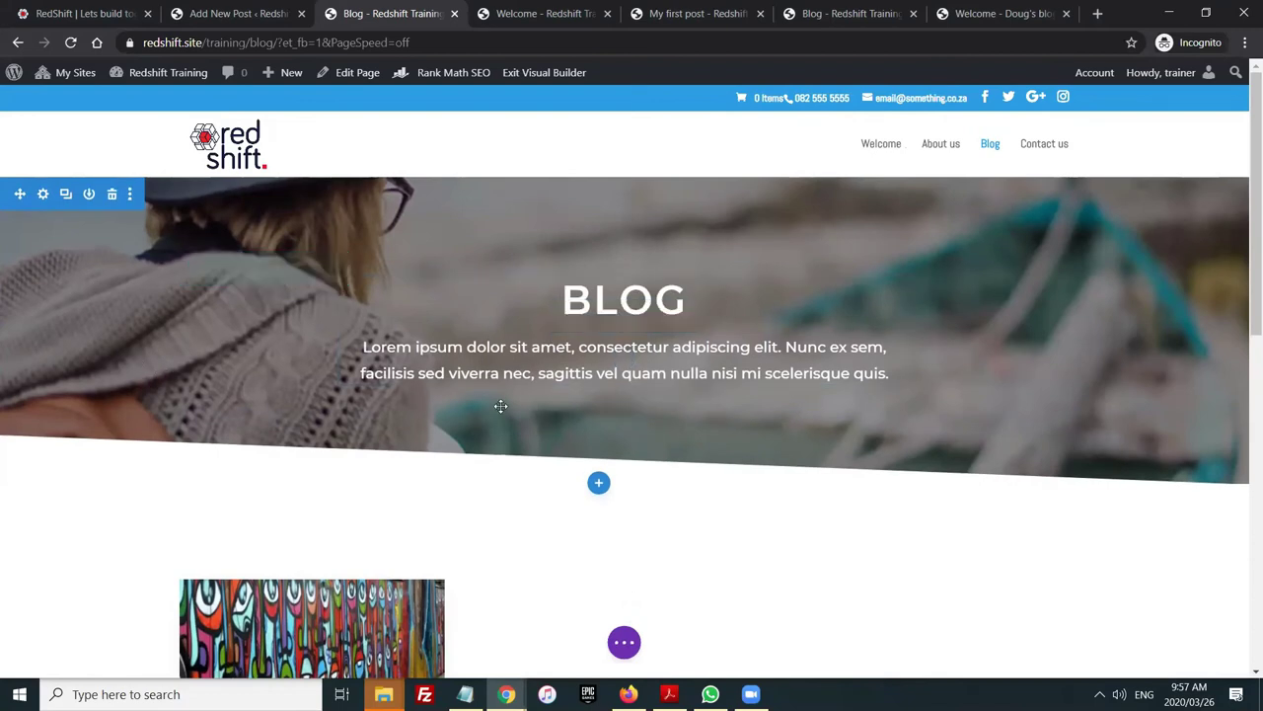
Open the settings of the Blog page's blog module and choose Posts as the post type
{"action": "scroll", "coordinate": [491, 477], "scroll_direction": "down", "scroll_amount": 2}
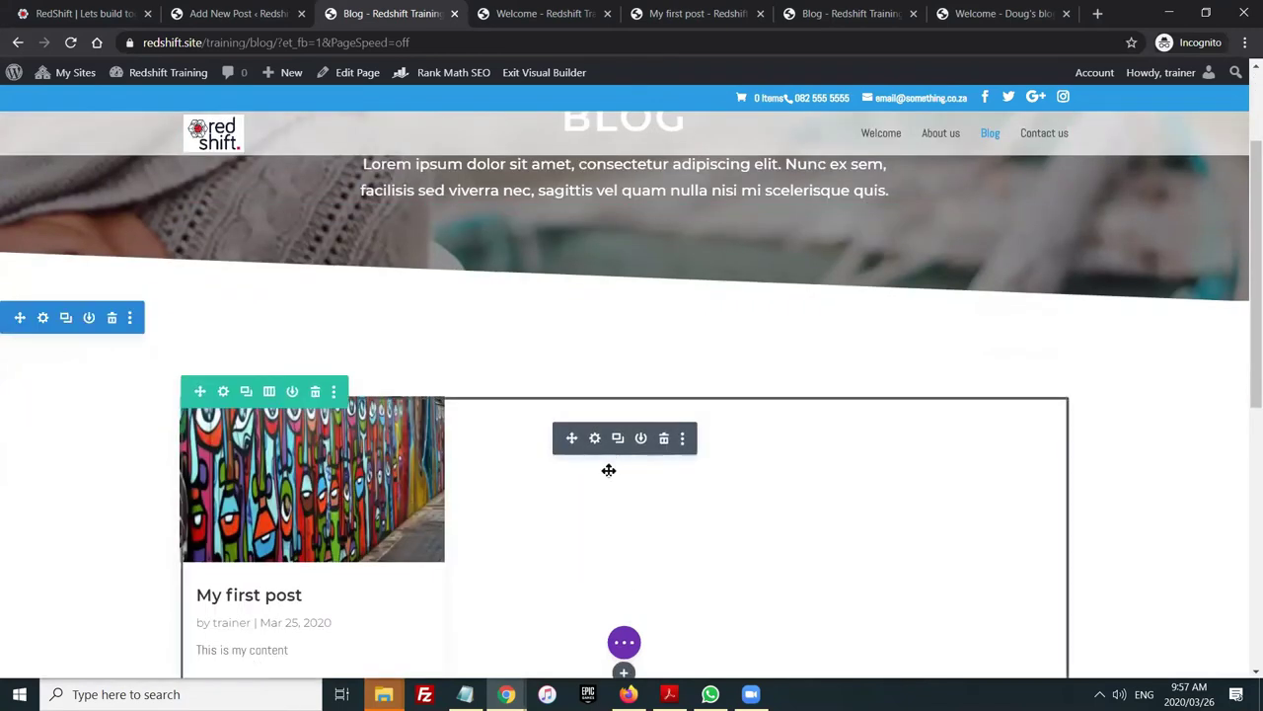
{"action": "scroll", "coordinate": [573, 395], "scroll_direction": "down", "scroll_amount": 1}
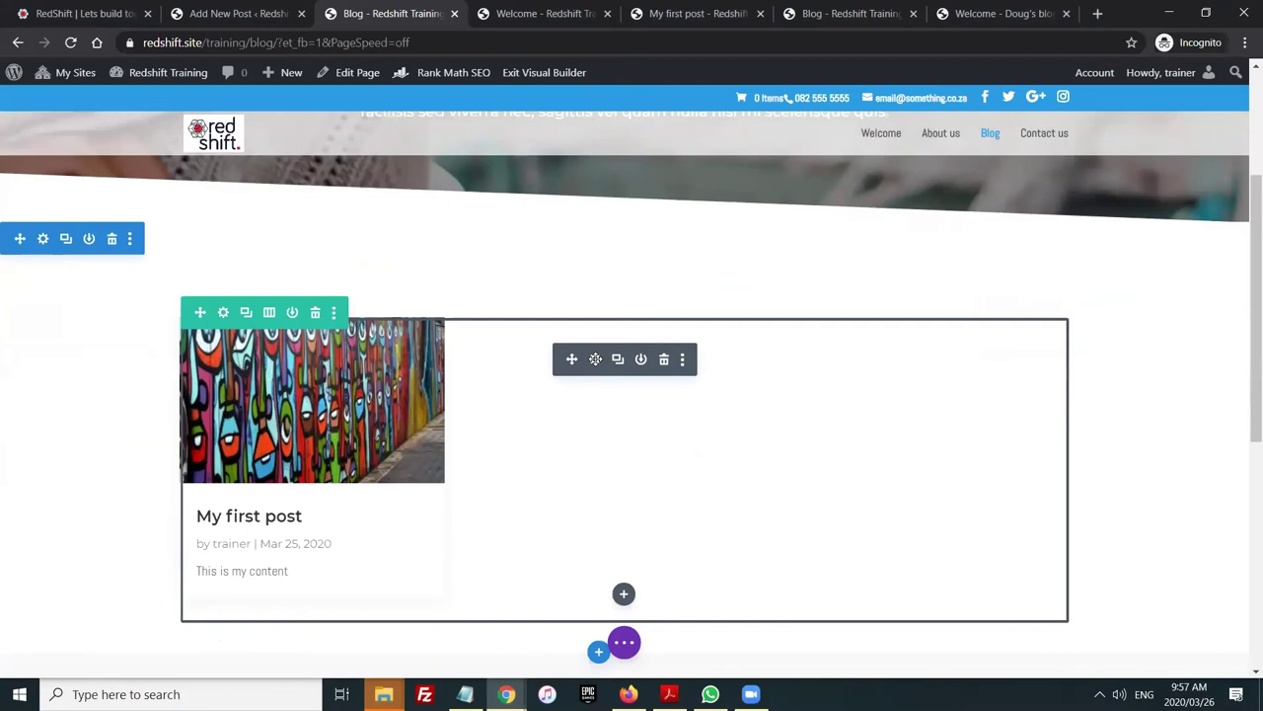
{"action": "left_click", "coordinate": [596, 362]}
{"action": "mouse_move", "coordinate": [346, 290]}
{"action": "left_click", "coordinate": [249, 291]}
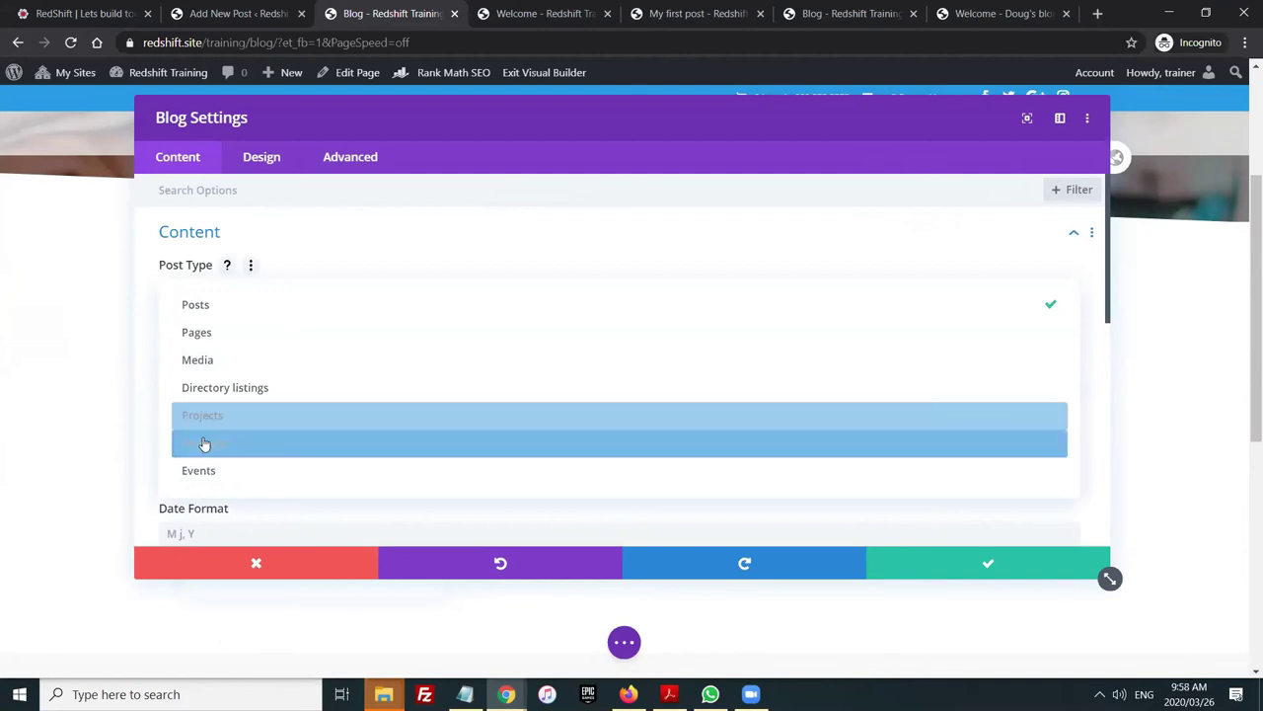
{"action": "left_click", "coordinate": [205, 313]}
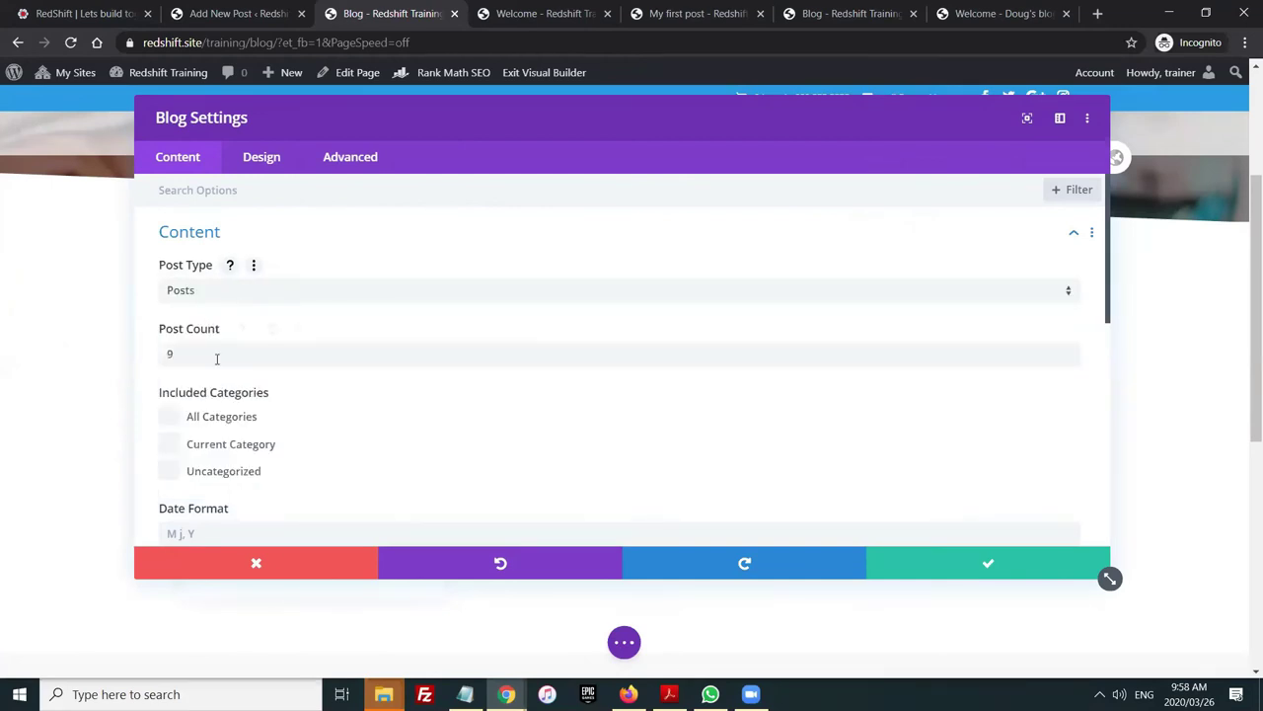
Review the blog module's content options for post count, categories, date format, excerpts and post offset
{"action": "left_click", "coordinate": [197, 354]}
{"action": "scroll", "coordinate": [215, 363], "scroll_direction": "down", "scroll_amount": 2}
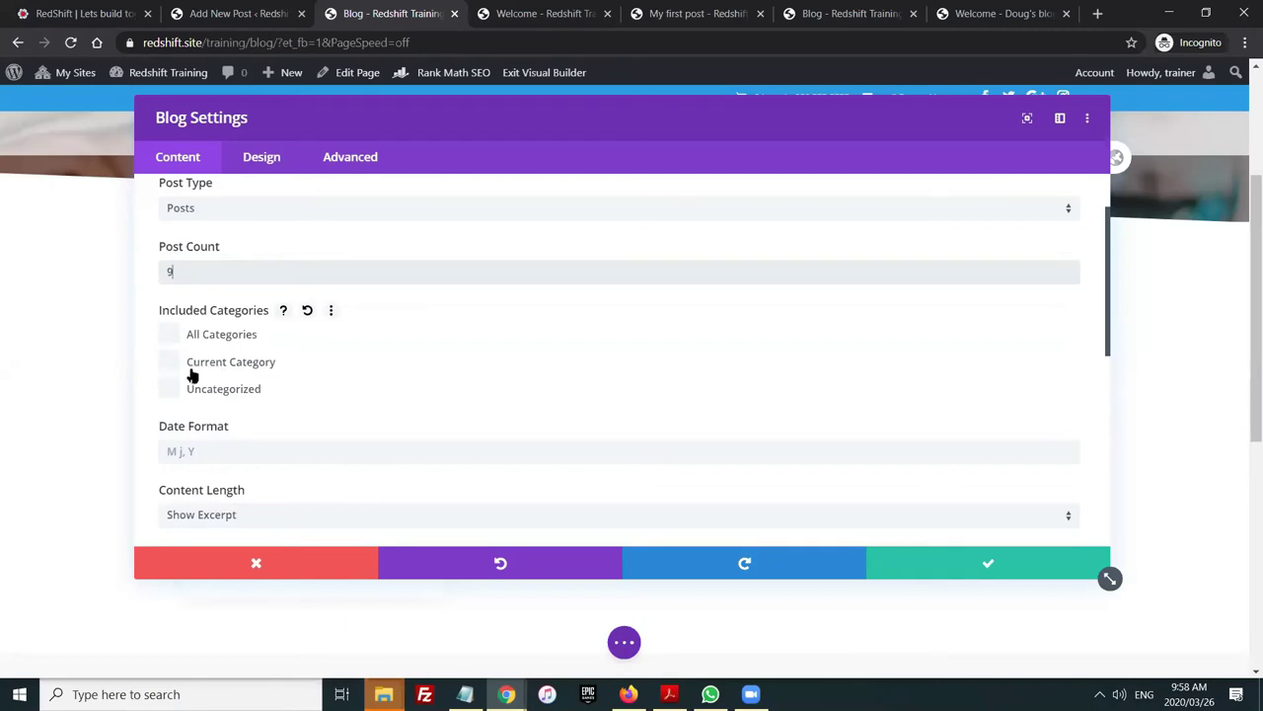
{"action": "scroll", "coordinate": [256, 364], "scroll_direction": "down", "scroll_amount": 4}
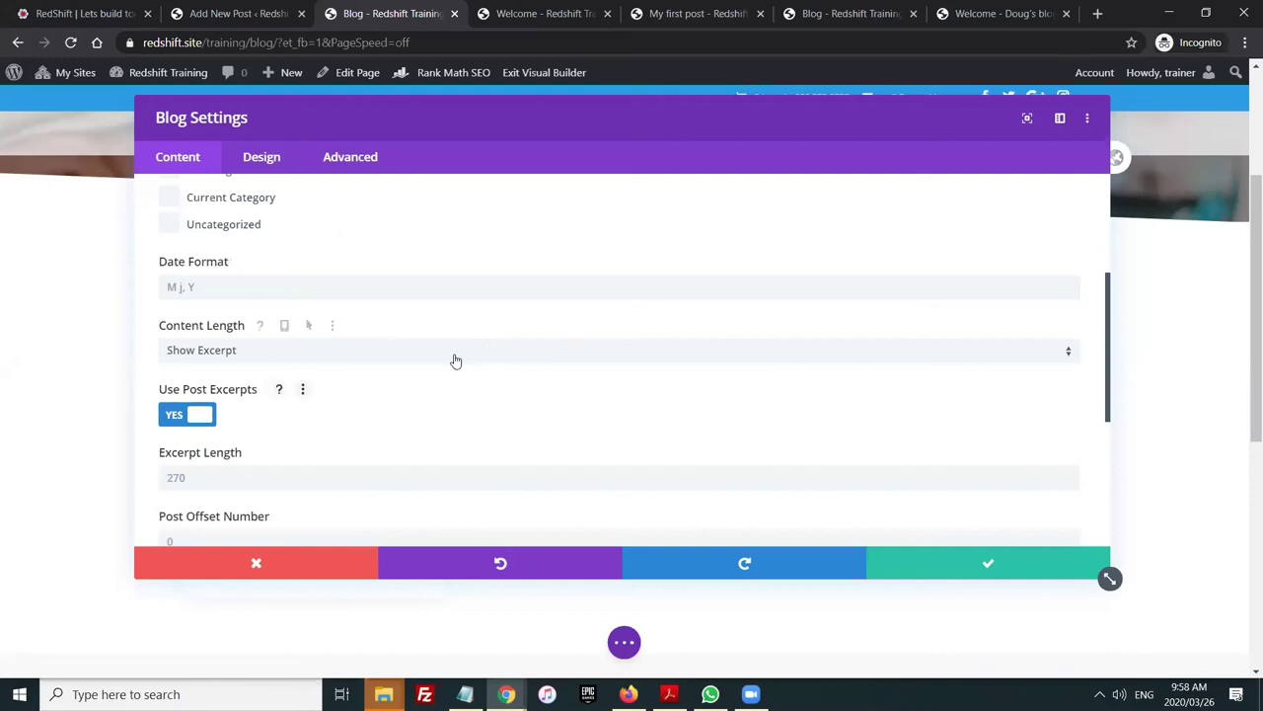
{"action": "scroll", "coordinate": [454, 359], "scroll_direction": "down", "scroll_amount": 2}
{"action": "scroll", "coordinate": [450, 367], "scroll_direction": "down", "scroll_amount": 2}
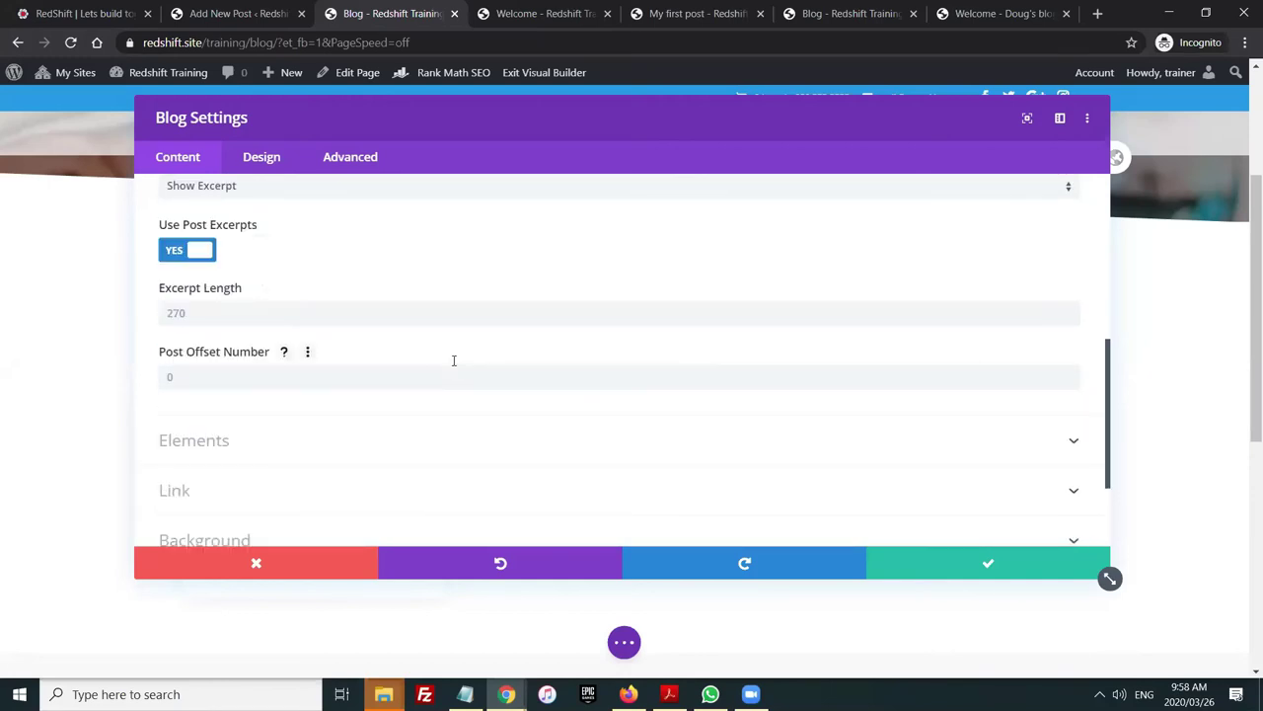
{"action": "scroll", "coordinate": [440, 375], "scroll_direction": "down", "scroll_amount": 2}
{"action": "scroll", "coordinate": [272, 361], "scroll_direction": "down", "scroll_amount": 2}
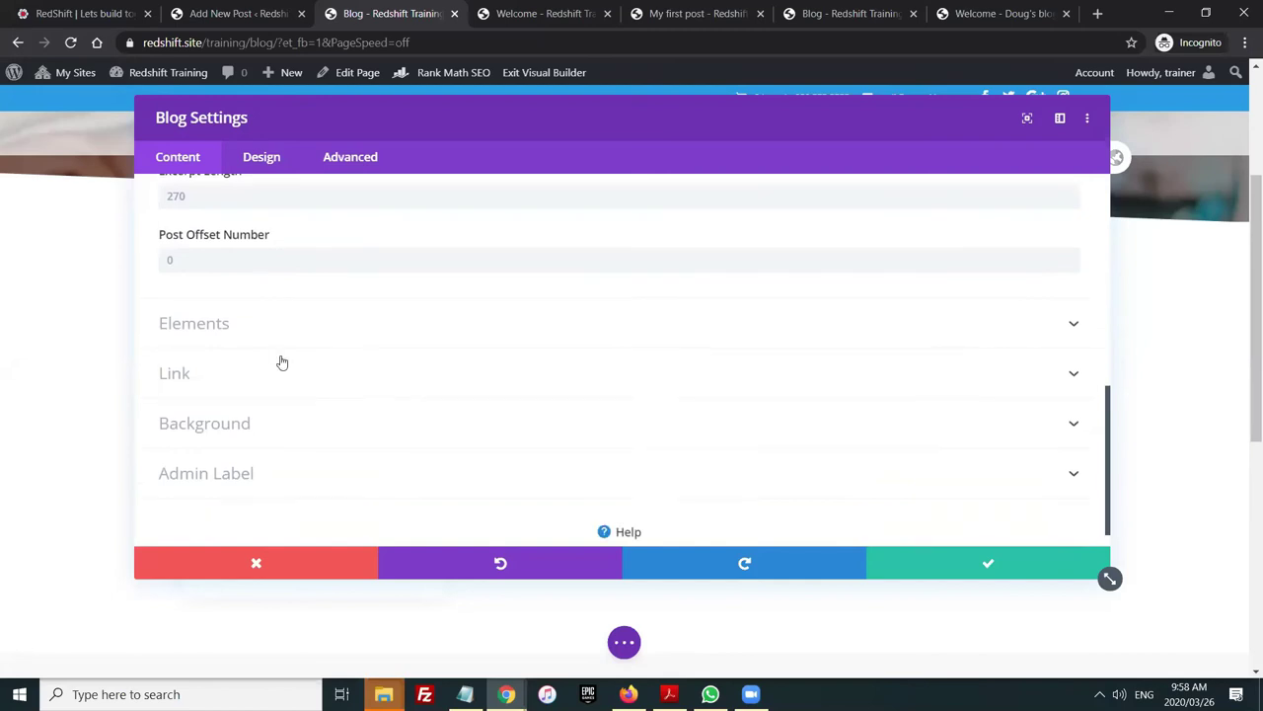
Turn on the Read More button and turn off the author in the blog module's elements
{"action": "left_click", "coordinate": [228, 302]}
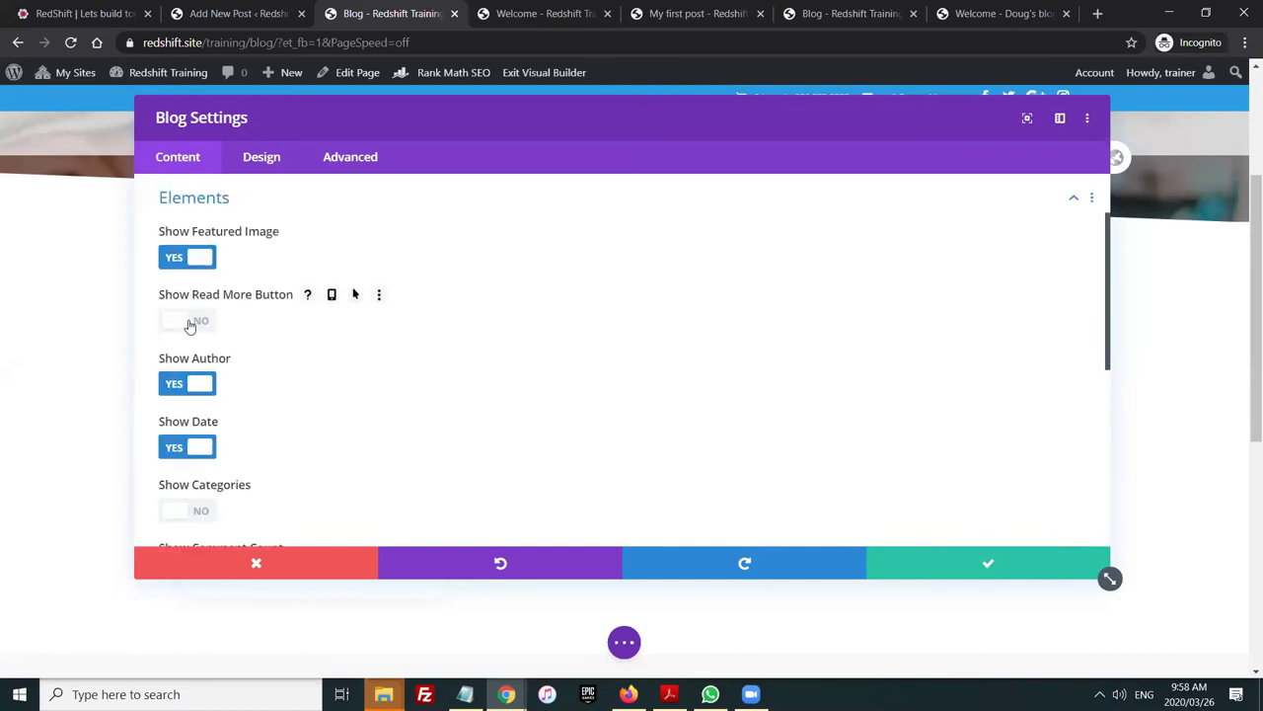
{"action": "left_click", "coordinate": [191, 322]}
{"action": "left_click", "coordinate": [179, 384]}
{"action": "scroll", "coordinate": [230, 398], "scroll_direction": "down", "scroll_amount": 2}
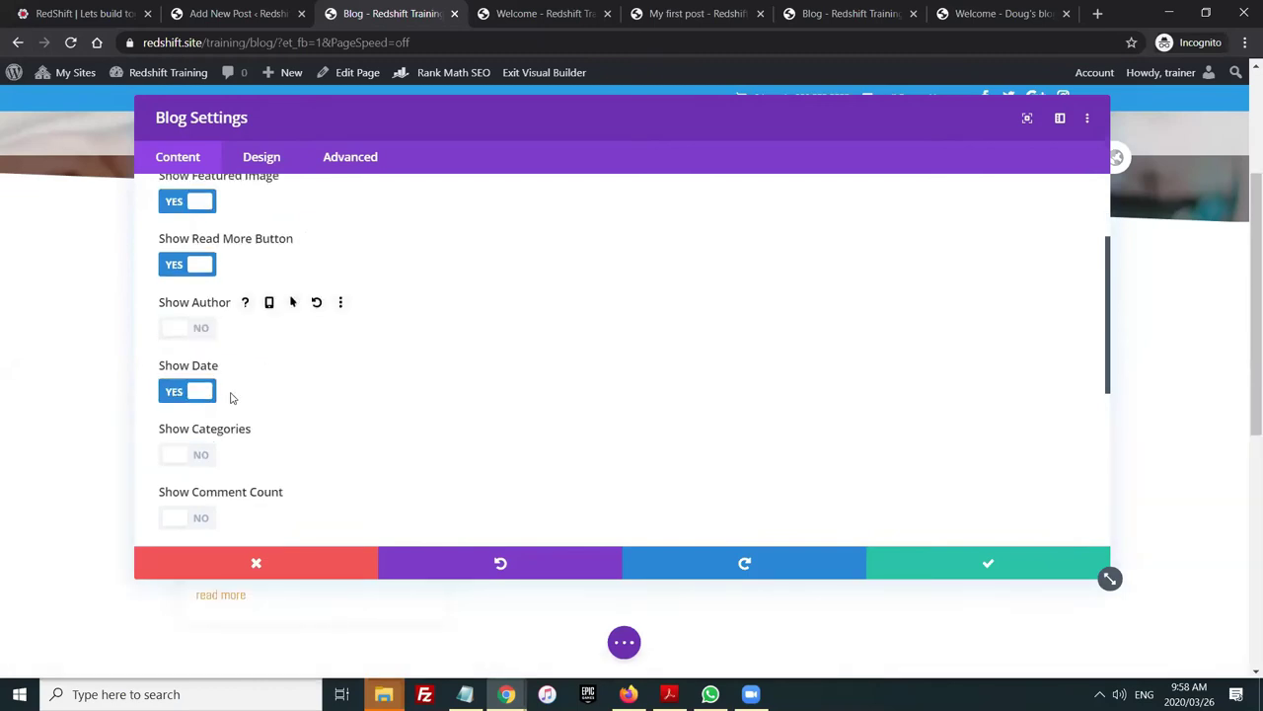
{"action": "scroll", "coordinate": [239, 409], "scroll_direction": "down", "scroll_amount": 1}
{"action": "scroll", "coordinate": [262, 392], "scroll_direction": "down", "scroll_amount": 4}
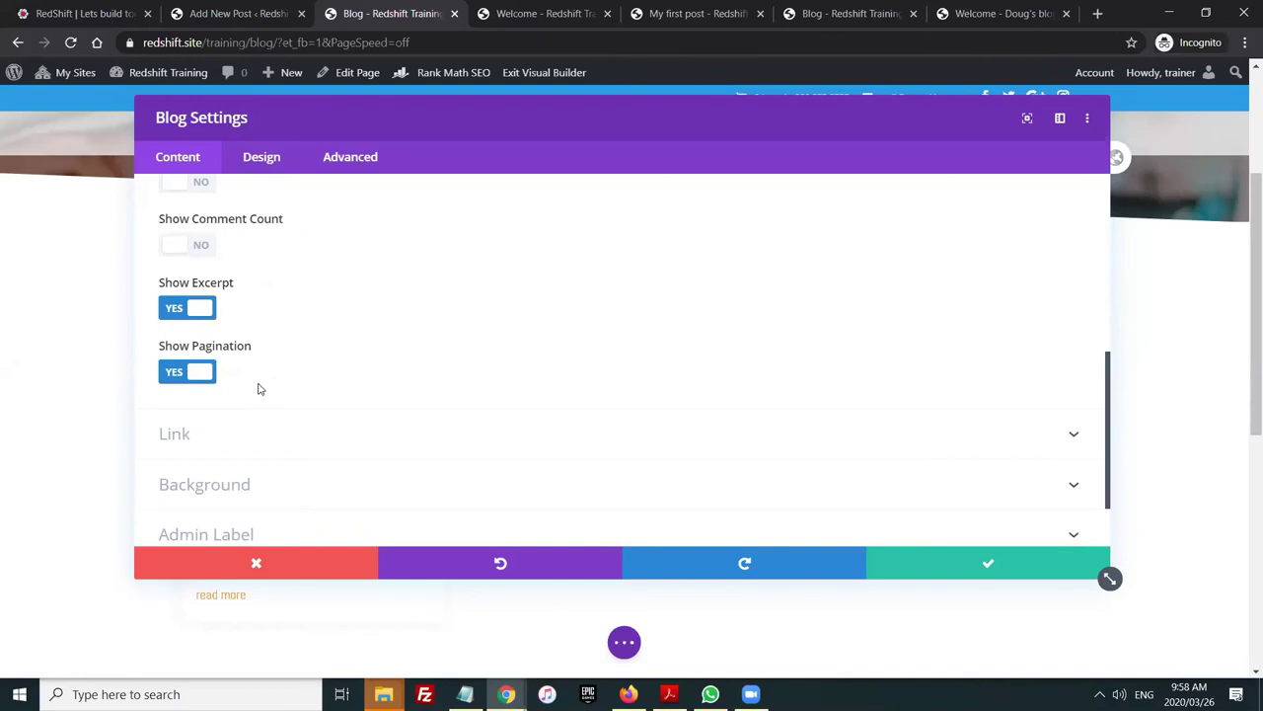
{"action": "scroll", "coordinate": [224, 387], "scroll_direction": "down", "scroll_amount": 1}
{"action": "scroll", "coordinate": [245, 369], "scroll_direction": "up", "scroll_amount": 4}
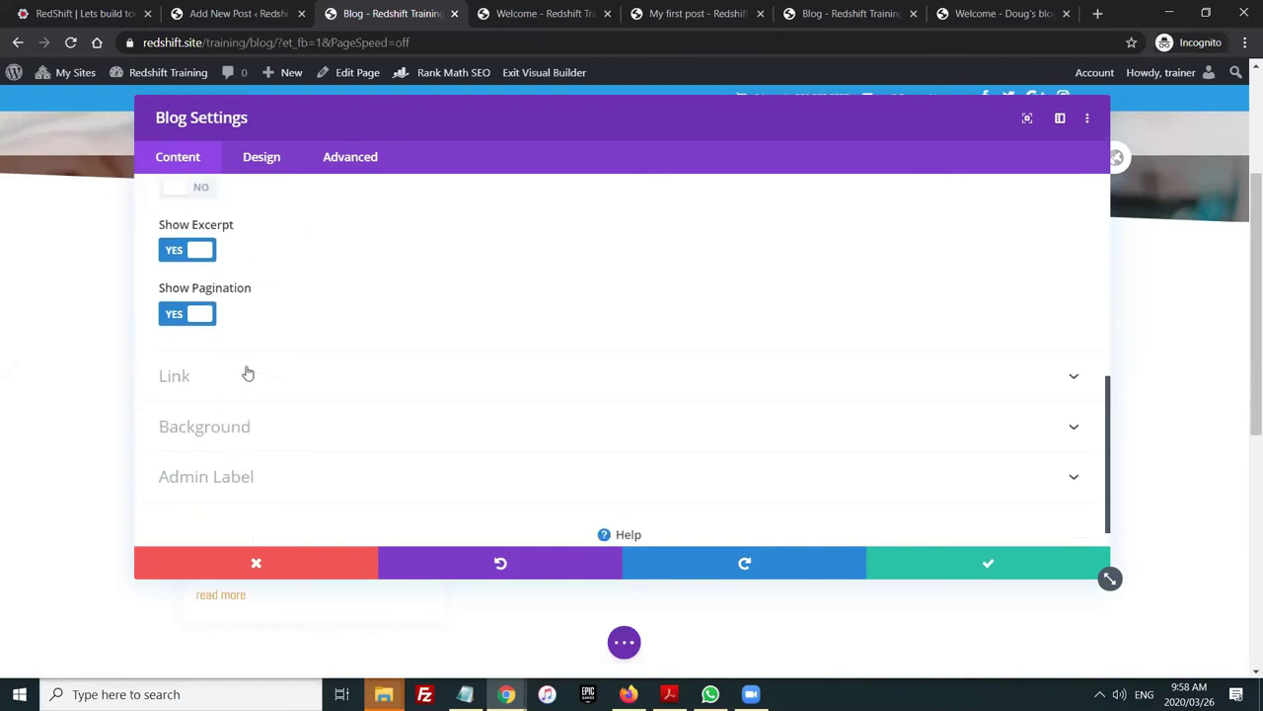
Look through the blog module's advanced and design option groups, from layout and text to animation
{"action": "left_click", "coordinate": [262, 163]}
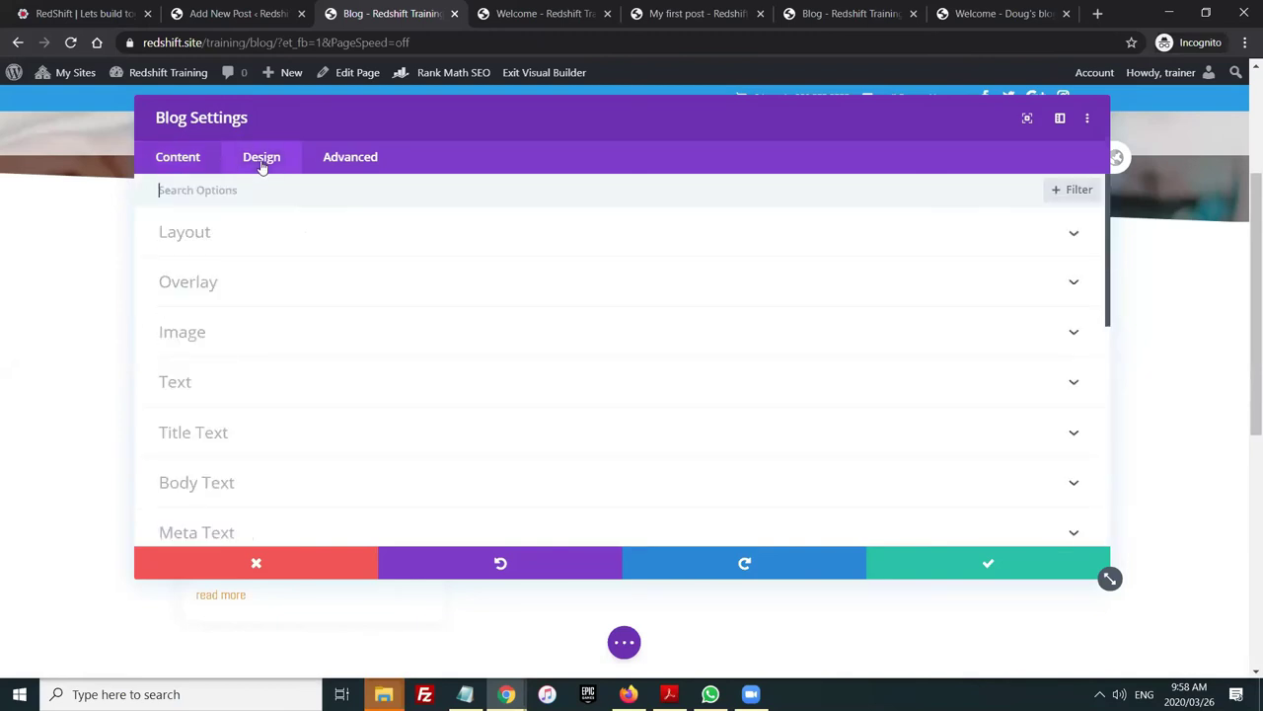
{"action": "left_click", "coordinate": [351, 171]}
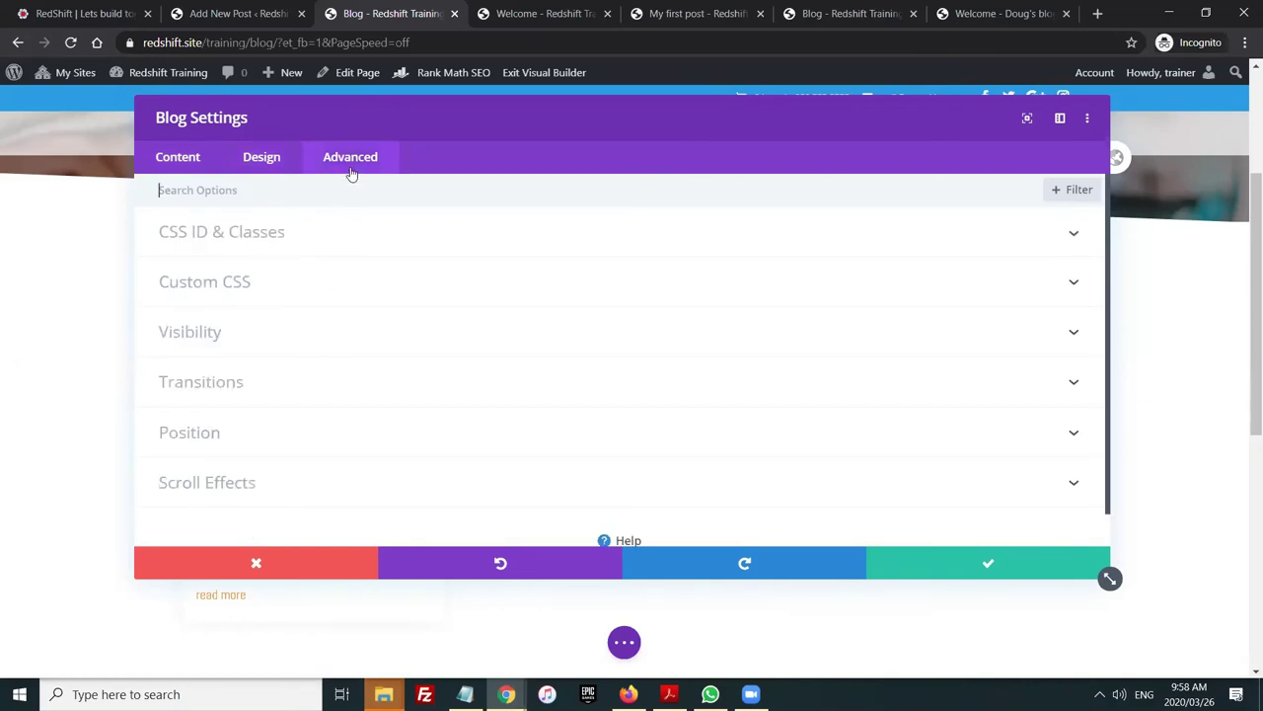
{"action": "left_click", "coordinate": [259, 160]}
{"action": "scroll", "coordinate": [347, 289], "scroll_direction": "down", "scroll_amount": 2}
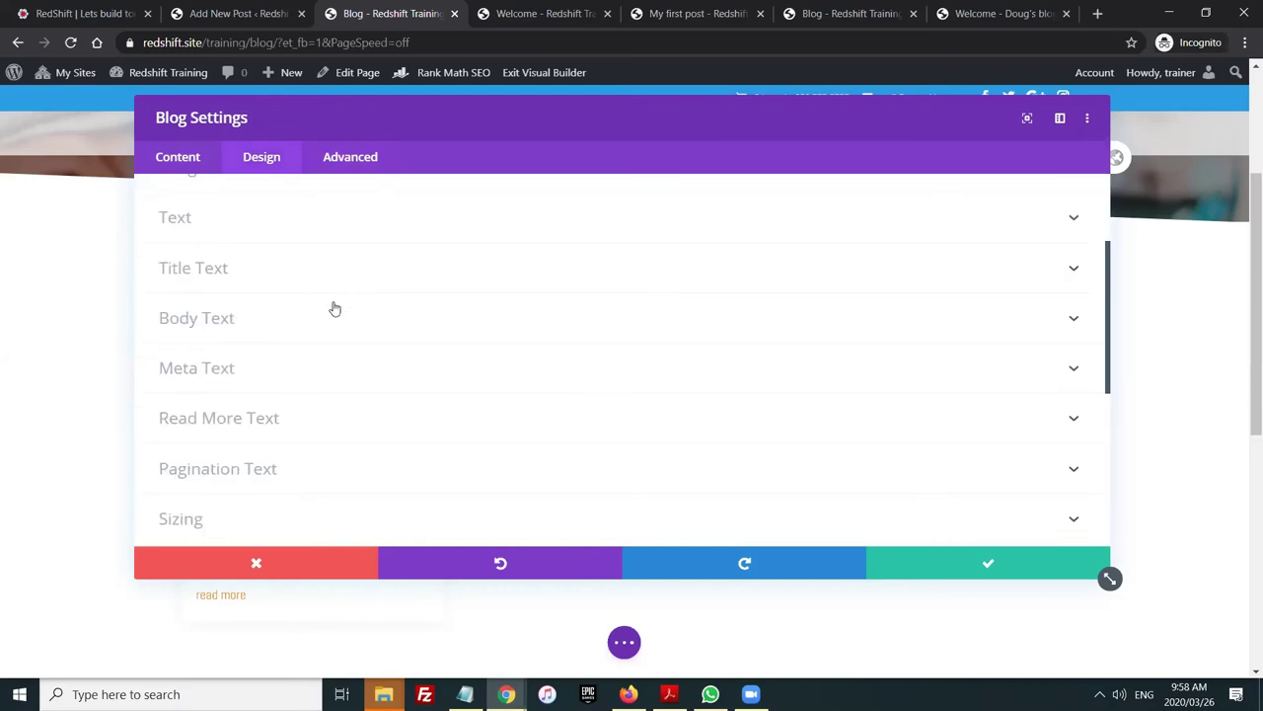
{"action": "scroll", "coordinate": [333, 288], "scroll_direction": "down", "scroll_amount": 2}
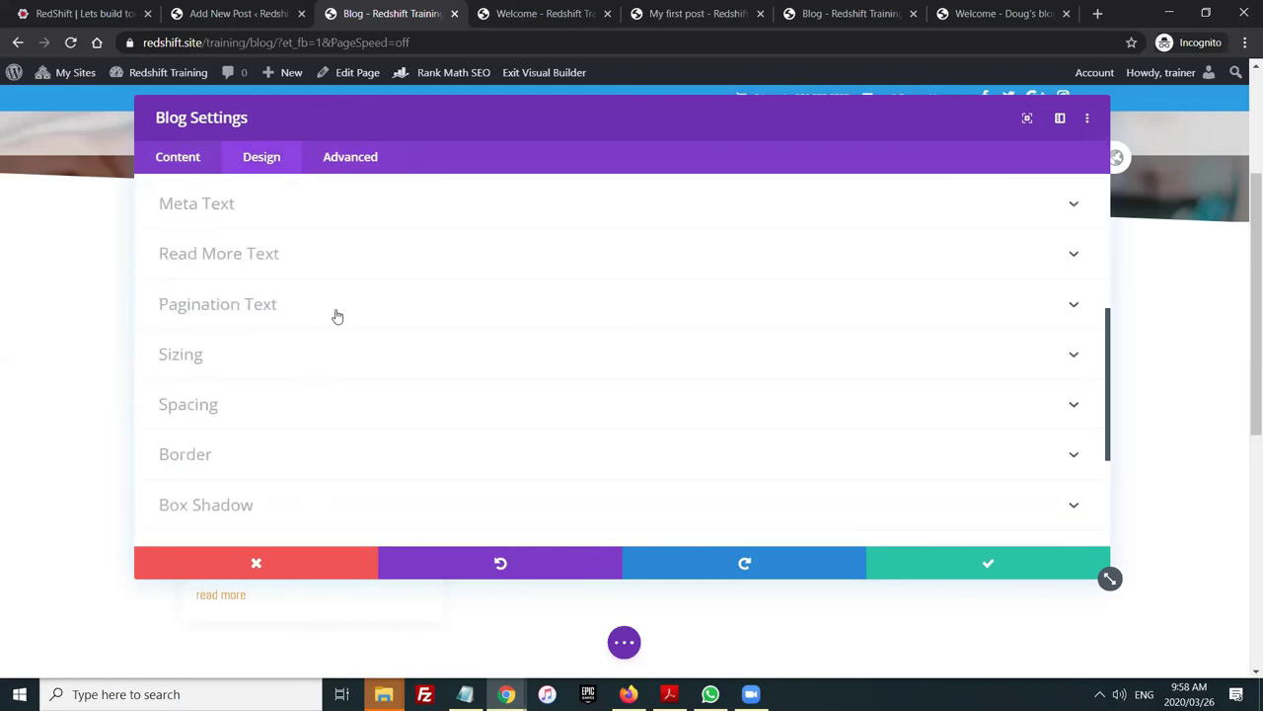
{"action": "scroll", "coordinate": [334, 331], "scroll_direction": "down", "scroll_amount": 2}
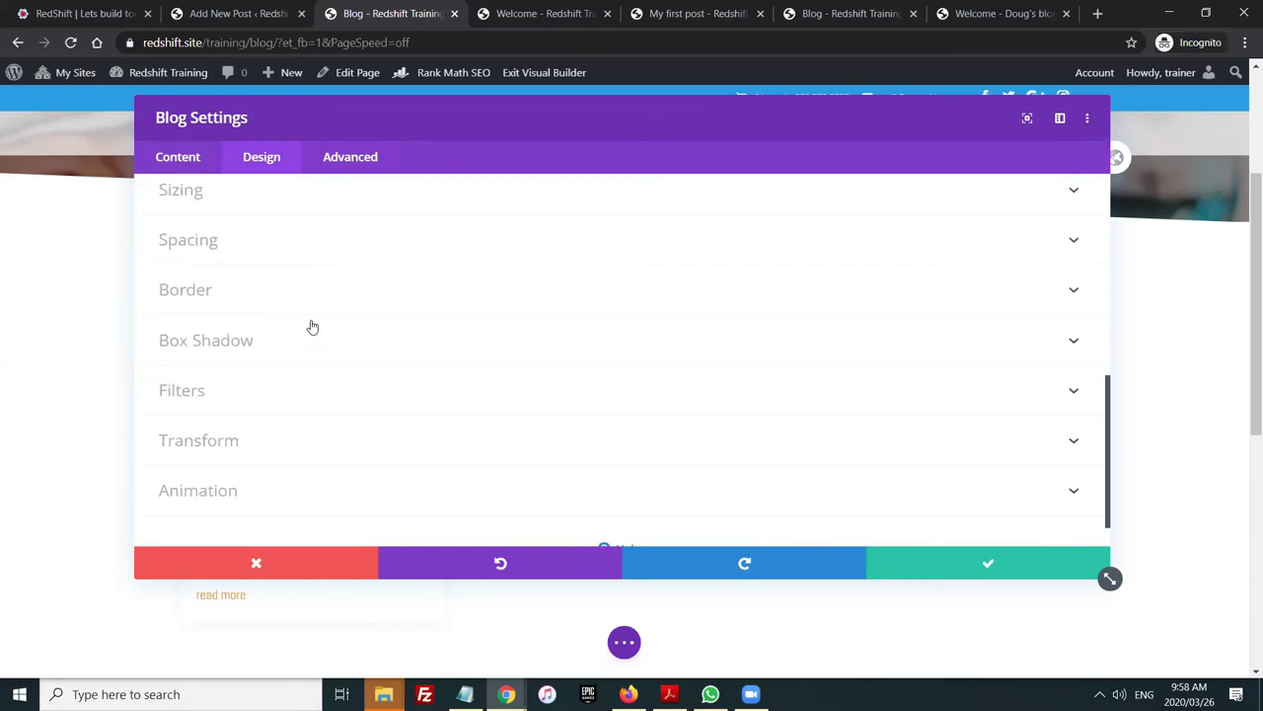
Accept the blog module's settings and save the Blog page
{"action": "scroll", "coordinate": [310, 324], "scroll_direction": "down", "scroll_amount": 1}
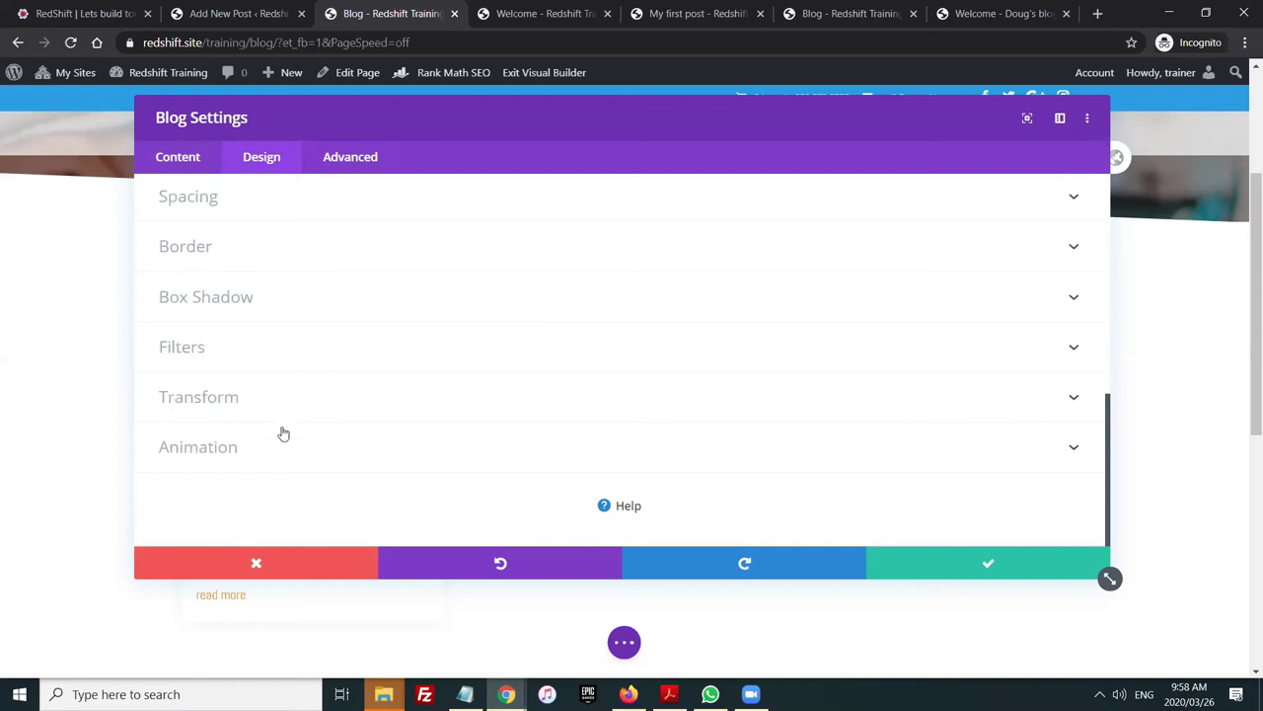
{"action": "left_click", "coordinate": [984, 566]}
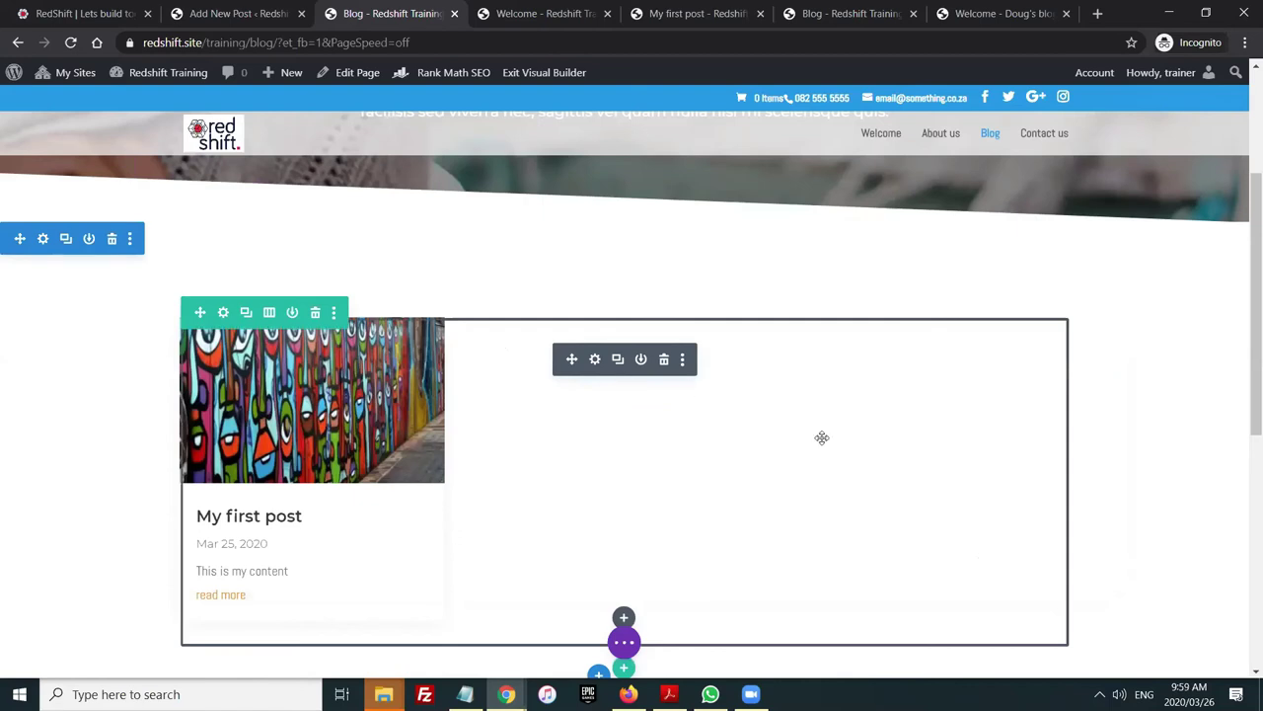
{"action": "left_click", "coordinate": [623, 643]}
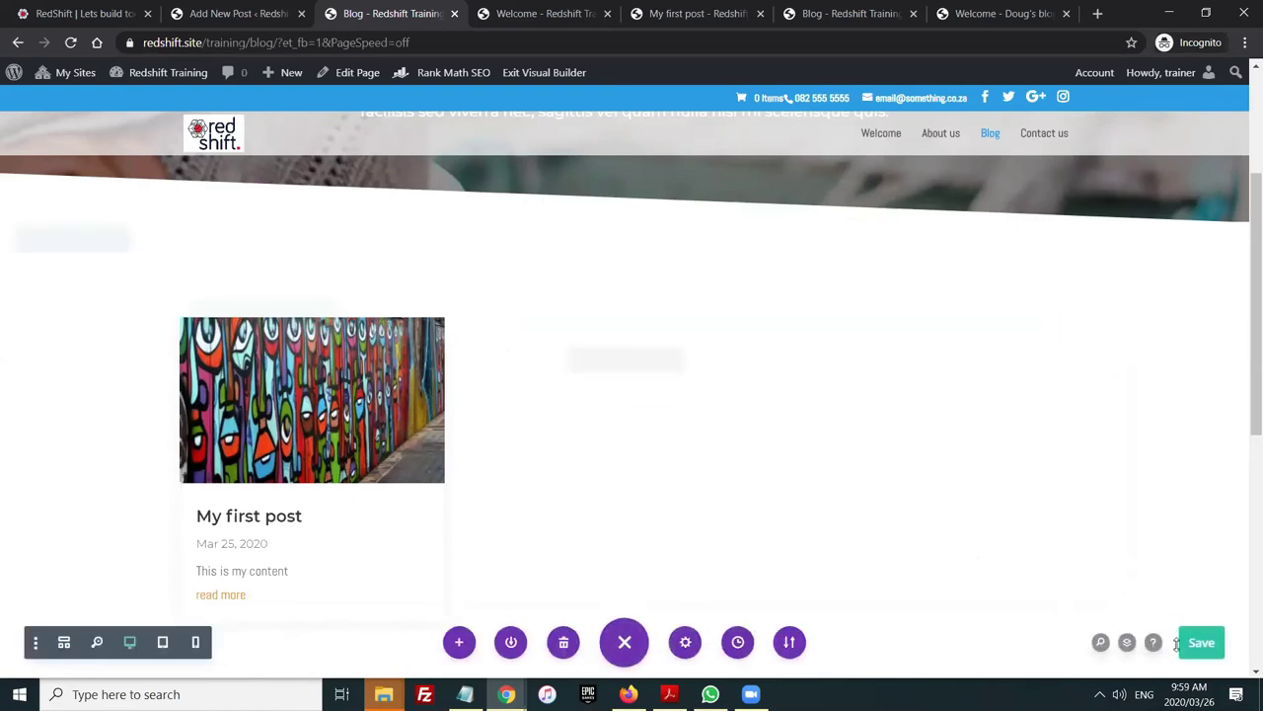
{"action": "left_click", "coordinate": [1211, 645]}
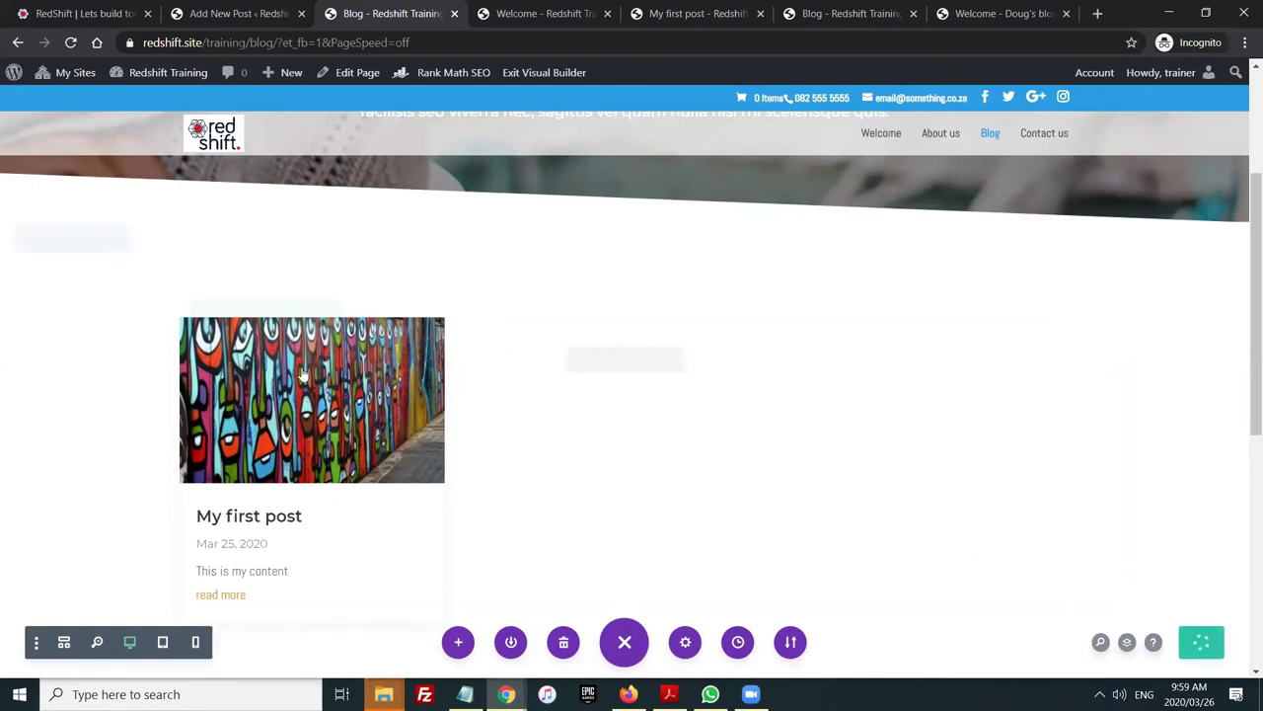
Look through the Add New Post page, from title and content editor to publishing, format, categories, tags, SEO and featured image options
{"action": "left_click", "coordinate": [204, 14]}
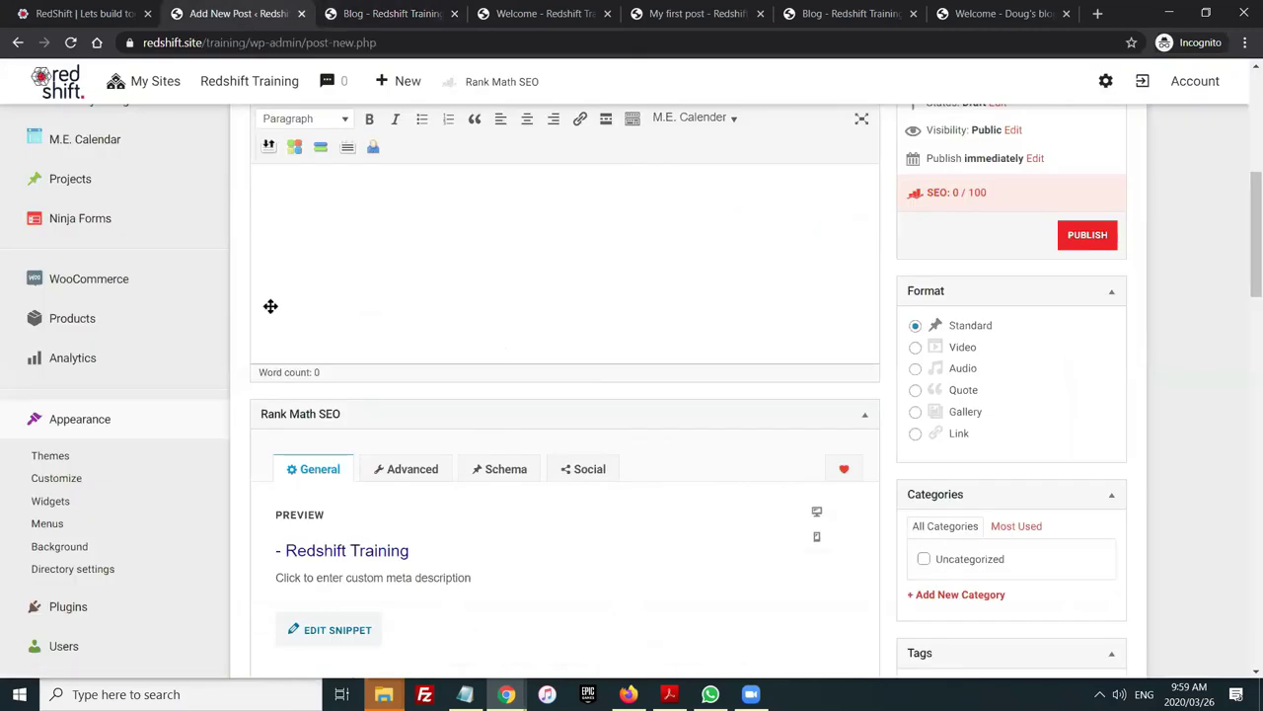
{"action": "scroll", "coordinate": [682, 444], "scroll_direction": "up", "scroll_amount": 4}
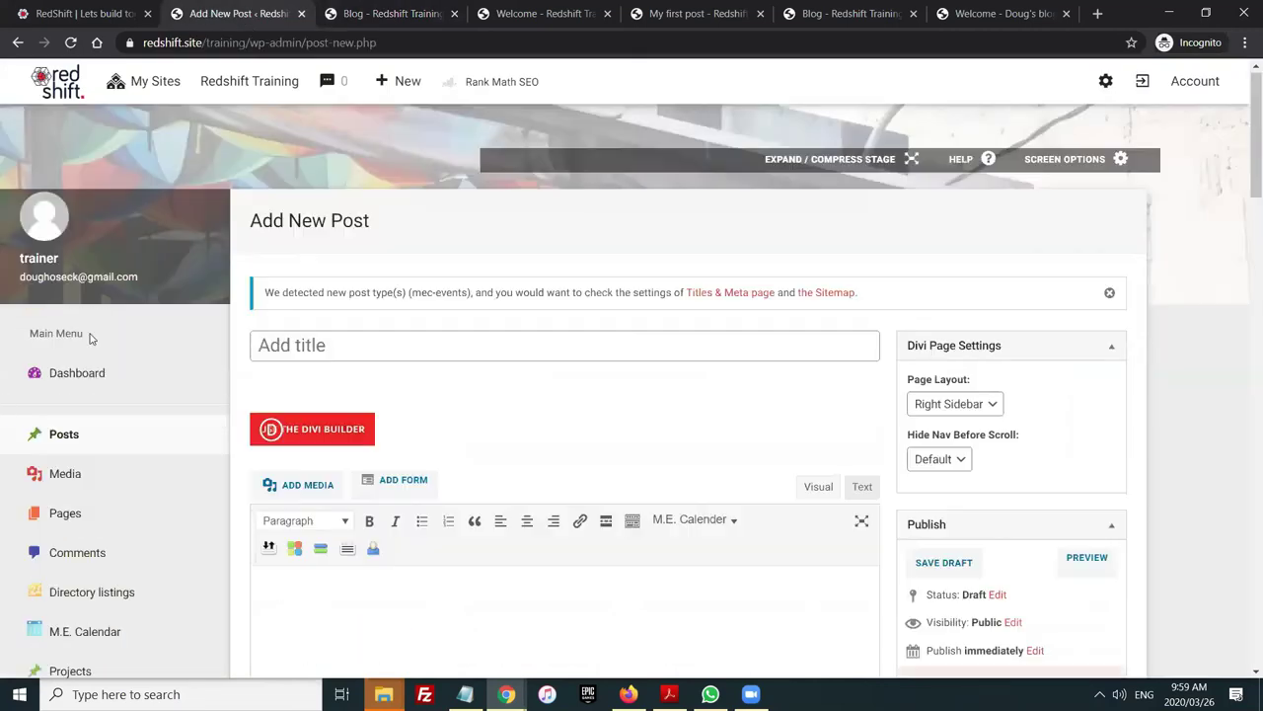
{"action": "mouse_move", "coordinate": [69, 437]}
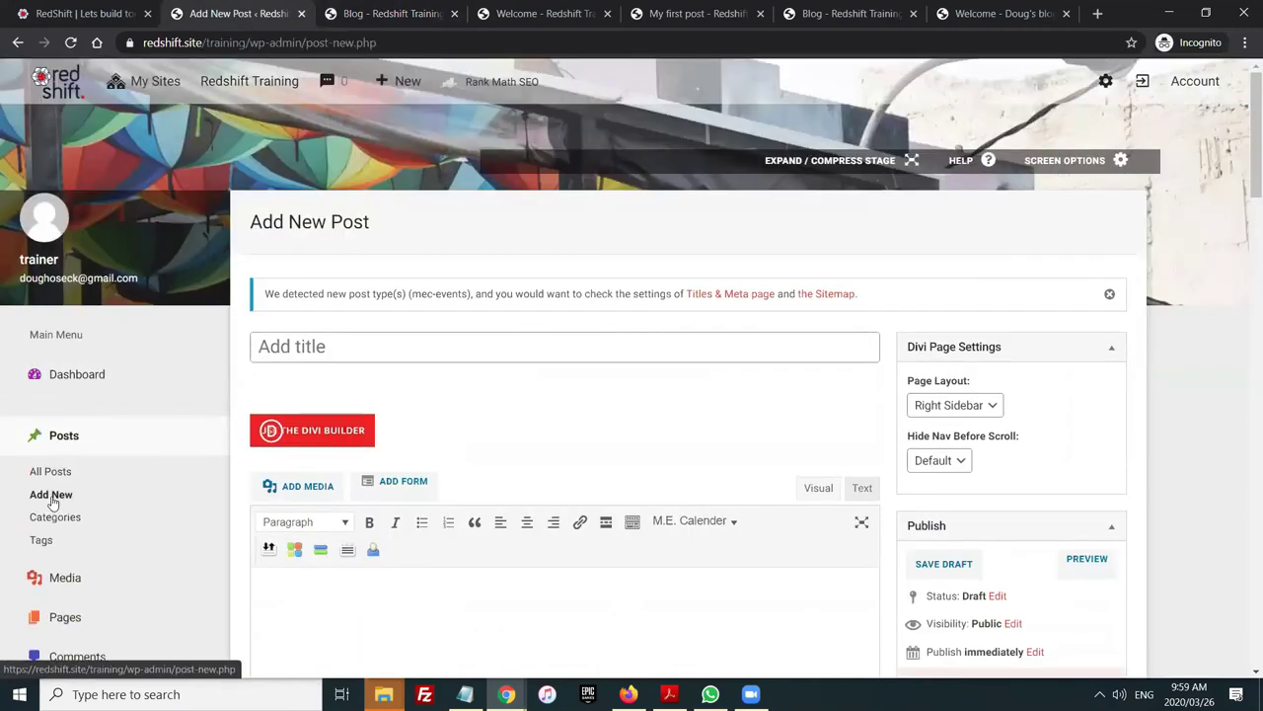
{"action": "scroll", "coordinate": [815, 343], "scroll_direction": "down", "scroll_amount": 1}
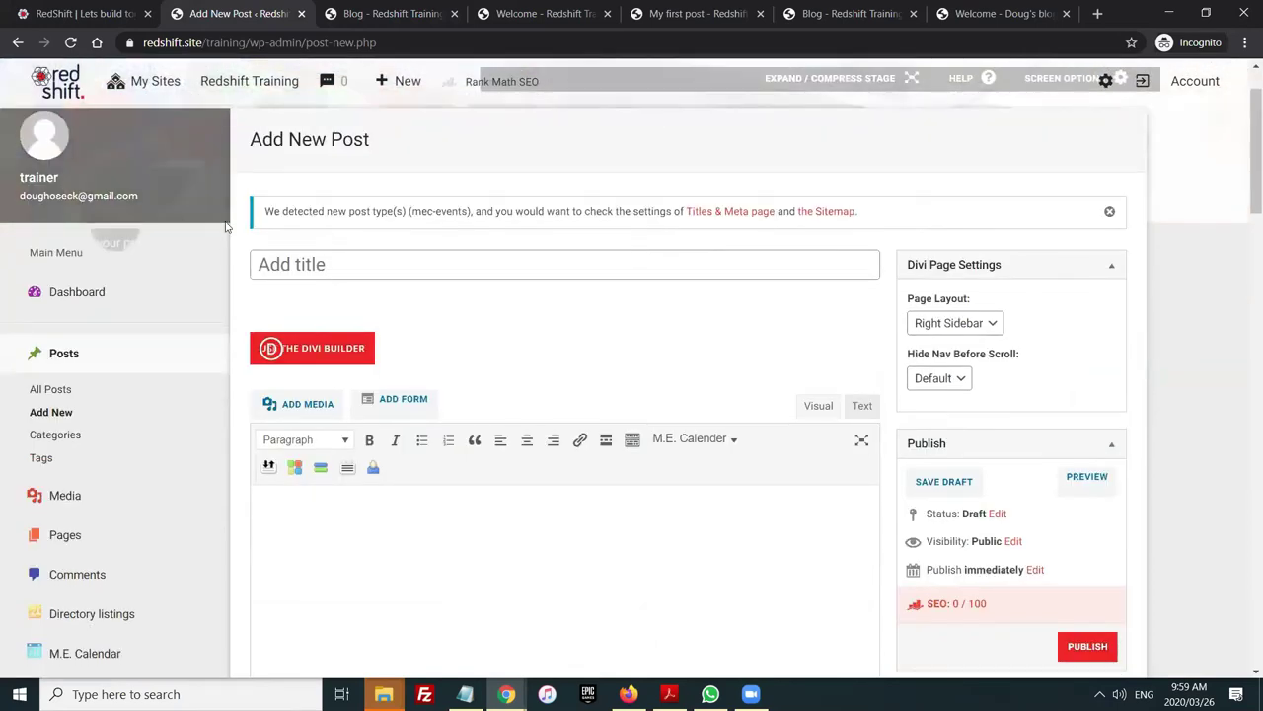
{"action": "scroll", "coordinate": [503, 260], "scroll_direction": "down", "scroll_amount": 2}
{"action": "scroll", "coordinate": [715, 373], "scroll_direction": "down", "scroll_amount": 4}
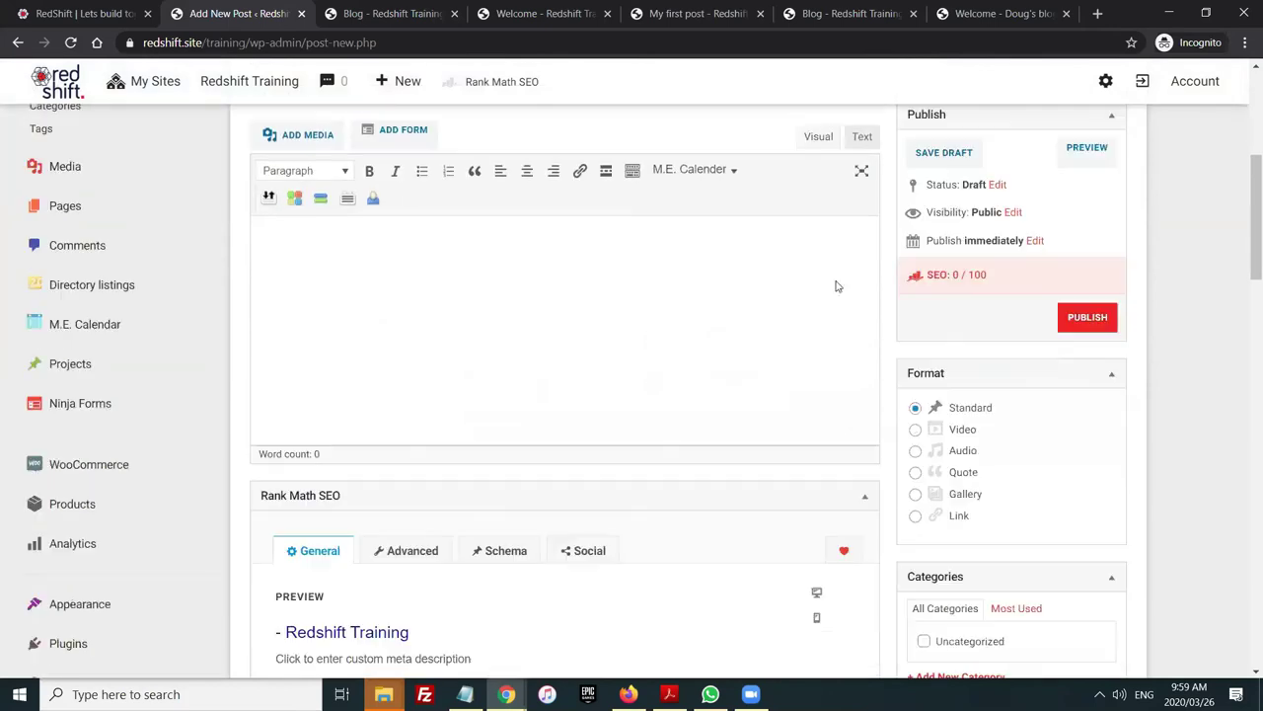
{"action": "scroll", "coordinate": [973, 422], "scroll_direction": "down", "scroll_amount": 2}
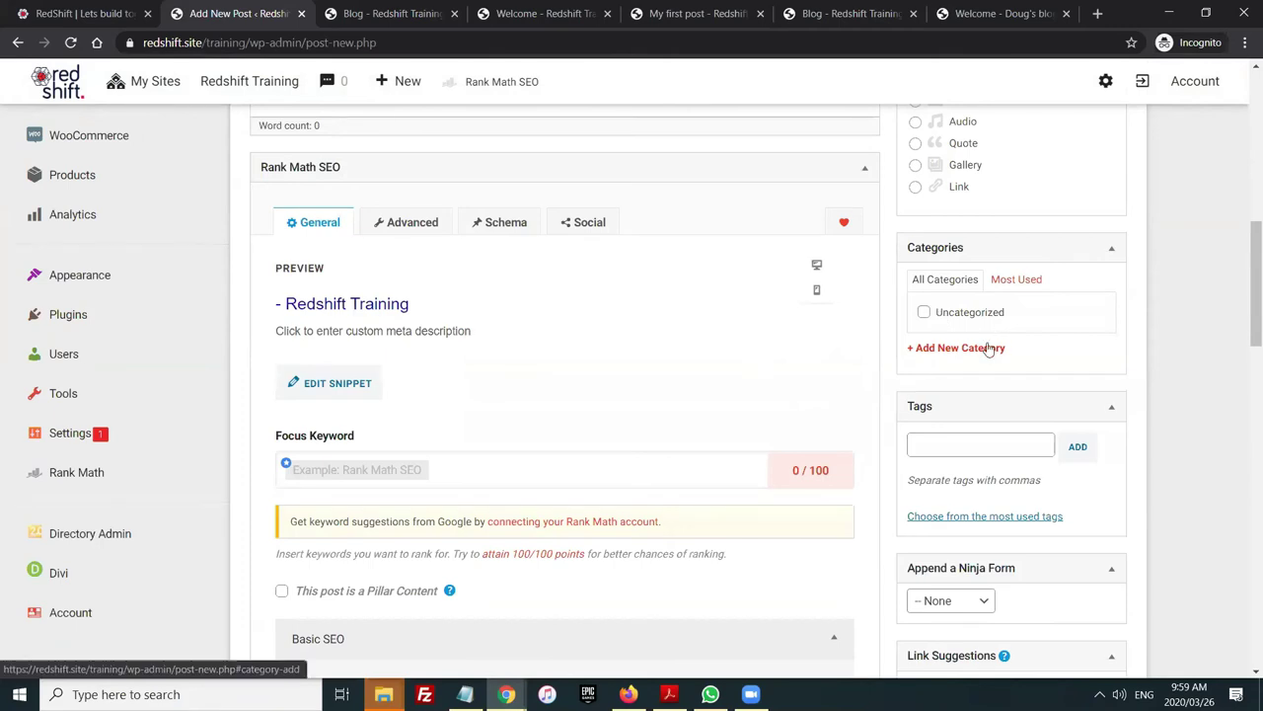
{"action": "scroll", "coordinate": [813, 349], "scroll_direction": "down", "scroll_amount": 2}
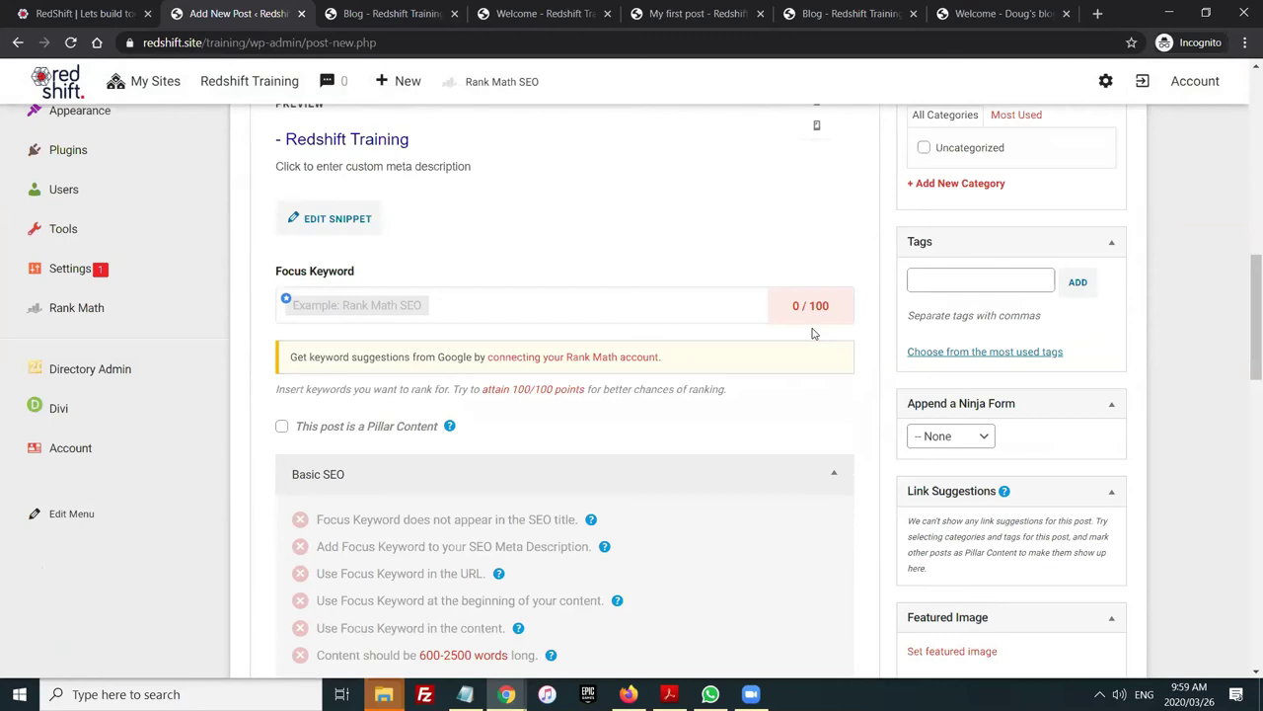
{"action": "scroll", "coordinate": [798, 335], "scroll_direction": "down", "scroll_amount": 4}
{"action": "scroll", "coordinate": [793, 332], "scroll_direction": "up", "scroll_amount": 9}
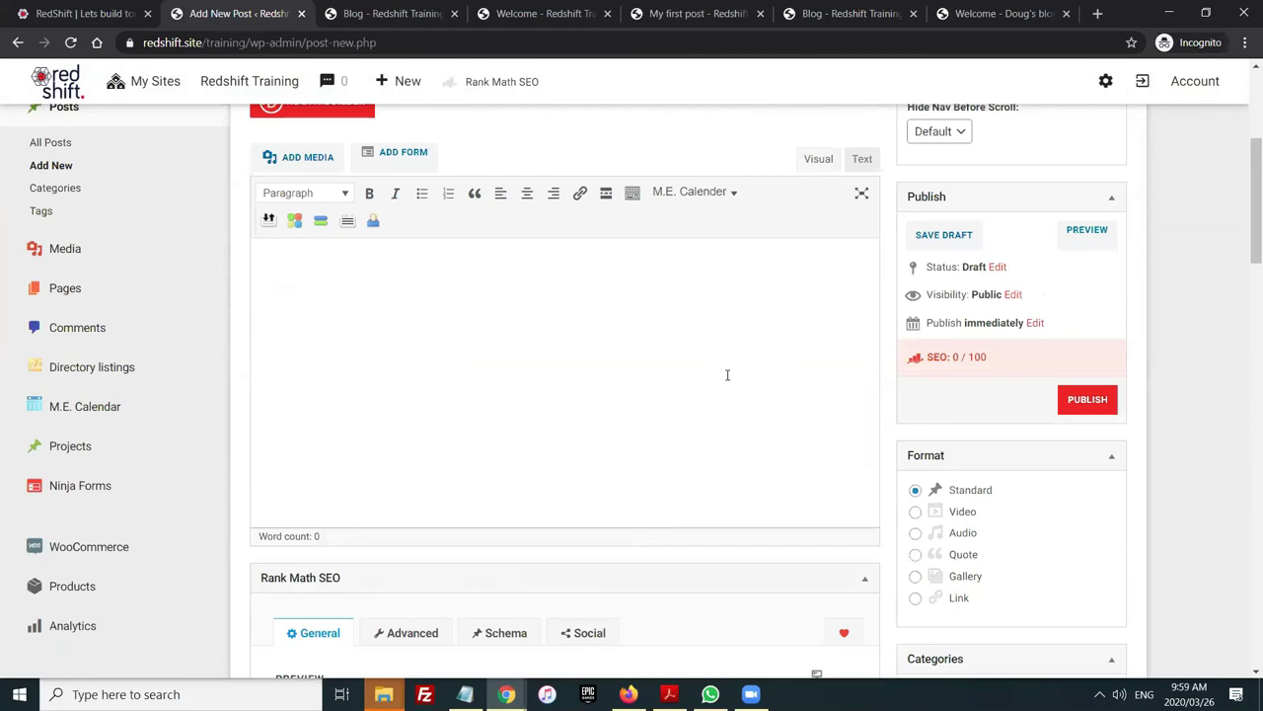
{"action": "scroll", "coordinate": [553, 369], "scroll_direction": "up", "scroll_amount": 1}
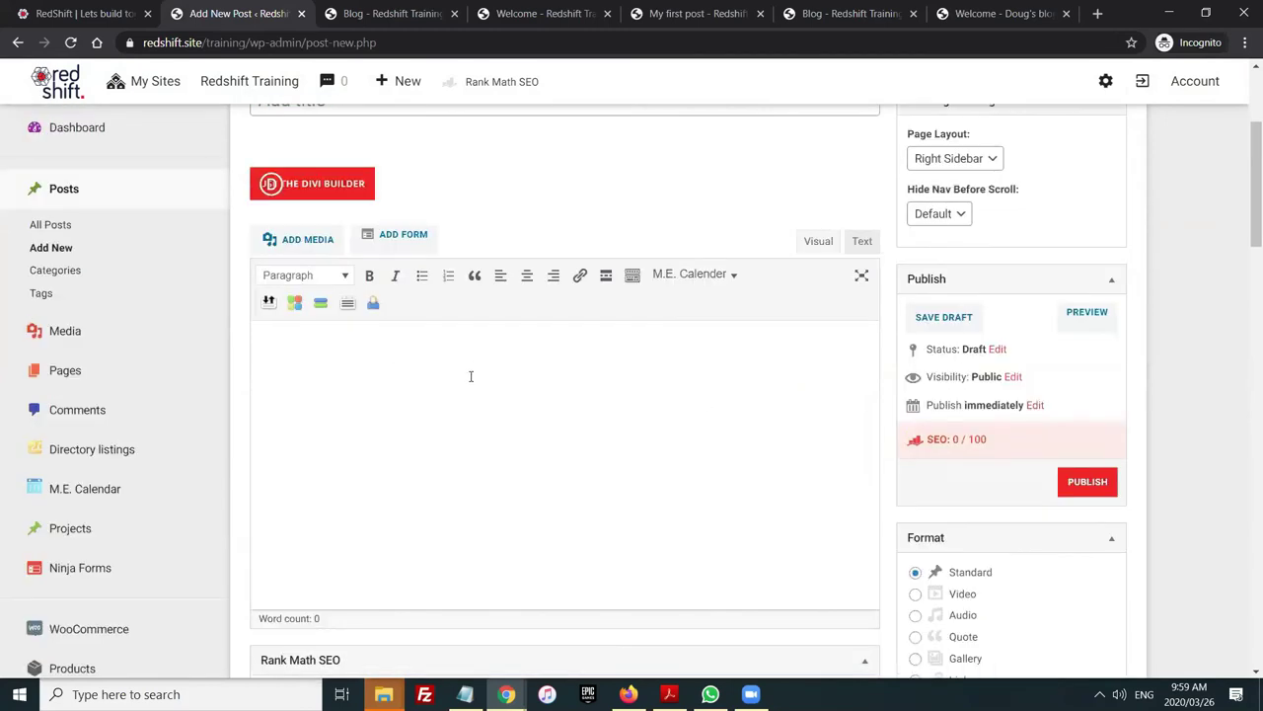
{"action": "scroll", "coordinate": [468, 380], "scroll_direction": "up", "scroll_amount": 2}
Exit the Visual Builder on the Blog page and open My first post to review its title, image and content
{"action": "left_click", "coordinate": [336, 21]}
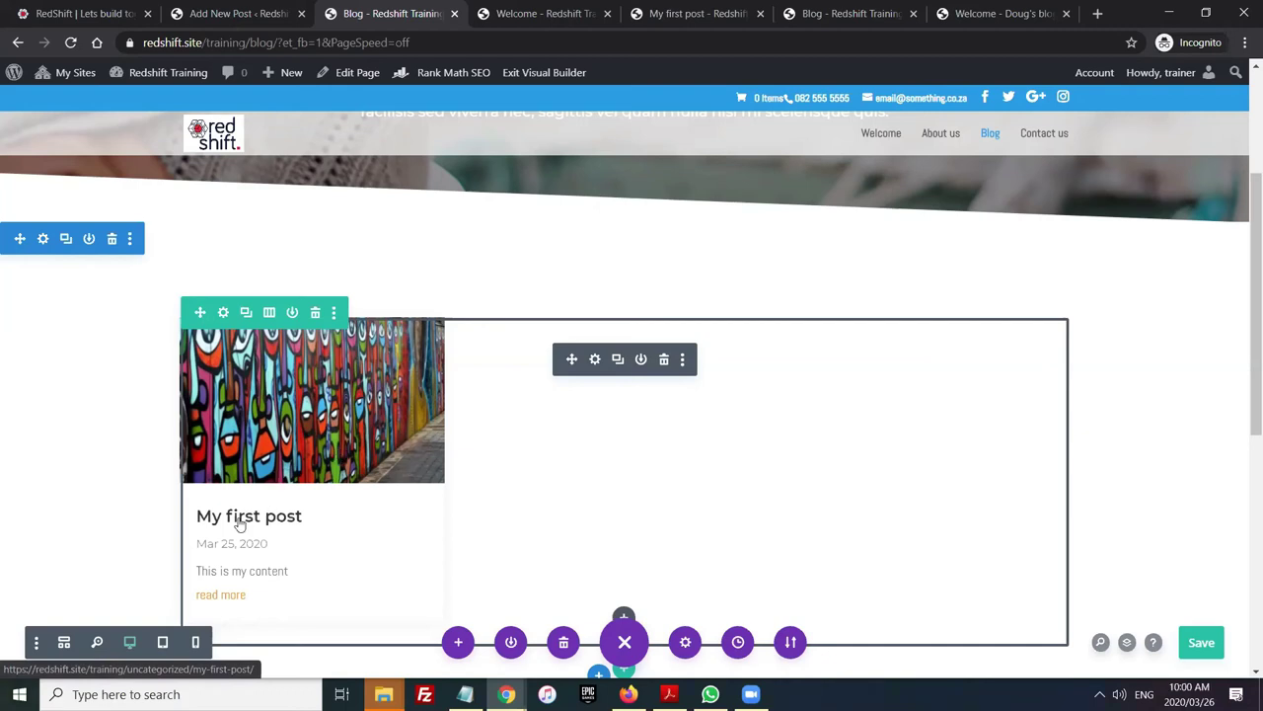
{"action": "left_click", "coordinate": [541, 79]}
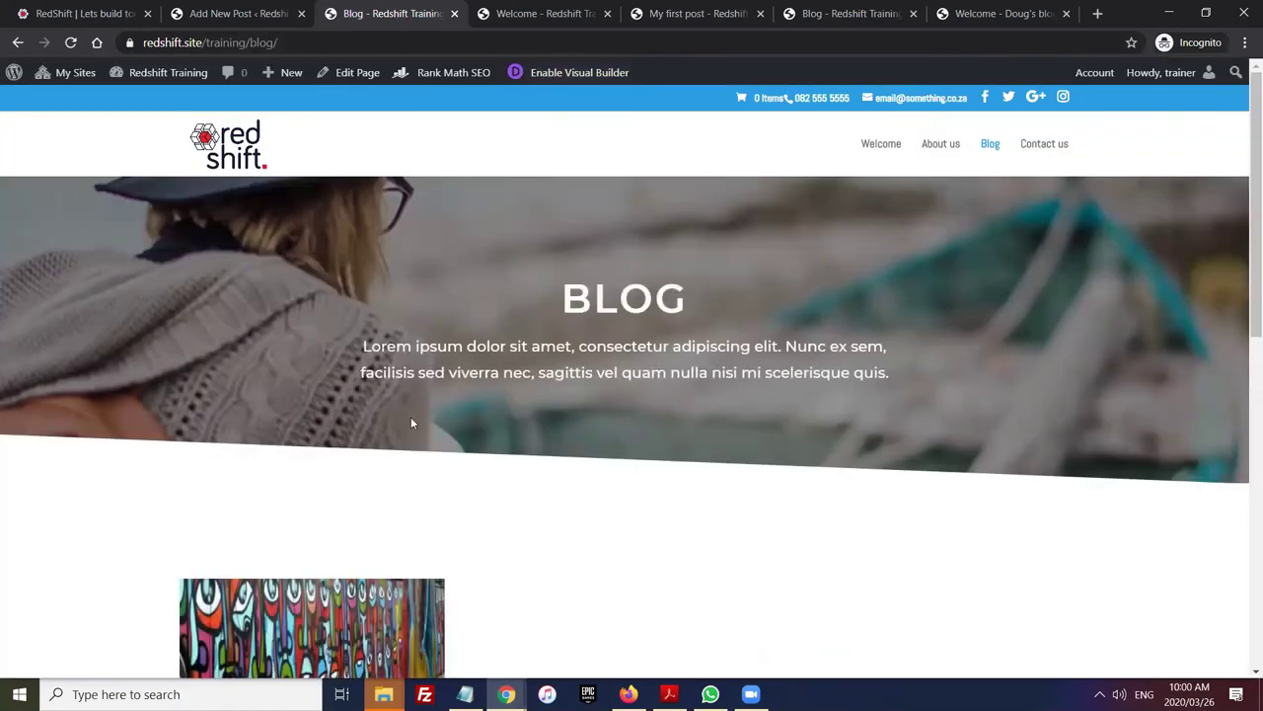
{"action": "scroll", "coordinate": [413, 422], "scroll_direction": "down", "scroll_amount": 3}
{"action": "left_click", "coordinate": [343, 416]}
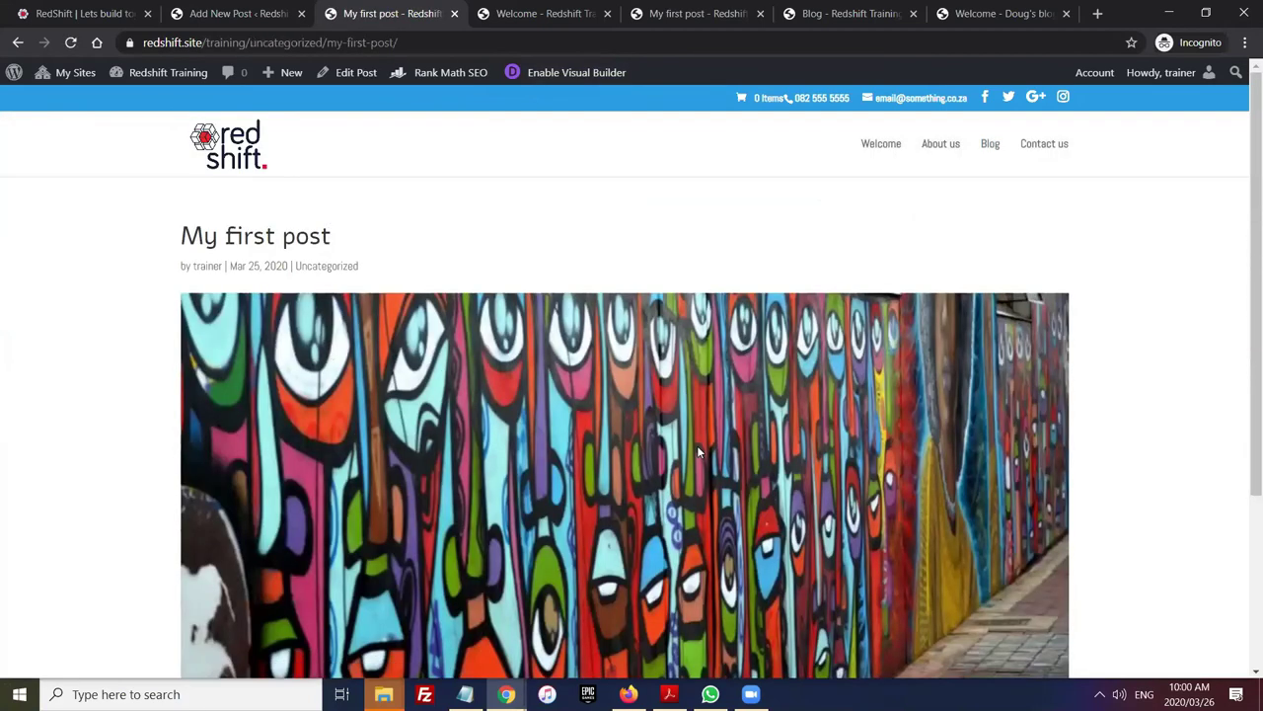
{"action": "scroll", "coordinate": [697, 445], "scroll_direction": "down", "scroll_amount": 1}
{"action": "scroll", "coordinate": [695, 445], "scroll_direction": "down", "scroll_amount": 2}
{"action": "left_click_drag", "start_coordinate": [284, 580], "coordinate": [180, 583]}
{"action": "scroll", "coordinate": [541, 459], "scroll_direction": "up", "scroll_amount": 1}
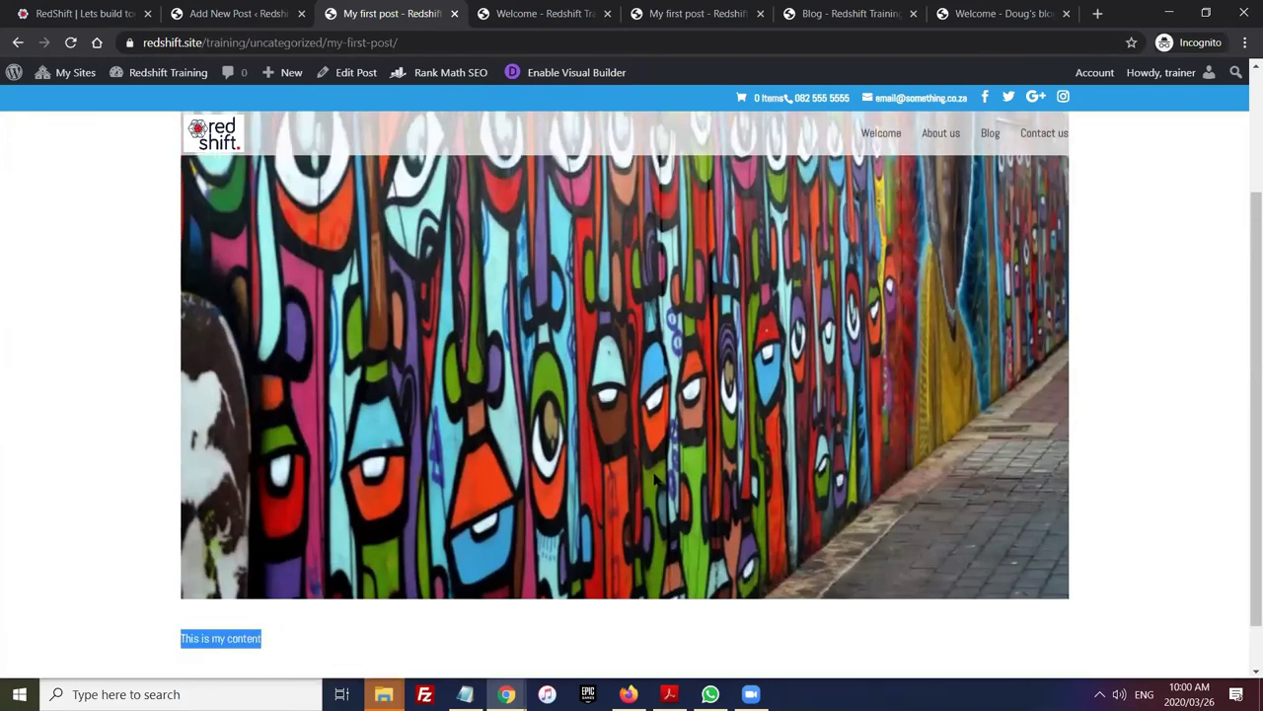
{"action": "scroll", "coordinate": [541, 460], "scroll_direction": "down", "scroll_amount": 1}
{"action": "scroll", "coordinate": [541, 465], "scroll_direction": "up", "scroll_amount": 3}
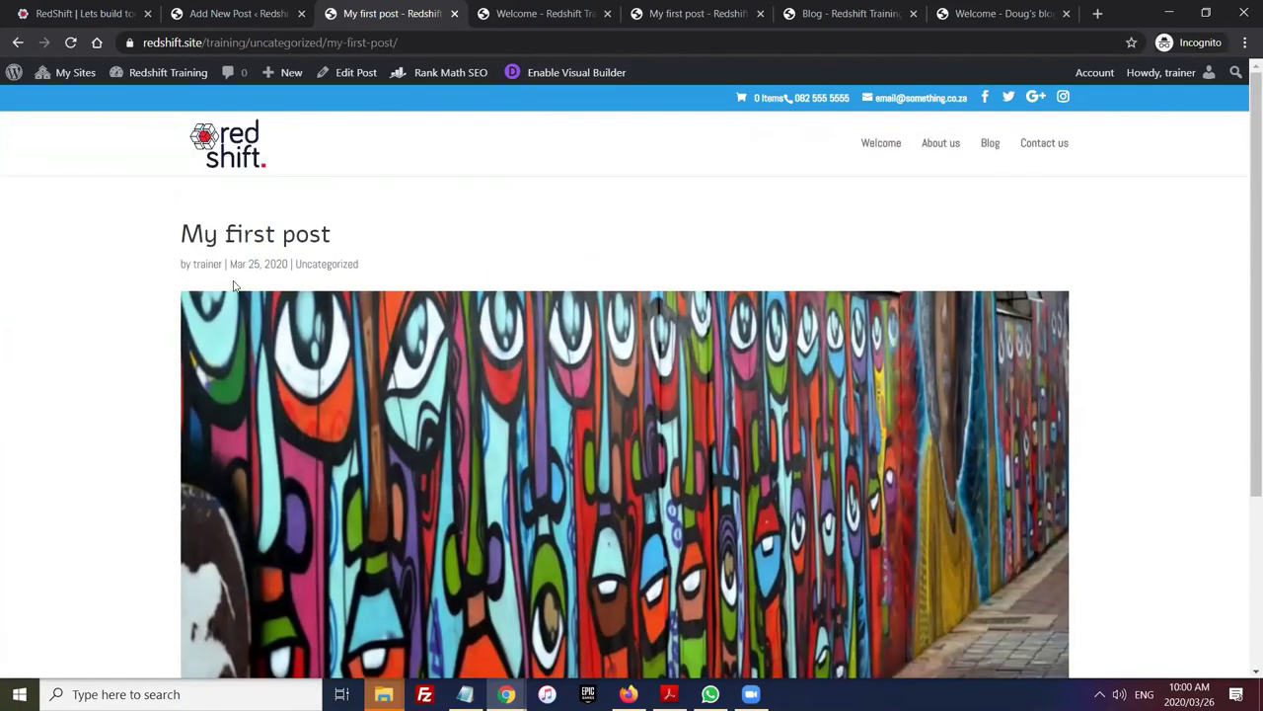
Return to the admin area, open the Divi Theme Builder and start a new template
{"action": "left_click", "coordinate": [238, 20]}
{"action": "scroll", "coordinate": [164, 366], "scroll_direction": "down", "scroll_amount": 7}
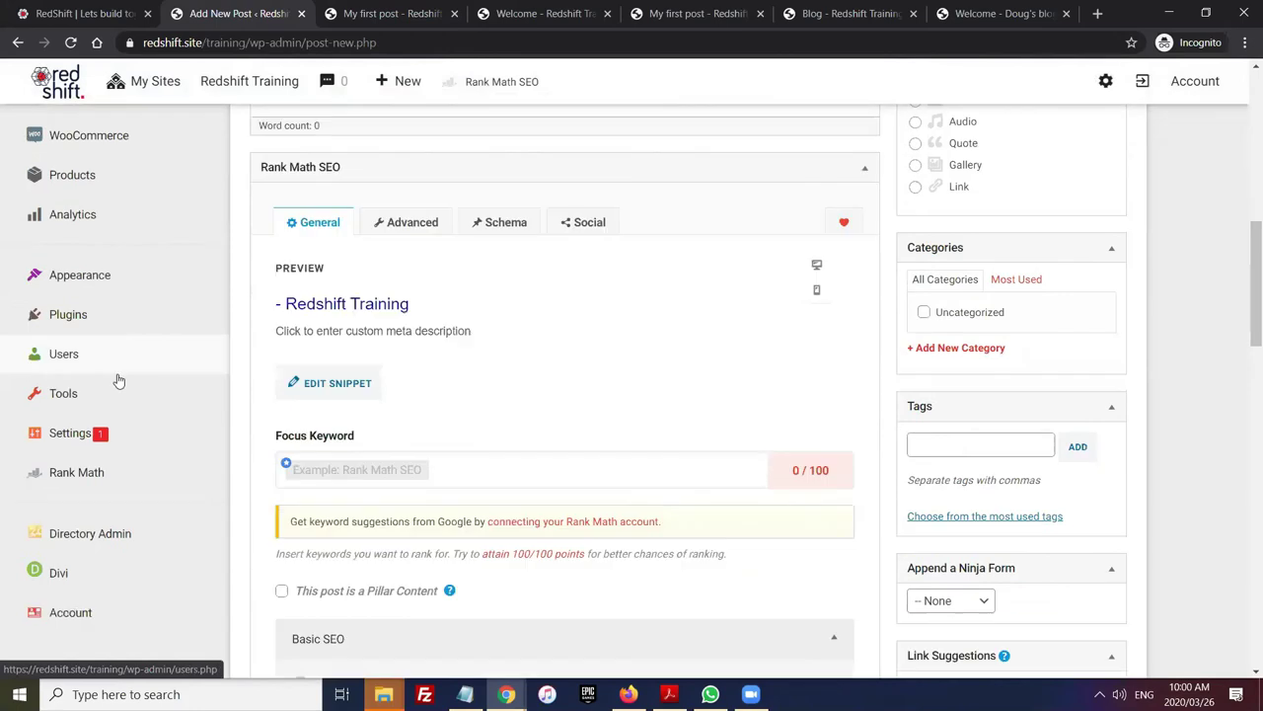
{"action": "scroll", "coordinate": [118, 380], "scroll_direction": "down", "scroll_amount": 3}
{"action": "mouse_move", "coordinate": [56, 331]}
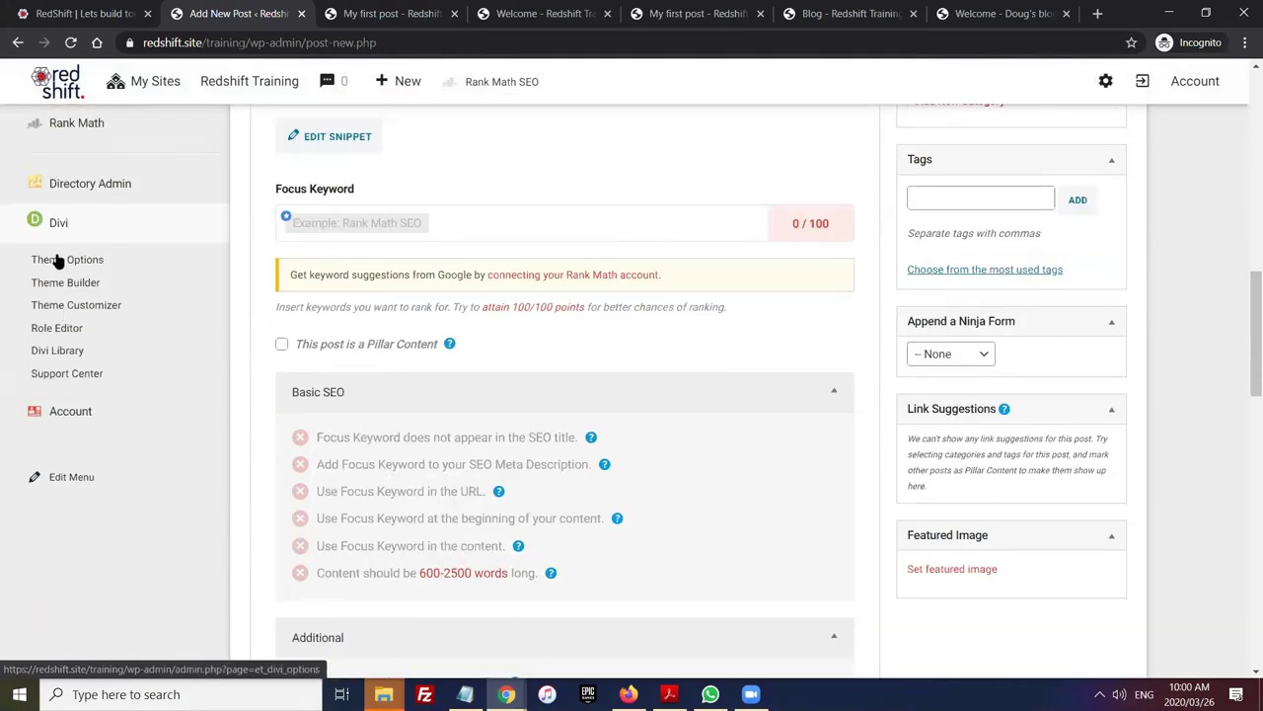
{"action": "left_click", "coordinate": [68, 286]}
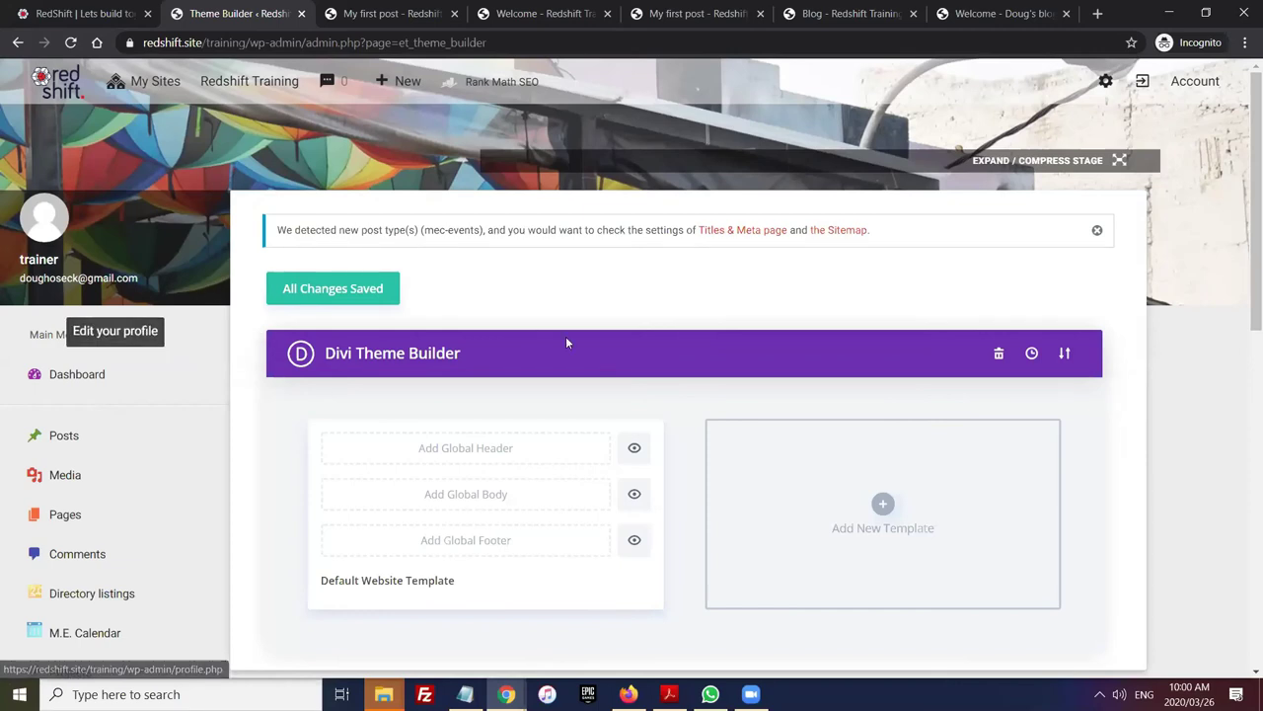
{"action": "left_click", "coordinate": [883, 503]}
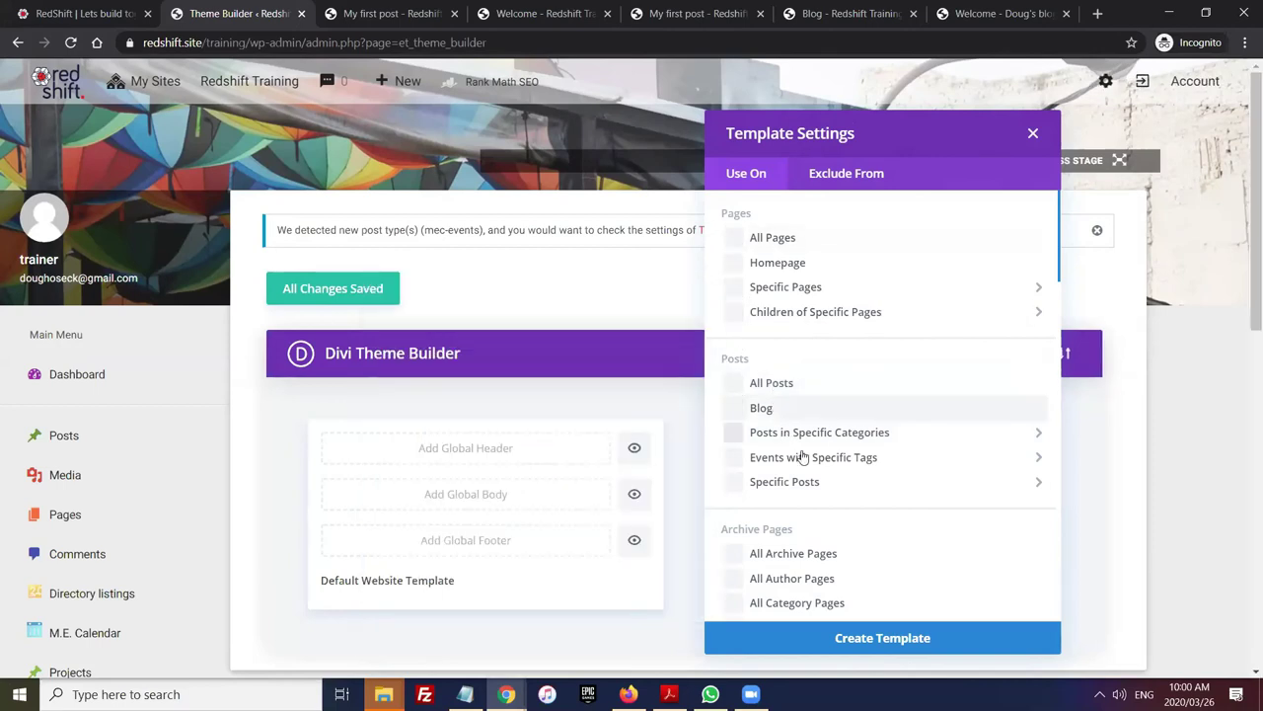
Look through the template's Use On options for posts, archive pages, WooCommerce pages, events, products, projects and directory listings
{"action": "scroll", "coordinate": [803, 456], "scroll_direction": "down", "scroll_amount": 2}
{"action": "mouse_move", "coordinate": [779, 296]}
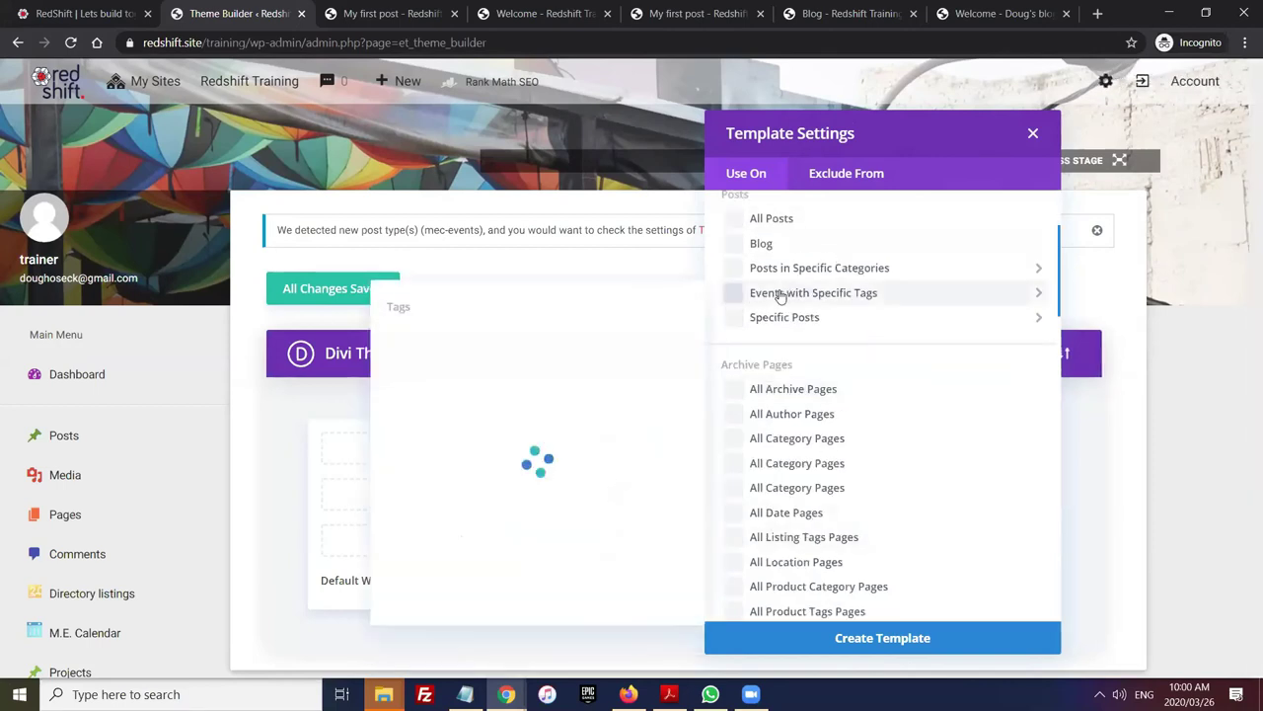
{"action": "scroll", "coordinate": [780, 439], "scroll_direction": "down", "scroll_amount": 2}
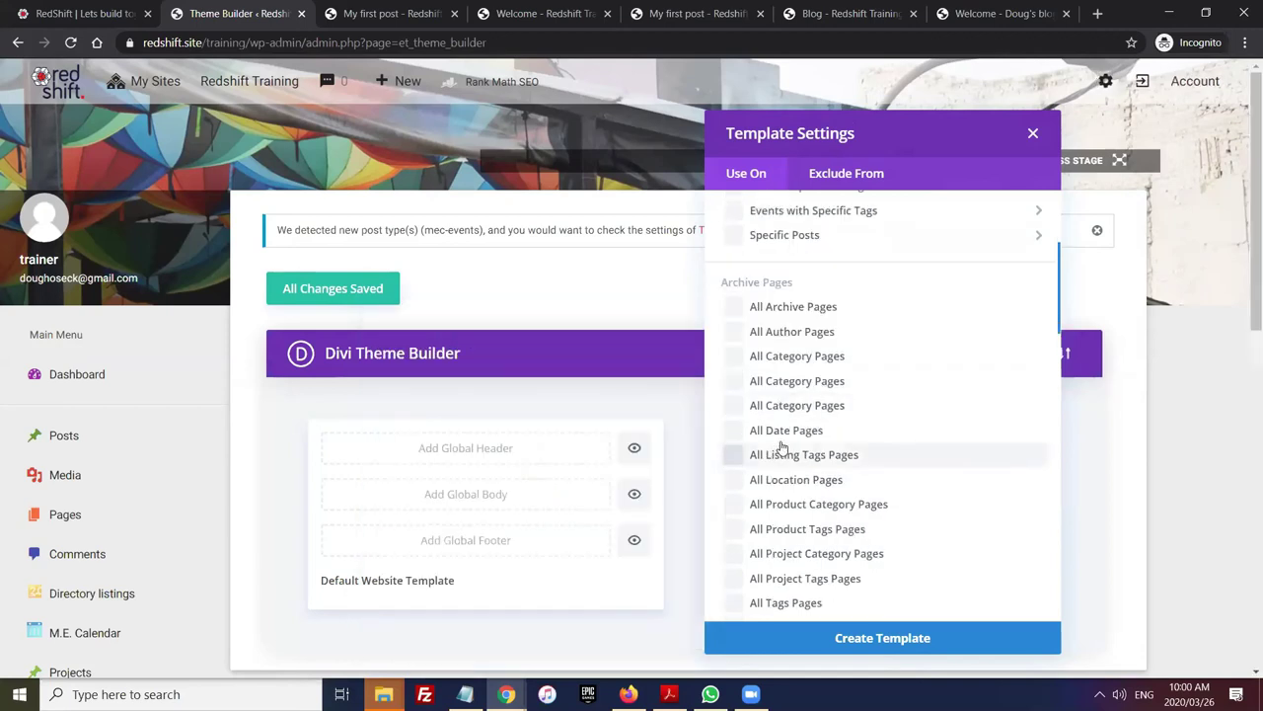
{"action": "scroll", "coordinate": [766, 490], "scroll_direction": "down", "scroll_amount": 12}
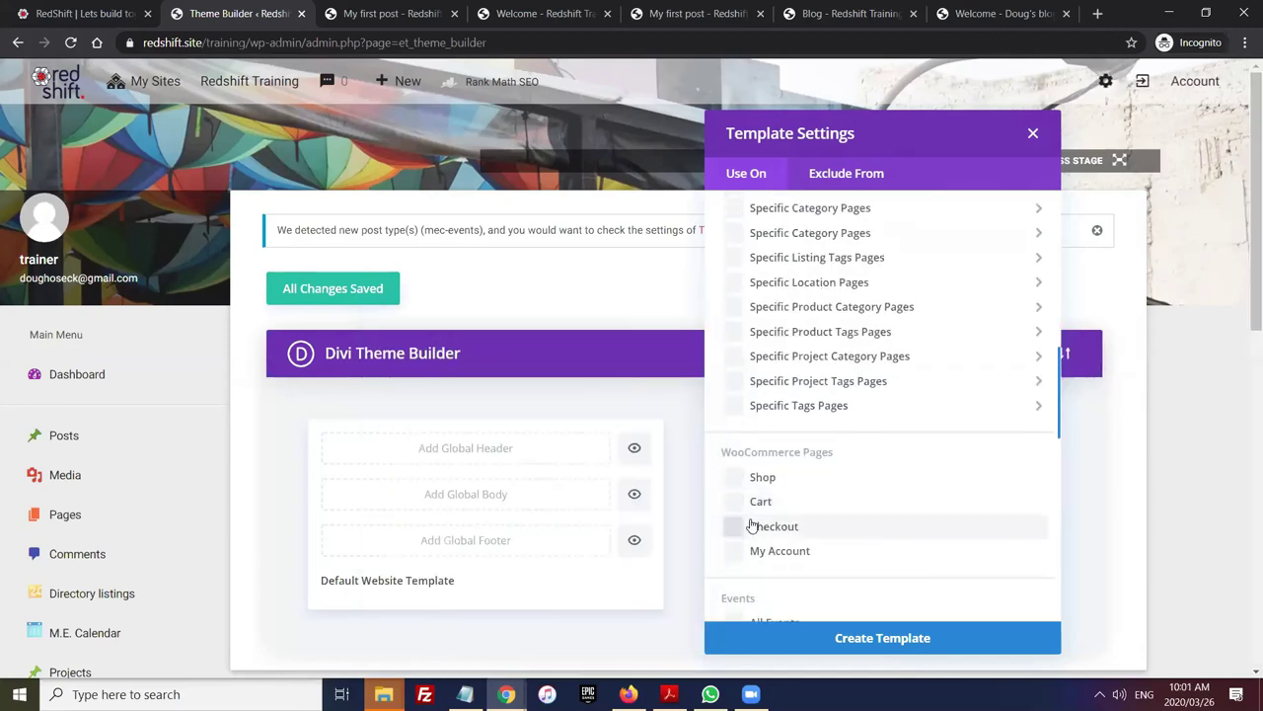
{"action": "scroll", "coordinate": [752, 525], "scroll_direction": "up", "scroll_amount": 4}
{"action": "scroll", "coordinate": [761, 482], "scroll_direction": "down", "scroll_amount": 12}
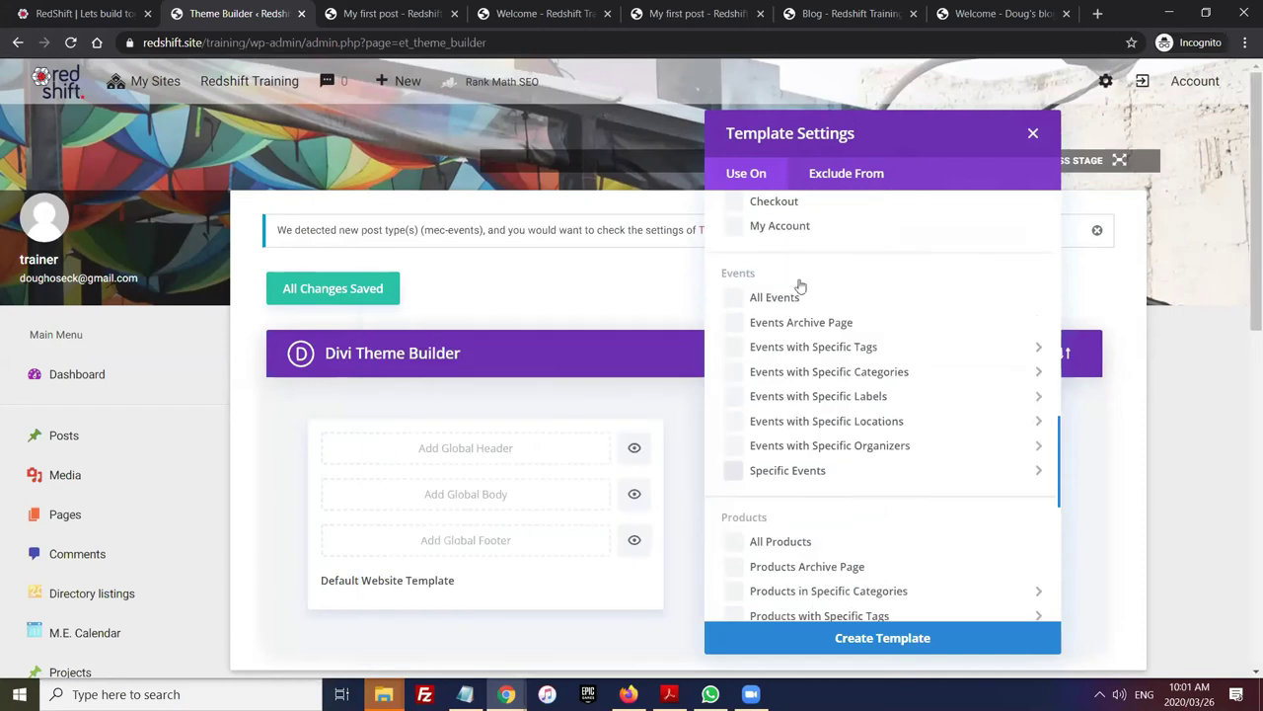
{"action": "scroll", "coordinate": [797, 435], "scroll_direction": "down", "scroll_amount": 8}
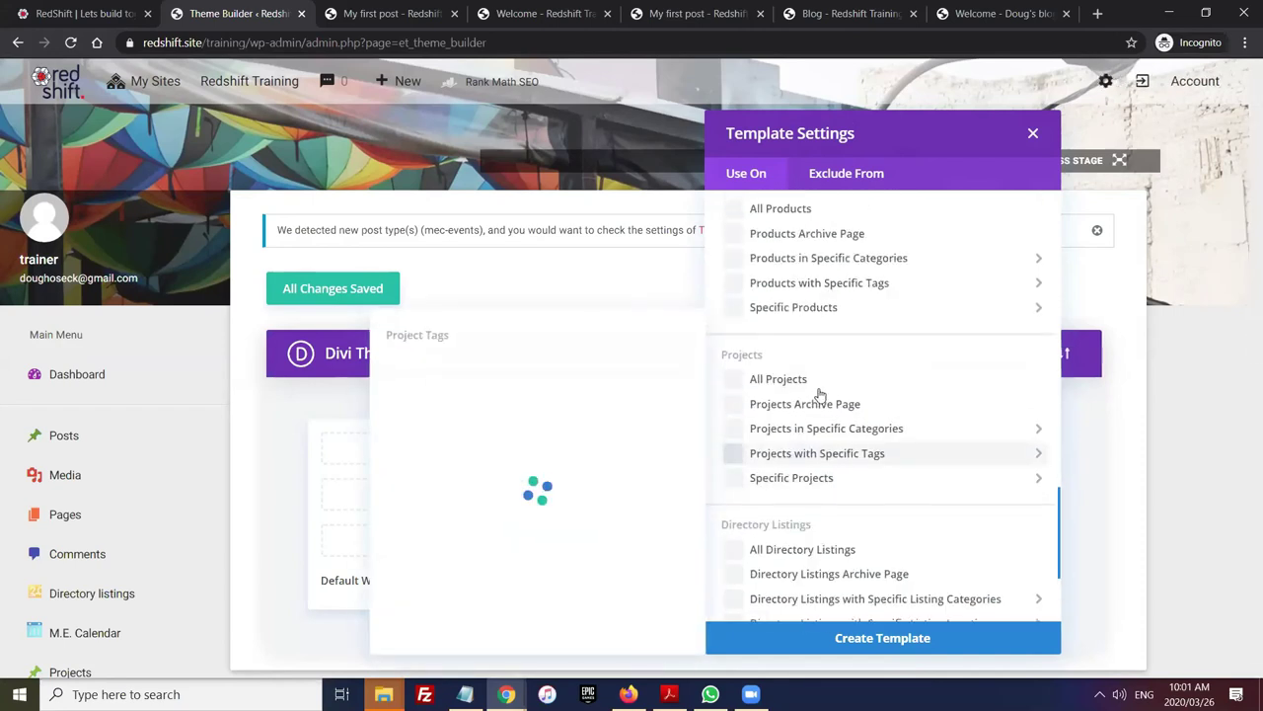
{"action": "scroll", "coordinate": [819, 395], "scroll_direction": "down", "scroll_amount": 2}
{"action": "scroll", "coordinate": [817, 452], "scroll_direction": "up", "scroll_amount": 6}
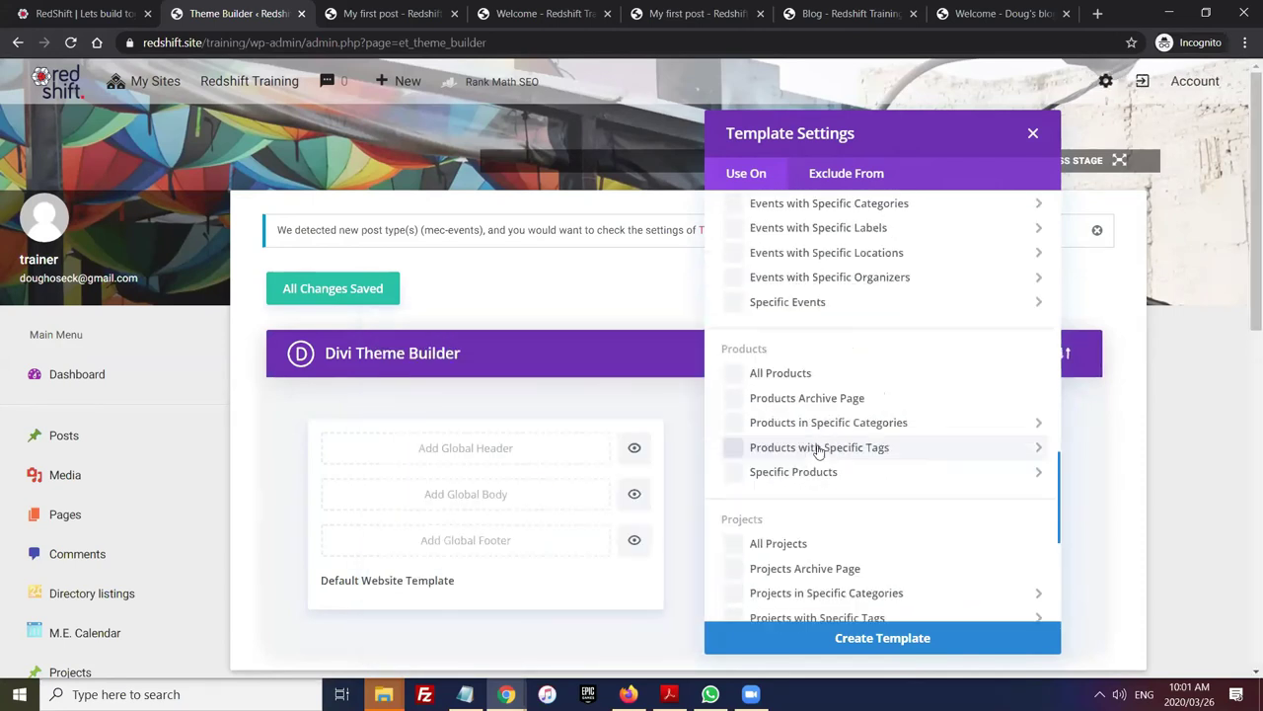
{"action": "scroll", "coordinate": [817, 451], "scroll_direction": "up", "scroll_amount": 3}
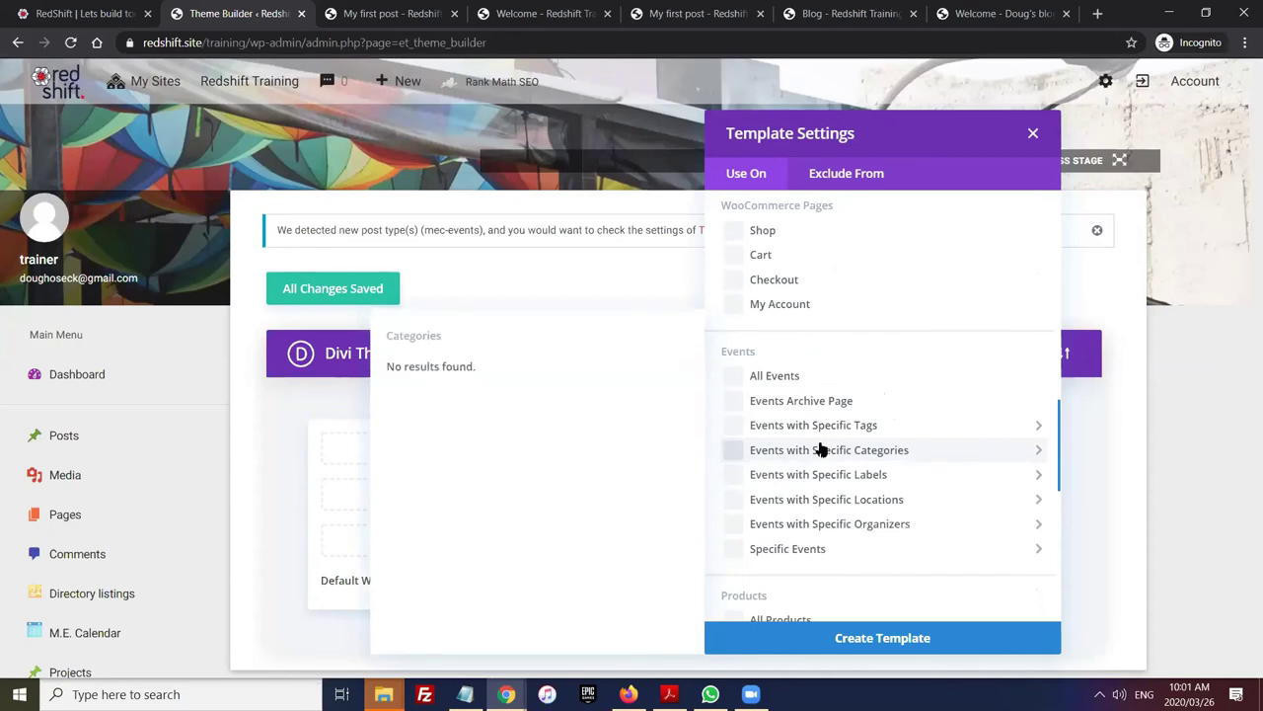
{"action": "scroll", "coordinate": [819, 447], "scroll_direction": "up", "scroll_amount": 2}
{"action": "scroll", "coordinate": [809, 452], "scroll_direction": "up", "scroll_amount": 3}
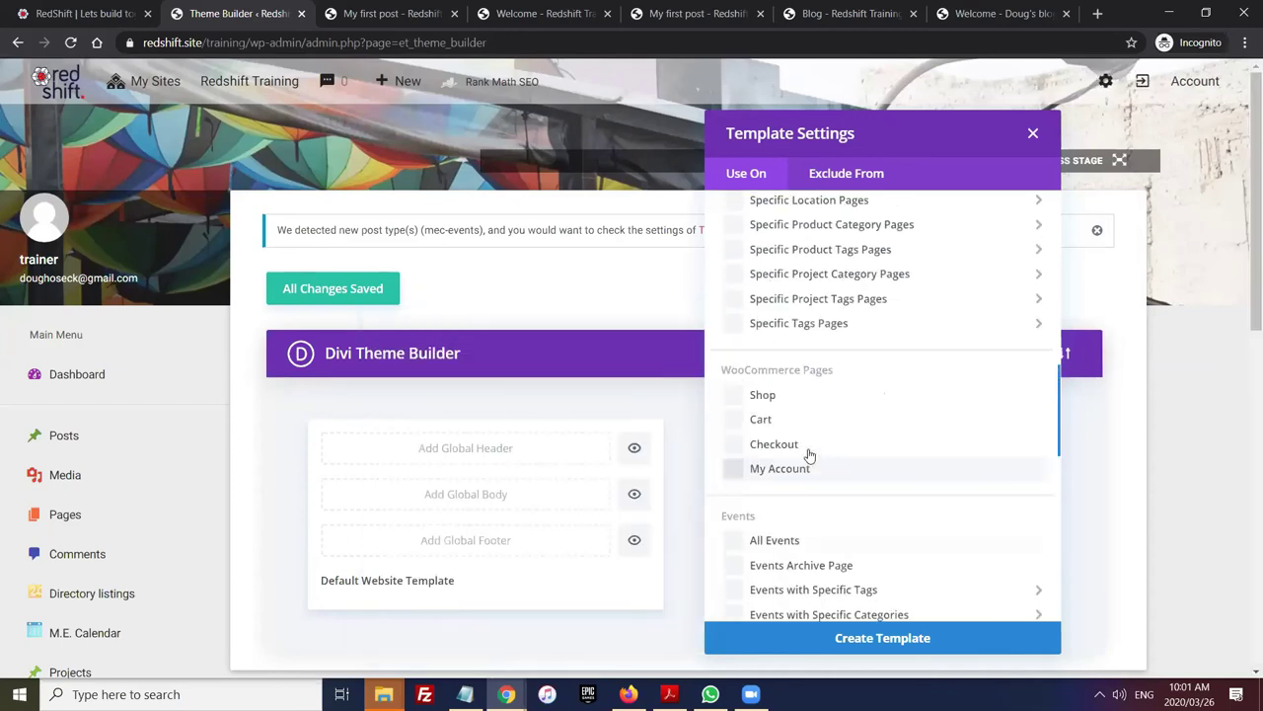
{"action": "scroll", "coordinate": [807, 457], "scroll_direction": "up", "scroll_amount": 8}
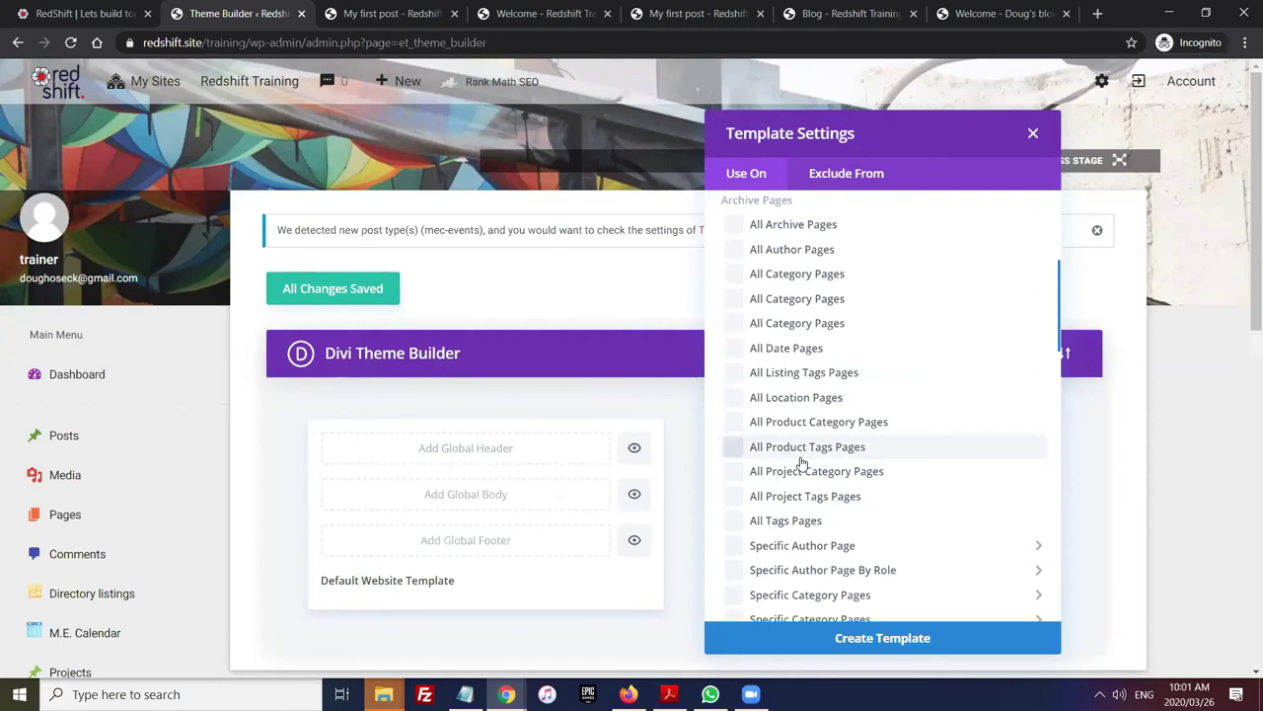
Create the template for All Posts and start building its custom body
{"action": "left_click", "coordinate": [738, 385]}
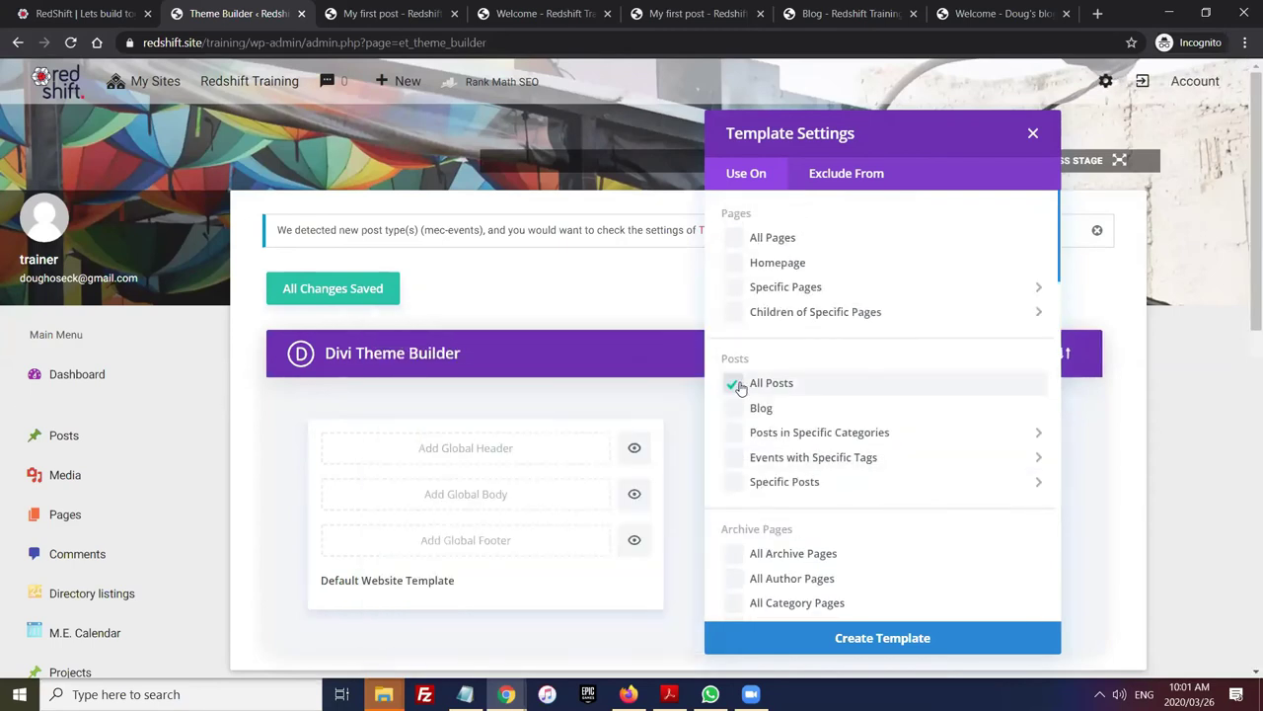
{"action": "left_click", "coordinate": [873, 641]}
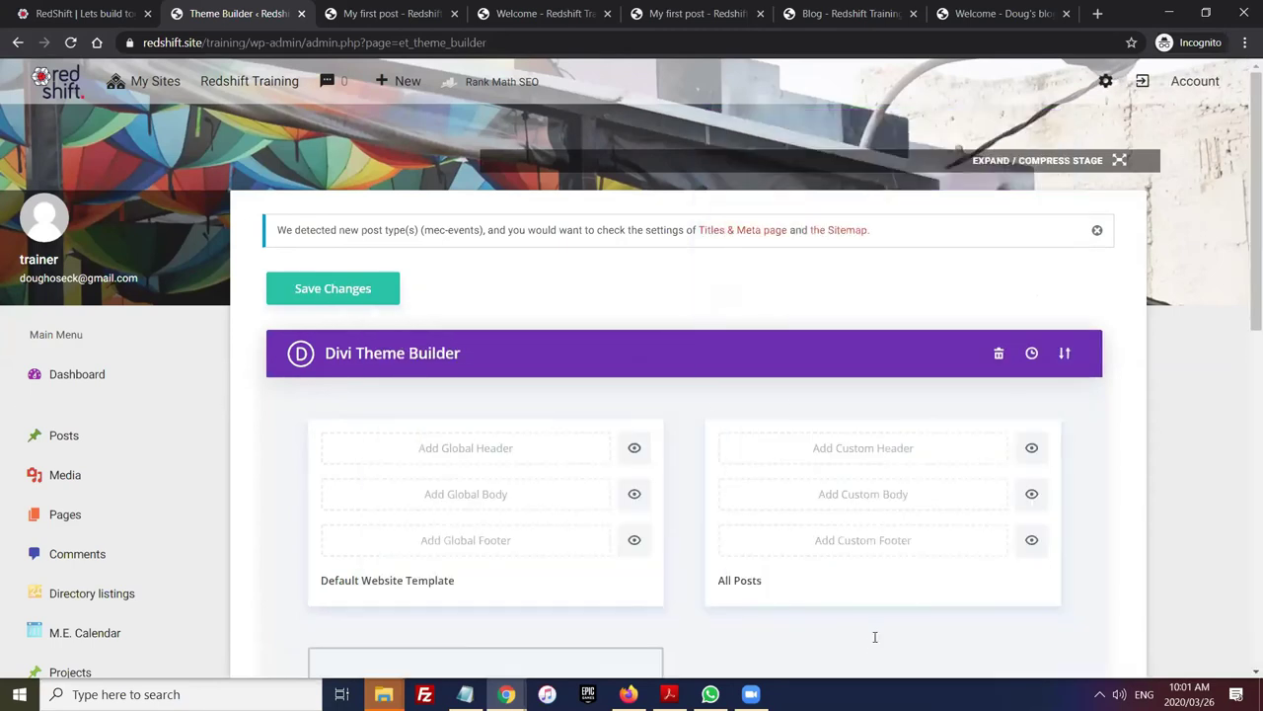
{"action": "left_click", "coordinate": [853, 497]}
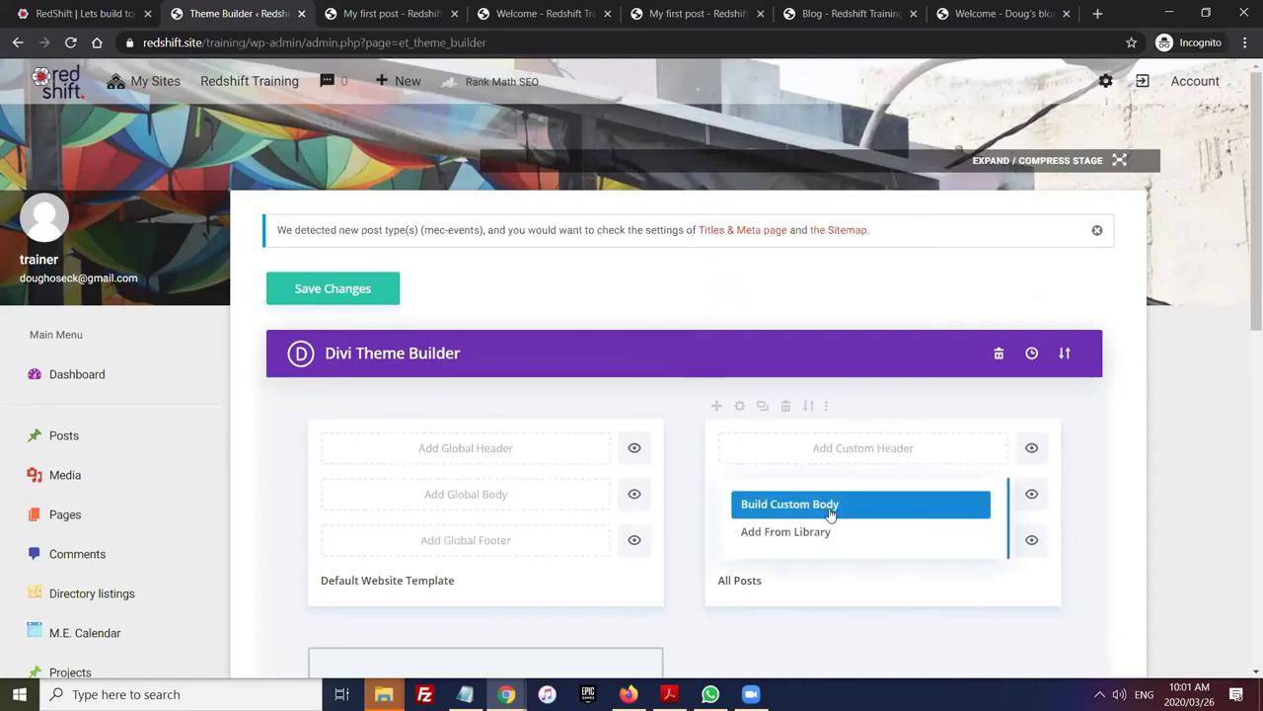
{"action": "left_click", "coordinate": [810, 515]}
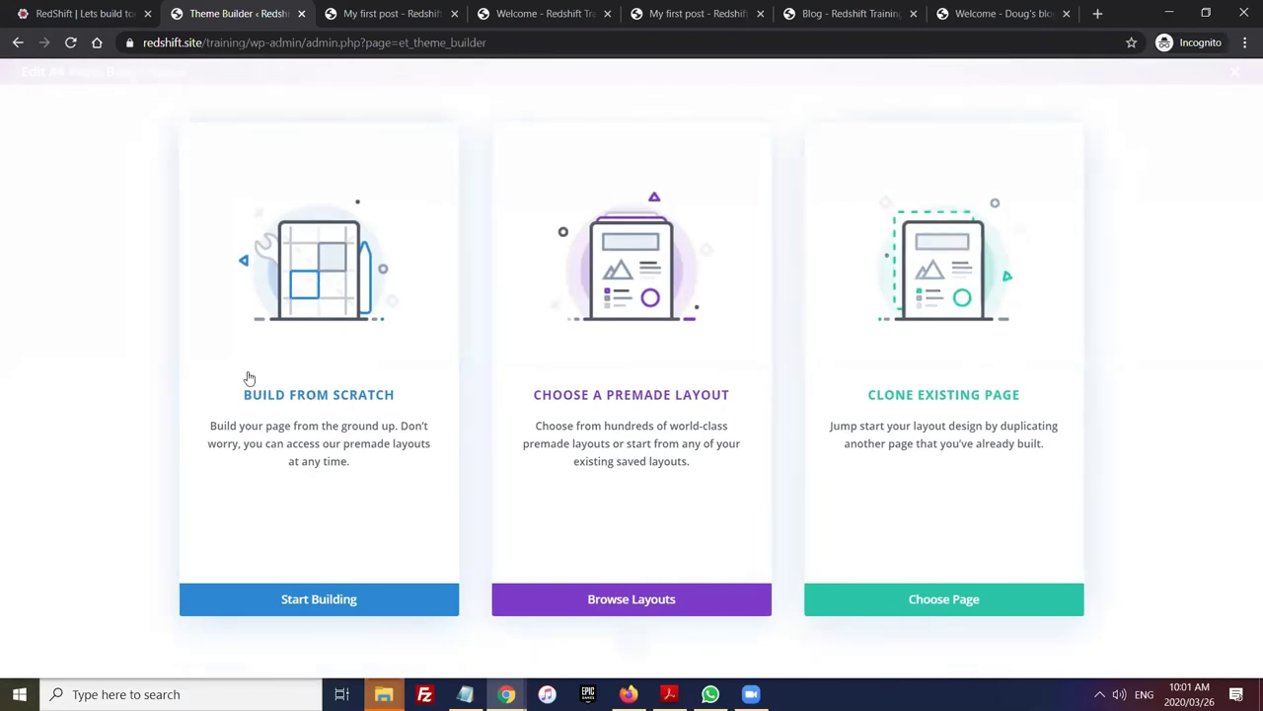
Discard the unsaved from-scratch body layout and remove the custom body from the All Posts template
{"action": "left_click", "coordinate": [318, 378]}
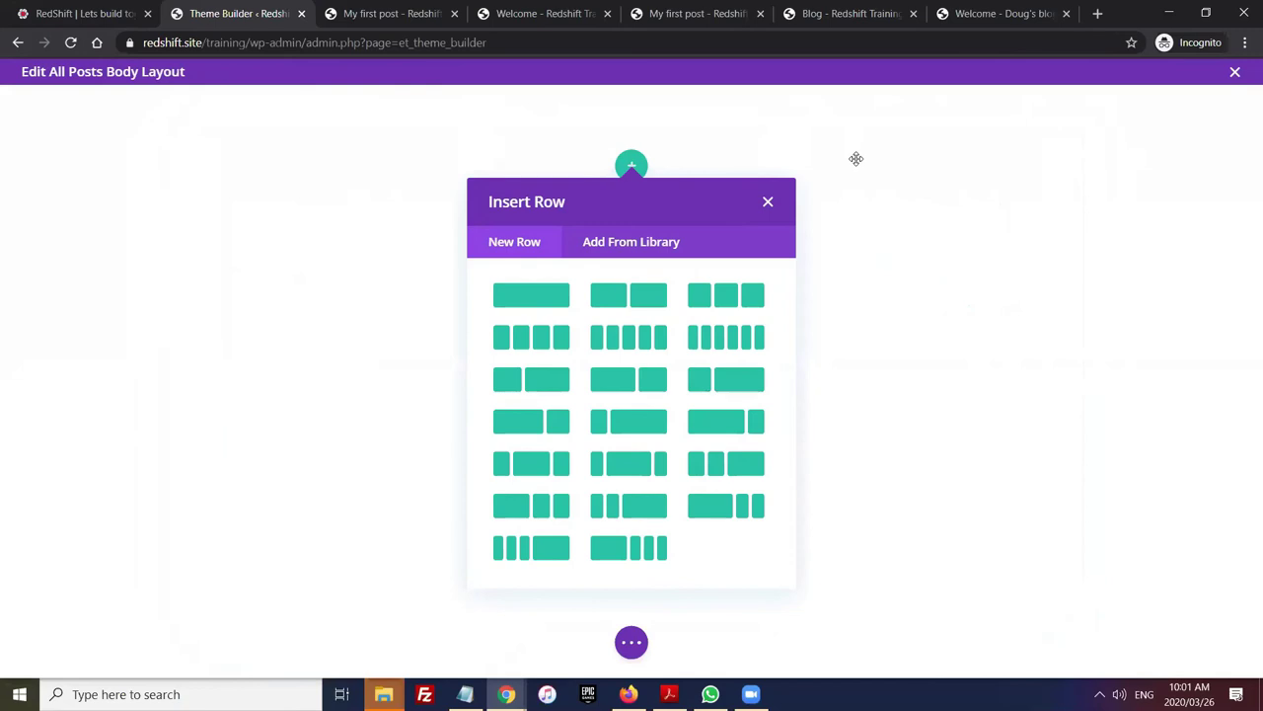
{"action": "left_click", "coordinate": [1235, 71]}
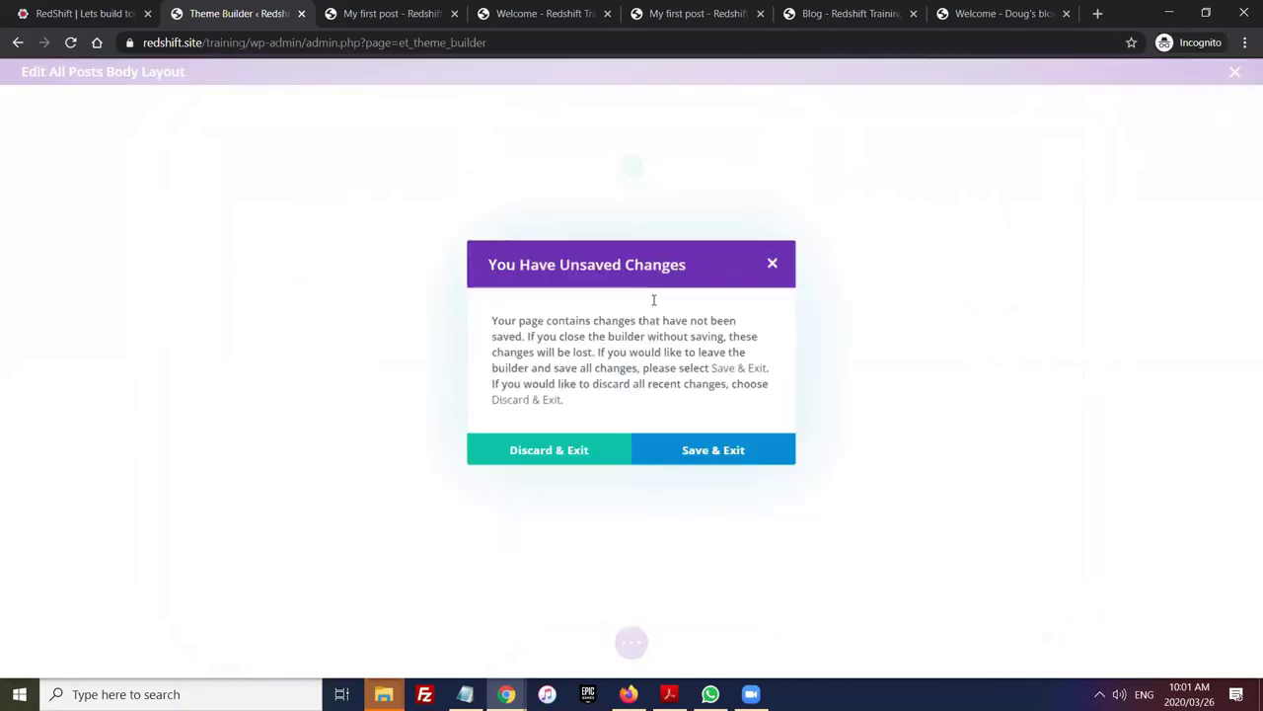
{"action": "left_click", "coordinate": [564, 447]}
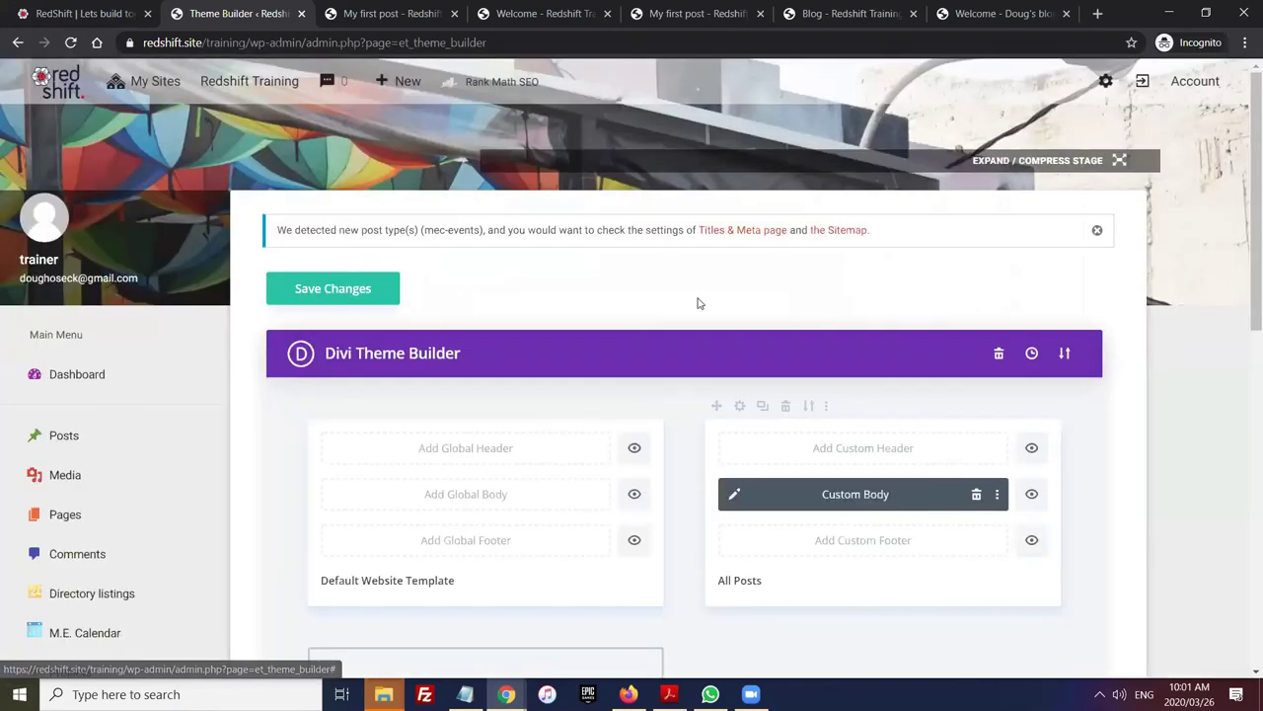
{"action": "left_click", "coordinate": [976, 493]}
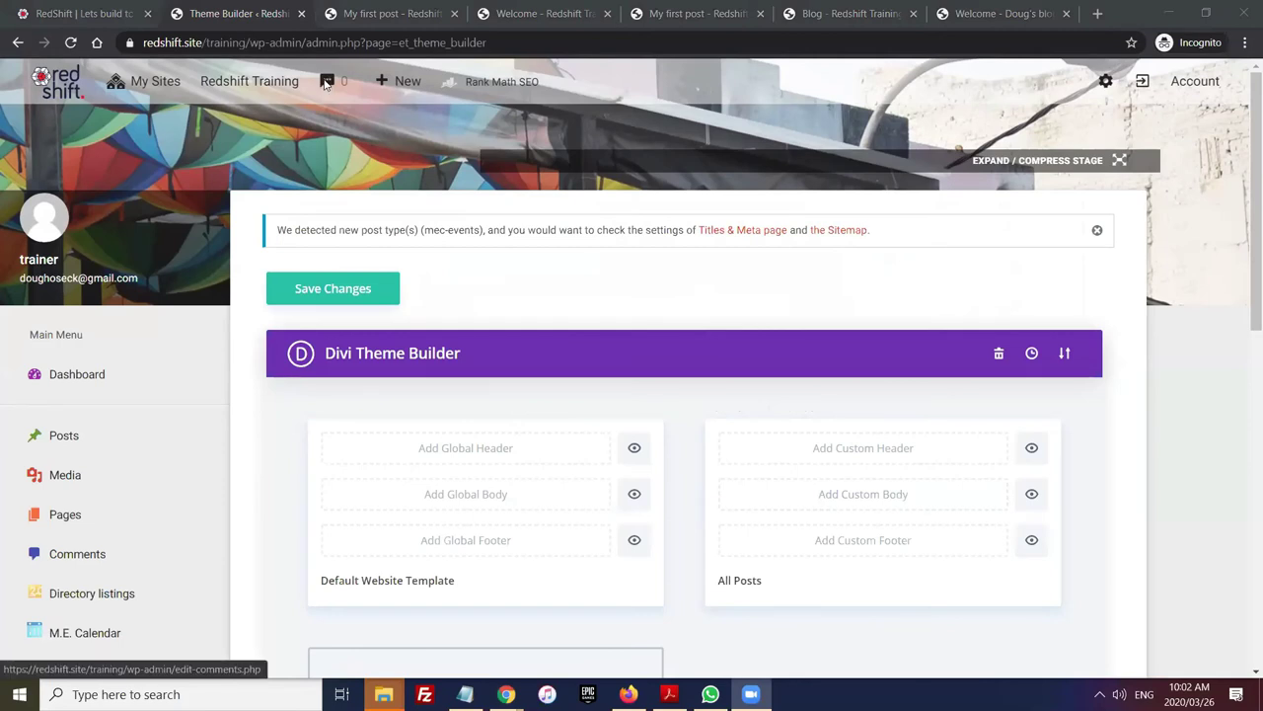
Compare the Starter pack, Business lite and Business Unlimited plans on the Redshift homepage, including site allowance, disk space and own-domain use
{"action": "mouse_move", "coordinate": [629, 694]}
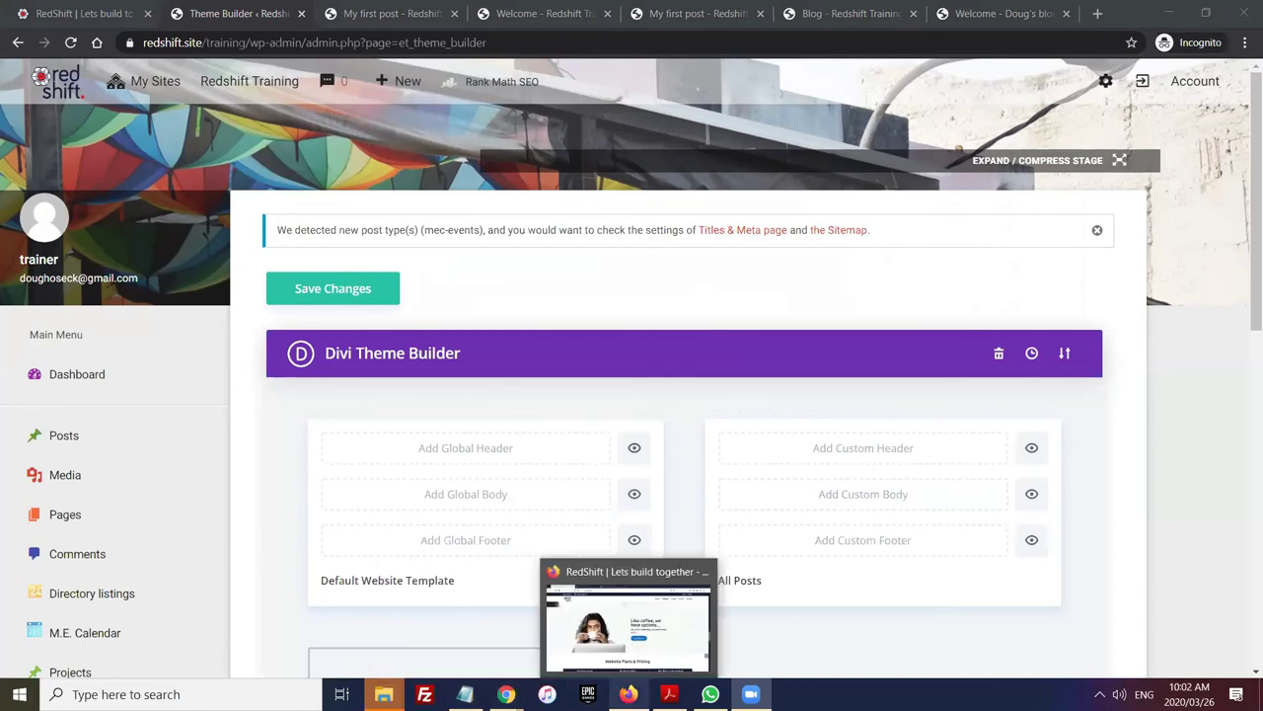
{"action": "mouse_move", "coordinate": [632, 656]}
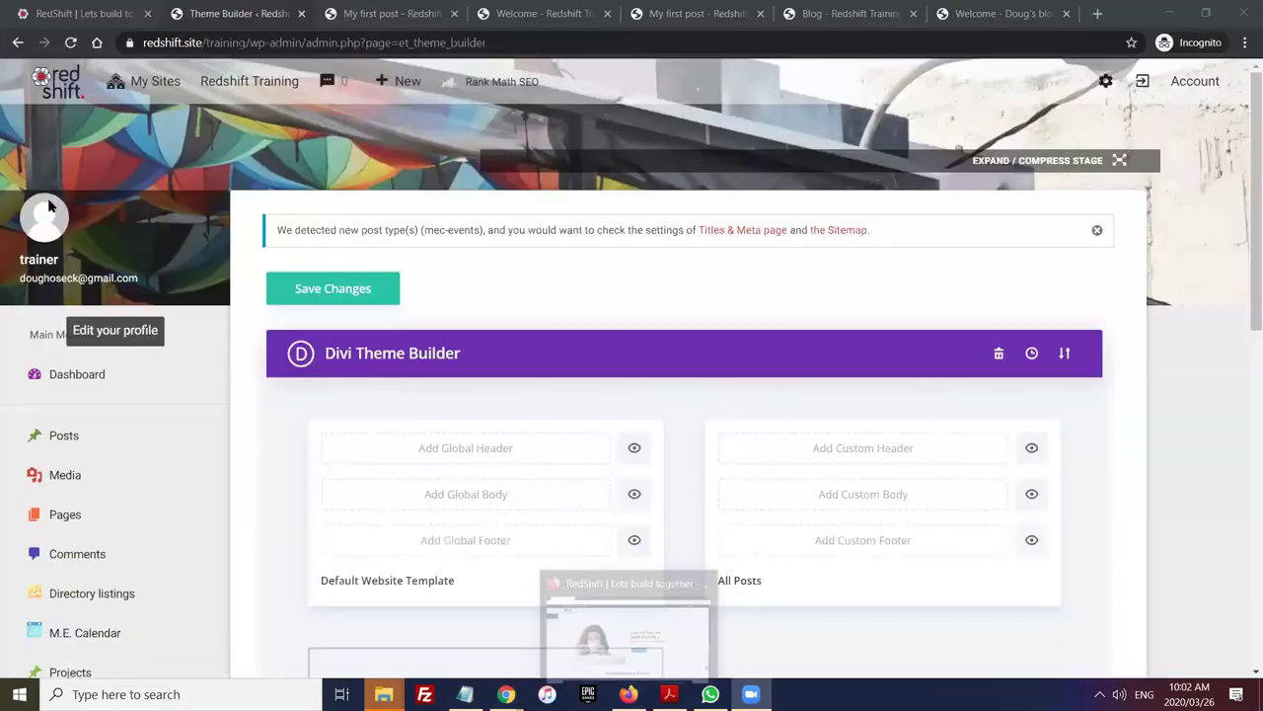
{"action": "left_click", "coordinate": [79, 14]}
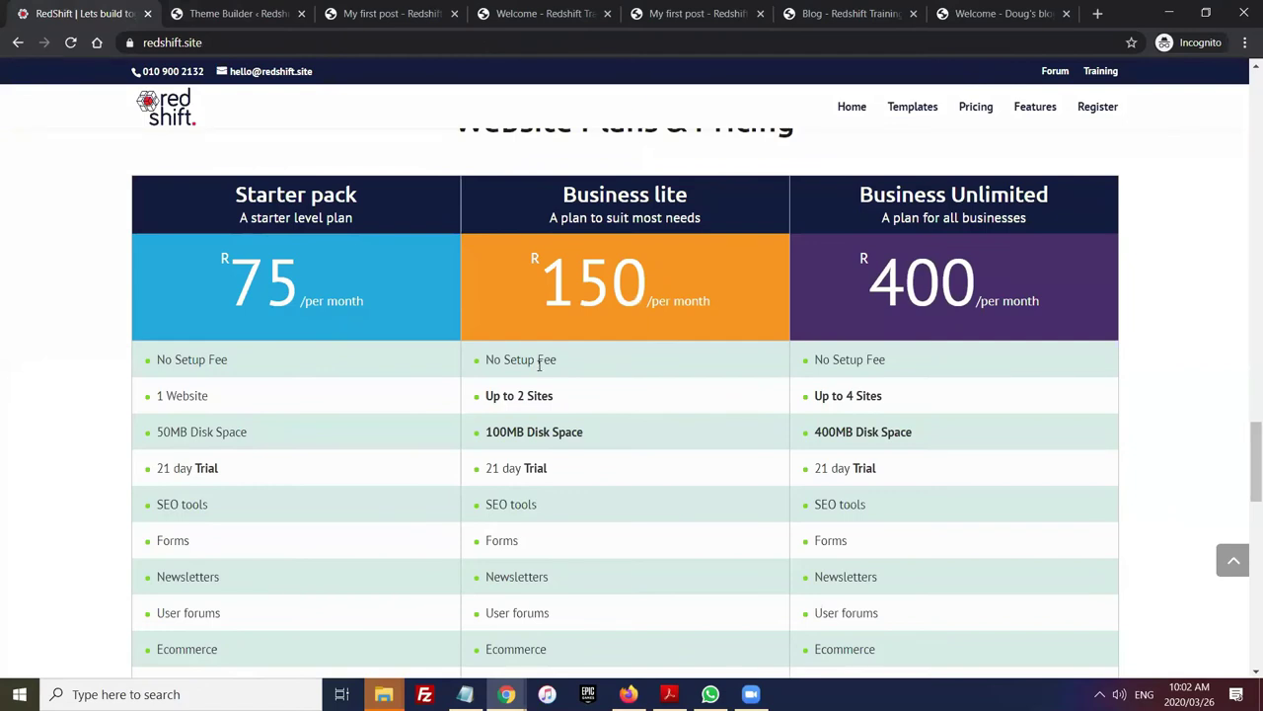
{"action": "mouse_move", "coordinate": [748, 691]}
{"action": "scroll", "coordinate": [589, 398], "scroll_direction": "down", "scroll_amount": 3}
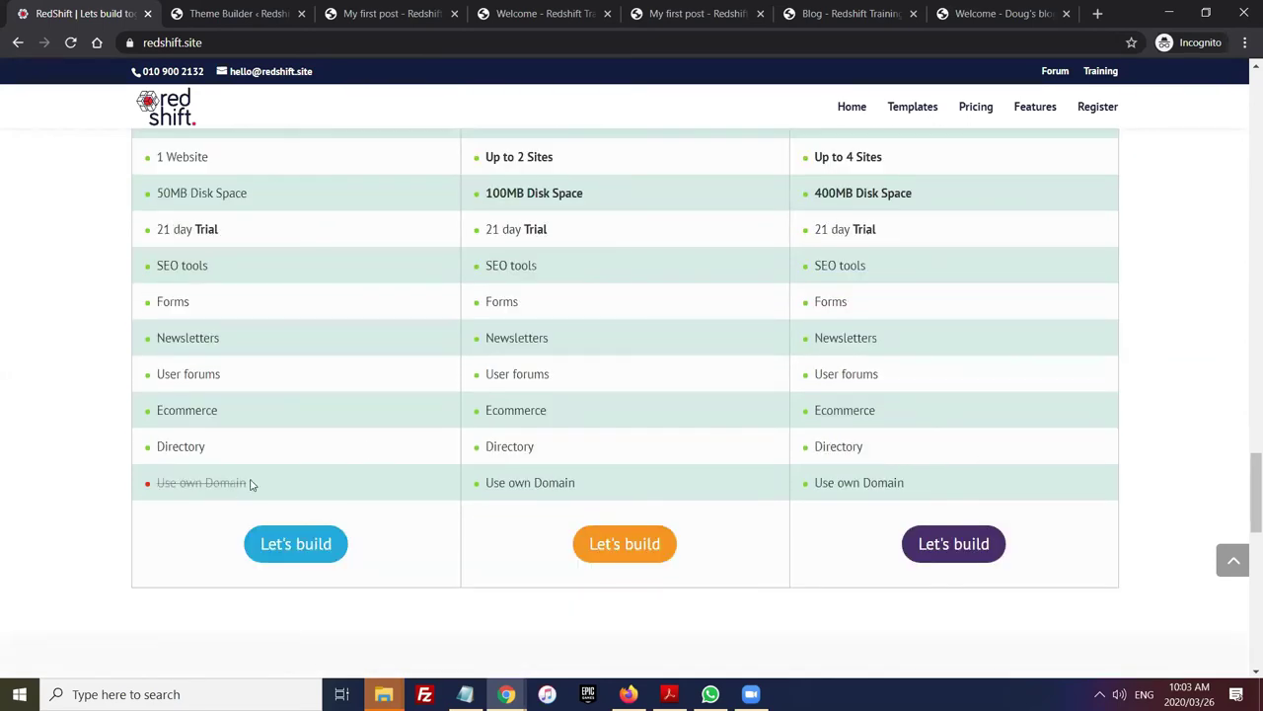
{"action": "left_click_drag", "start_coordinate": [254, 480], "coordinate": [154, 483]}
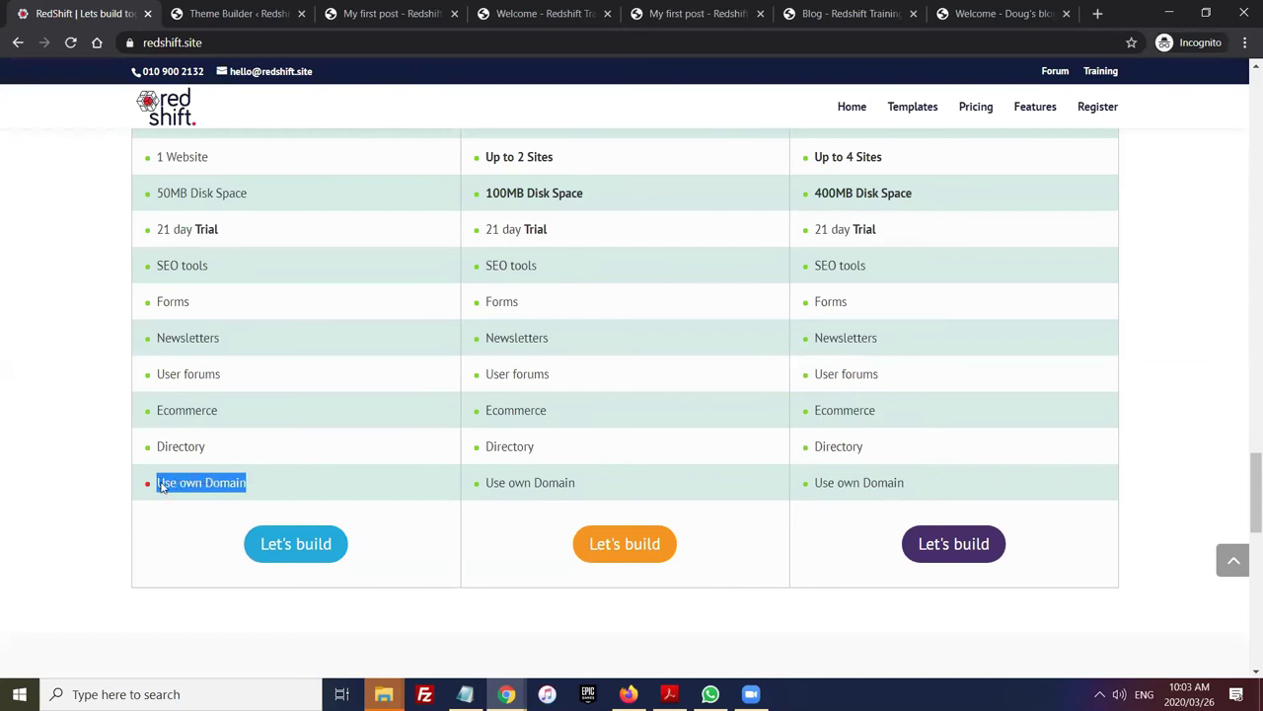
{"action": "left_click", "coordinate": [538, 478]}
{"action": "scroll", "coordinate": [625, 455], "scroll_direction": "up", "scroll_amount": 3}
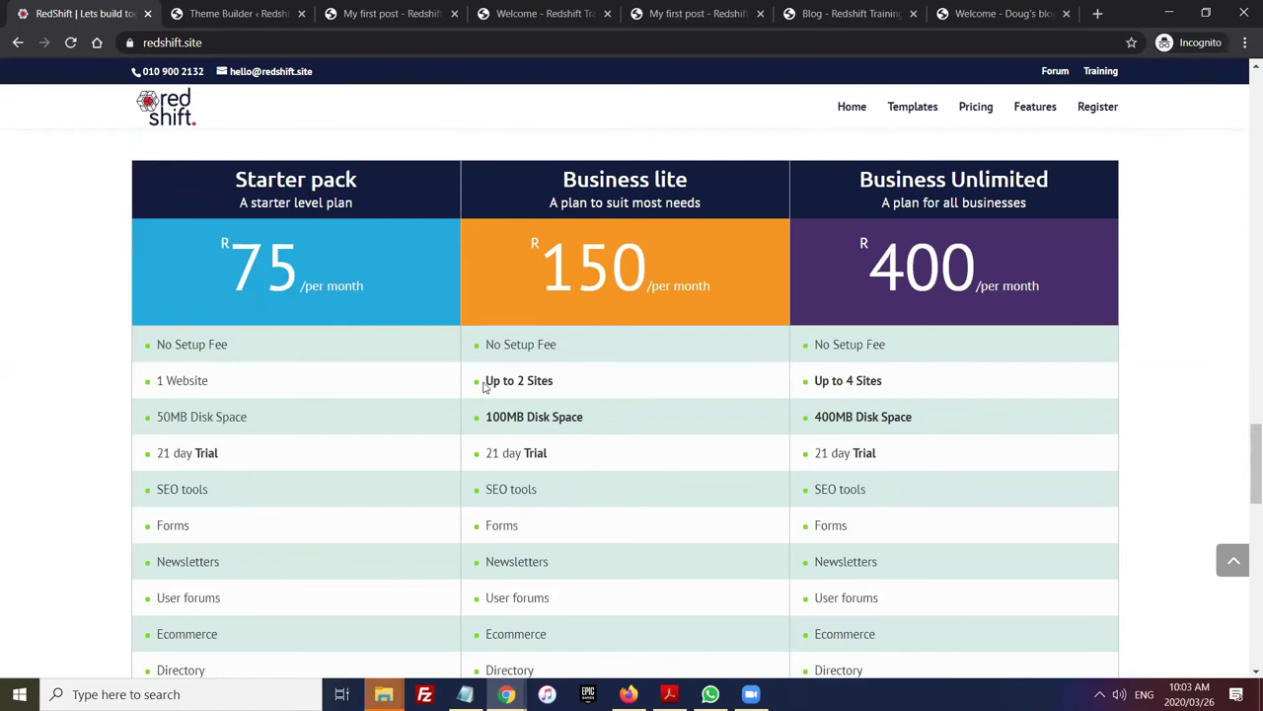
{"action": "left_click_drag", "start_coordinate": [487, 379], "coordinate": [483, 430]}
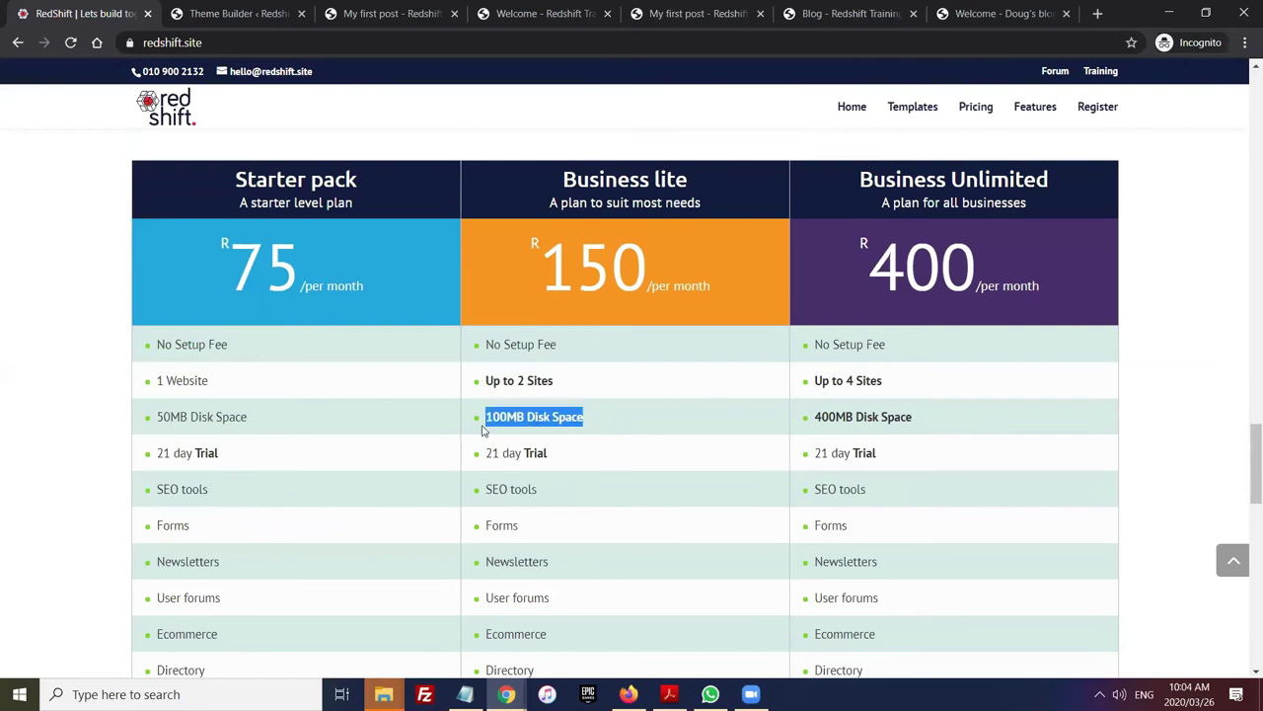
{"action": "left_click", "coordinate": [655, 414]}
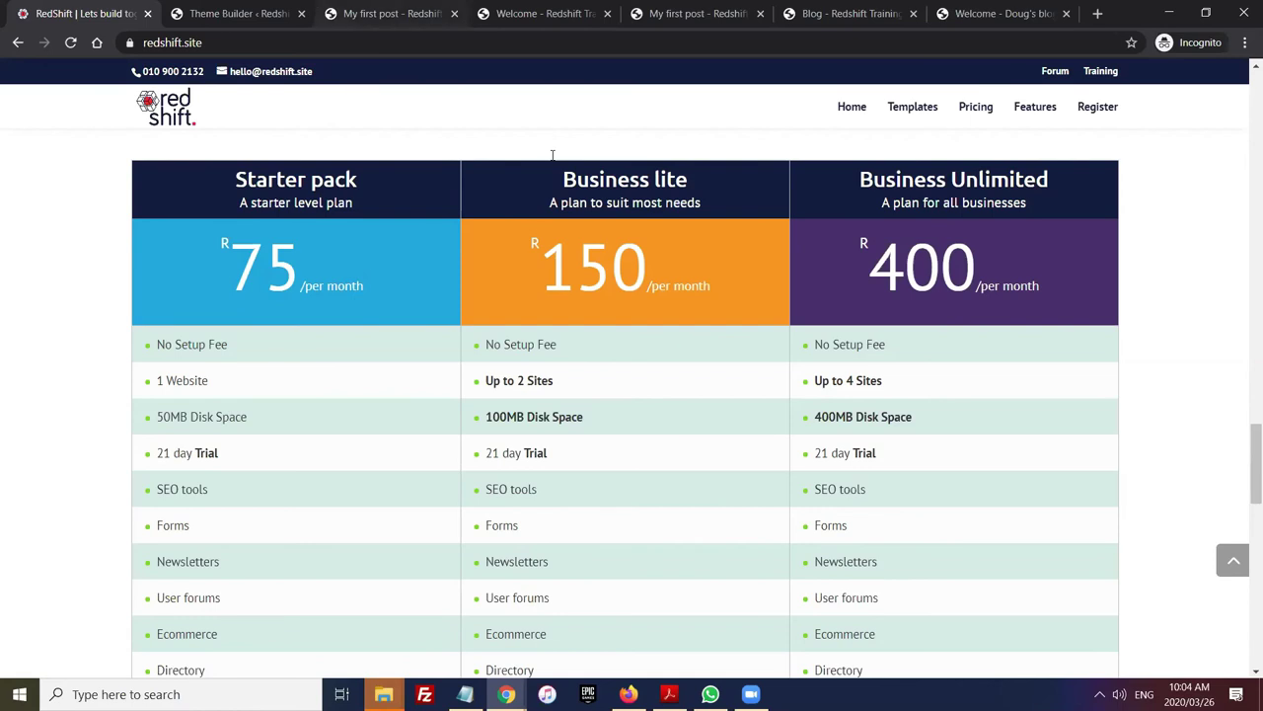
{"action": "left_click", "coordinate": [237, 14]}
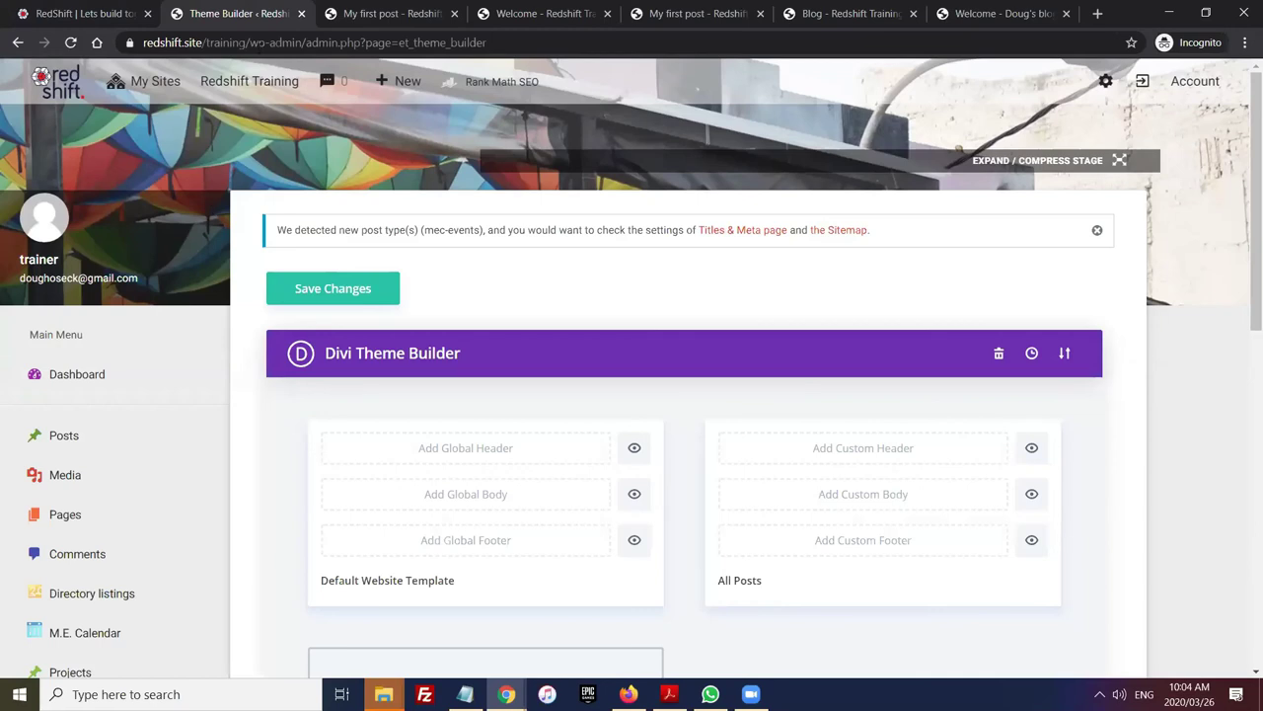
{"action": "key", "text": "ctrl+shift+Tab"}
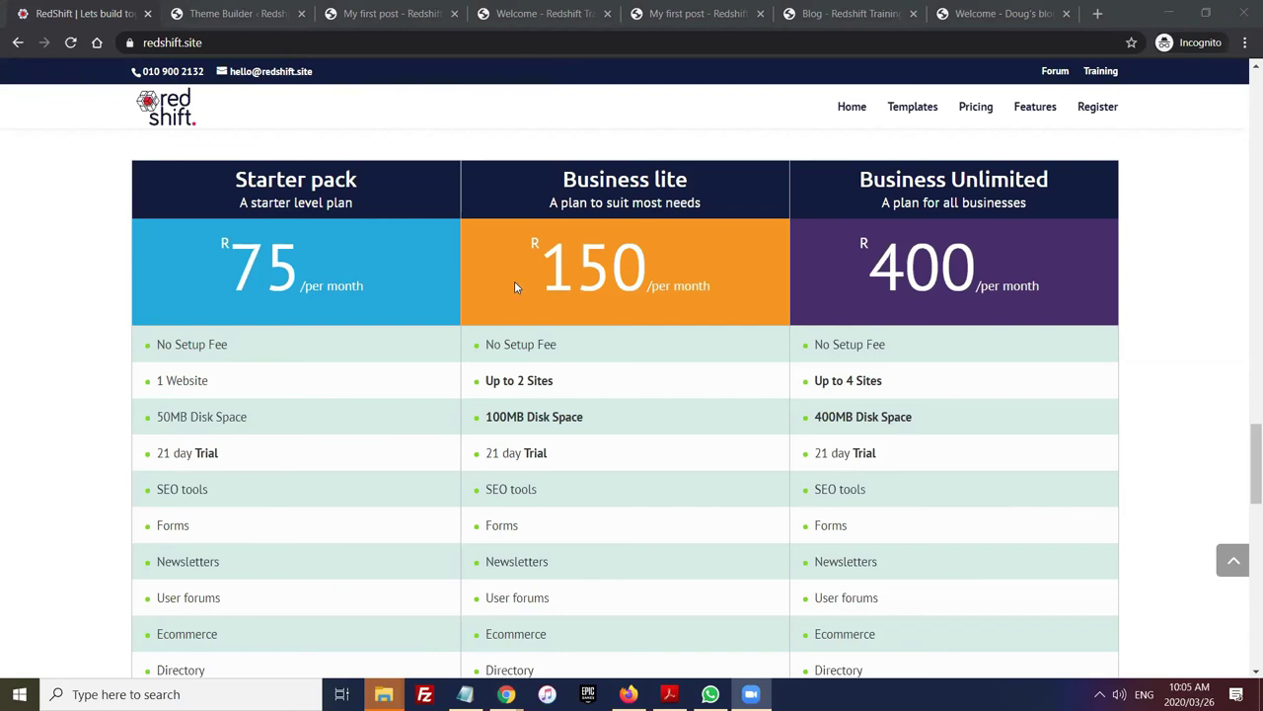
Switch to Firefox and open the Redshift signup from the Business lite plan in the pricing table
{"action": "key", "text": "alt+Tab"}
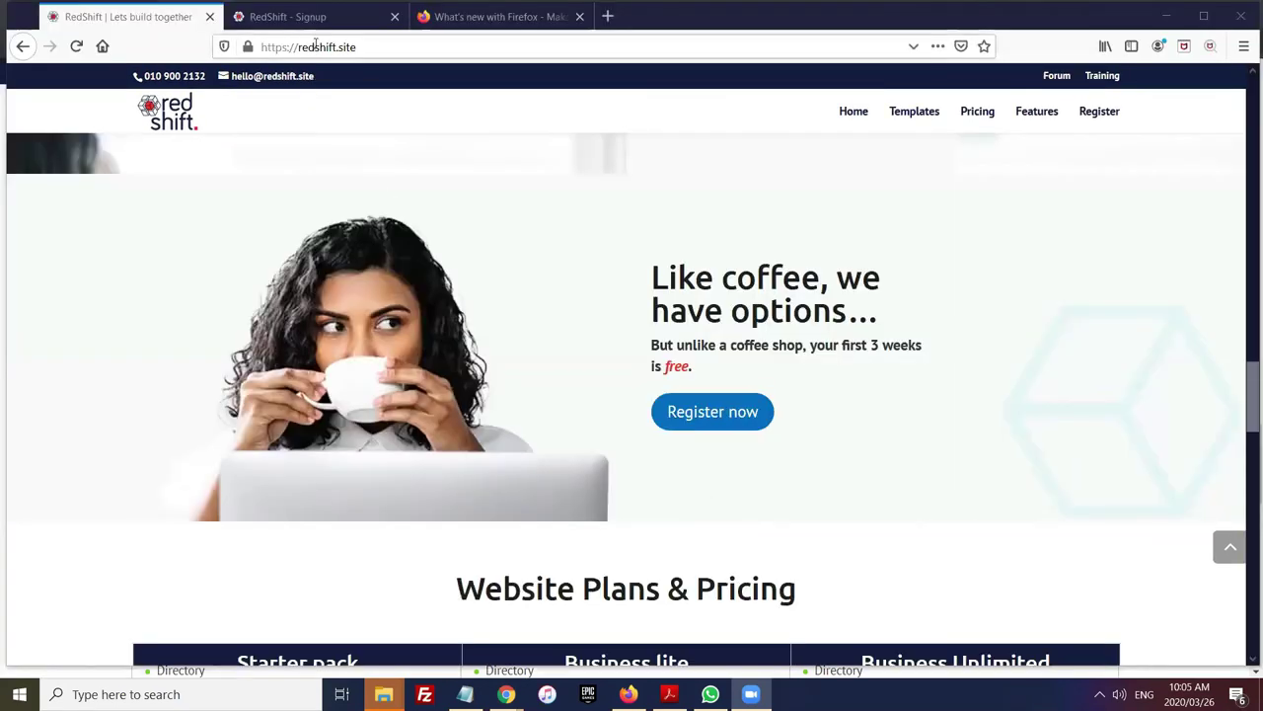
{"action": "scroll", "coordinate": [485, 380], "scroll_direction": "down", "scroll_amount": 4}
{"action": "scroll", "coordinate": [485, 383], "scroll_direction": "up", "scroll_amount": 2}
{"action": "scroll", "coordinate": [483, 384], "scroll_direction": "down", "scroll_amount": 4}
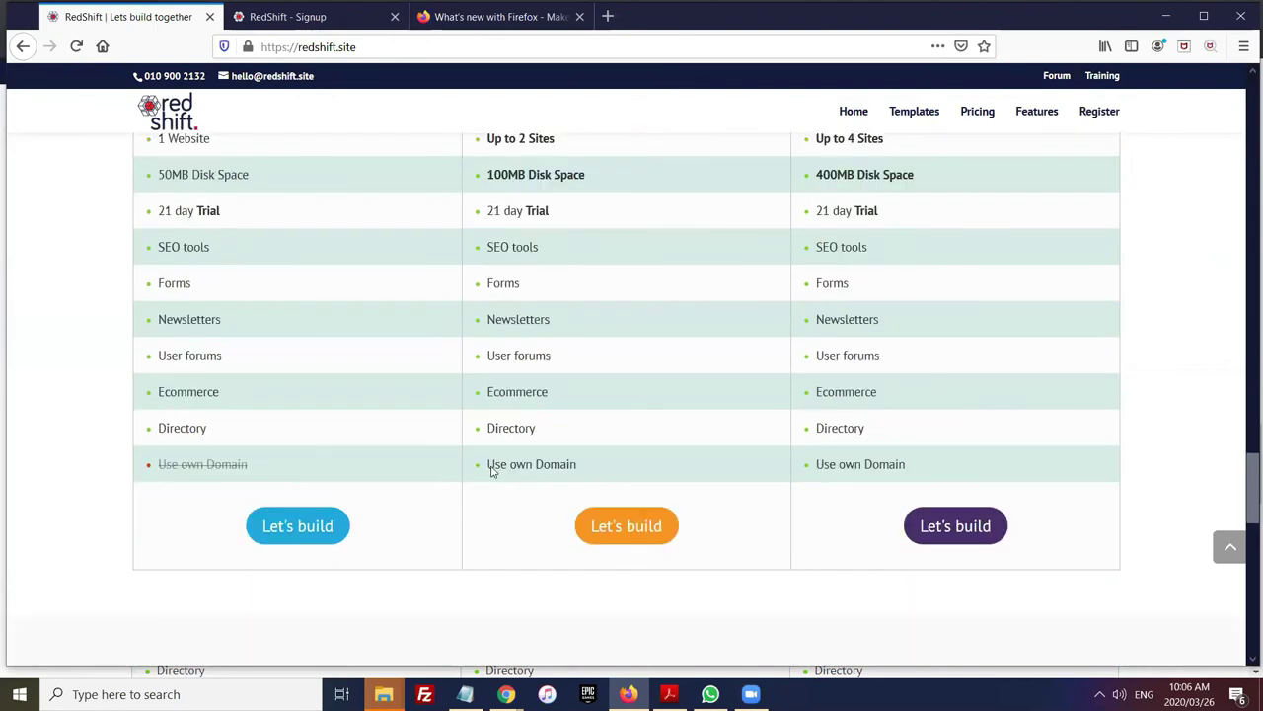
{"action": "scroll", "coordinate": [583, 468], "scroll_direction": "down", "scroll_amount": 2}
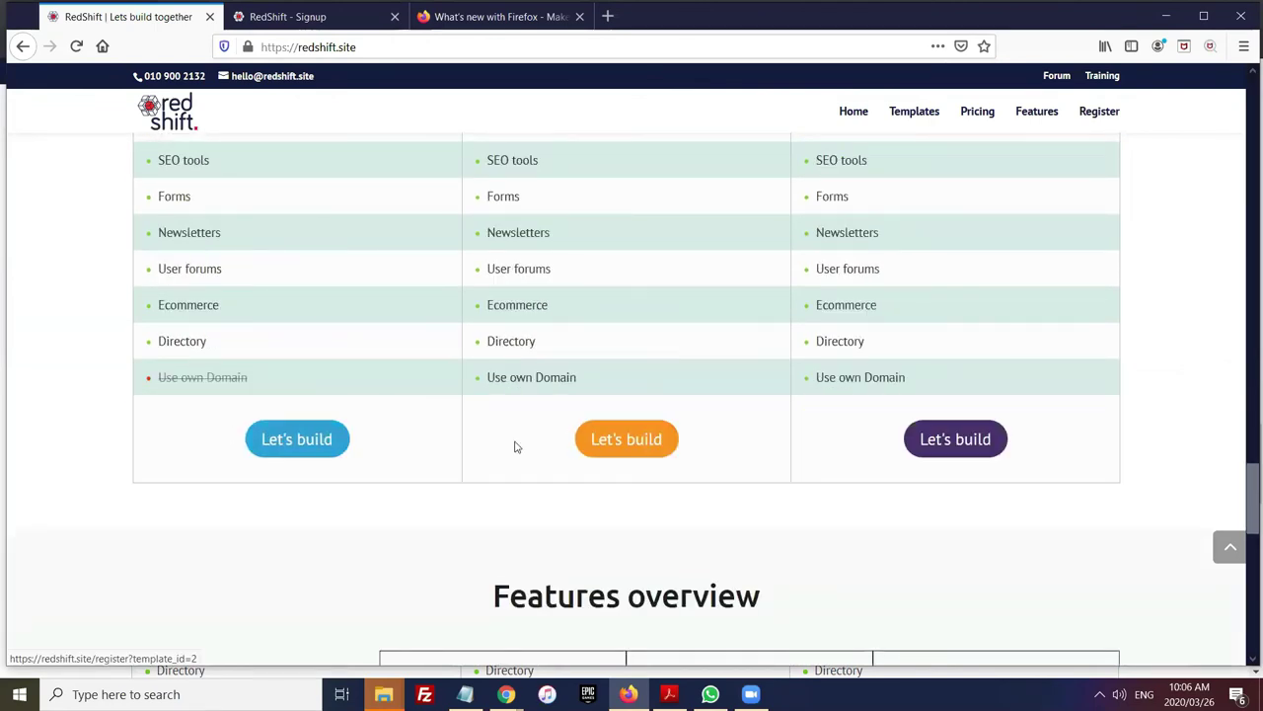
{"action": "scroll", "coordinate": [516, 445], "scroll_direction": "down", "scroll_amount": 4}
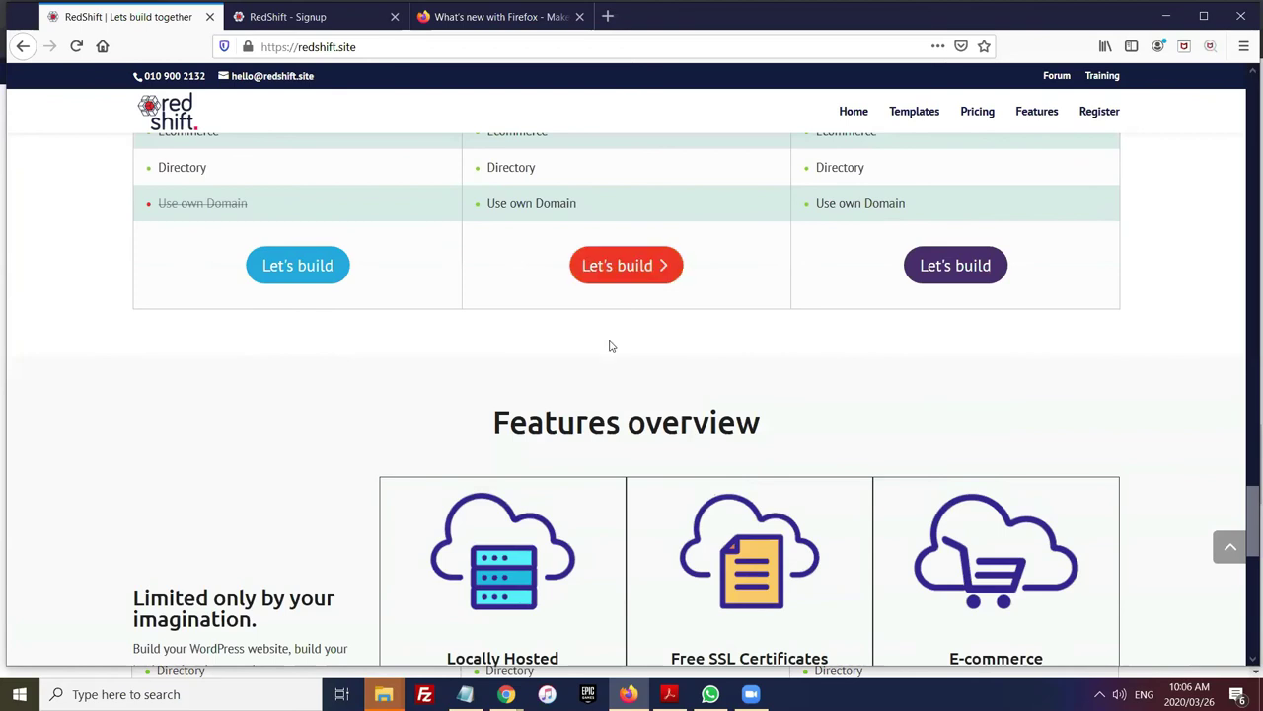
{"action": "scroll", "coordinate": [609, 344], "scroll_direction": "up", "scroll_amount": 6}
{"action": "left_click", "coordinate": [620, 527]}
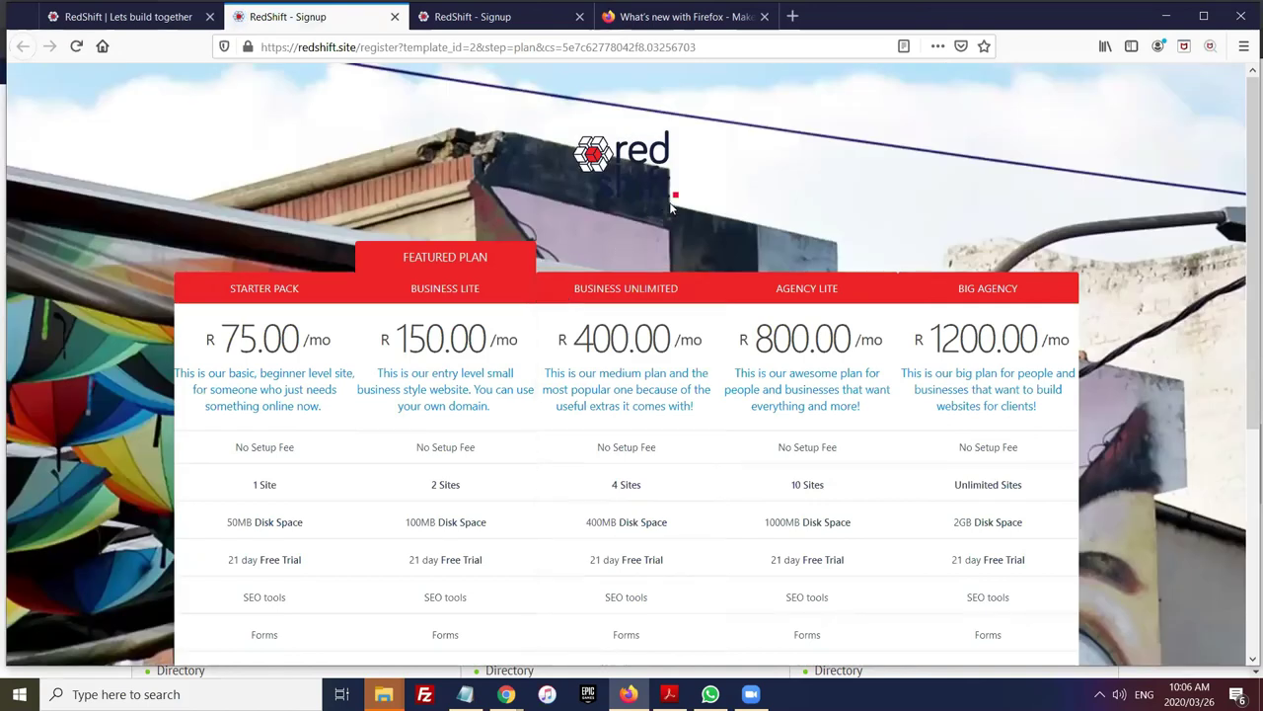
Review the five signup plans from Starter Pack to Big Agency and select the Business Lite plan
{"action": "scroll", "coordinate": [671, 207], "scroll_direction": "down", "scroll_amount": 1}
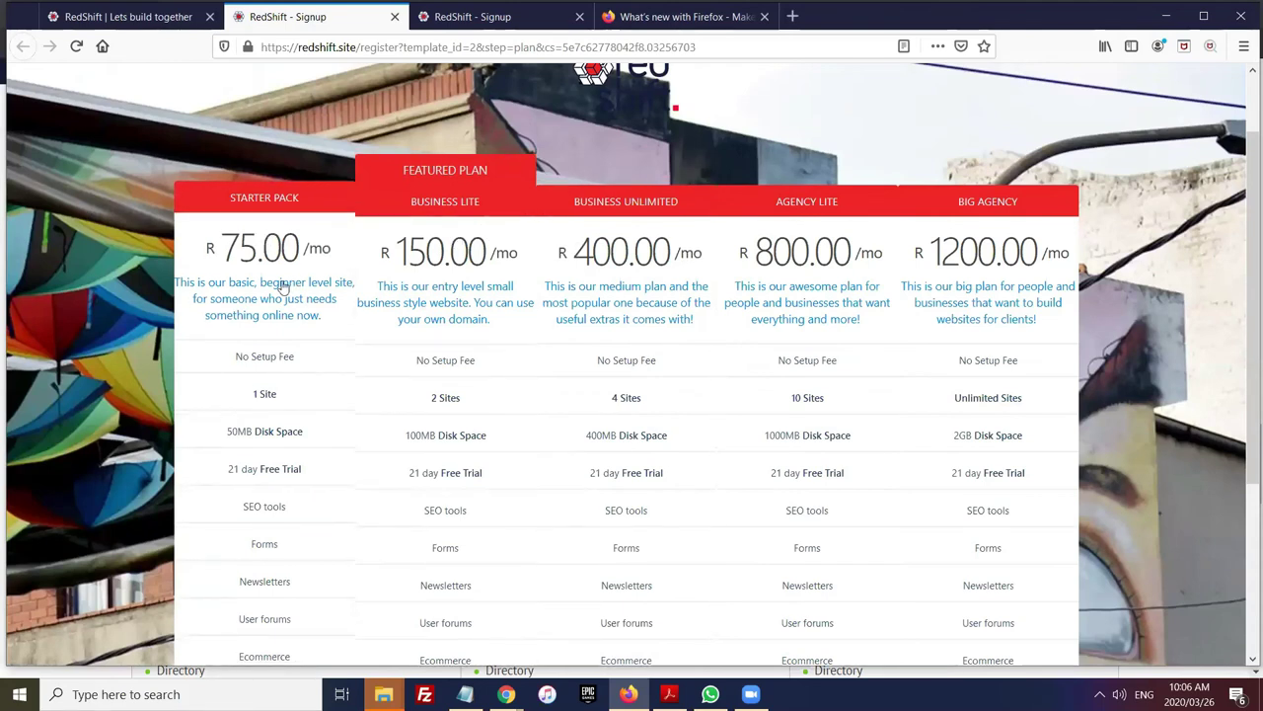
{"action": "scroll", "coordinate": [533, 316], "scroll_direction": "down", "scroll_amount": 1}
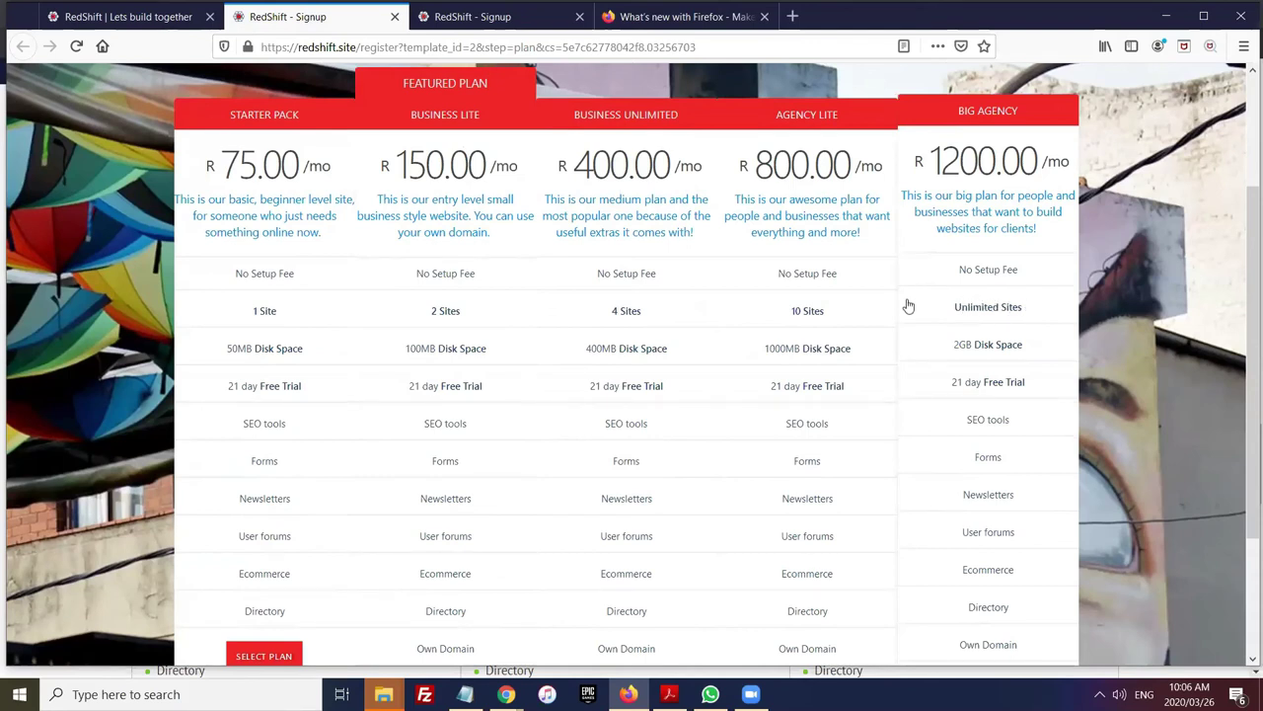
{"action": "scroll", "coordinate": [754, 292], "scroll_direction": "down", "scroll_amount": 2}
{"action": "scroll", "coordinate": [754, 292], "scroll_direction": "down", "scroll_amount": 2}
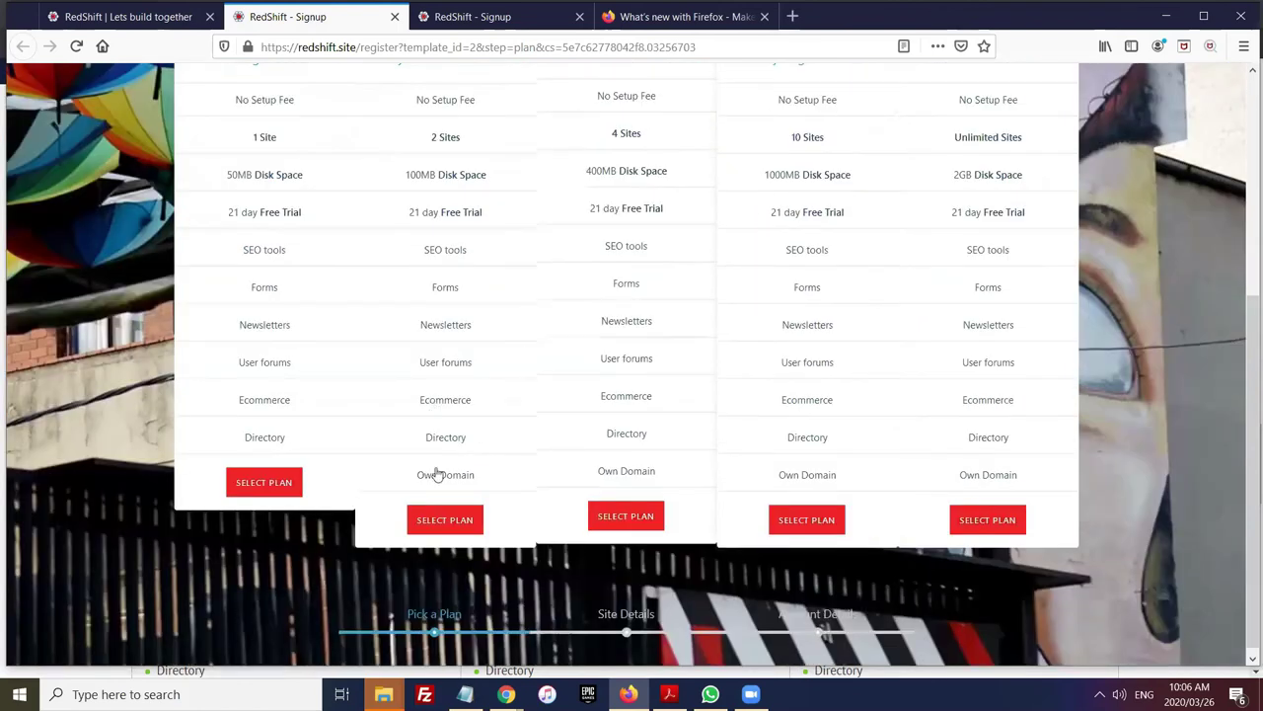
{"action": "left_click", "coordinate": [440, 518]}
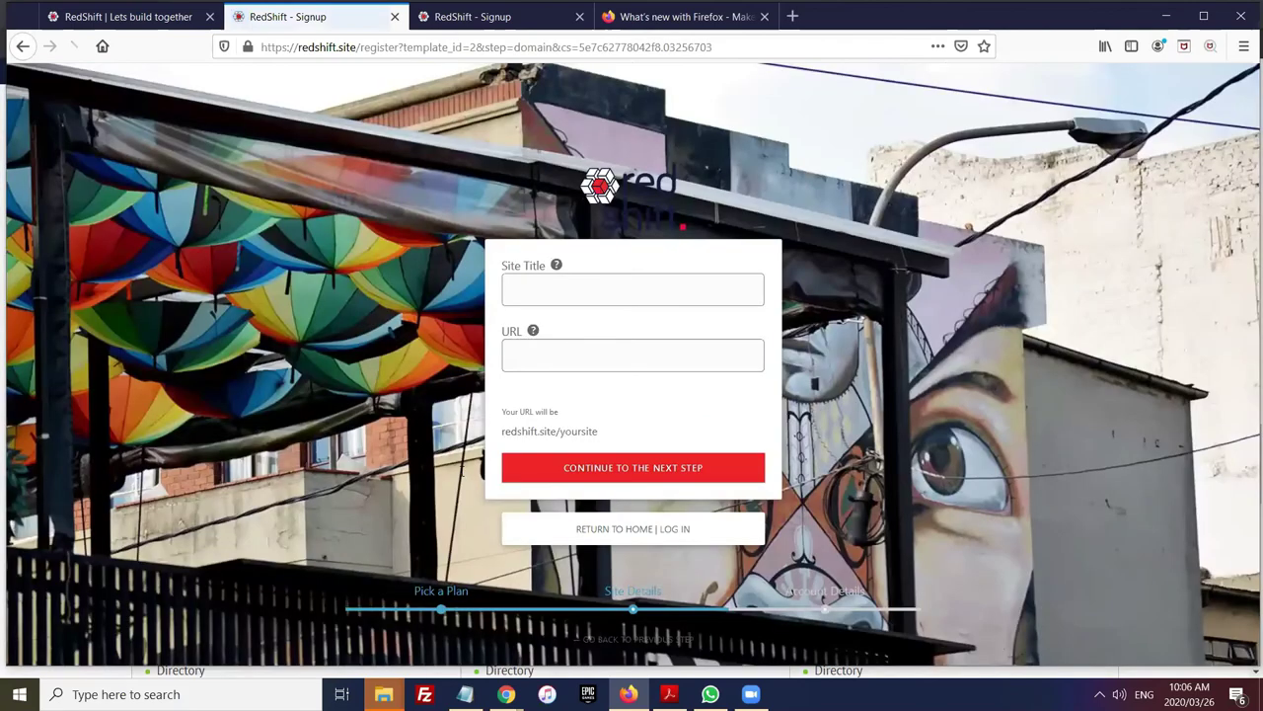
Set the site title to Sam's services and the URL to samsservices, and continue to the account details form
{"action": "left_click", "coordinate": [533, 286]}
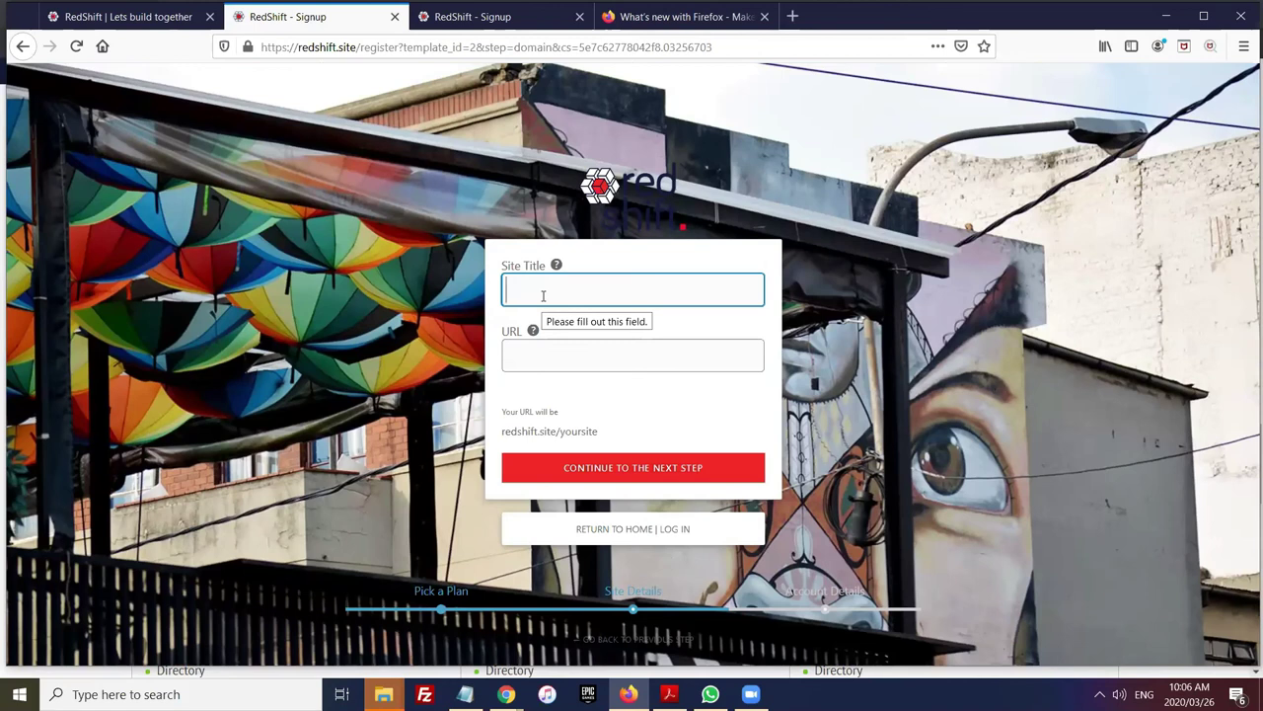
{"action": "type", "text": "Sam's services"}
{"action": "left_click", "coordinate": [541, 357]}
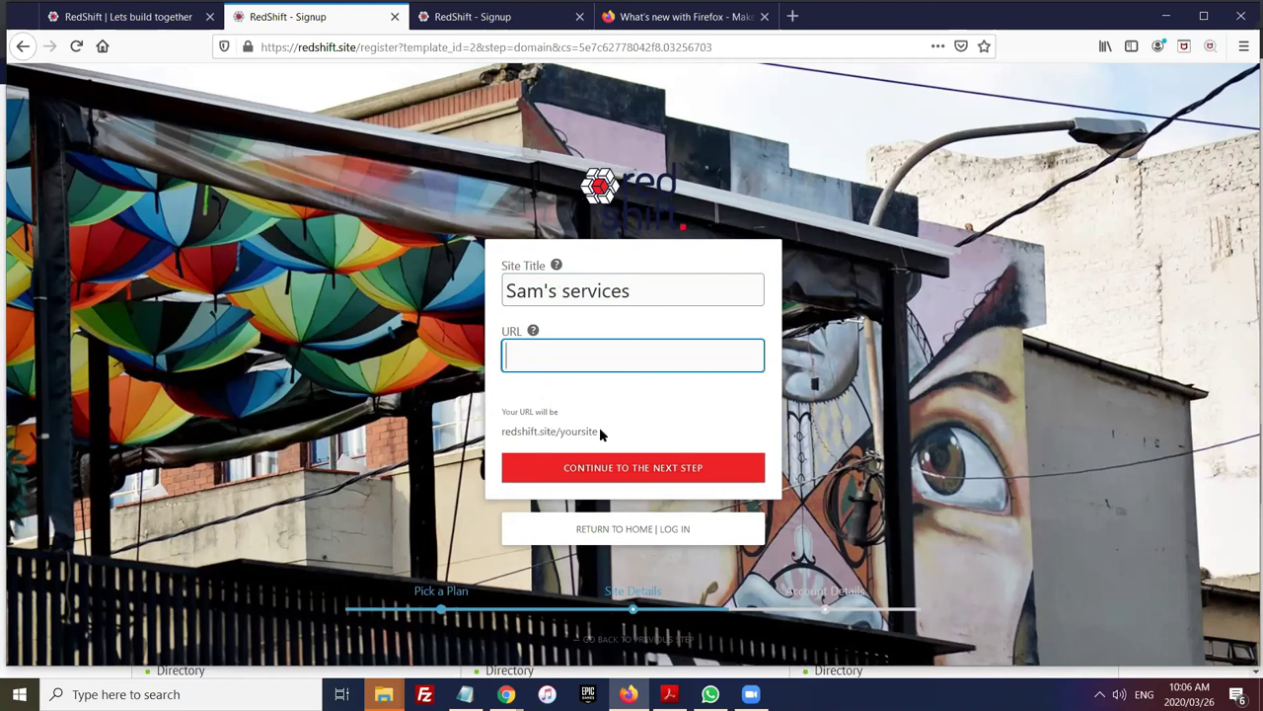
{"action": "left_click", "coordinate": [569, 430]}
{"action": "mouse_move", "coordinate": [568, 431]}
{"action": "left_mouse_down"}
{"action": "mouse_move", "coordinate": [598, 432]}
{"action": "mouse_move", "coordinate": [561, 431]}
{"action": "left_mouse_up"}
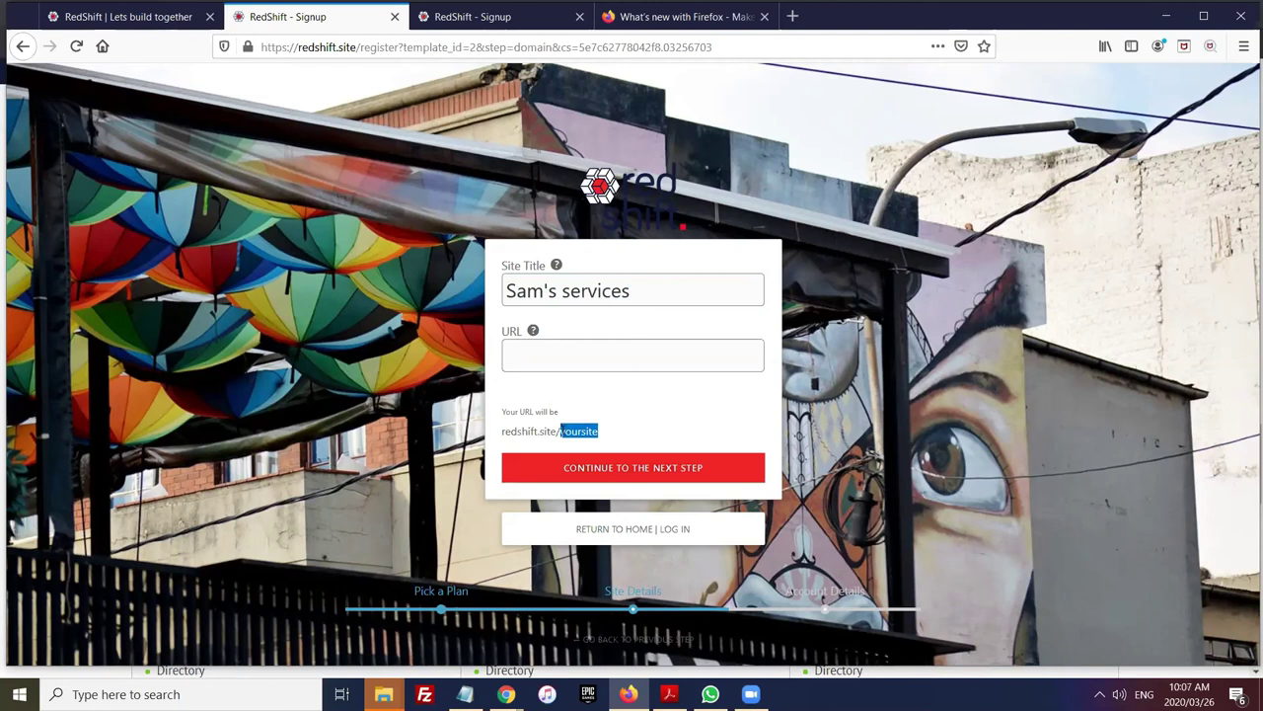
{"action": "left_click", "coordinate": [557, 367]}
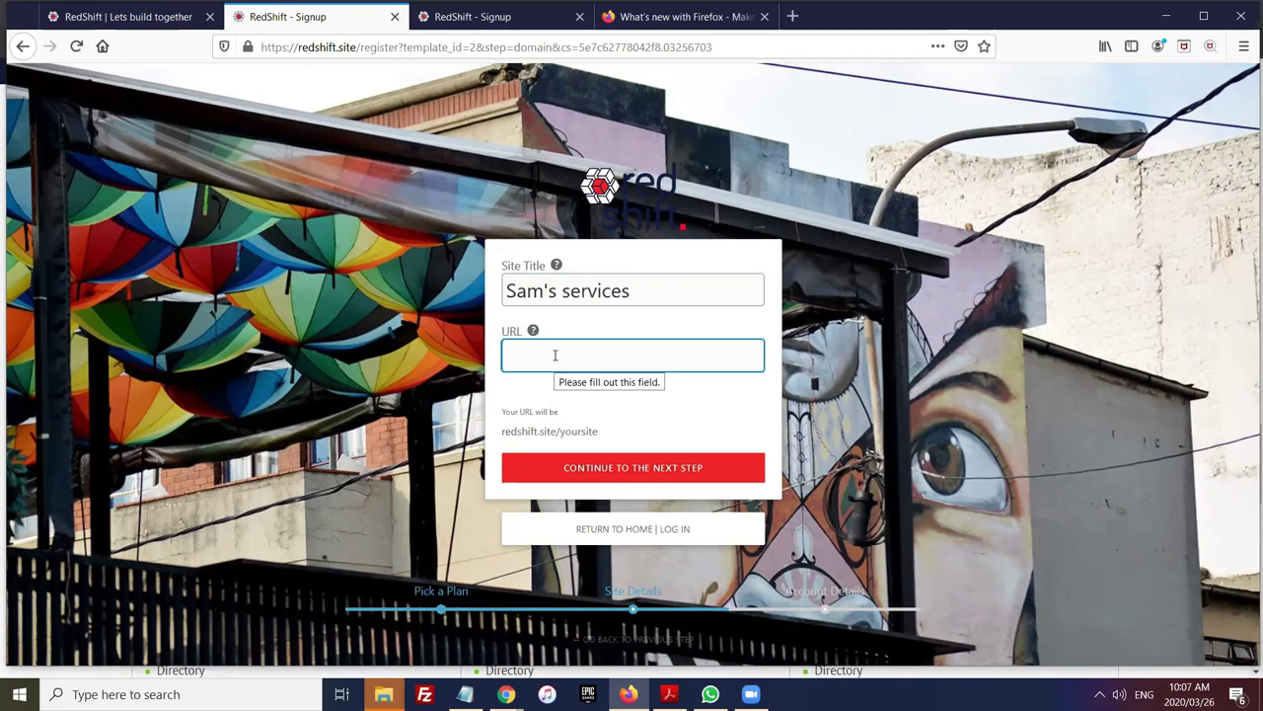
{"action": "type", "text": "samsservices"}
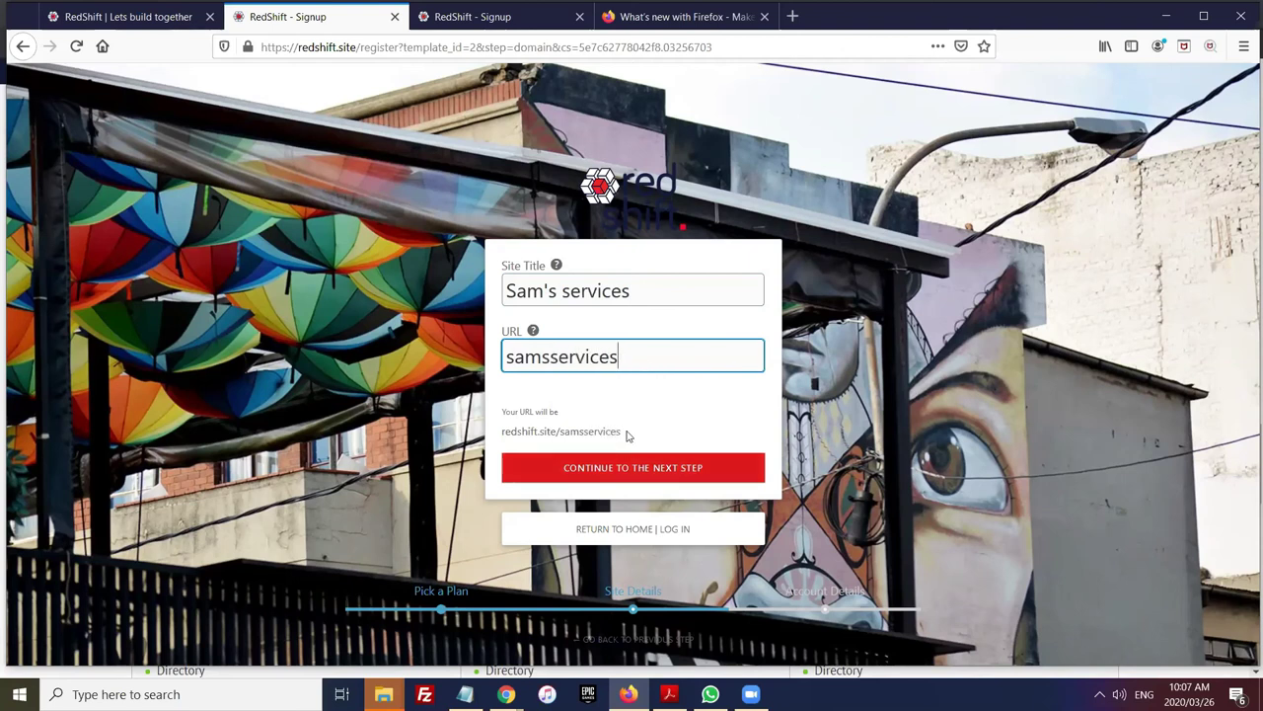
{"action": "left_click_drag", "start_coordinate": [625, 433], "coordinate": [504, 444]}
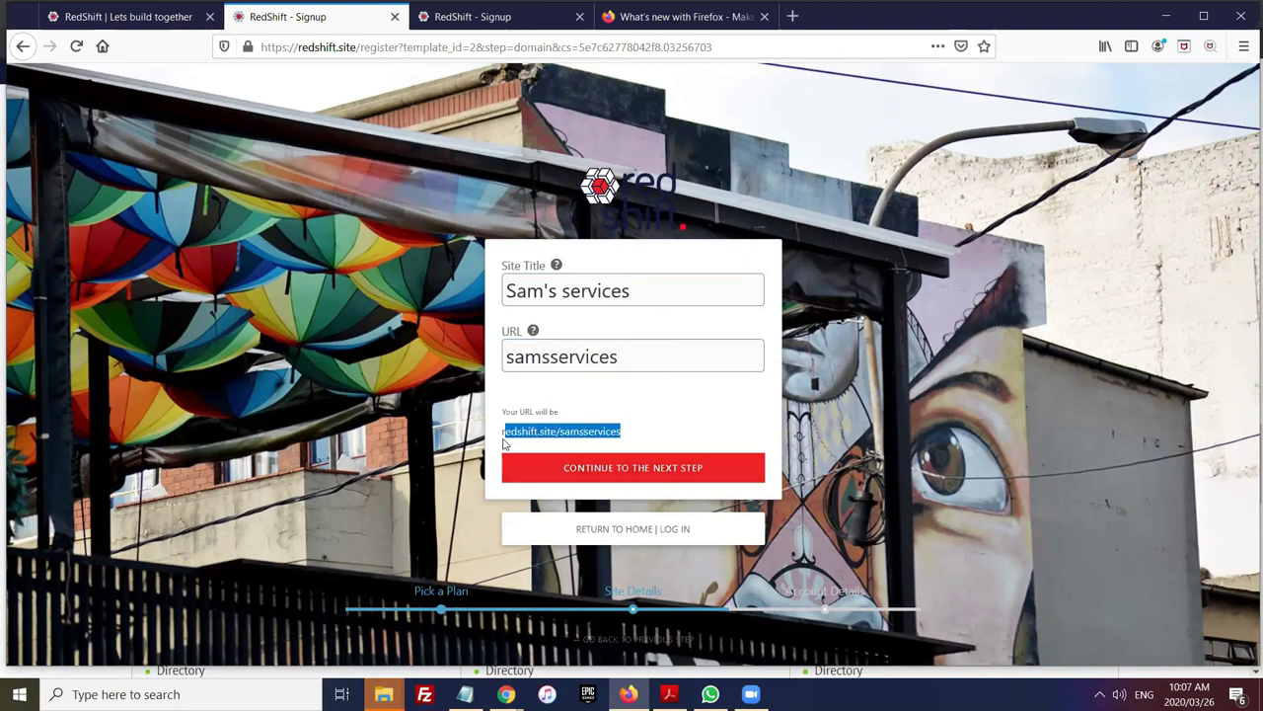
{"action": "left_click", "coordinate": [656, 358]}
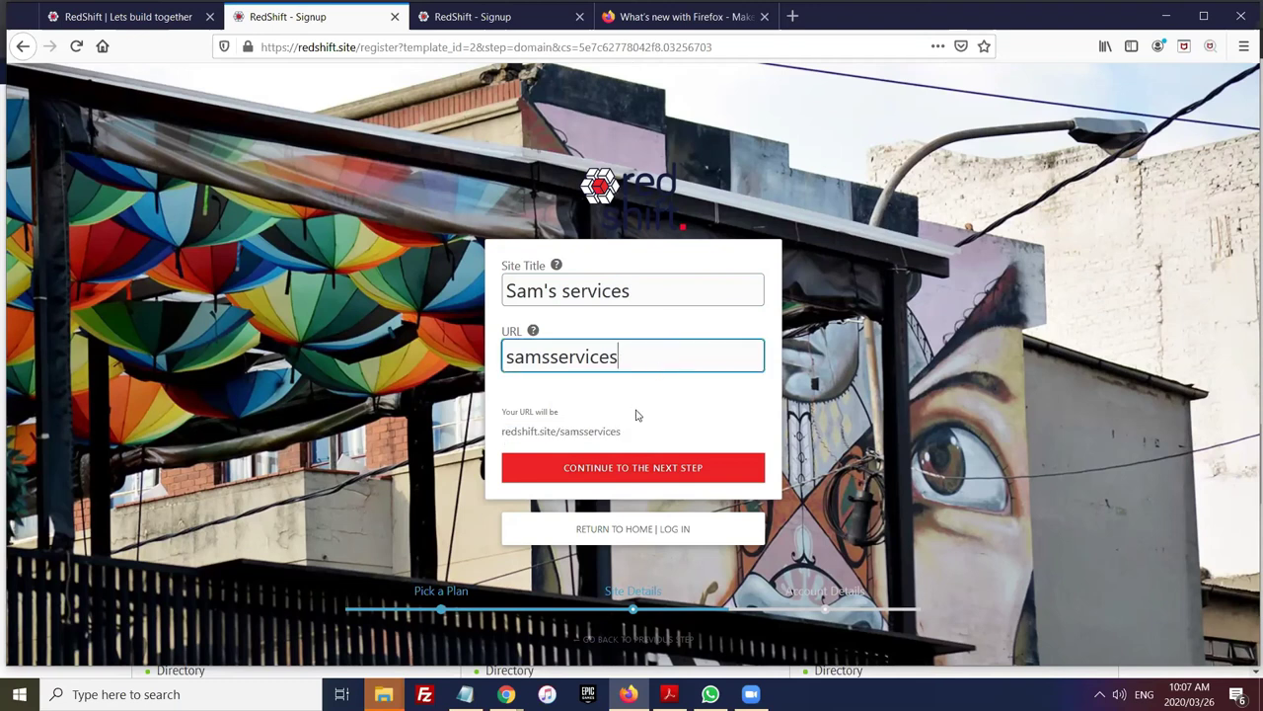
{"action": "left_click", "coordinate": [648, 468]}
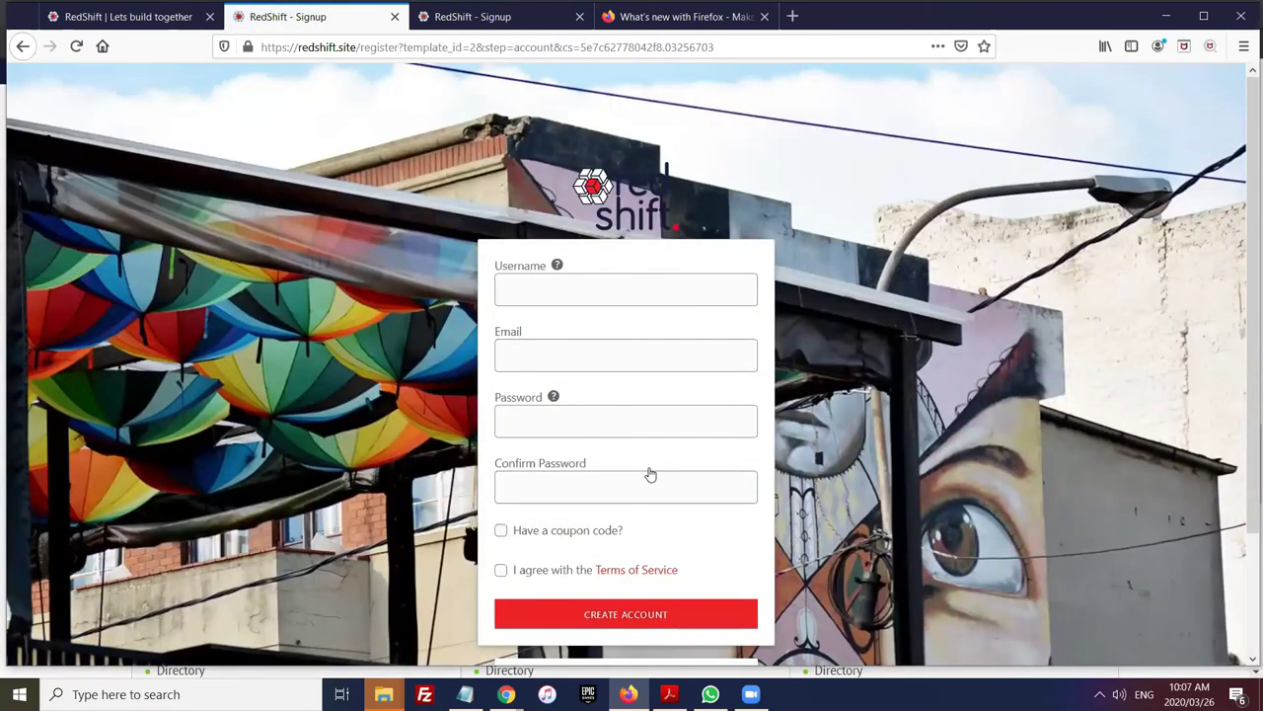
{"action": "scroll", "coordinate": [650, 320], "scroll_direction": "down", "scroll_amount": 3}
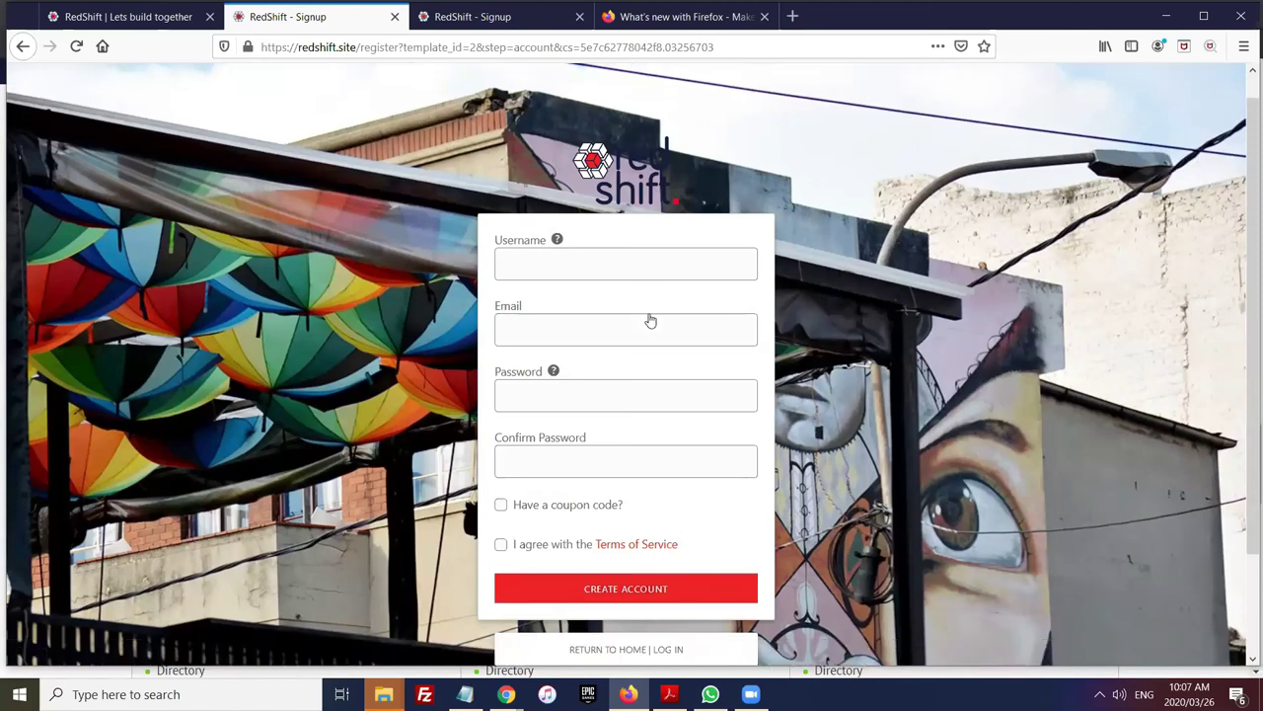
{"action": "scroll", "coordinate": [650, 320], "scroll_direction": "down", "scroll_amount": 3}
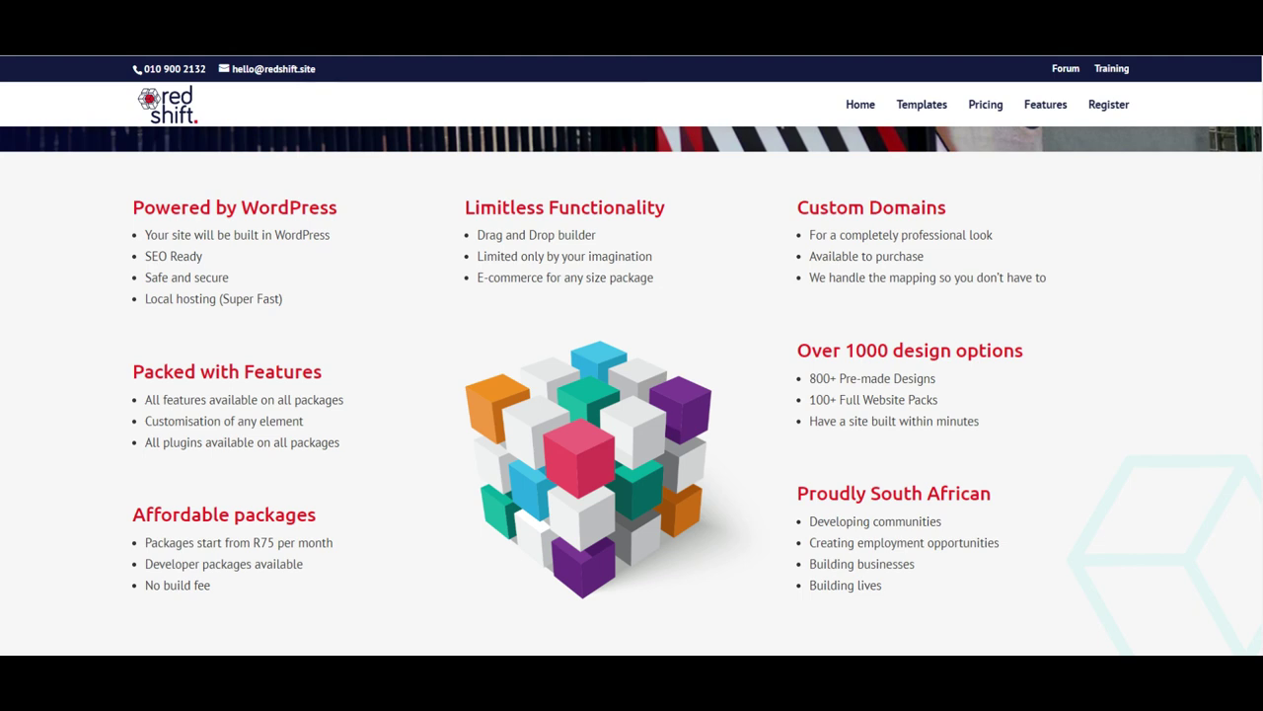
{"action": "scroll", "coordinate": [632, 395], "scroll_direction": "down", "scroll_amount": 5}
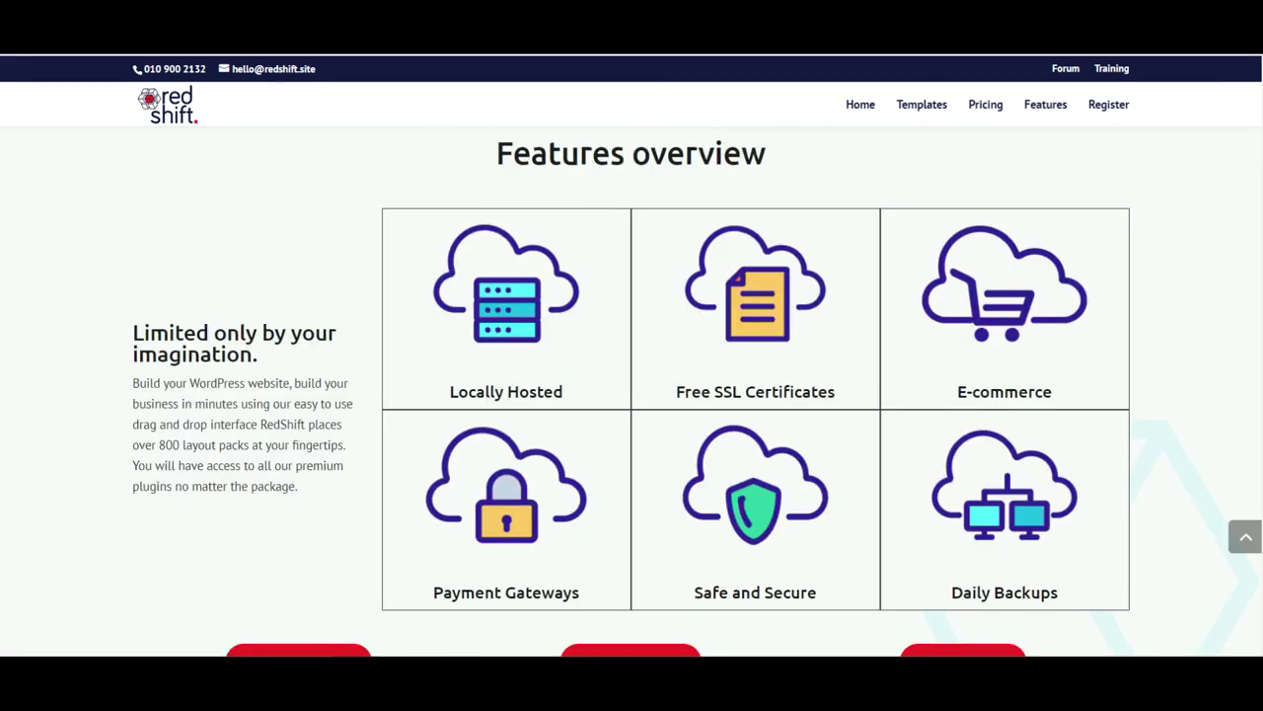